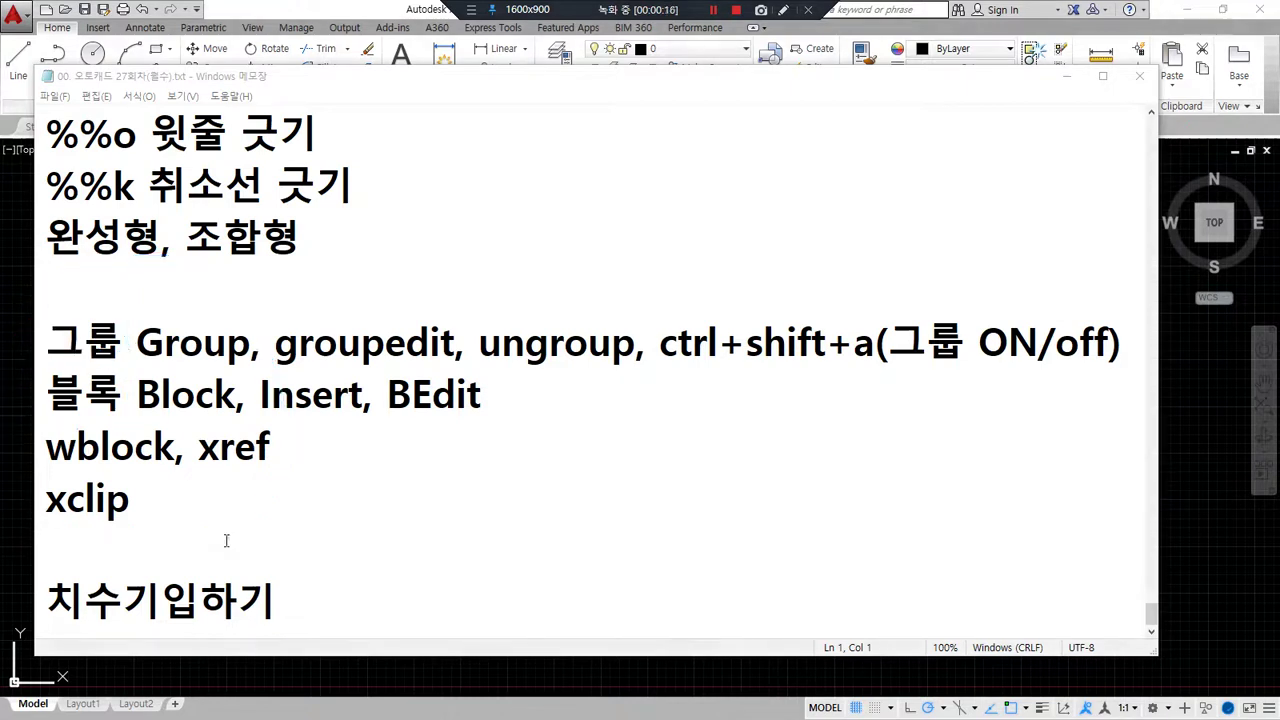
# Step: Add the line "속성 attdef, attedit" to the notes directly below the Block, Insert, BEdit line
pyautogui.click(502, 380)
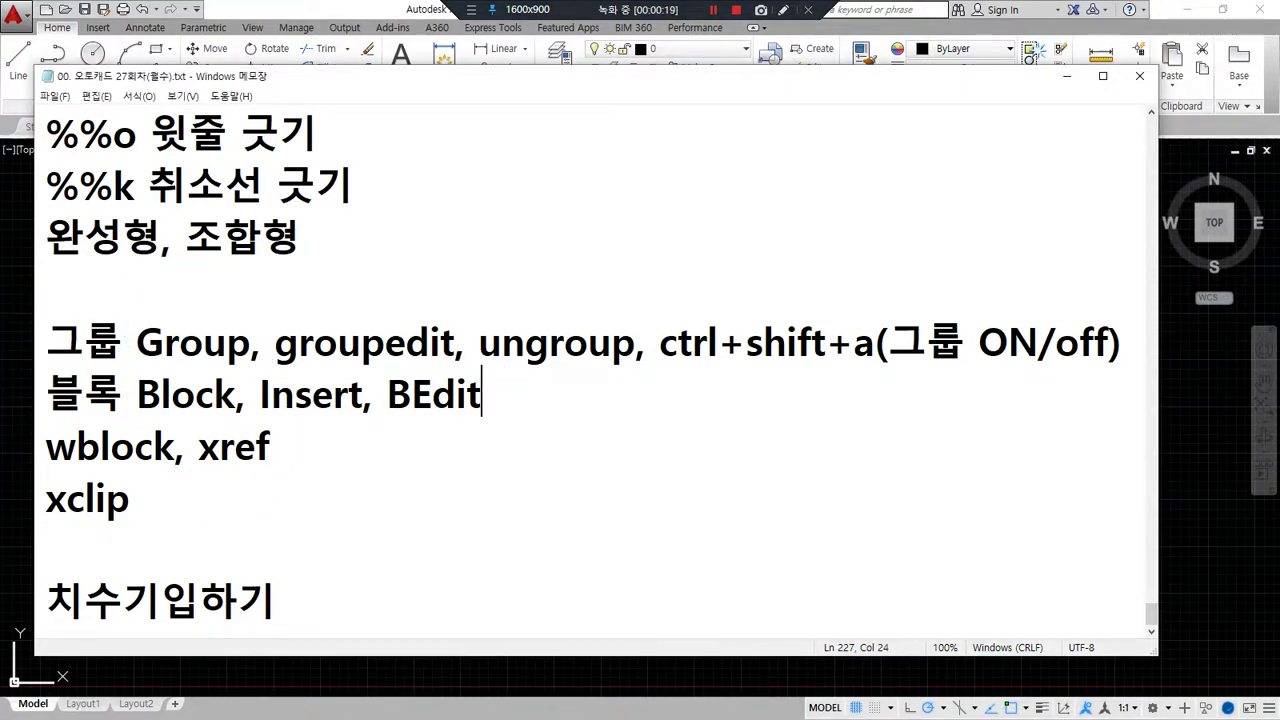
pyautogui.press('Return')
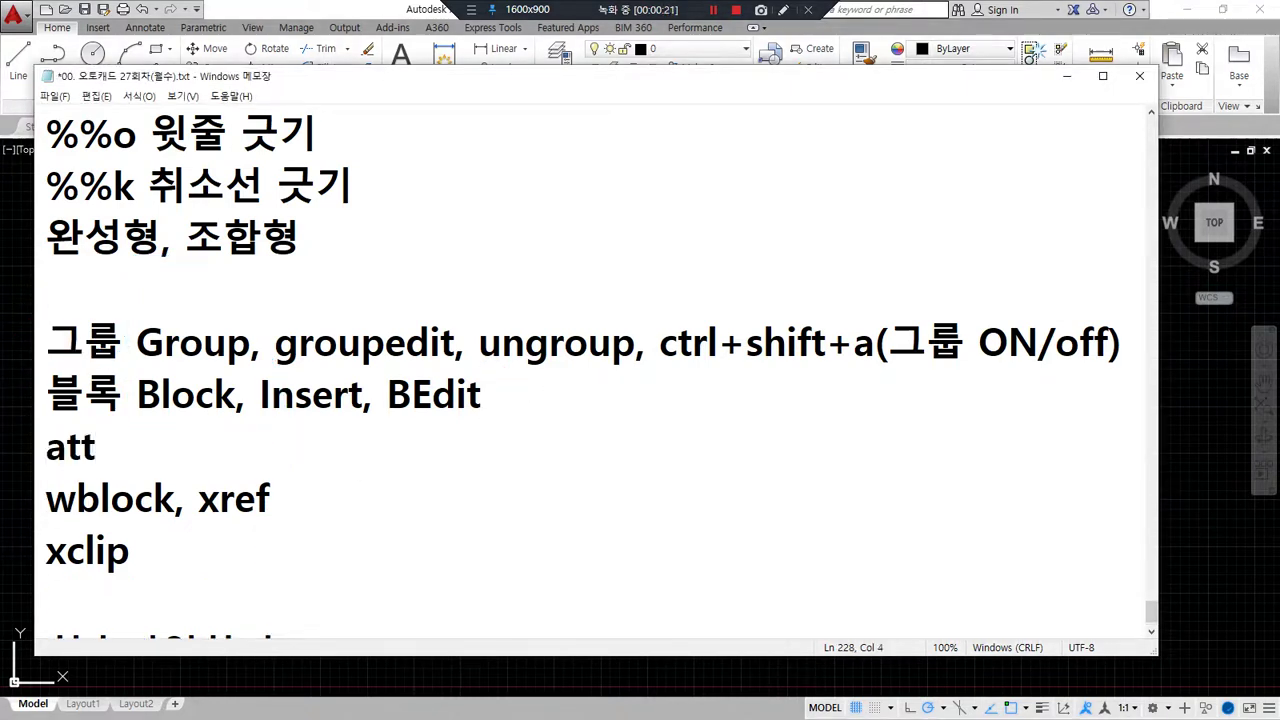
pyautogui.write('attdef, atted')
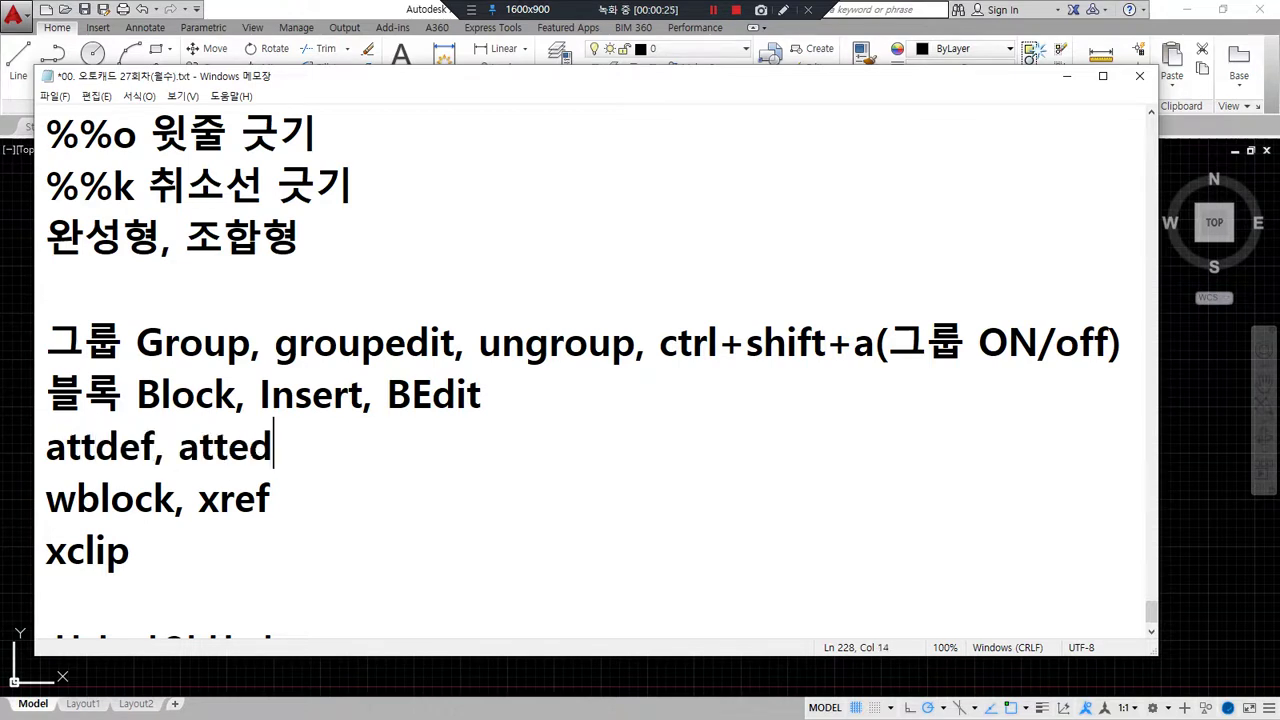
pyautogui.write('ㅅ')
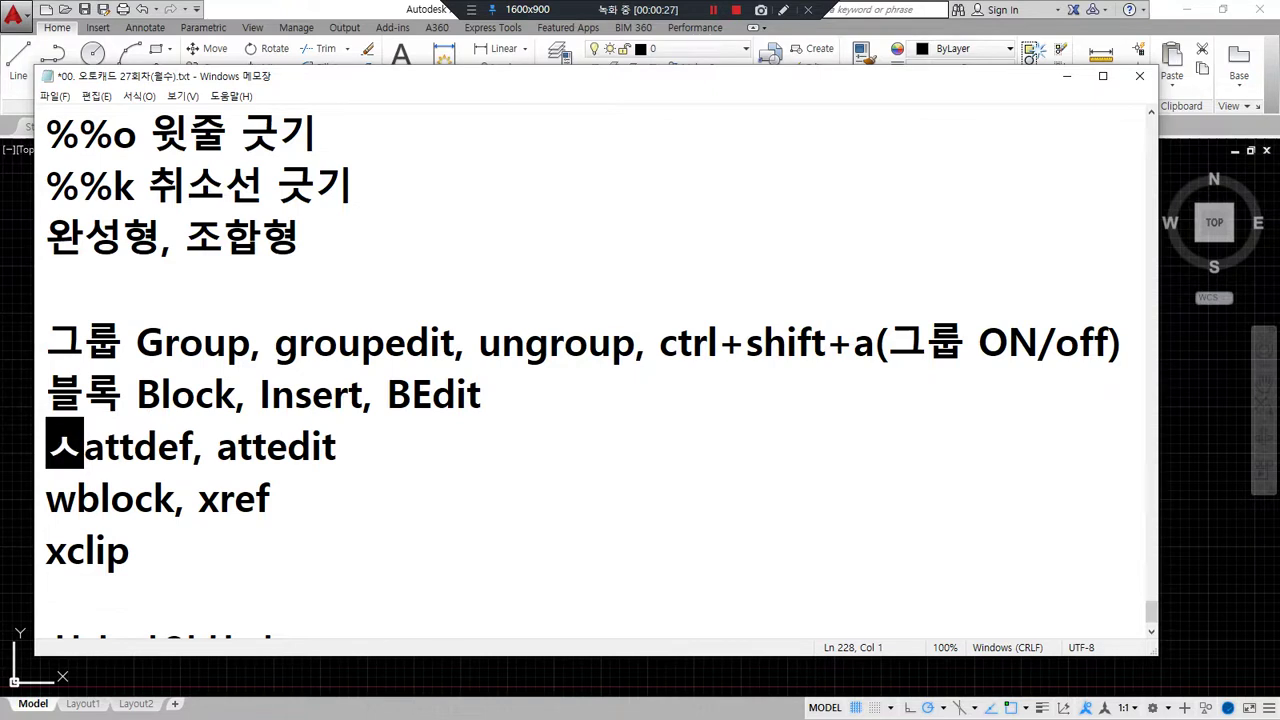
pyautogui.write('석ㅇ')
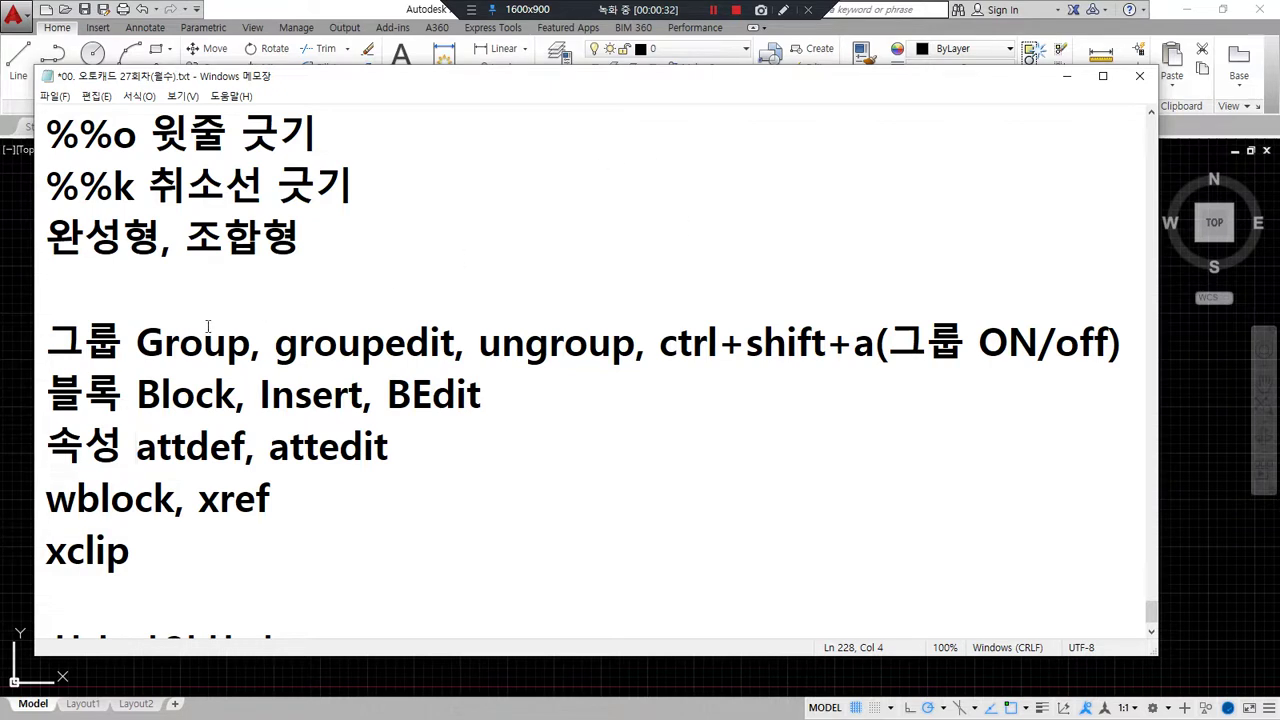
pyautogui.moveTo(210, 366)
pyautogui.mouseDown()
pyautogui.moveTo(140, 332)
pyautogui.moveTo(252, 322)
pyautogui.mouseUp()
pyautogui.moveTo(266, 357); pyautogui.dragTo(133, 364)
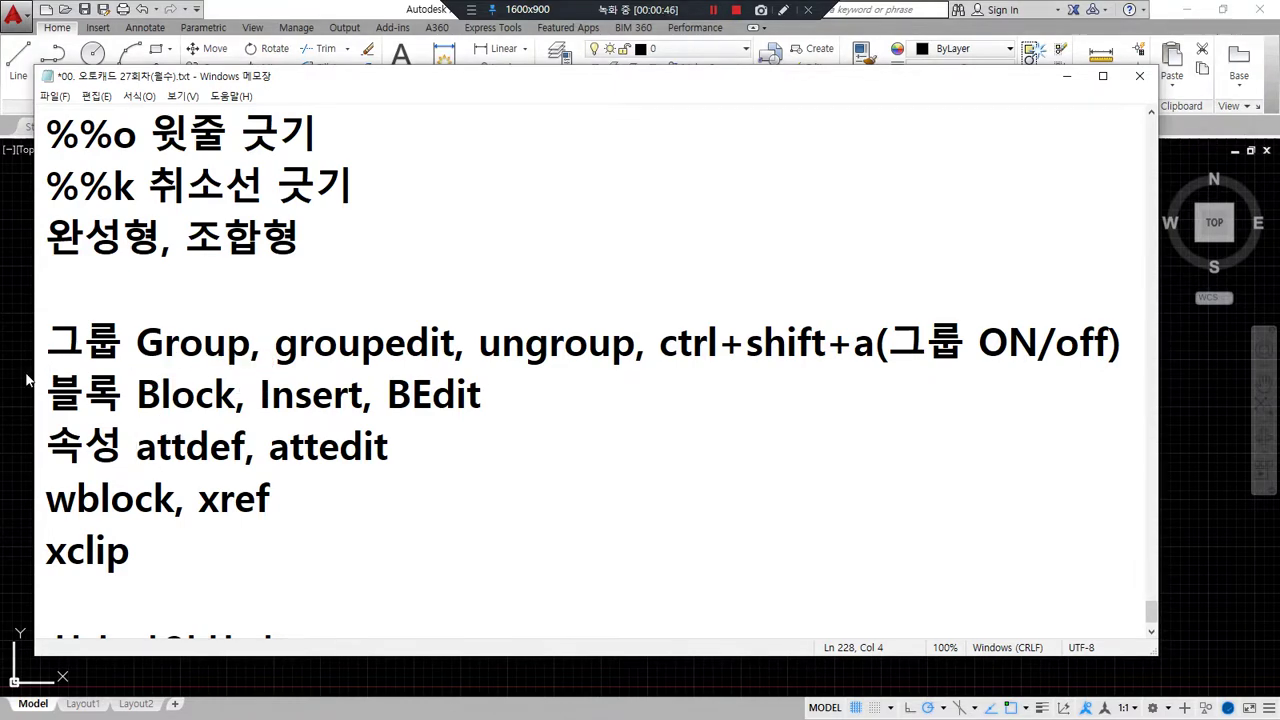
# Step: Switch to AutoCAD and zoom the empty drawing to All
pyautogui.click(27, 380)
pyautogui.scroll(-5, 245, 378)
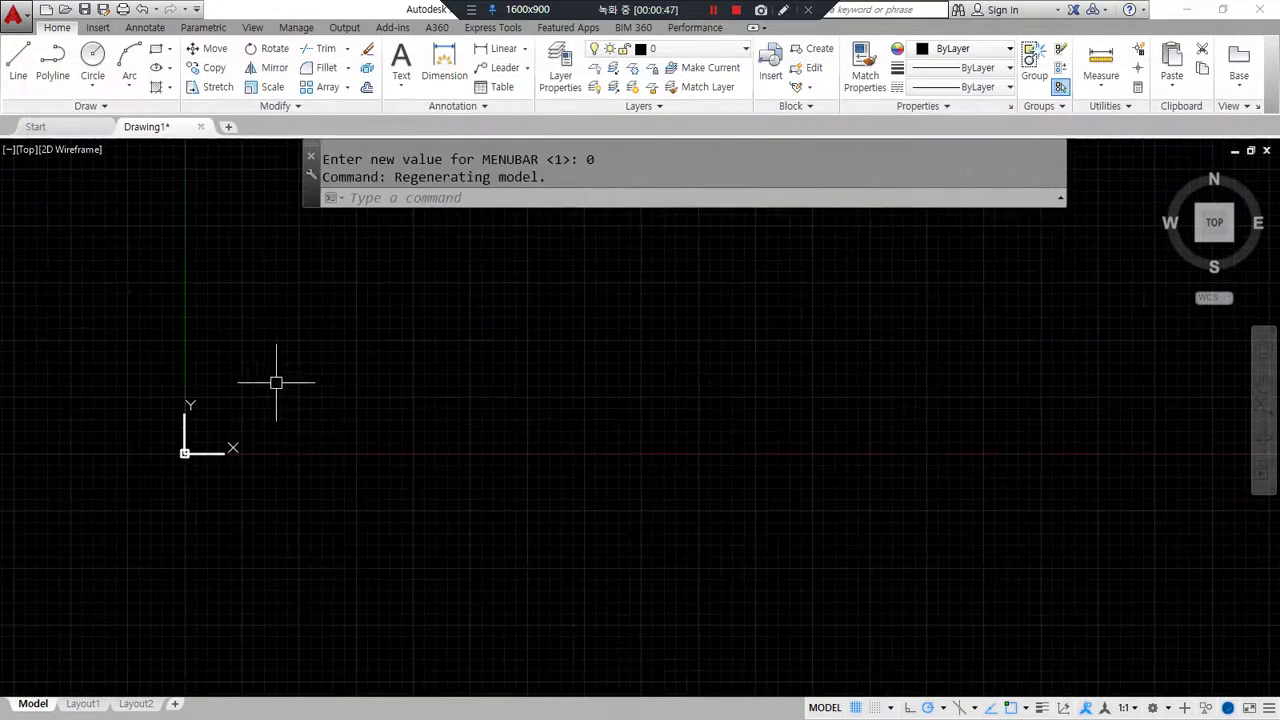
pyautogui.write('z')
pyautogui.press('space')
pyautogui.write('a')
pyautogui.press('space')
pyautogui.moveTo(466, 391); pyautogui.dragTo(209, 406, button='middle')
pyautogui.write('rec')
pyautogui.press('space')
pyautogui.click(246, 446)
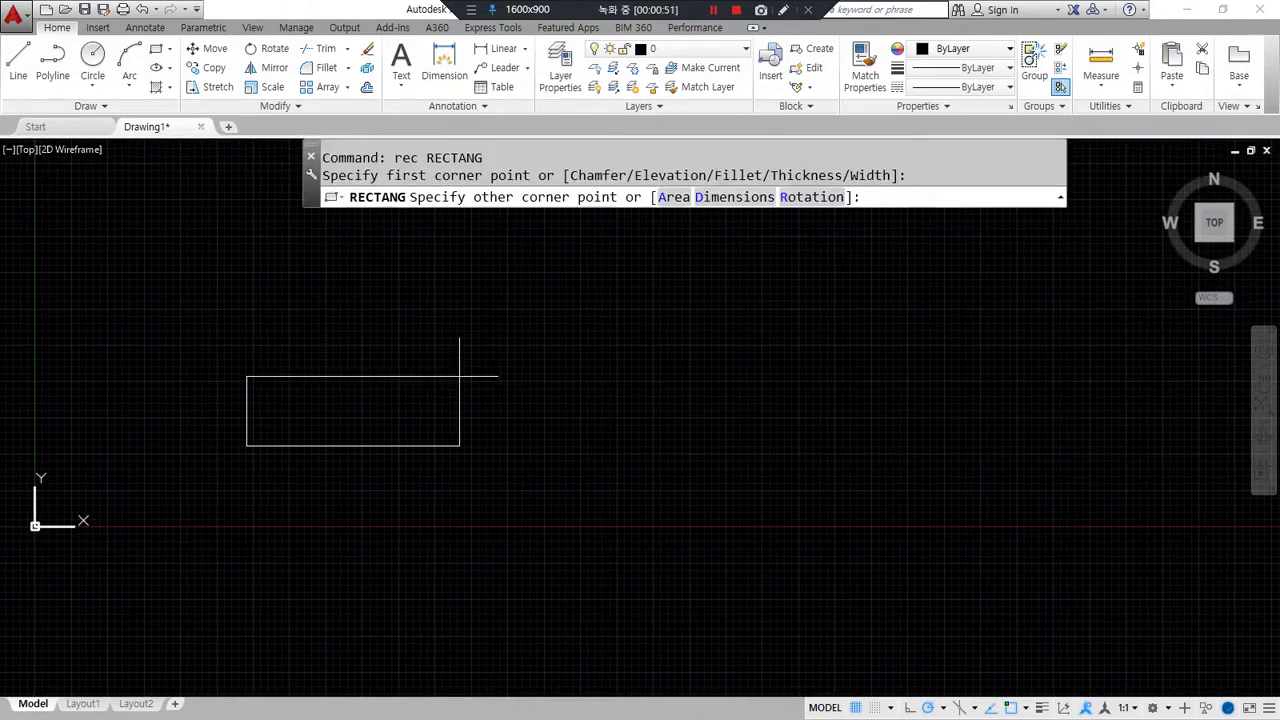
pyautogui.press('Escape')
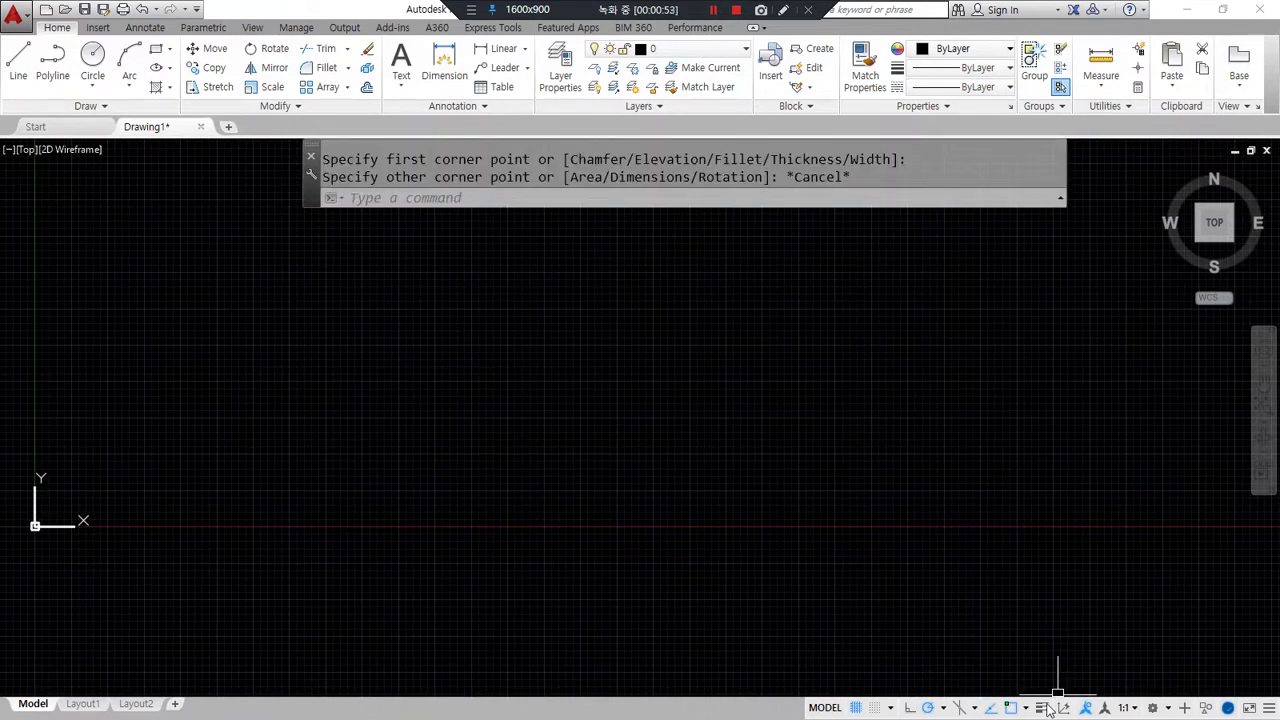
# Step: Turn on the lineweight display and draw a 900 by 200 rectangle
pyautogui.click(1041, 707)
pyautogui.write('rec')
pyautogui.press('space')
pyautogui.click(287, 444)
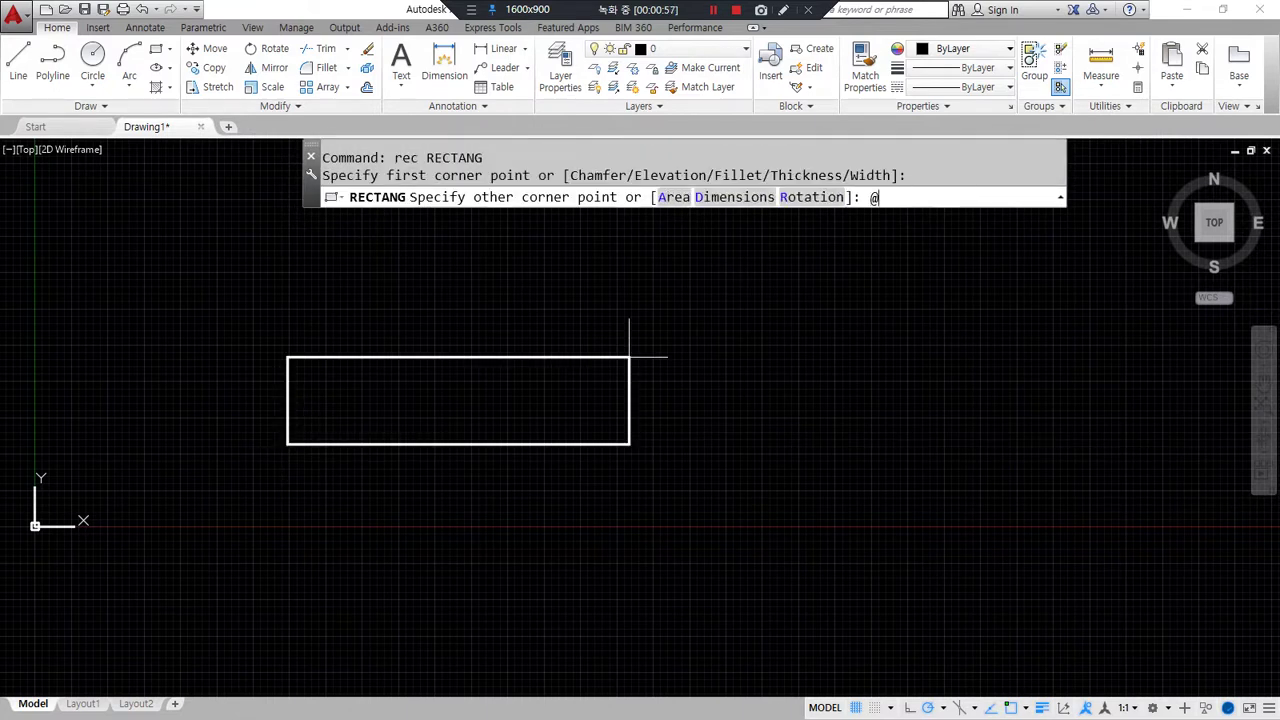
pyautogui.write('@900,200')
pyautogui.press('space')
# Step: Explode the rectangle into separate lines
pyautogui.write('x')
pyautogui.press('space')
pyautogui.click(683, 299)
pyautogui.press('space')
pyautogui.scroll(-2, 394, 457)
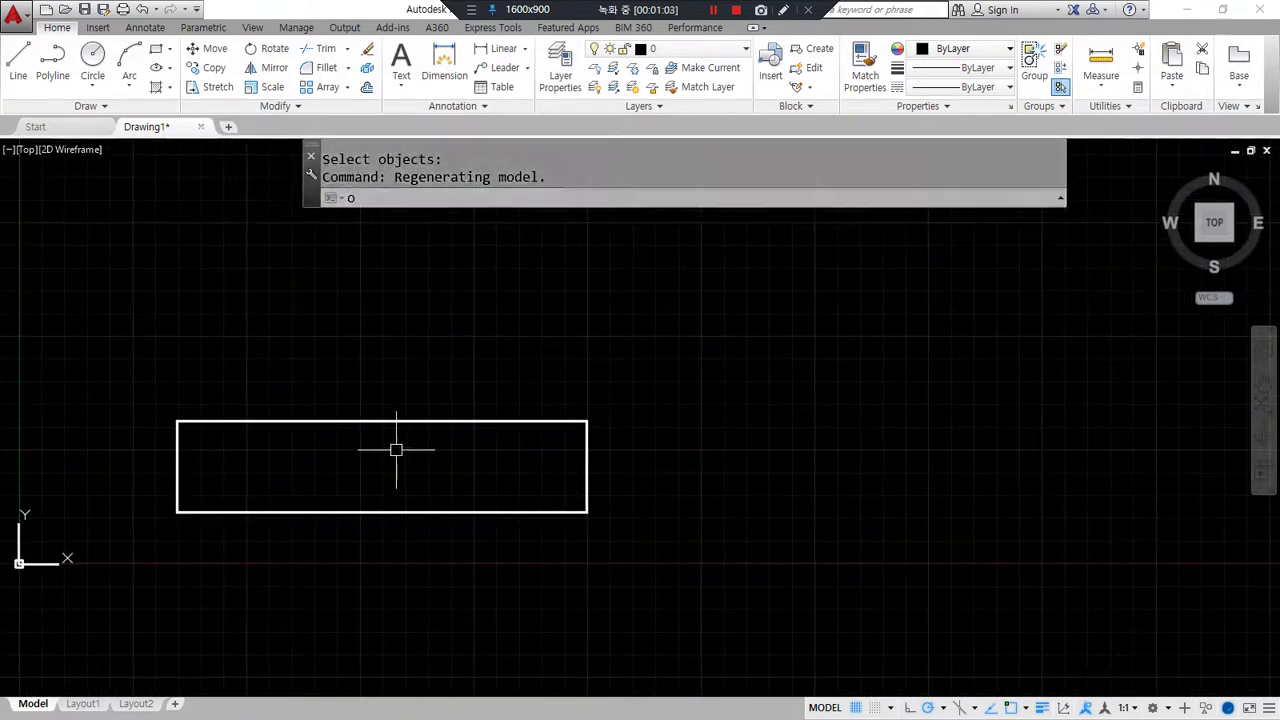
# Step: Offset the left, right and top lines of the exploded rectangle inward by 40
pyautogui.write('o')
pyautogui.press('space')
pyautogui.write('40')
pyautogui.press('space')
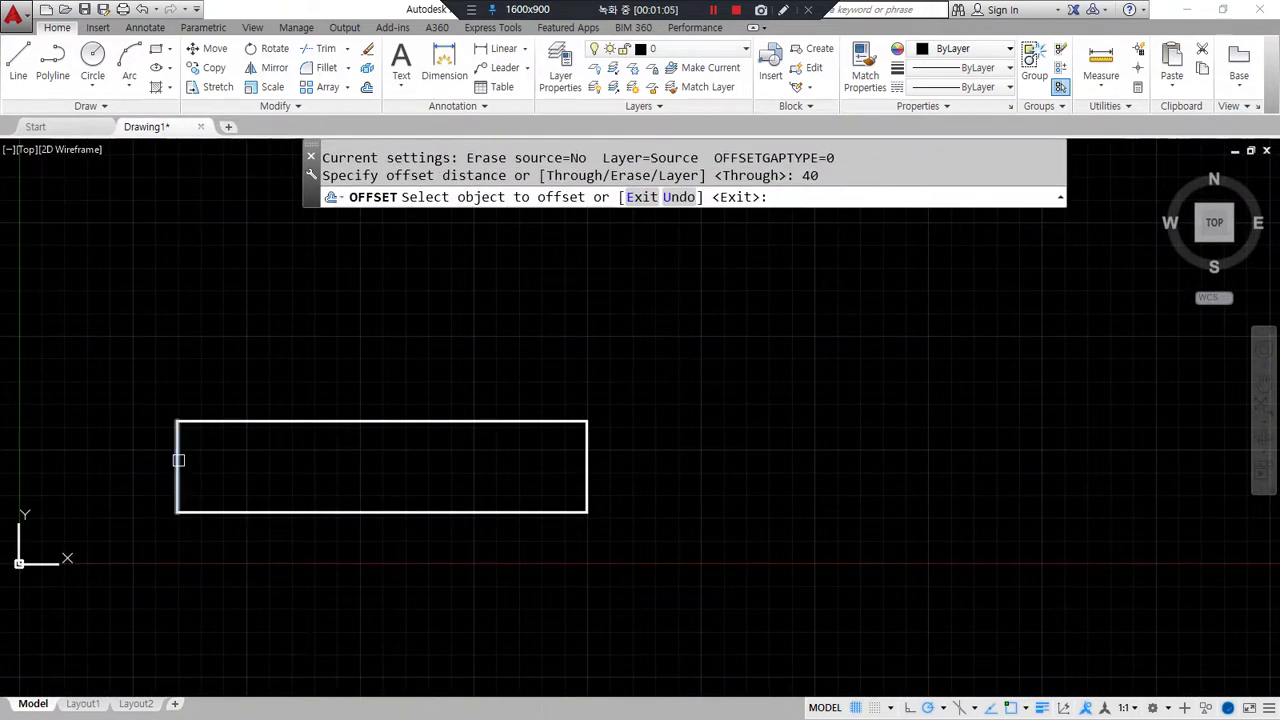
pyautogui.click(178, 460)
pyautogui.click(373, 452)
pyautogui.click(586, 455)
pyautogui.click(509, 449)
pyautogui.click(437, 422)
pyautogui.click(431, 454)
pyautogui.press('space')
# Step: Draw the door leaf as a rectangle in the 40-deep strip between the inner vertical lines, and erase the offset horizontal line
pyautogui.scroll(2, 271, 413)
pyautogui.write('rec')
pyautogui.press('space')
pyautogui.click(150, 427)
pyautogui.click(746, 450)
pyautogui.click(760, 453)
pyautogui.press('Delete')
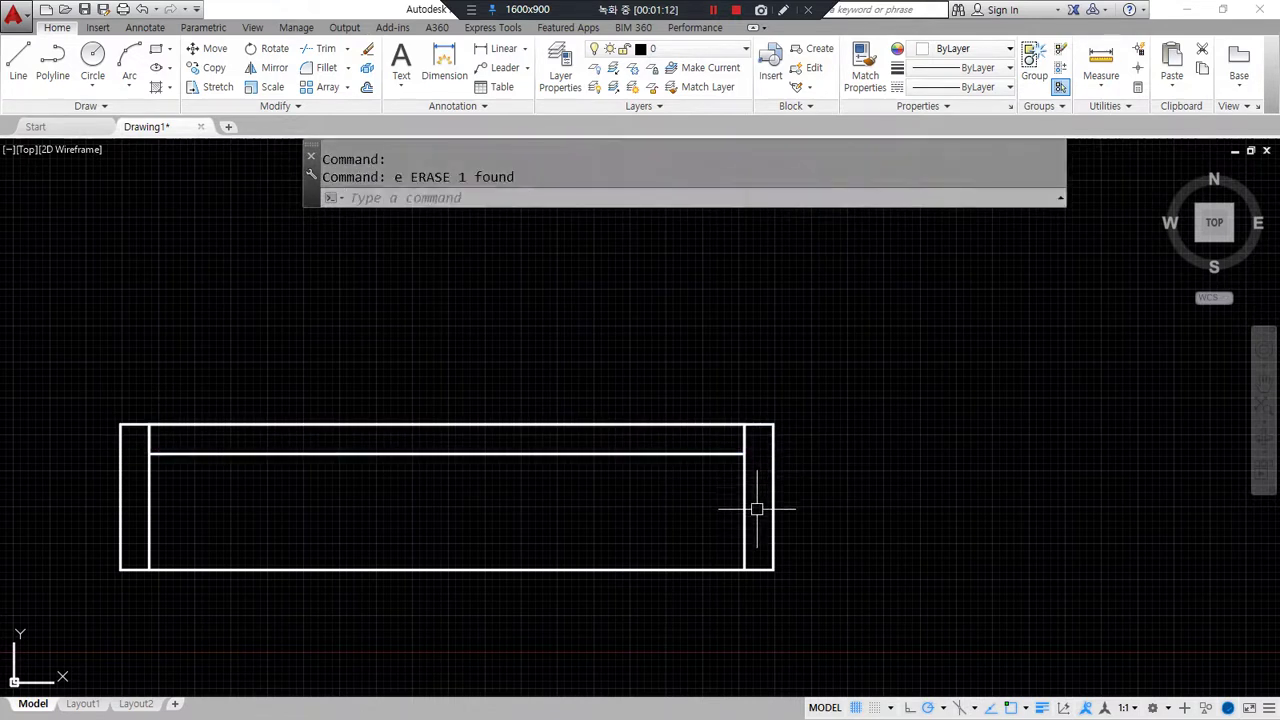
# Step: Replace the full-width top line with short lines that close the tops of the right and left jambs
pyautogui.write('f')
pyautogui.press('space')
pyautogui.click(750, 451)
pyautogui.click(742, 456)
pyautogui.press('Escape')
pyautogui.write('f')
pyautogui.press('space')
pyautogui.click(746, 440)
pyautogui.click(758, 425)
pyautogui.press('space')
pyautogui.press('Escape')
pyautogui.write('l')
pyautogui.press('space')
pyautogui.click(148, 425)
pyautogui.click(120, 425)
pyautogui.press('space')
# Step: Trim away the bottom line between the two jambs
pyautogui.write('tr')
pyautogui.press('space')
pyautogui.press('space')
pyautogui.click(363, 569)
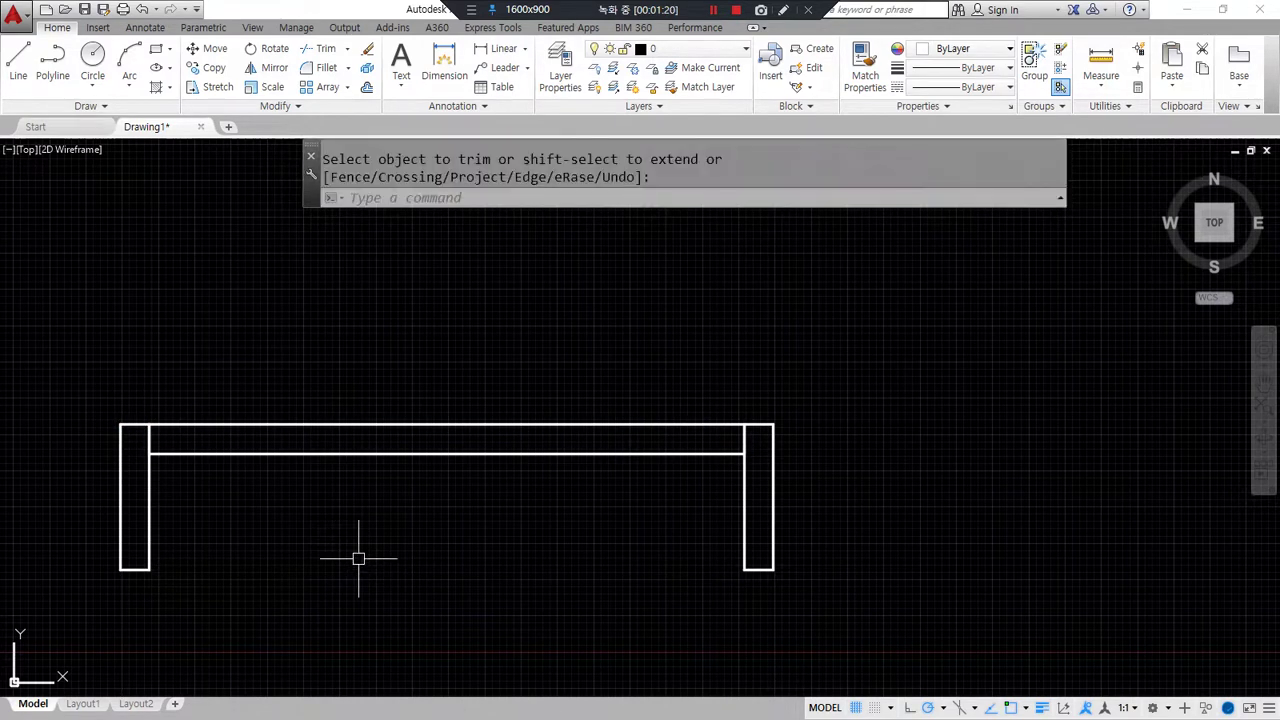
pyautogui.press('Escape')
# Step: Rotate the door leaf about the right jamb's inner top corner so that it stands upright
pyautogui.write('ro')
pyautogui.press('space')
pyautogui.click(405, 454)
pyautogui.press('space')
pyautogui.click(744, 425)
pyautogui.click(757, 463)
pyautogui.scroll(-4, 580, 457)
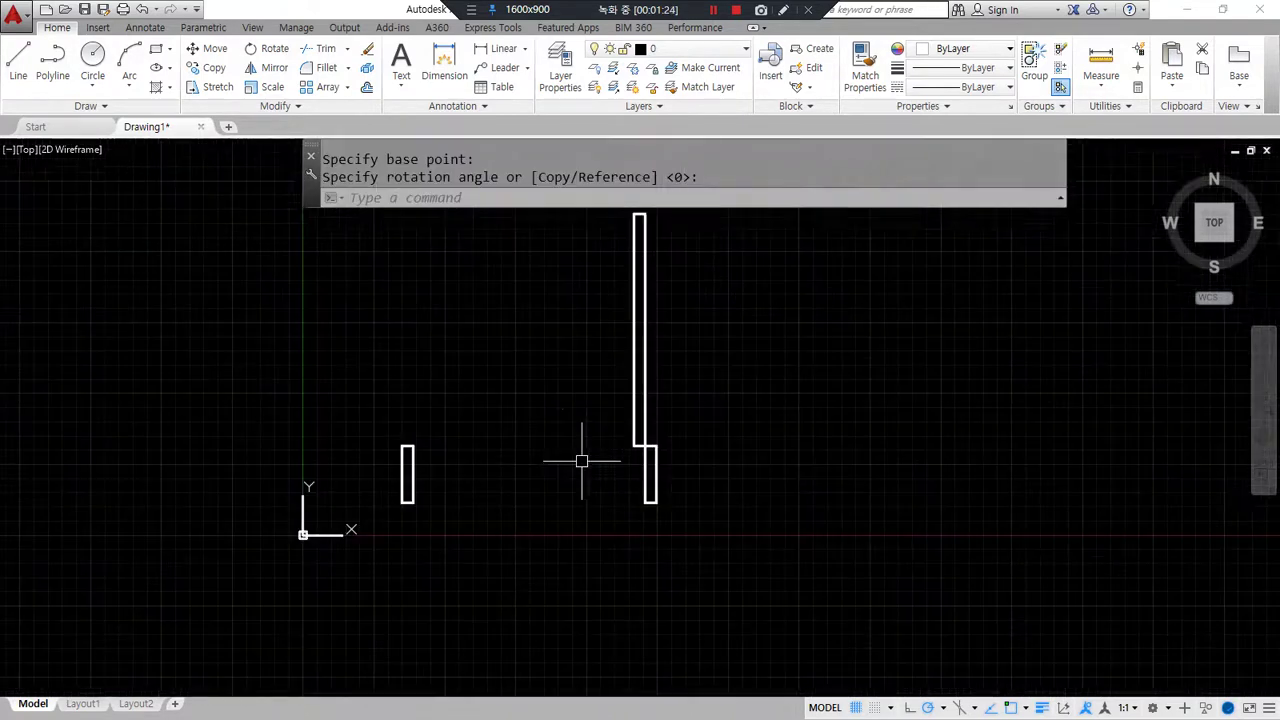
# Step: Draw the door swing as a Start, Center, End arc from the leaf's top, centred on the hinge corner, to the left jamb's inner top corner
pyautogui.moveTo(580, 457); pyautogui.dragTo(530, 461, button='middle')
pyautogui.click(129, 80)
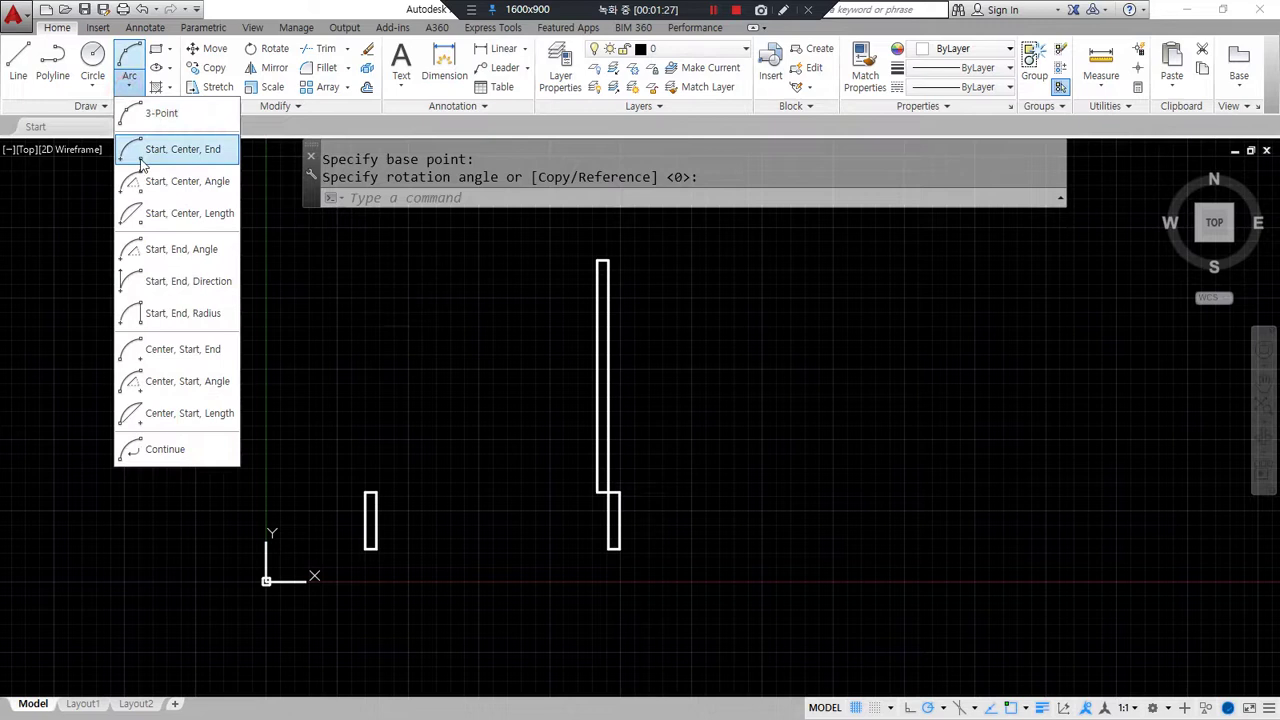
pyautogui.click(175, 152)
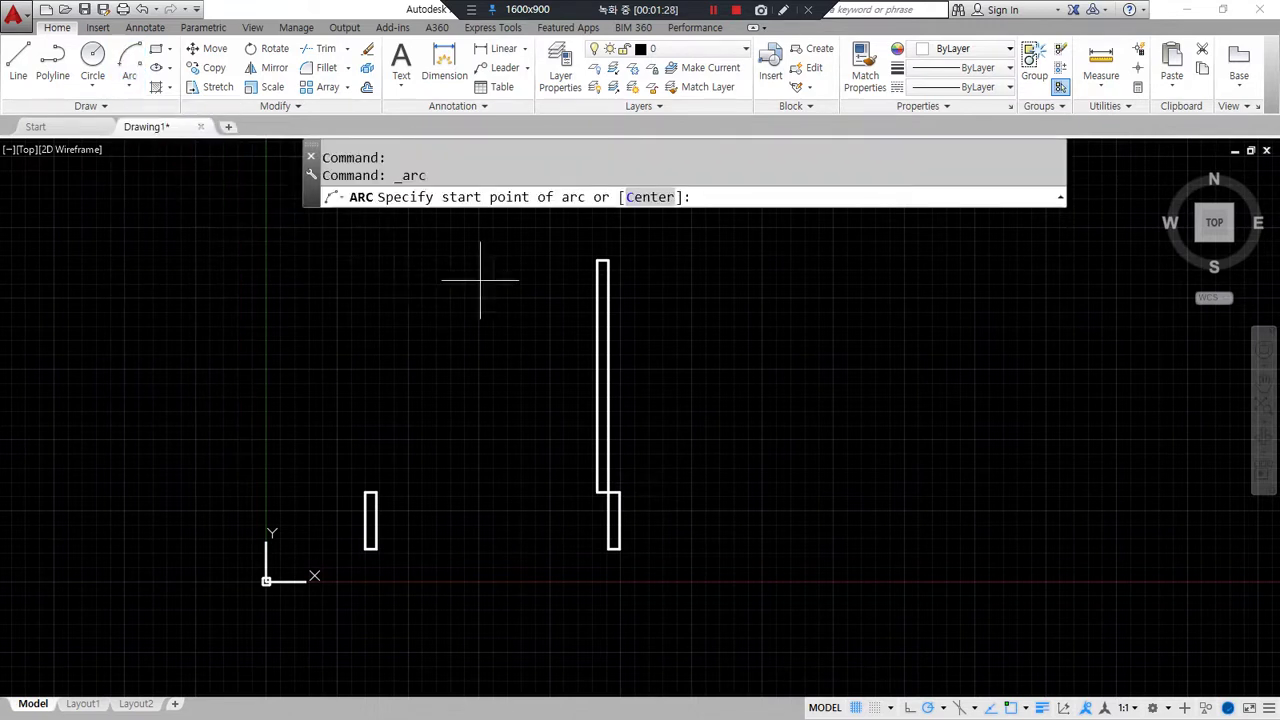
pyautogui.click(602, 262)
pyautogui.click(607, 491)
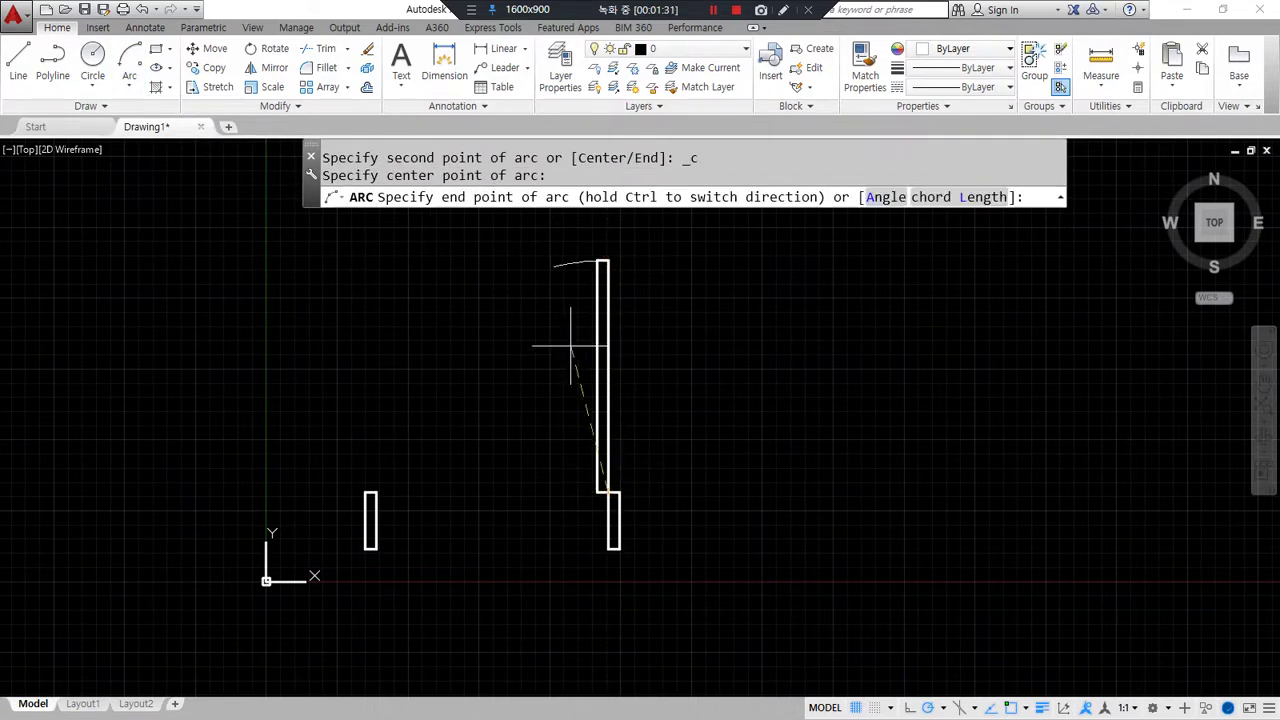
pyautogui.click(375, 492)
pyautogui.click(409, 380)
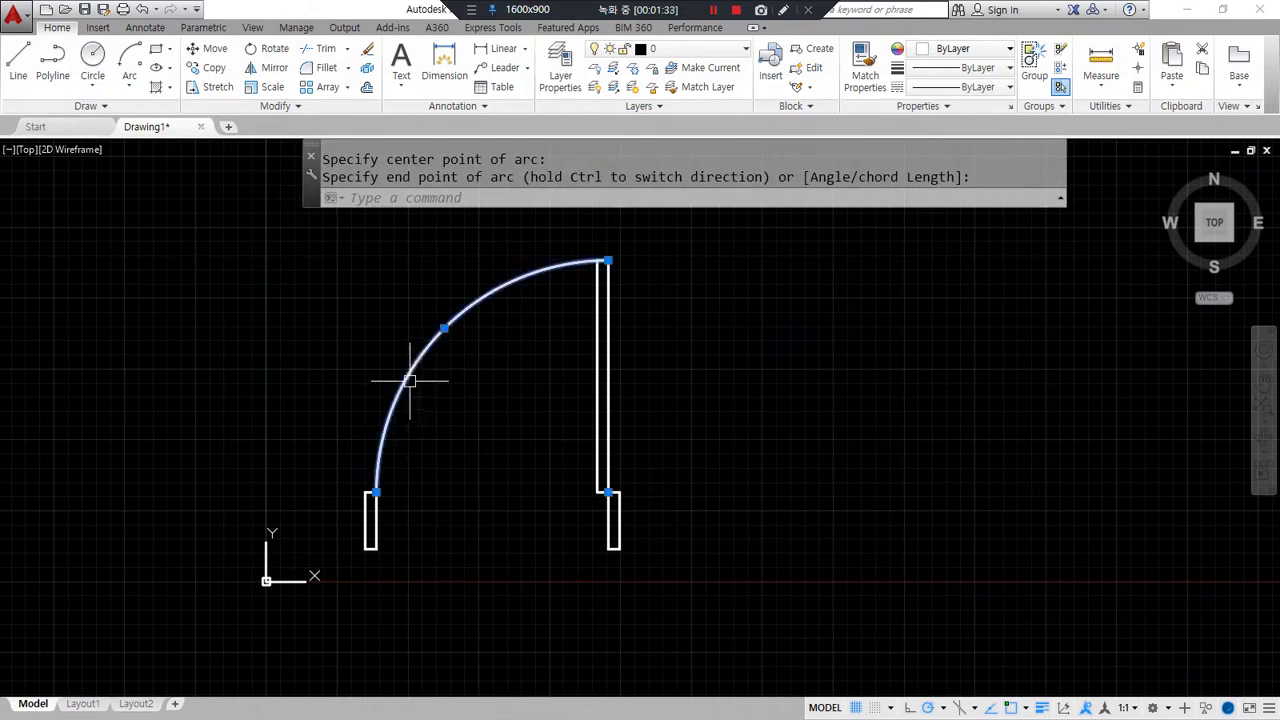
pyautogui.click(697, 56)
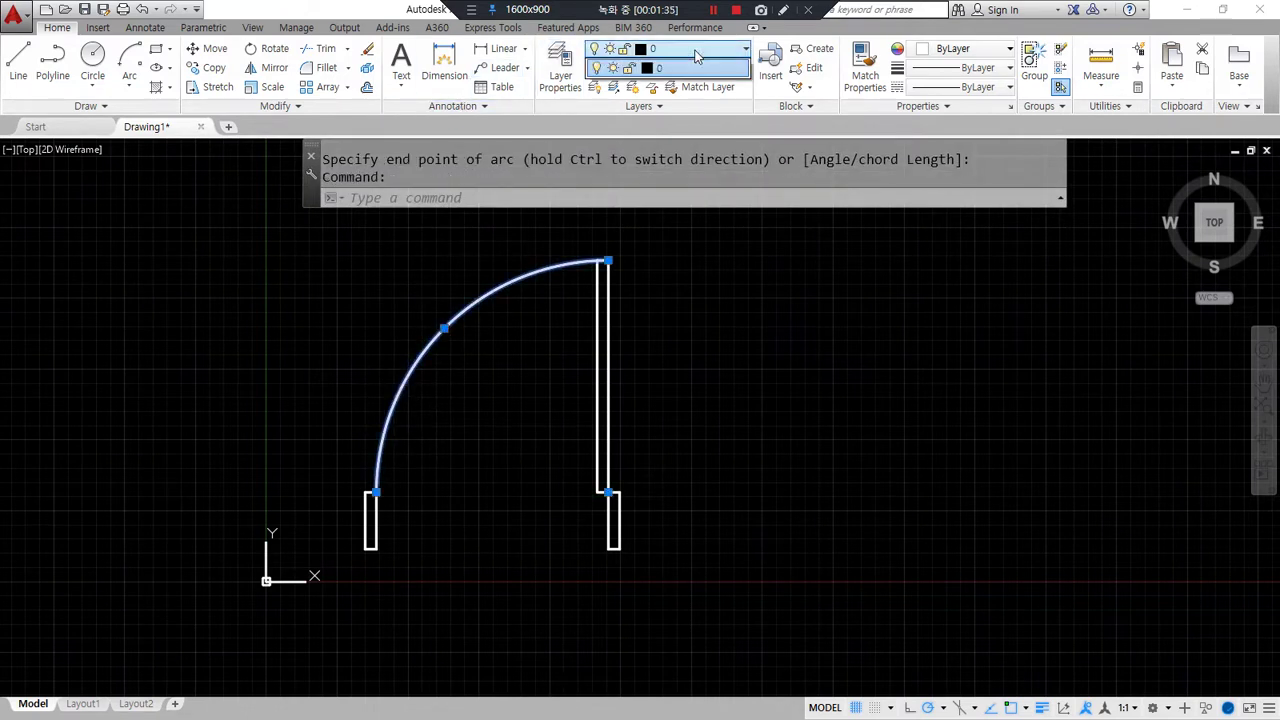
pyautogui.press('Escape')
pyautogui.press('Escape')
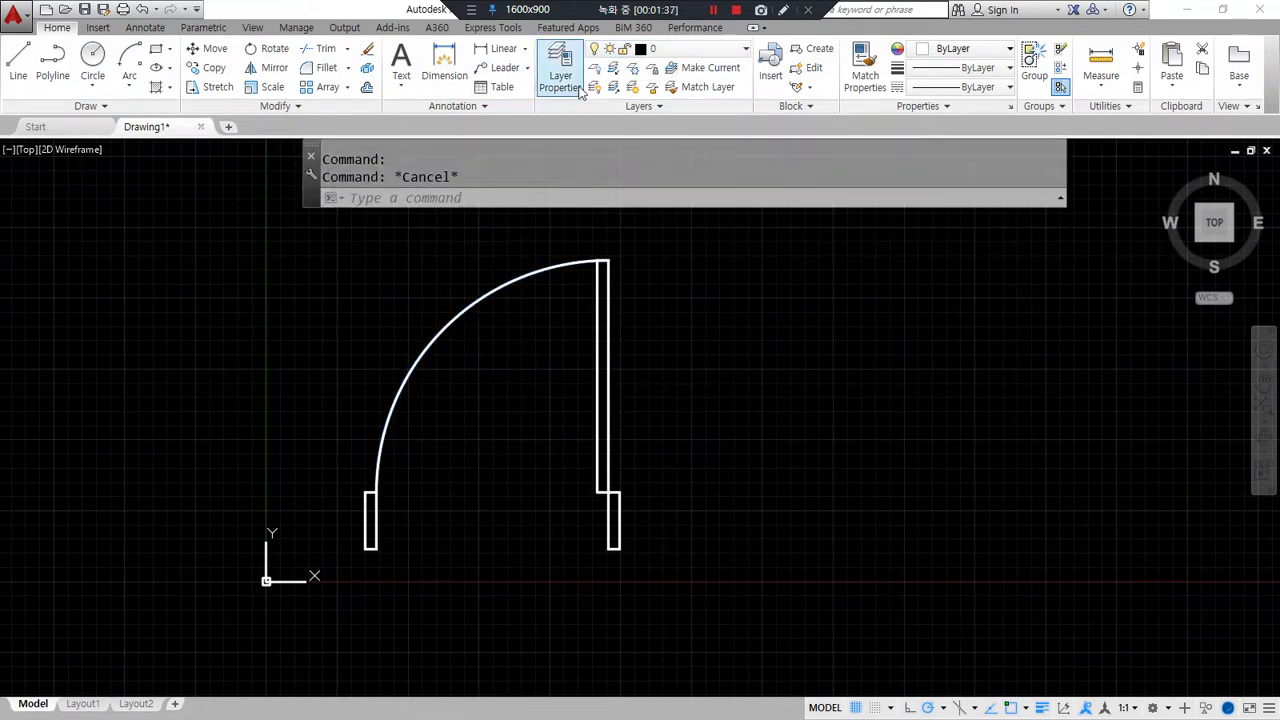
# Step: Create a layer named cen and set its color to 1 (red)
pyautogui.click(559, 63)
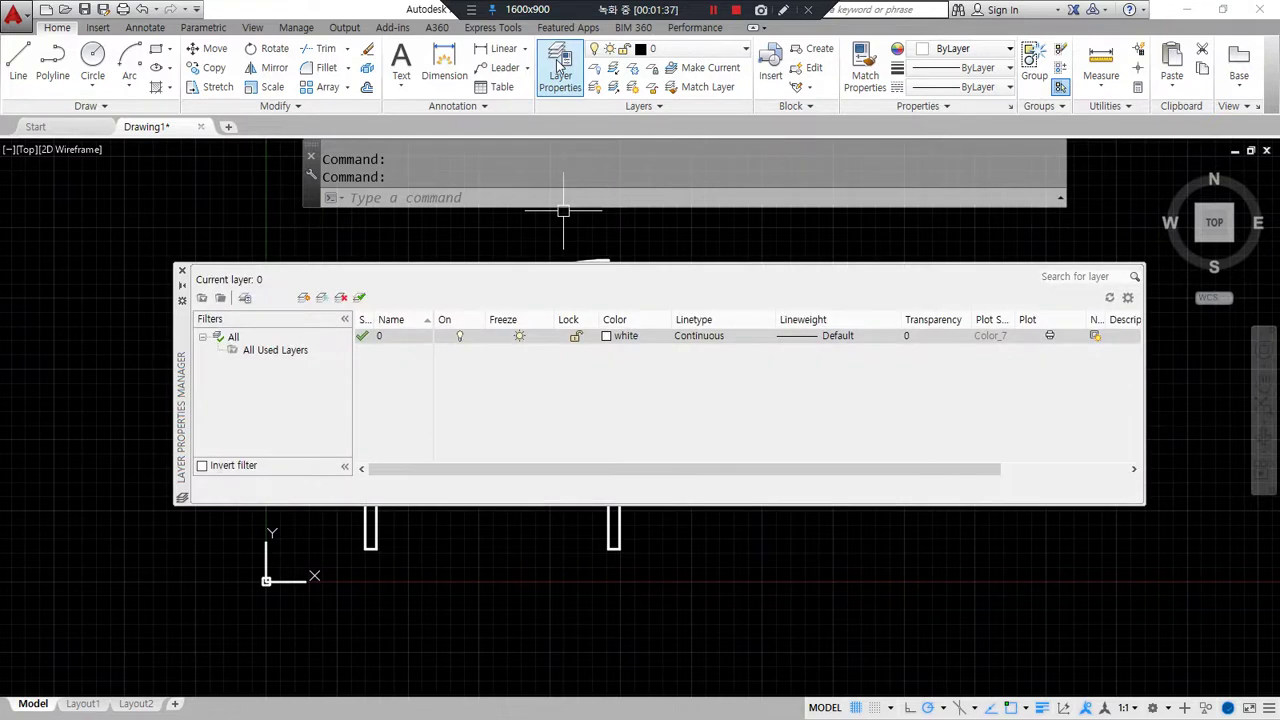
pyautogui.click(304, 298)
pyautogui.write('cen')
pyautogui.click(471, 397)
pyautogui.click(608, 351)
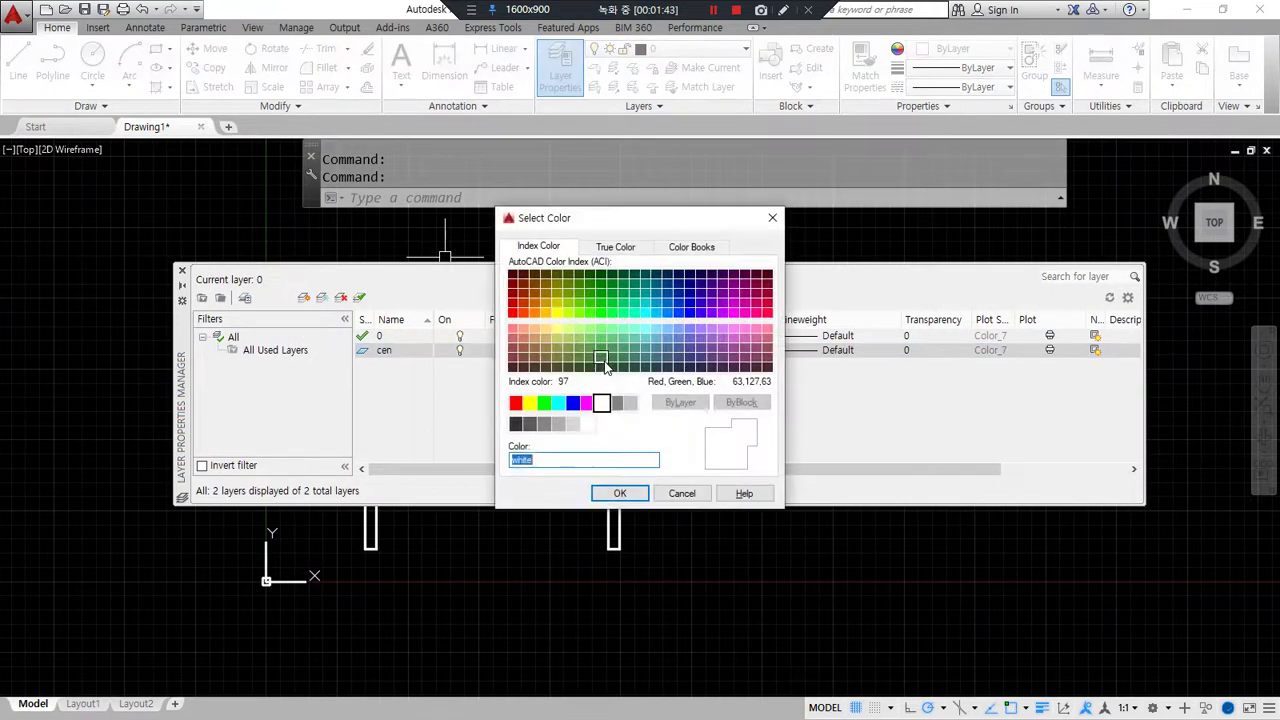
pyautogui.write('1')
pyautogui.press('Return')
# Step: Load the CENTER linetype, assign it to the cen layer and close the Layer Properties Manager
pyautogui.click(689, 350)
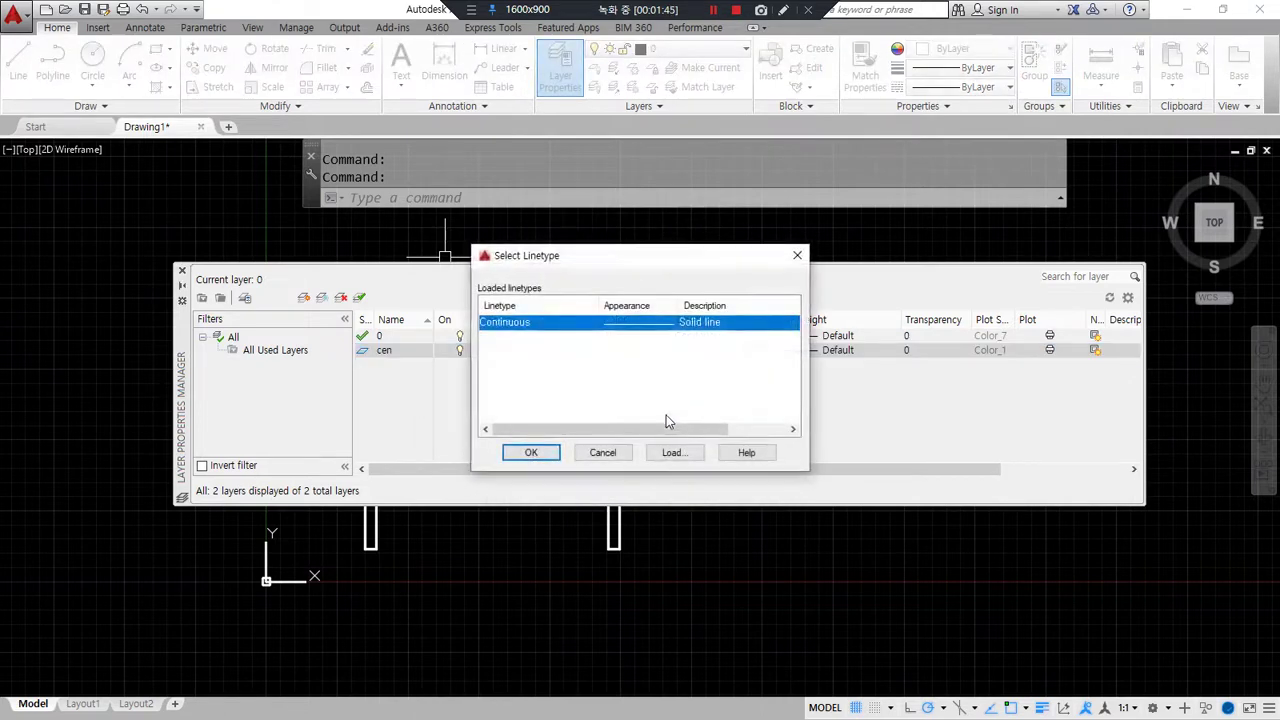
pyautogui.click(676, 452)
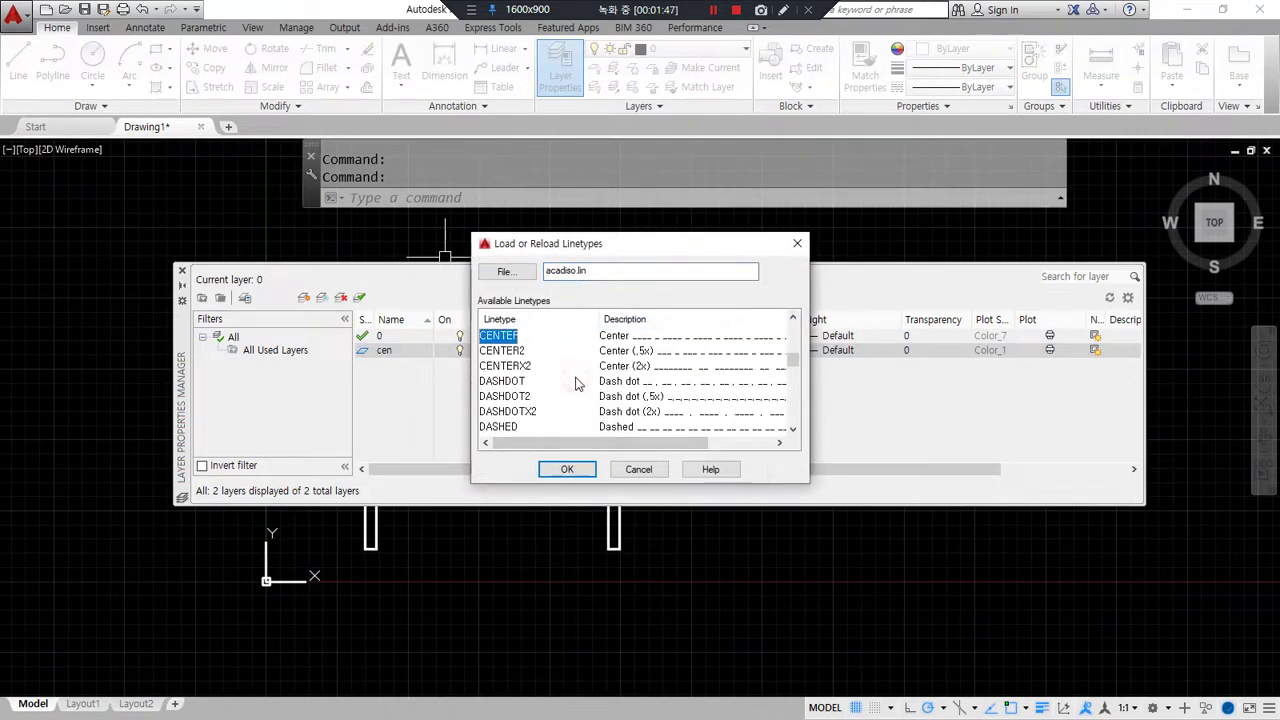
pyautogui.click(567, 470)
pyautogui.click(506, 321)
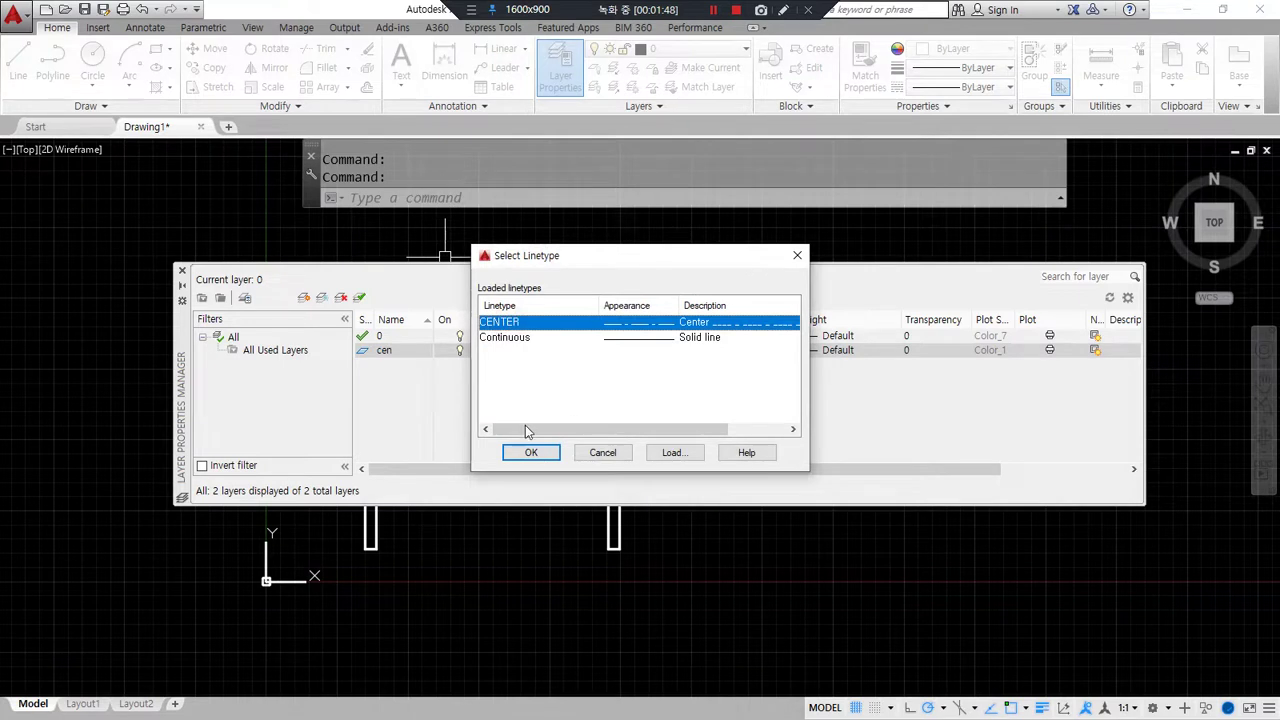
pyautogui.click(528, 455)
pyautogui.click(181, 271)
# Step: Move the door swing arc to the cen layer
pyautogui.click(457, 394)
pyautogui.click(371, 303)
pyautogui.click(690, 49)
pyautogui.click(675, 89)
pyautogui.press('Escape')
pyautogui.press('Escape')
# Step: Set the global linetype scale (LTSCALE) to 10
pyautogui.write('lts')
pyautogui.press('Return')
pyautogui.write('10')
pyautogui.press('Return')
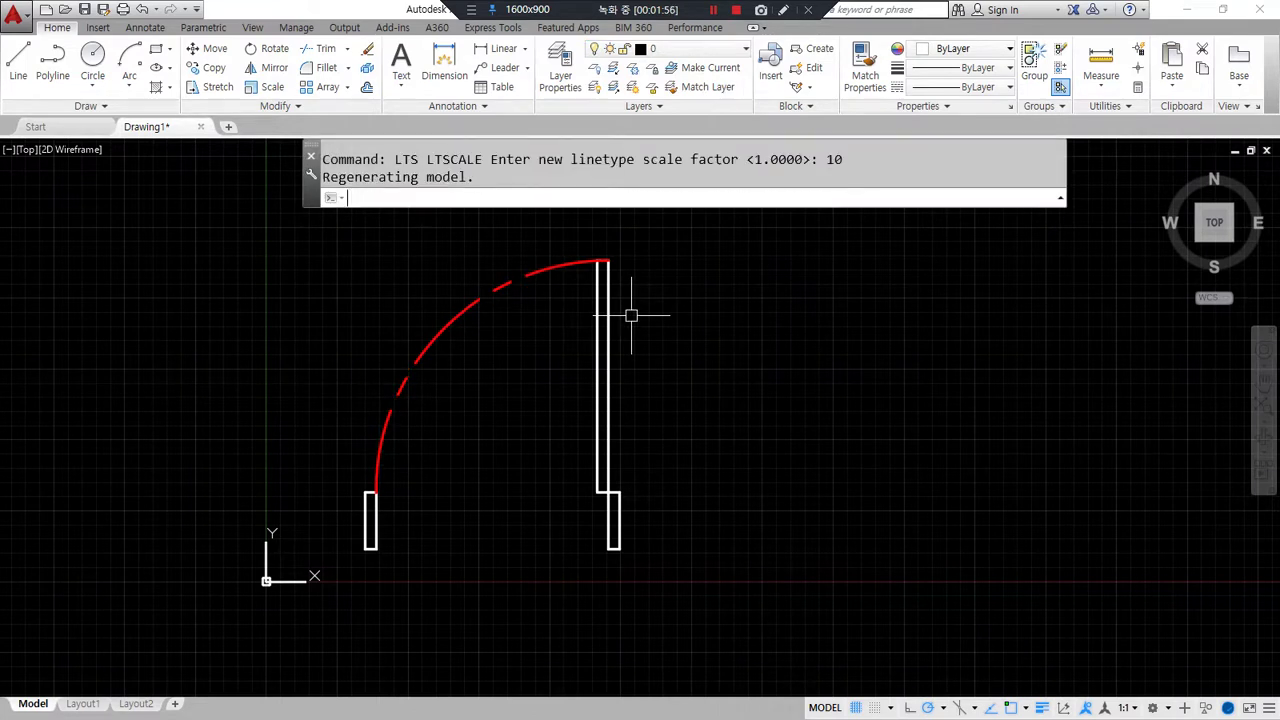
# Step: Copy the whole door symbol horizontally to the right of the original
pyautogui.write('cp')
pyautogui.press('Return')
pyautogui.click(712, 594)
pyautogui.click(293, 298)
pyautogui.press('Return')
pyautogui.click(494, 491)
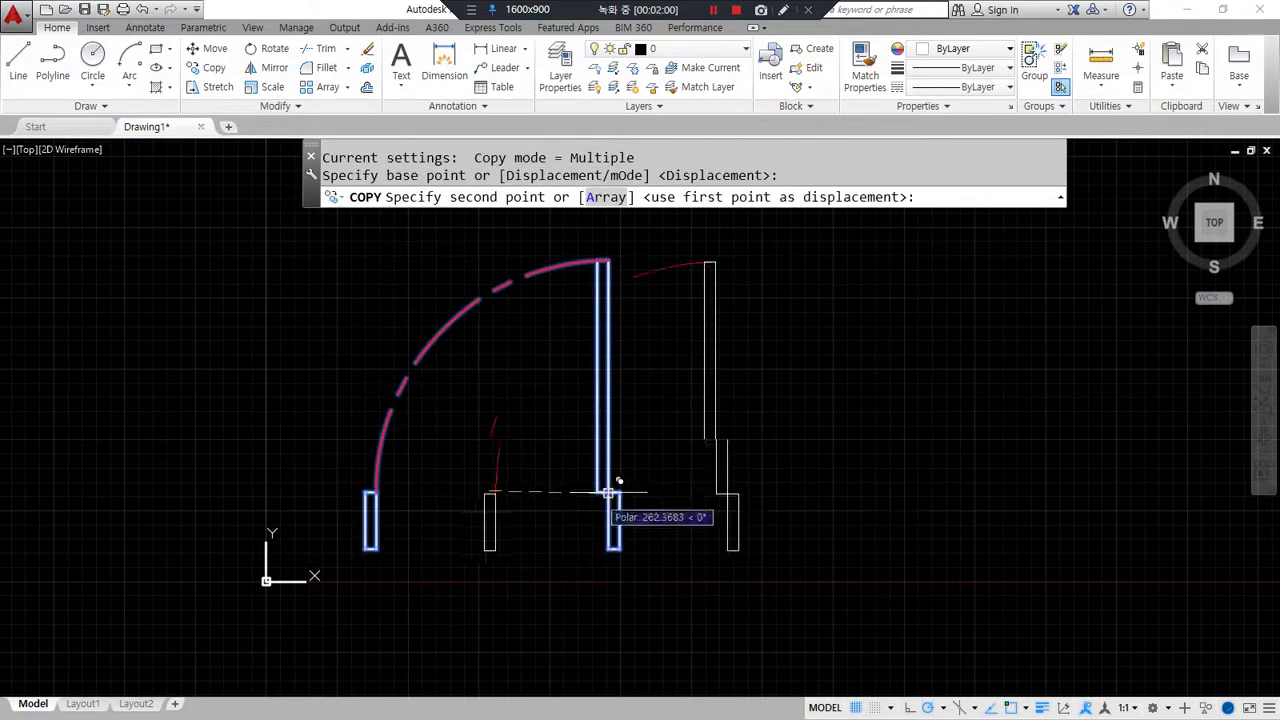
pyautogui.click(863, 494)
pyautogui.press('Return')
pyautogui.moveTo(524, 531); pyautogui.dragTo(420, 537, button='middle')
pyautogui.hotkey('ctrl', 'alt', 'd')
pyautogui.moveTo(427, 577)
pyautogui.mouseDown()
pyautogui.moveTo(303, 597)
pyautogui.moveTo(515, 290)
pyautogui.moveTo(418, 582)
pyautogui.mouseUp()
pyautogui.moveTo(808, 545)
pyautogui.mouseDown()
pyautogui.moveTo(614, 414)
pyautogui.moveTo(808, 509)
pyautogui.mouseUp()
pyautogui.hotkey('ctrl', 'alt', 'd')
pyautogui.moveTo(491, 443); pyautogui.dragTo(551, 438, button='middle')
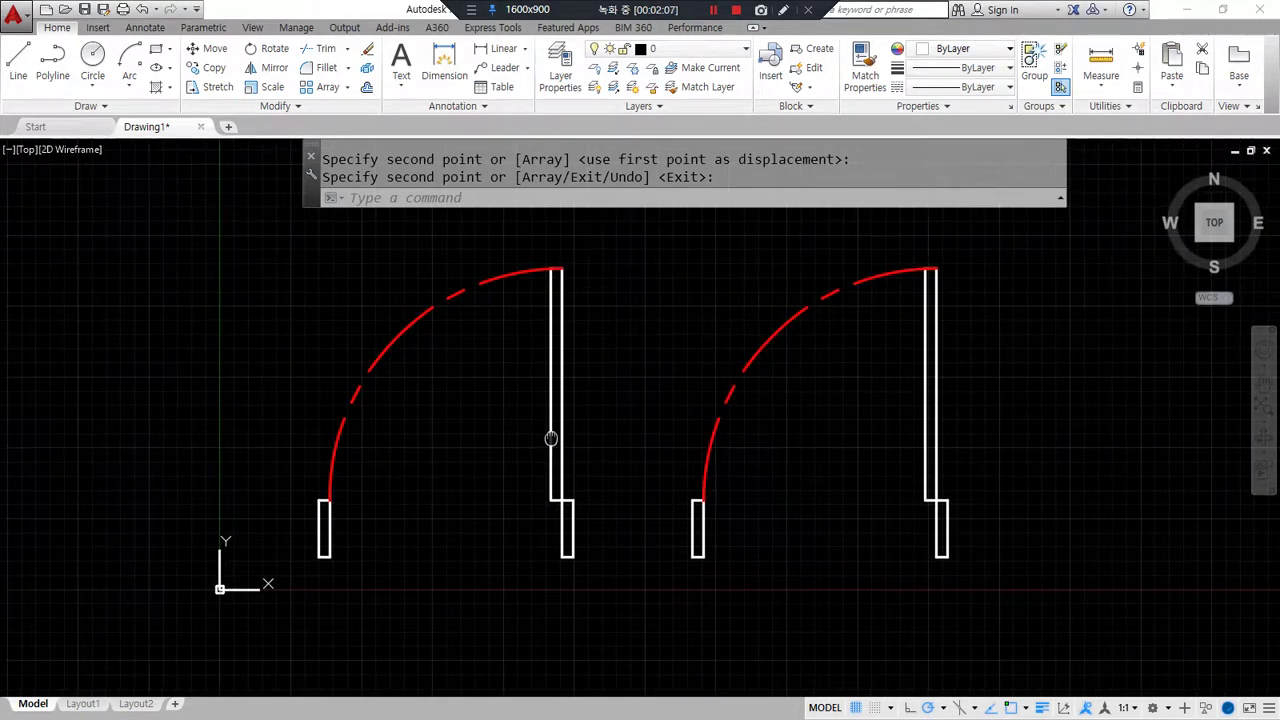
# Step: Combine all objects of the left door into an unnamed group and select that group
pyautogui.write('g')
pyautogui.press('Return')
pyautogui.click(601, 592)
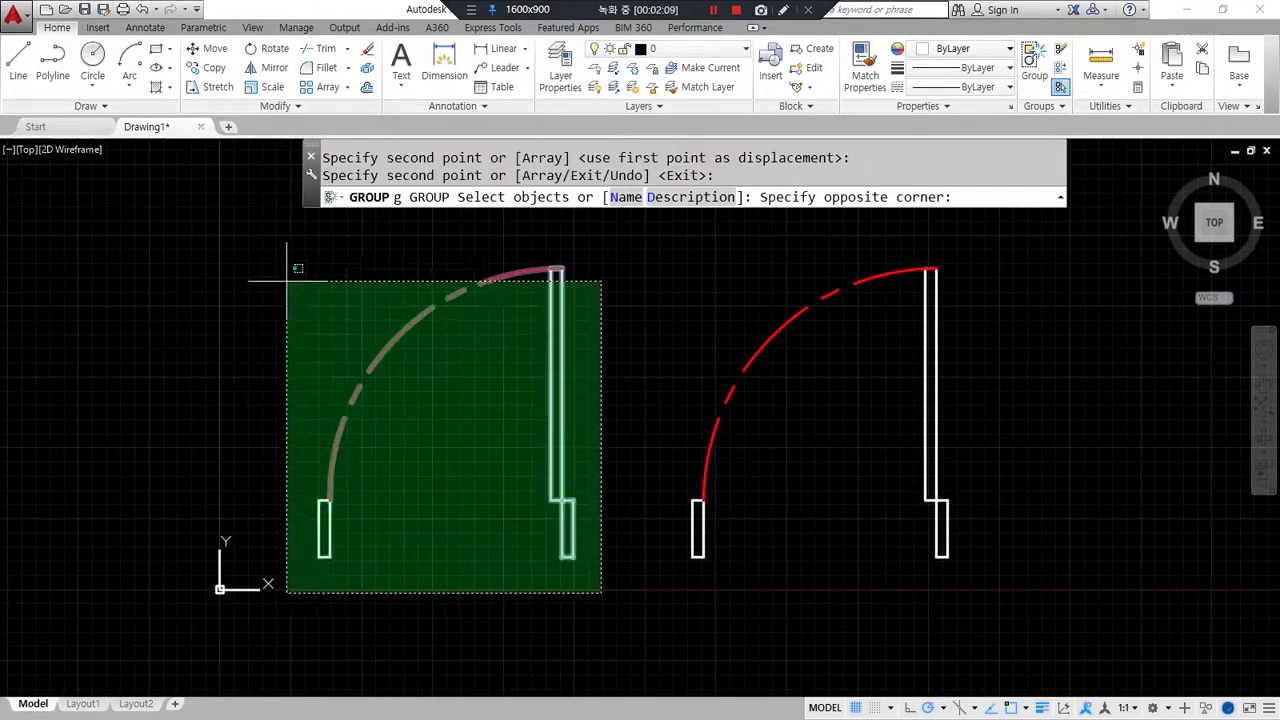
pyautogui.click(287, 281)
pyautogui.press('Return')
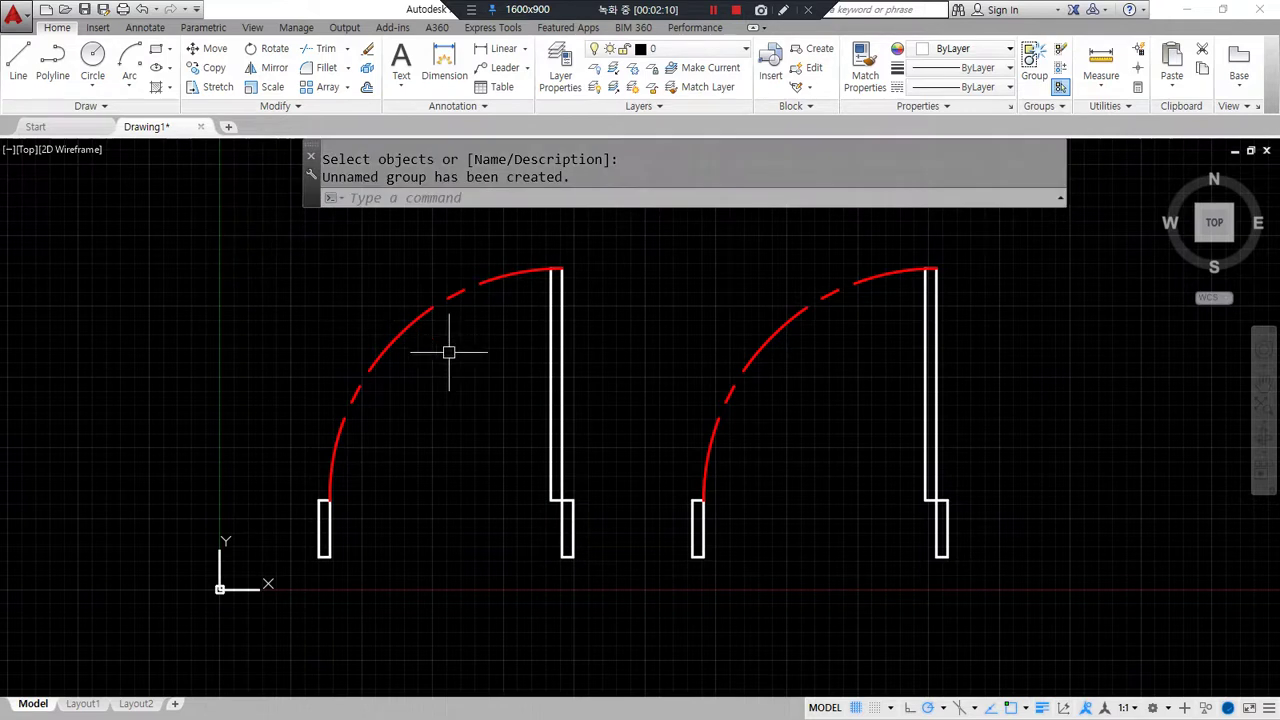
pyautogui.click(409, 321)
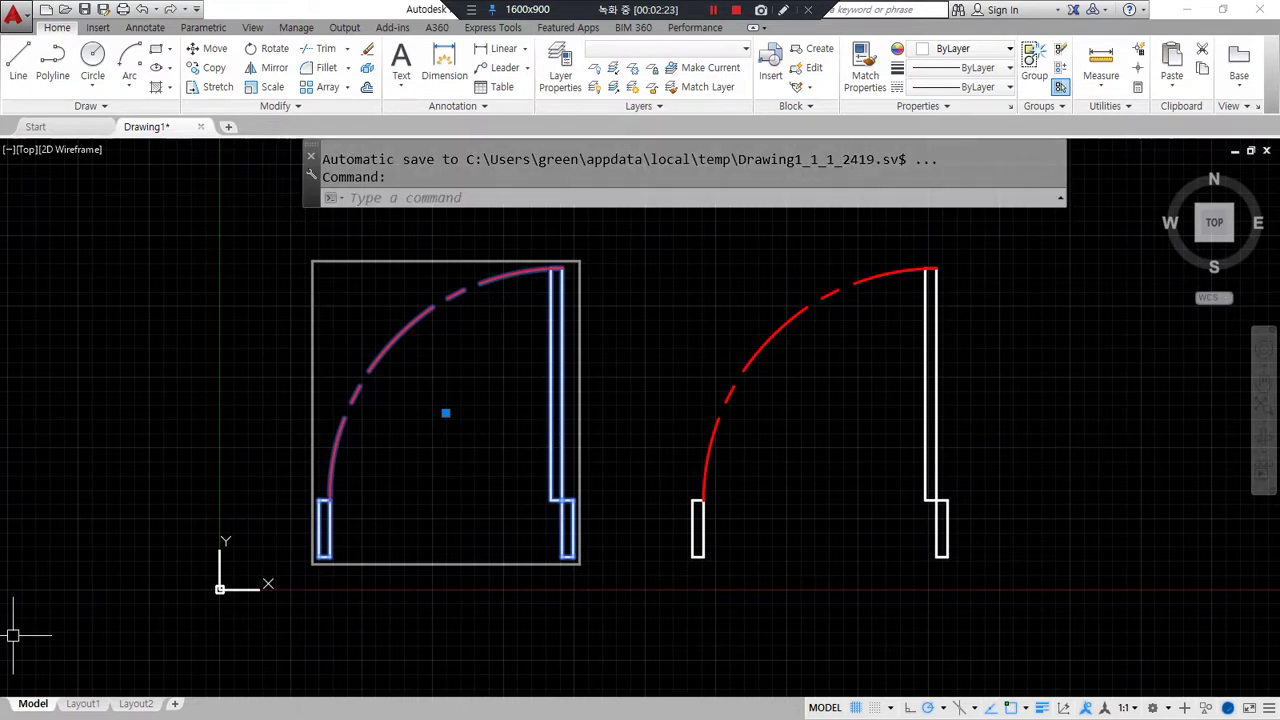
# Step: Switch to the Notepad notes, highlight the groupedit command, and return to AutoCAD
pyautogui.hotkey('alt', 'Tab')
pyautogui.moveTo(288, 351); pyautogui.dragTo(458, 351)
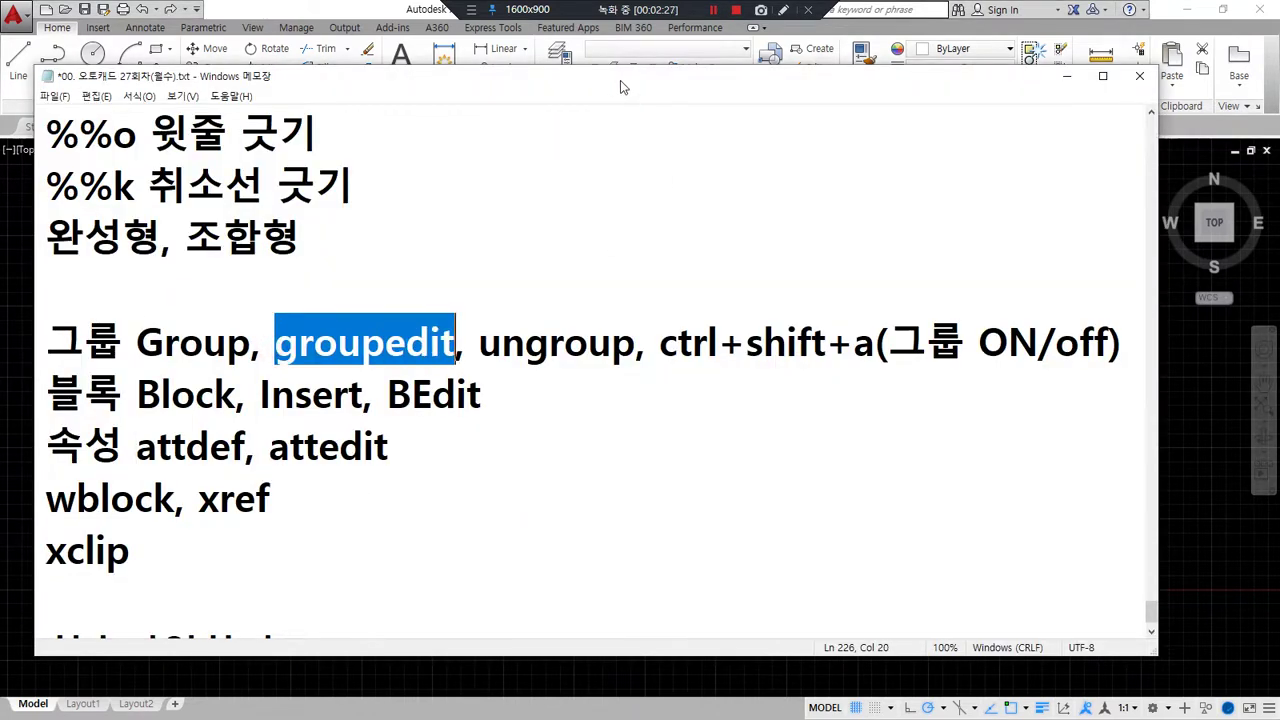
pyautogui.hotkey('alt', 'Tab')
# Step: Copy the grouped door horizontally to the left of the original
pyautogui.moveTo(536, 471)
pyautogui.mouseDown(button='middle')
pyautogui.moveTo(684, 475)
pyautogui.moveTo(720, 463)
pyautogui.mouseUp(button='middle')
pyautogui.scroll(-2, 700, 466)
pyautogui.write('cp')
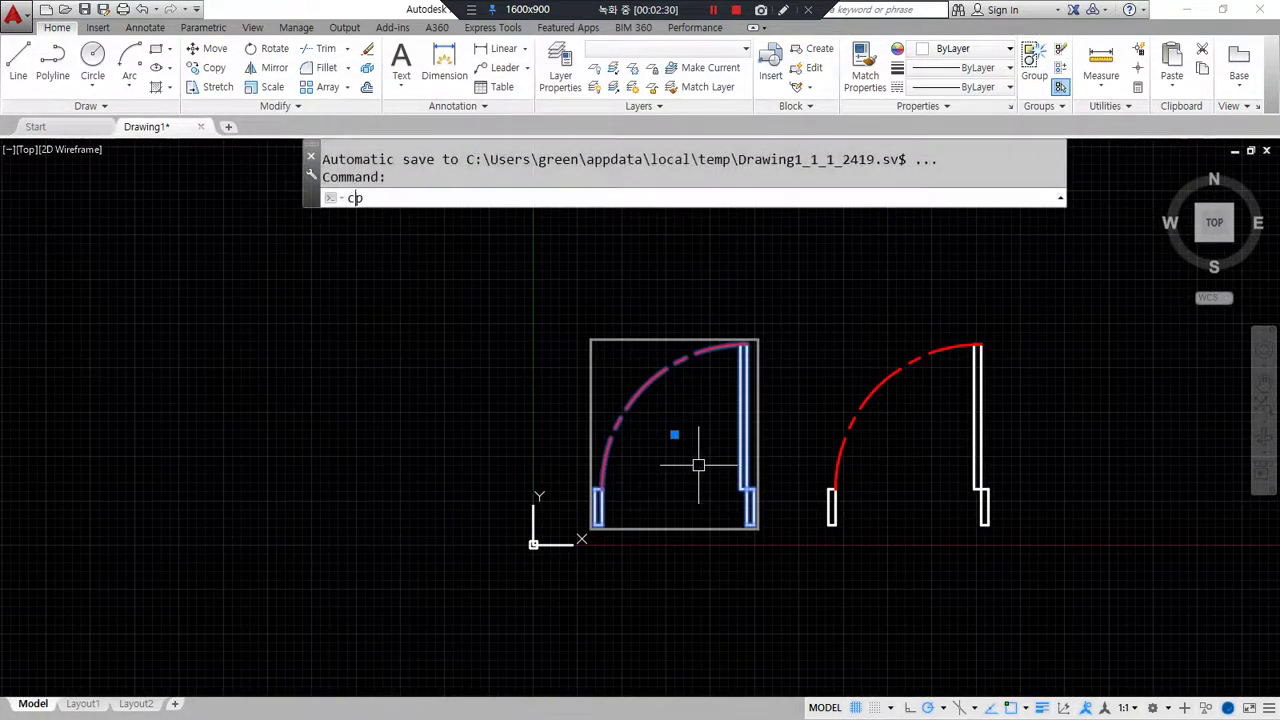
pyautogui.press('Return')
pyautogui.click(688, 527)
pyautogui.click(353, 529)
pyautogui.press('Return')
# Step: Select the copied door group on the far left
pyautogui.click(416, 480)
pyautogui.click(402, 493)
pyautogui.moveTo(370, 537); pyautogui.dragTo(654, 546, button='middle')
pyautogui.moveTo(523, 491)
pyautogui.mouseDown()
pyautogui.moveTo(405, 512)
pyautogui.moveTo(507, 539)
pyautogui.mouseUp()
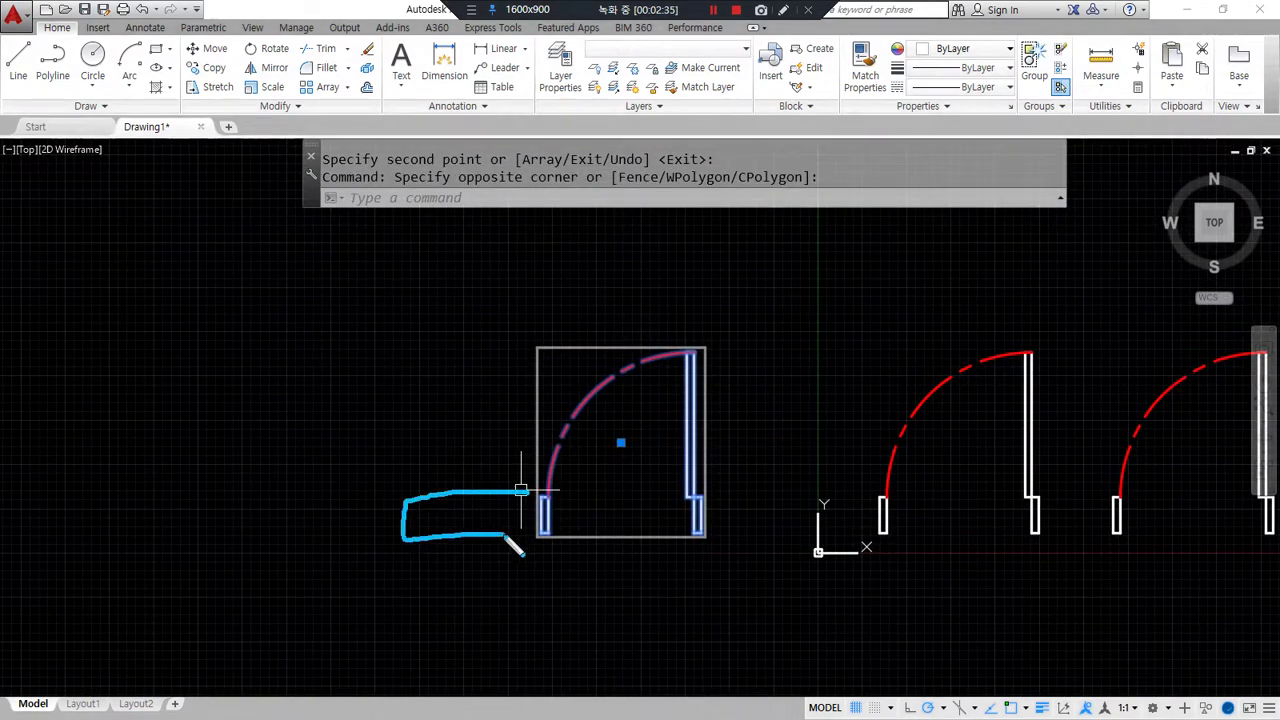
# Step: Turn group selection off and select the swing arc of the far-left door on its own
pyautogui.moveTo(418, 489); pyautogui.dragTo(372, 469)
pyautogui.moveTo(816, 551)
pyautogui.mouseDown()
pyautogui.moveTo(716, 371)
pyautogui.moveTo(582, 322)
pyautogui.moveTo(653, 300)
pyautogui.mouseUp()
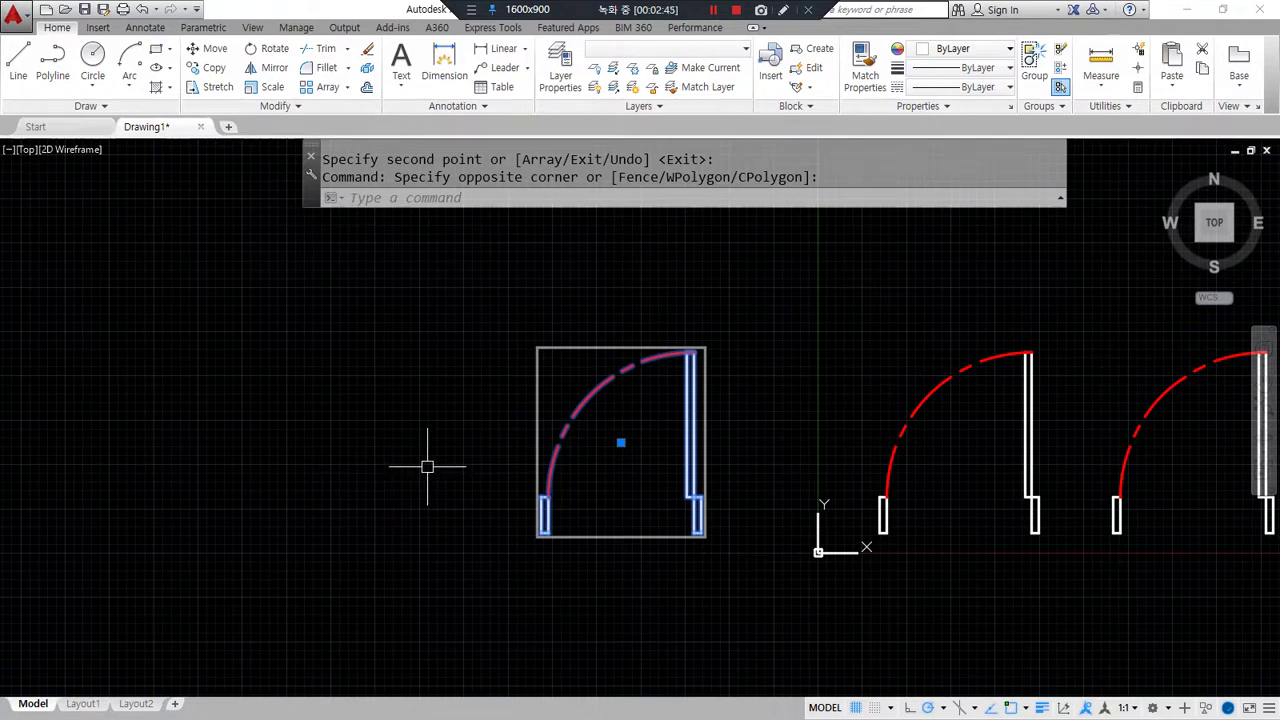
pyautogui.hotkey('ctrl', 'shift', 'a')
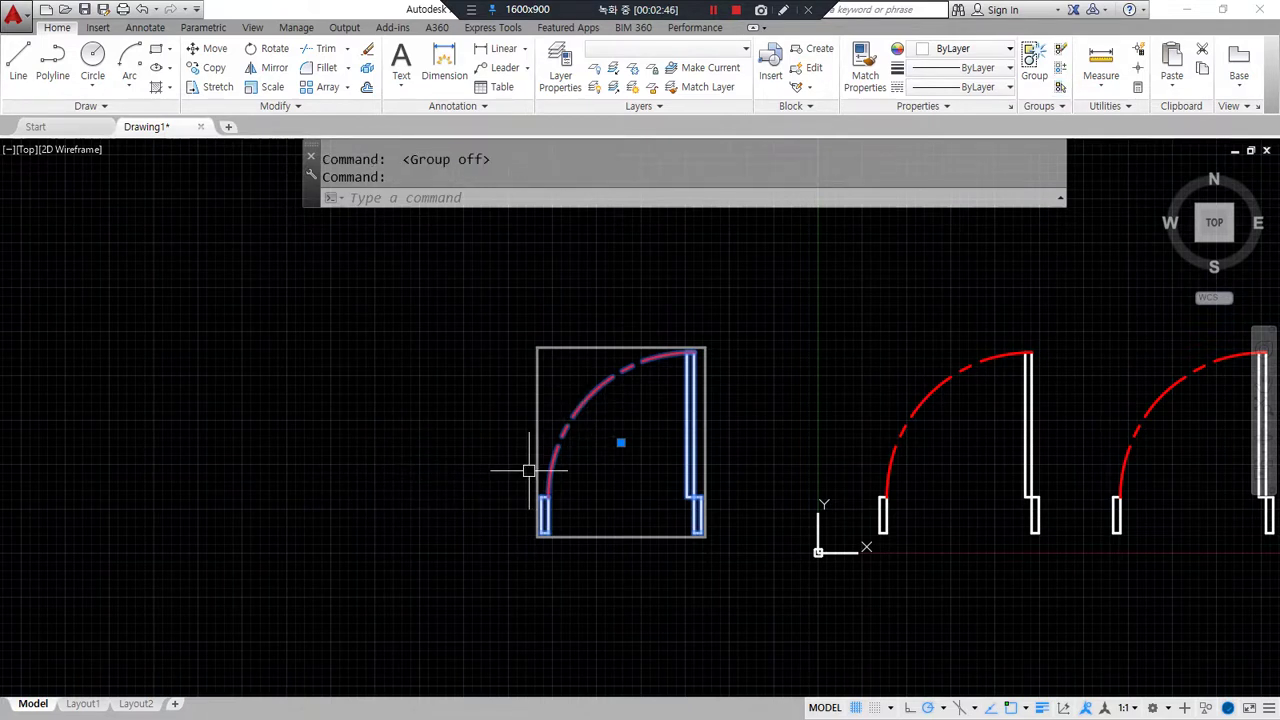
pyautogui.press('Escape')
pyautogui.click(597, 414)
pyautogui.click(591, 371)
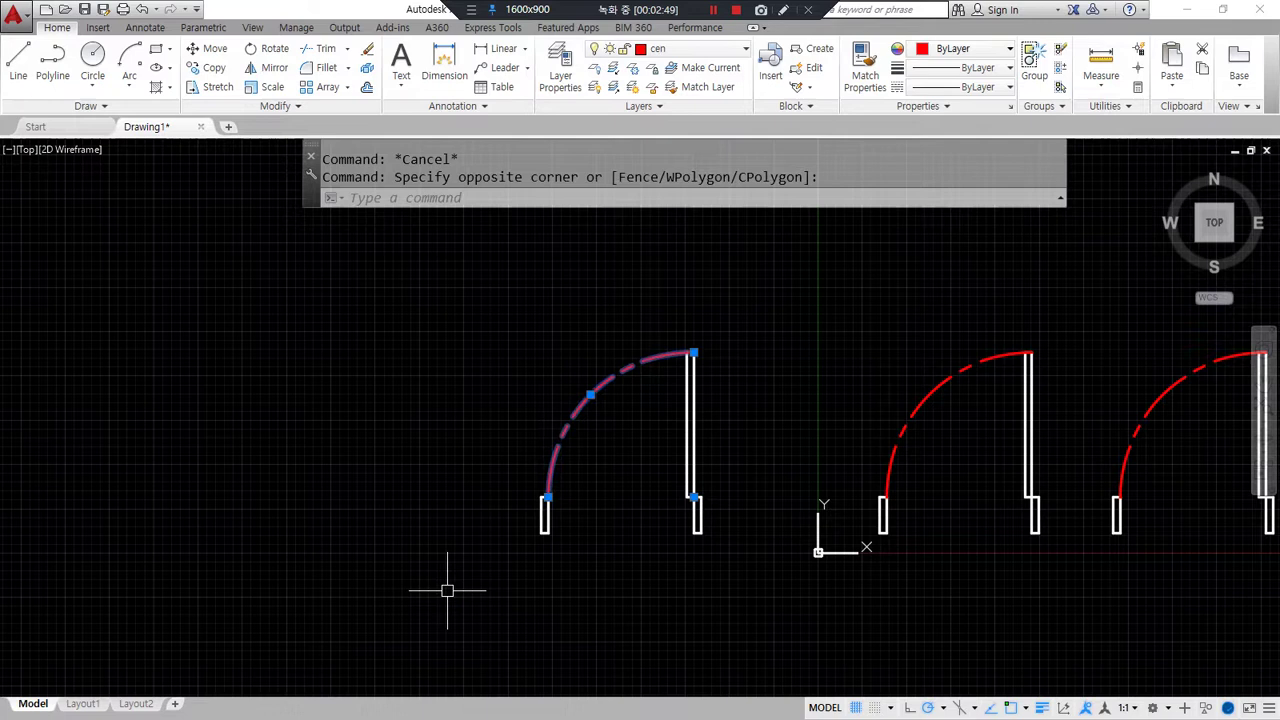
# Step: Select the two jambs of the far-left door individually and clear the selection
pyautogui.press('Escape')
pyautogui.click(509, 478)
pyautogui.click(581, 587)
pyautogui.click(641, 490)
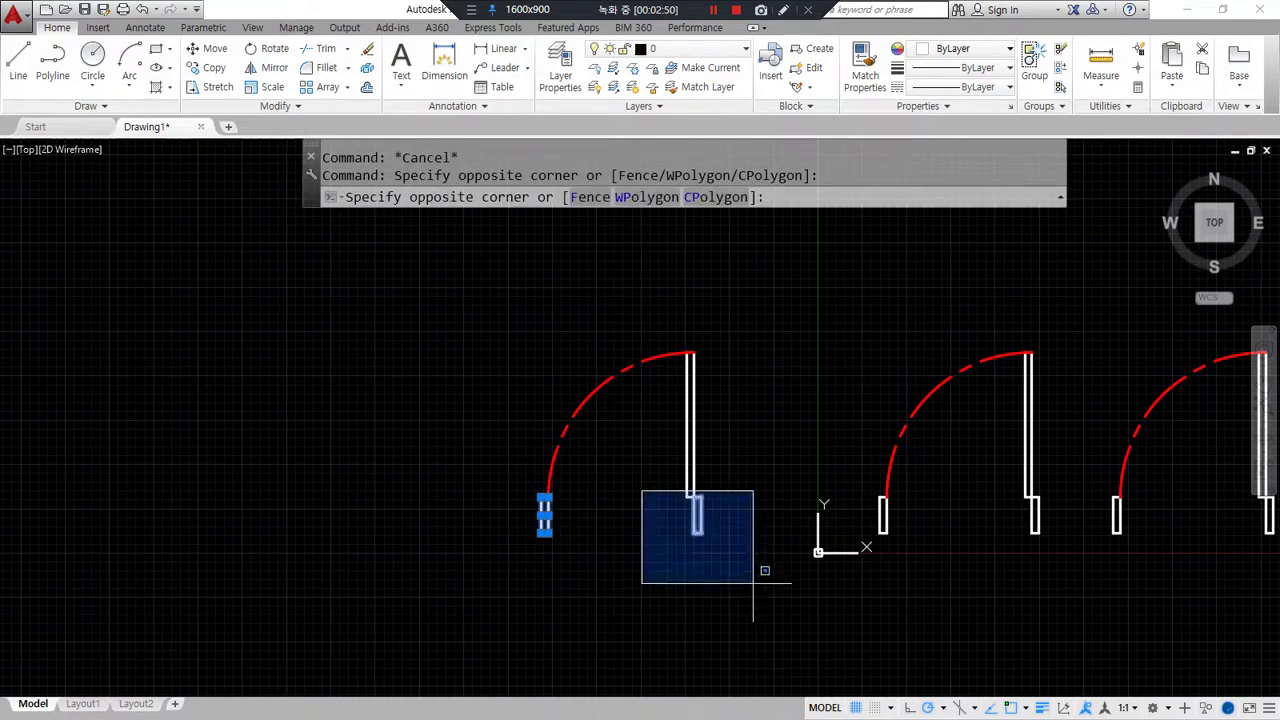
pyautogui.click(753, 583)
pyautogui.press('Escape')
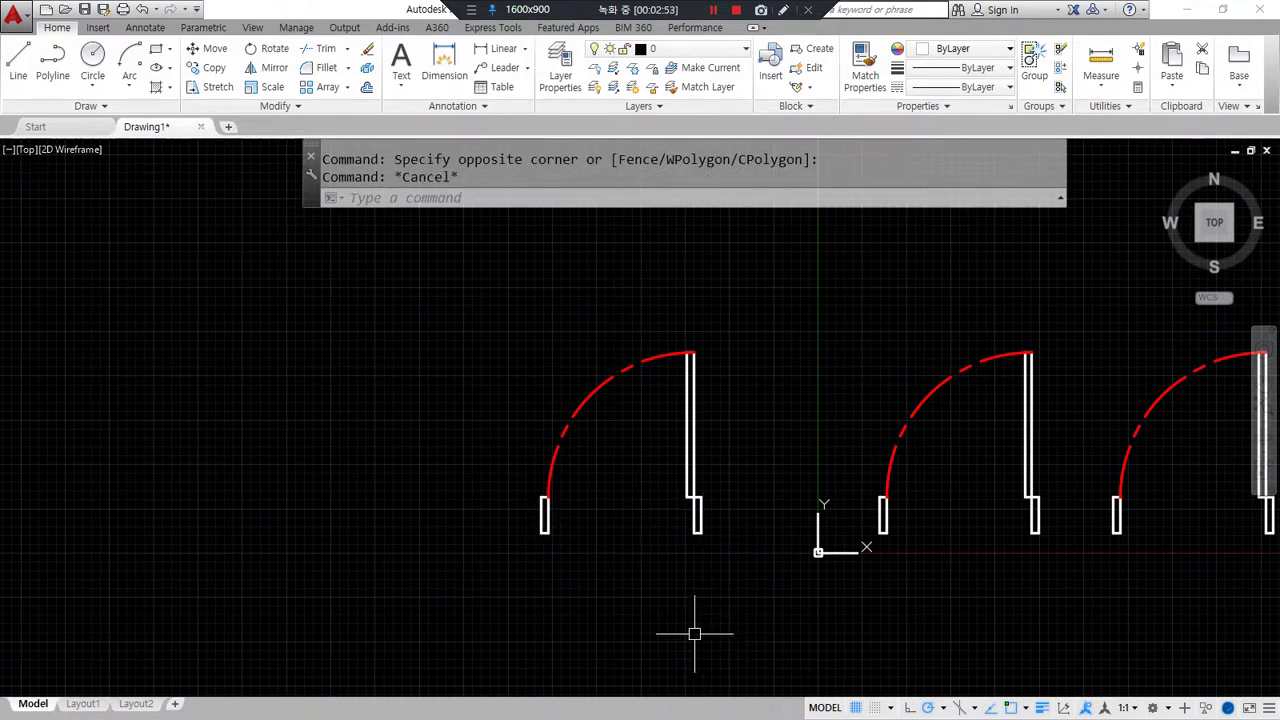
# Step: Turn group selection on, select the far-left door as one group, and check the Notepad note on toggling groups before returning to AutoCAD
pyautogui.hotkey('ctrl', 'shift', 'a')
pyautogui.click(688, 451)
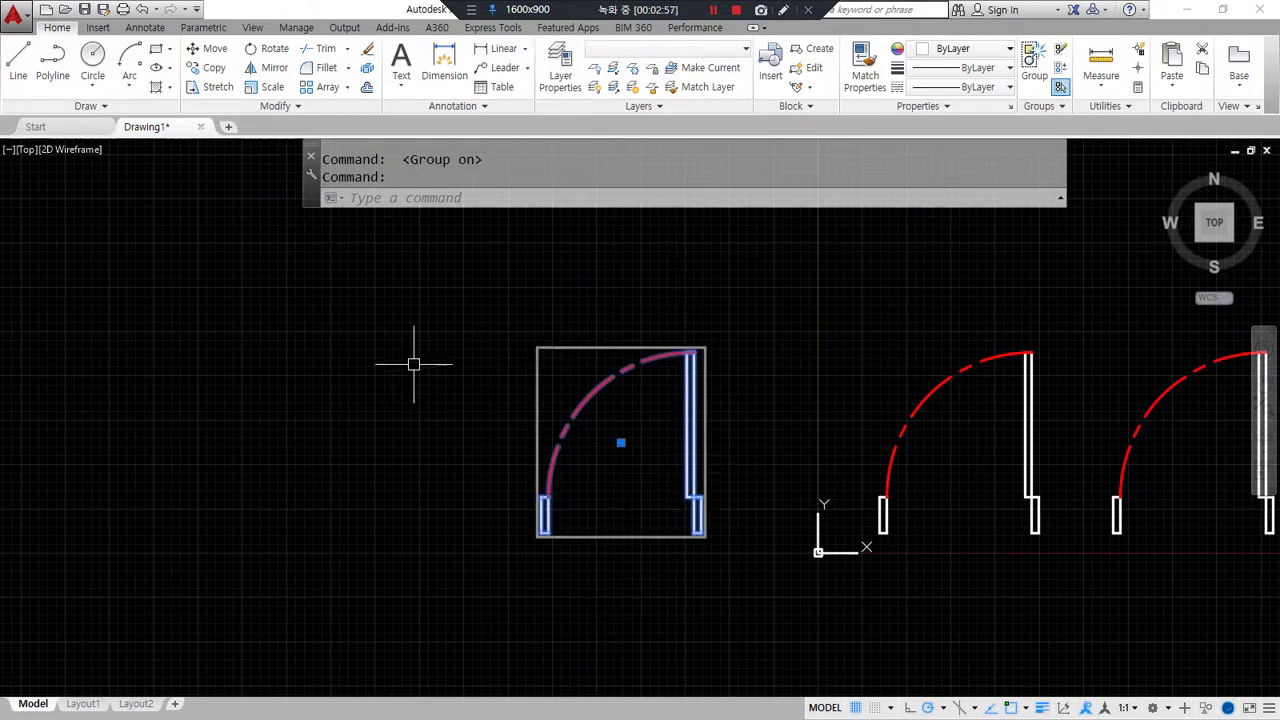
pyautogui.moveTo(0, 156); pyautogui.dragTo(121, 162)
pyautogui.moveTo(78, 443)
pyautogui.mouseDown()
pyautogui.moveTo(532, 472)
pyautogui.moveTo(93, 458)
pyautogui.moveTo(512, 452)
pyautogui.mouseUp()
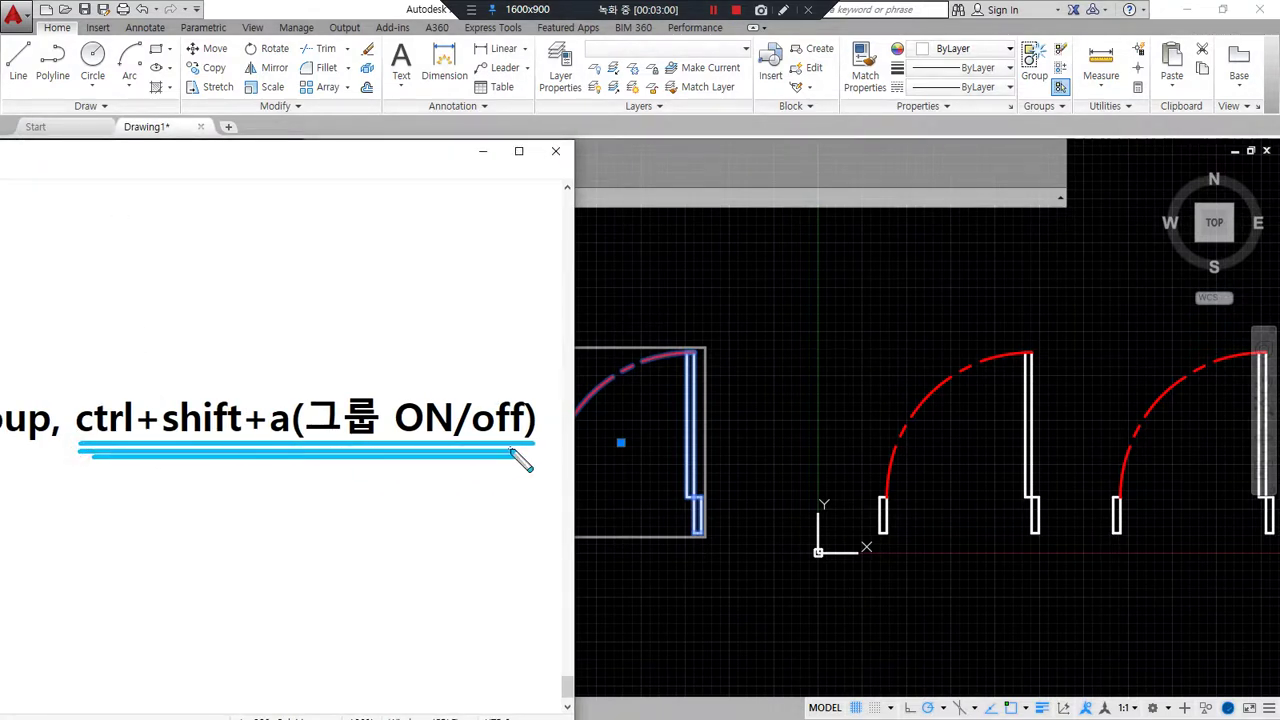
pyautogui.press('Escape')
pyautogui.moveTo(323, 157); pyautogui.dragTo(0, 190)
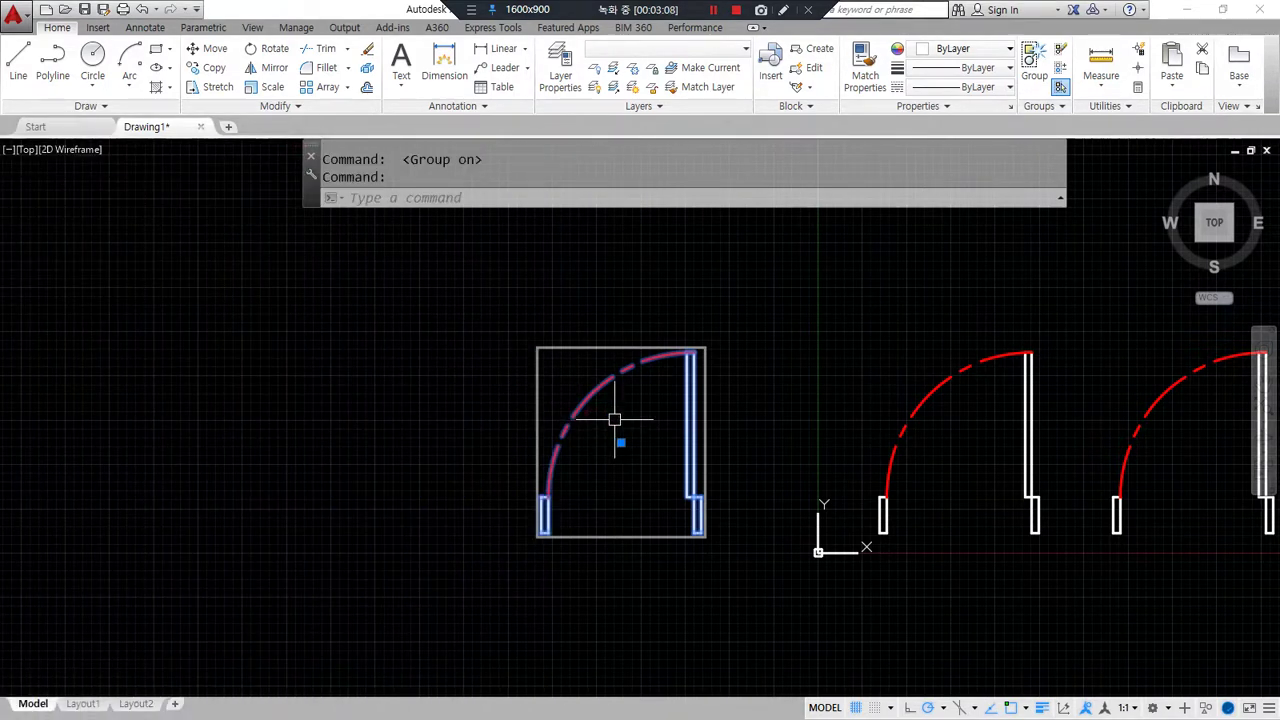
# Step: Turn group selection off and select only the swing arc of the far-left door
pyautogui.hotkey('ctrl', 'shift', 'a')
pyautogui.press('Escape')
pyautogui.click(653, 527)
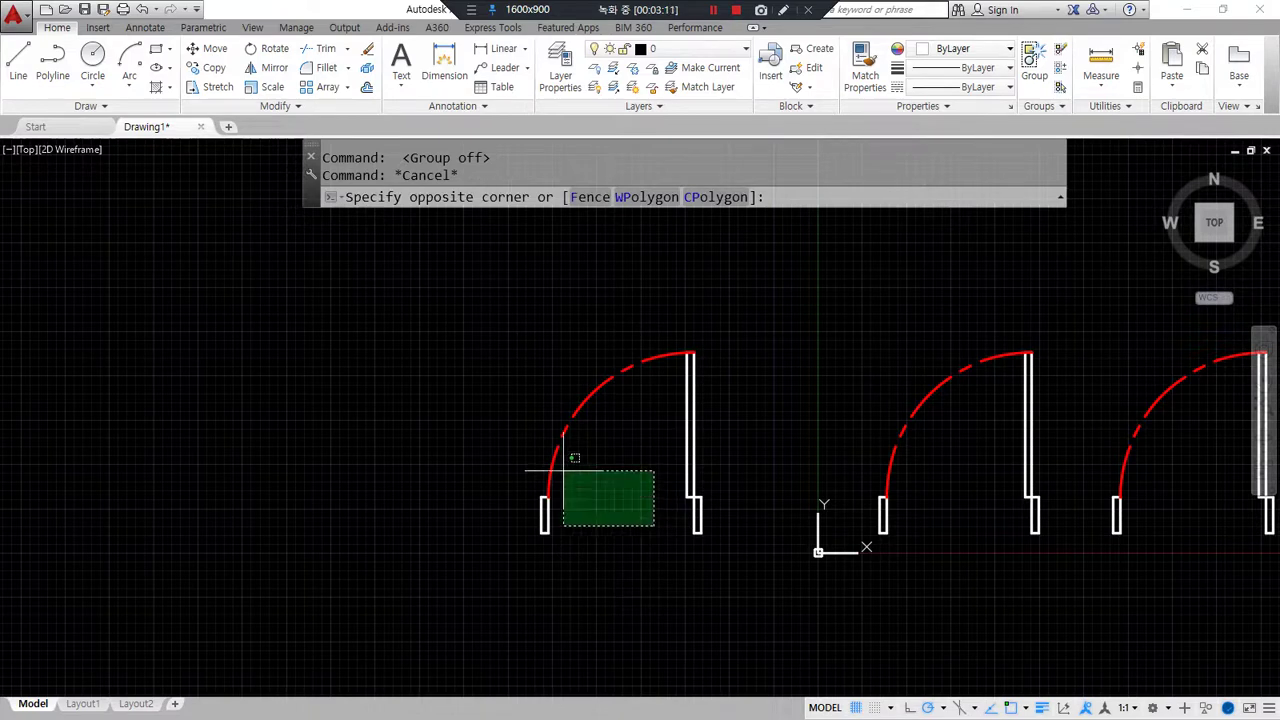
pyautogui.click(550, 428)
pyautogui.scroll(4, 593, 555)
pyautogui.scroll(-2, 571, 540)
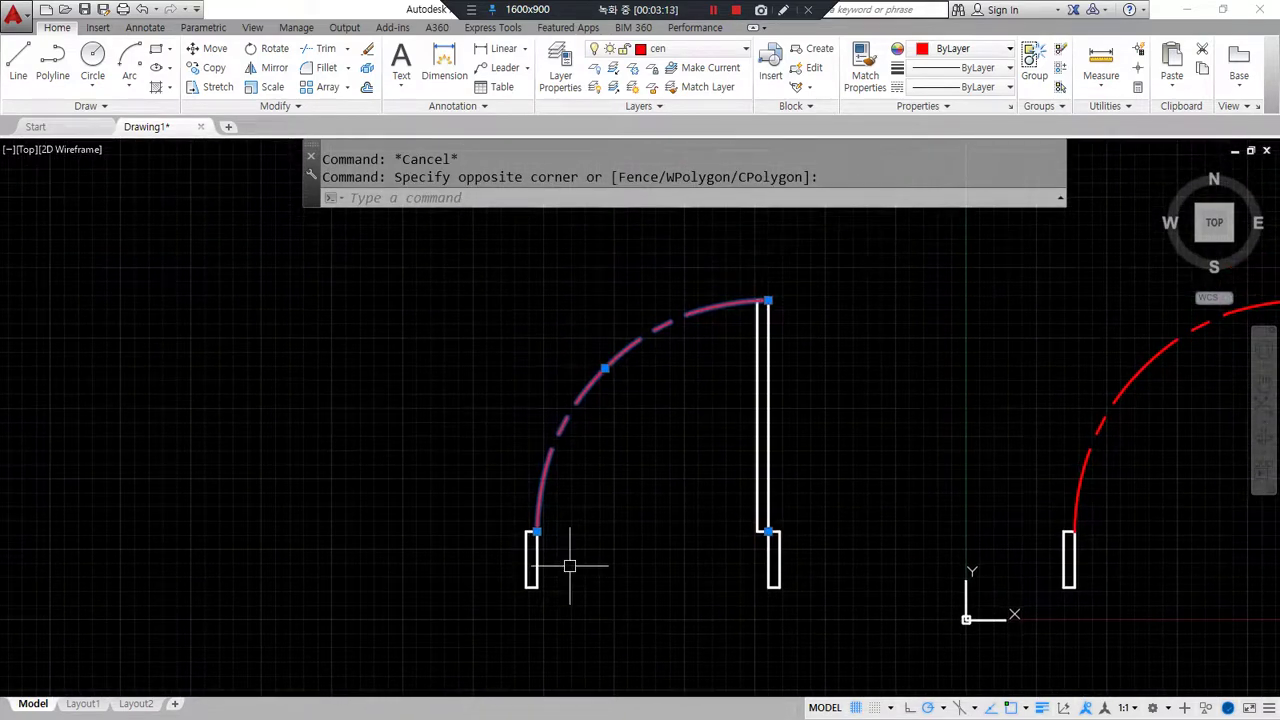
pyautogui.write('mi')
pyautogui.press('Return')
pyautogui.press('Escape')
pyautogui.press('Return')
pyautogui.click(851, 688)
pyautogui.click(484, 256)
pyautogui.press('Return')
pyautogui.click(526, 580)
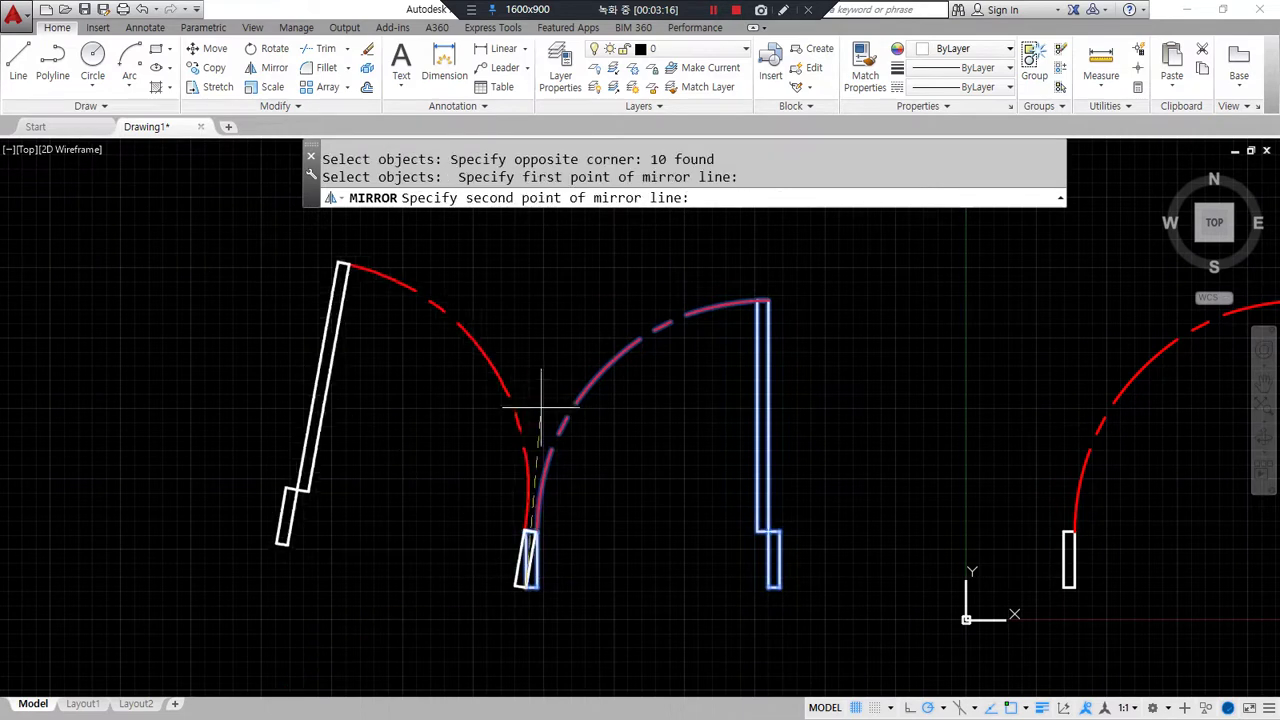
pyautogui.click(526, 356)
pyautogui.press('Escape')
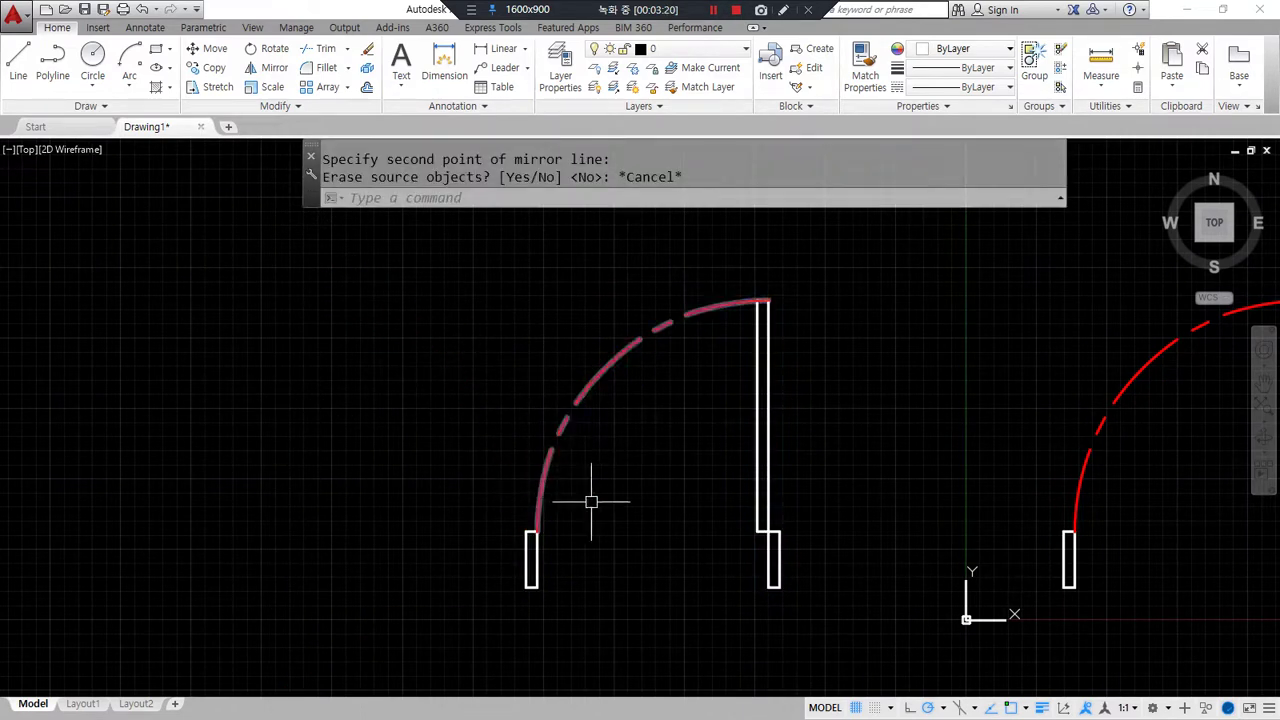
# Step: Mirror the whole far-left door about a vertical line along its left jamb's outer edge, keeping the source objects
pyautogui.press('Return')
pyautogui.click(819, 609)
pyautogui.click(514, 266)
pyautogui.press('Return')
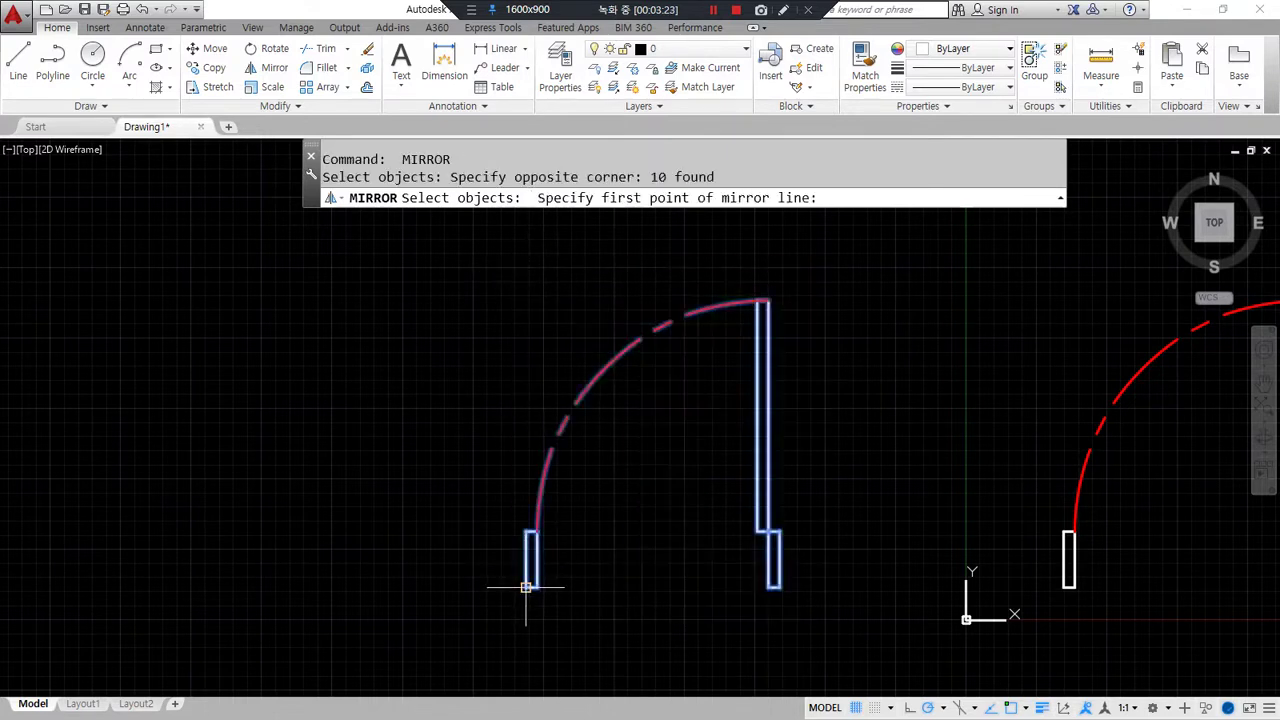
pyautogui.click(526, 587)
pyautogui.click(524, 338)
pyautogui.press('Return')
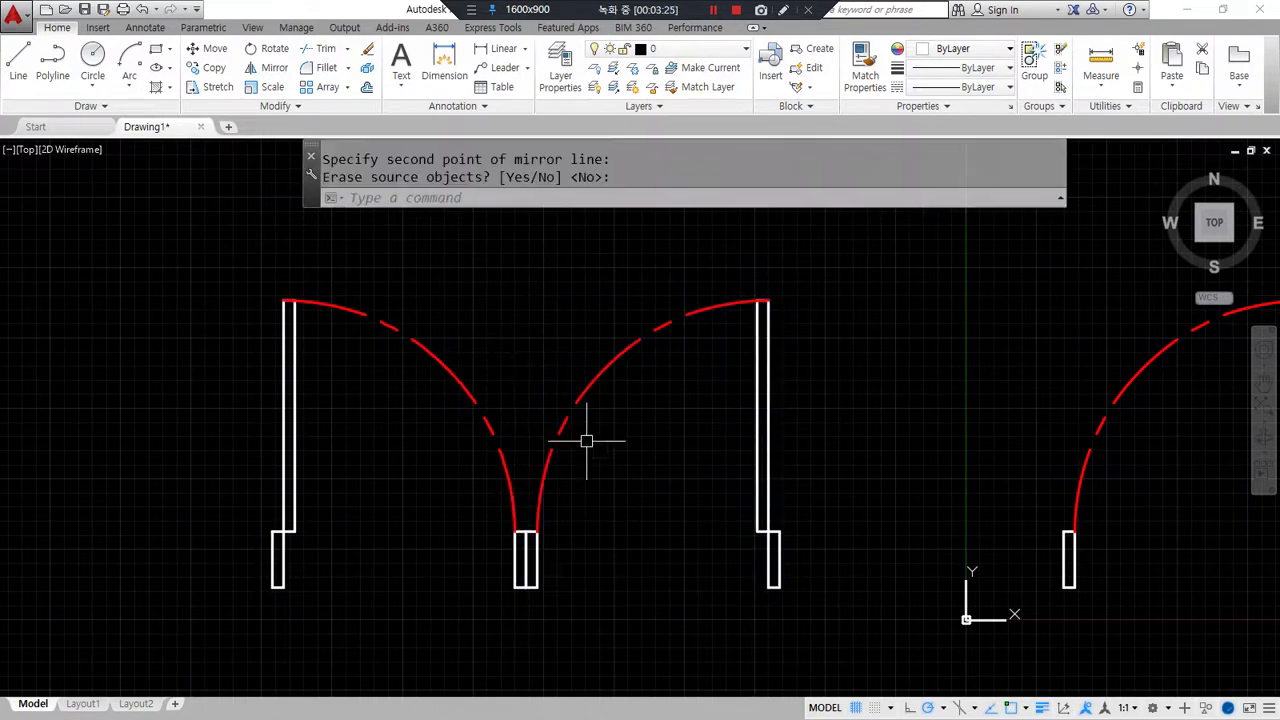
# Step: Erase both swing arcs of the mirrored double door
pyautogui.click(595, 418)
pyautogui.click(486, 414)
pyautogui.write('e')
pyautogui.press('Return')
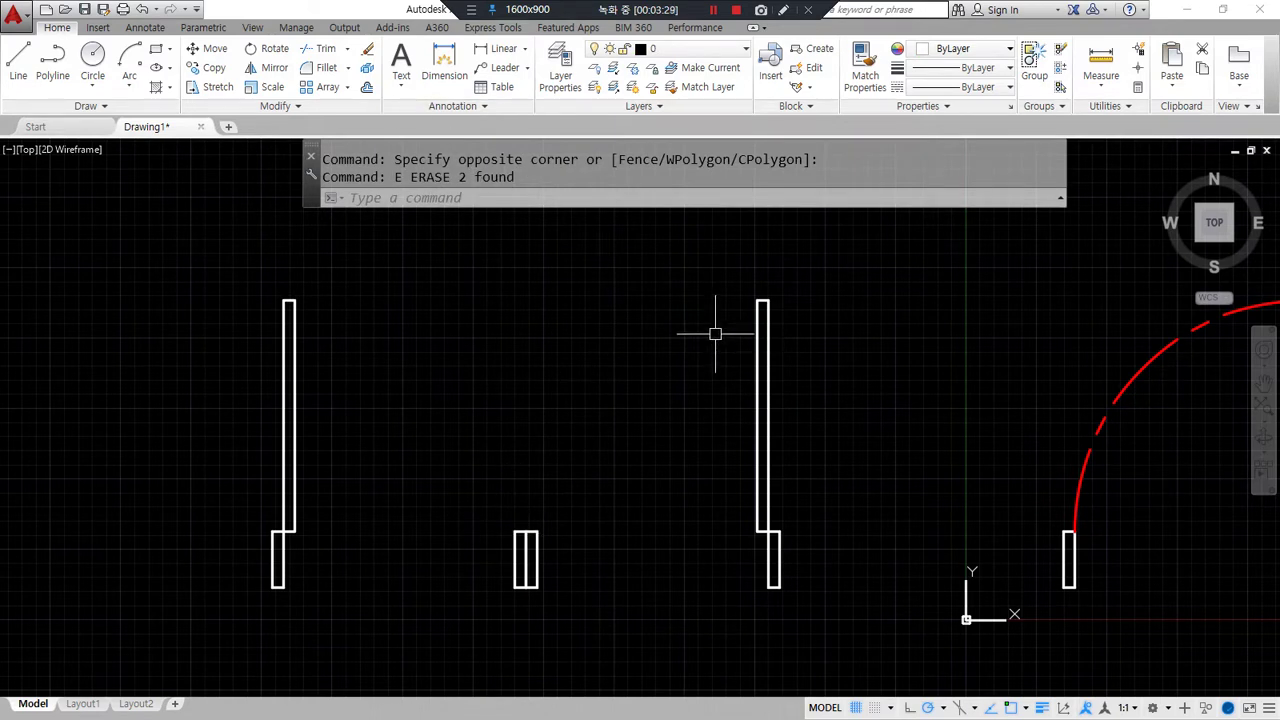
# Step: Stretch the upper ends of both door leaves upward by 40
pyautogui.click(816, 394)
pyautogui.click(208, 290)
pyautogui.press('Return')
pyautogui.click(431, 414)
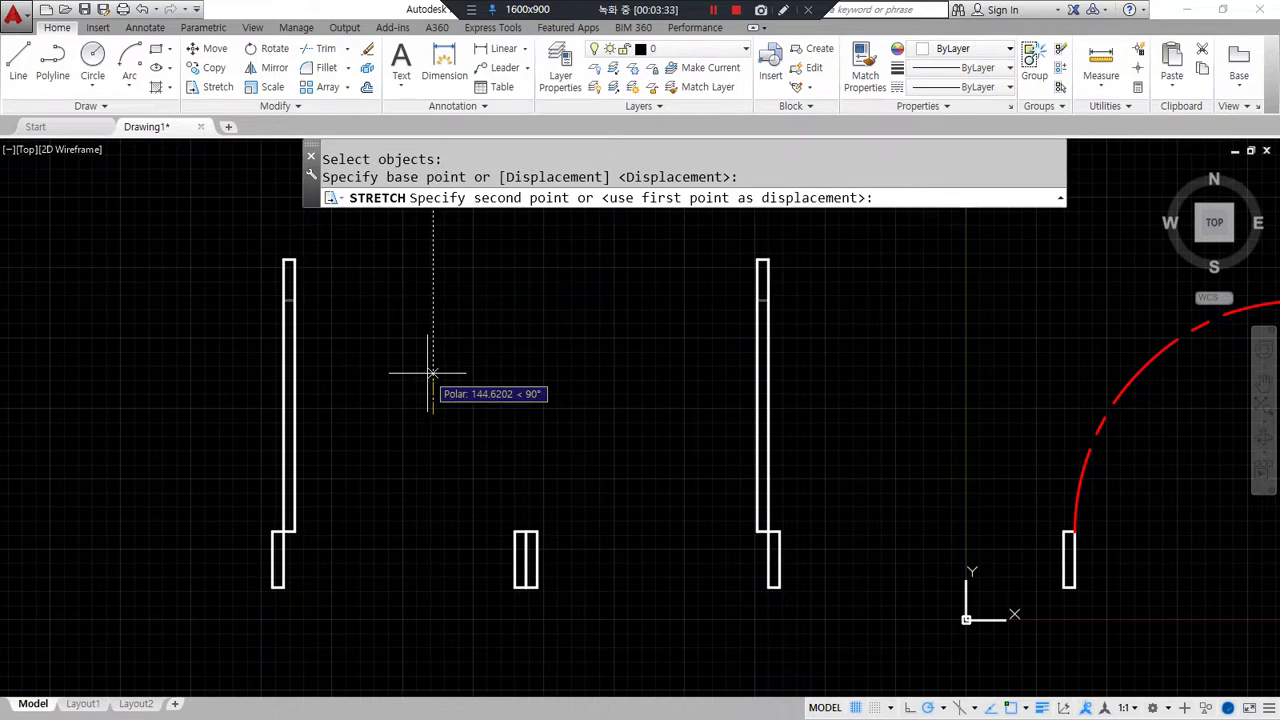
pyautogui.write('40')
pyautogui.press('Return')
pyautogui.moveTo(426, 371); pyautogui.dragTo(391, 380, button='middle')
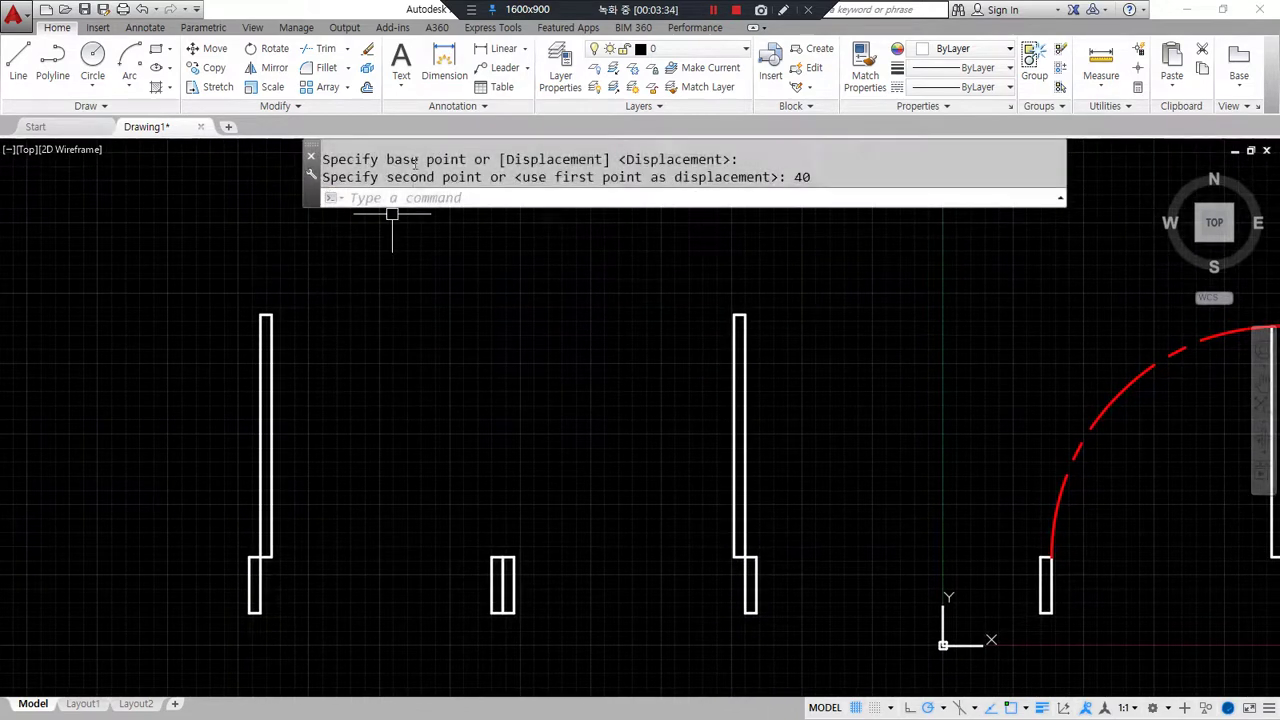
# Step: Draw a start-center-end arc from the right leaf's upper outer corner, centred at its base, to the top midpoint of the middle jambs
pyautogui.click(142, 62)
pyautogui.click(745, 316)
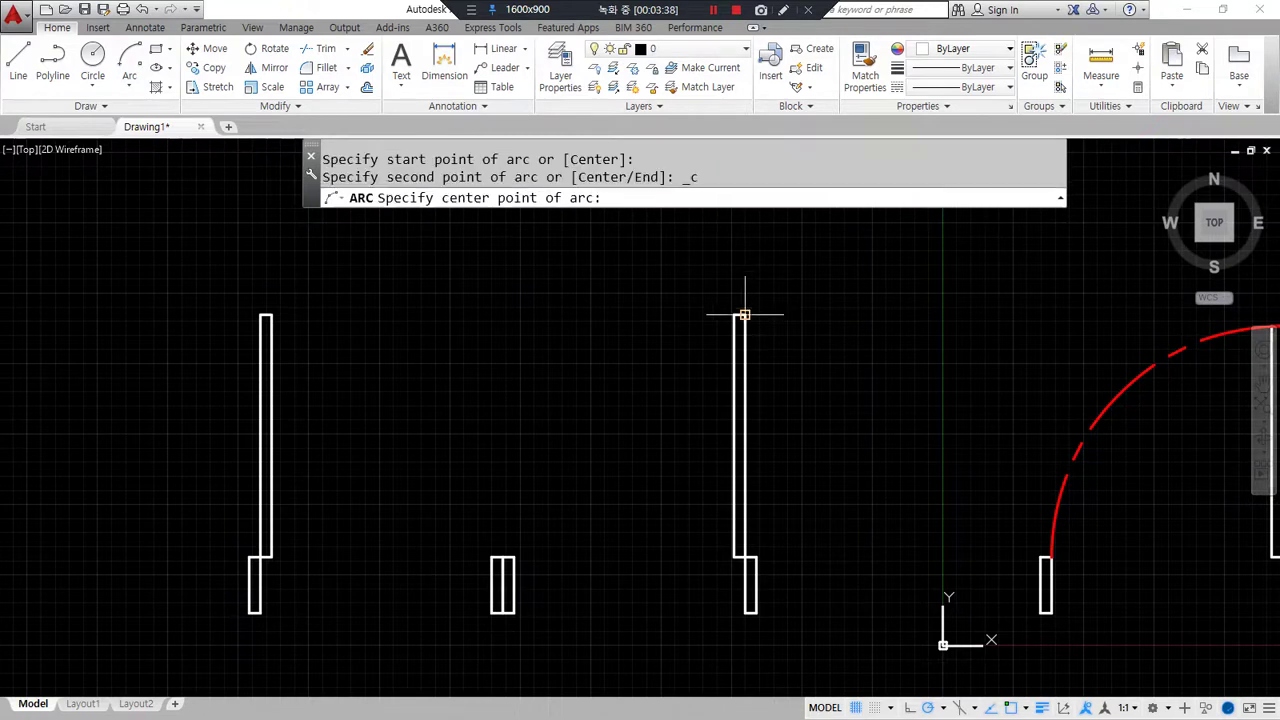
pyautogui.click(741, 555)
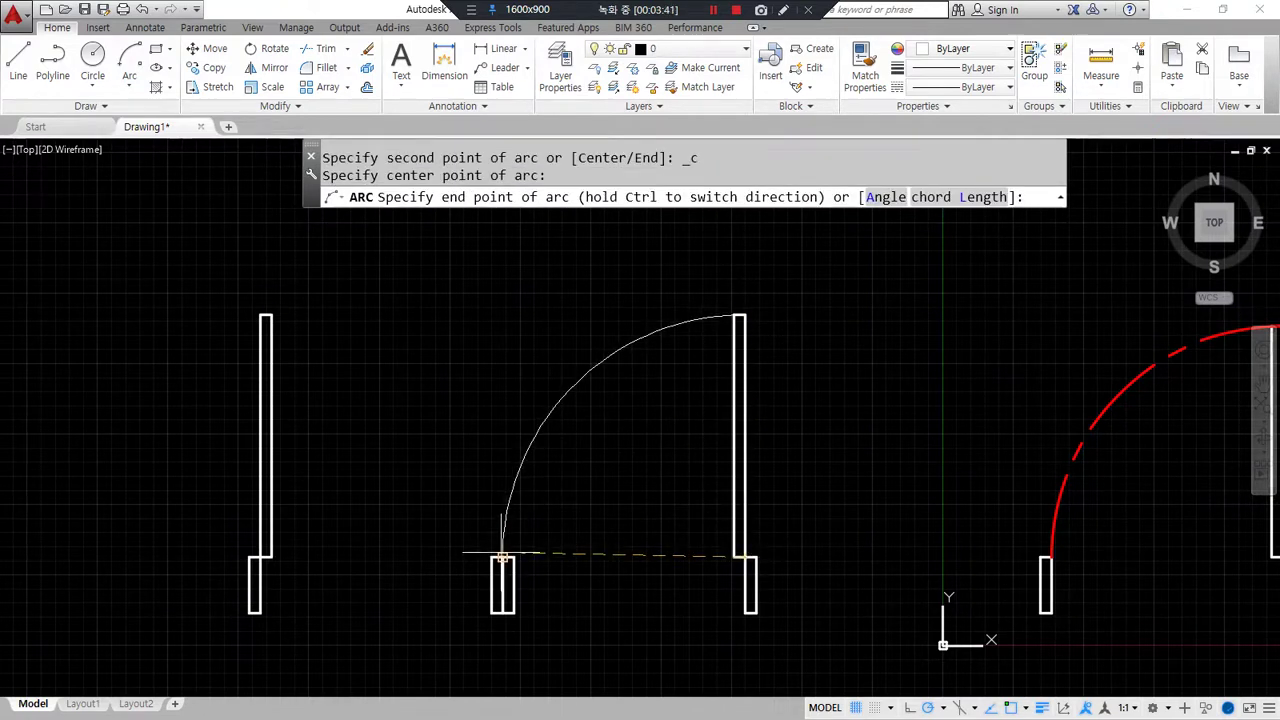
pyautogui.click(502, 555)
# Step: Erase the two adjoining jambs in the middle of the double door
pyautogui.click(478, 535)
pyautogui.click(543, 623)
pyautogui.write('e')
pyautogui.press('Return')
# Step: Match the new arc's properties to the red dashed arc of the neighbouring door
pyautogui.write('ma')
pyautogui.press('Return')
pyautogui.click(1115, 398)
pyautogui.click(632, 340)
pyautogui.press('Return')
# Step: Mirror the red dashed arc about a vertical line through its lower end to the left leaf, keeping the source
pyautogui.write('mi')
pyautogui.press('Return')
pyautogui.click(510, 520)
pyautogui.press('Return')
pyautogui.click(503, 556)
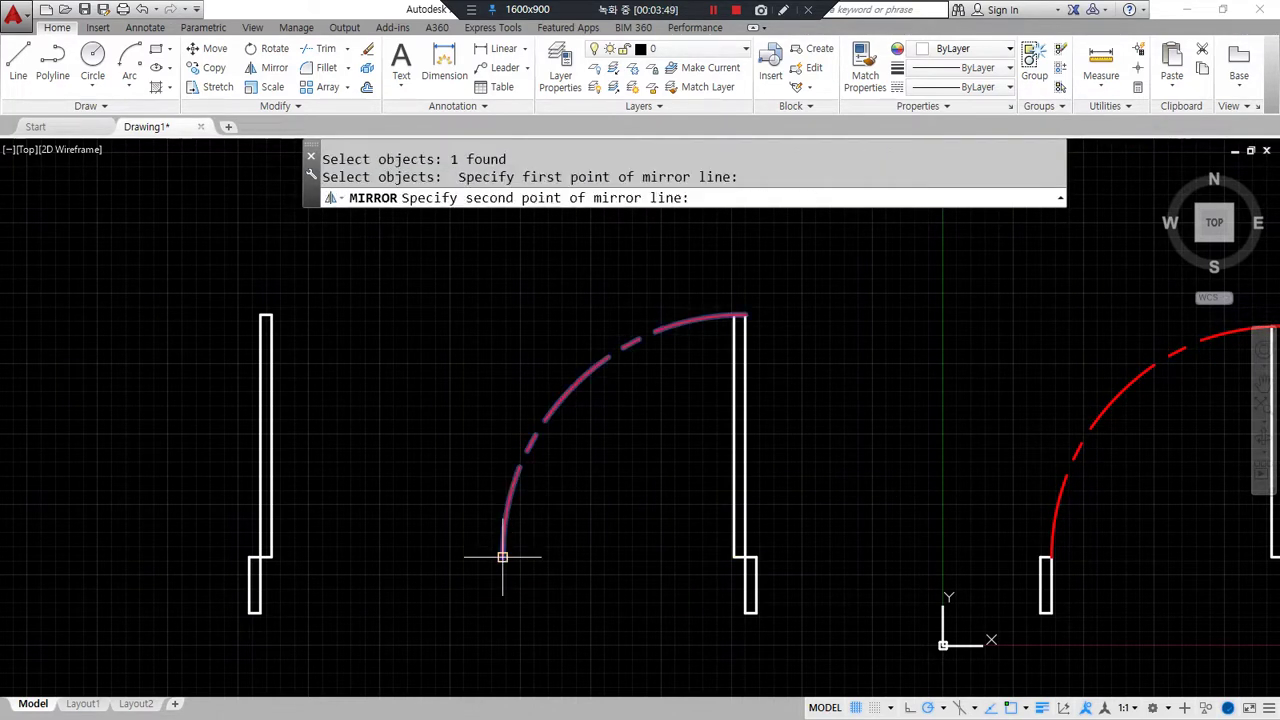
pyautogui.click(503, 385)
pyautogui.press('Return')
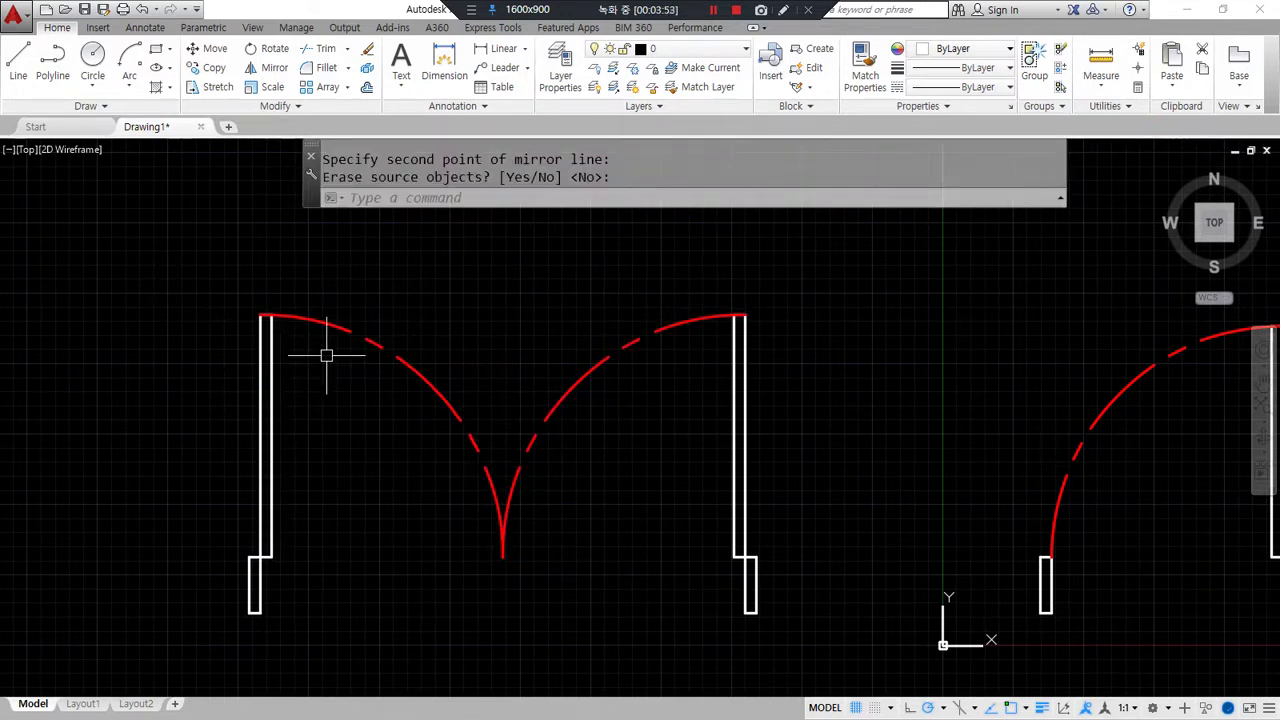
# Step: Turn group selection on and check the double door's right arc and right leaf group by selecting them
pyautogui.hotkey('ctrl', 'shift', 'a')
pyautogui.click(638, 338)
pyautogui.press('Escape')
pyautogui.click(729, 447)
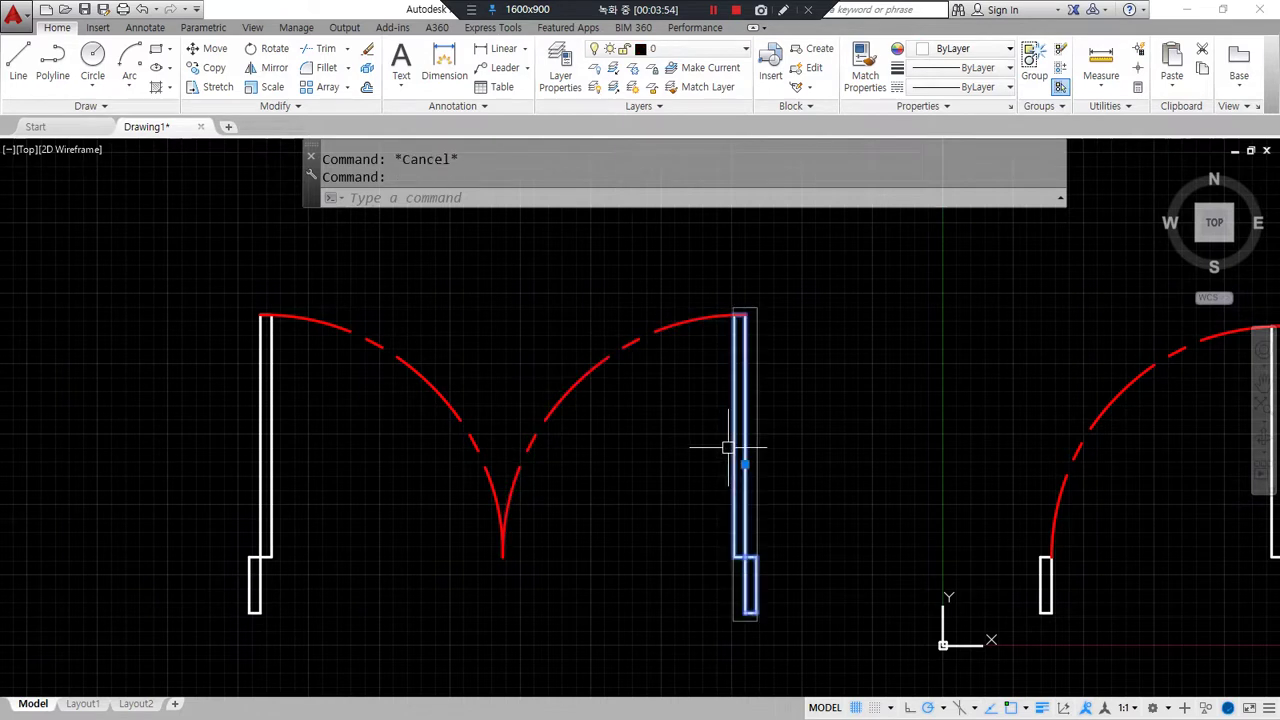
pyautogui.moveTo(767, 641)
pyautogui.mouseDown()
pyautogui.moveTo(666, 537)
pyautogui.moveTo(774, 611)
pyautogui.mouseUp()
pyautogui.press('Escape')
# Step: Select the double door's left leaf group and the remaining parts to check their grouping, and clear the selection
pyautogui.click(268, 545)
pyautogui.moveTo(294, 634)
pyautogui.mouseDown()
pyautogui.moveTo(214, 651)
pyautogui.moveTo(300, 630)
pyautogui.mouseUp()
pyautogui.press('Escape')
pyautogui.moveTo(568, 561); pyautogui.dragTo(525, 580)
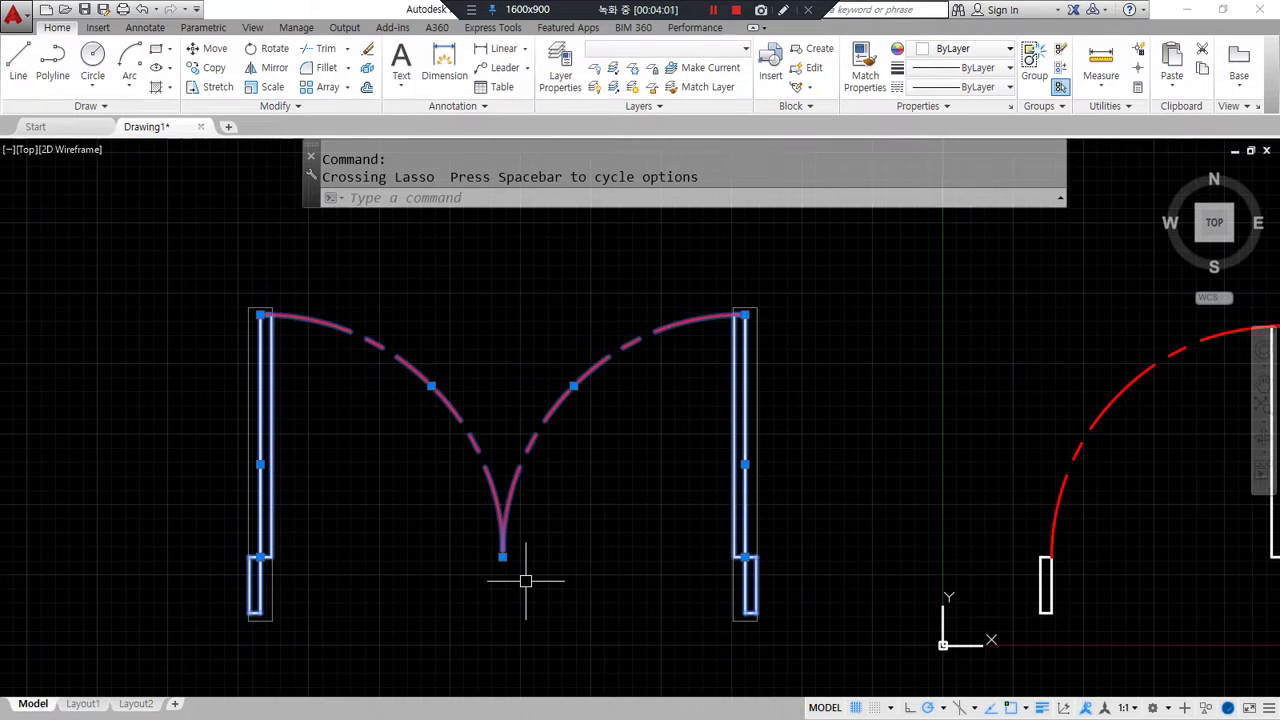
pyautogui.press('Escape')
pyautogui.moveTo(779, 566)
pyautogui.mouseDown()
pyautogui.moveTo(225, 683)
pyautogui.moveTo(458, 283)
pyautogui.moveTo(772, 578)
pyautogui.mouseUp()
pyautogui.press('Escape')
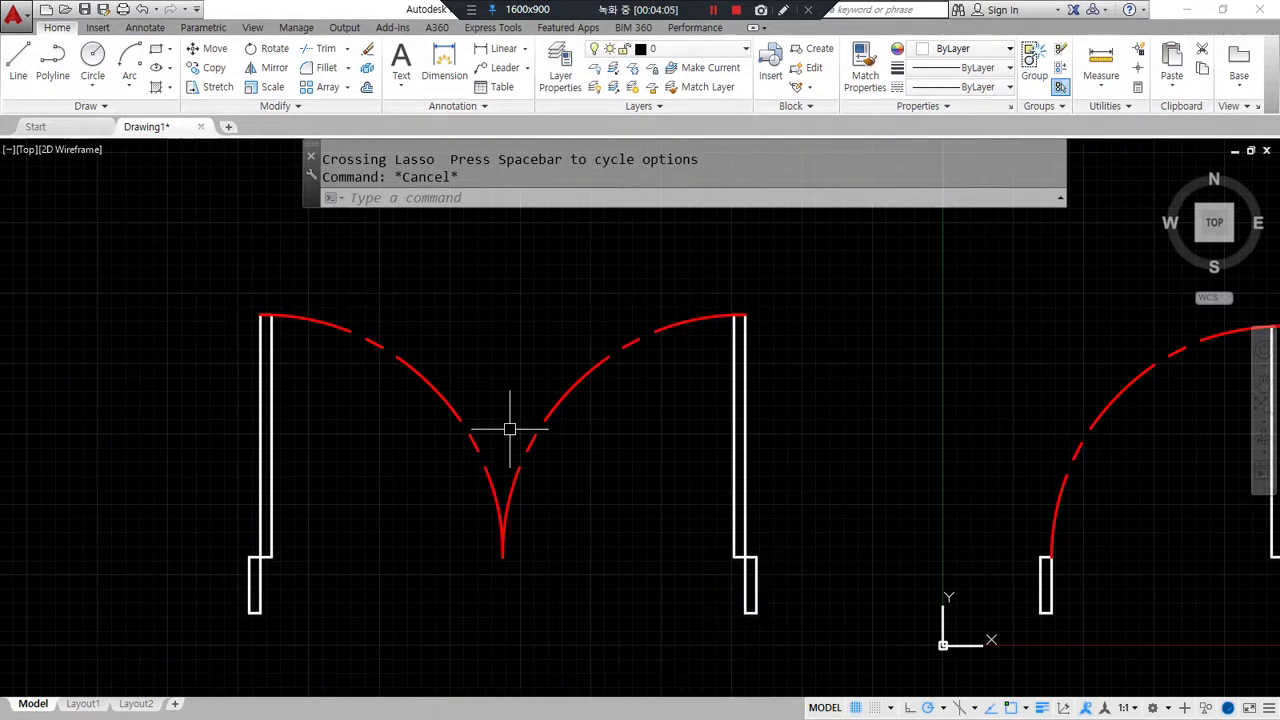
# Step: Add the left leaf, its jamb and both swing arcs to the right leaf's group with Groupedit
pyautogui.write('group')
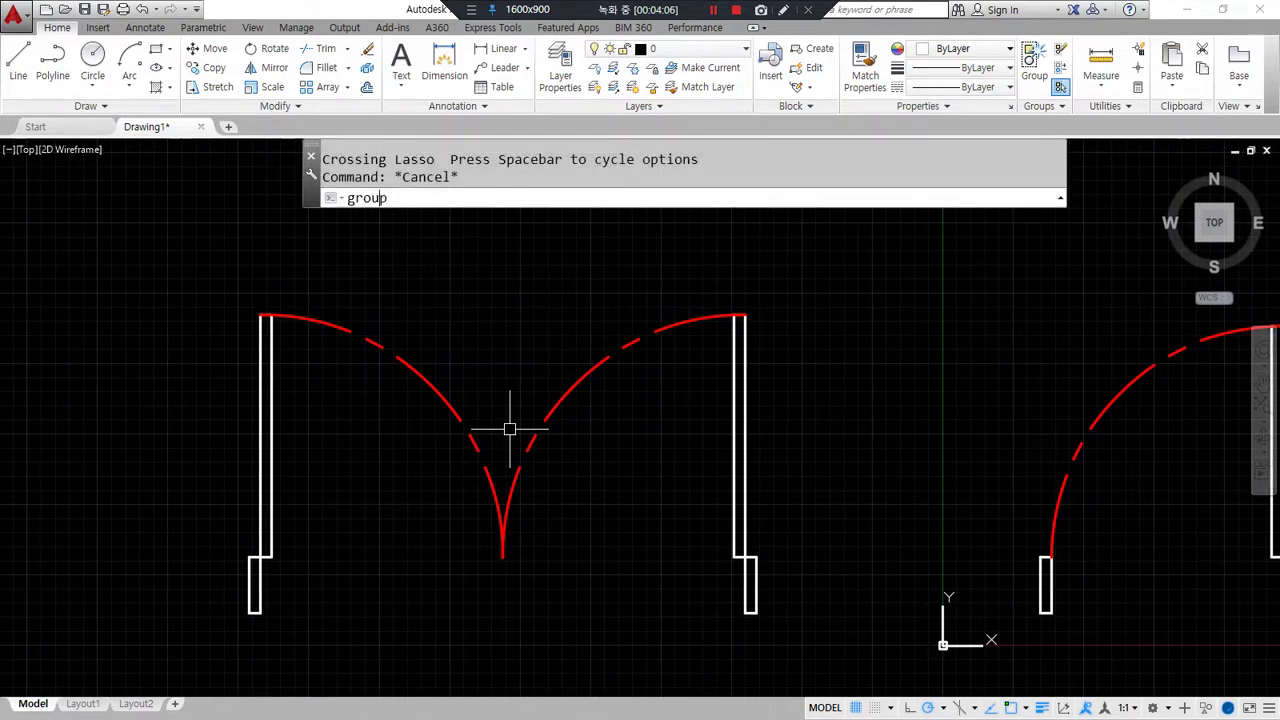
pyautogui.write('ed')
pyautogui.press('Return')
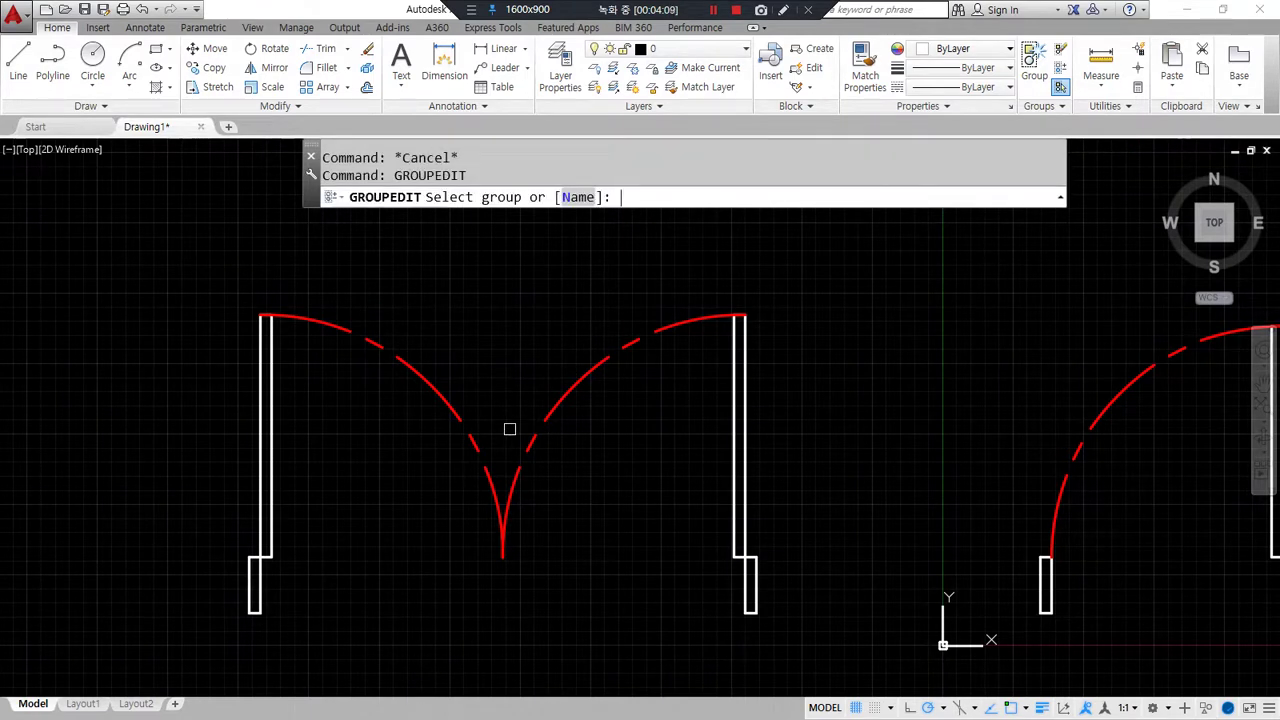
pyautogui.click(733, 427)
pyautogui.moveTo(601, 215)
pyautogui.mouseDown()
pyautogui.moveTo(598, 152)
pyautogui.moveTo(628, 218)
pyautogui.mouseUp()
pyautogui.moveTo(748, 222)
pyautogui.mouseDown()
pyautogui.moveTo(684, 234)
pyautogui.moveTo(752, 232)
pyautogui.mouseUp()
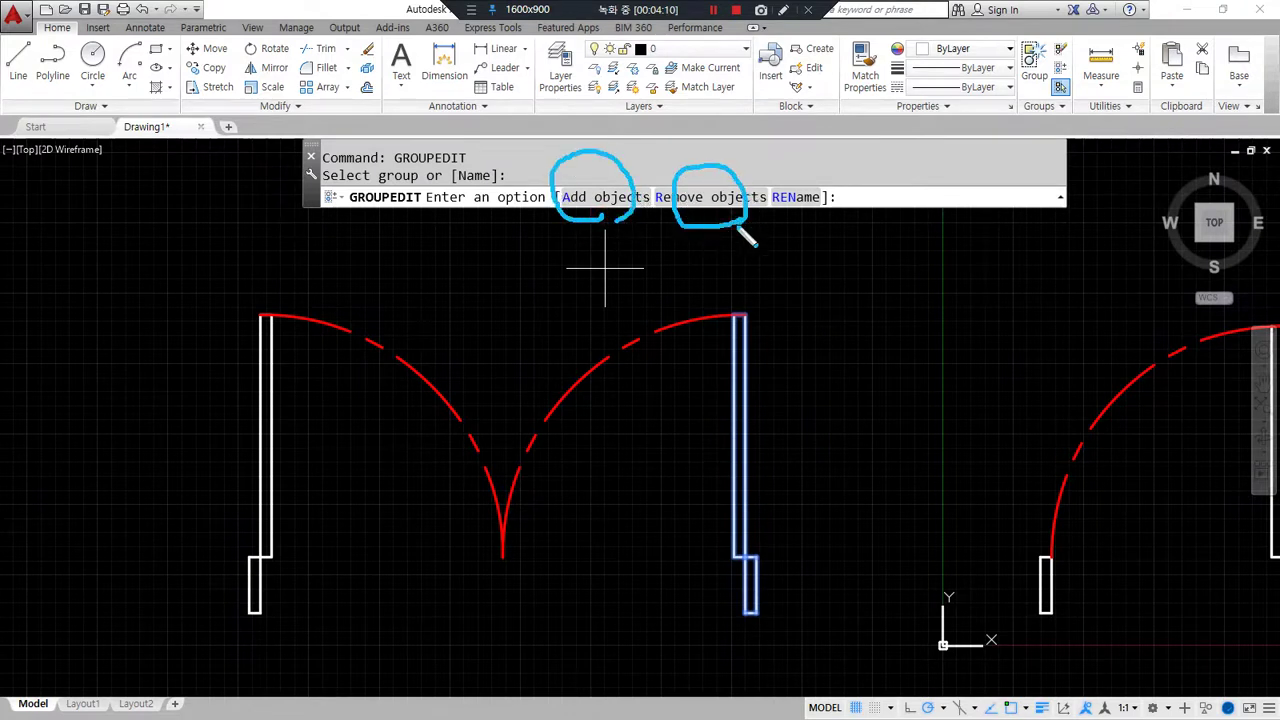
pyautogui.click(600, 197)
pyautogui.click(606, 668)
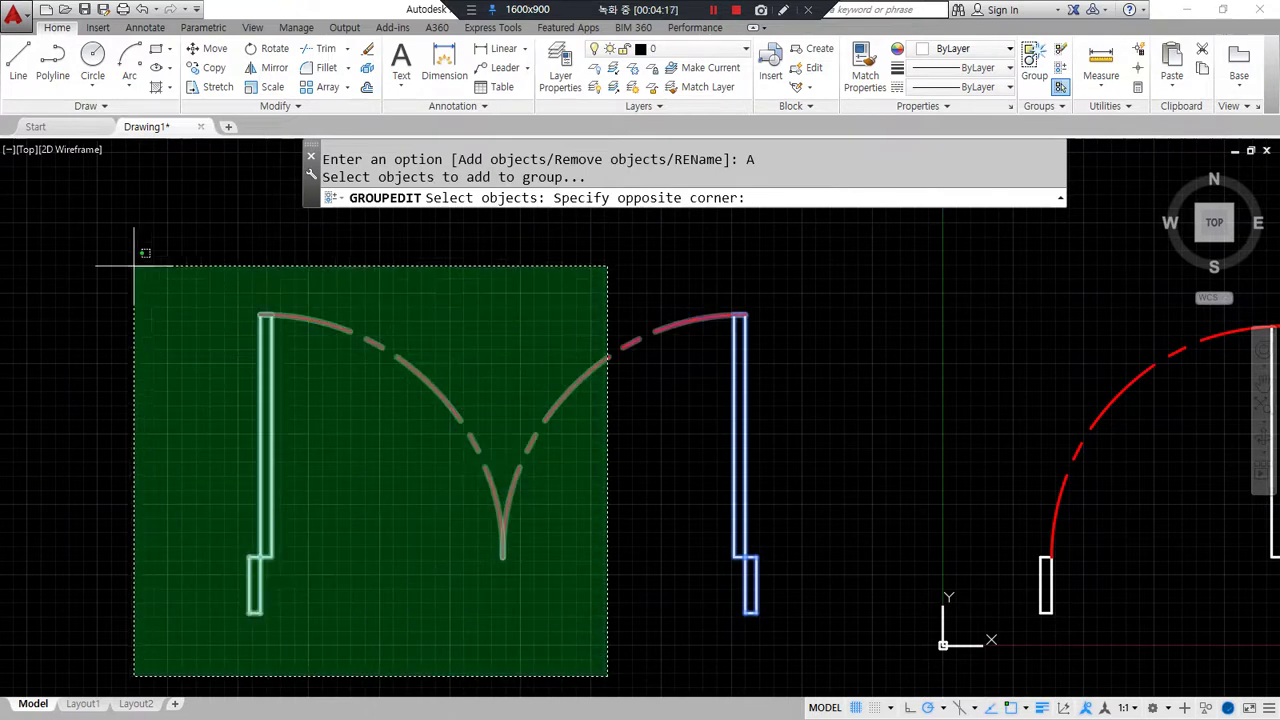
pyautogui.click(66, 358)
pyautogui.press('Return')
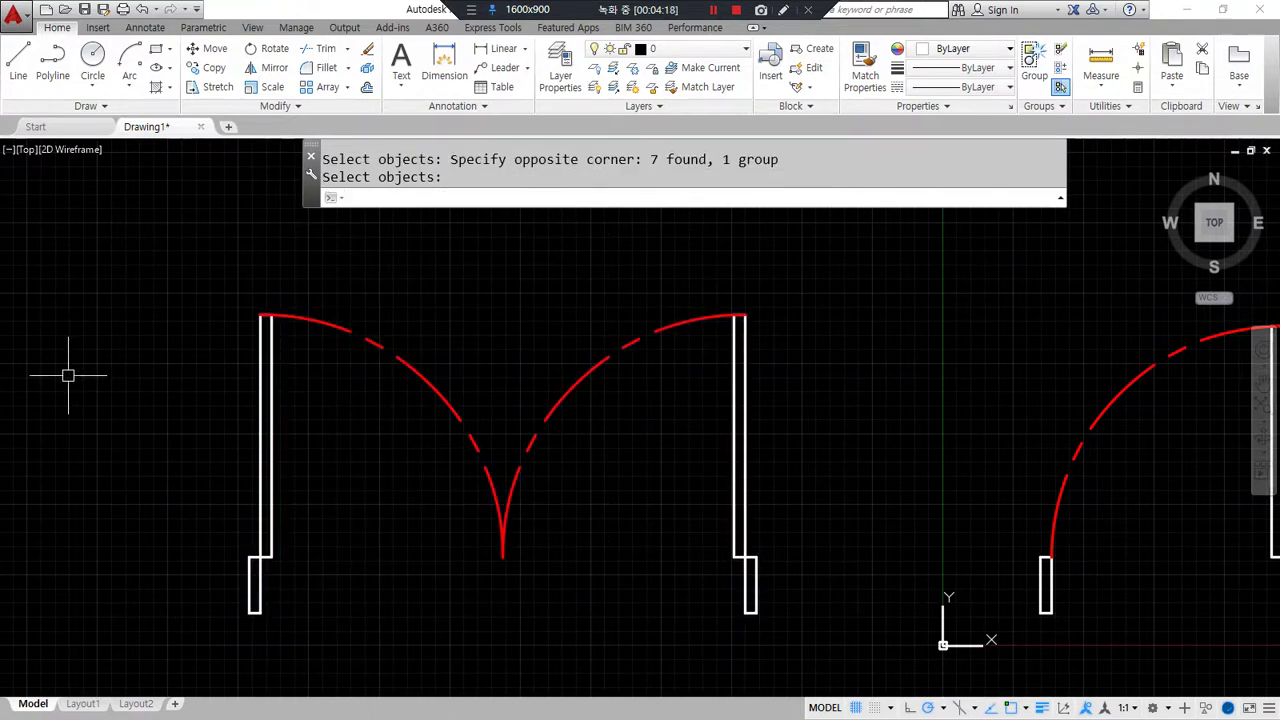
# Step: Select the expanded double-door group to check its members and clear the selection
pyautogui.click(735, 398)
pyautogui.moveTo(432, 628)
pyautogui.mouseDown()
pyautogui.moveTo(291, 363)
pyautogui.moveTo(494, 662)
pyautogui.mouseUp()
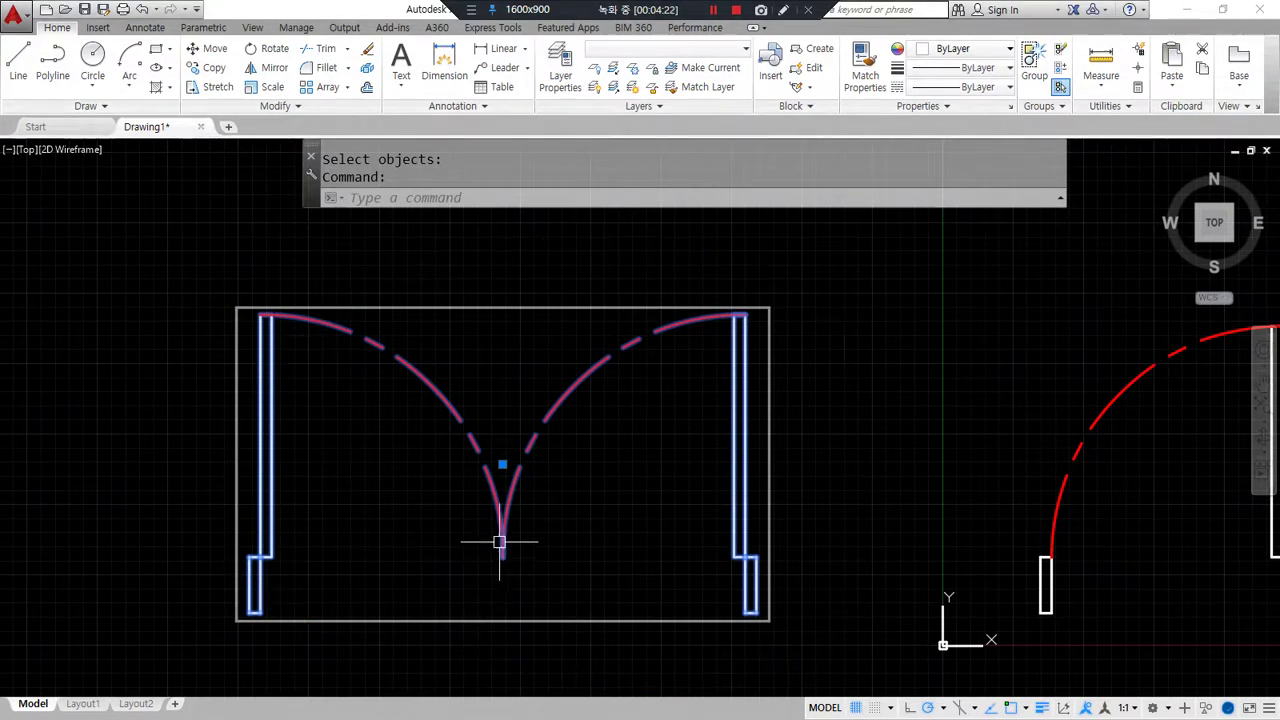
pyautogui.press('Escape')
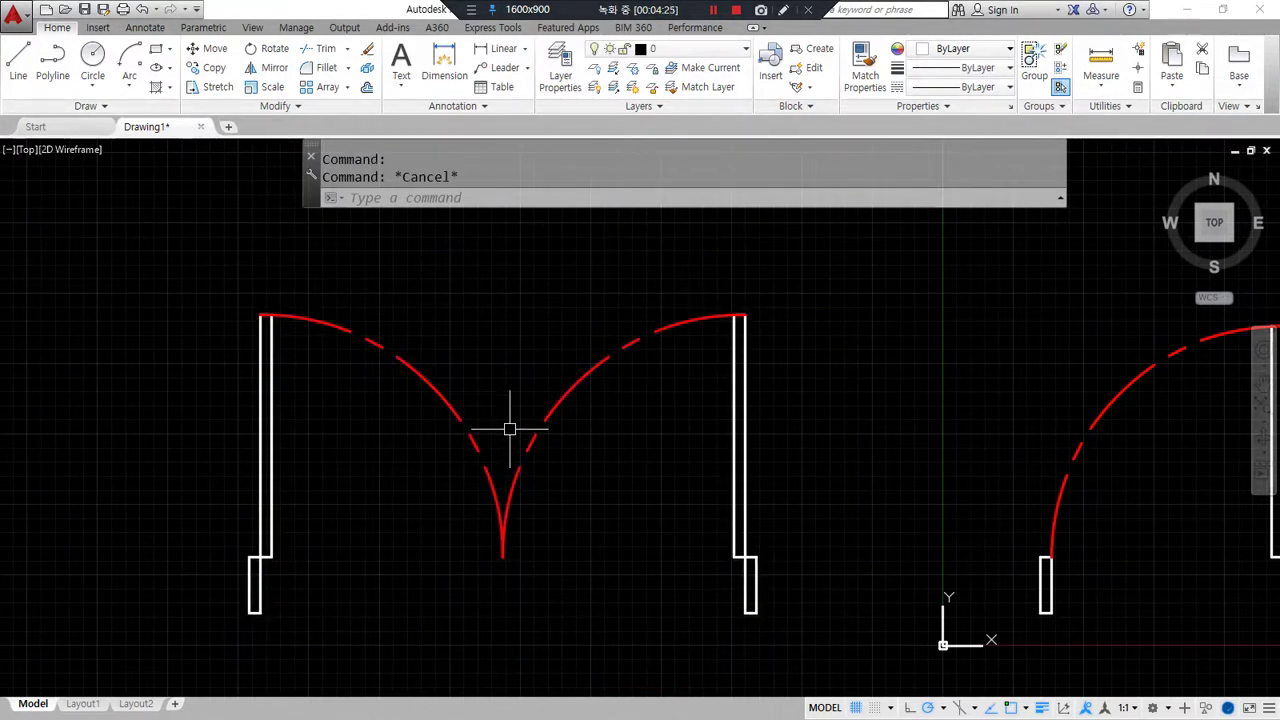
# Step: Remove both swing arcs from the double-door group with Groupedit and select the group to check its members
pyautogui.write('groupedi')
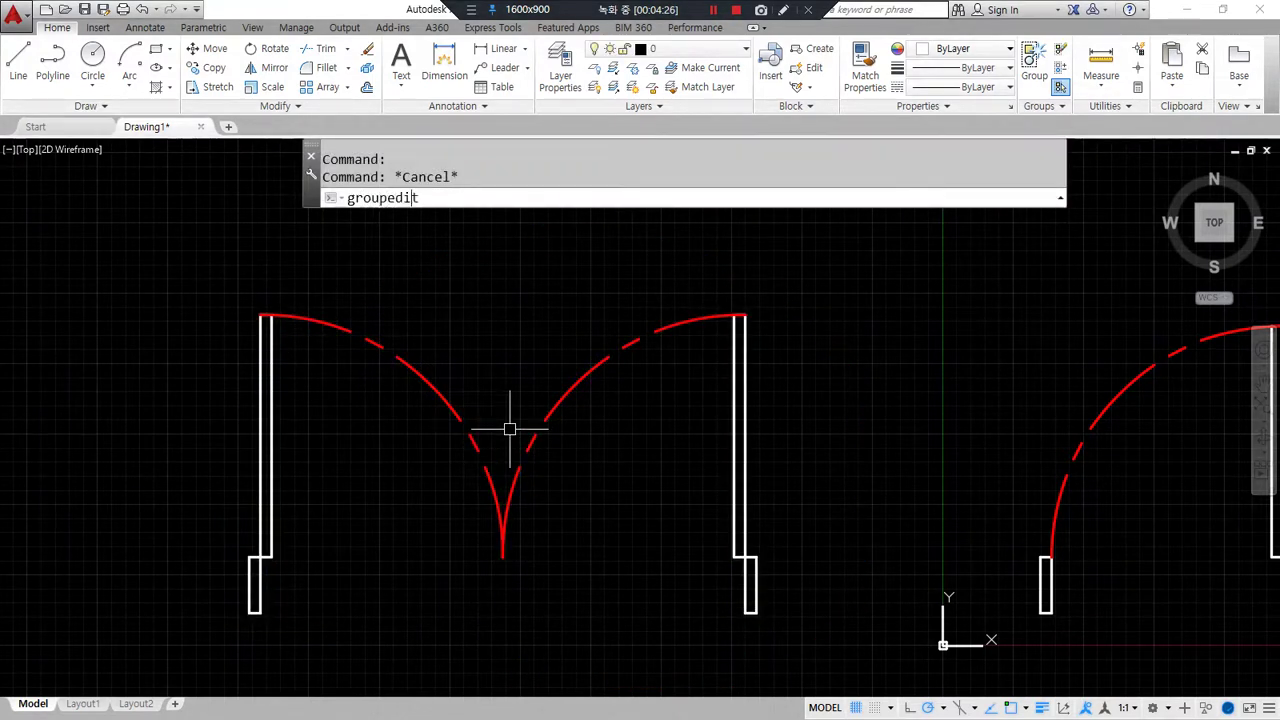
pyautogui.write('t')
pyautogui.press('Return')
pyautogui.click(557, 408)
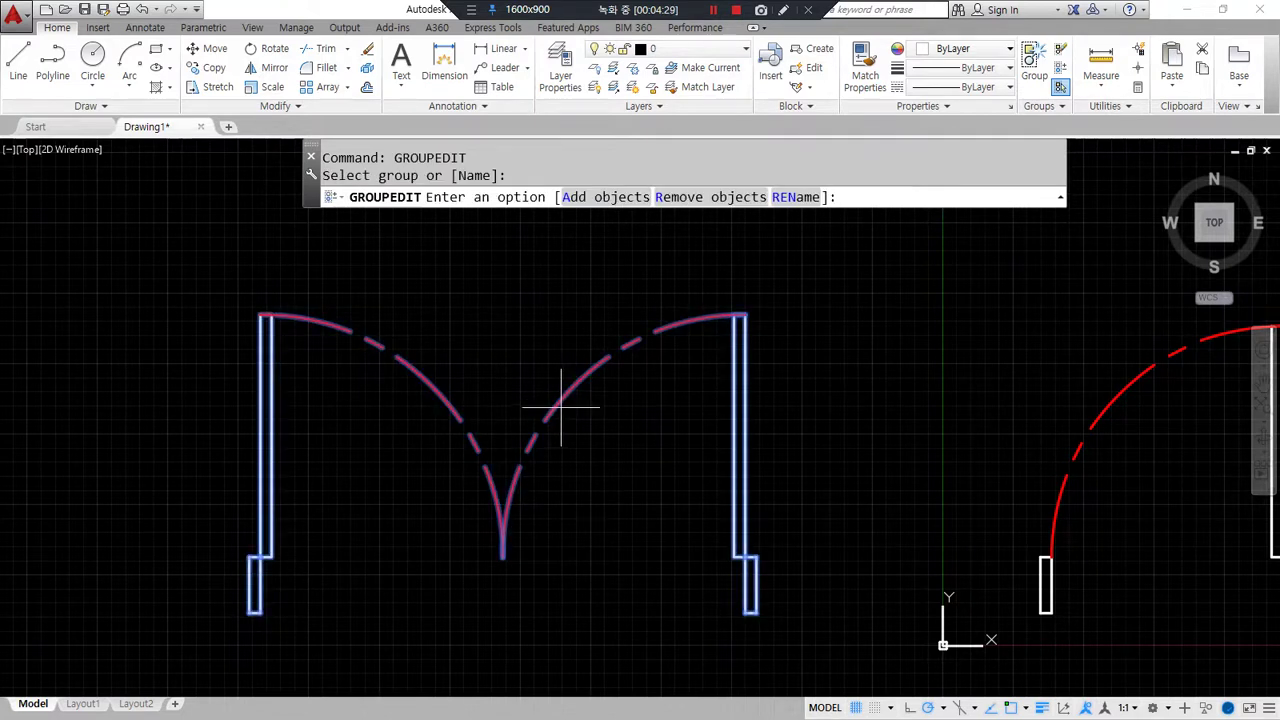
pyautogui.click(711, 203)
pyautogui.click(557, 545)
pyautogui.click(462, 423)
pyautogui.press('Return')
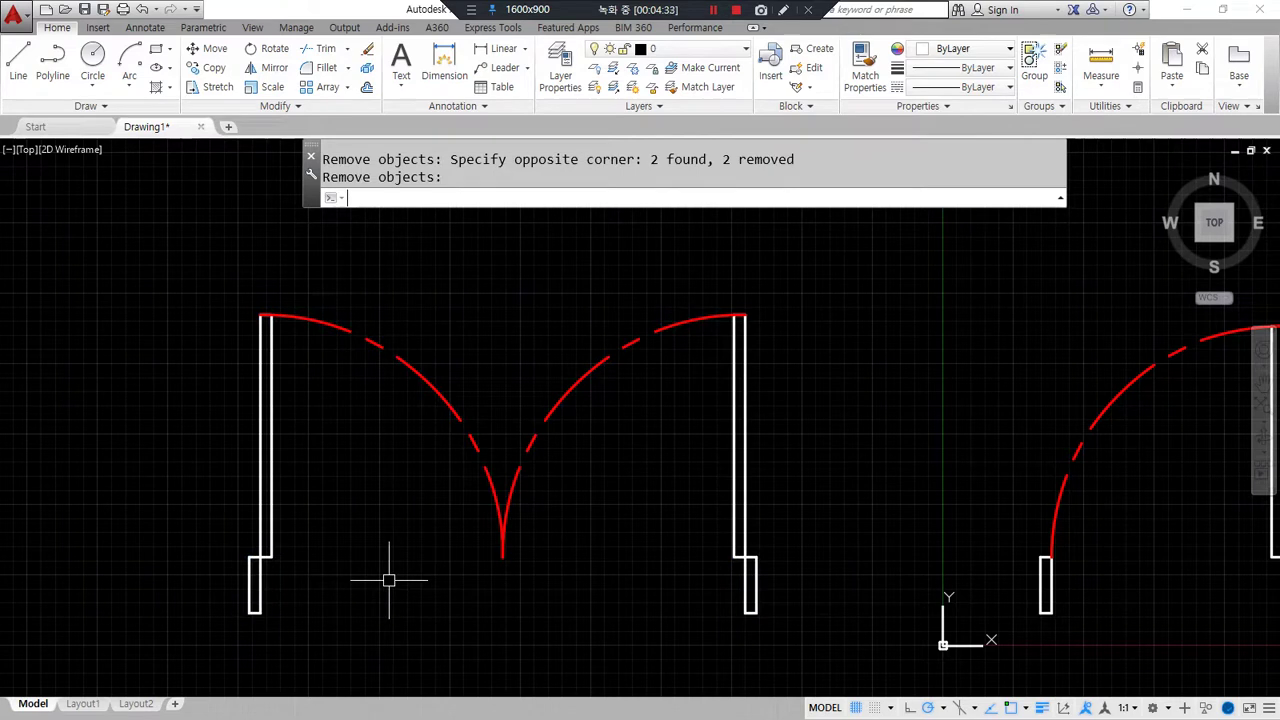
pyautogui.click(733, 466)
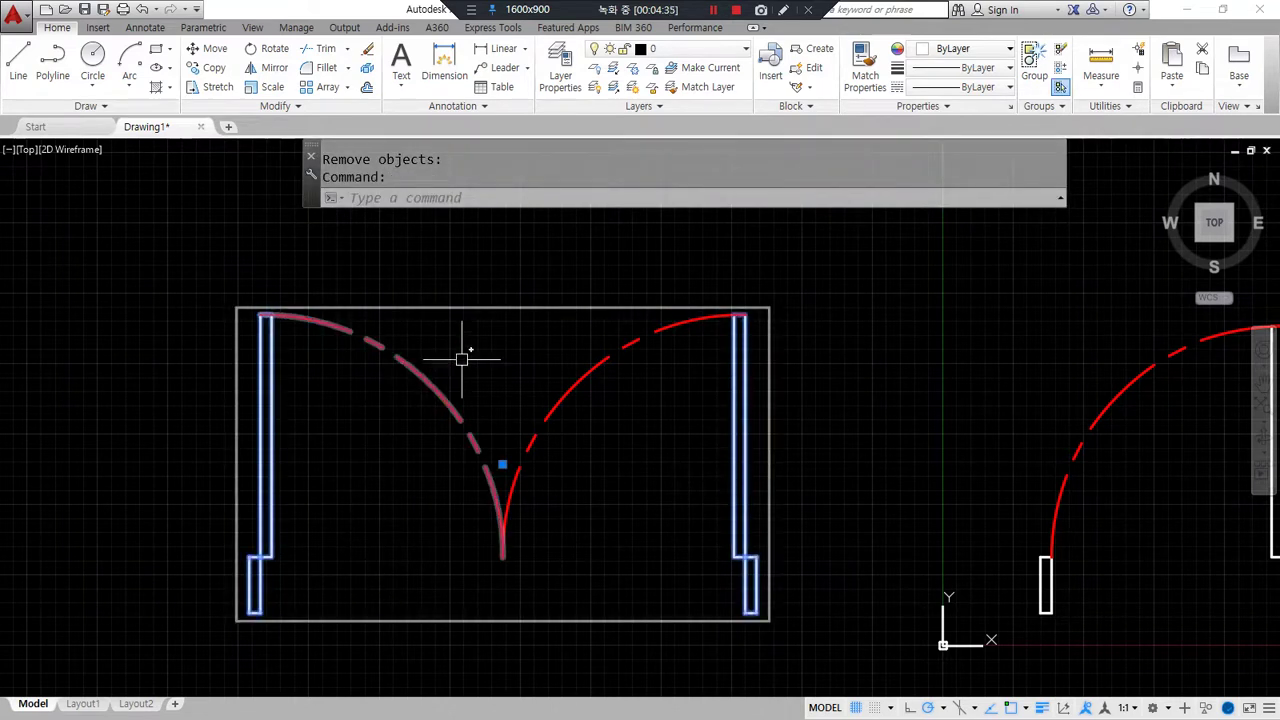
pyautogui.press('Escape')
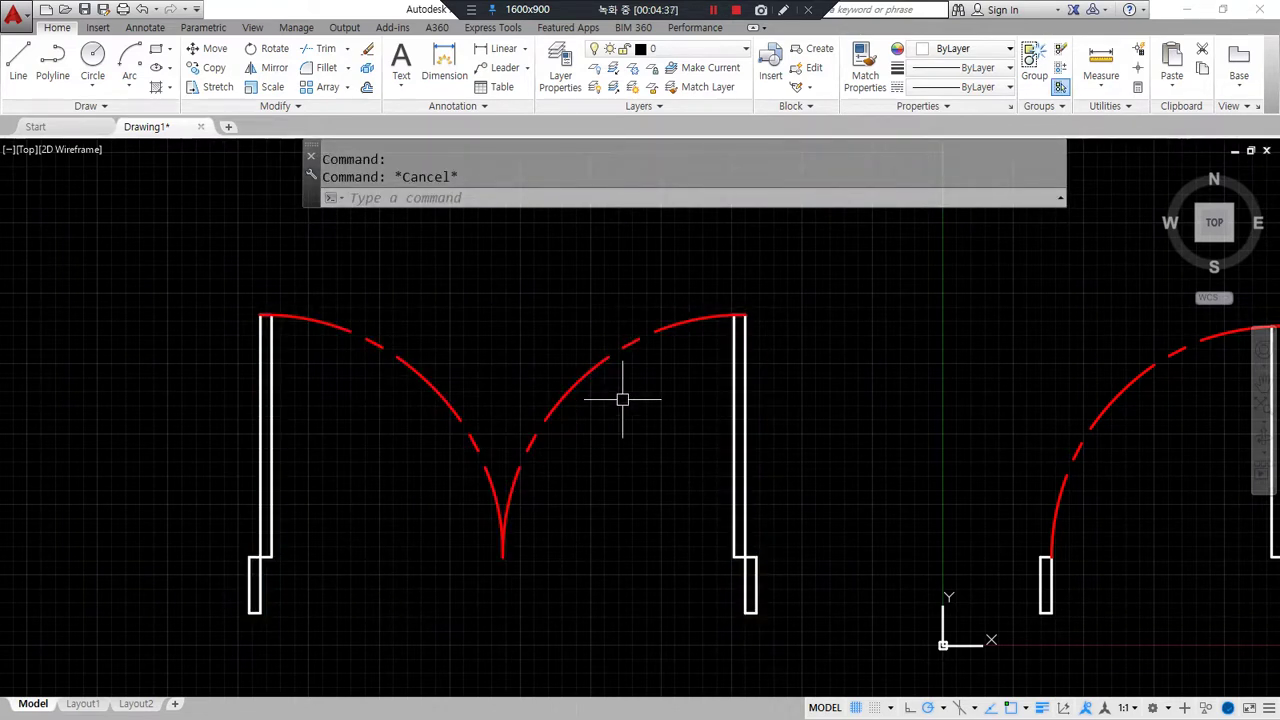
pyautogui.write('grjou')
pyautogui.press('Escape')
pyautogui.write('g')
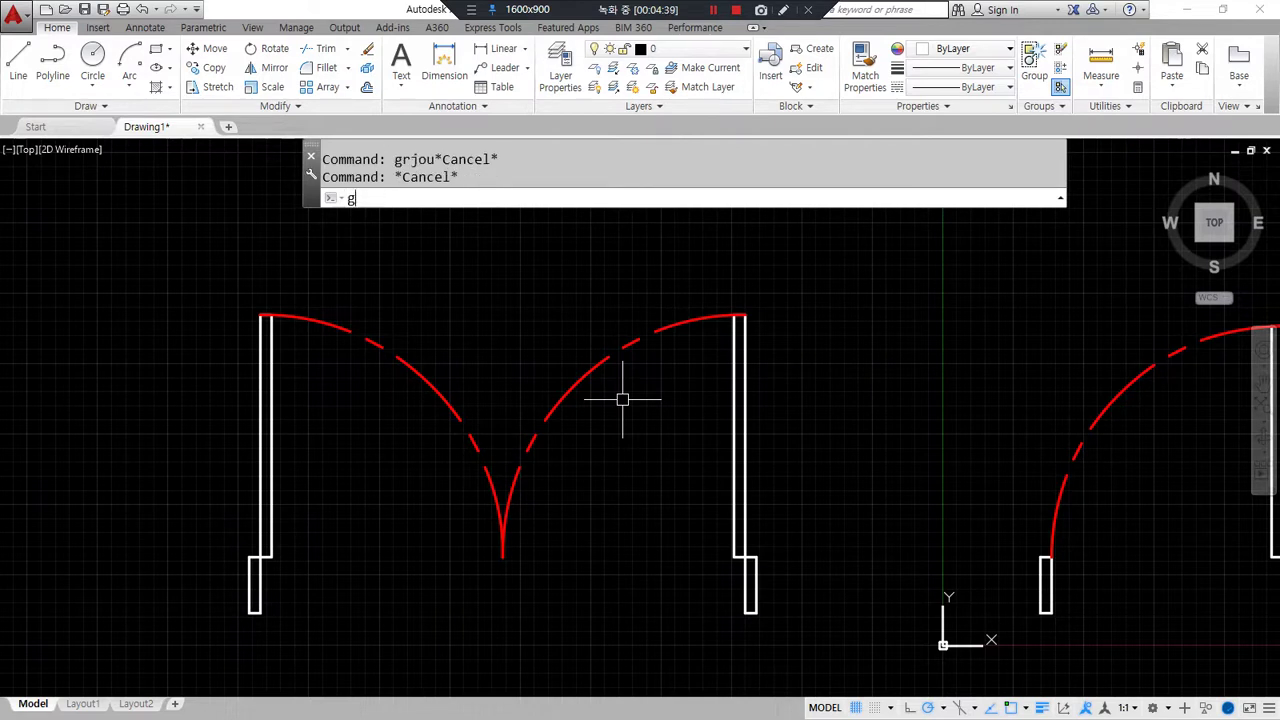
pyautogui.write('roo')
pyautogui.press('BackSpace')
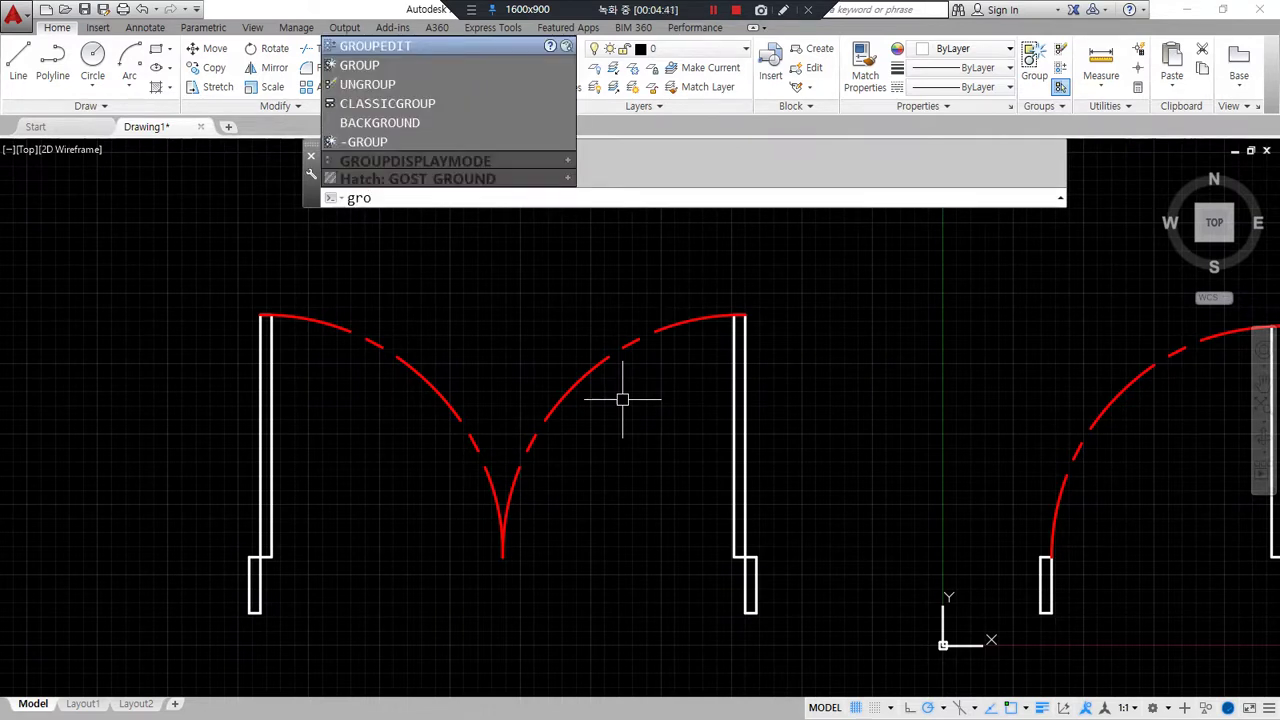
pyautogui.write('p')
pyautogui.press('BackSpace')
pyautogui.write('up')
pyautogui.press('BackSpace')
pyautogui.write('pedit')
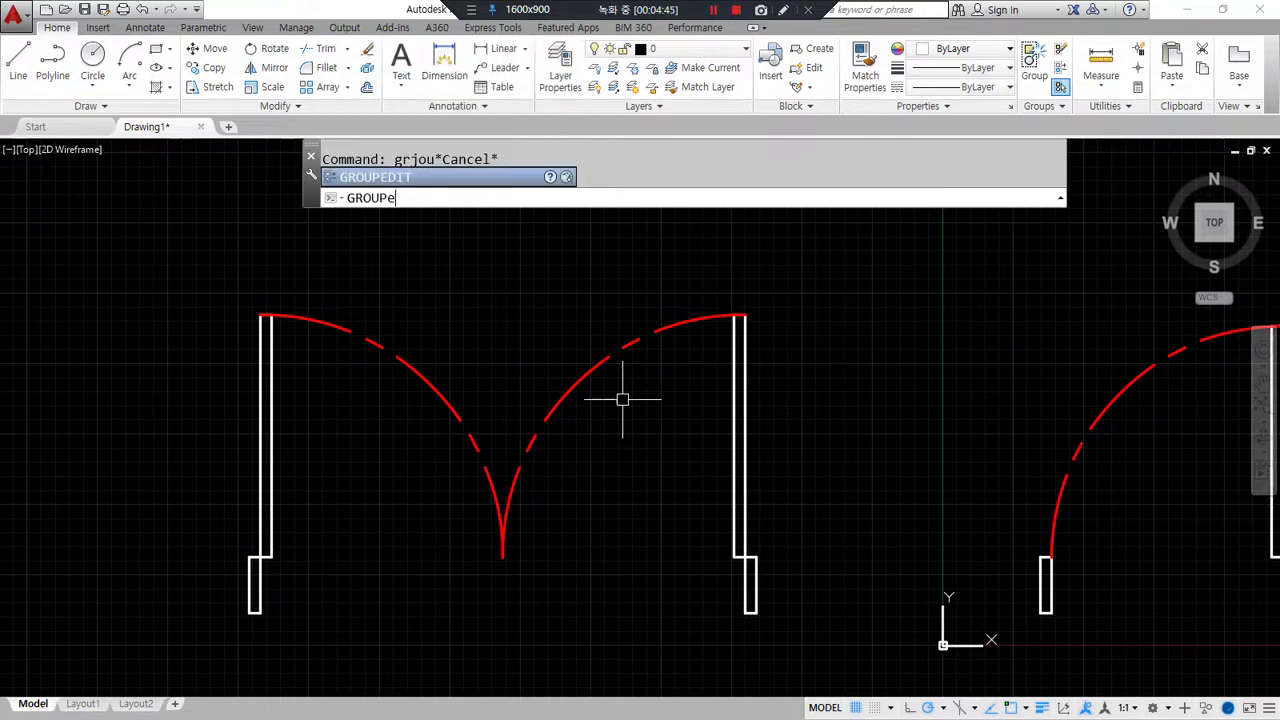
pyautogui.press('Return')
pyautogui.click(262, 420)
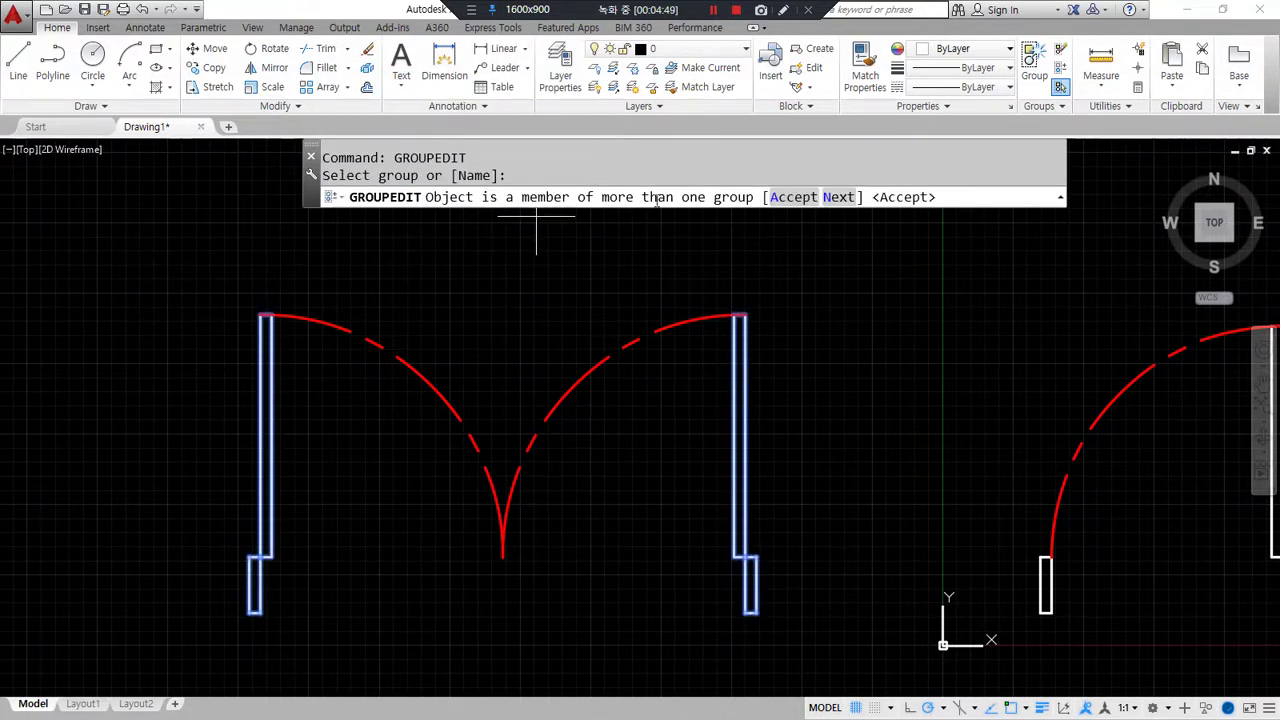
pyautogui.press('Escape')
# Step: Remove the left leaf from the double-door group with Groupedit, then select the group to check its members and clear the selection
pyautogui.write('gr')
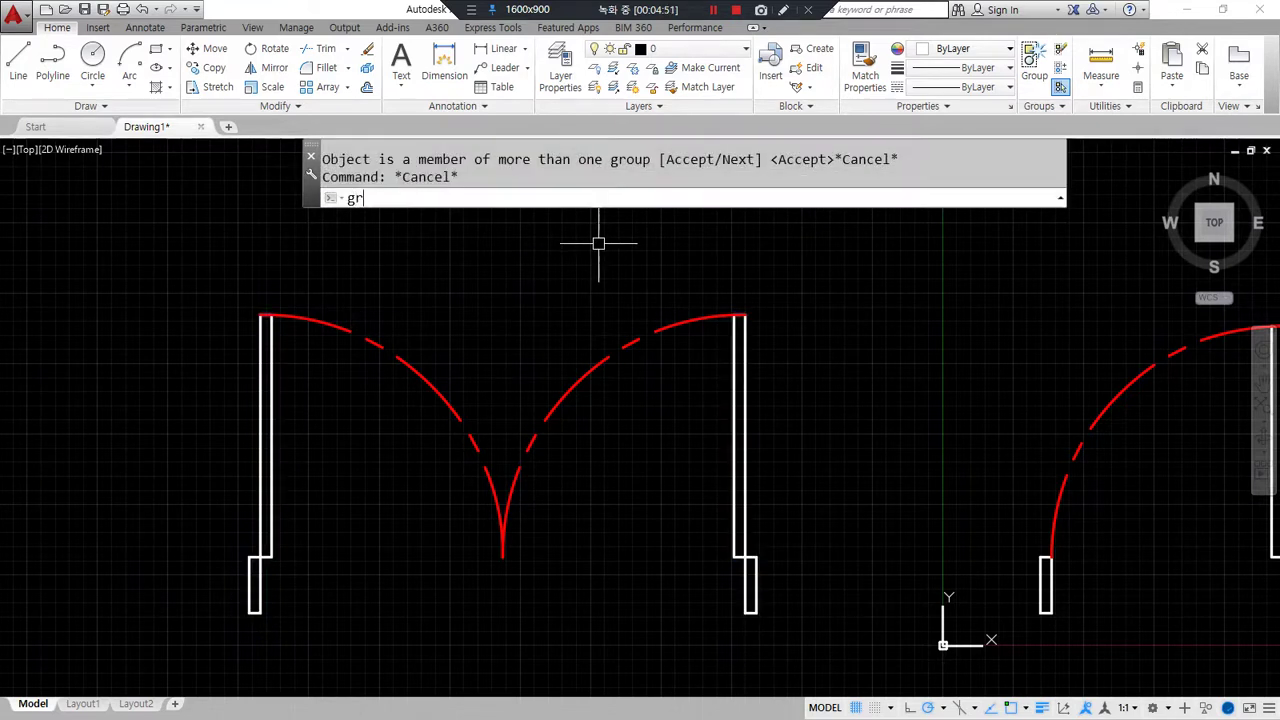
pyautogui.write('oupedit')
pyautogui.press('Return')
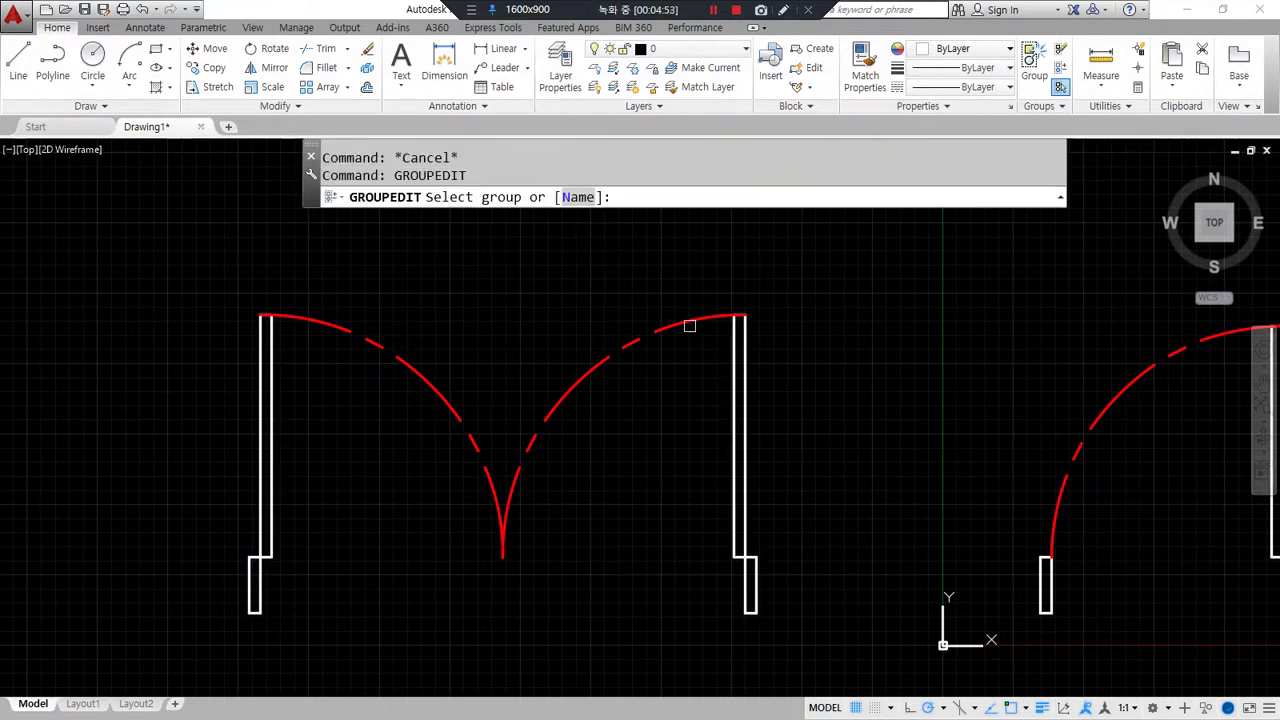
pyautogui.click(722, 350)
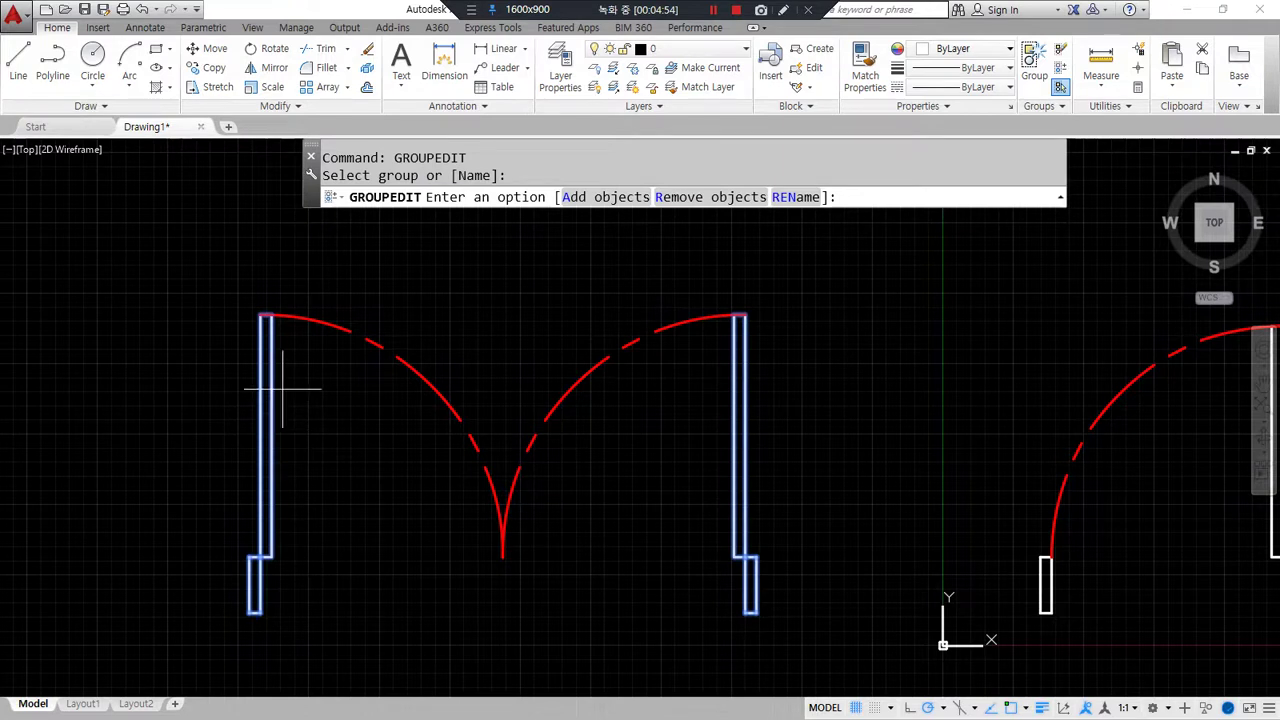
pyautogui.click(688, 196)
pyautogui.click(261, 395)
pyautogui.press('Return')
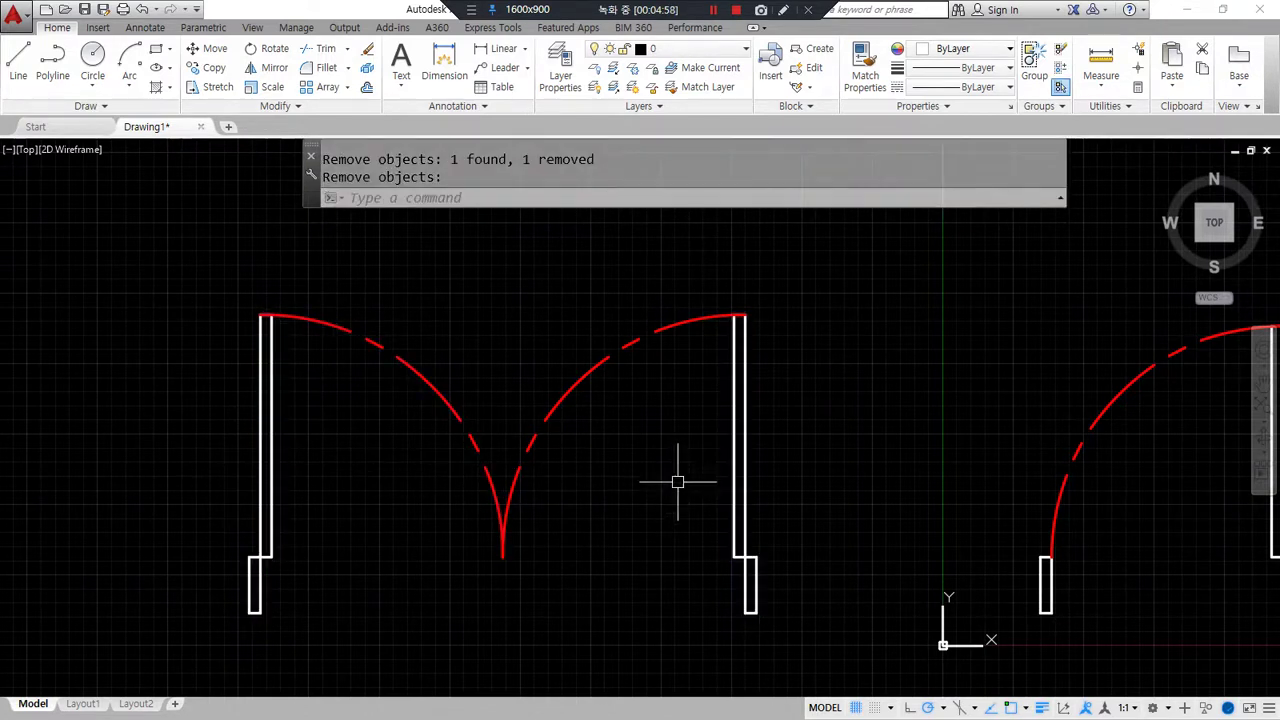
pyautogui.click(737, 471)
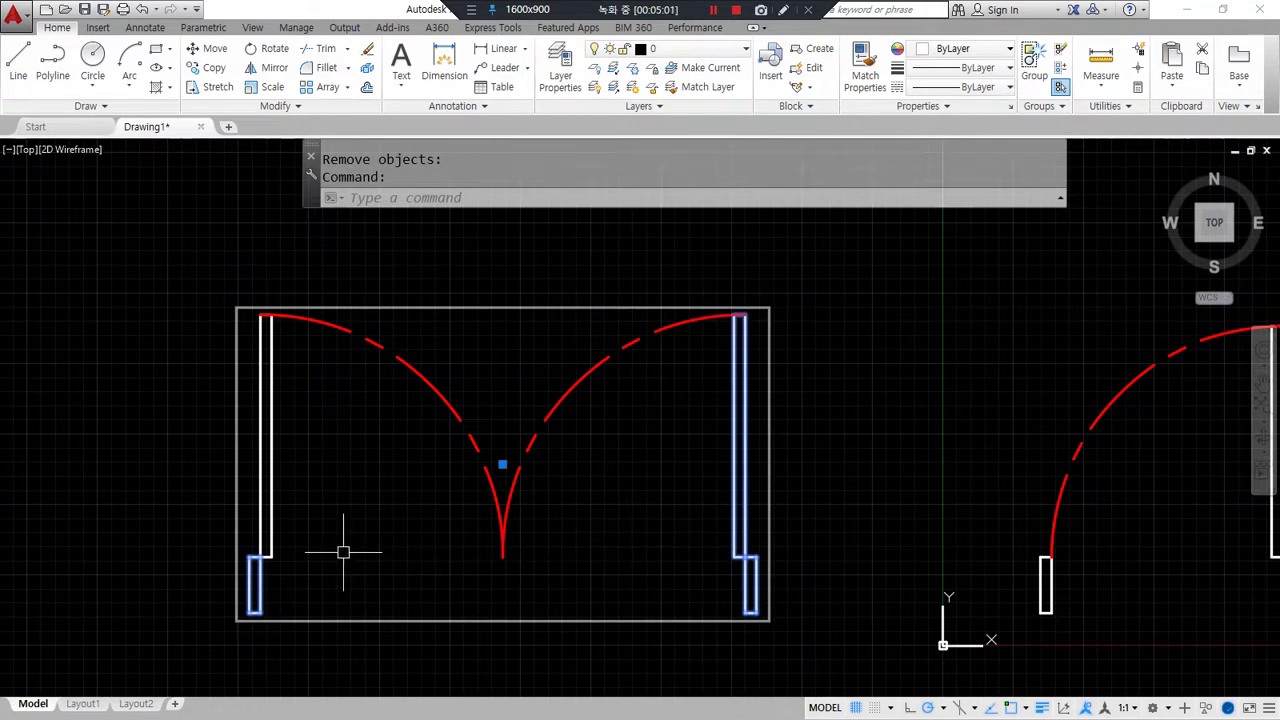
pyautogui.press('Escape')
pyautogui.press('Escape')
# Step: Remove the left jamb from the double-door group with Groupedit and check the remaining members by selecting the right leaf
pyautogui.write('gro')
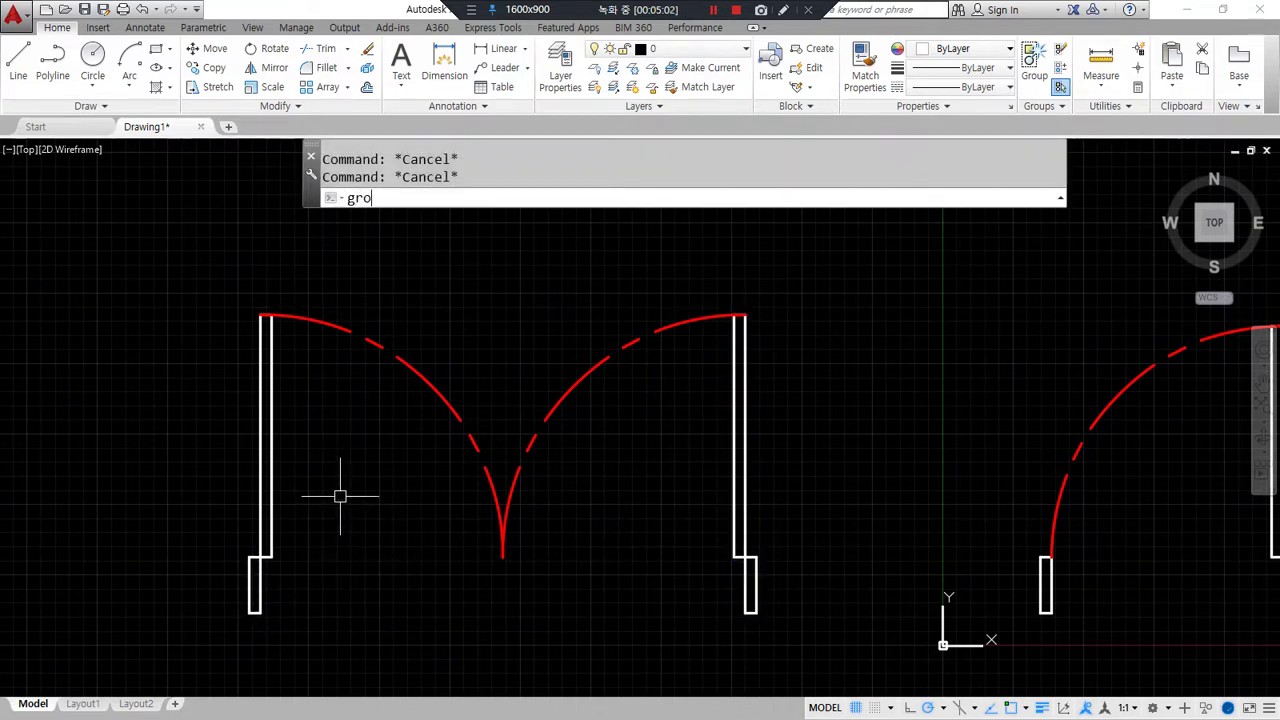
pyautogui.write('upedit')
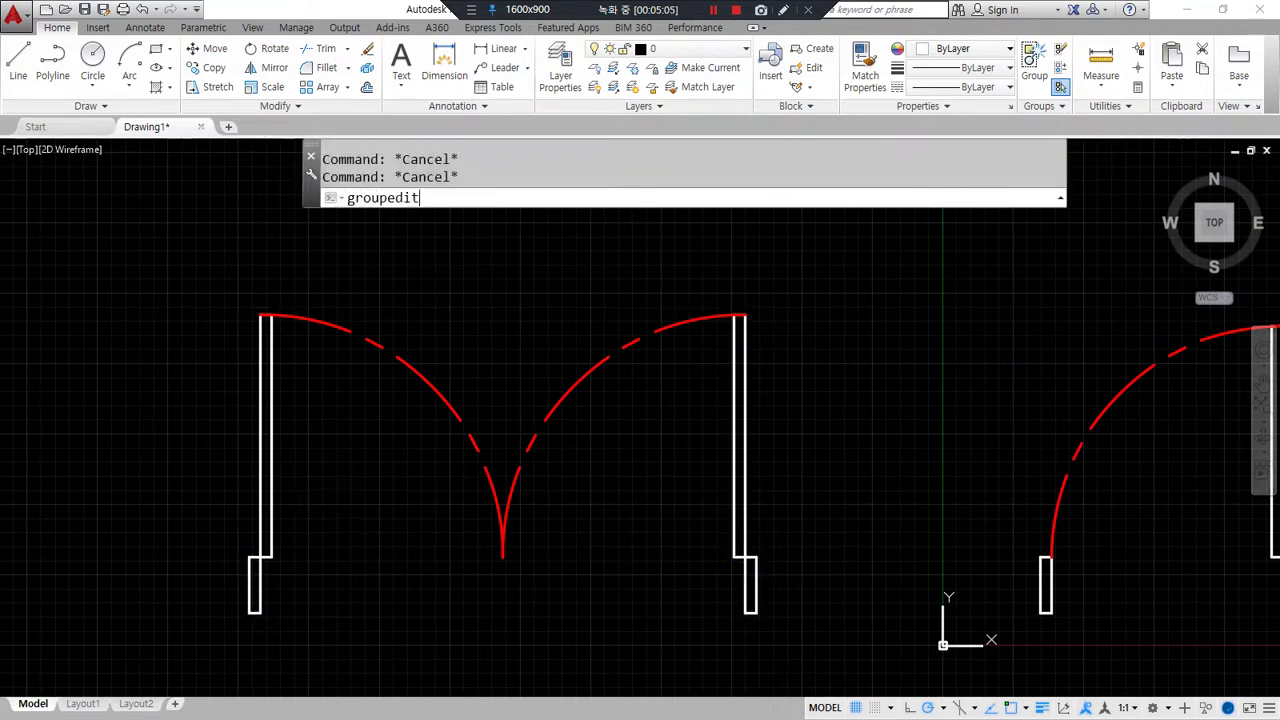
pyautogui.press('Return')
pyautogui.click(740, 505)
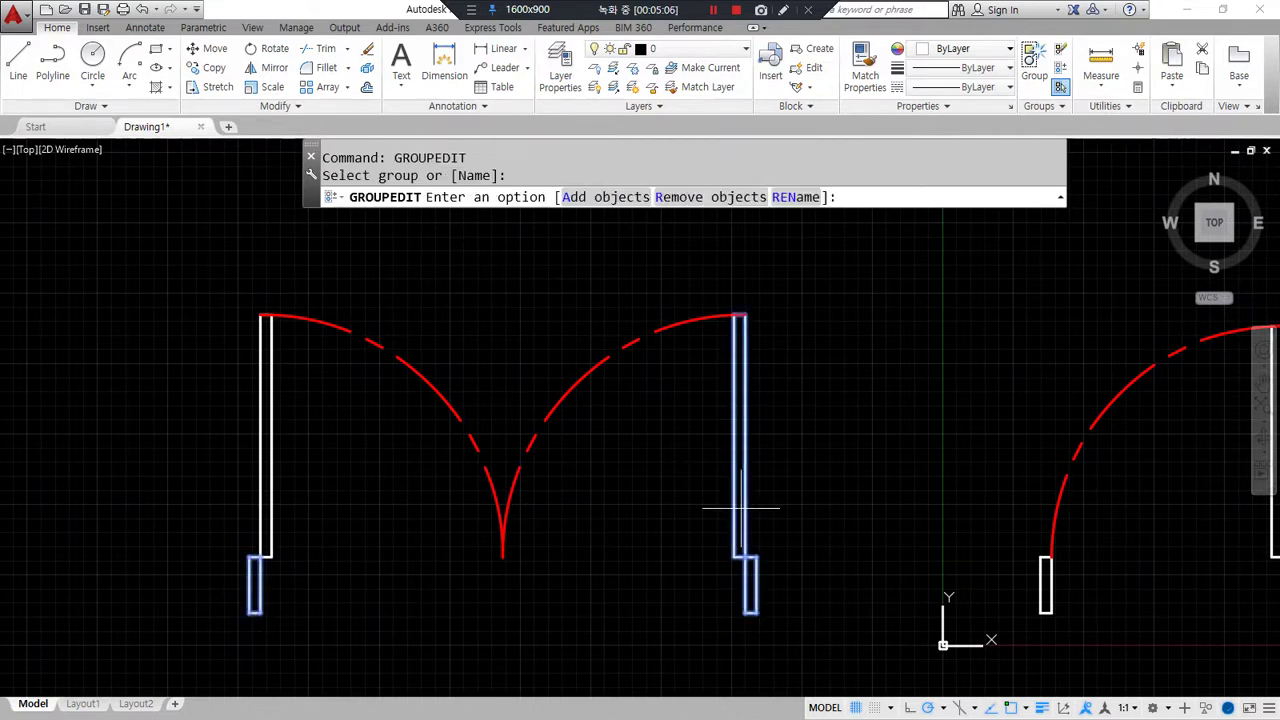
pyautogui.click(700, 197)
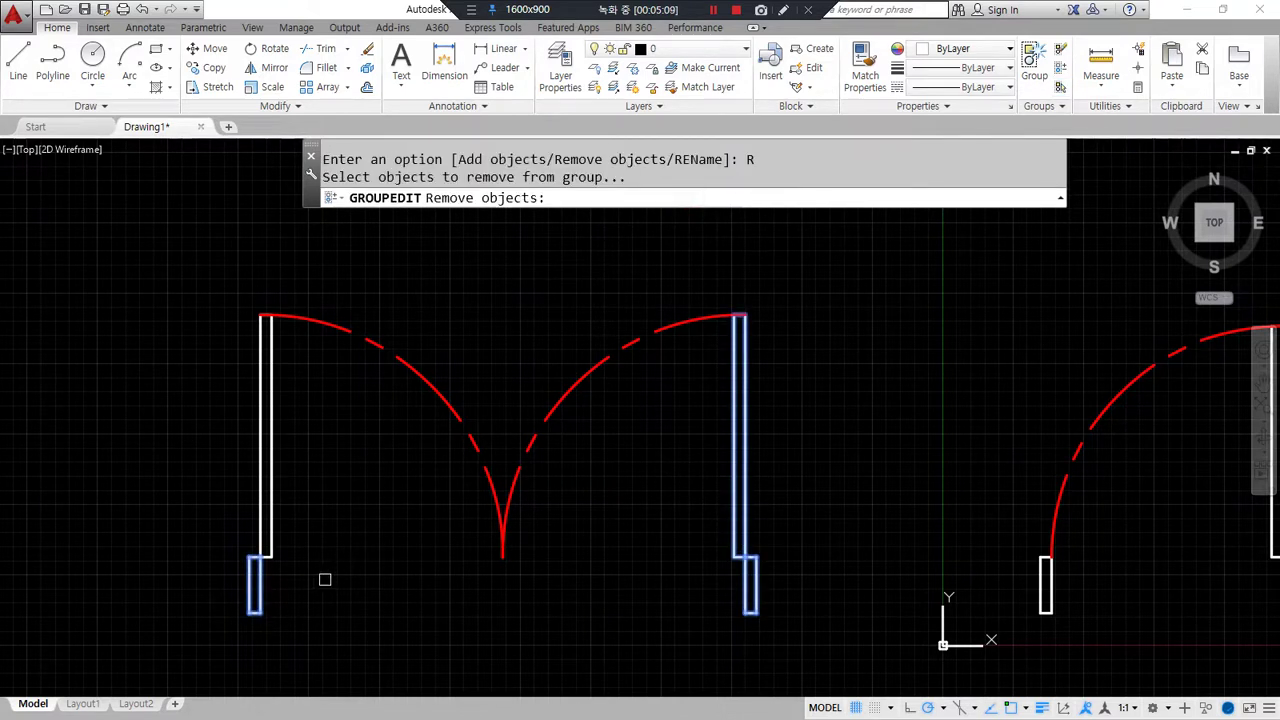
pyautogui.click(255, 585)
pyautogui.click(232, 543)
pyautogui.click(298, 622)
pyautogui.press('Return')
pyautogui.press('Return')
pyautogui.press('Escape')
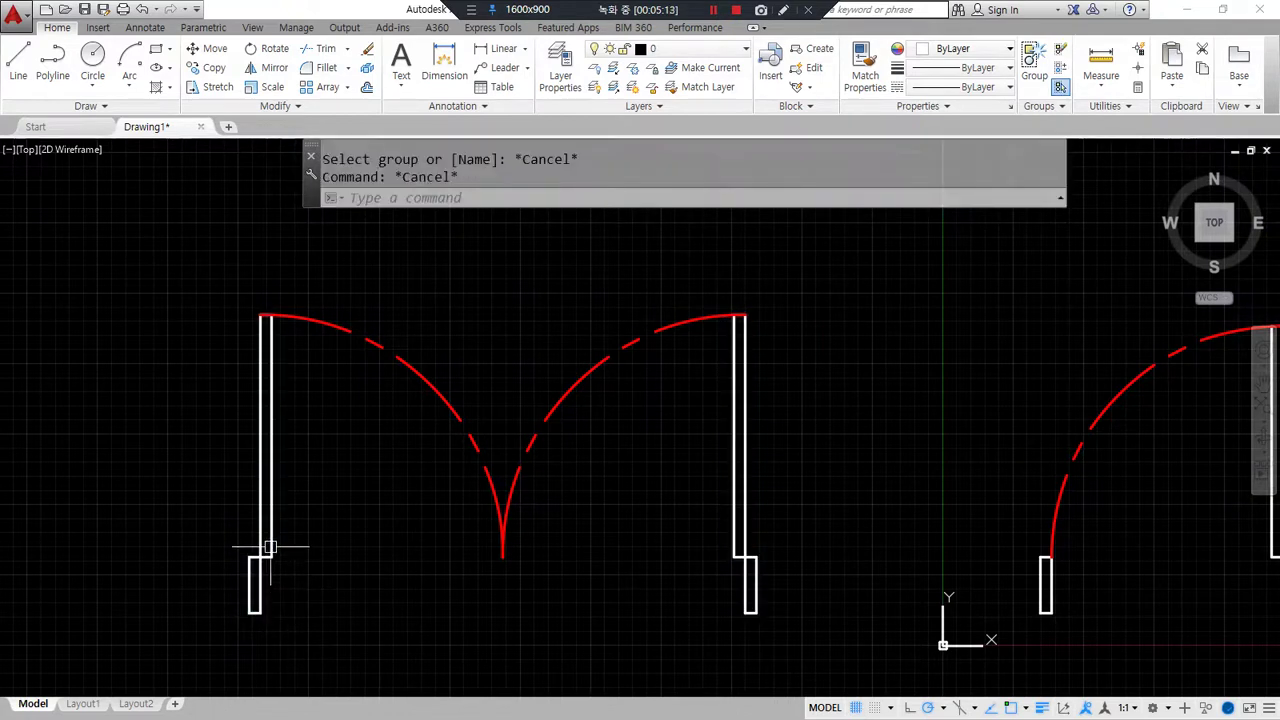
pyautogui.click(737, 538)
pyautogui.press('Escape')
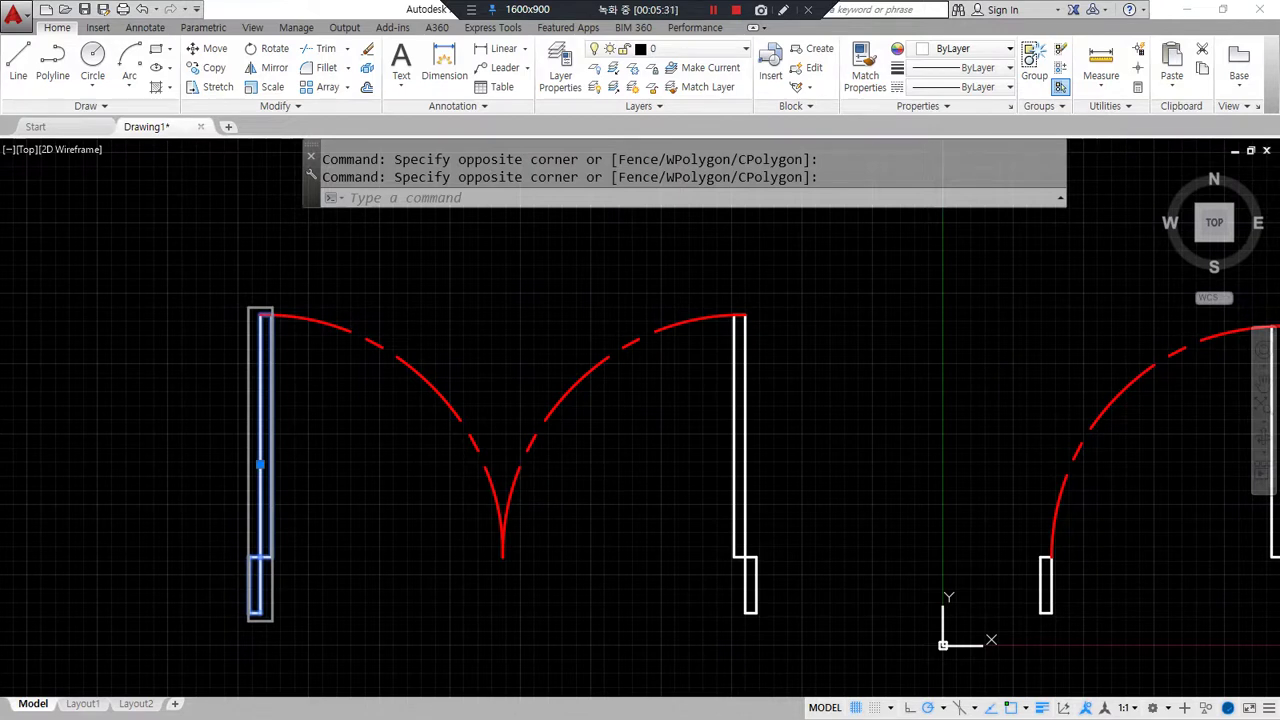
# Step: Switch to the Notepad notes to review the ungroup command, and move the window aside to uncover the drawing
pyautogui.hotkey('alt', 'Tab')
pyautogui.moveTo(768, 384); pyautogui.dragTo(638, 382)
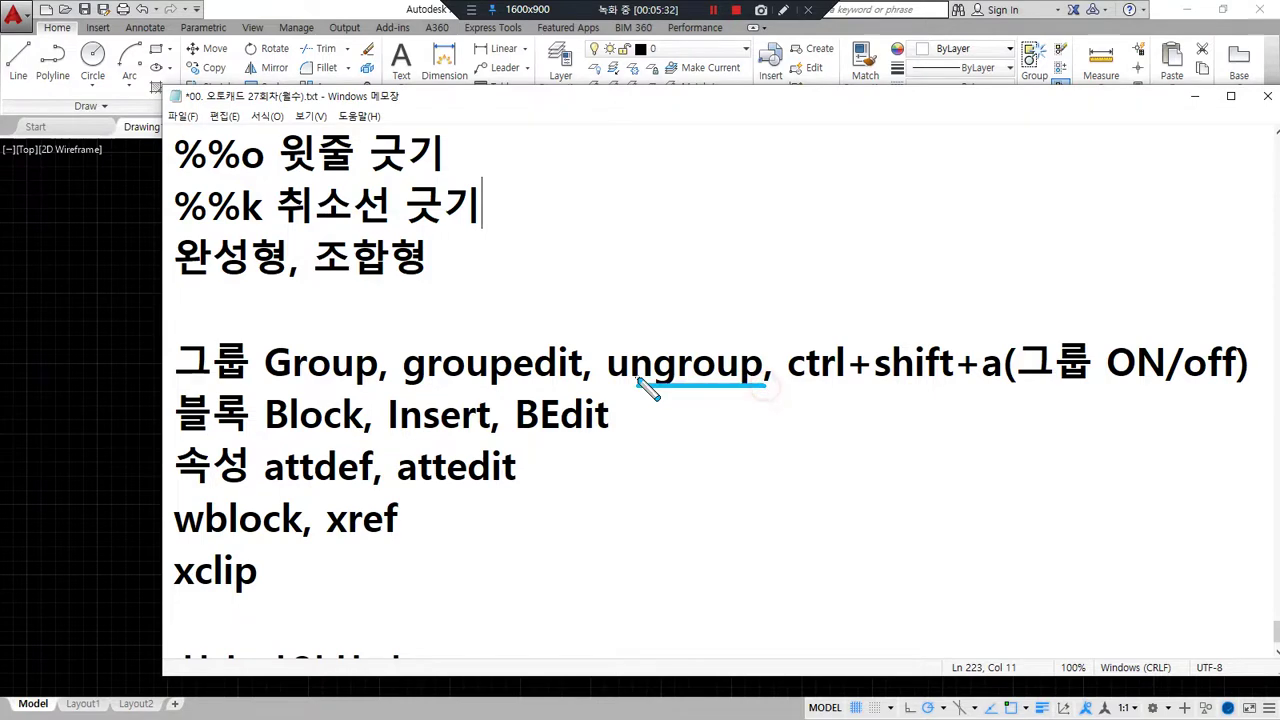
pyautogui.moveTo(770, 390); pyautogui.dragTo(594, 392)
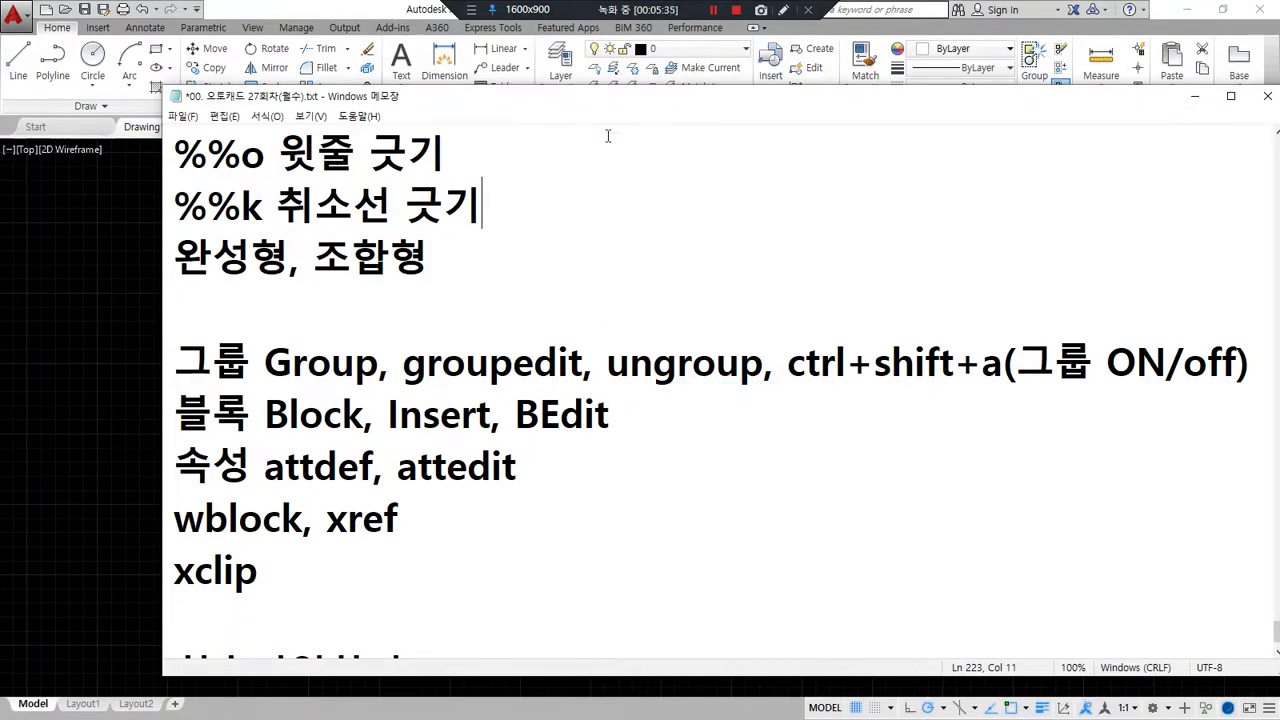
pyautogui.moveTo(589, 105); pyautogui.dragTo(0, 105)
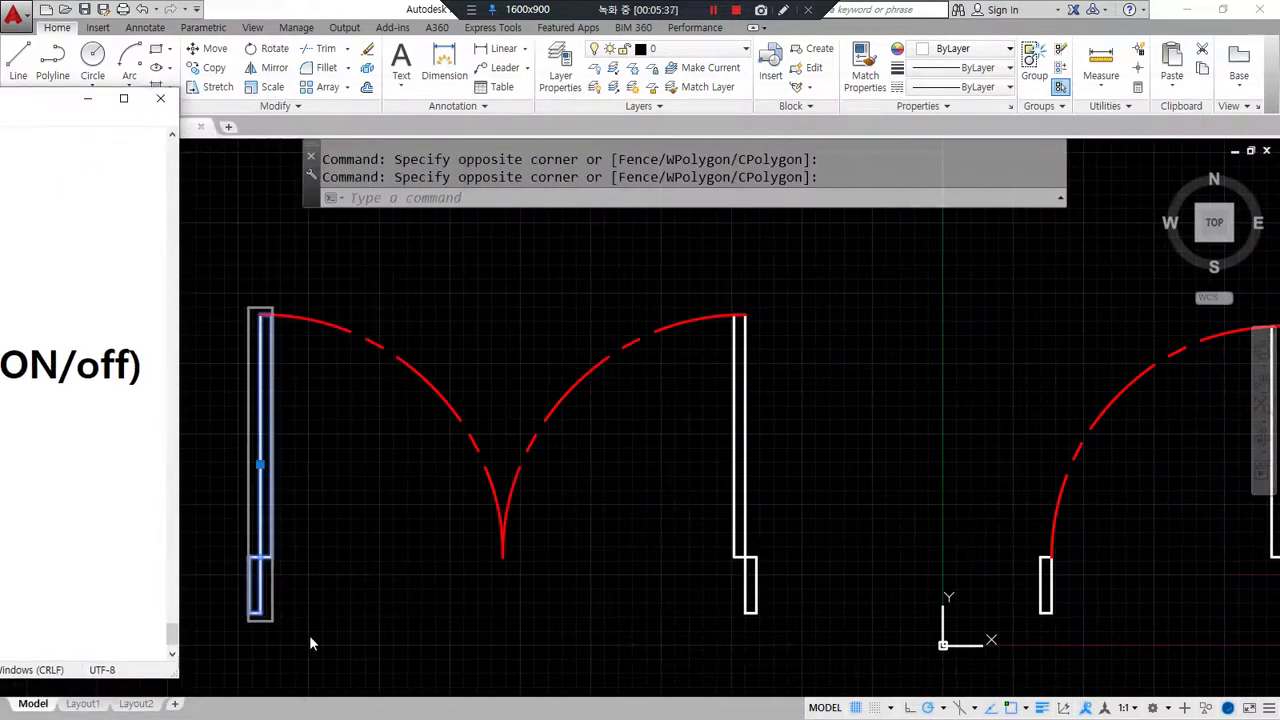
# Step: Select the double door's right and left leaves to check how each is grouped, and clear the selection
pyautogui.click(733, 521)
pyautogui.press('Escape')
pyautogui.click(732, 514)
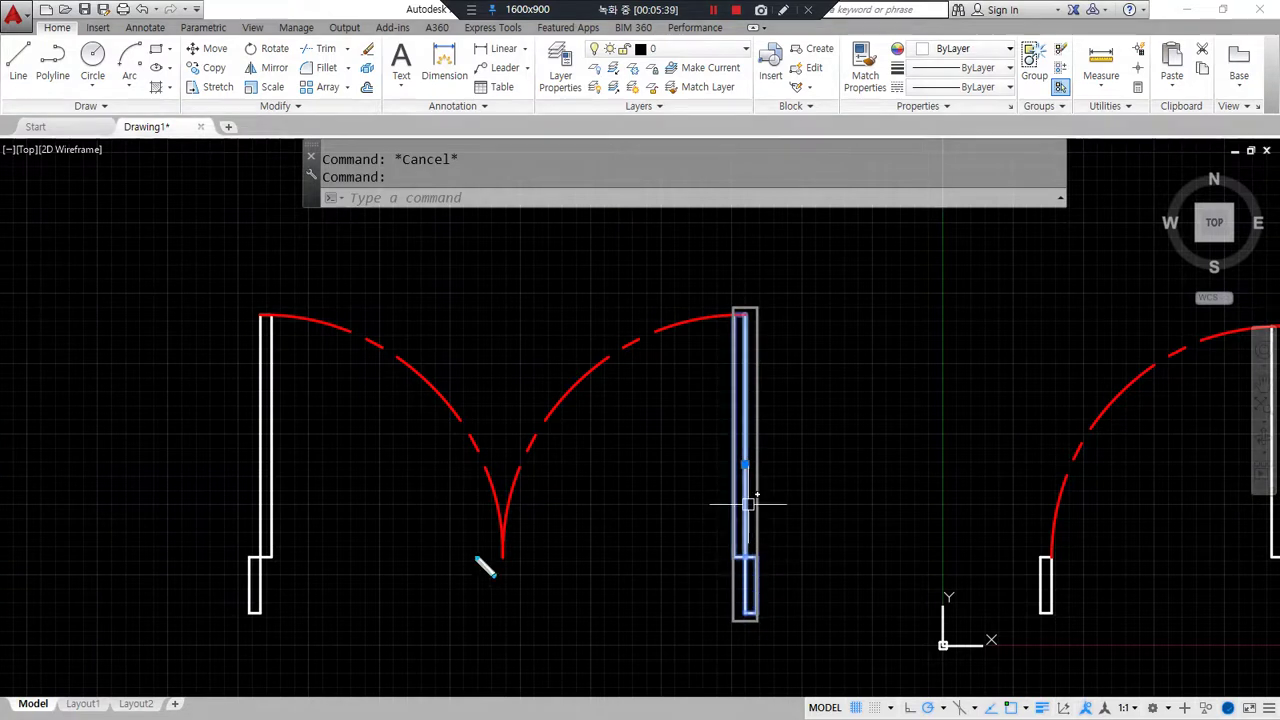
pyautogui.click(278, 514)
pyautogui.click(223, 514)
pyautogui.press('Escape')
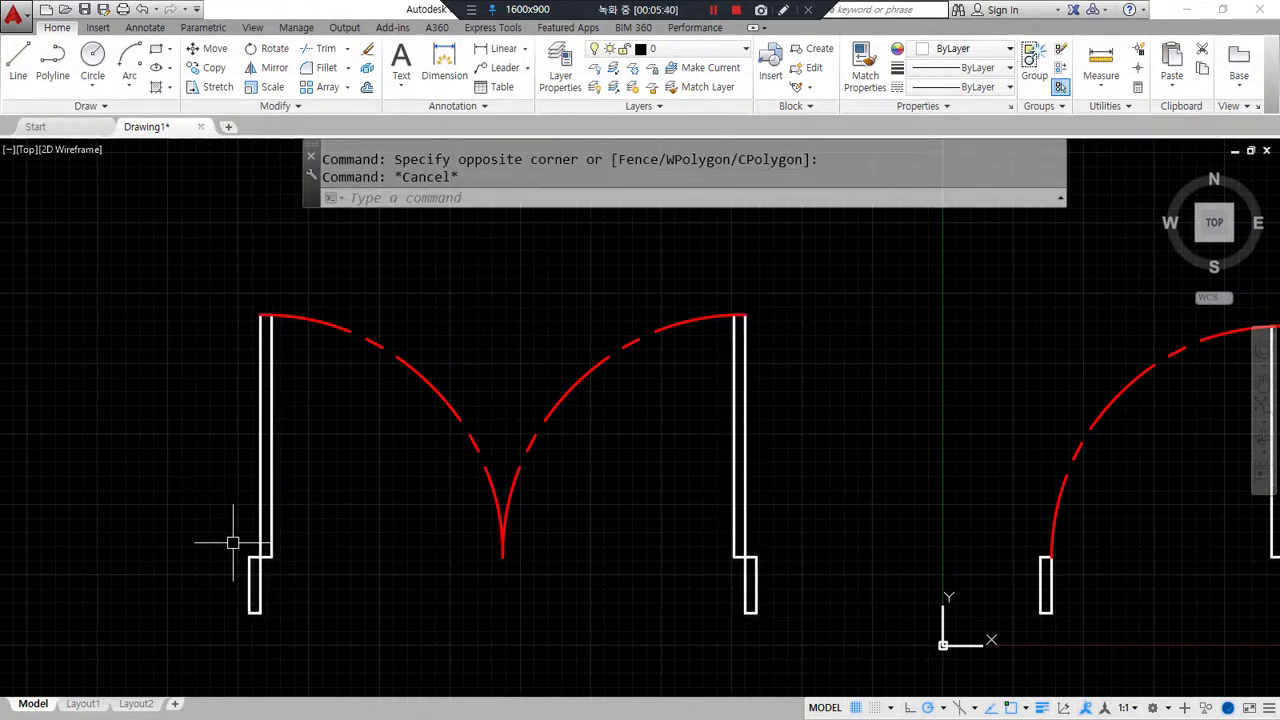
# Step: Ungroup the double door's left leaf and jamb, and select the parts separately to check them
pyautogui.write('ungroup')
pyautogui.press('Return')
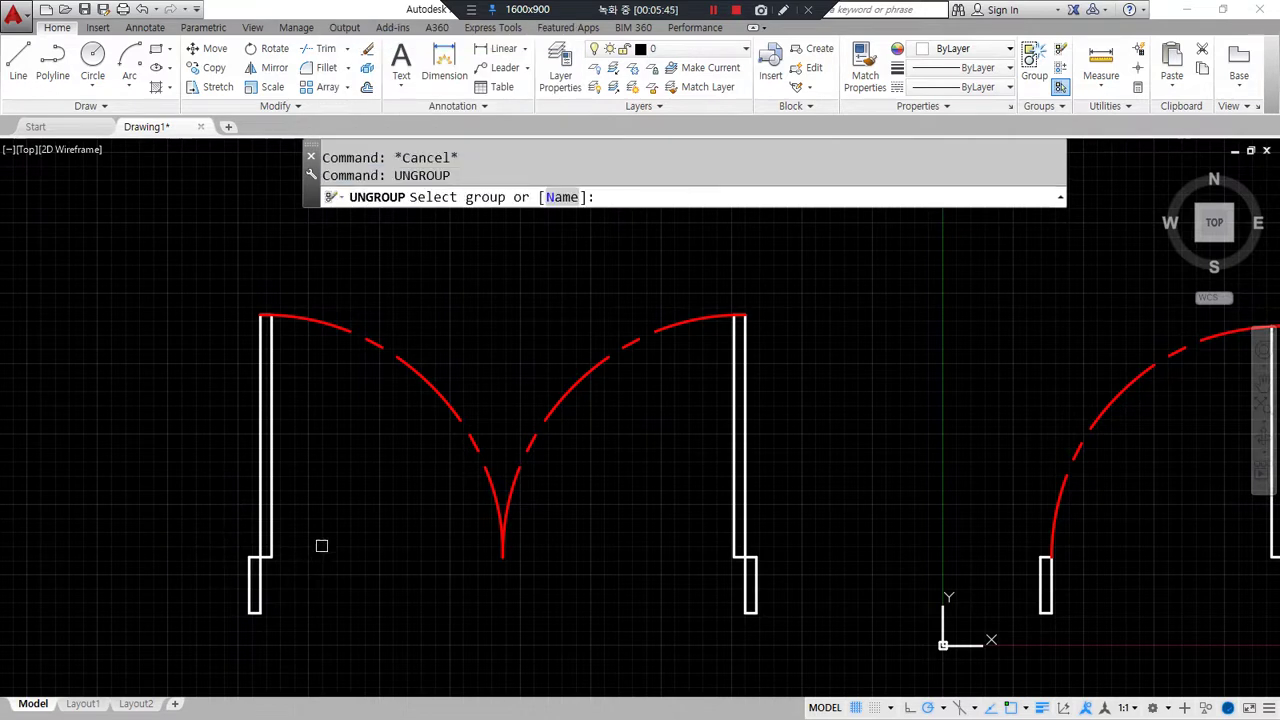
pyautogui.click(266, 551)
pyautogui.click(216, 565)
pyautogui.click(223, 600)
pyautogui.click(251, 609)
pyautogui.click(262, 574)
pyautogui.click(166, 449)
pyautogui.click(166, 449)
pyautogui.press('Escape')
pyautogui.press('Escape')
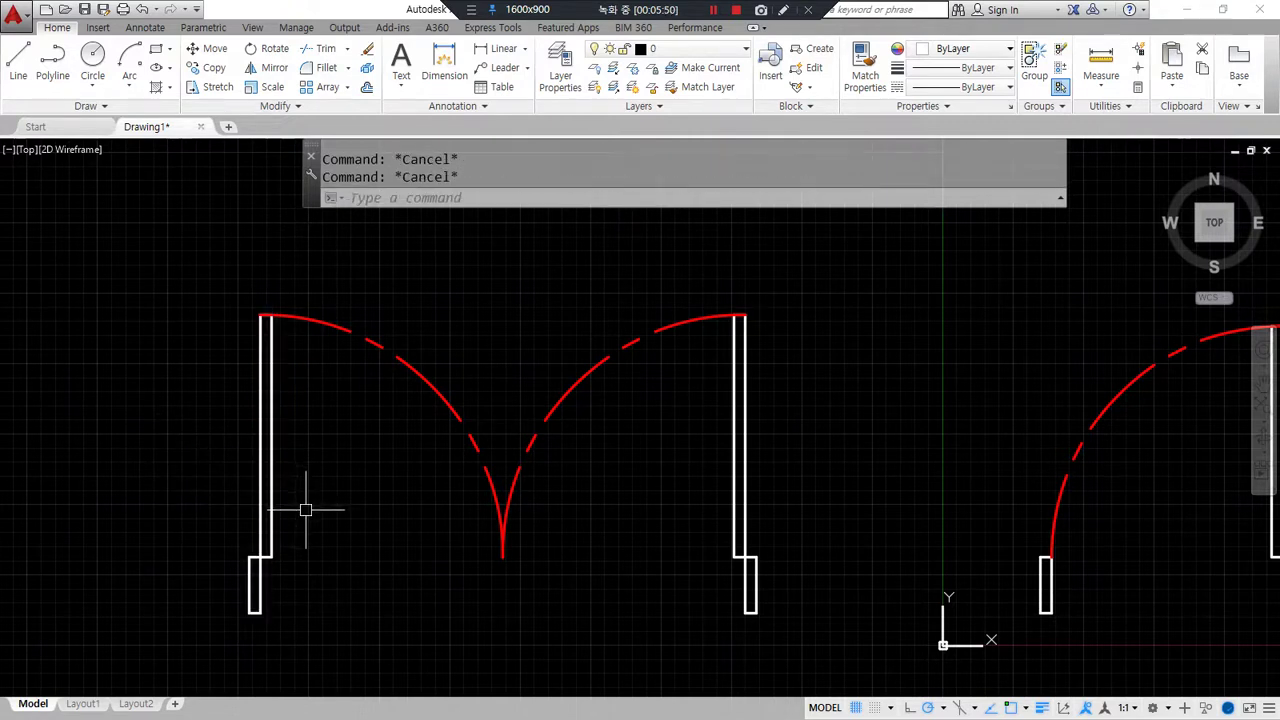
# Step: Ungroup the double door's right leaf and jamb, and select each part separately to check them
pyautogui.write('ungro')
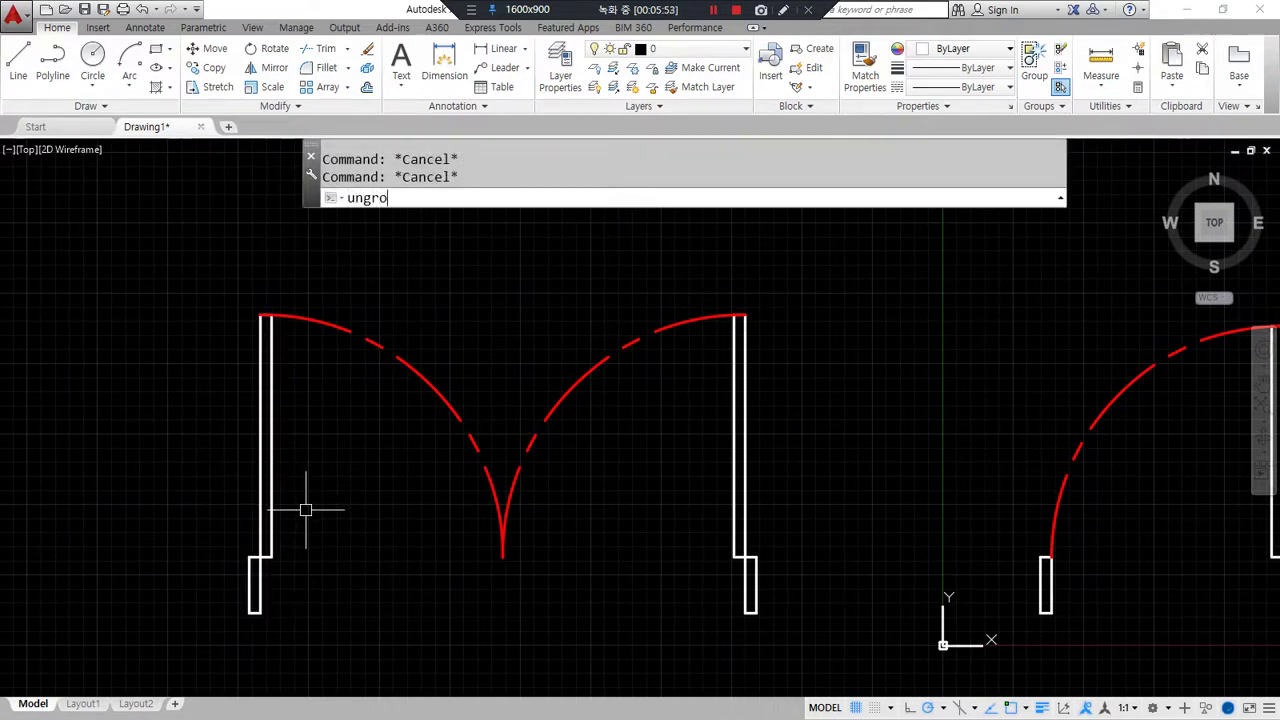
pyautogui.write('up')
pyautogui.press('Return')
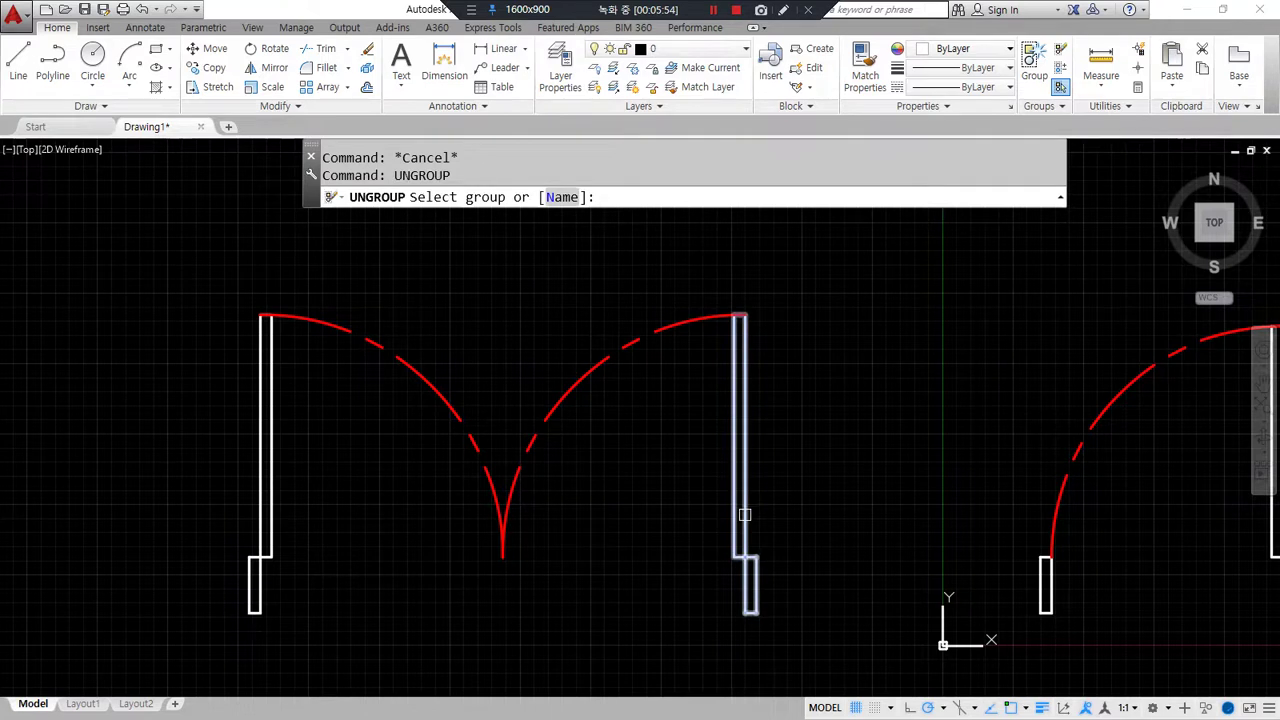
pyautogui.click(742, 515)
pyautogui.click(765, 572)
pyautogui.click(717, 580)
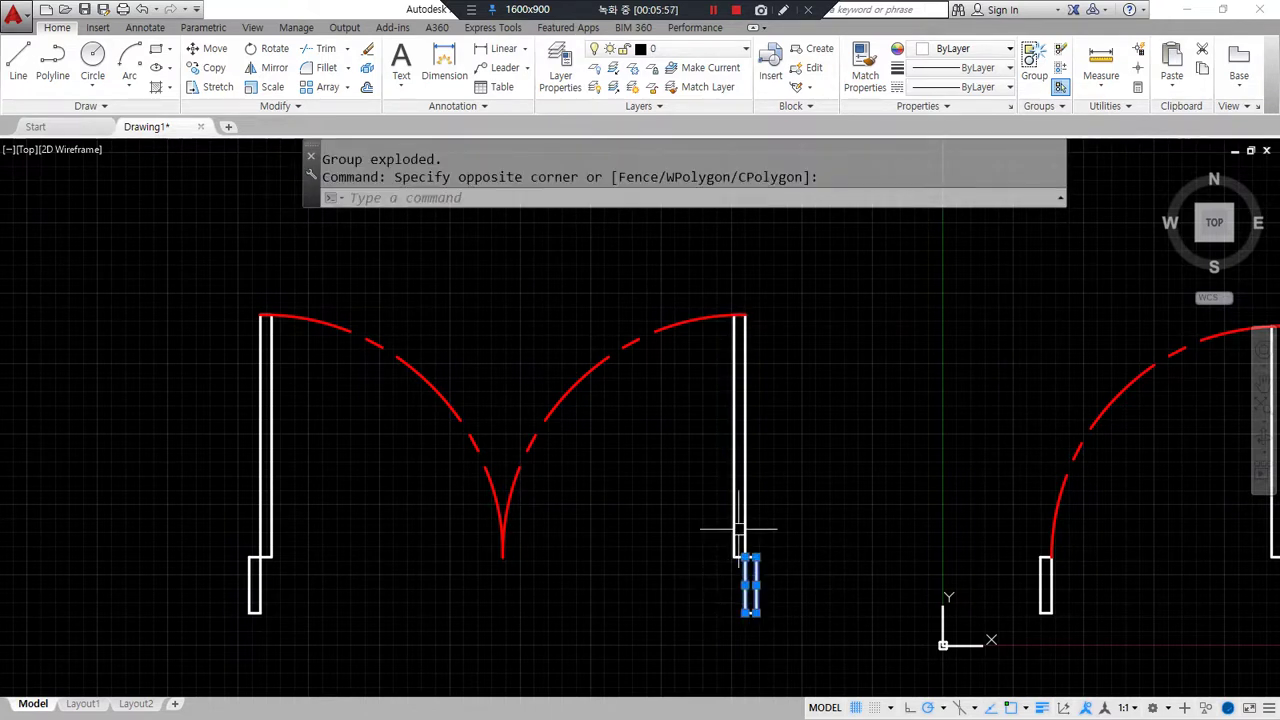
pyautogui.click(757, 513)
pyautogui.click(713, 497)
pyautogui.press('Escape')
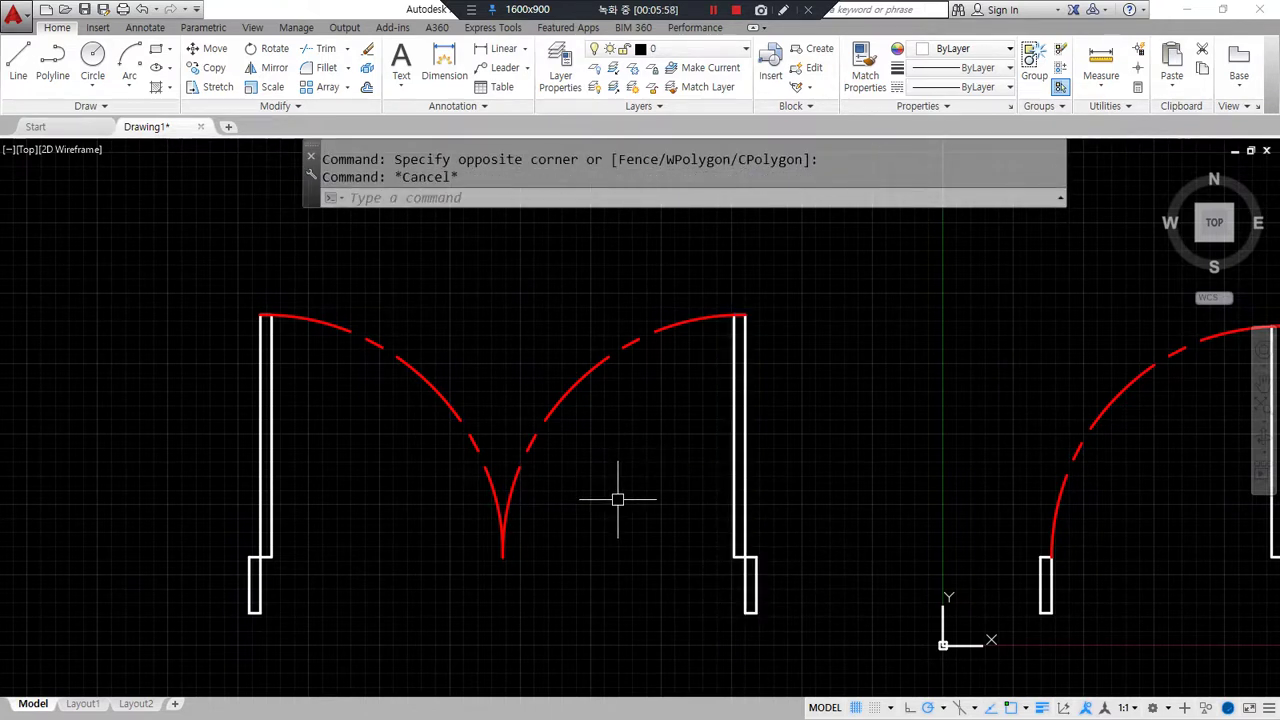
# Step: Group all parts of the double door, including both swing arcs, and select the group to check its members
pyautogui.write('gr')
pyautogui.press('Return')
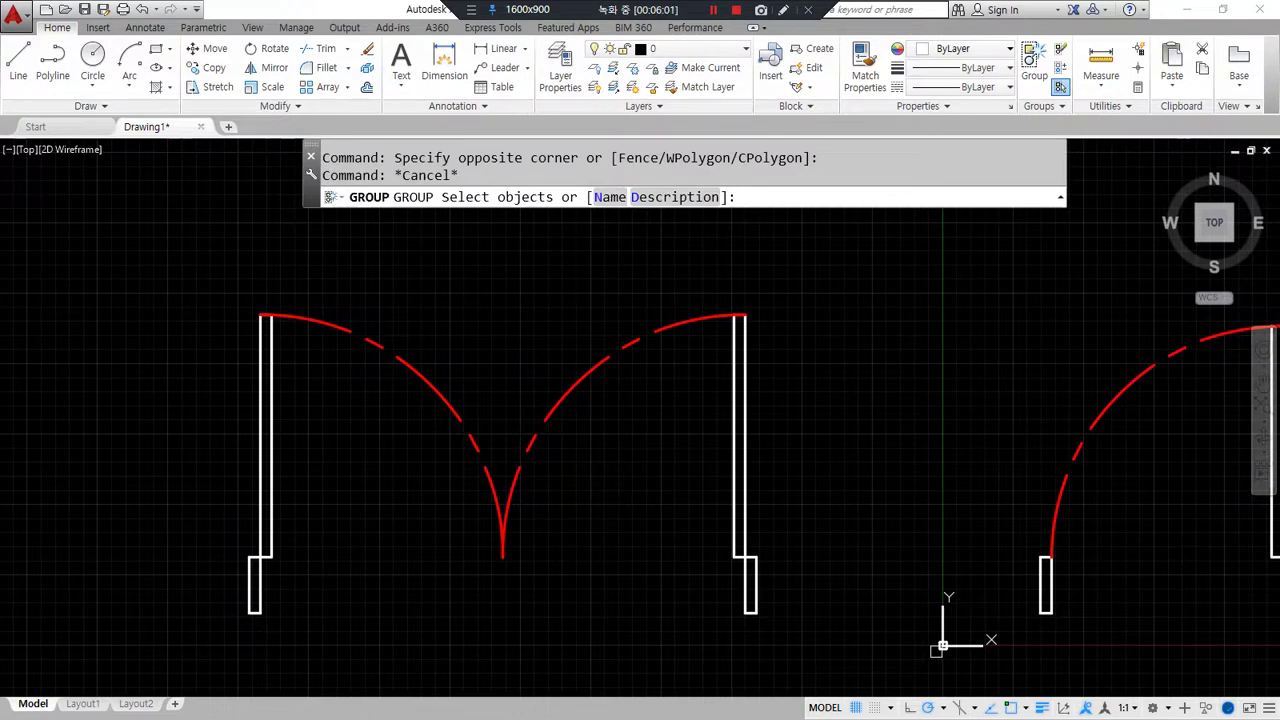
pyautogui.click(830, 668)
pyautogui.click(152, 256)
pyautogui.press('Return')
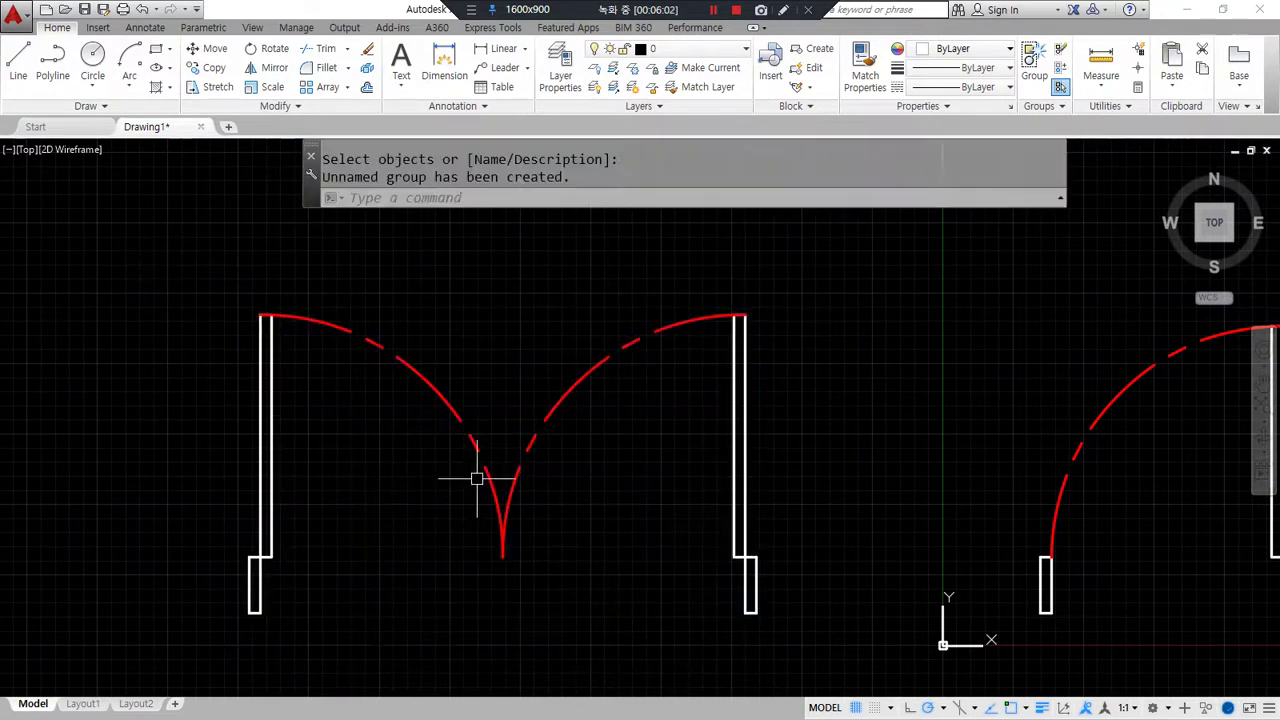
pyautogui.click(474, 489)
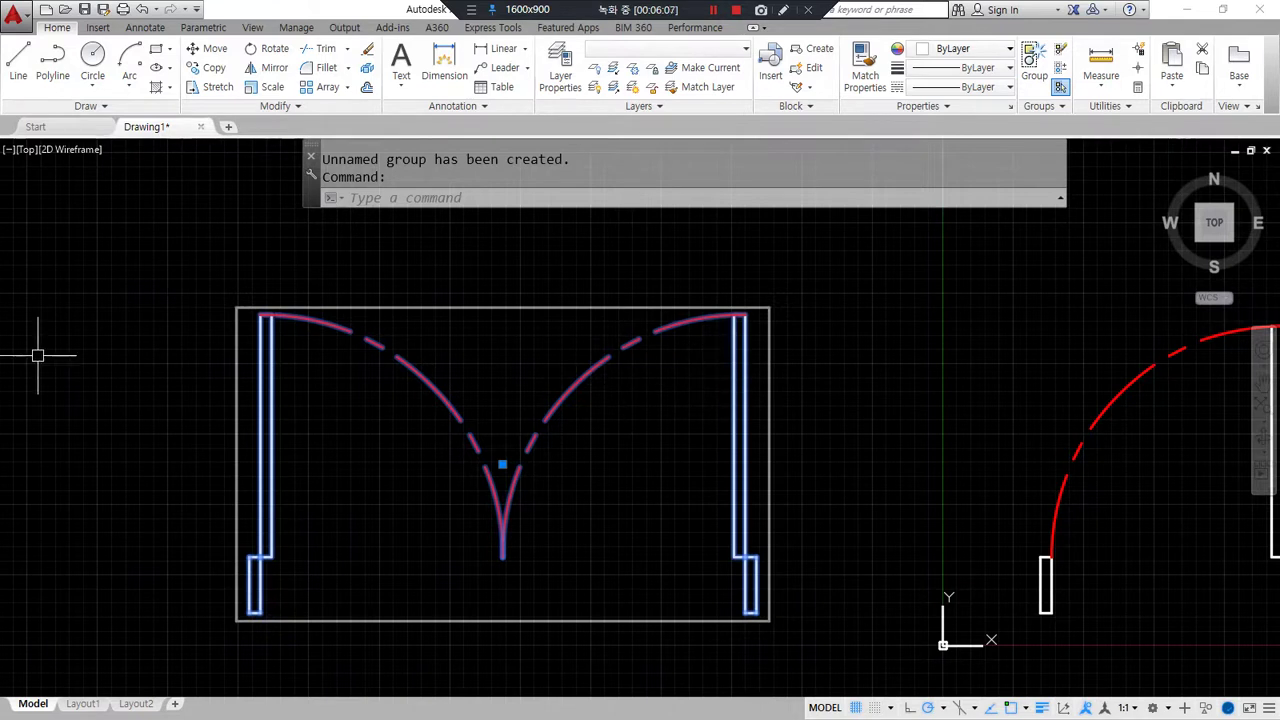
pyautogui.press('Escape')
# Step: Bring all the doors into view and select the middle single-door group together with the double-door group
pyautogui.scroll(-5, 38, 355)
pyautogui.scroll(5, 640, 385)
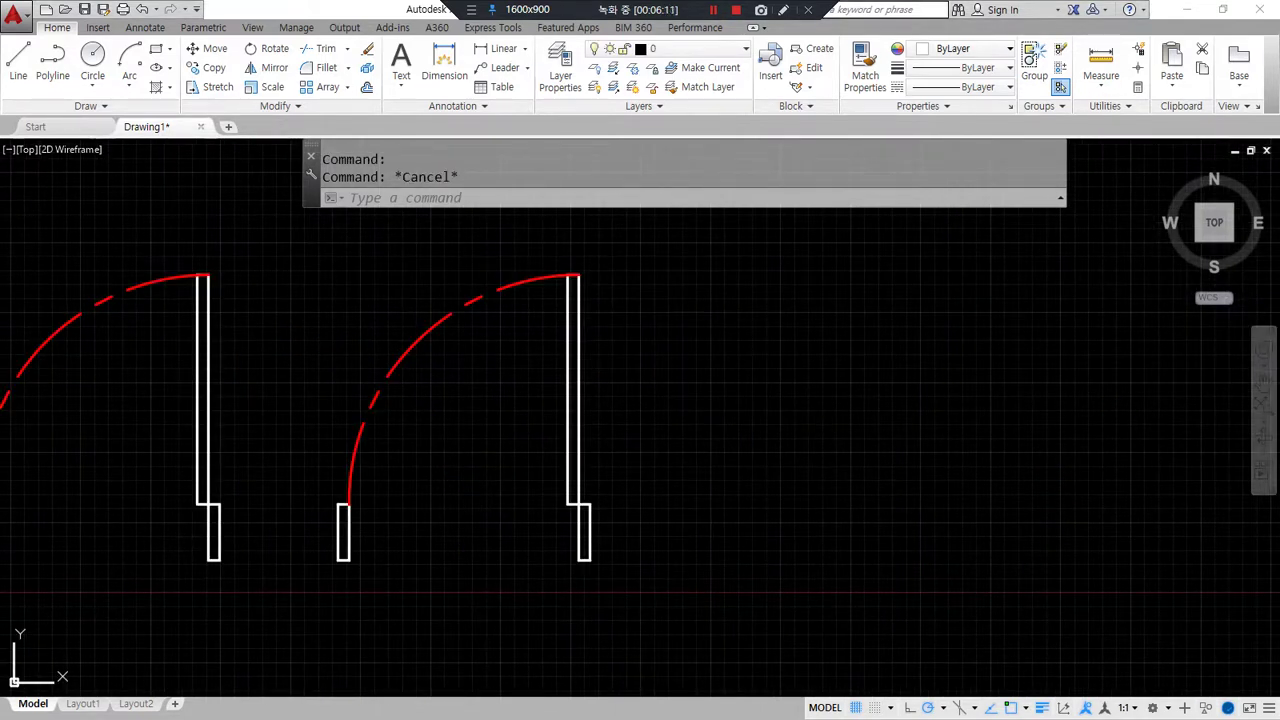
pyautogui.scroll(-2, 457, 349)
pyautogui.moveTo(174, 370); pyautogui.dragTo(597, 389, button='middle')
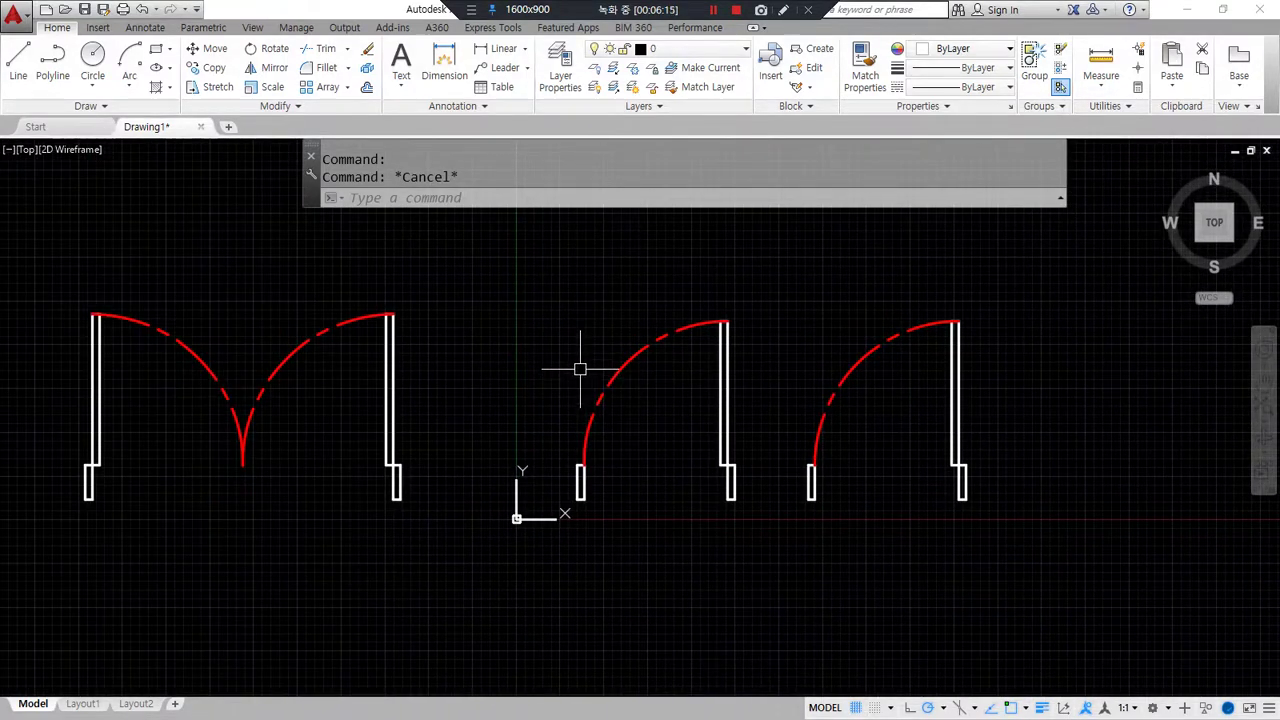
pyautogui.click(592, 410)
pyautogui.click(391, 384)
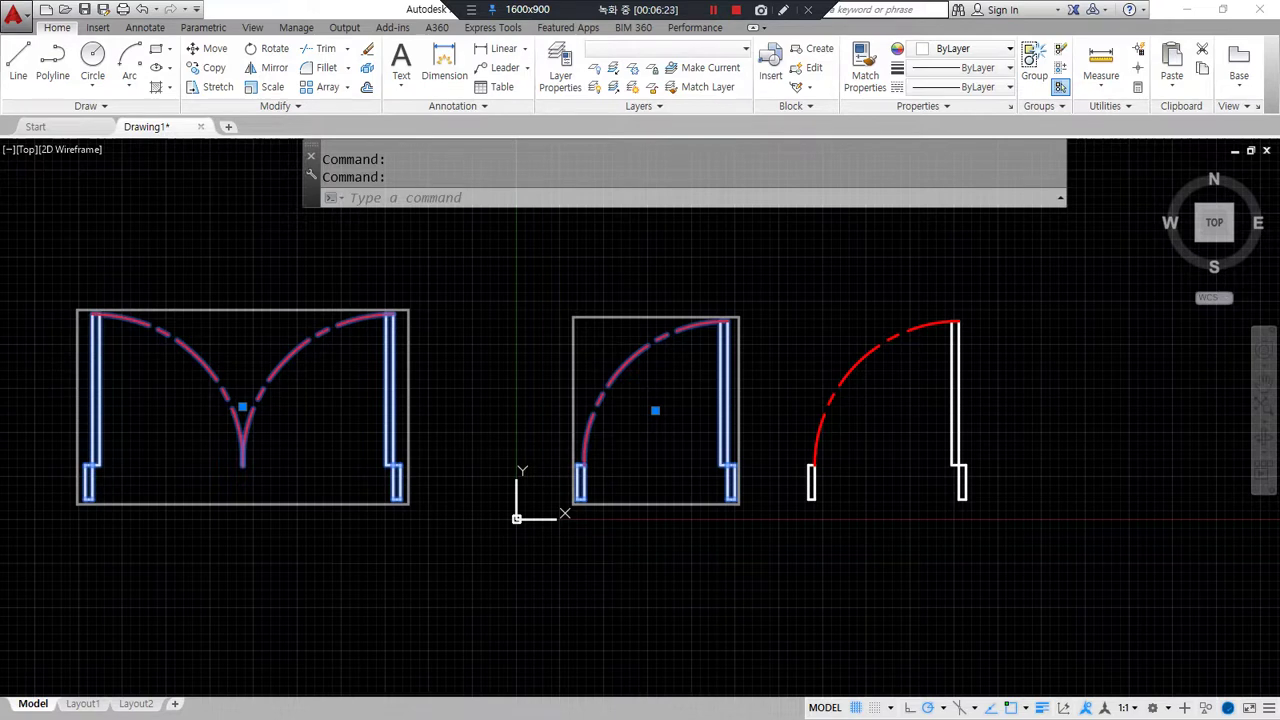
# Step: Bring the Notepad notes back into view and highlight the line listing Block, Insert and BEdit
pyautogui.moveTo(0, 104)
pyautogui.mouseDown()
pyautogui.moveTo(326, 126)
pyautogui.moveTo(470, 92)
pyautogui.mouseUp()
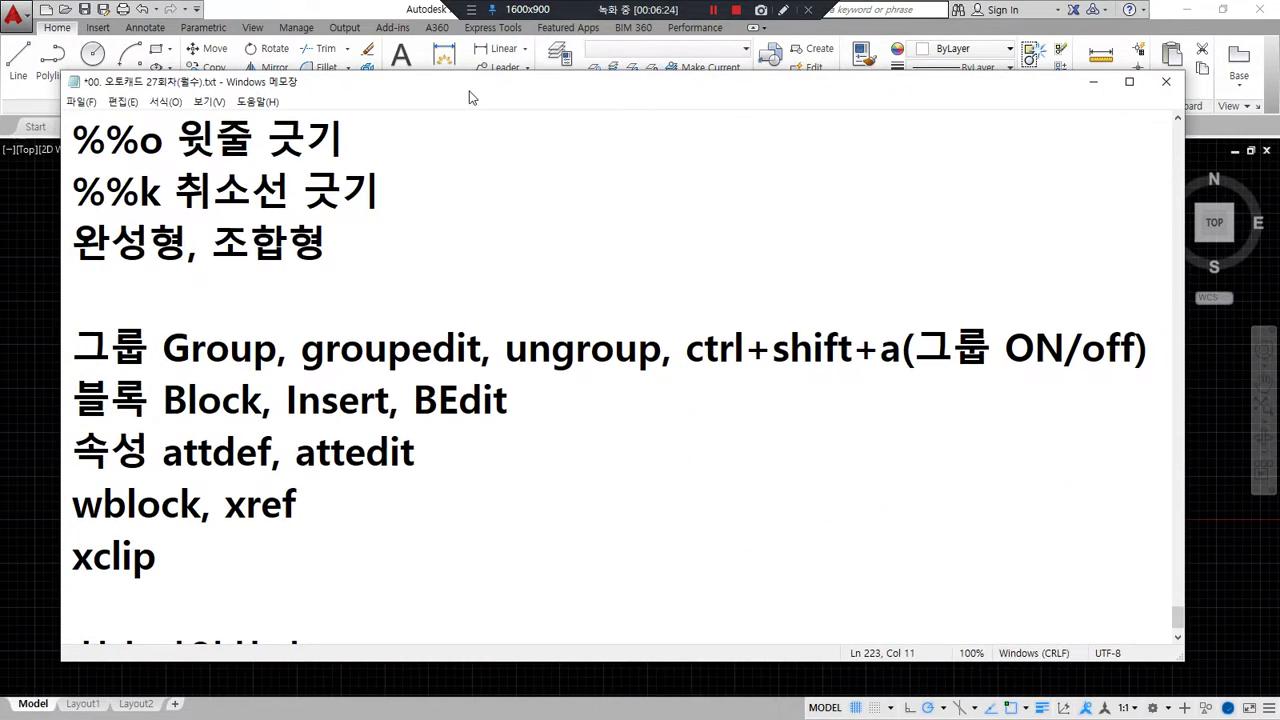
pyautogui.moveTo(76, 398)
pyautogui.mouseDown()
pyautogui.moveTo(460, 400)
pyautogui.moveTo(530, 414)
pyautogui.moveTo(104, 424)
pyautogui.moveTo(84, 388)
pyautogui.mouseUp()
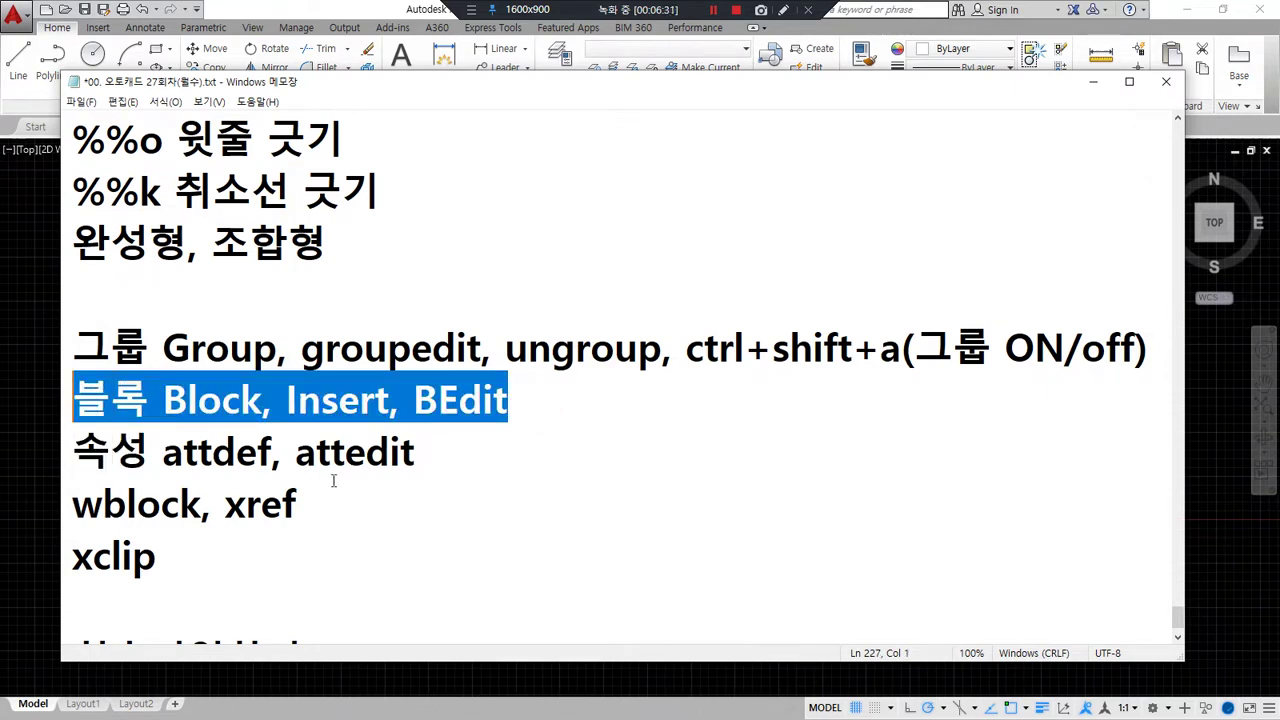
# Step: Highlight the word Block in the notes, move the Notepad window out of the way and return to the AutoCAD drawing
pyautogui.click(460, 400)
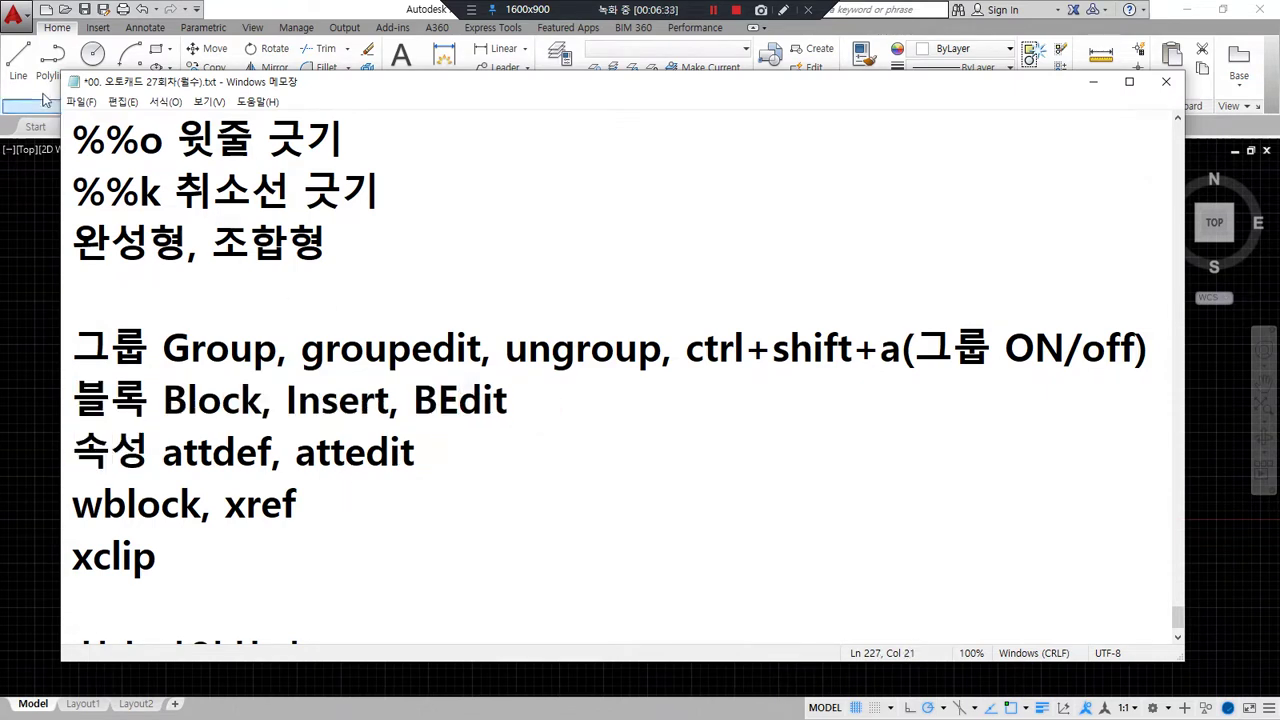
pyautogui.moveTo(259, 400); pyautogui.dragTo(162, 400)
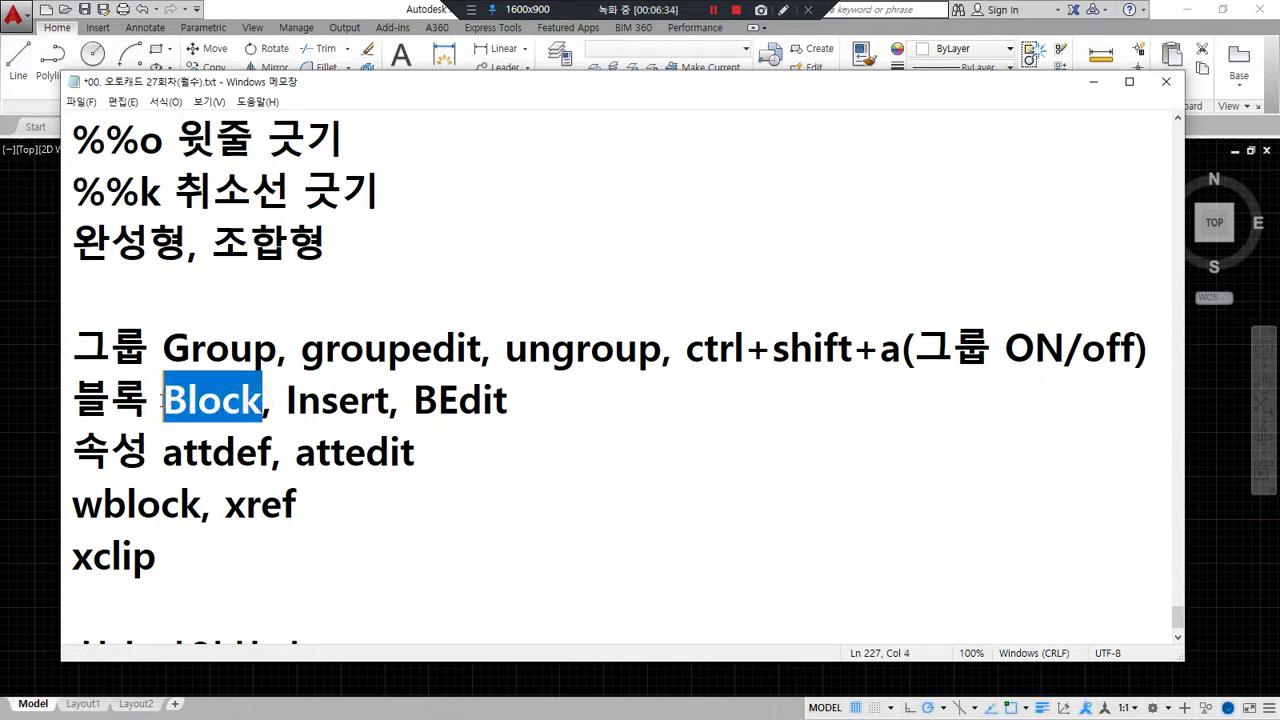
pyautogui.moveTo(577, 83); pyautogui.dragTo(0, 120)
pyautogui.press('Escape')
pyautogui.press('Escape')
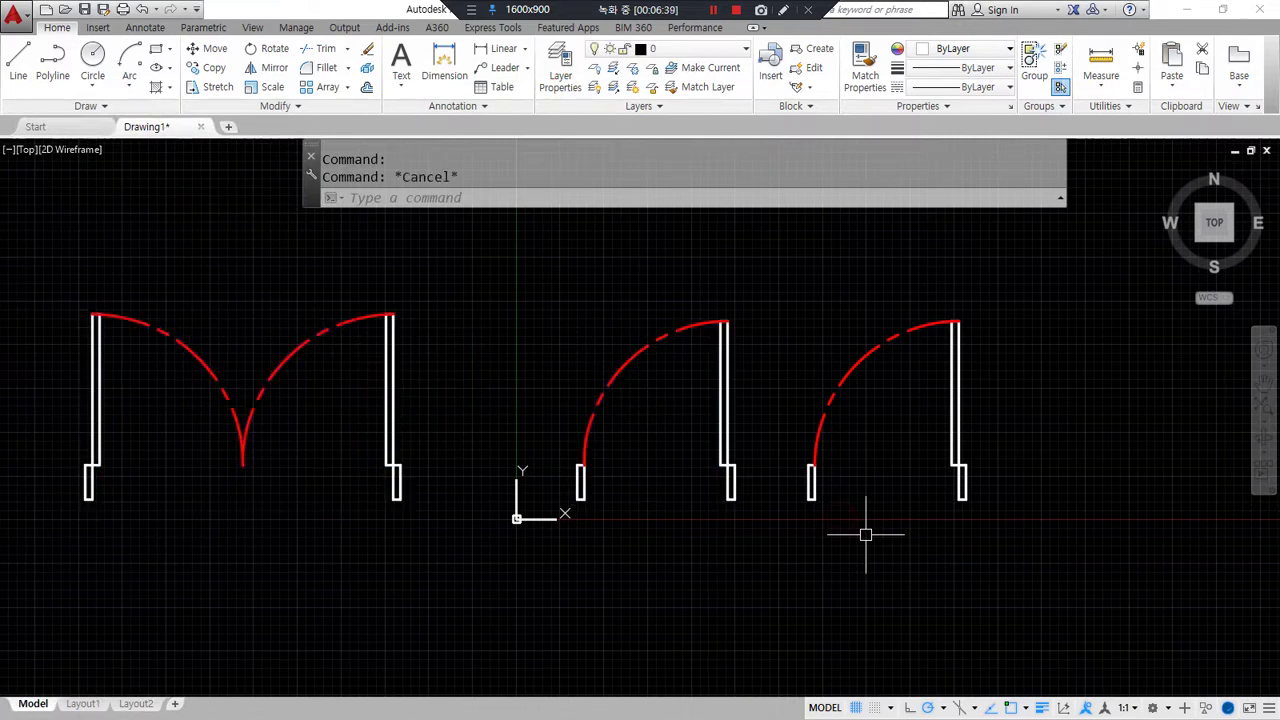
# Step: Start a block definition and pick the lower outer corner of the rightmost door's right jamb as its base point
pyautogui.write('b')
pyautogui.press('Return')
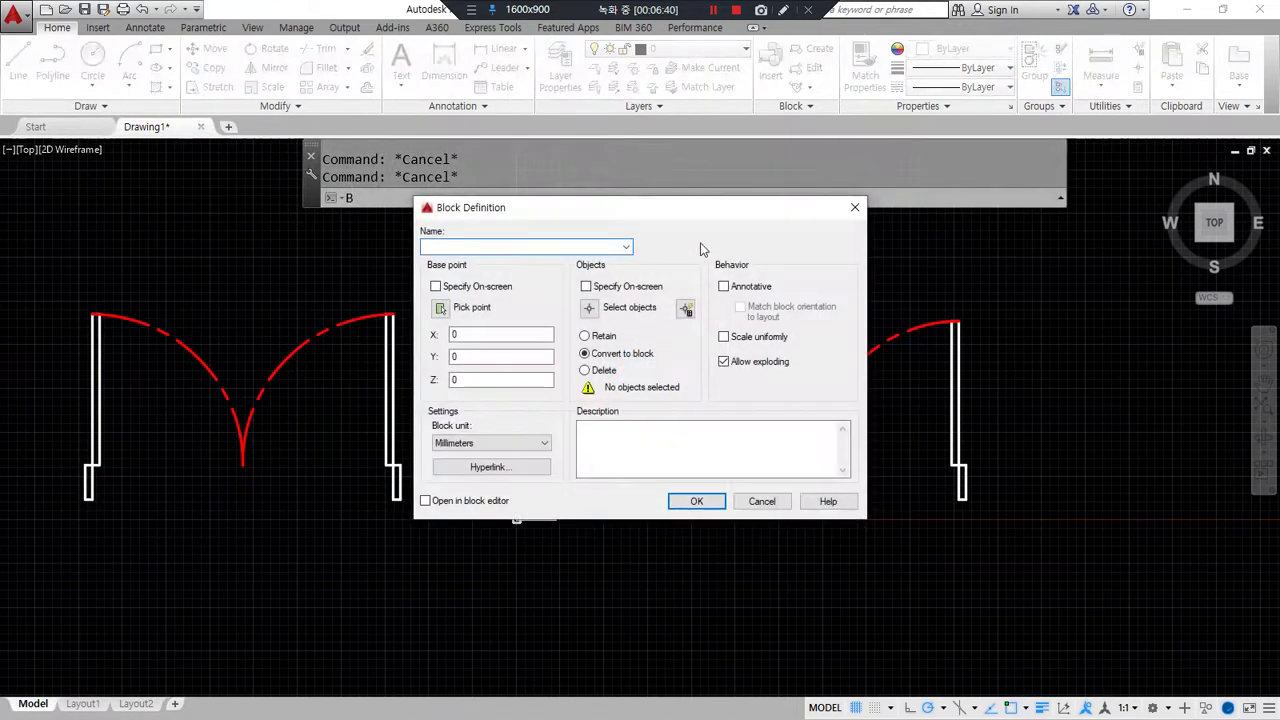
pyautogui.moveTo(630, 205); pyautogui.dragTo(463, 249)
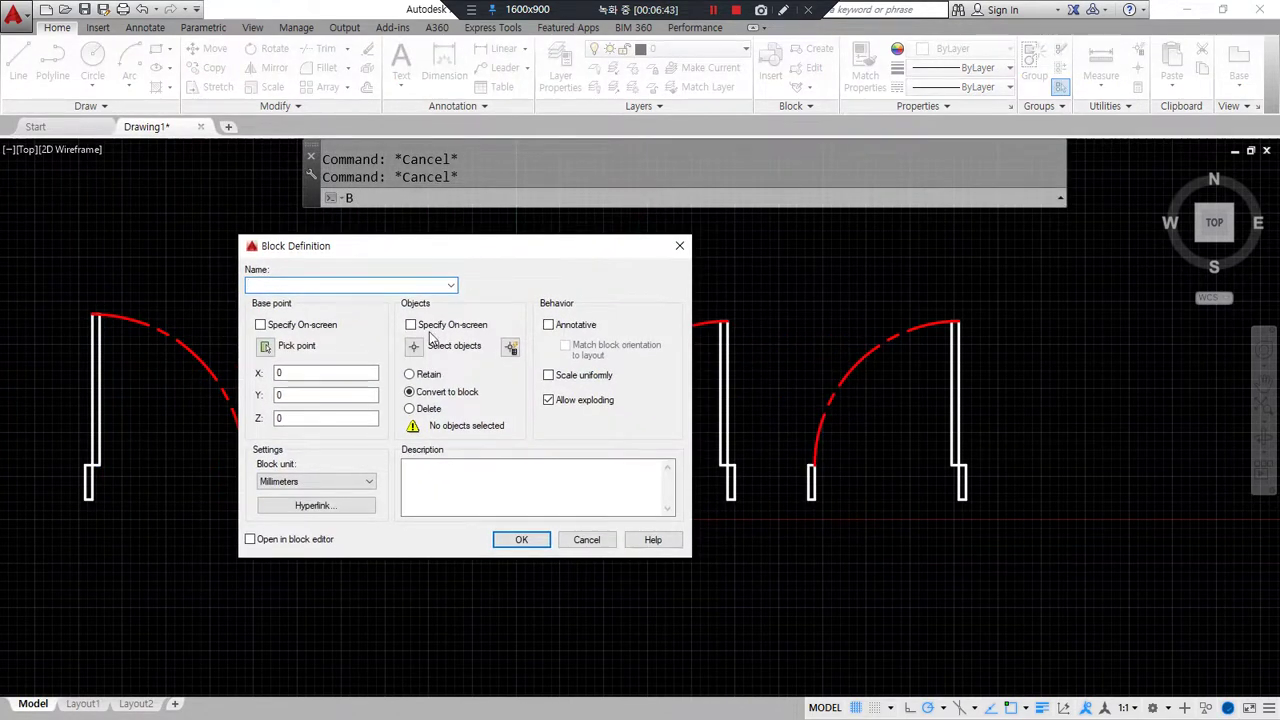
pyautogui.press('super+plus')
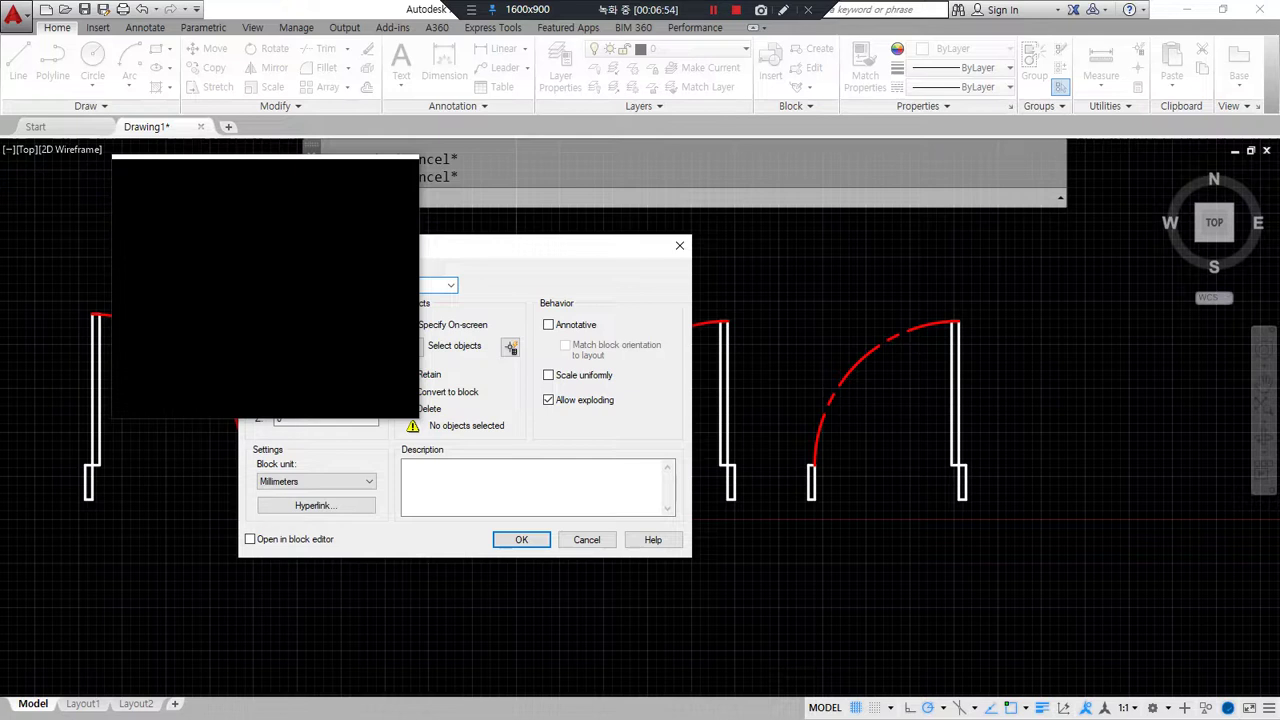
pyautogui.click(261, 354)
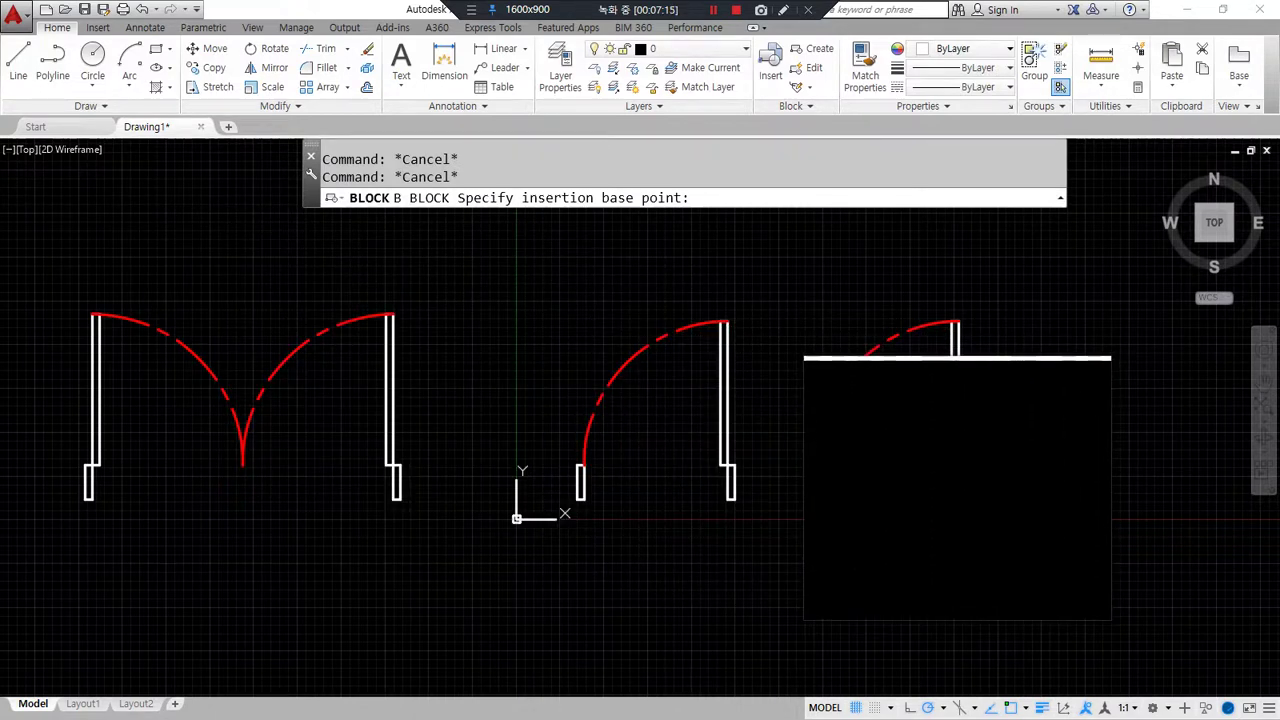
pyautogui.click(963, 499)
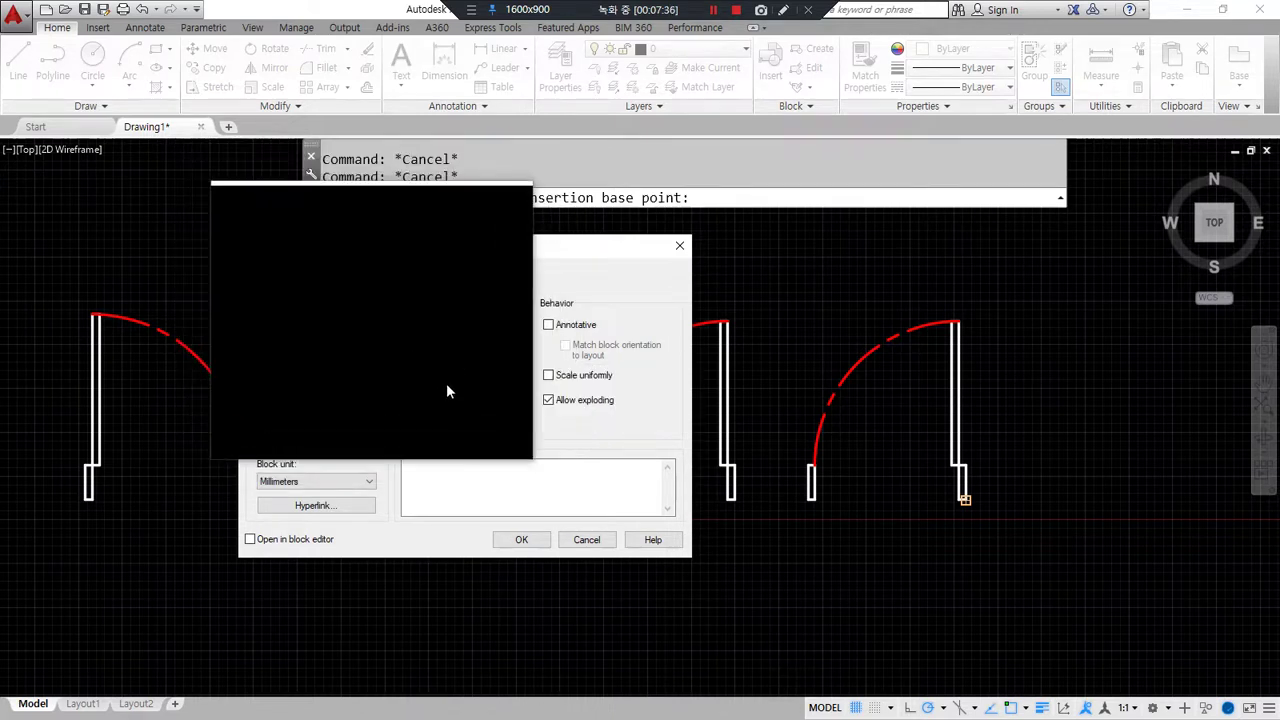
# Step: Select all objects of the rightmost door for the block Door_900 and set the source objects to Delete
pyautogui.click(408, 343)
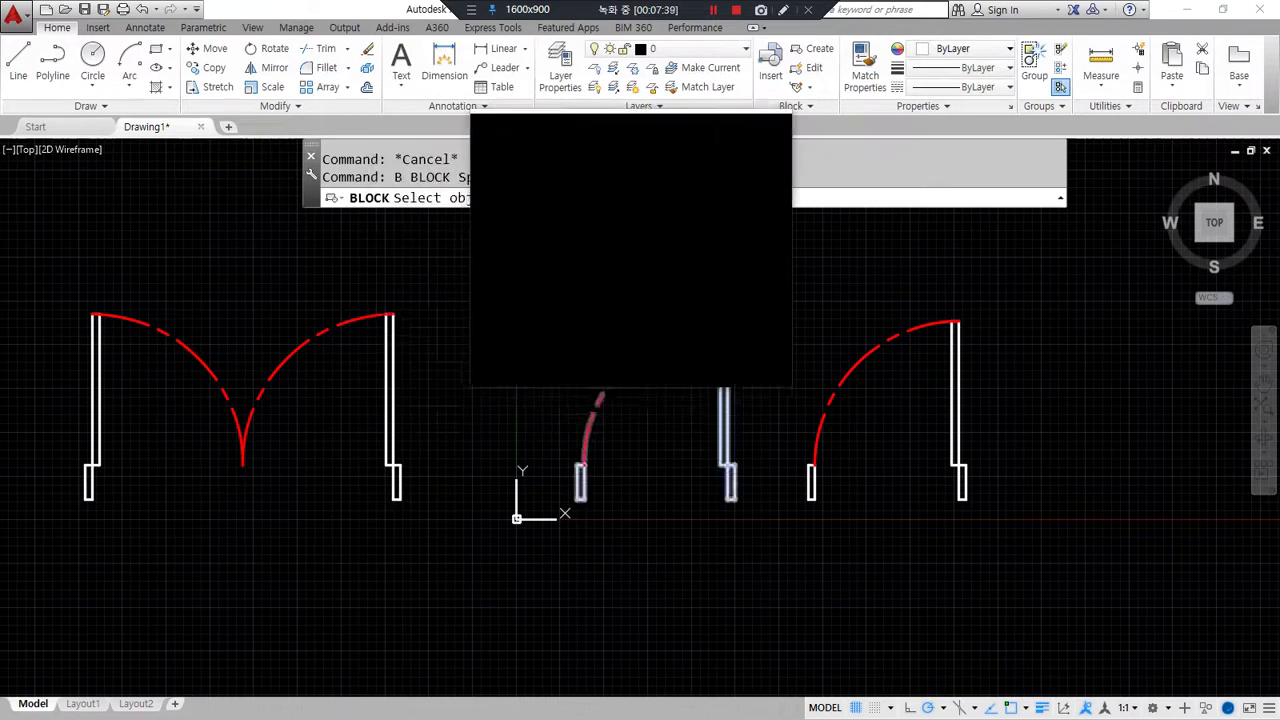
pyautogui.click(772, 275)
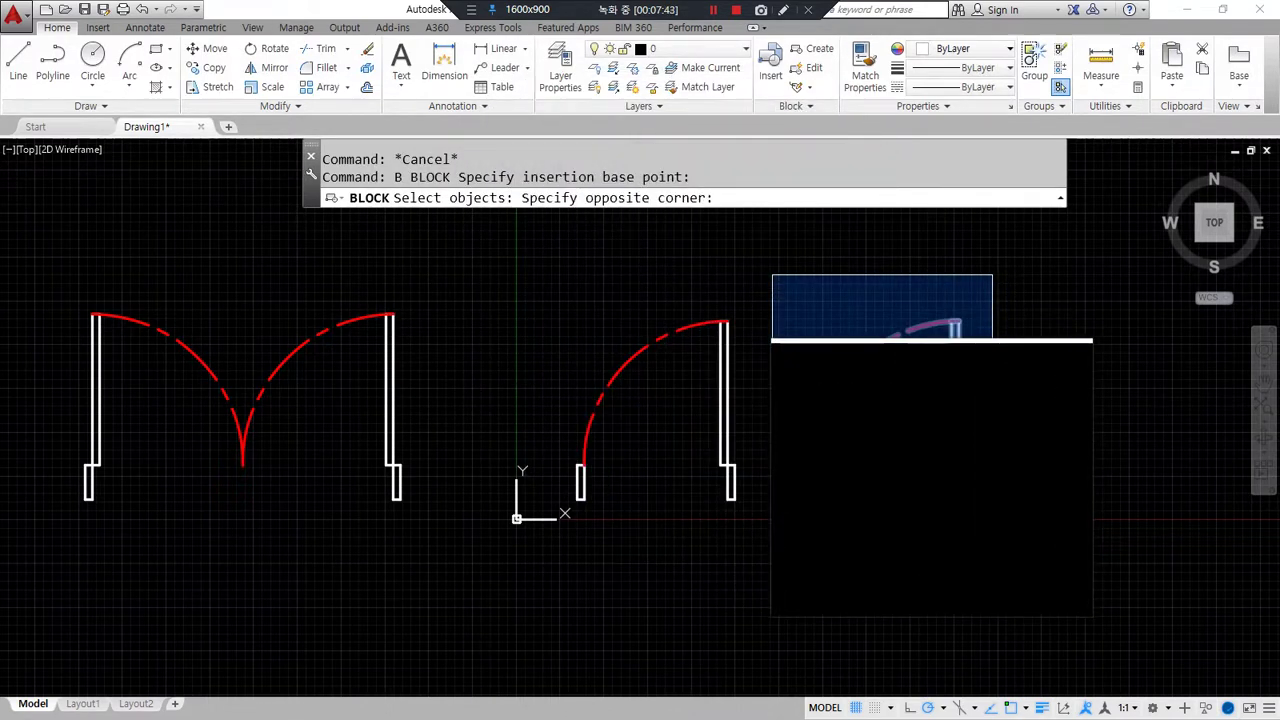
pyautogui.click(1006, 338)
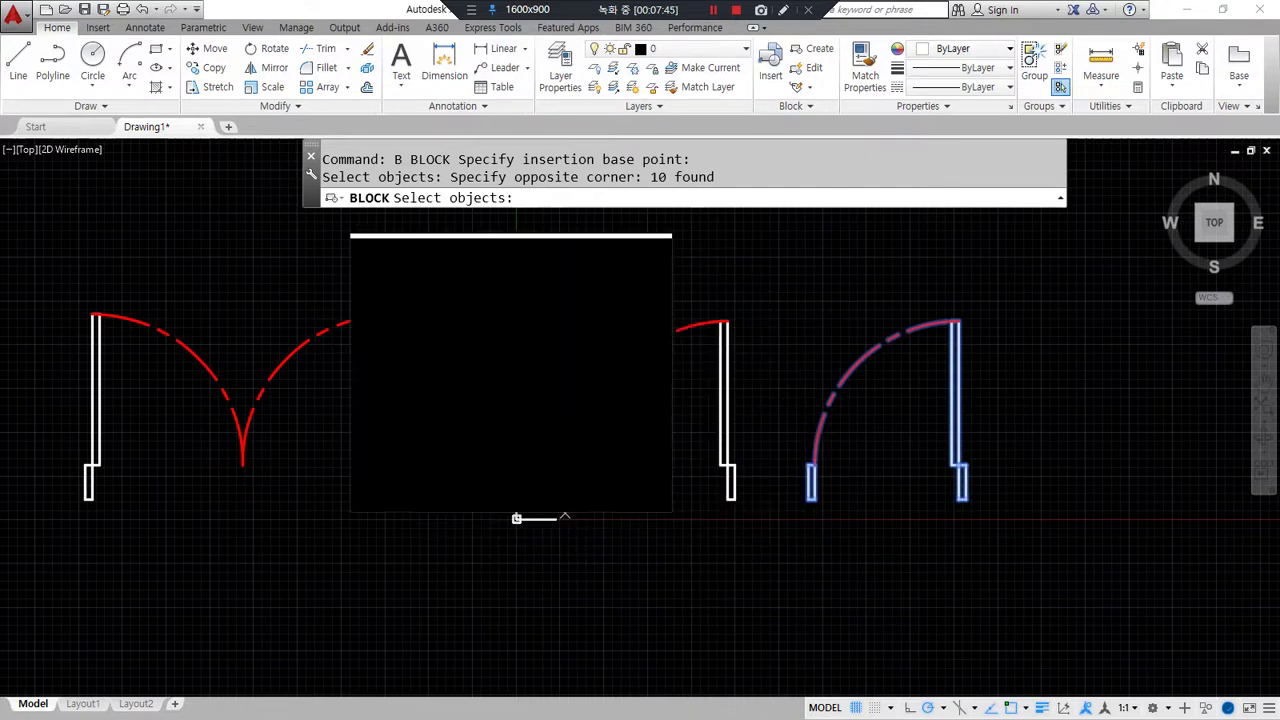
pyautogui.press('Return')
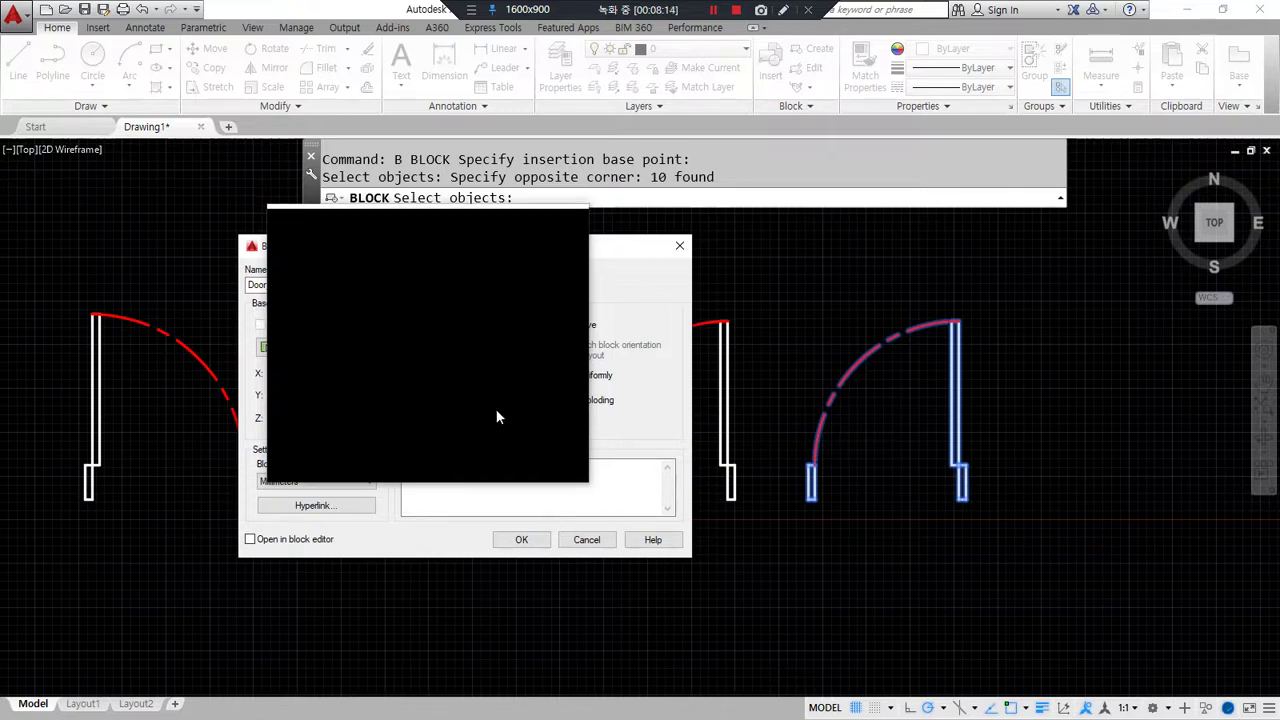
pyautogui.click(411, 406)
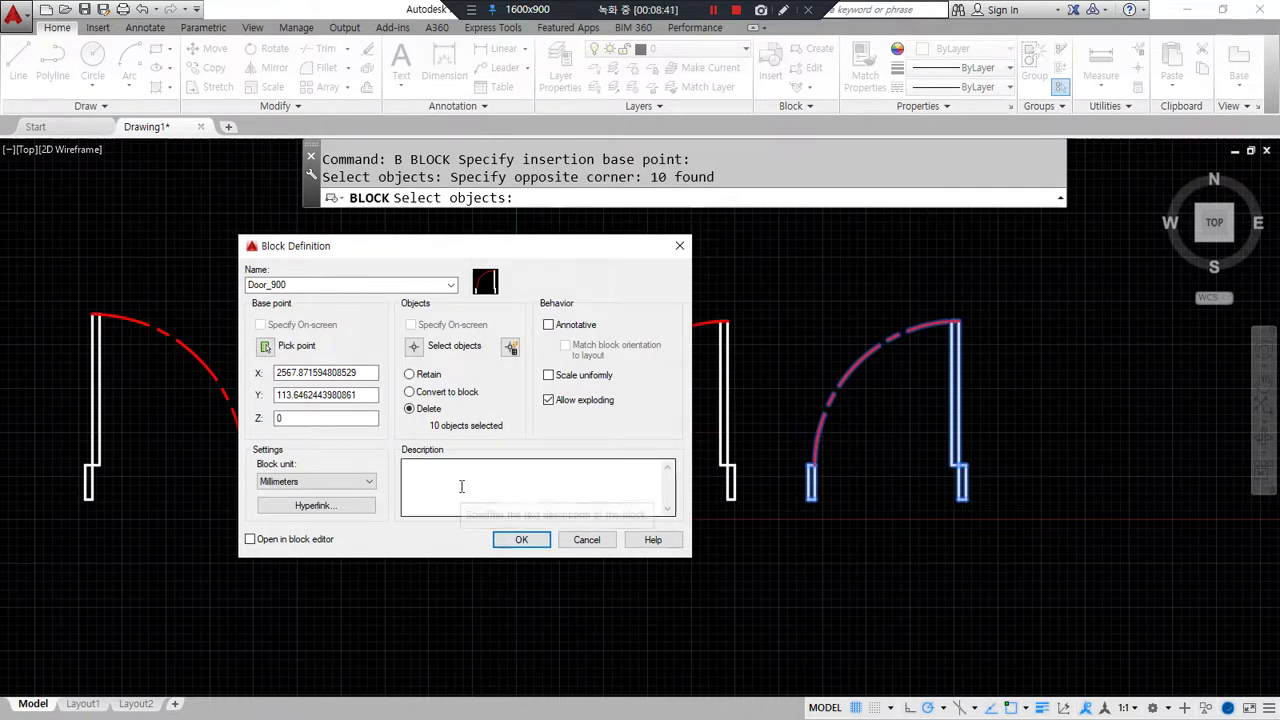
pyautogui.moveTo(405, 527)
pyautogui.mouseDown()
pyautogui.moveTo(440, 447)
pyautogui.moveTo(672, 465)
pyautogui.moveTo(436, 519)
pyautogui.mouseUp()
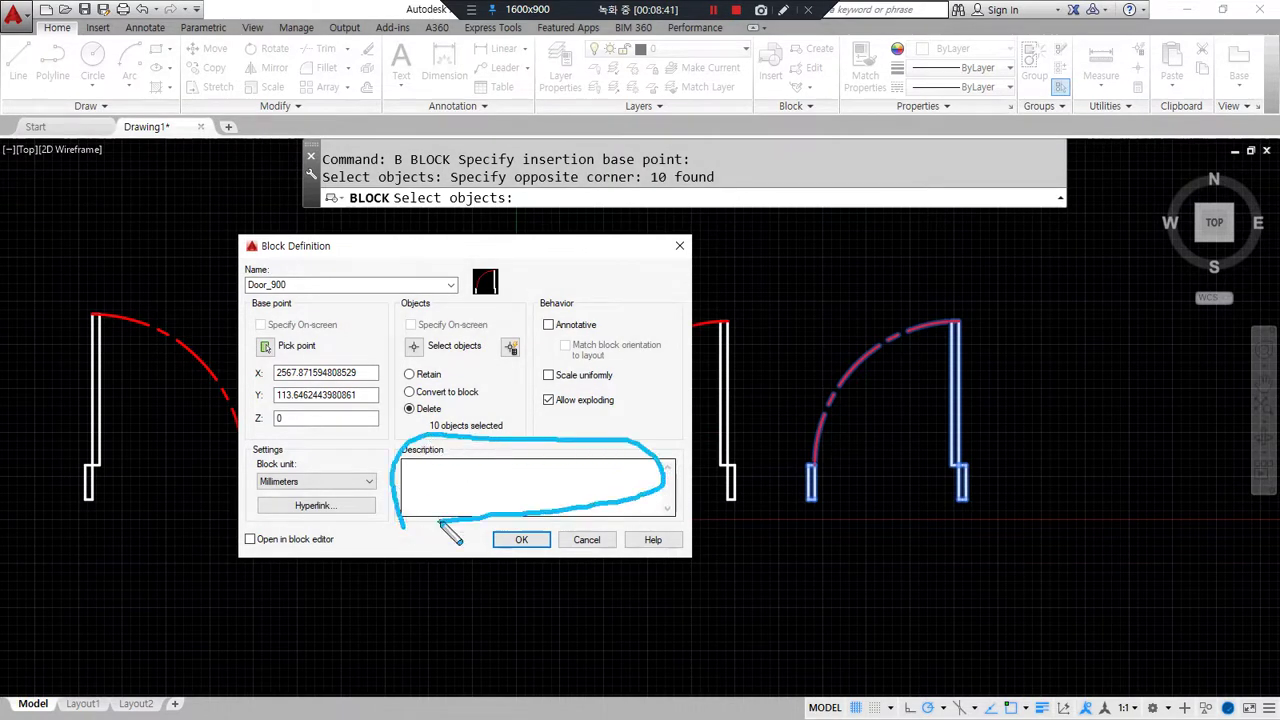
pyautogui.moveTo(505, 312)
pyautogui.mouseDown()
pyautogui.moveTo(510, 257)
pyautogui.moveTo(512, 410)
pyautogui.moveTo(500, 428)
pyautogui.moveTo(553, 403)
pyautogui.mouseUp()
pyautogui.click(548, 399)
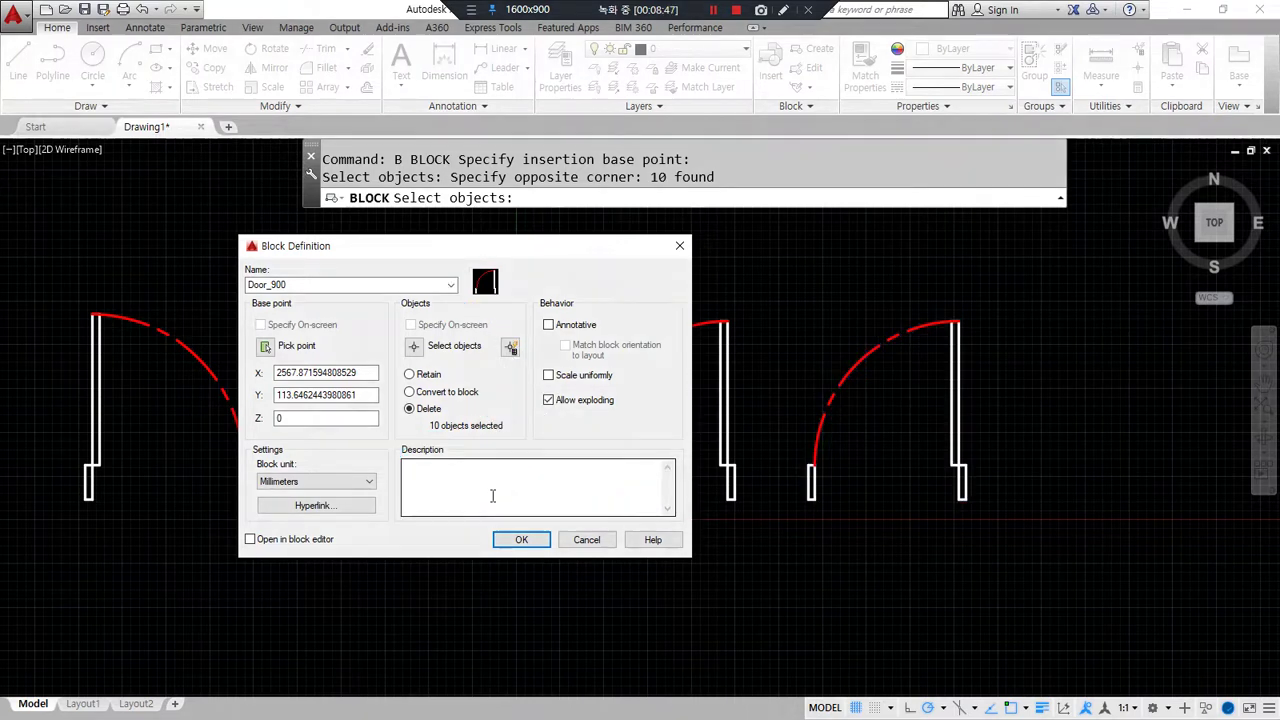
# Step: Enter the description "여닫이문 900mm" for Door_900 and create the block
pyautogui.click(473, 493)
pyautogui.write('du')
pyautogui.press('BackSpace')
pyautogui.press('BackSpace')
pyautogui.press('Hangul')
pyautogui.write('여닫')
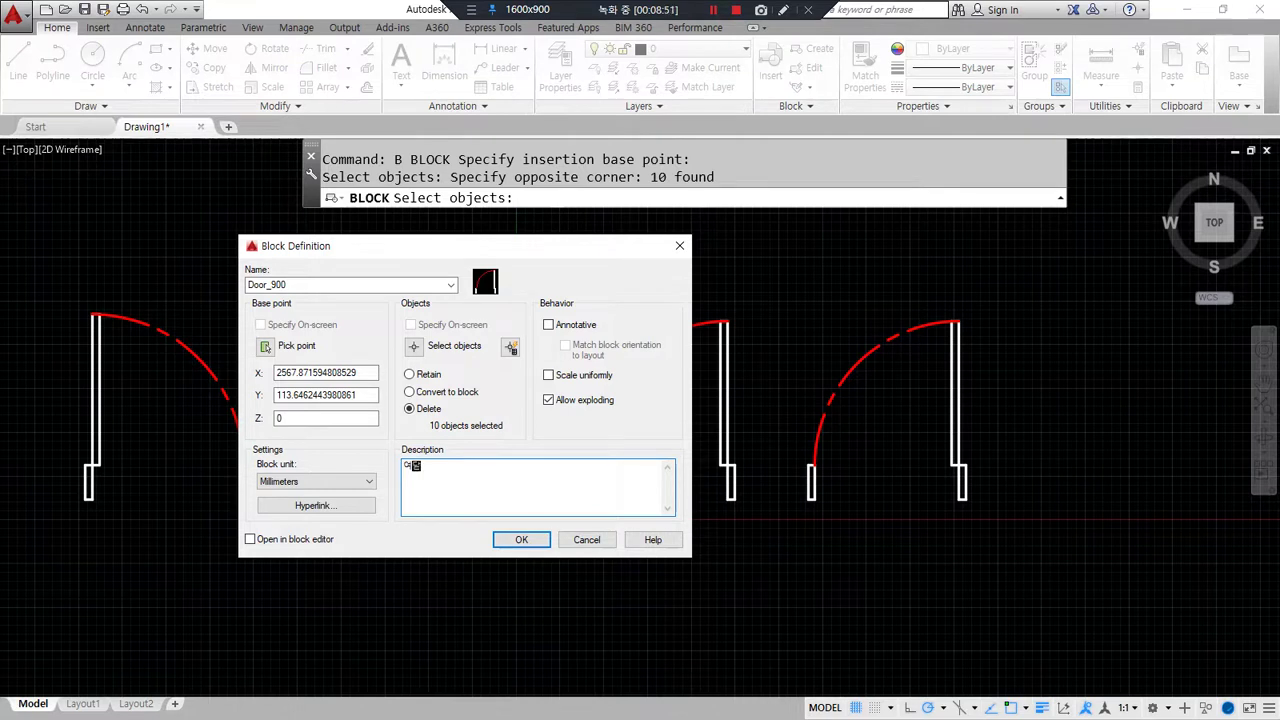
pyautogui.write('이문 900mm')
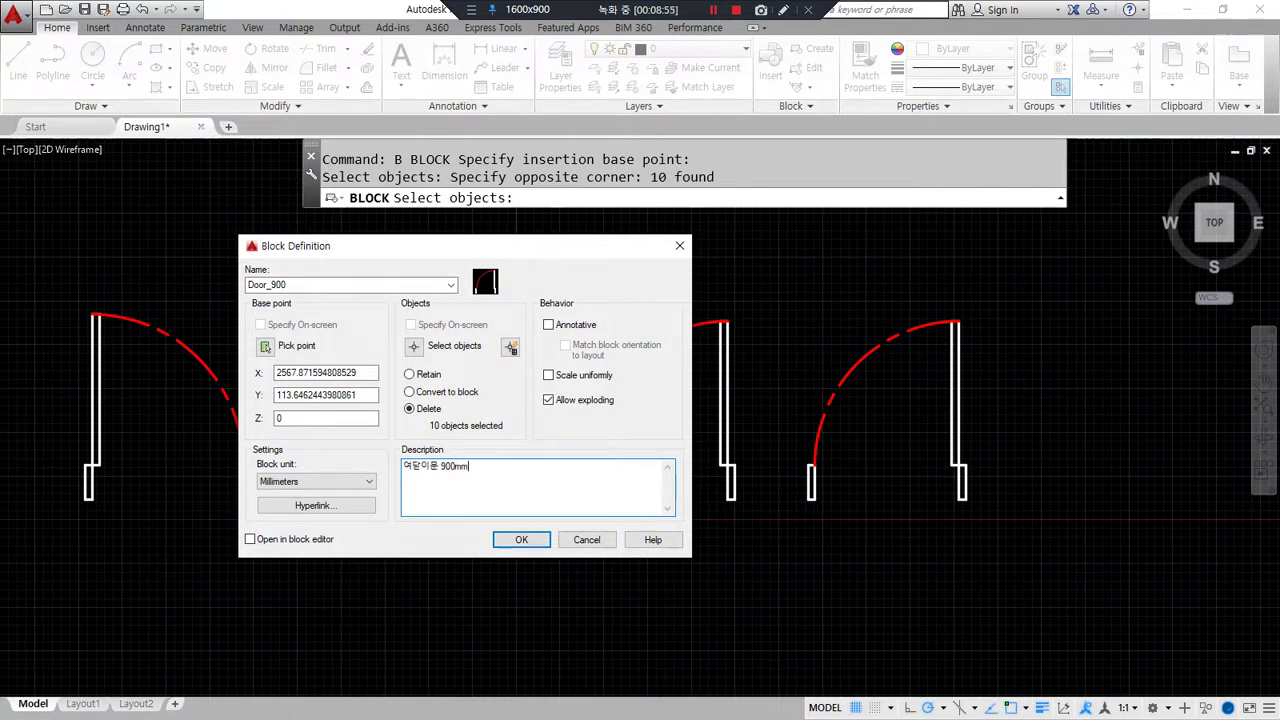
pyautogui.click(530, 540)
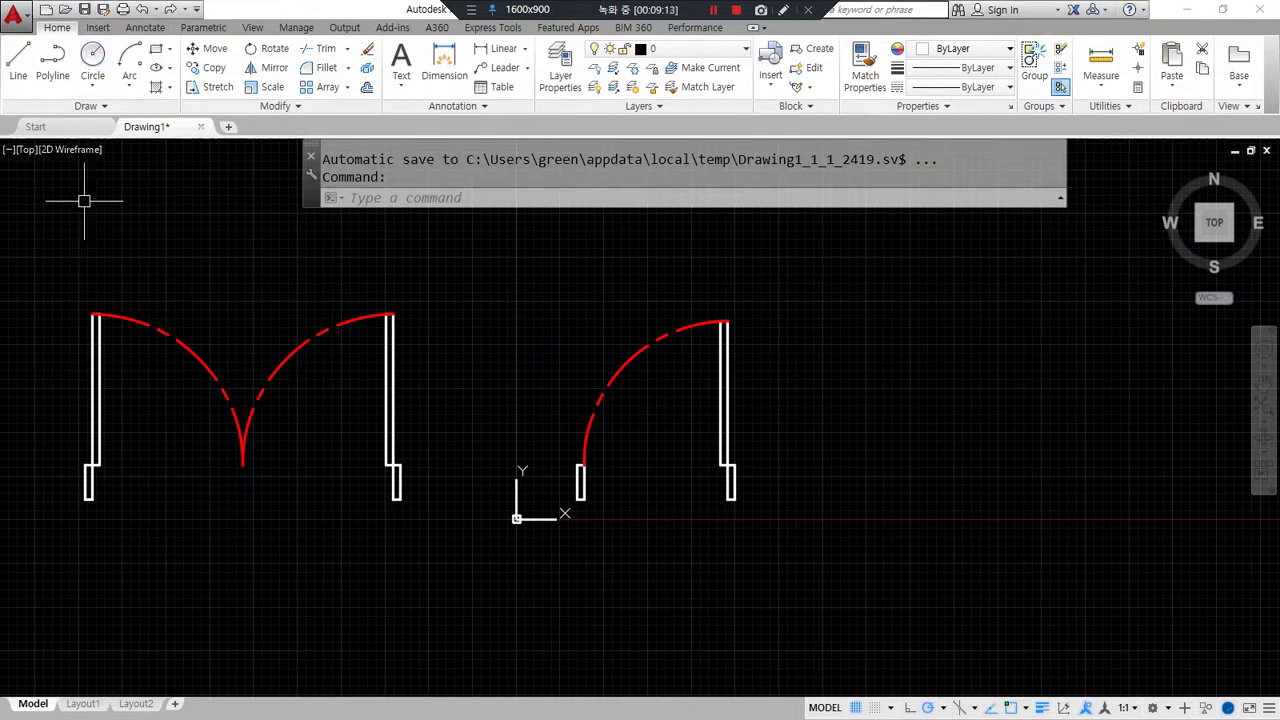
# Step: Examine the Create Block and Write Block options and an empty Block Definition, then cancel it
pyautogui.click(97, 27)
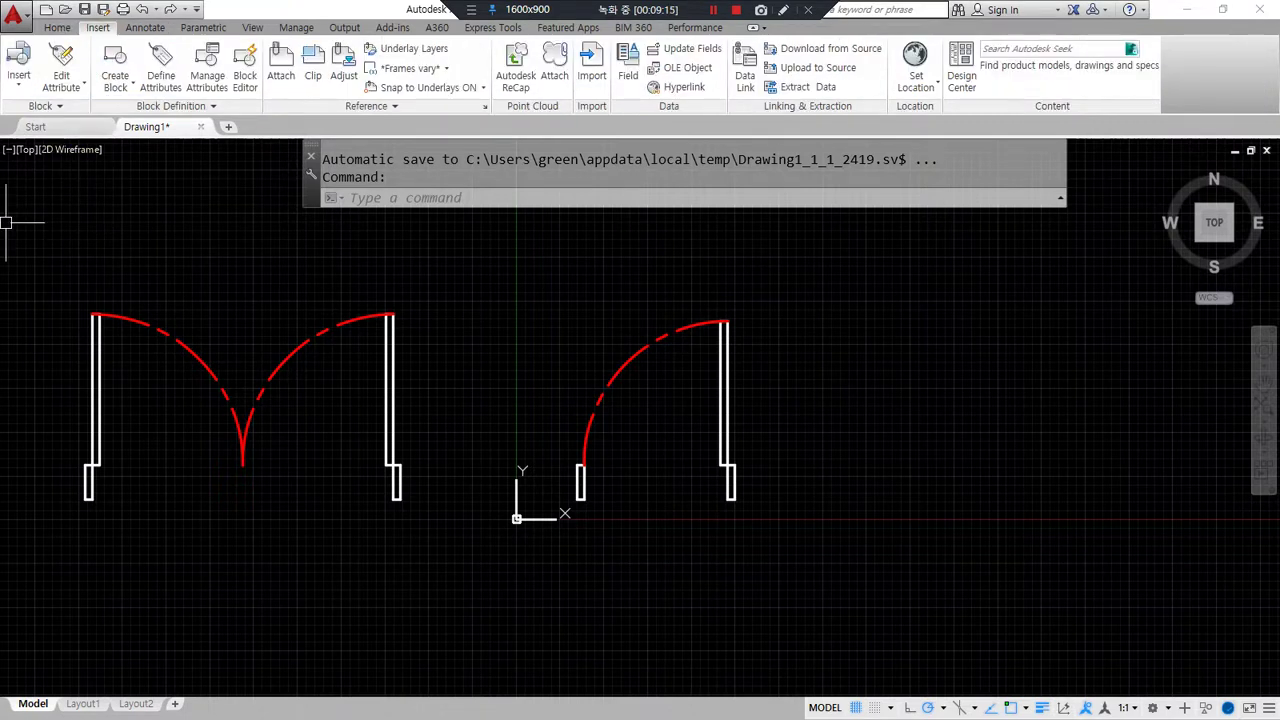
pyautogui.moveTo(0, 172); pyautogui.dragTo(466, 153)
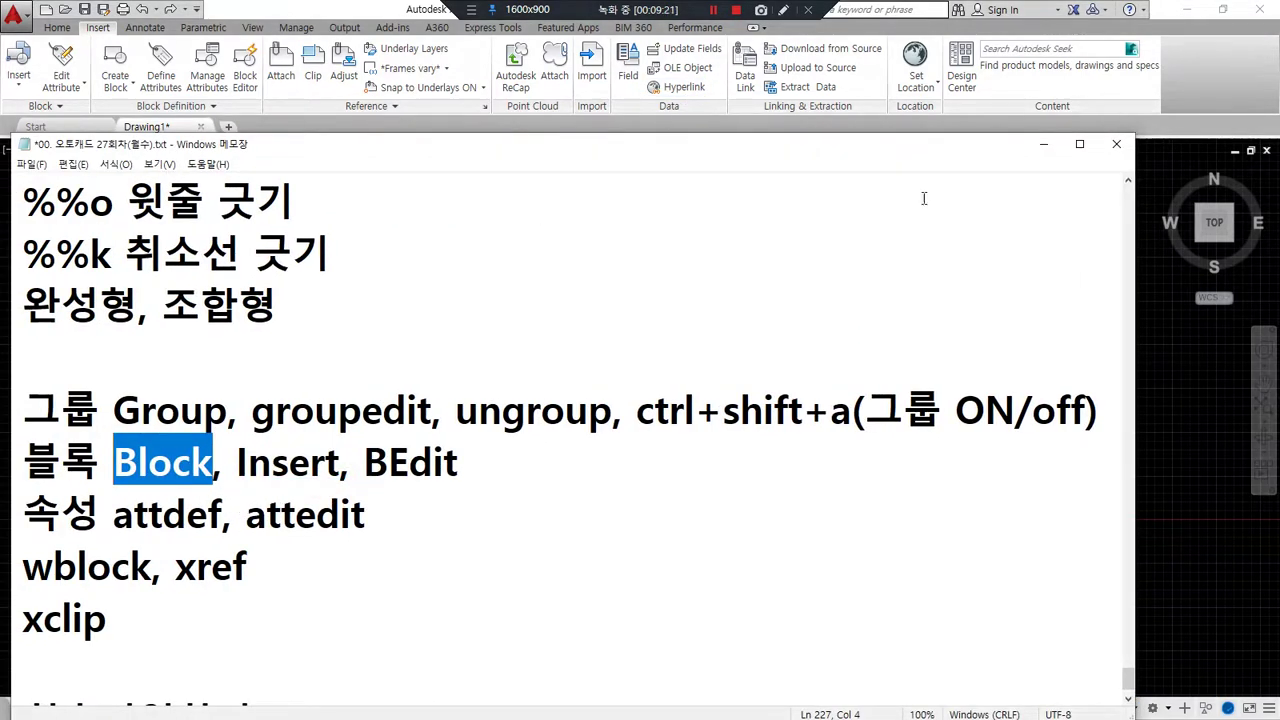
pyautogui.click(1223, 449)
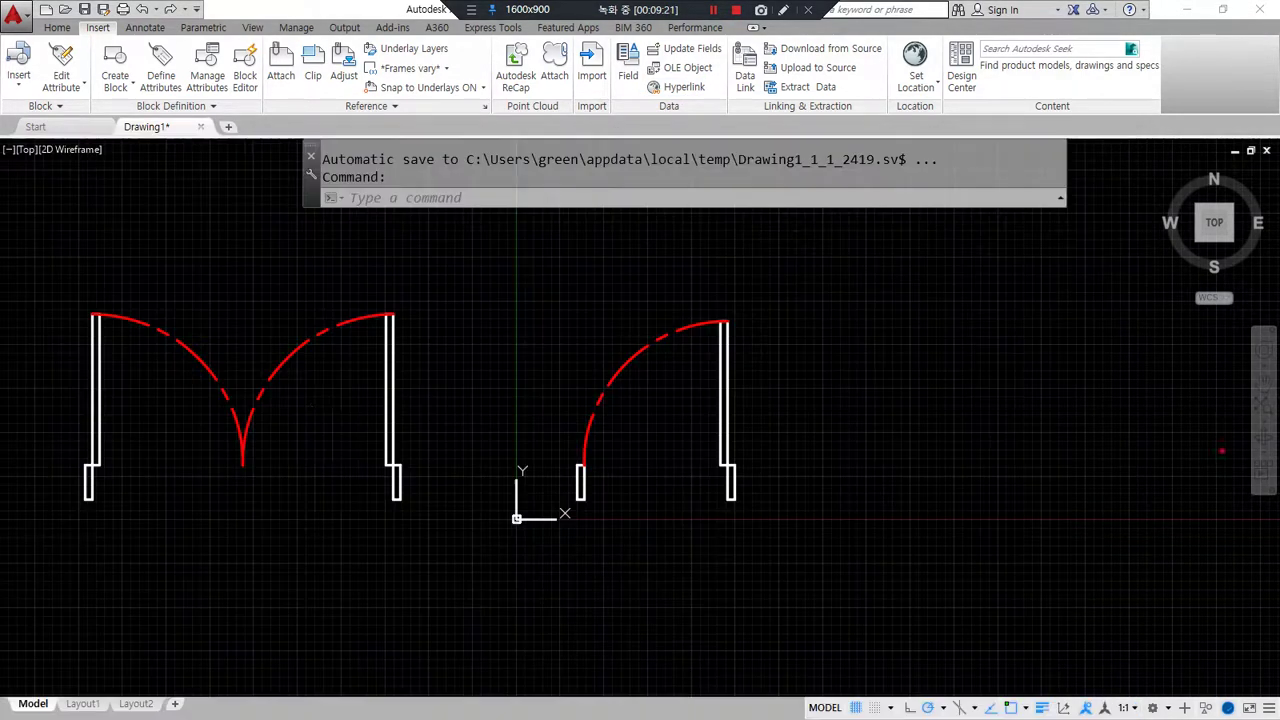
pyautogui.click(104, 24)
pyautogui.moveTo(118, 112)
pyautogui.mouseDown()
pyautogui.moveTo(122, 37)
pyautogui.moveTo(98, 97)
pyautogui.moveTo(144, 56)
pyautogui.mouseUp()
pyautogui.press('Escape')
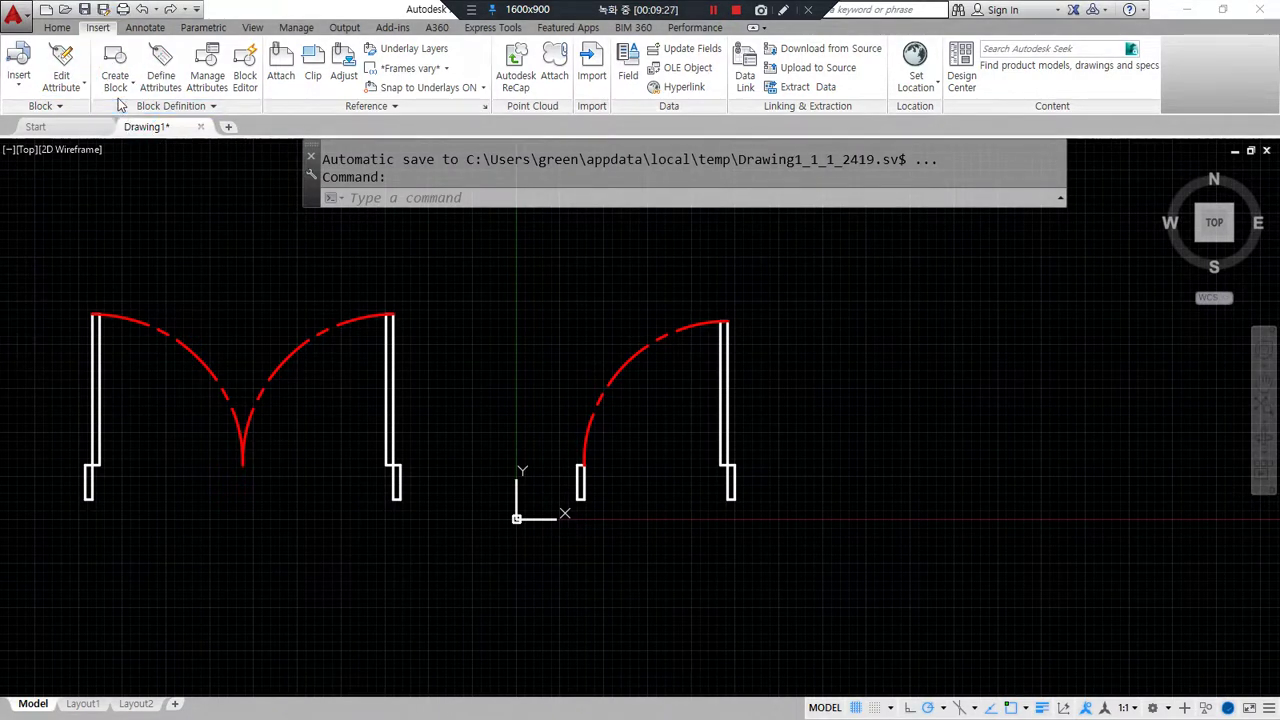
pyautogui.click(118, 84)
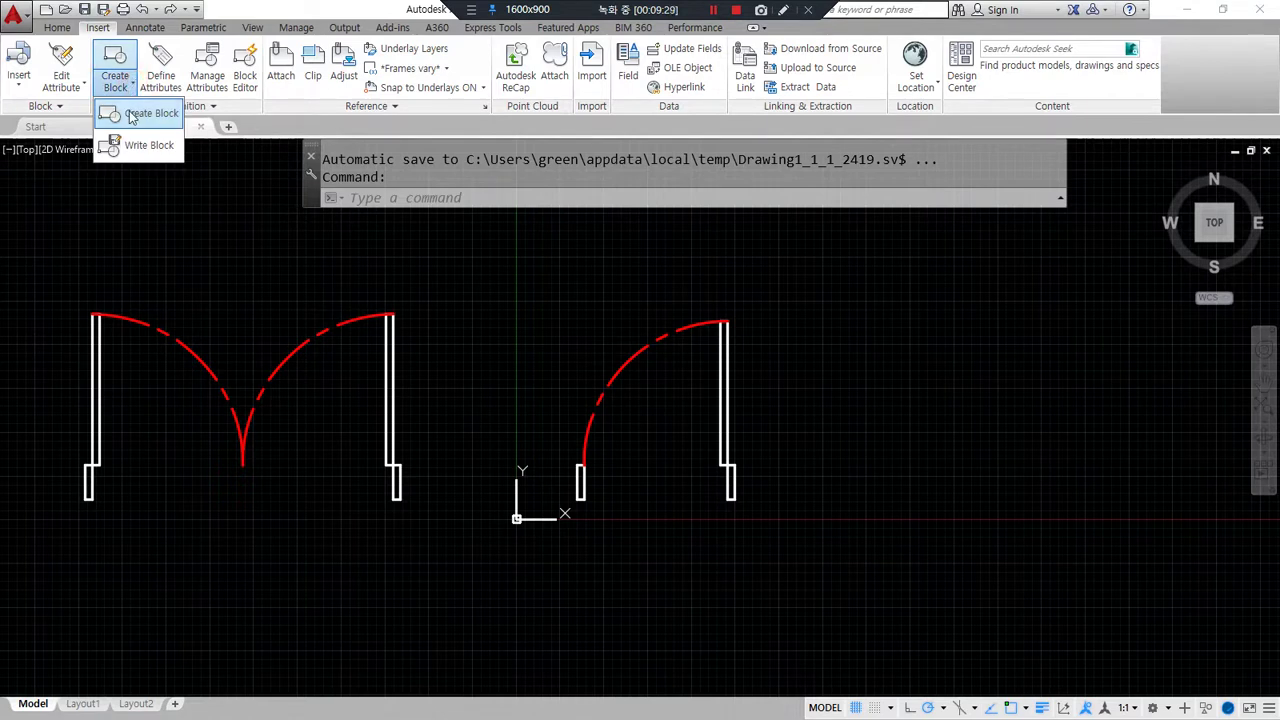
pyautogui.click(131, 117)
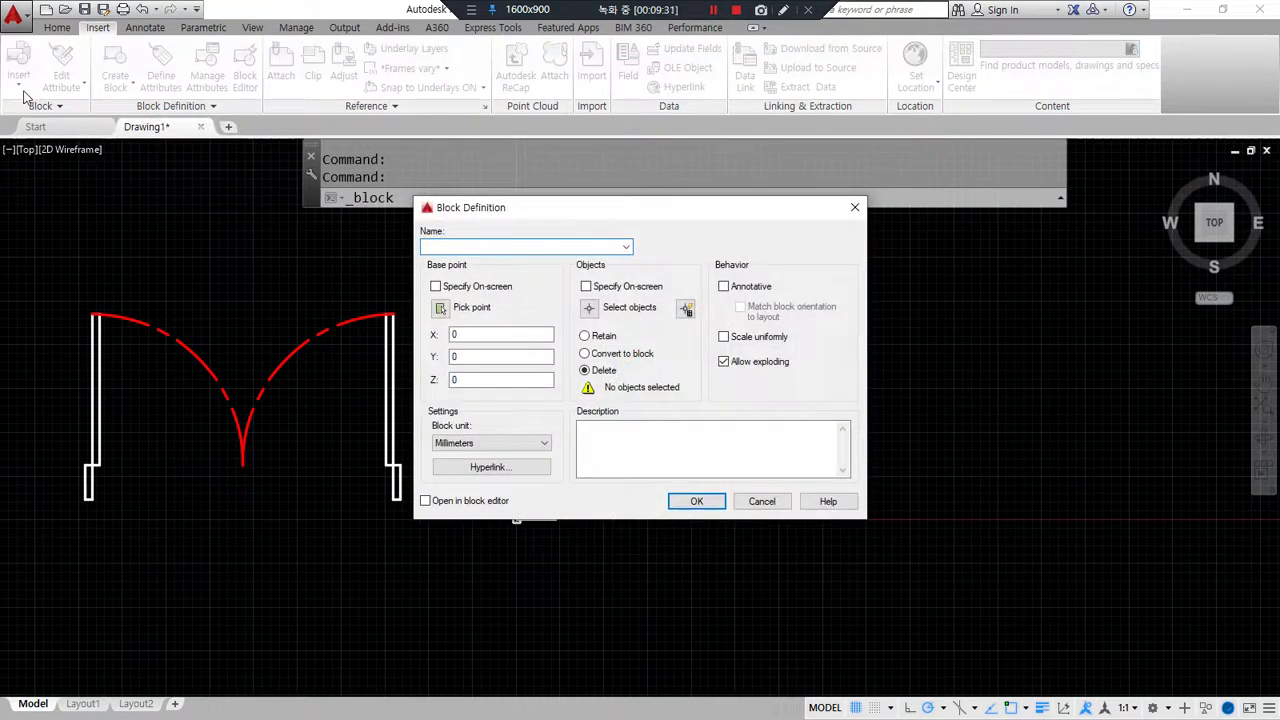
pyautogui.press('Escape')
# Step: Insert the Door_900 block from the block gallery, placing it beside the remaining single door
pyautogui.click(18, 68)
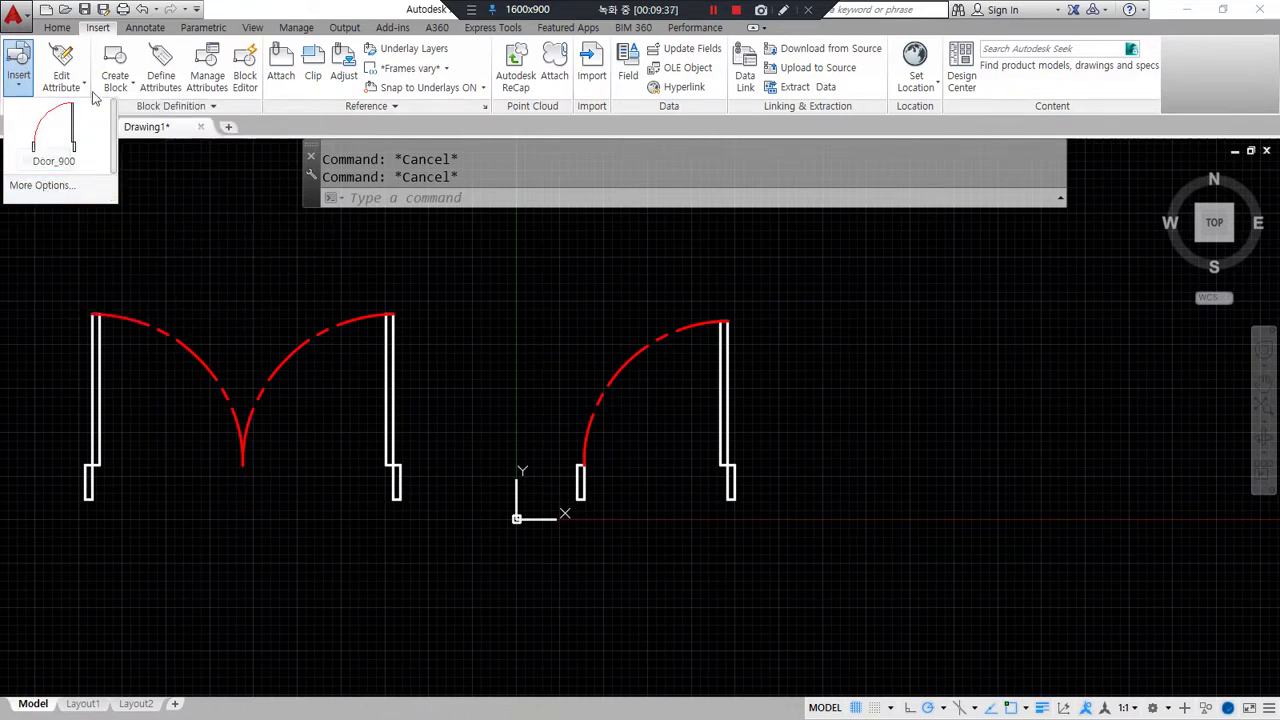
pyautogui.click(56, 148)
pyautogui.click(1013, 505)
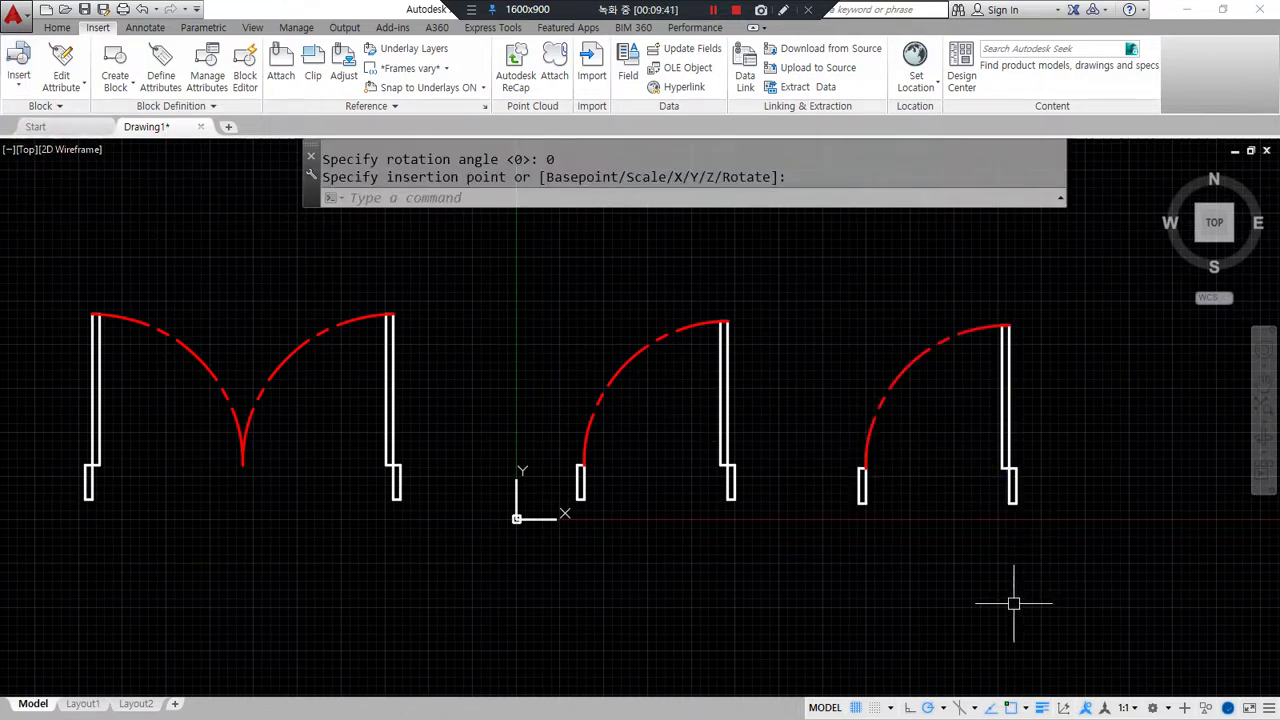
# Step: Insert another Door_900 at uniform scale 1 in the empty area right of the row, rotated a quarter turn clockwise
pyautogui.scroll(-2, 672, 373)
pyautogui.moveTo(762, 372); pyautogui.dragTo(533, 409, button='middle')
pyautogui.write('i')
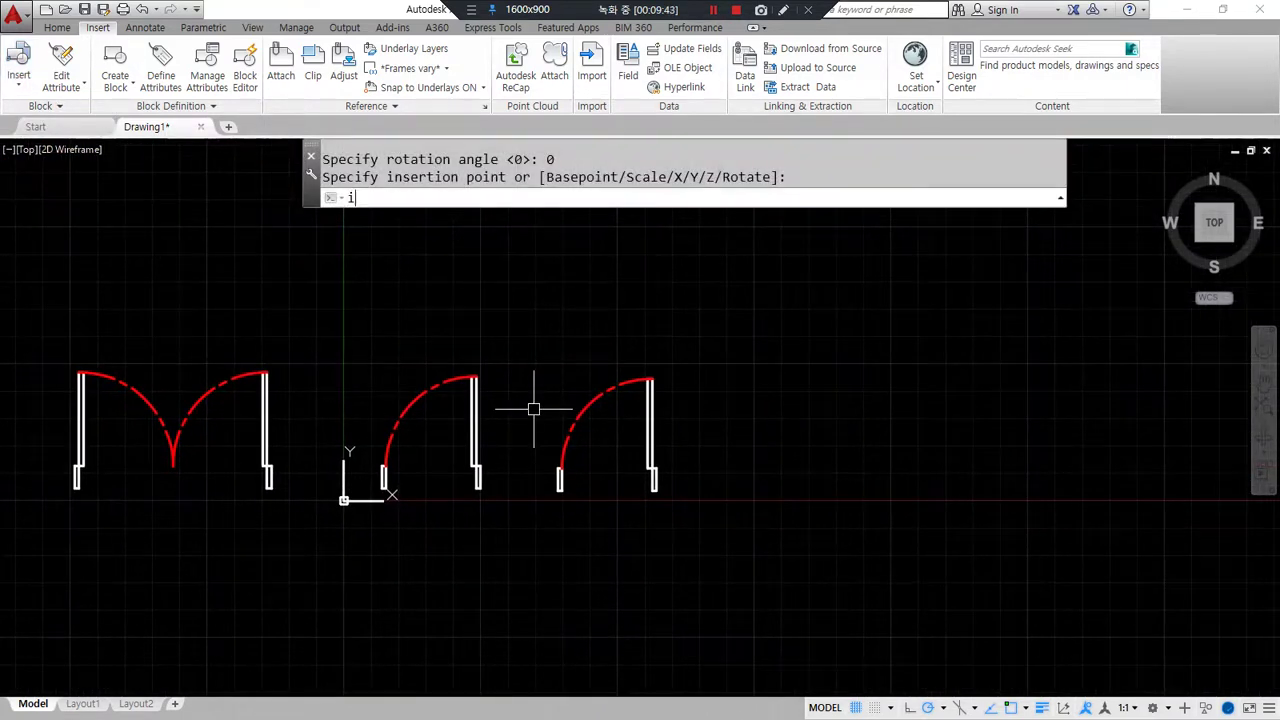
pyautogui.press('Return')
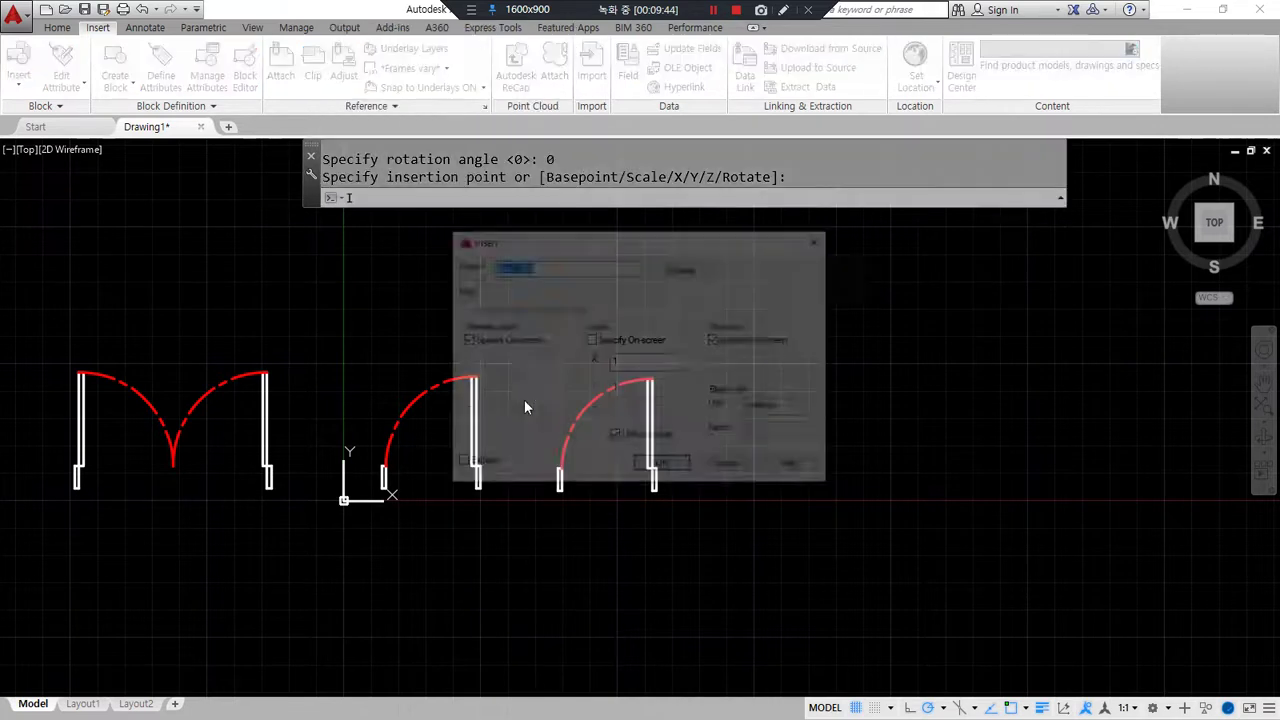
pyautogui.click(641, 267)
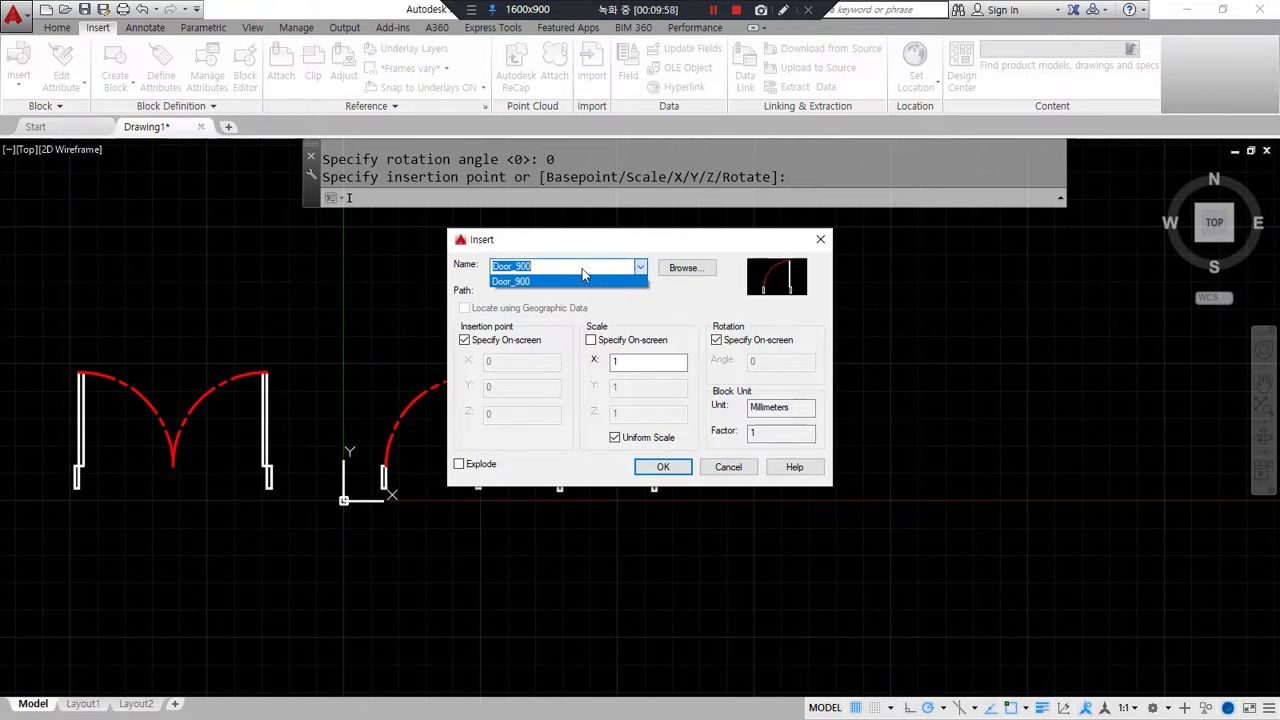
pyautogui.press('super+plus')
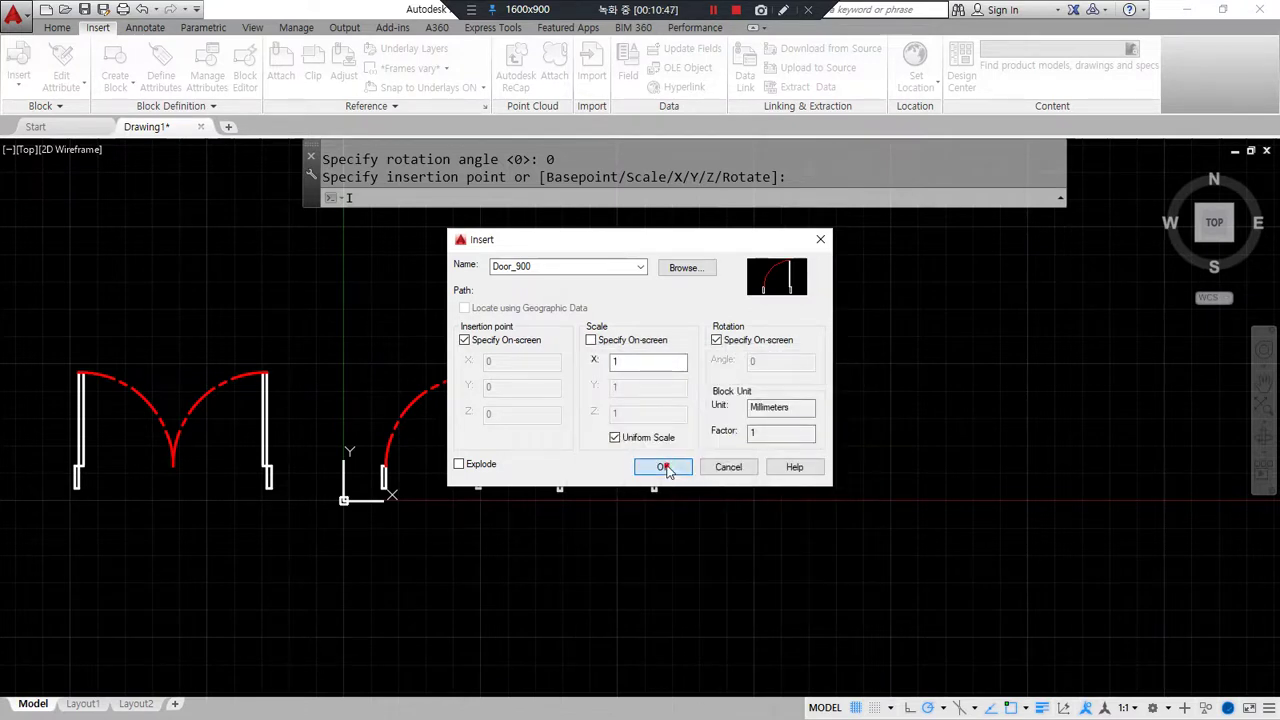
pyautogui.click(666, 468)
pyautogui.click(872, 393)
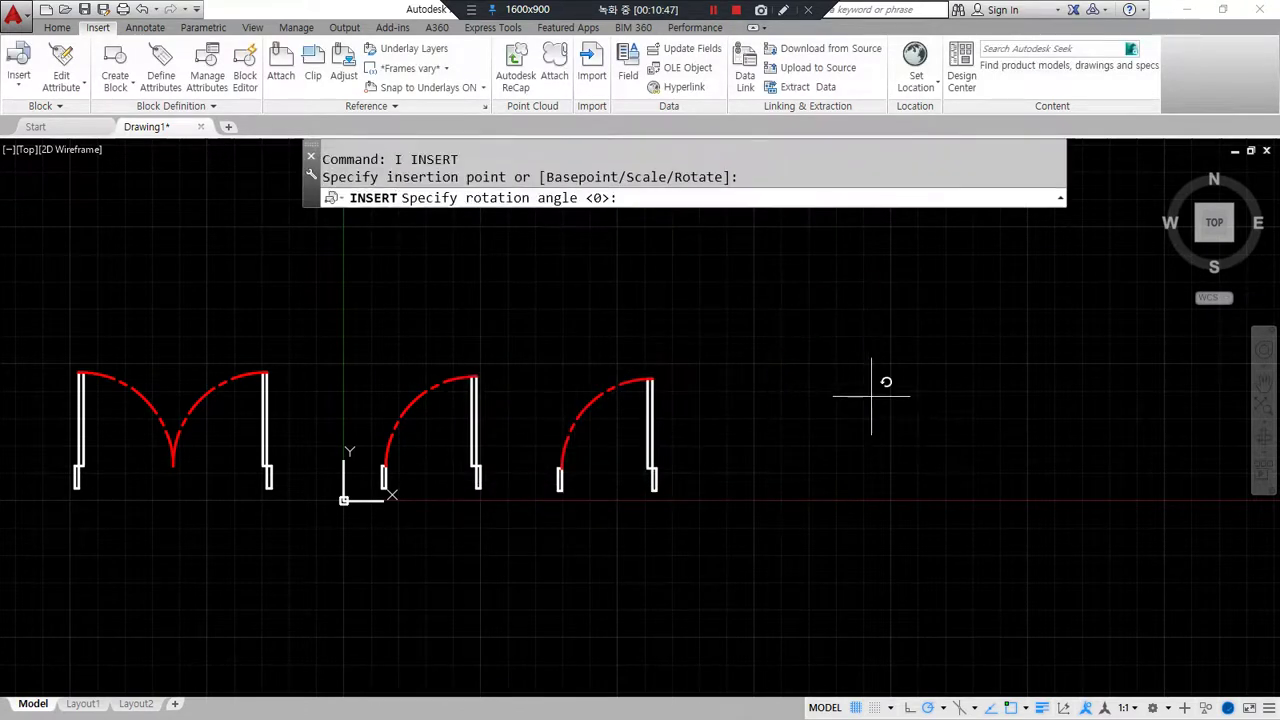
pyautogui.click(877, 466)
# Step: Insert another Door_900 with its base point above the first inserted door block, rotated a quarter turn counterclockwise
pyautogui.press('space')
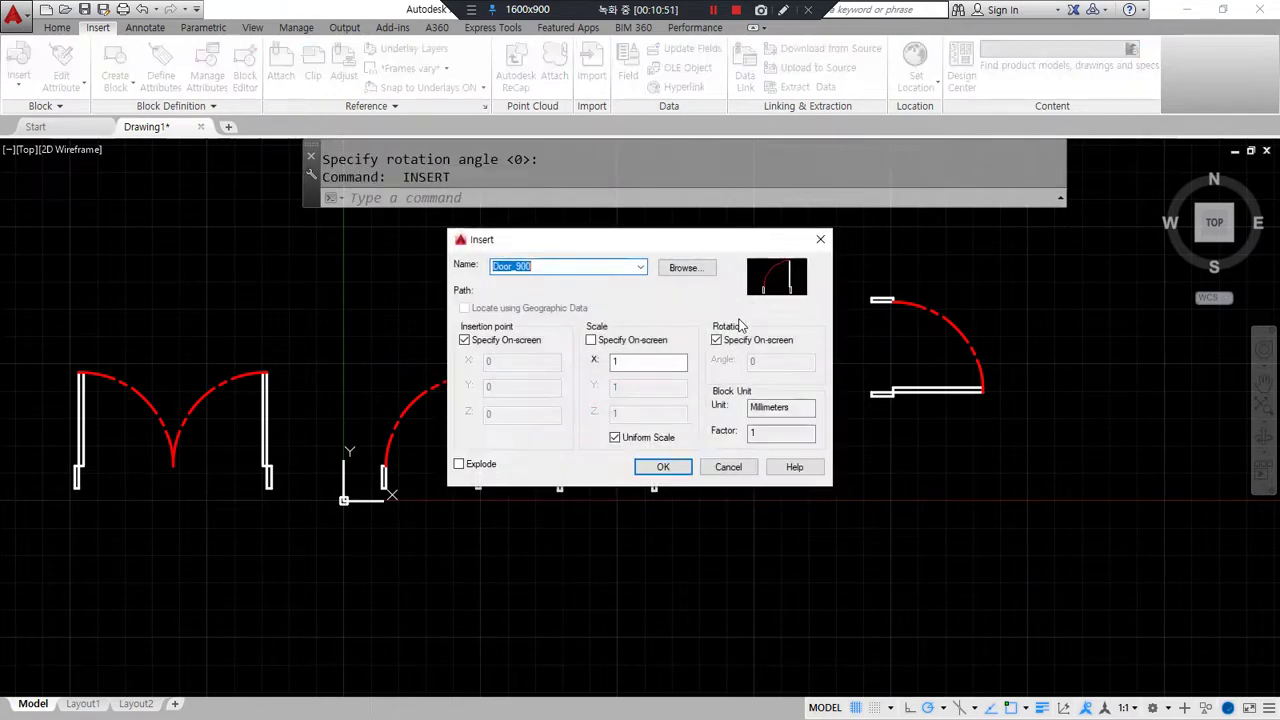
pyautogui.click(668, 469)
pyautogui.click(650, 328)
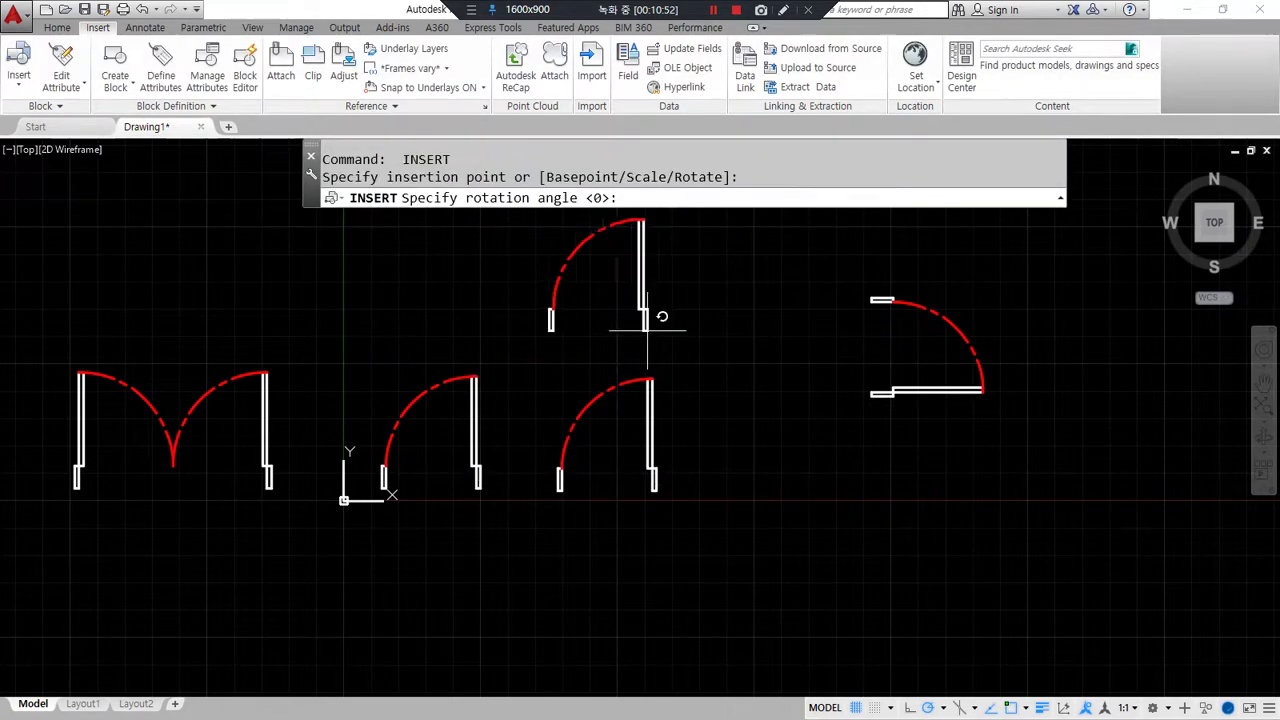
pyautogui.click(650, 277)
# Step: Insert another Door_900 at uniform scale 1 below the clockwise-rotated copy, rotated a half turn
pyautogui.press('space')
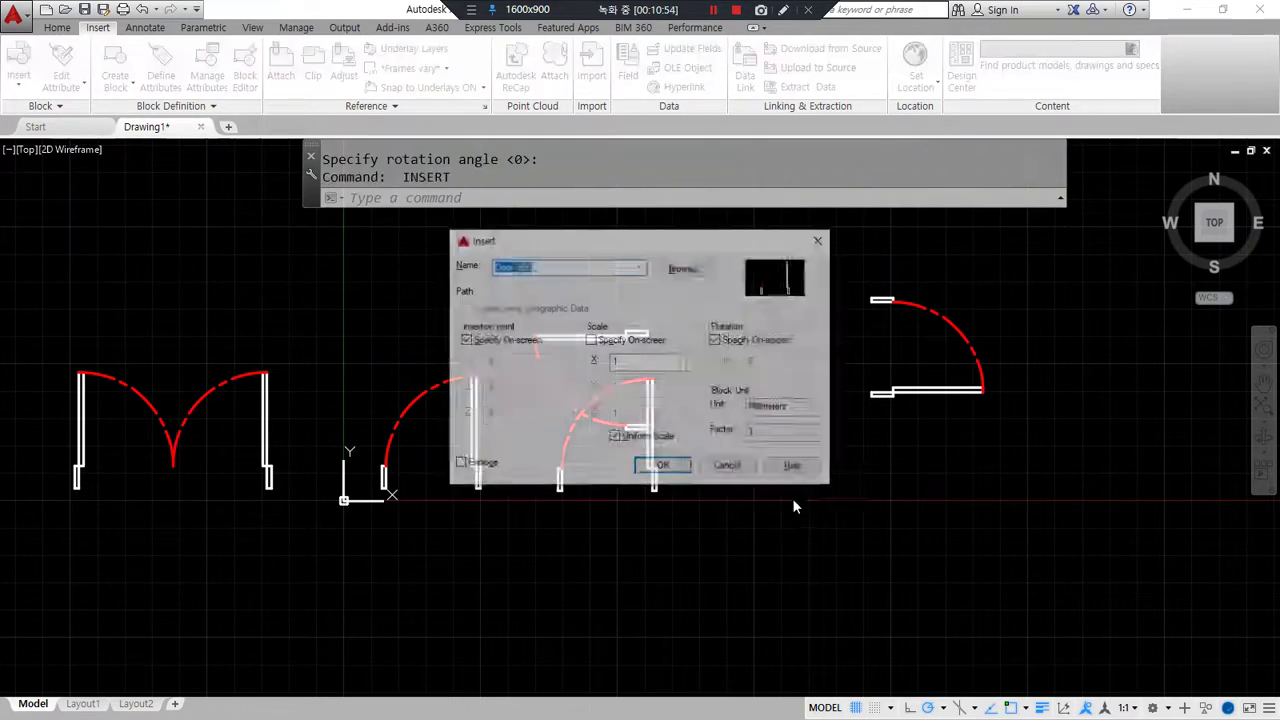
pyautogui.click(663, 467)
pyautogui.click(848, 494)
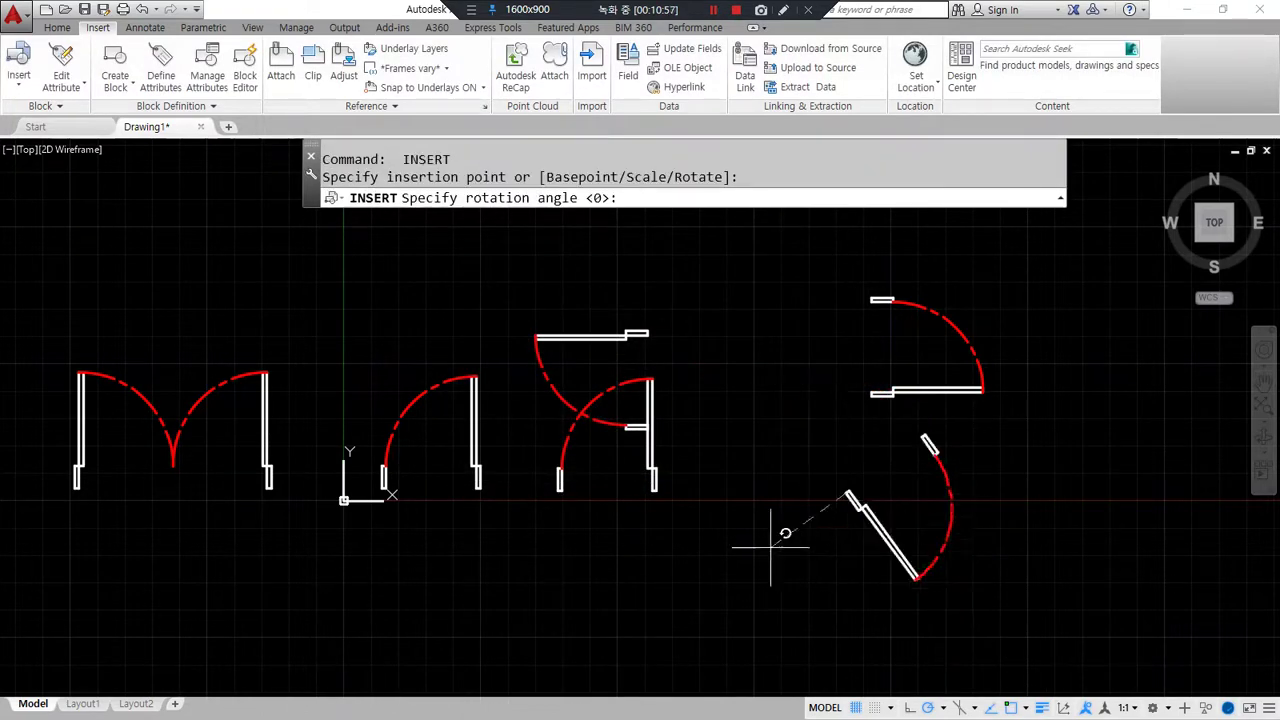
pyautogui.click(746, 482)
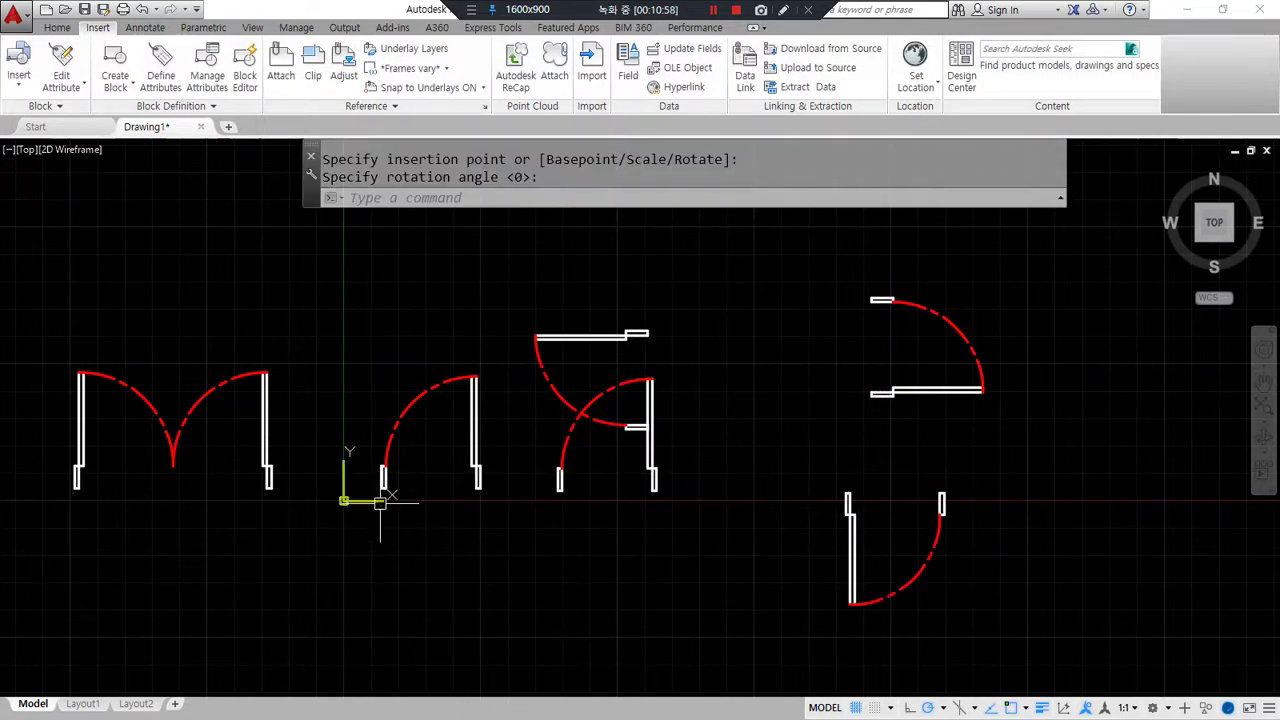
pyautogui.scroll(-2, 769, 655)
pyautogui.moveTo(769, 655); pyautogui.dragTo(610, 521, button='middle')
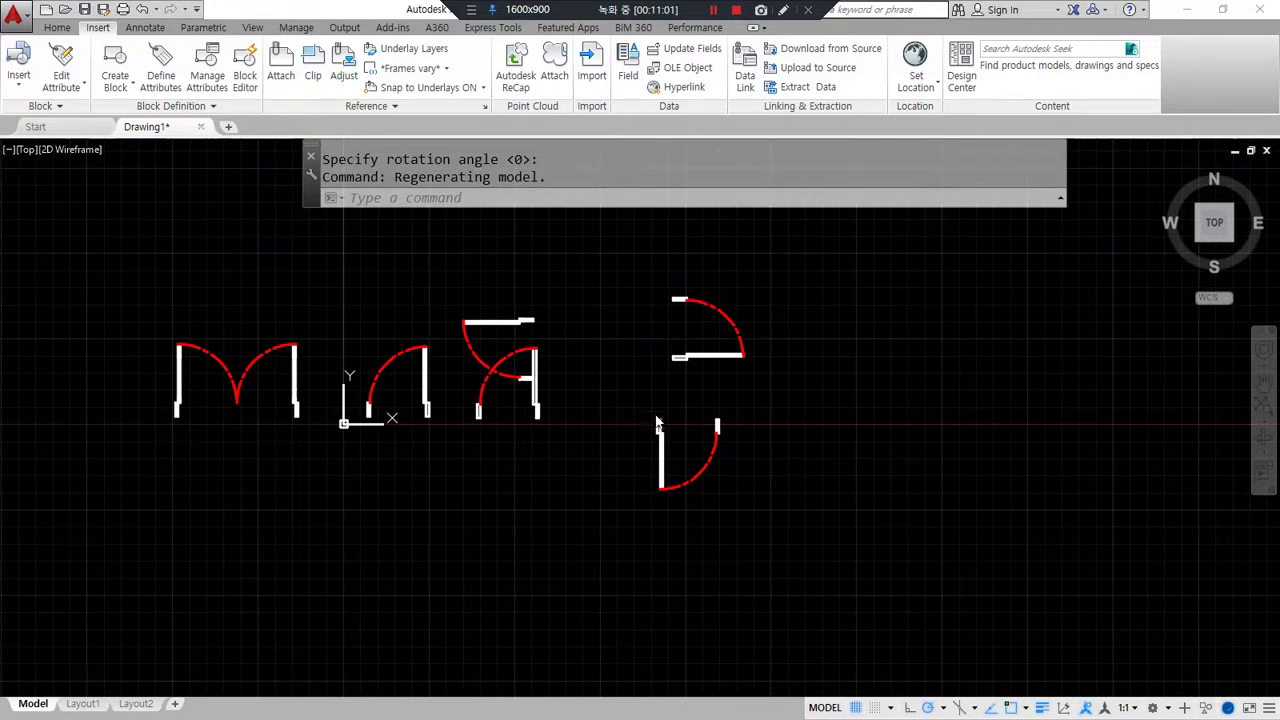
# Step: Open the Door_900 definition in the Block Editor, starting from the half-turned door block
pyautogui.moveTo(735, 527)
pyautogui.mouseDown()
pyautogui.moveTo(718, 550)
pyautogui.moveTo(640, 406)
pyautogui.moveTo(846, 524)
pyautogui.moveTo(645, 555)
pyautogui.moveTo(669, 433)
pyautogui.moveTo(803, 557)
pyautogui.moveTo(710, 587)
pyautogui.mouseUp()
pyautogui.press('Escape')
pyautogui.scroll(2, 720, 331)
pyautogui.click(622, 478)
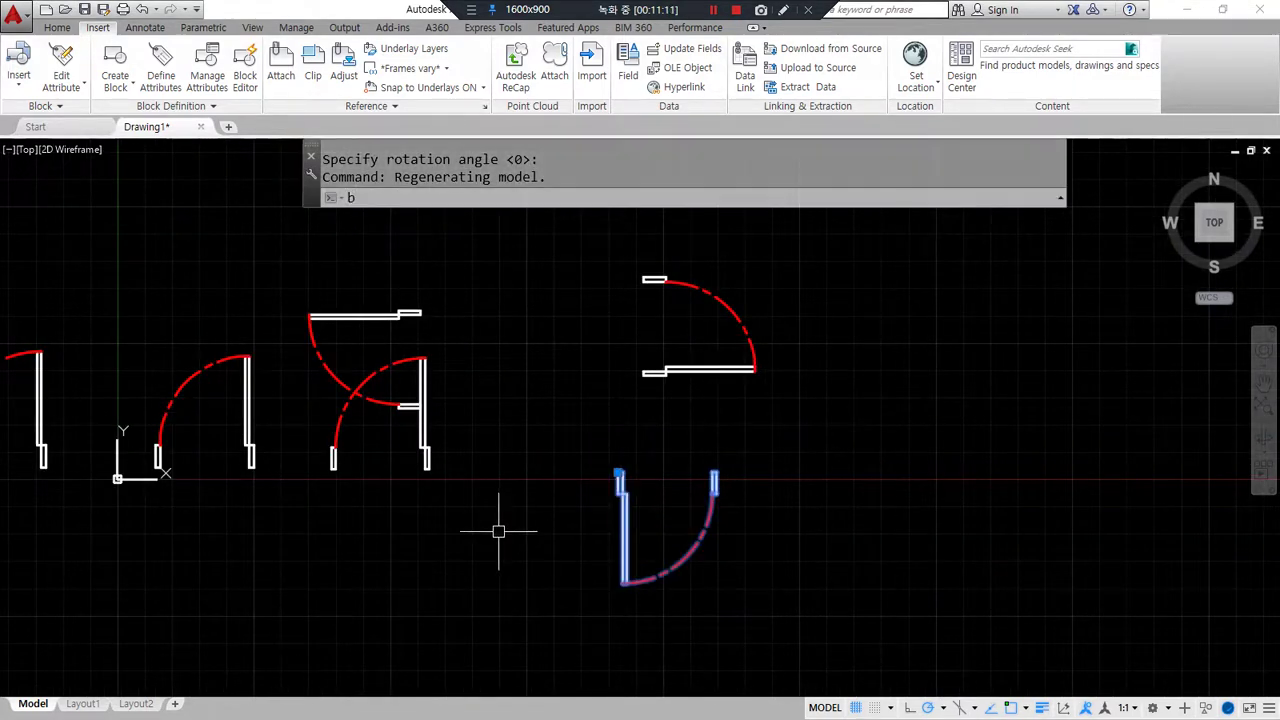
pyautogui.write('Bedit')
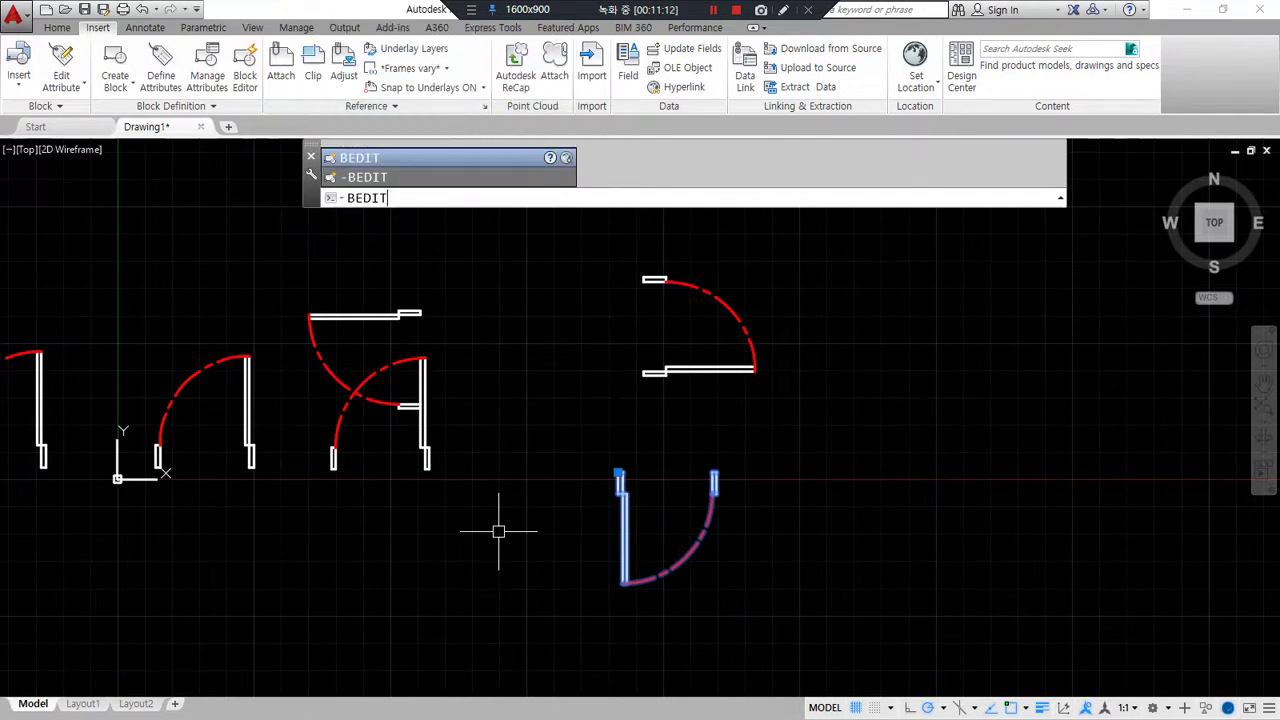
pyautogui.press('Return')
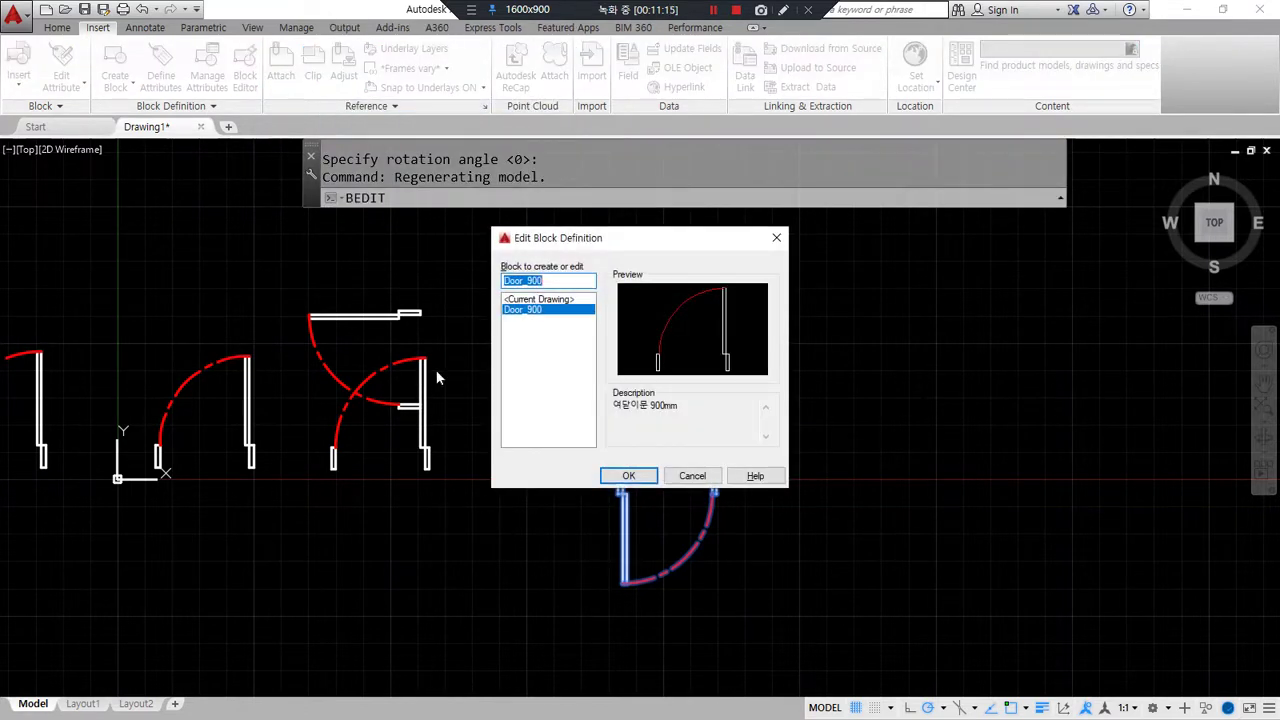
pyautogui.moveTo(545, 316); pyautogui.dragTo(549, 352)
pyautogui.moveTo(506, 402); pyautogui.dragTo(551, 375)
pyautogui.click(624, 476)
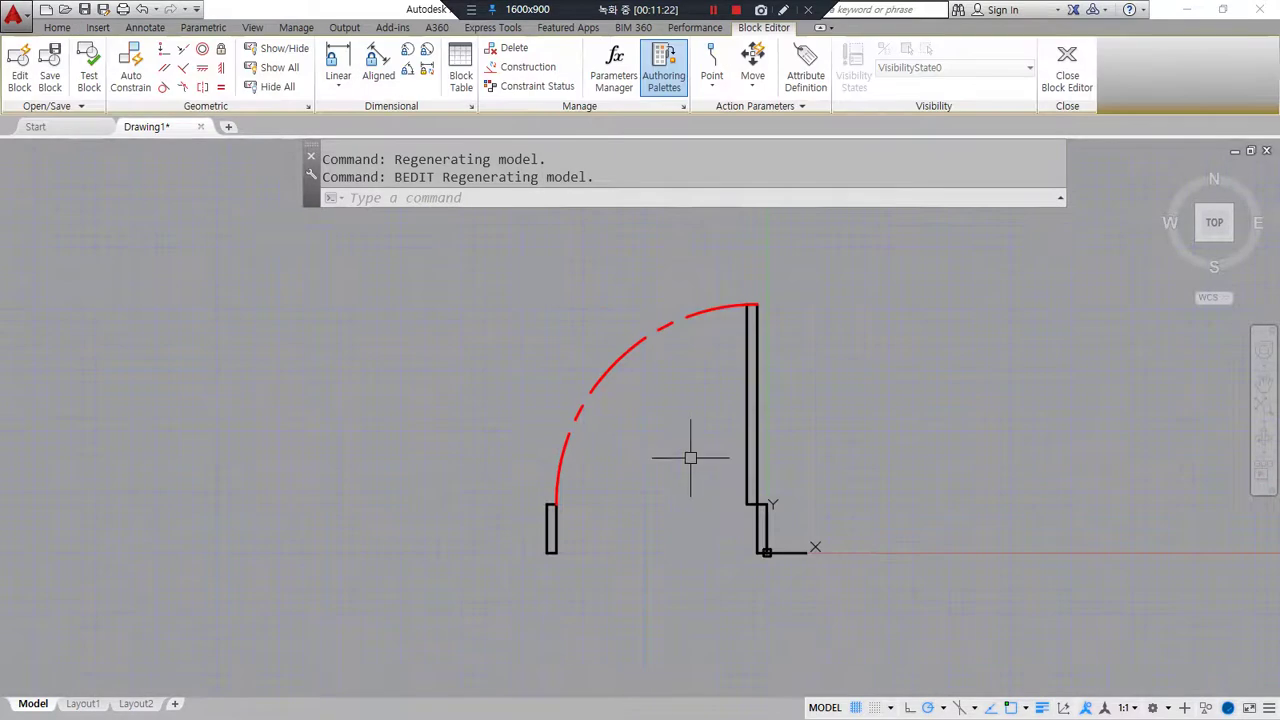
# Step: Mirror the whole door about a vertical line through the left jamb's outer edge, keeping the source objects
pyautogui.moveTo(626, 489); pyautogui.dragTo(669, 485, button='middle')
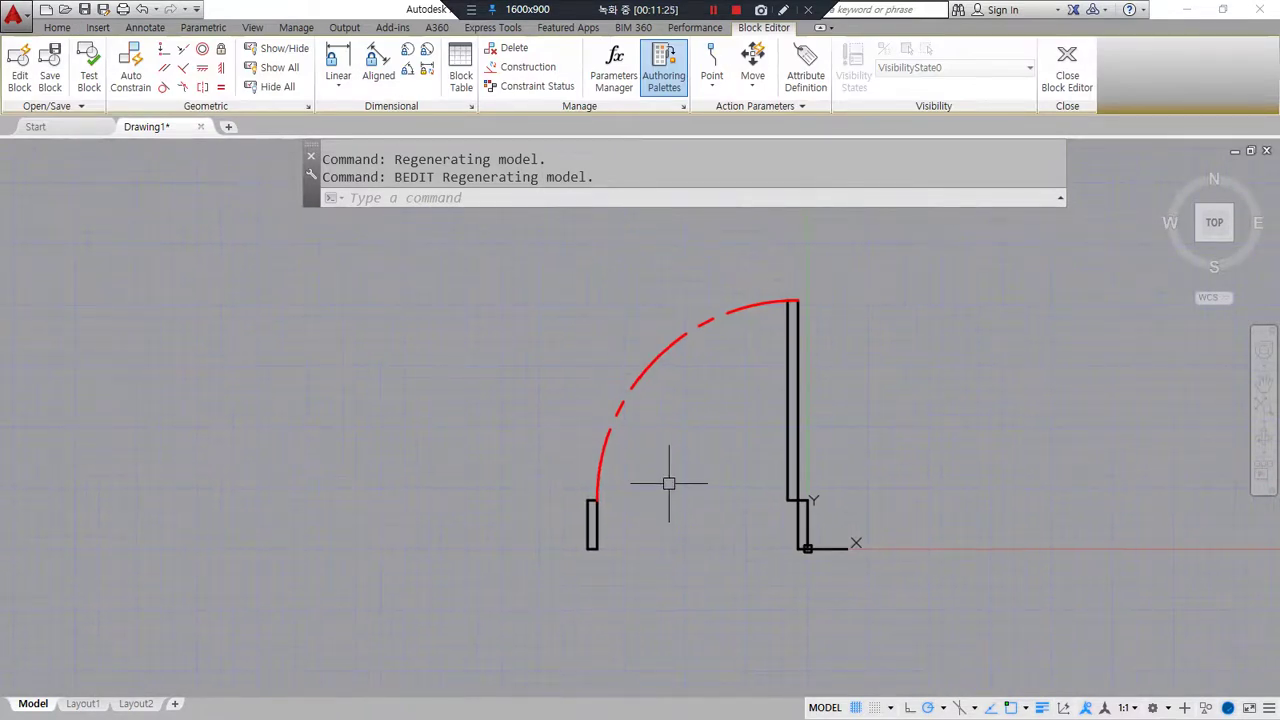
pyautogui.write('mi')
pyautogui.press('Return')
pyautogui.click(546, 246)
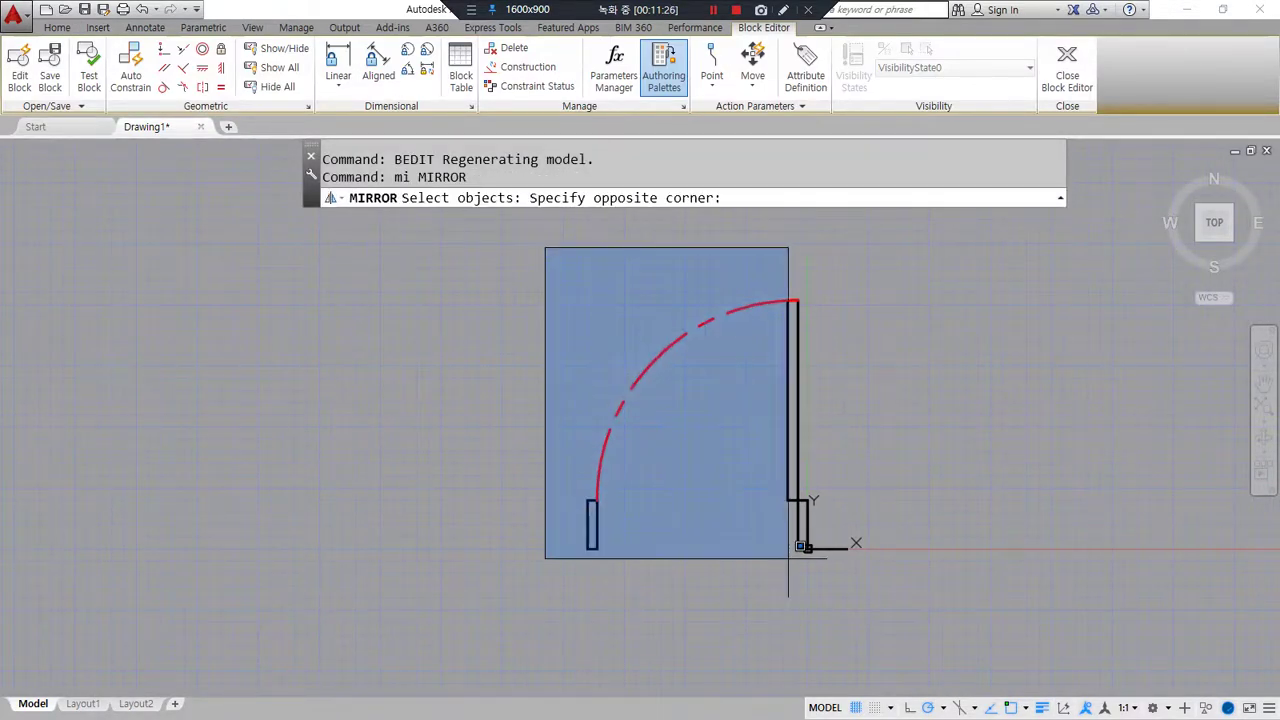
pyautogui.click(890, 672)
pyautogui.press('Return')
pyautogui.click(588, 500)
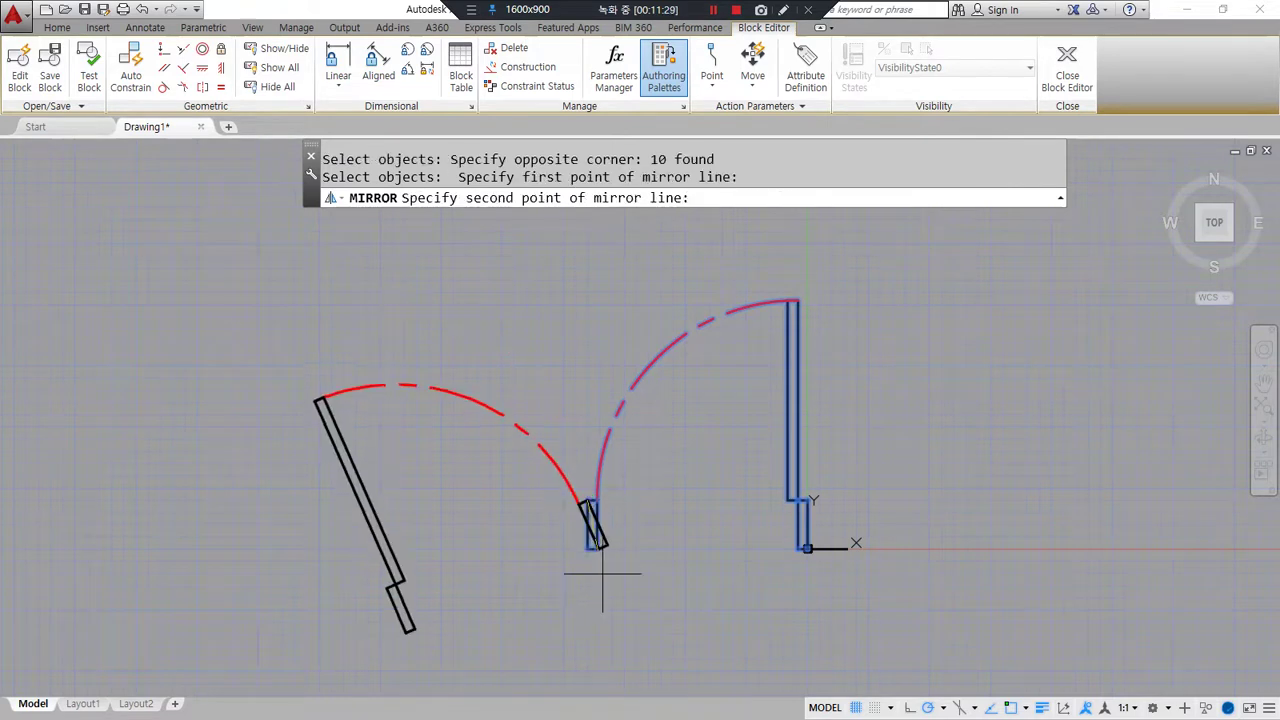
pyautogui.click(582, 609)
pyautogui.press('Return')
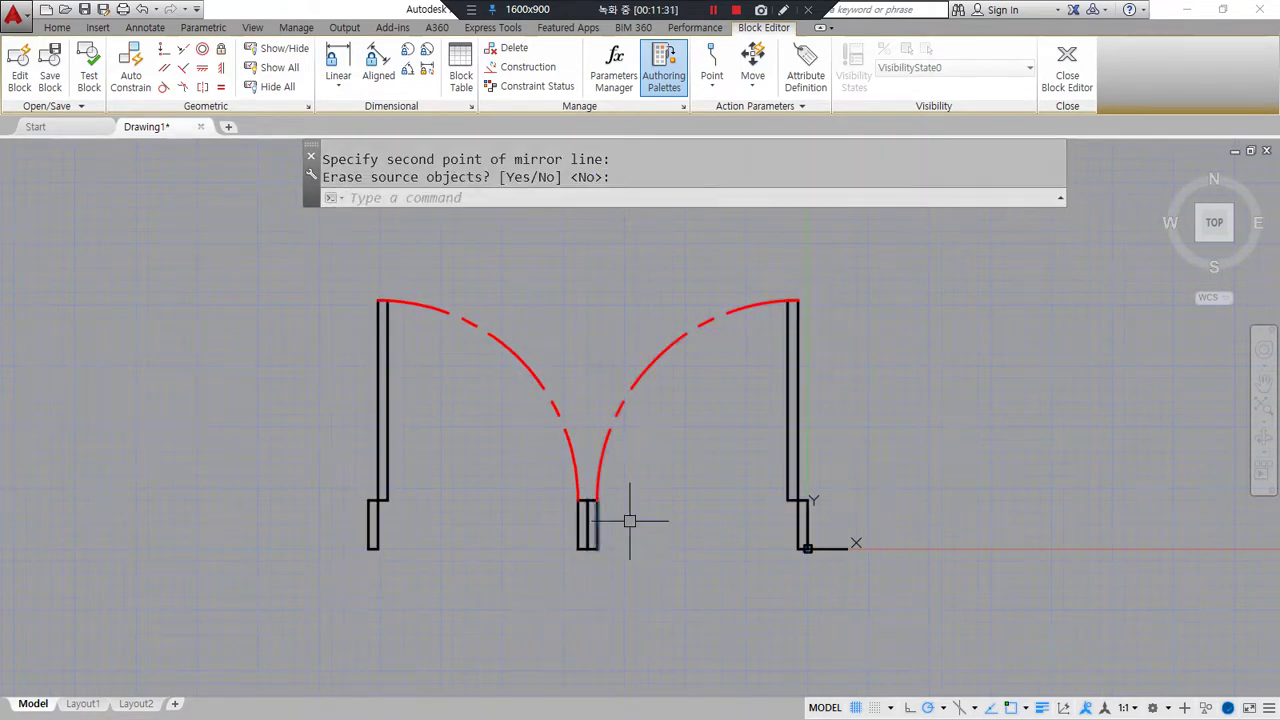
# Step: Erase both door swing arcs from the block definition
pyautogui.click(668, 450)
pyautogui.click(503, 431)
pyautogui.write('e')
pyautogui.press('Return')
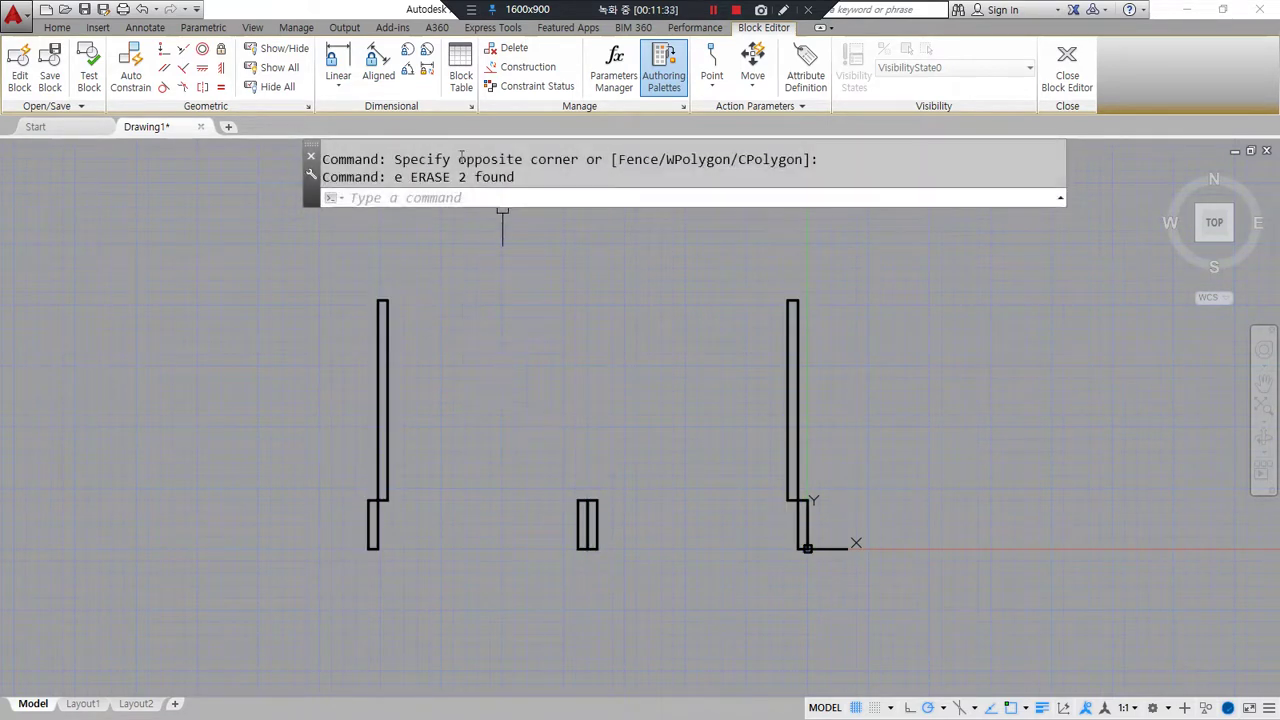
pyautogui.write('a')
pyautogui.press('Return')
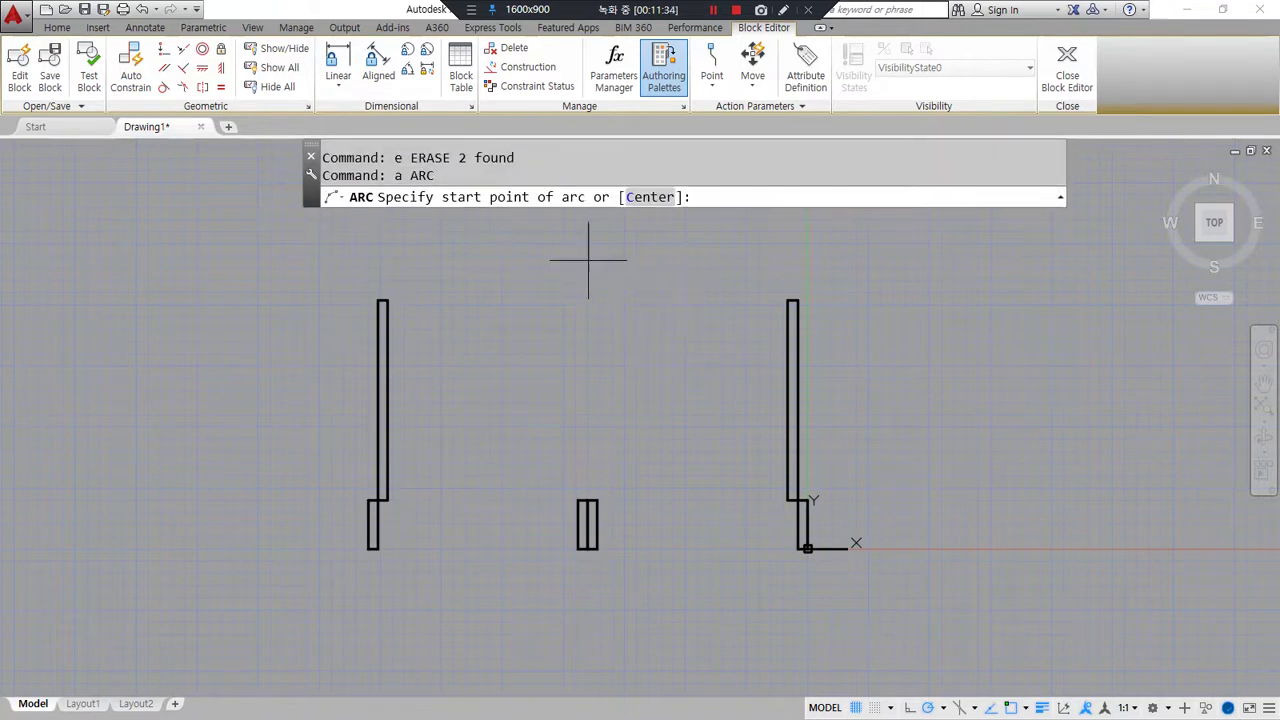
pyautogui.click(796, 298)
pyautogui.write('c')
pyautogui.press('Return')
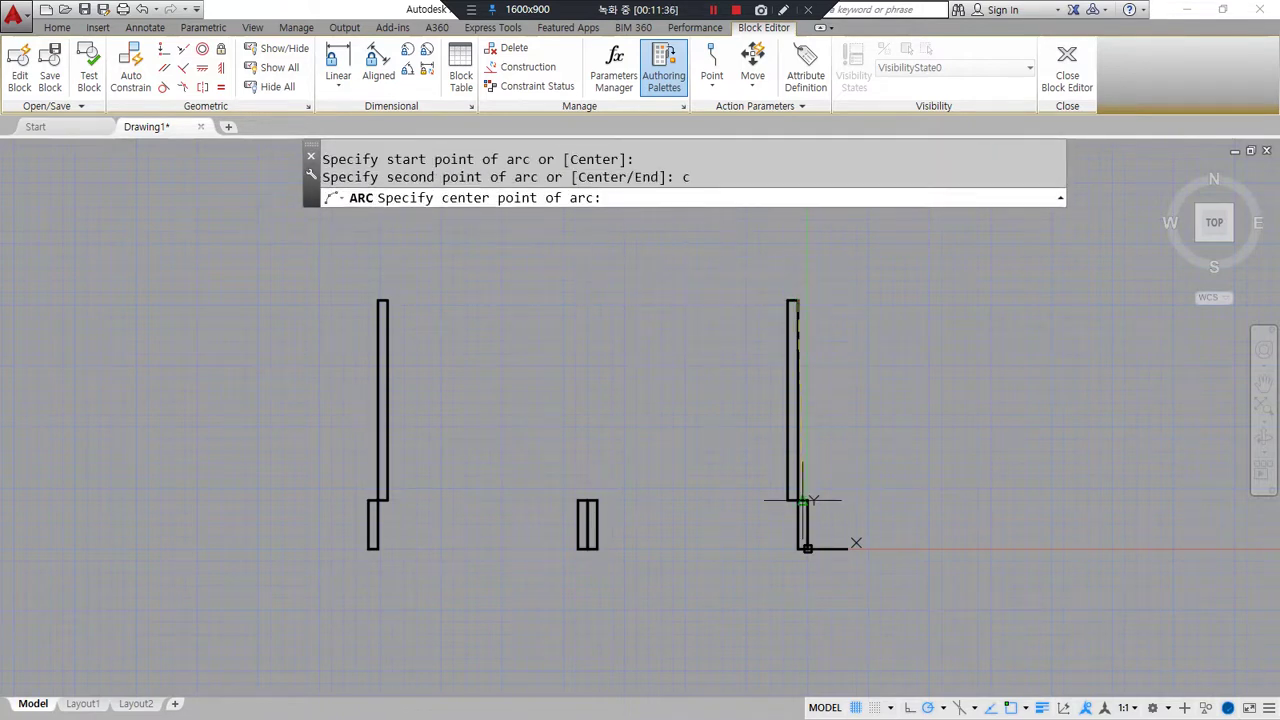
pyautogui.click(800, 498)
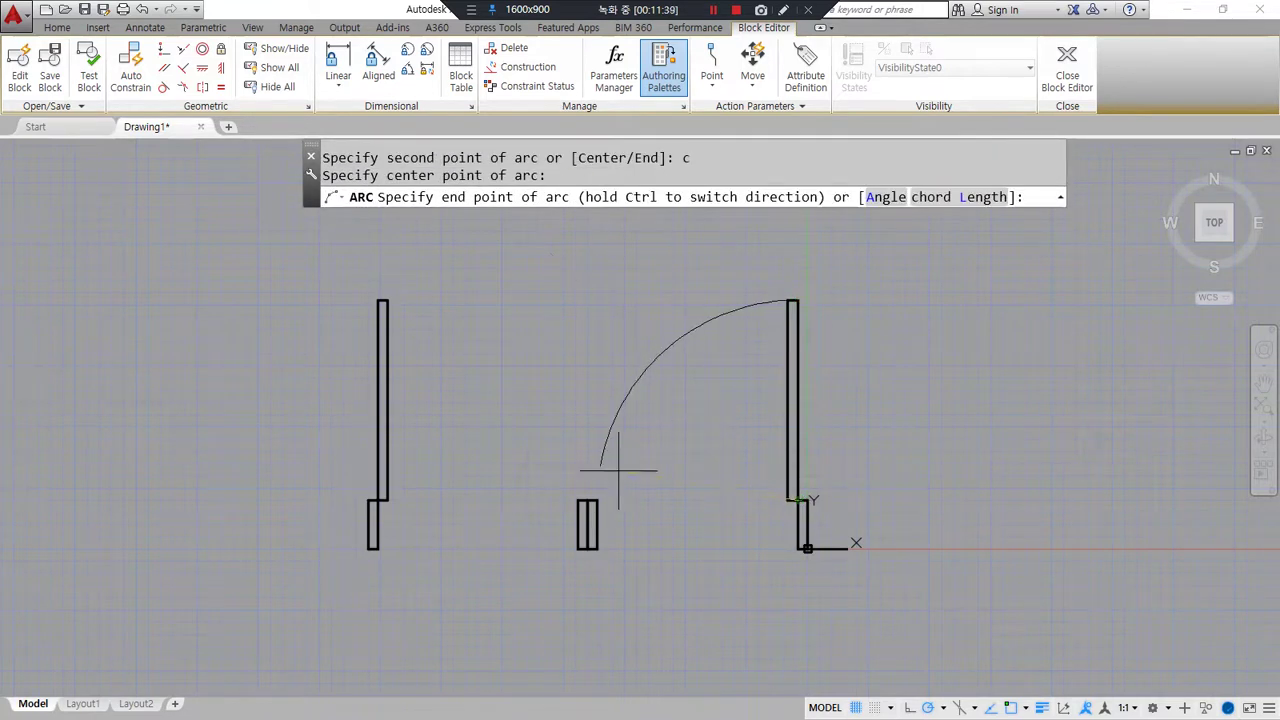
pyautogui.press('Escape')
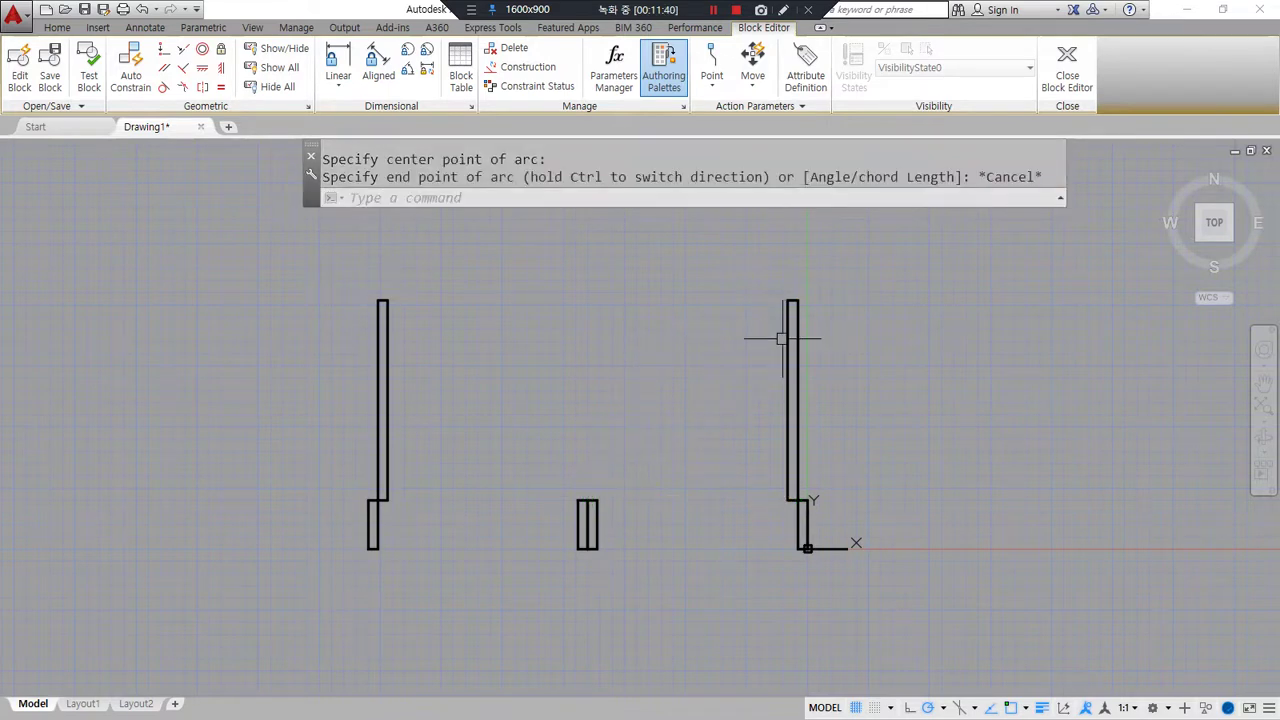
# Step: Stretch the upper ends of both door leaves straight up by 40
pyautogui.write('s')
pyautogui.press('Return')
pyautogui.click(837, 251)
pyautogui.click(163, 334)
pyautogui.click(560, 419)
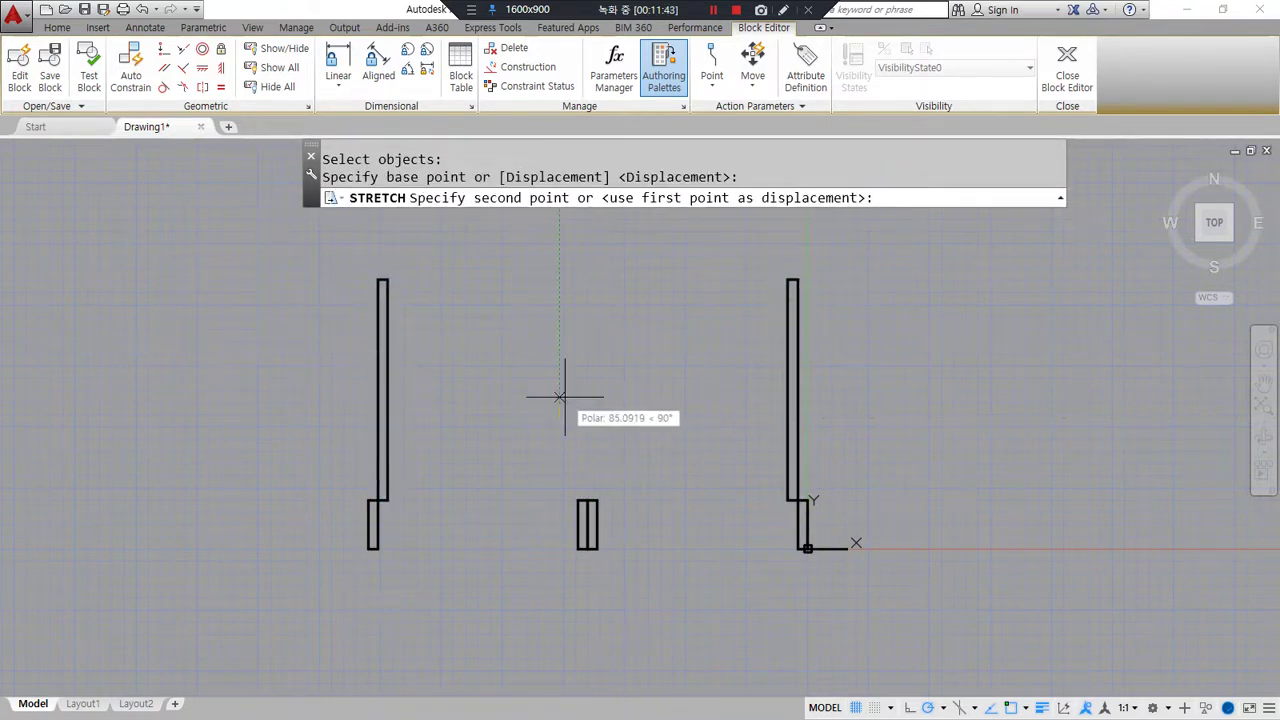
pyautogui.write('40')
pyautogui.press('Return')
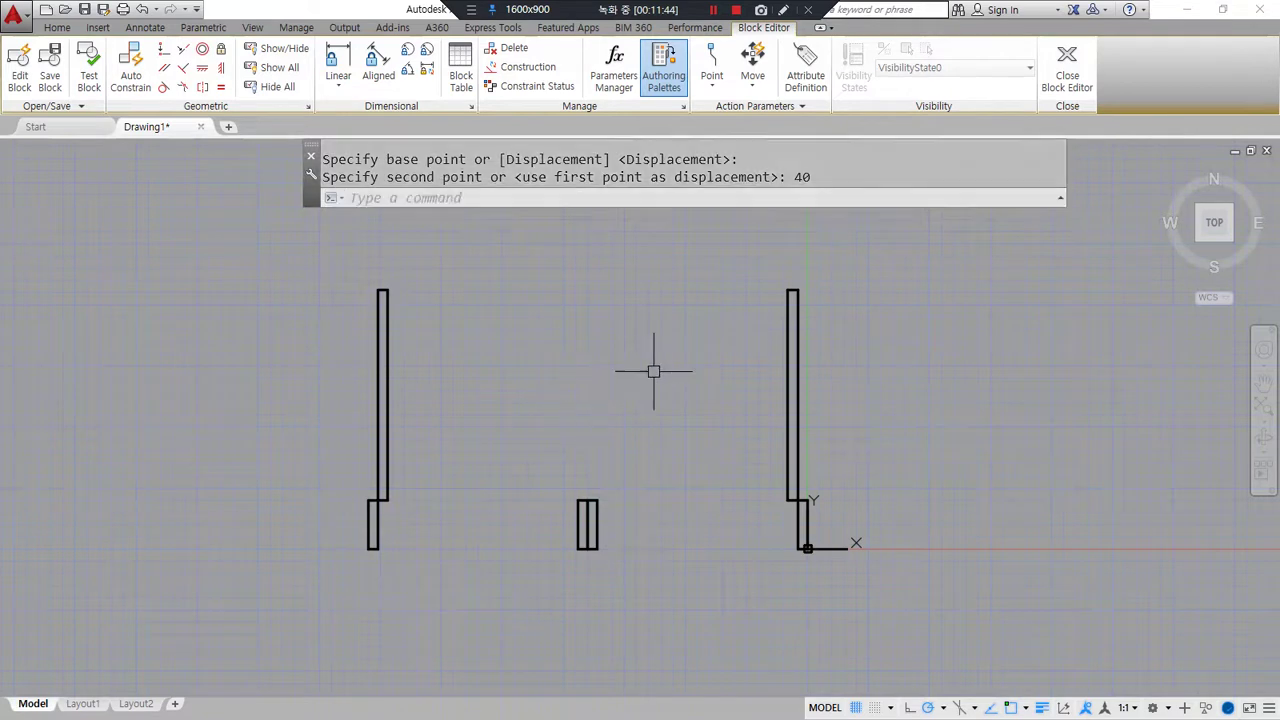
# Step: Draw a swing arc from the right leaf's top outer corner, centred at its hinge, to the top midpoint between the middle jambs
pyautogui.write('a')
pyautogui.press('Return')
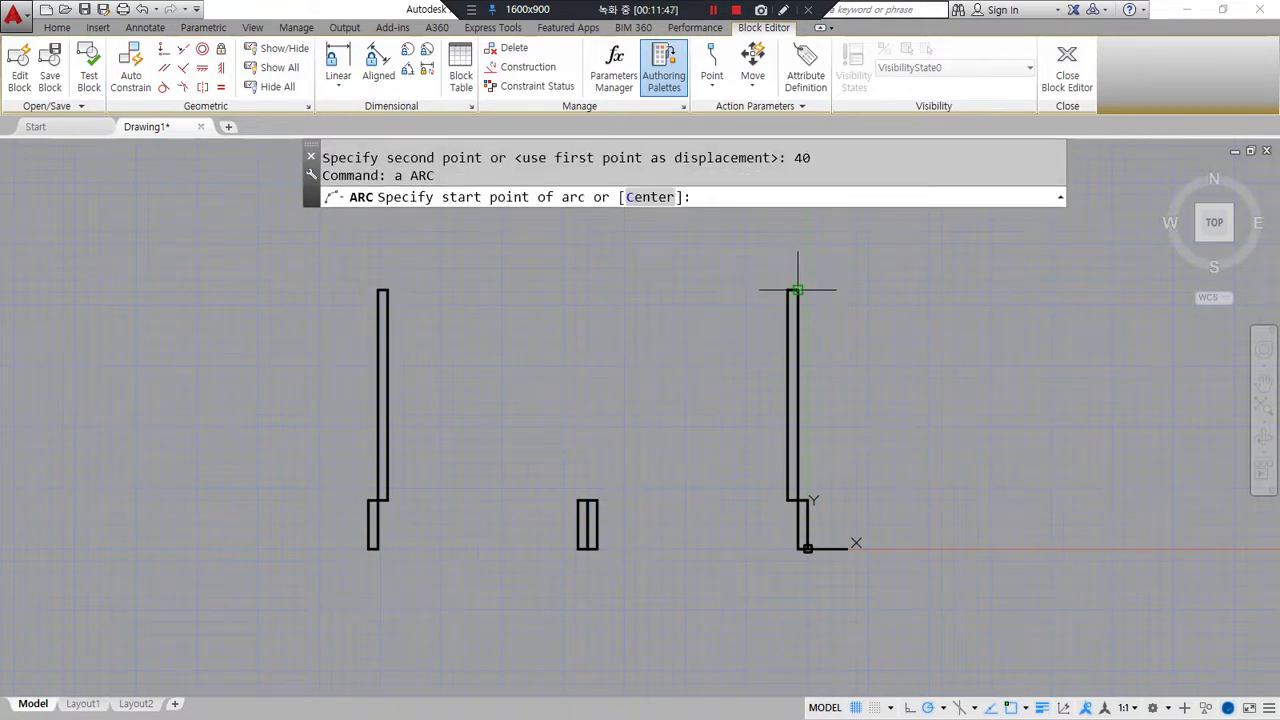
pyautogui.click(797, 290)
pyautogui.write('c')
pyautogui.press('Return')
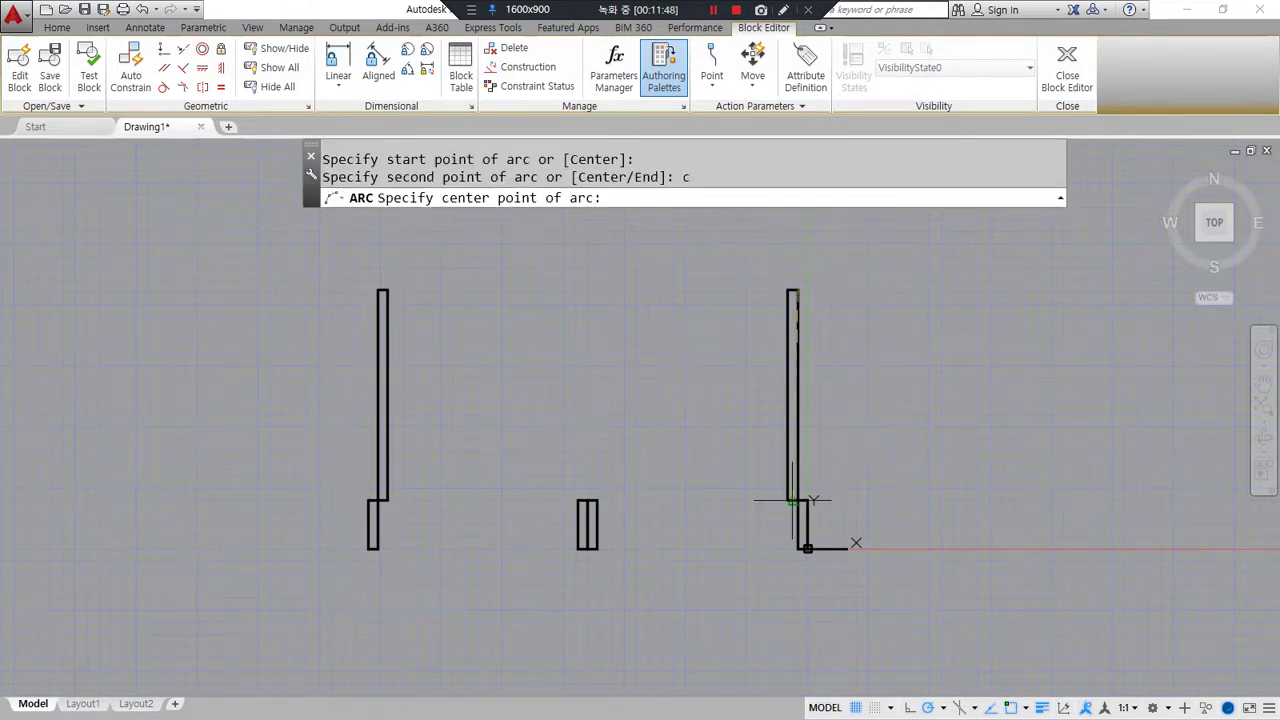
pyautogui.click(797, 500)
pyautogui.click(588, 500)
# Step: Put the new swing arc on layer cen
pyautogui.click(628, 386)
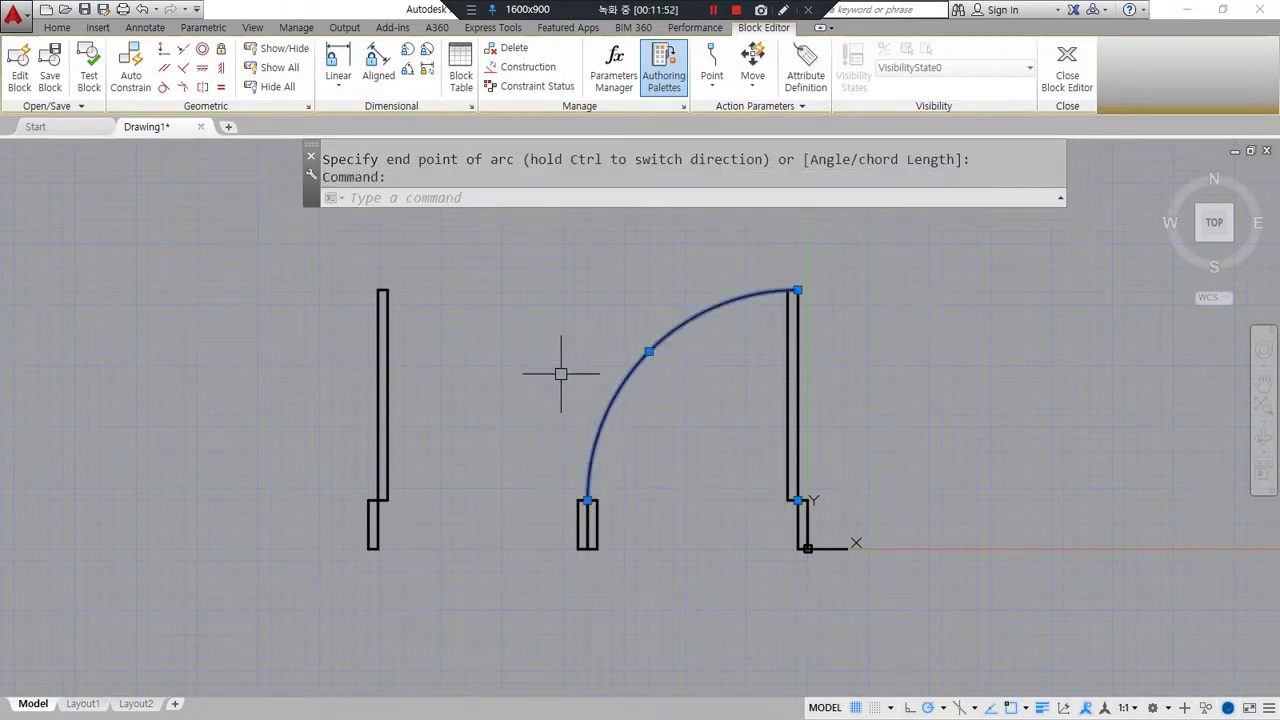
pyautogui.click(57, 27)
pyautogui.click(625, 48)
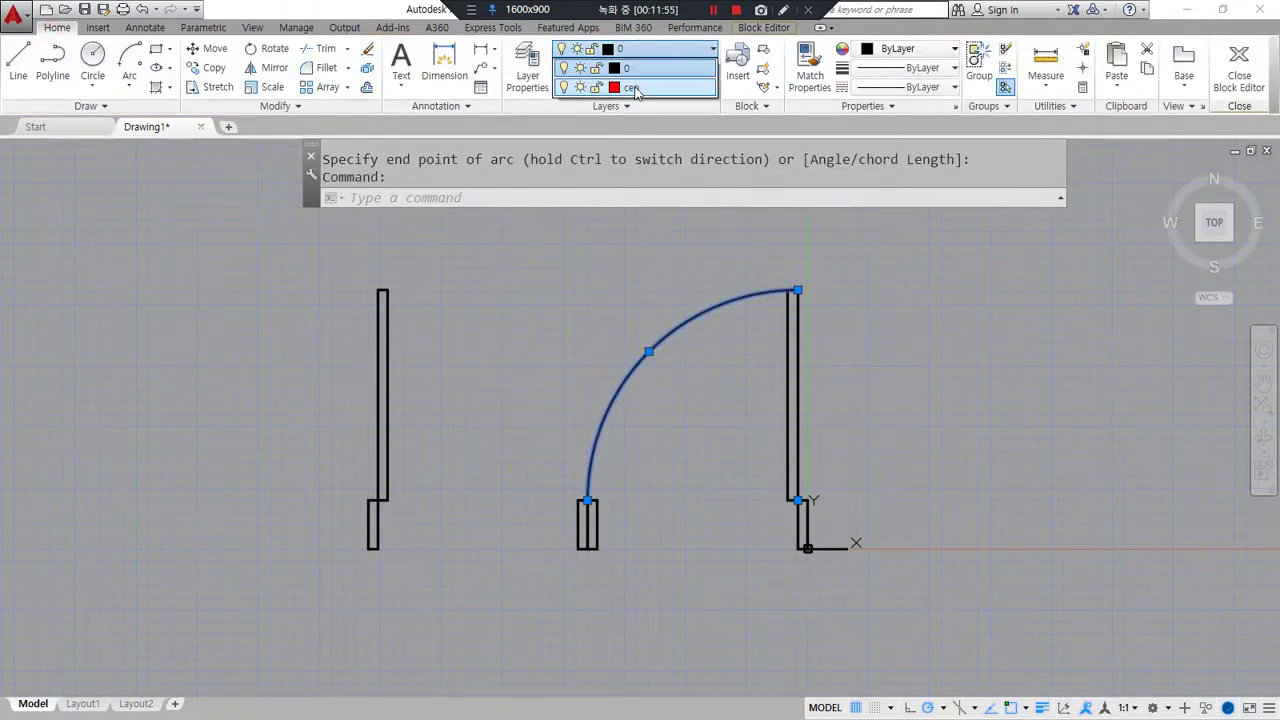
pyautogui.click(630, 87)
pyautogui.press('Escape')
pyautogui.press('Escape')
# Step: Erase the two adjoining jambs in the middle of the double door
pyautogui.click(543, 477)
pyautogui.click(622, 582)
pyautogui.write('e')
pyautogui.press('Return')
# Step: Mirror the swing arc about a vertical line through its lower end, keeping the original arc
pyautogui.write('mi')
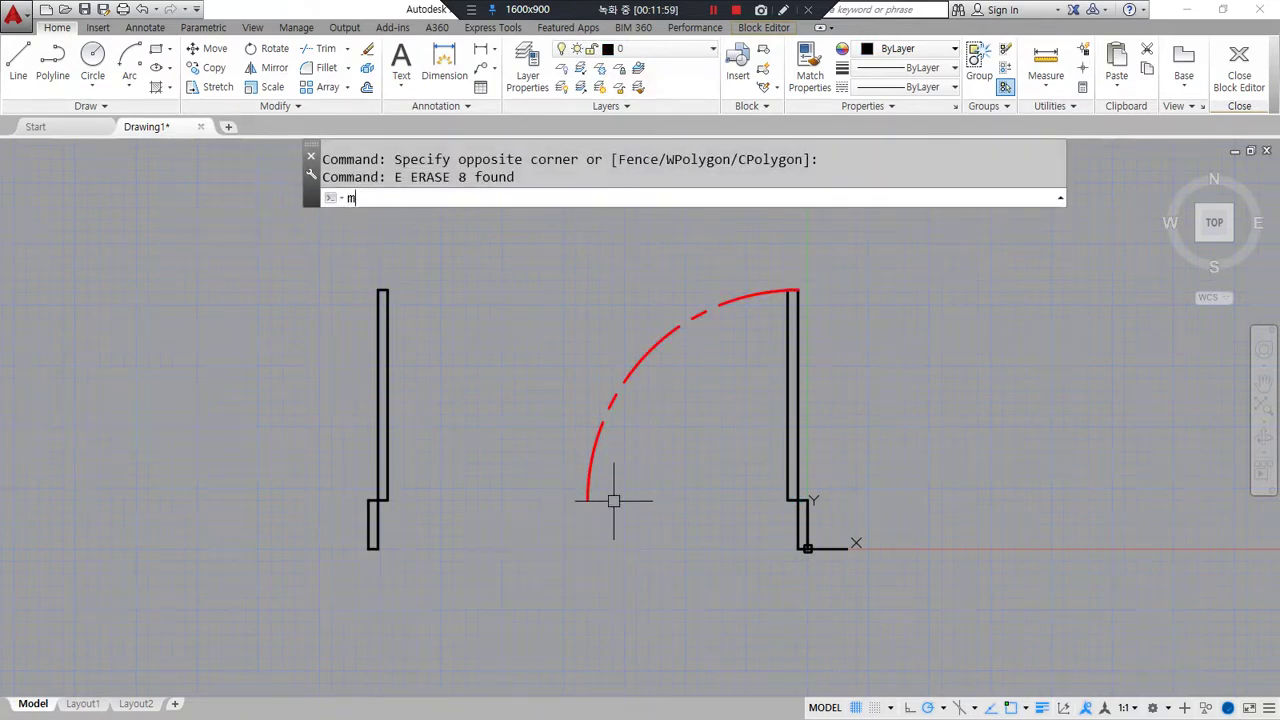
pyautogui.press('Return')
pyautogui.click(612, 495)
pyautogui.click(566, 383)
pyautogui.press('Return')
pyautogui.click(587, 500)
pyautogui.click(588, 537)
pyautogui.press('Return')
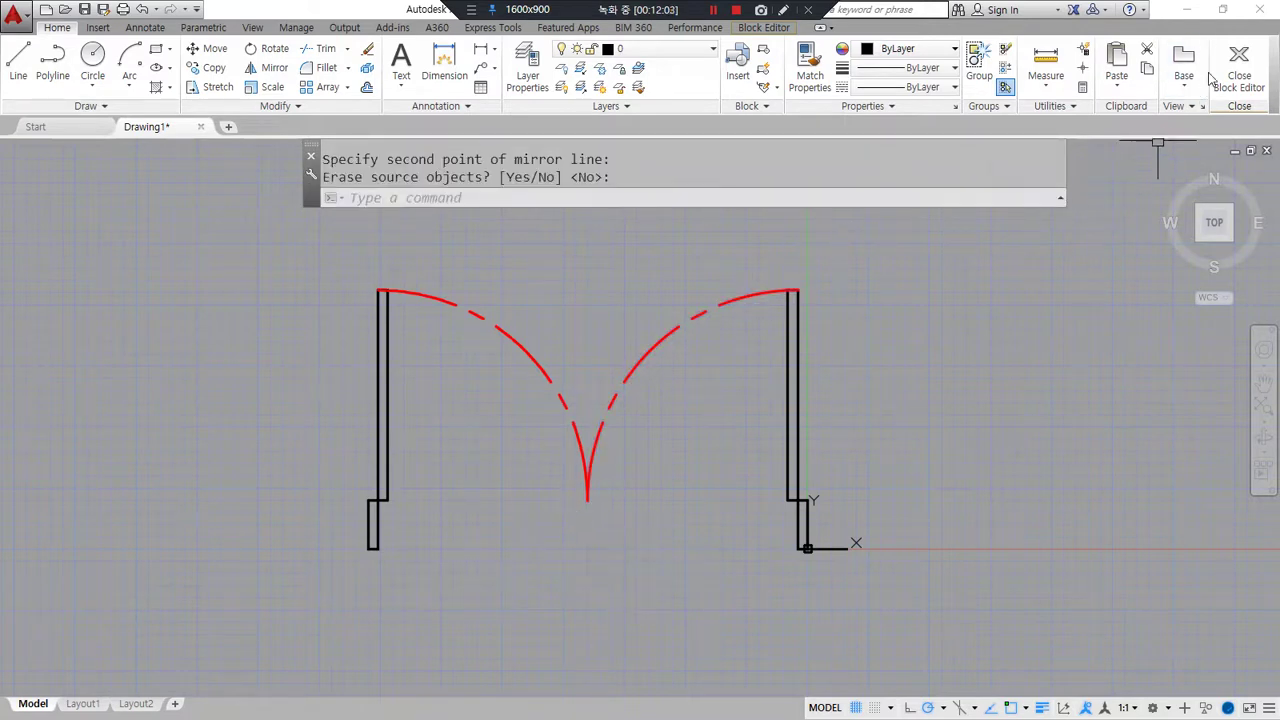
# Step: Close the Block Editor, saving the changes to Door_900
pyautogui.click(1240, 62)
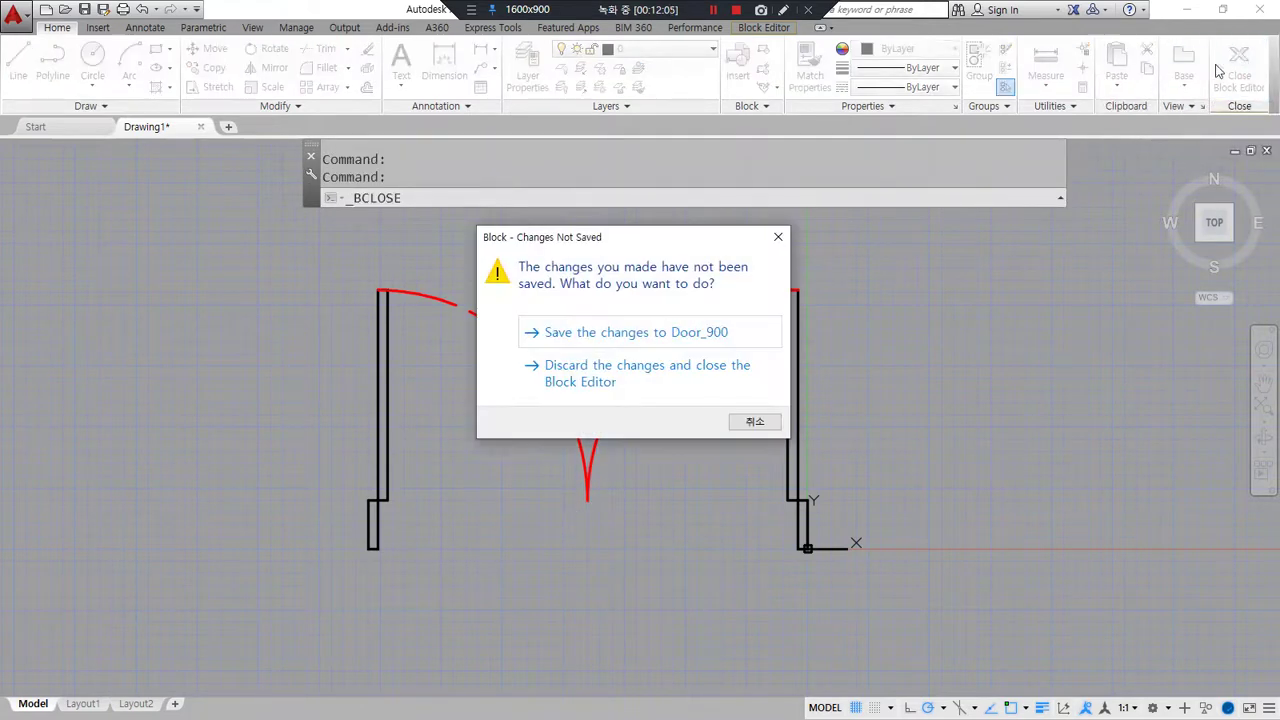
pyautogui.moveTo(500, 328)
pyautogui.mouseDown()
pyautogui.moveTo(794, 449)
pyautogui.moveTo(575, 290)
pyautogui.moveTo(522, 308)
pyautogui.mouseUp()
pyautogui.moveTo(535, 352); pyautogui.dragTo(787, 351)
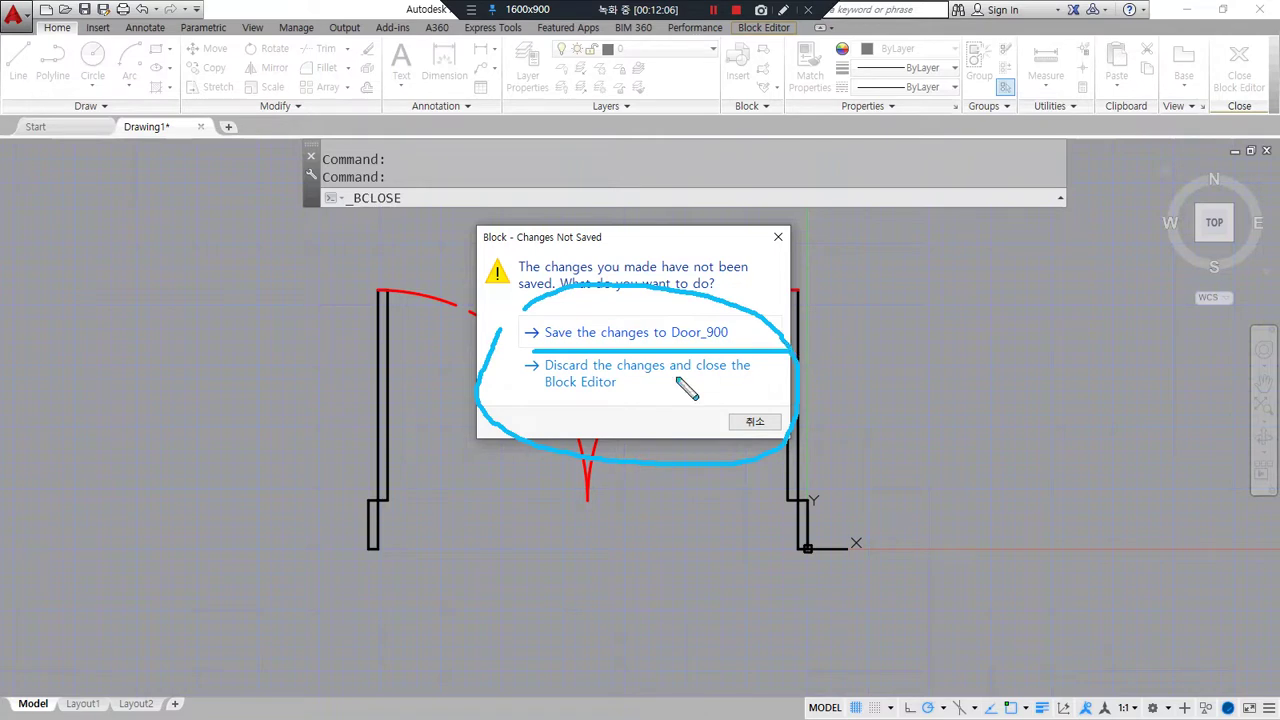
pyautogui.press('Delete')
pyautogui.moveTo(538, 384); pyautogui.dragTo(773, 386)
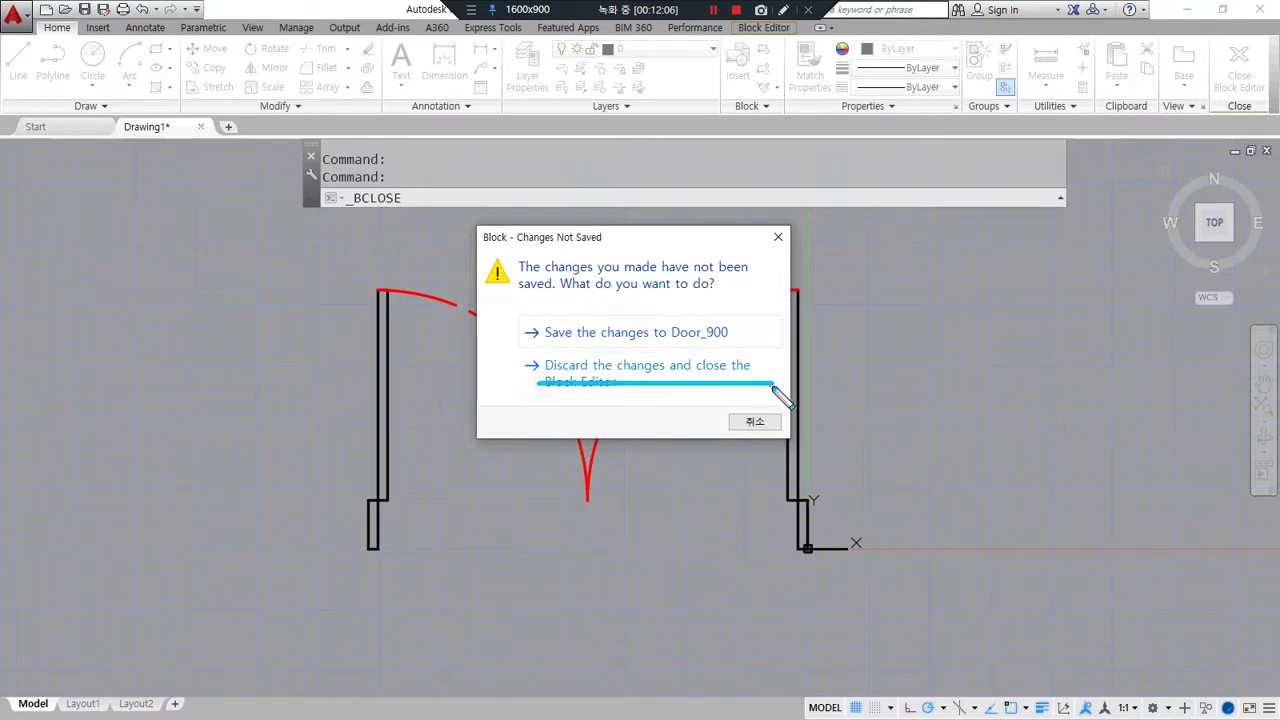
pyautogui.moveTo(652, 368); pyautogui.dragTo(612, 360)
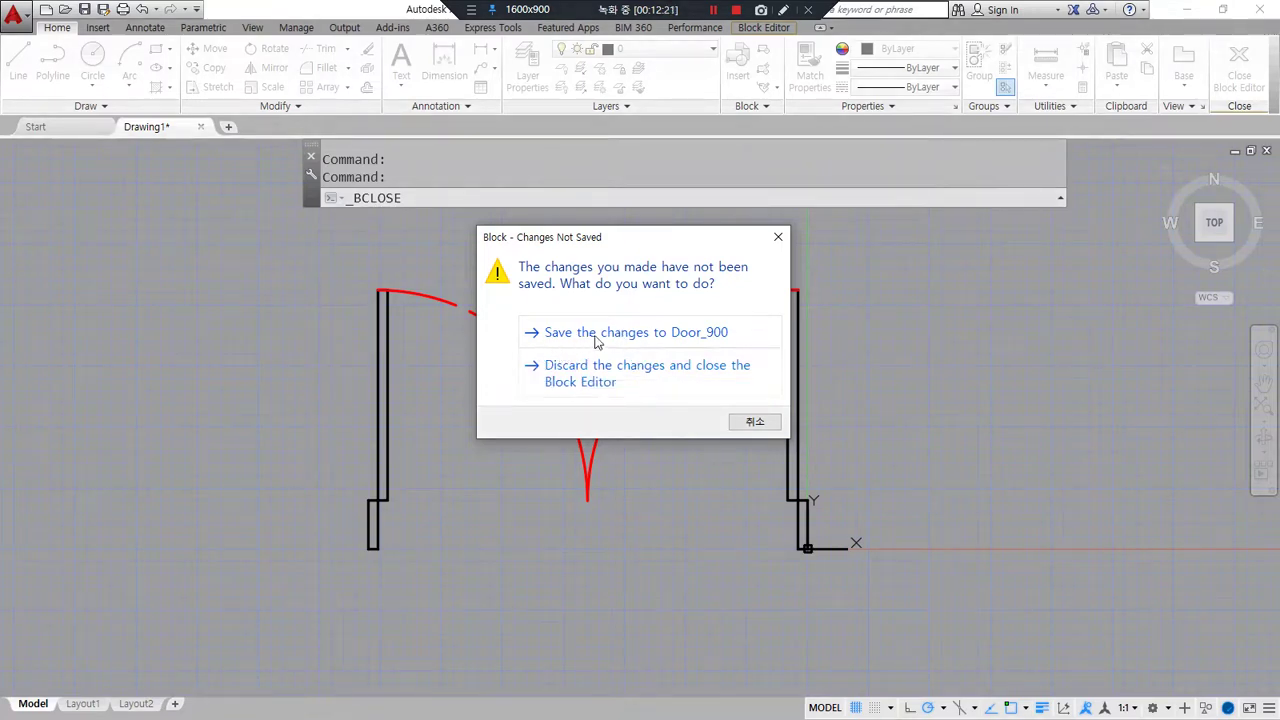
pyautogui.click(596, 336)
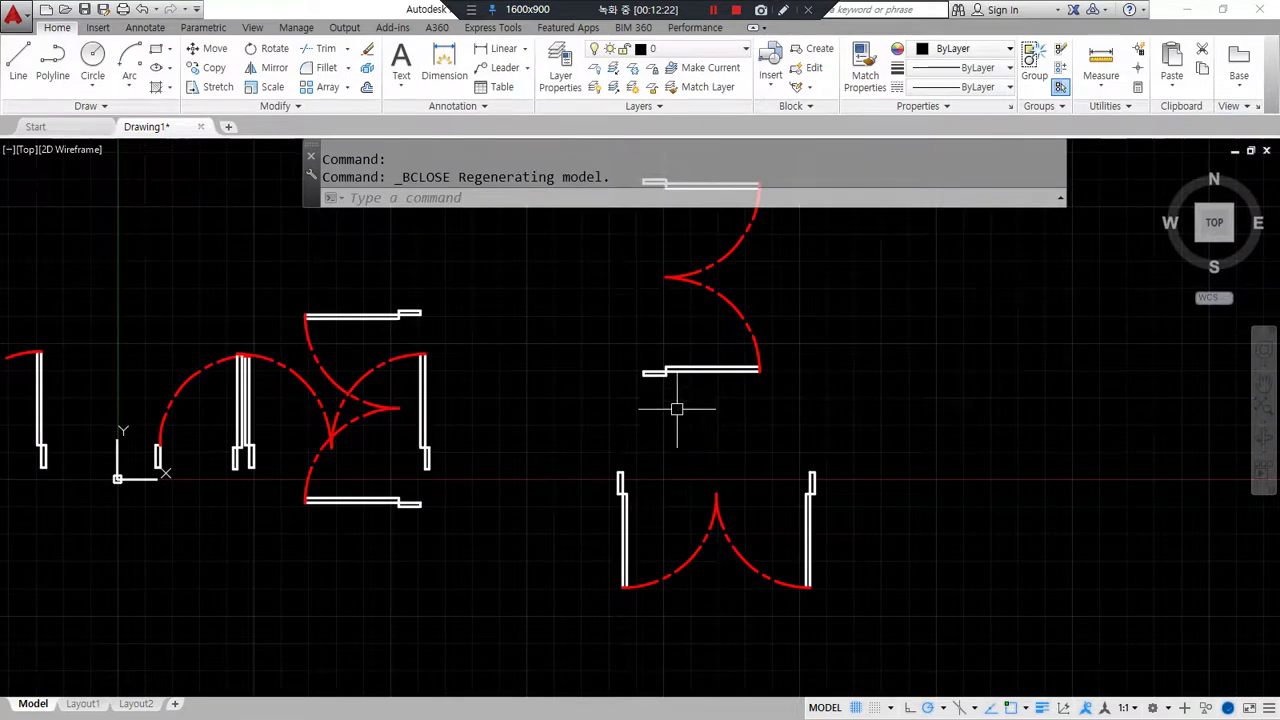
# Step: Move the clockwise-rotated double door block up and to the right, into clear space away from the half-turned block
pyautogui.scroll(-2, 600, 437)
pyautogui.write('m')
pyautogui.press('Return')
pyautogui.click(614, 406)
pyautogui.press('Return')
pyautogui.click(696, 427)
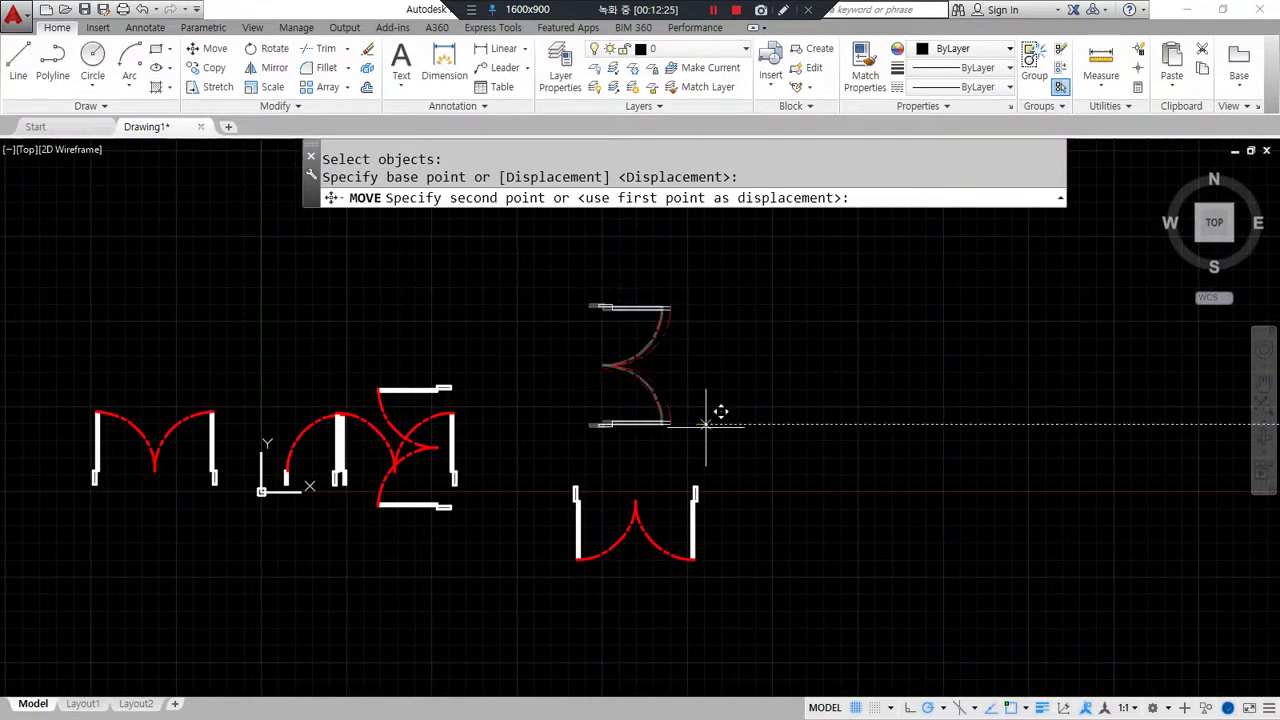
pyautogui.click(815, 401)
# Step: Move the counterclockwise-rotated double door block up and to the right, clear of the overlapping doors
pyautogui.press('Return')
pyautogui.click(447, 395)
pyautogui.press('Return')
pyautogui.click(487, 470)
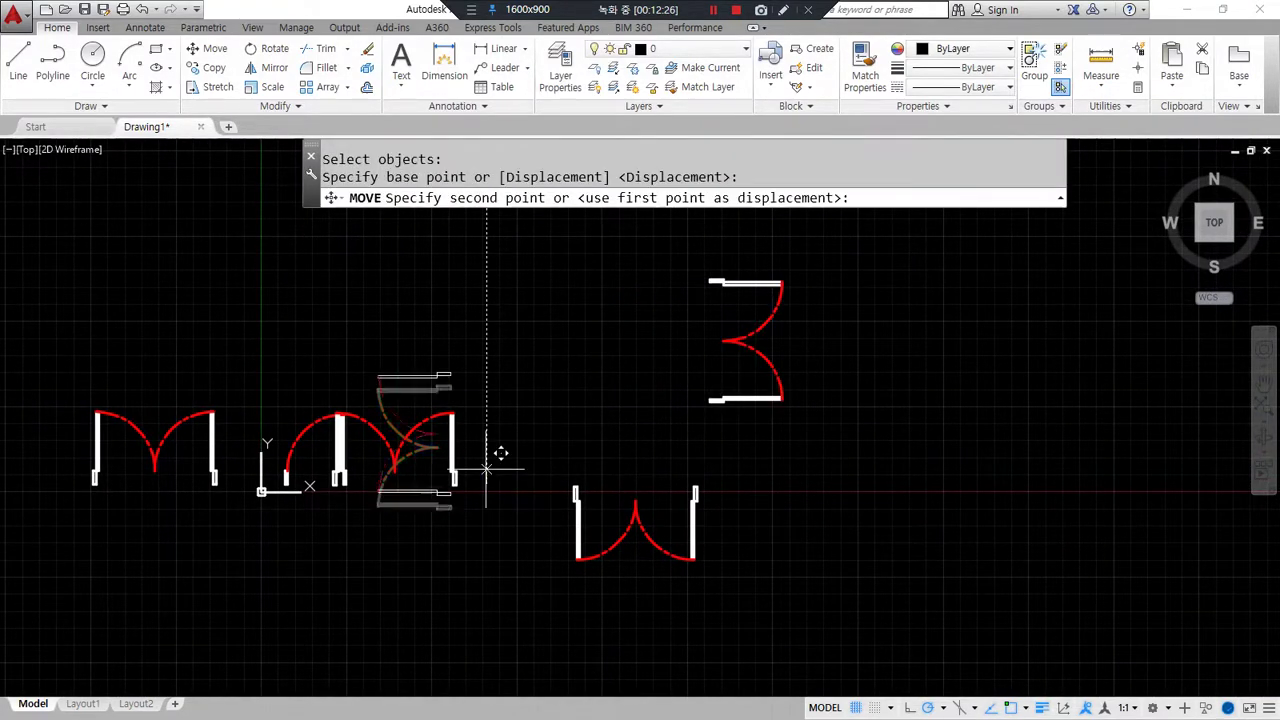
pyautogui.click(607, 375)
# Step: Move the upright double door block to the free area above the original single door
pyautogui.press('Return')
pyautogui.click(453, 461)
pyautogui.press('Return')
pyautogui.click(454, 540)
pyautogui.click(402, 422)
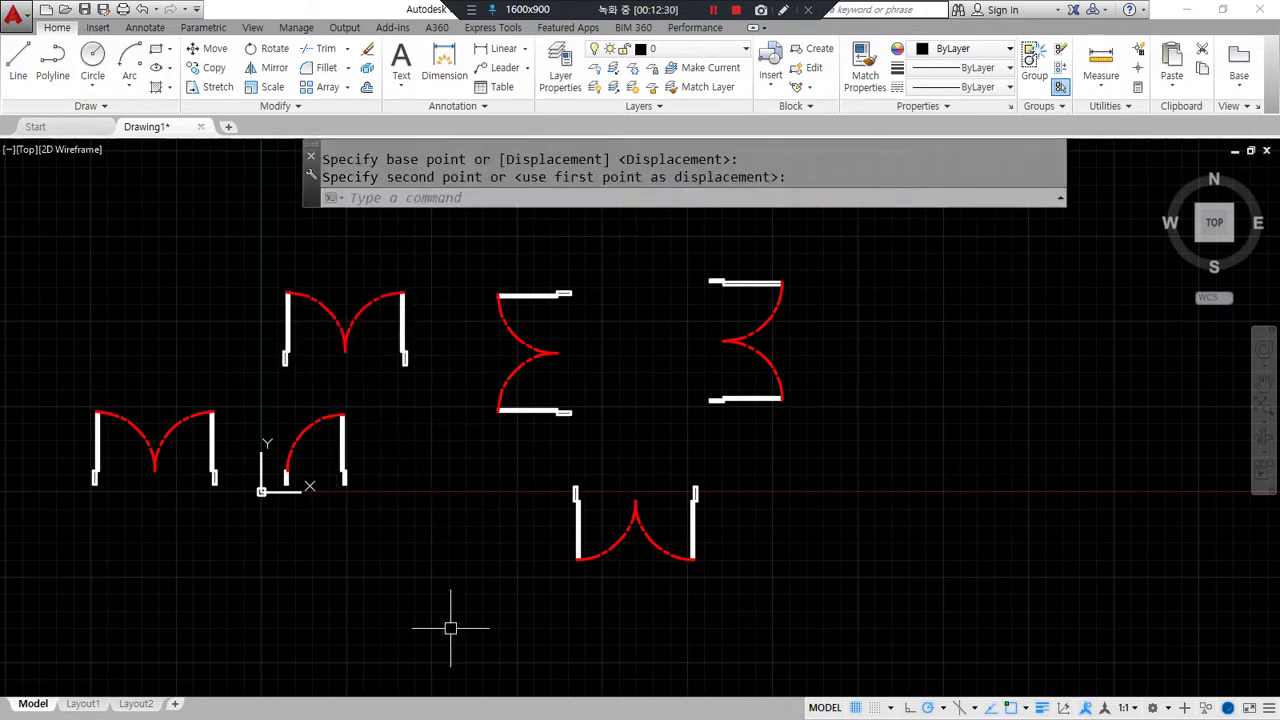
pyautogui.click(214, 446)
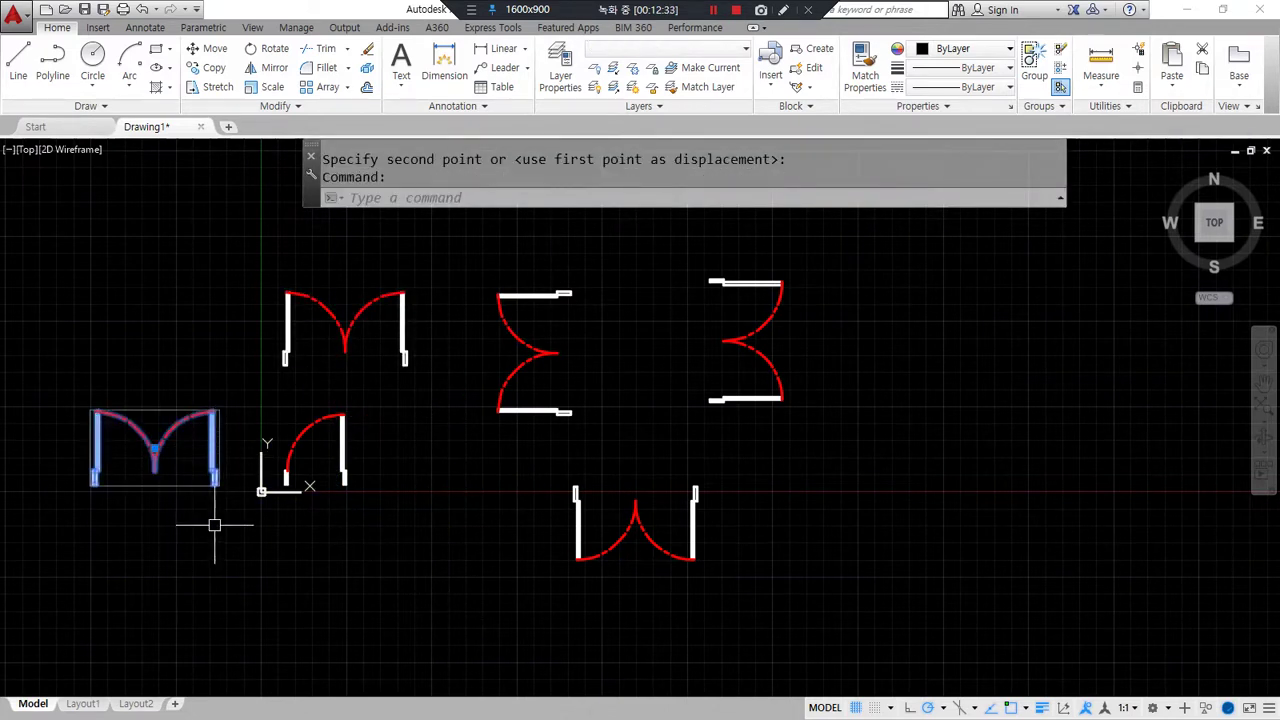
pyautogui.press('Escape')
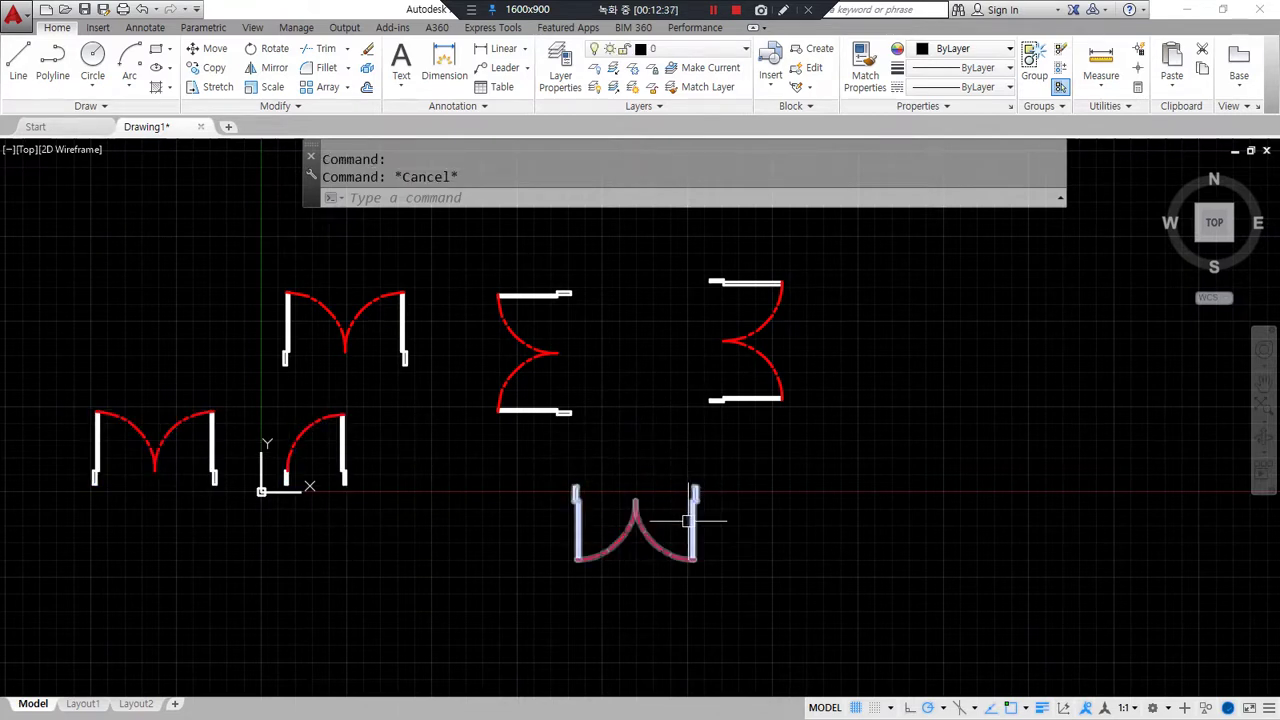
# Step: Insert another Door_900 block, unrotated, in the free area to the right of the half-turned double door
pyautogui.moveTo(340, 394)
pyautogui.mouseDown()
pyautogui.moveTo(644, 252)
pyautogui.moveTo(497, 504)
pyautogui.moveTo(465, 427)
pyautogui.mouseUp()
pyautogui.write('i')
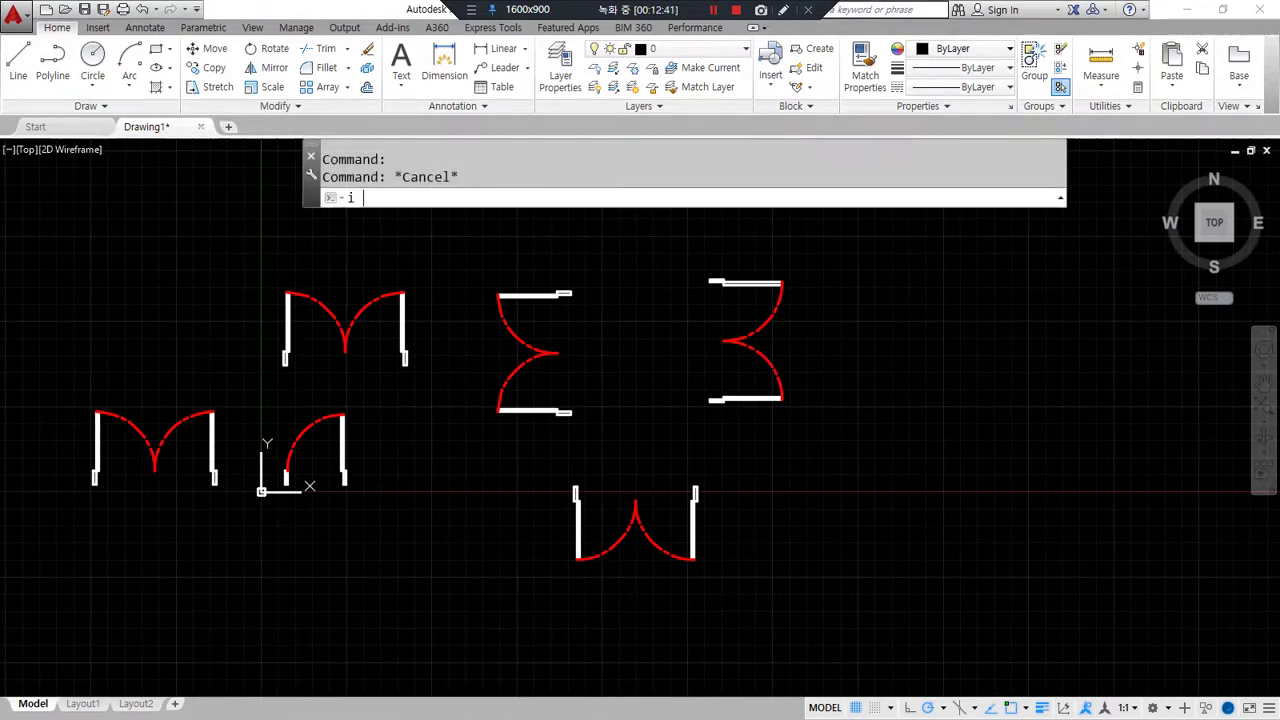
pyautogui.press('Return')
pyautogui.press('Return')
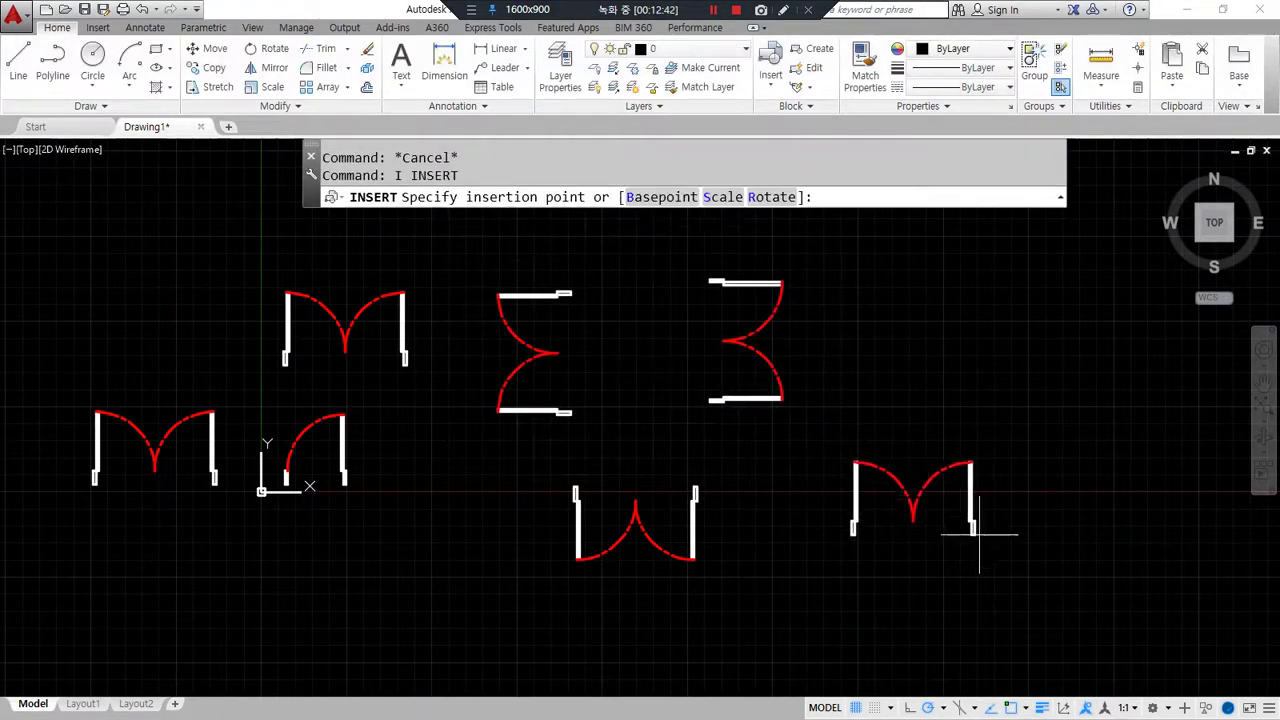
pyautogui.click(1018, 502)
pyautogui.click(1078, 505)
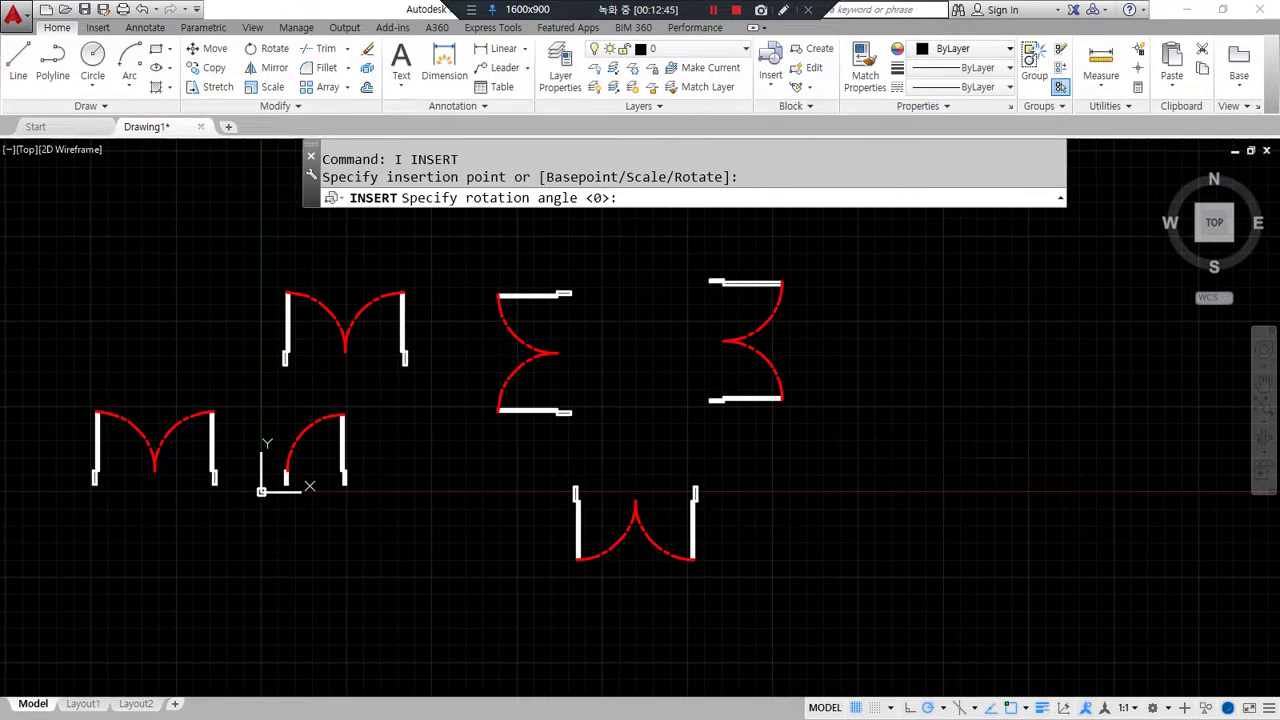
pyautogui.moveTo(955, 612)
pyautogui.mouseDown()
pyautogui.moveTo(1034, 409)
pyautogui.moveTo(925, 610)
pyautogui.mouseUp()
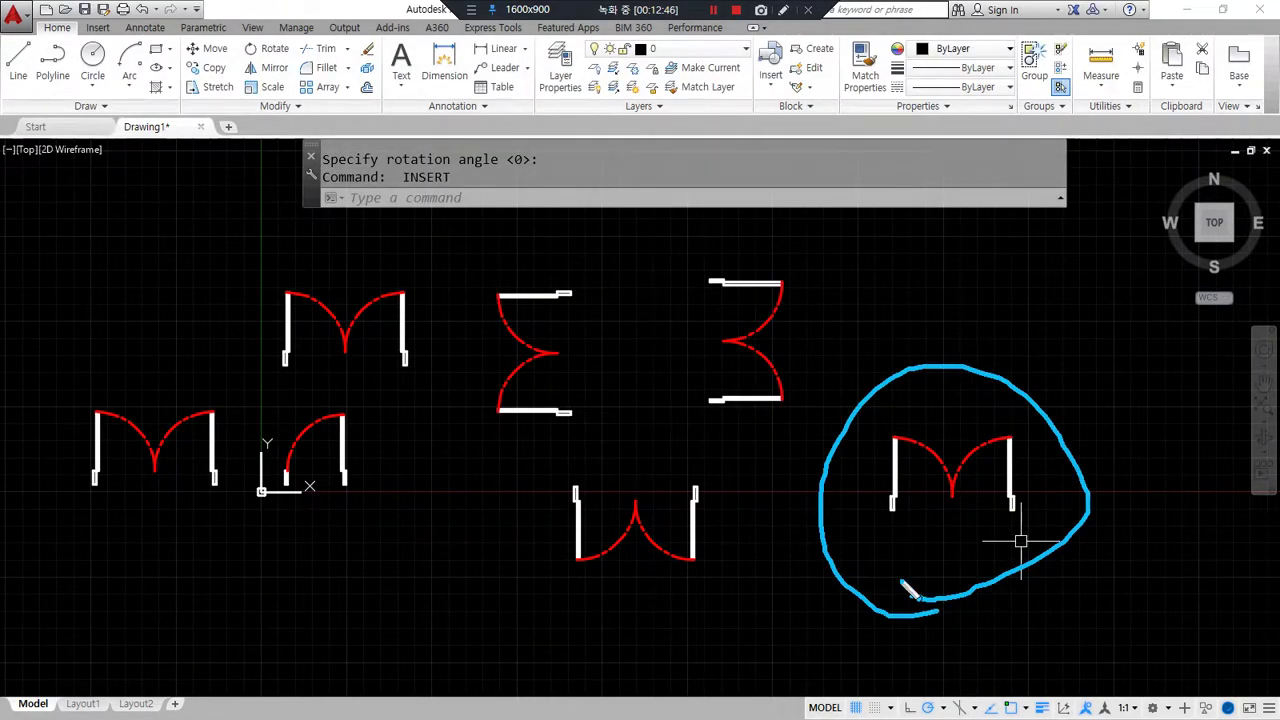
pyautogui.press('Escape')
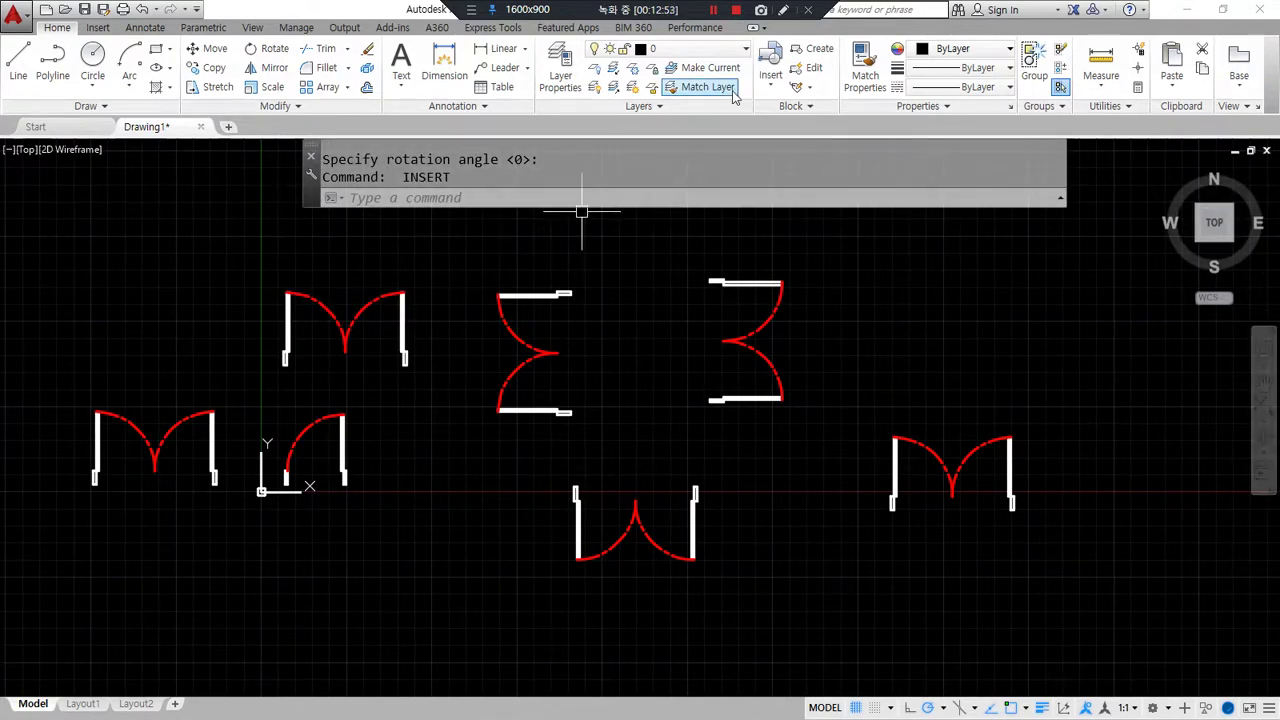
# Step: Inspect the single door group, open the newly inserted Door_900 block in the Block Editor, and close it without changes
pyautogui.click(345, 465)
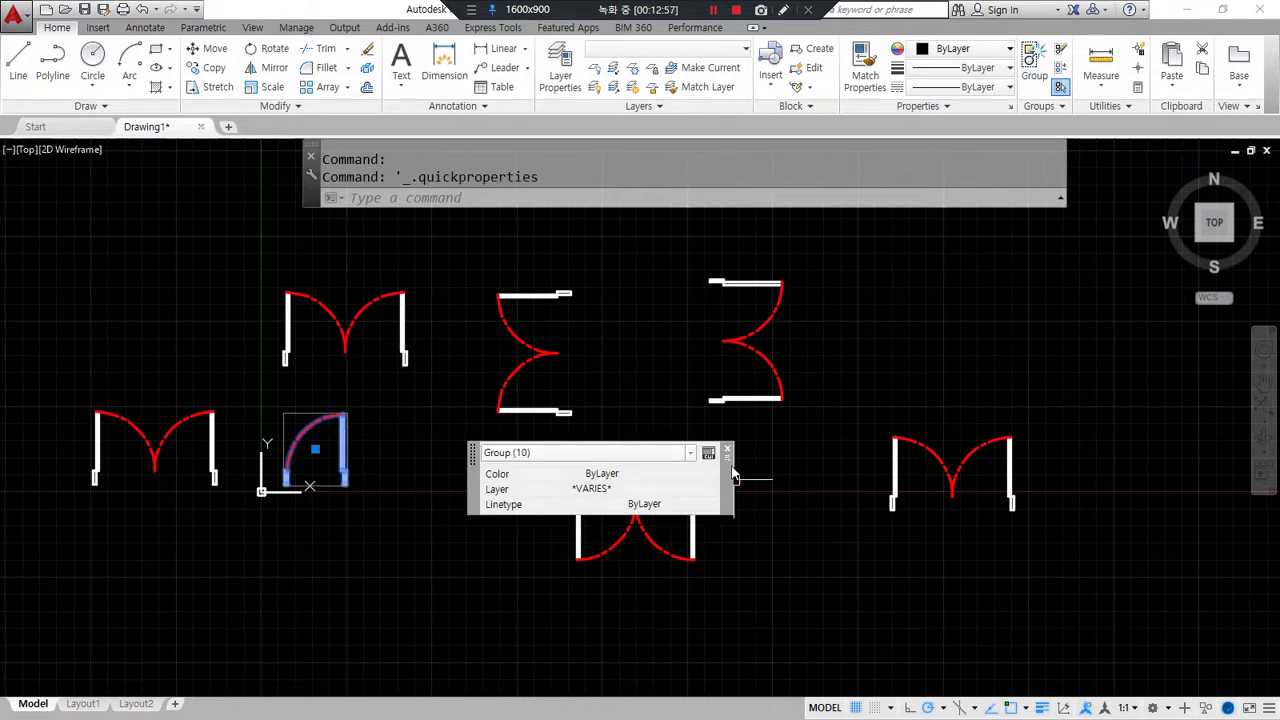
pyautogui.press('Escape')
pyautogui.click(900, 505)
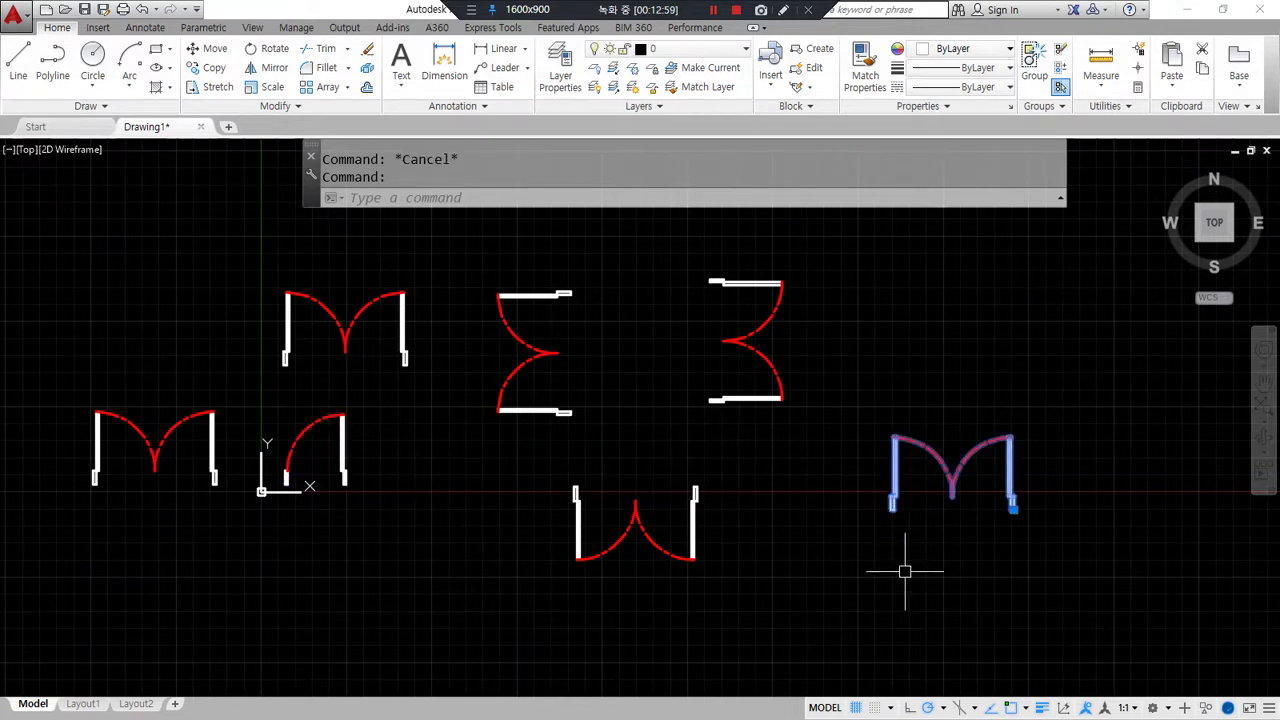
pyautogui.doubleClick(895, 503)
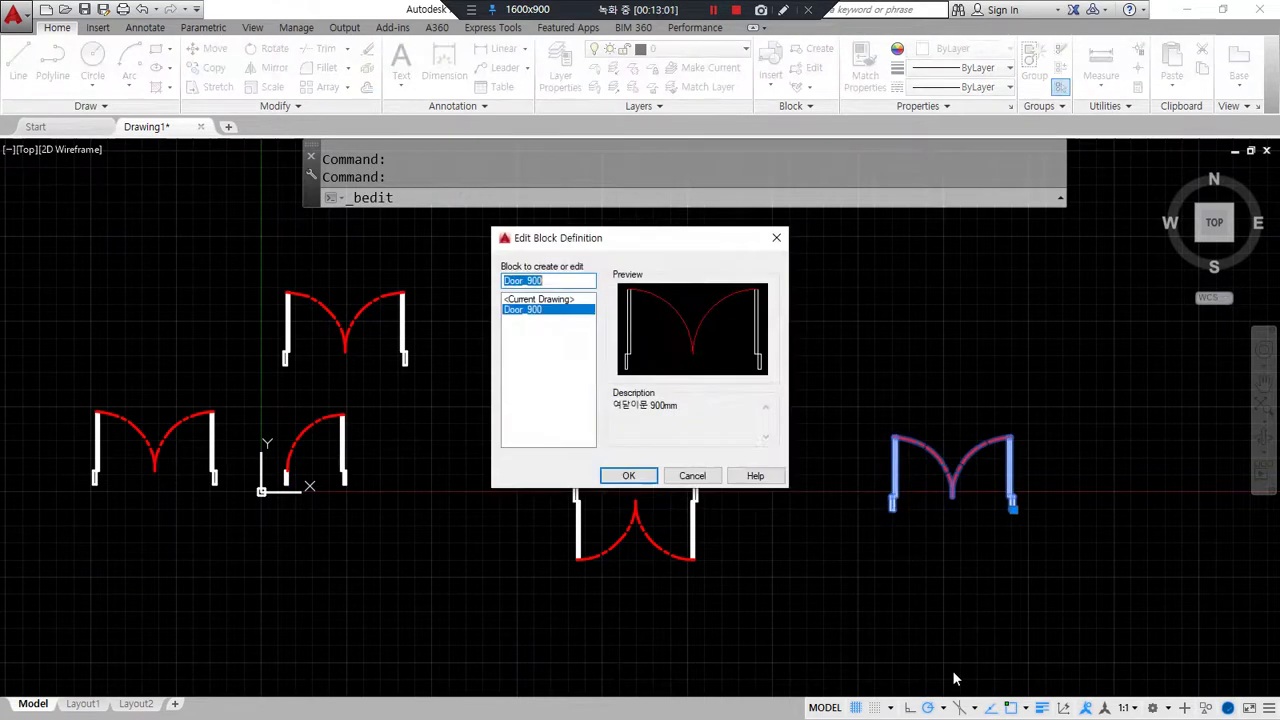
pyautogui.moveTo(560, 337)
pyautogui.mouseDown()
pyautogui.moveTo(563, 323)
pyautogui.moveTo(571, 337)
pyautogui.moveTo(605, 330)
pyautogui.mouseUp()
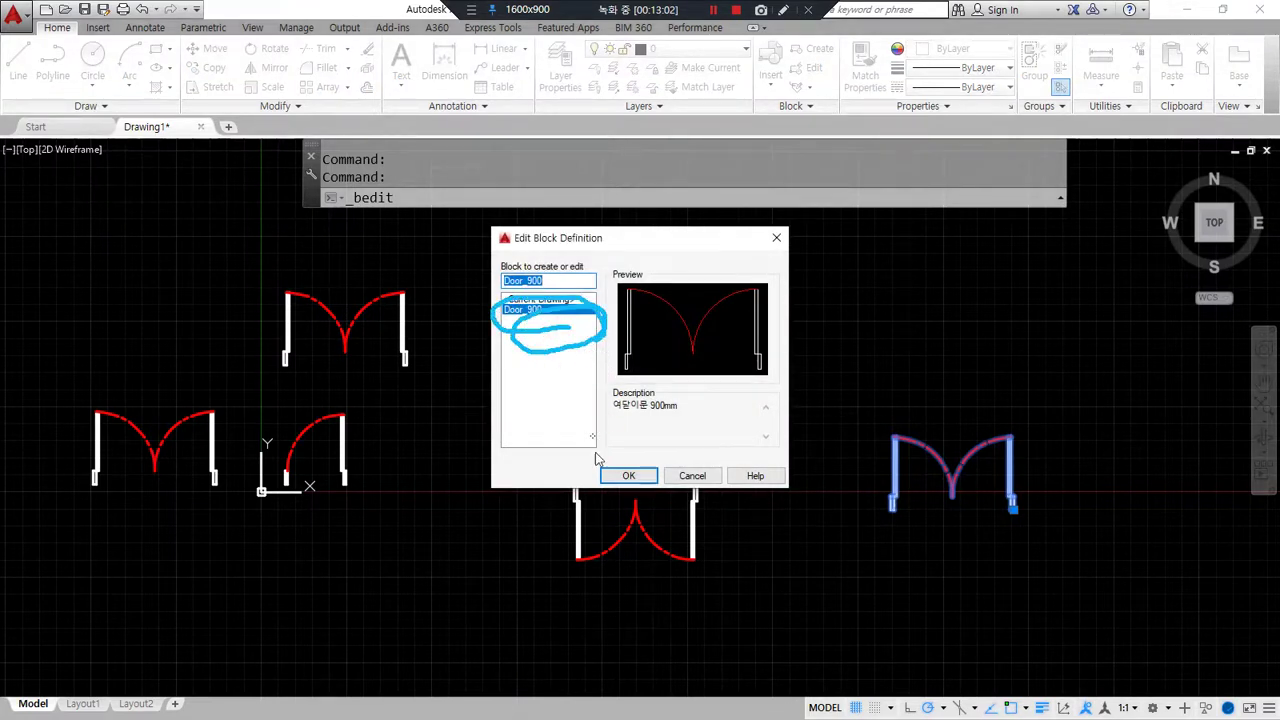
pyautogui.click(630, 476)
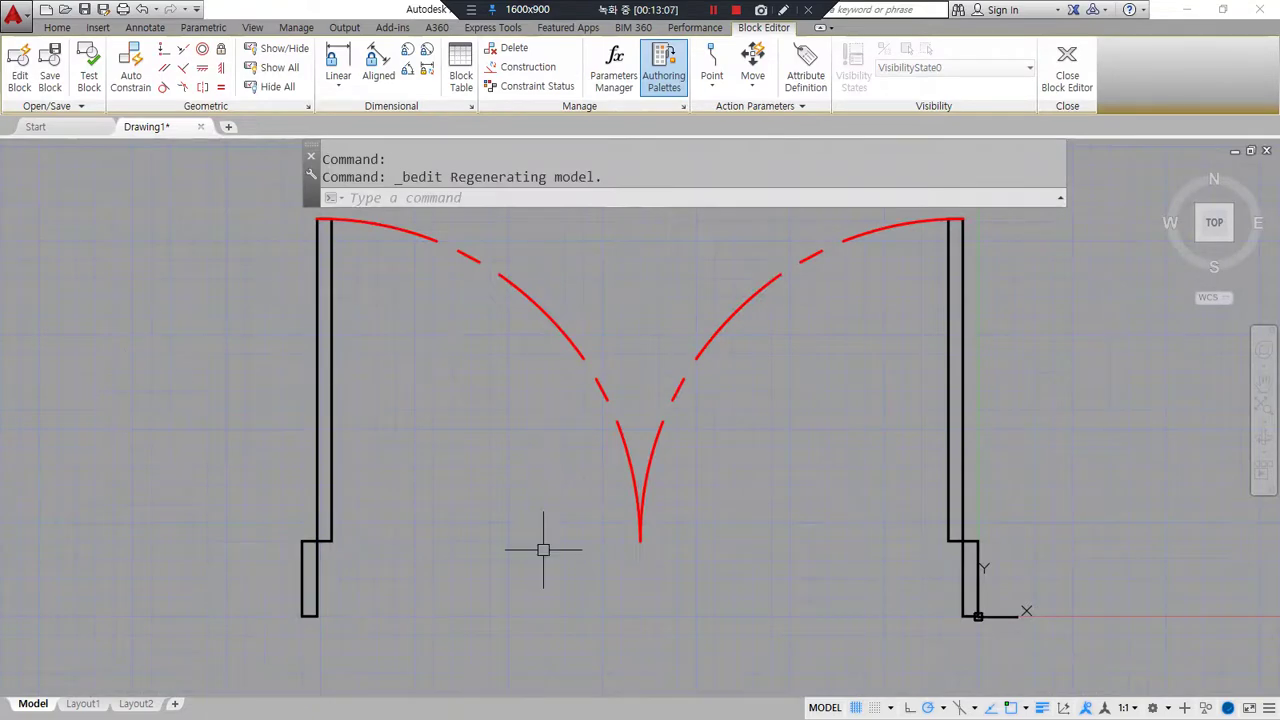
pyautogui.click(1066, 62)
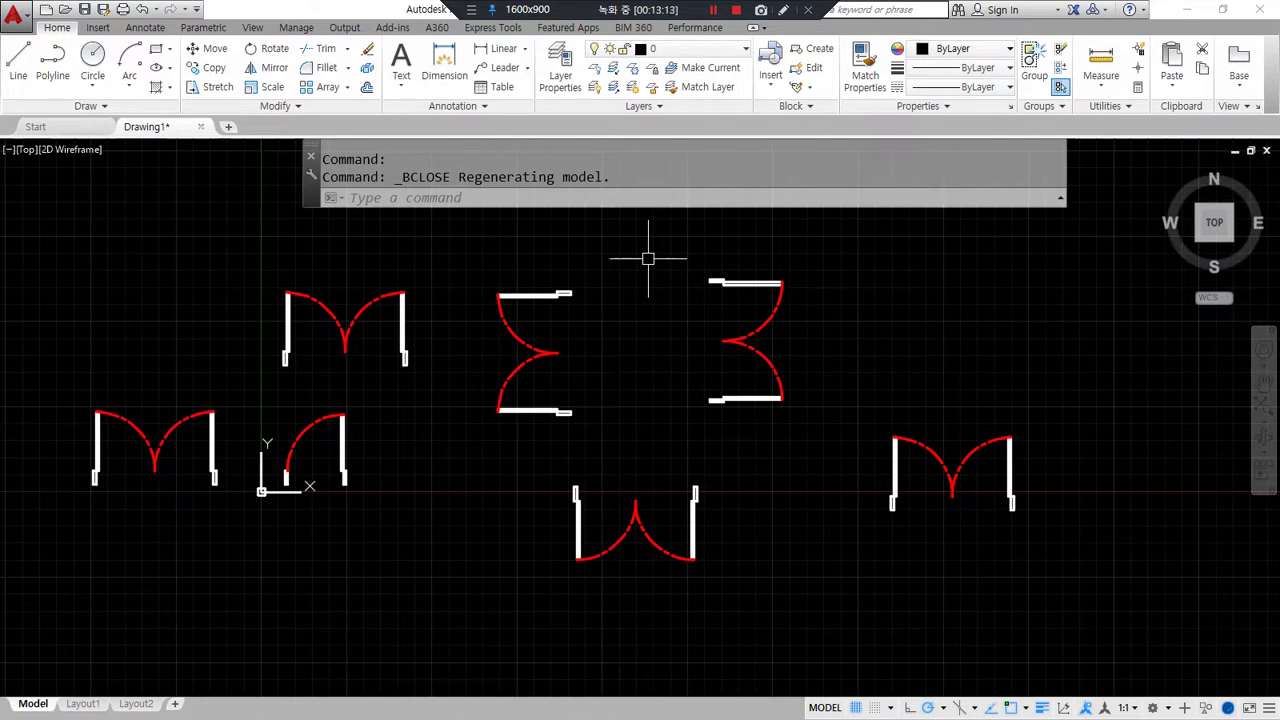
# Step: Switch to the Notepad notes, review the line with Block, Insert and BEdit, and return to the AutoCAD drawing
pyautogui.hotkey('alt', 'Tab')
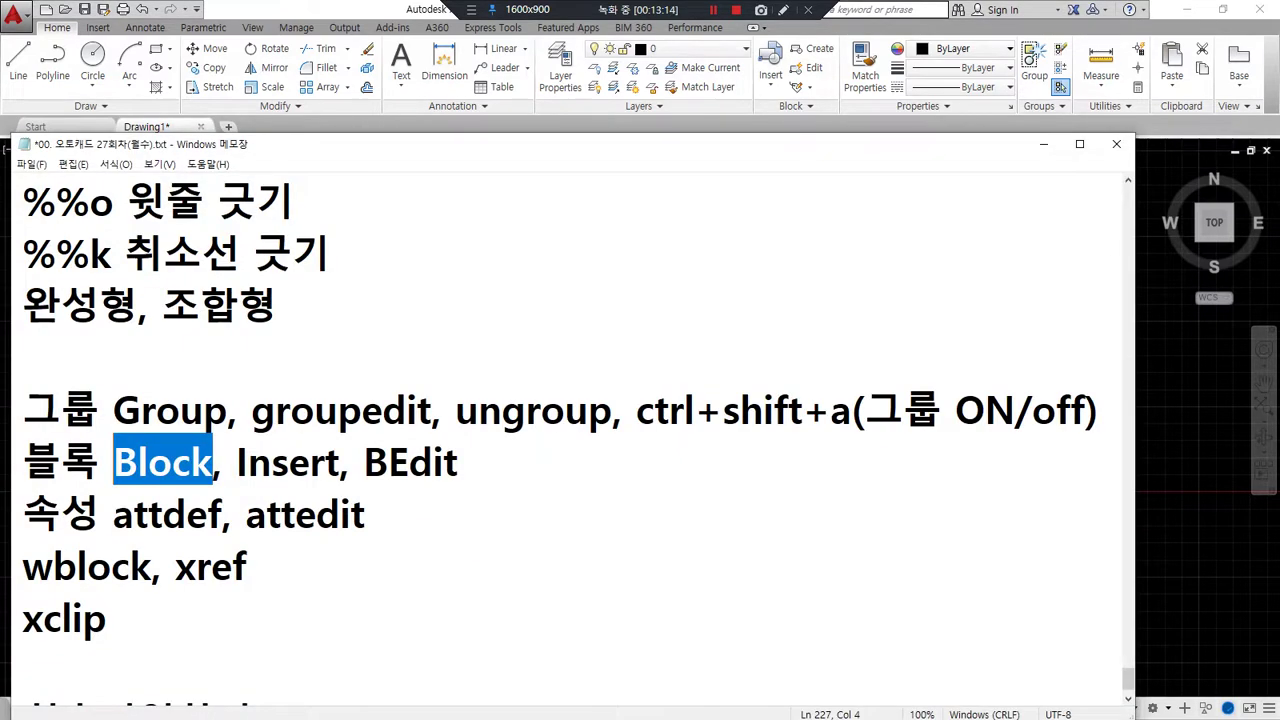
pyautogui.moveTo(484, 484); pyautogui.dragTo(112, 462)
pyautogui.moveTo(503, 479); pyautogui.dragTo(471, 463)
pyautogui.click(471, 463)
pyautogui.click(1139, 450)
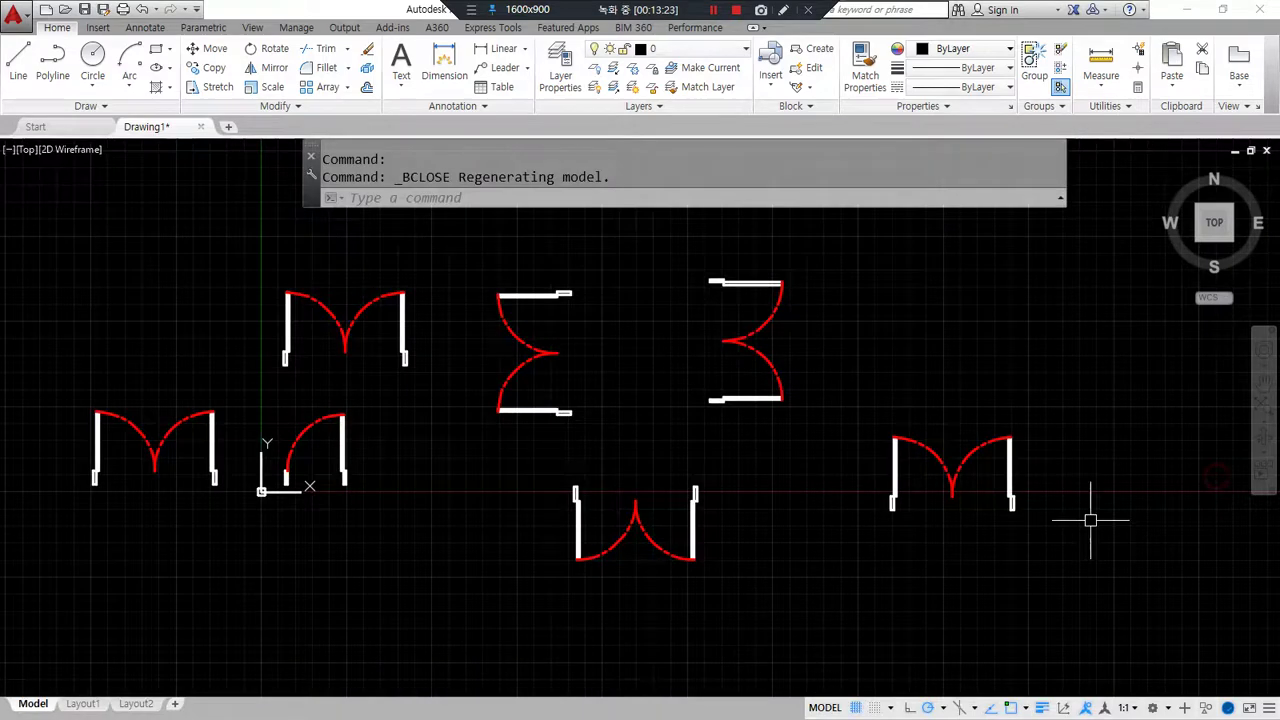
# Step: Select all the door symbols to compare how groups and blocks are highlighted, and clear the selection
pyautogui.scroll(-4, 1090, 520)
pyautogui.click(1094, 569)
pyautogui.click(466, 380)
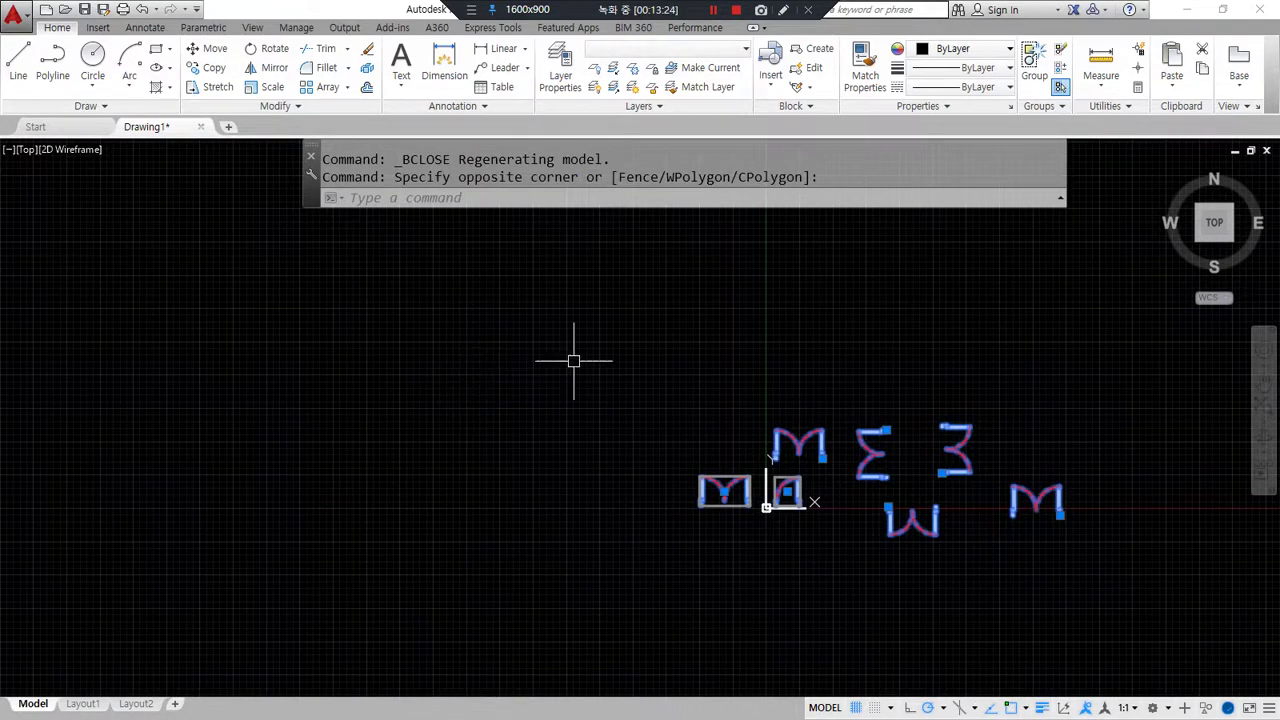
pyautogui.moveTo(523, 372); pyautogui.dragTo(200, 377, button='middle')
pyautogui.moveTo(583, 400); pyautogui.dragTo(820, 357, button='middle')
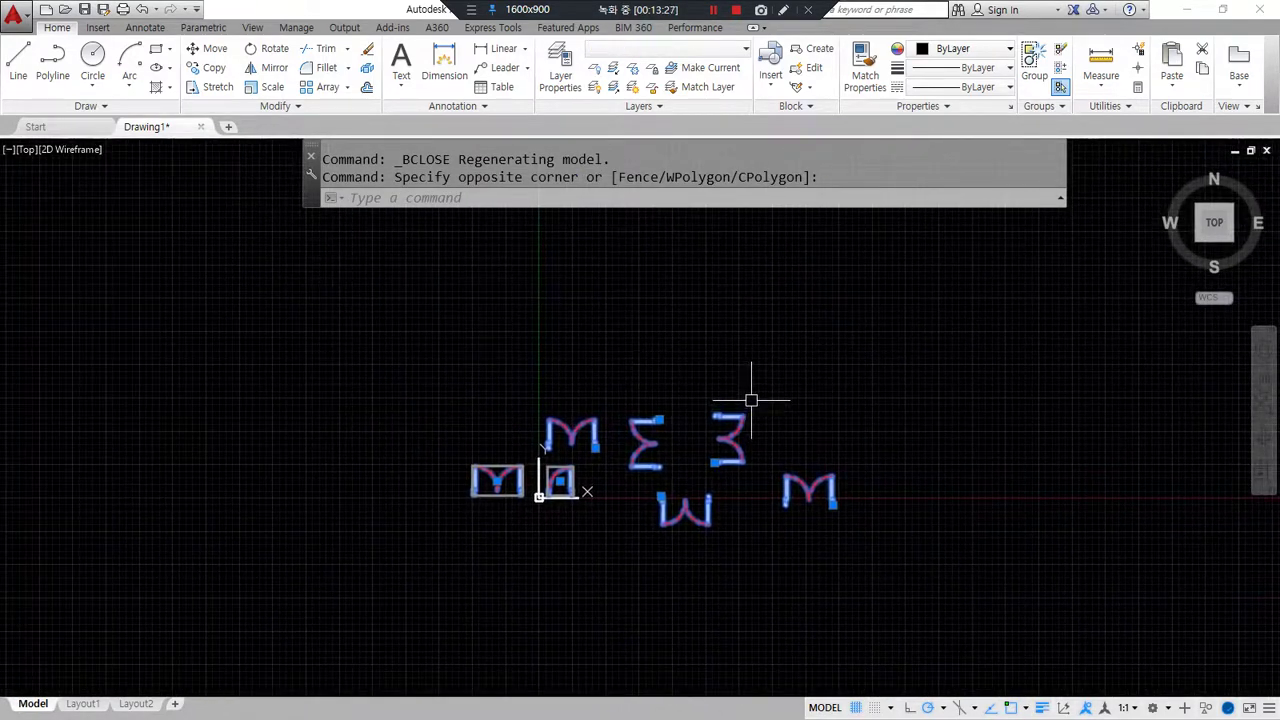
pyautogui.scroll(4, 577, 509)
pyautogui.moveTo(508, 537)
pyautogui.mouseDown()
pyautogui.moveTo(271, 428)
pyautogui.moveTo(612, 414)
pyautogui.moveTo(429, 536)
pyautogui.mouseUp()
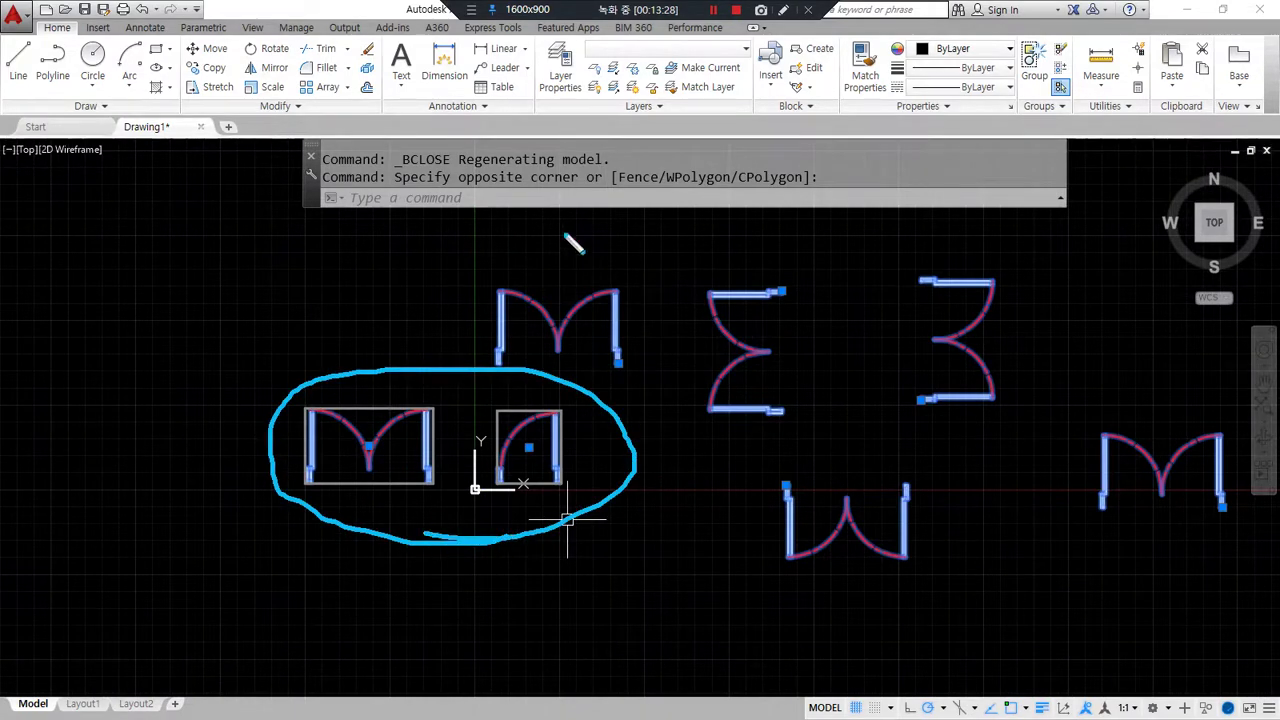
pyautogui.scroll(-2, 409, 363)
pyautogui.press('Escape')
pyautogui.press('Escape')
# Step: Erase every Door_900 block copy, keeping only the grouped double door and the grouped single door beside the origin
pyautogui.click(903, 517)
pyautogui.click(517, 271)
pyautogui.write('e')
pyautogui.press('Return')
pyautogui.click(486, 357)
pyautogui.click(292, 273)
pyautogui.write('e')
pyautogui.press('Return')
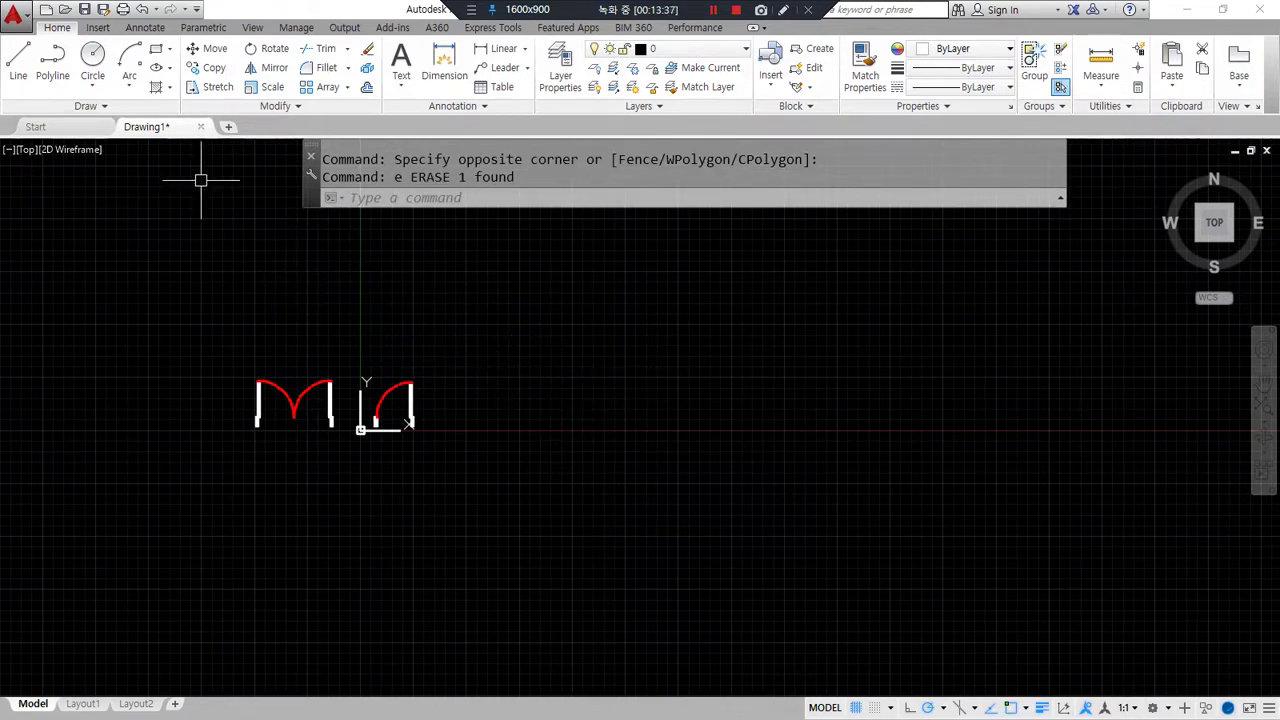
# Step: Insert an unrotated Door_900 block at scale 1, above and to the right of the single door
pyautogui.click(97, 27)
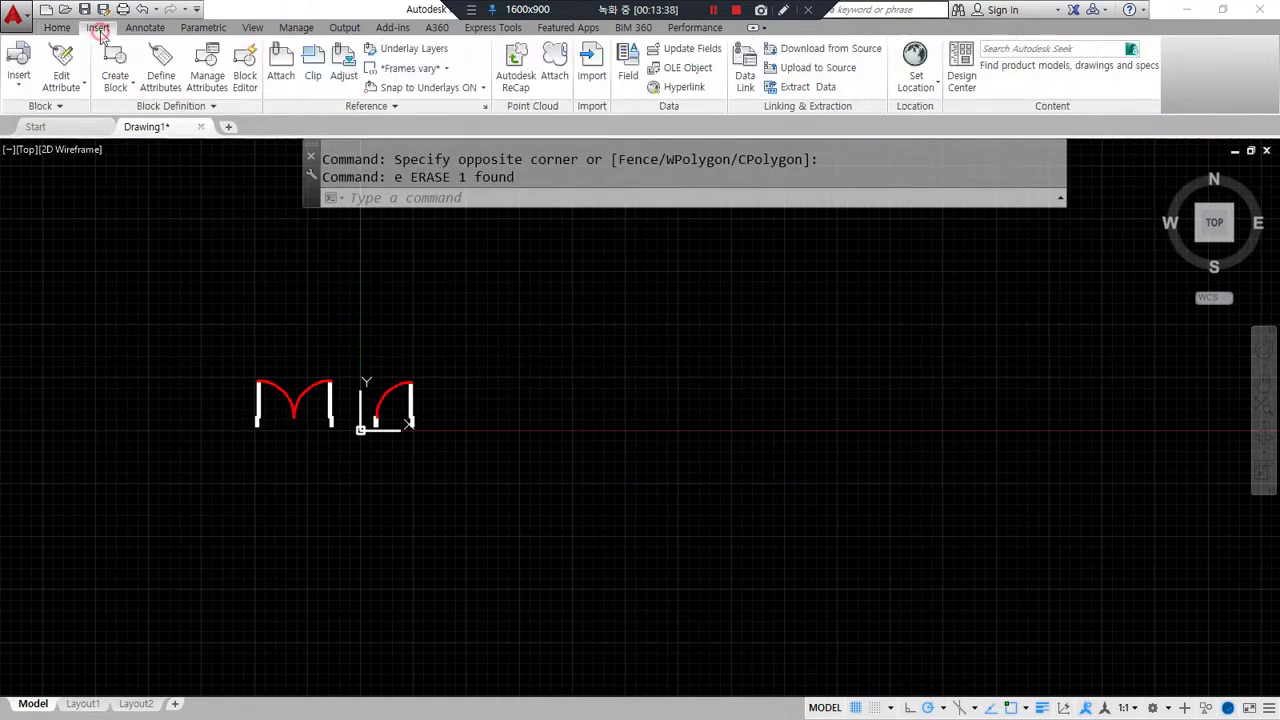
pyautogui.click(27, 90)
pyautogui.click(40, 168)
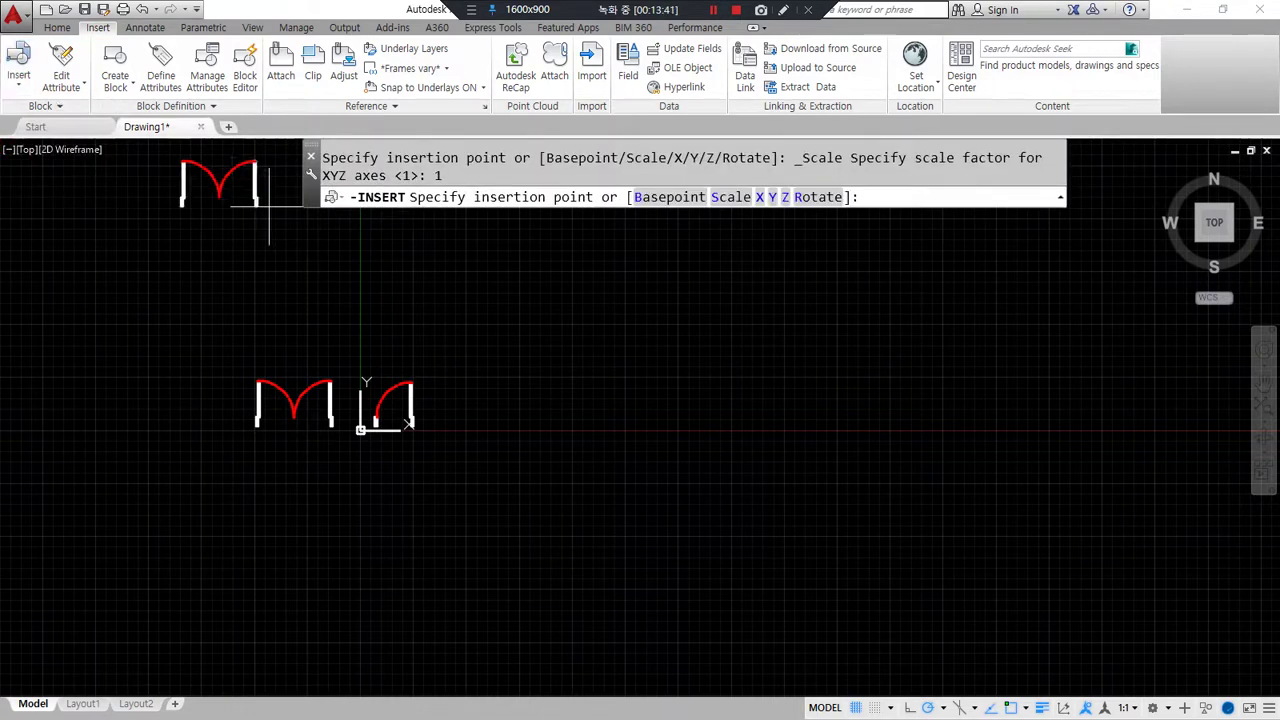
pyautogui.click(631, 350)
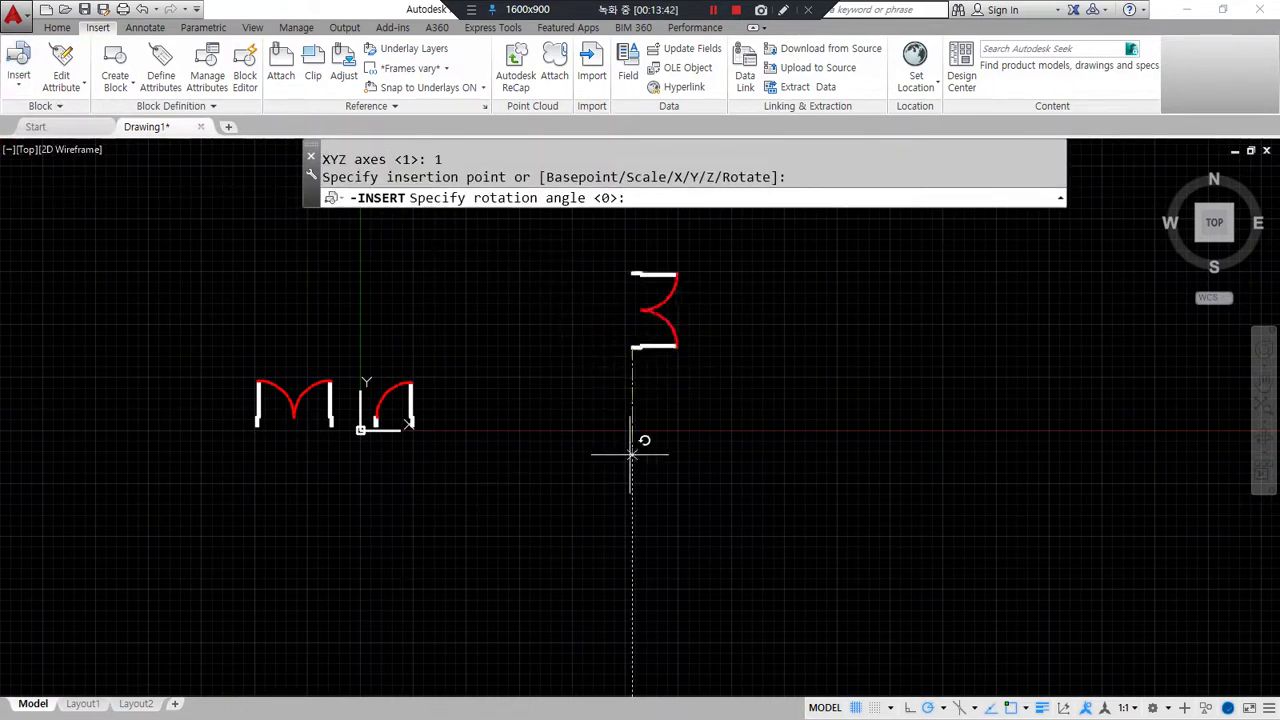
pyautogui.click(694, 347)
pyautogui.scroll(4, 380, 425)
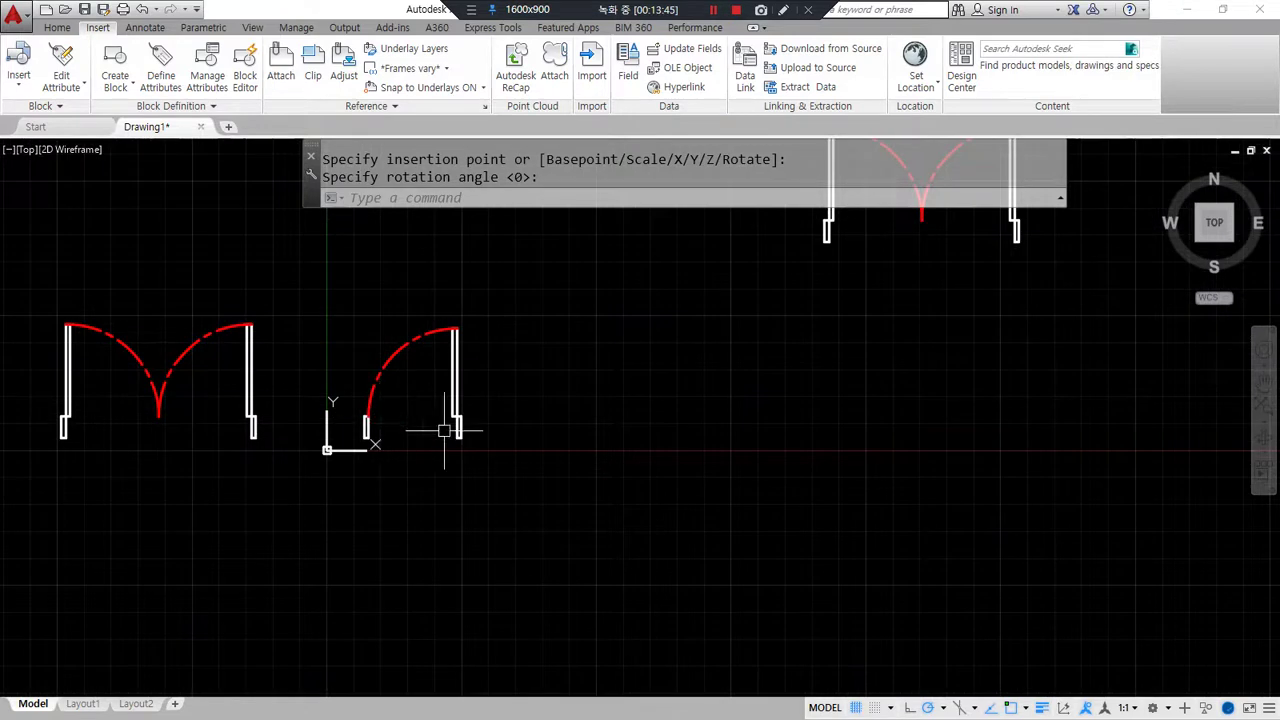
# Step: Erase the grouped double door to the left of the origin
pyautogui.click(452, 408)
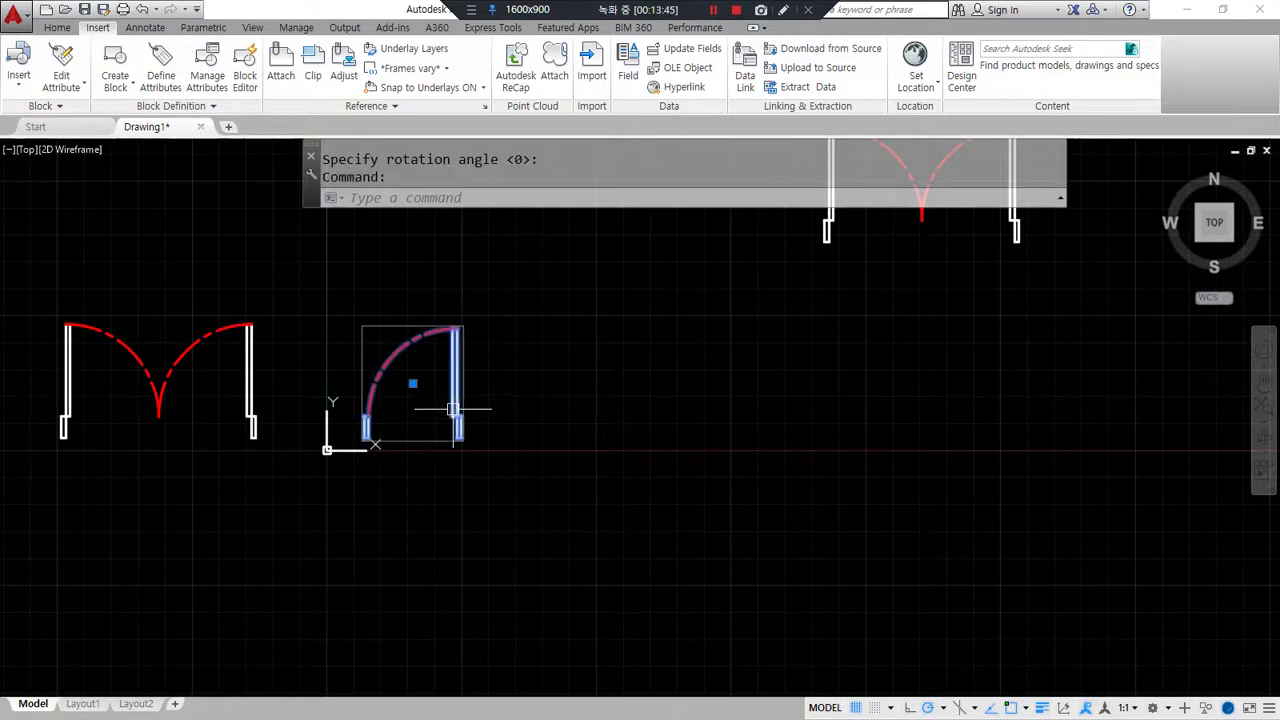
pyautogui.press('Escape')
pyautogui.click(257, 371)
pyautogui.press('Delete')
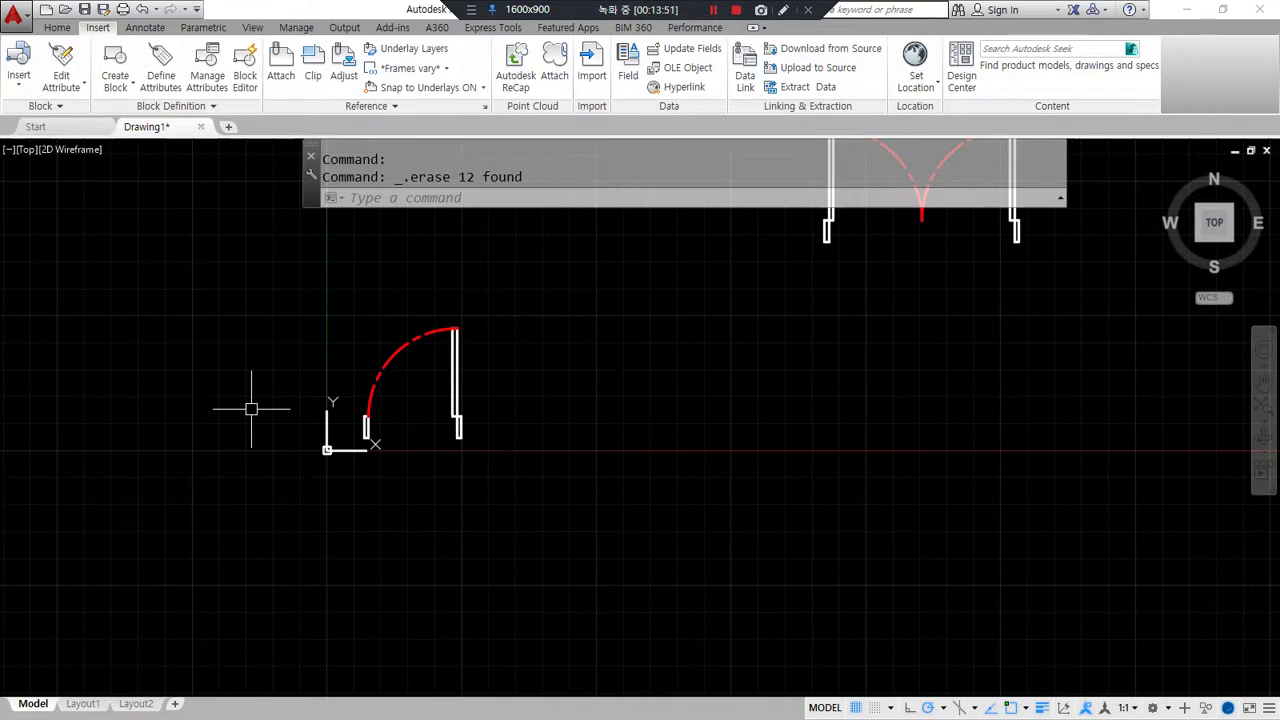
pyautogui.scroll(-2, 445, 360)
pyautogui.moveTo(523, 320); pyautogui.dragTo(443, 360, button='middle')
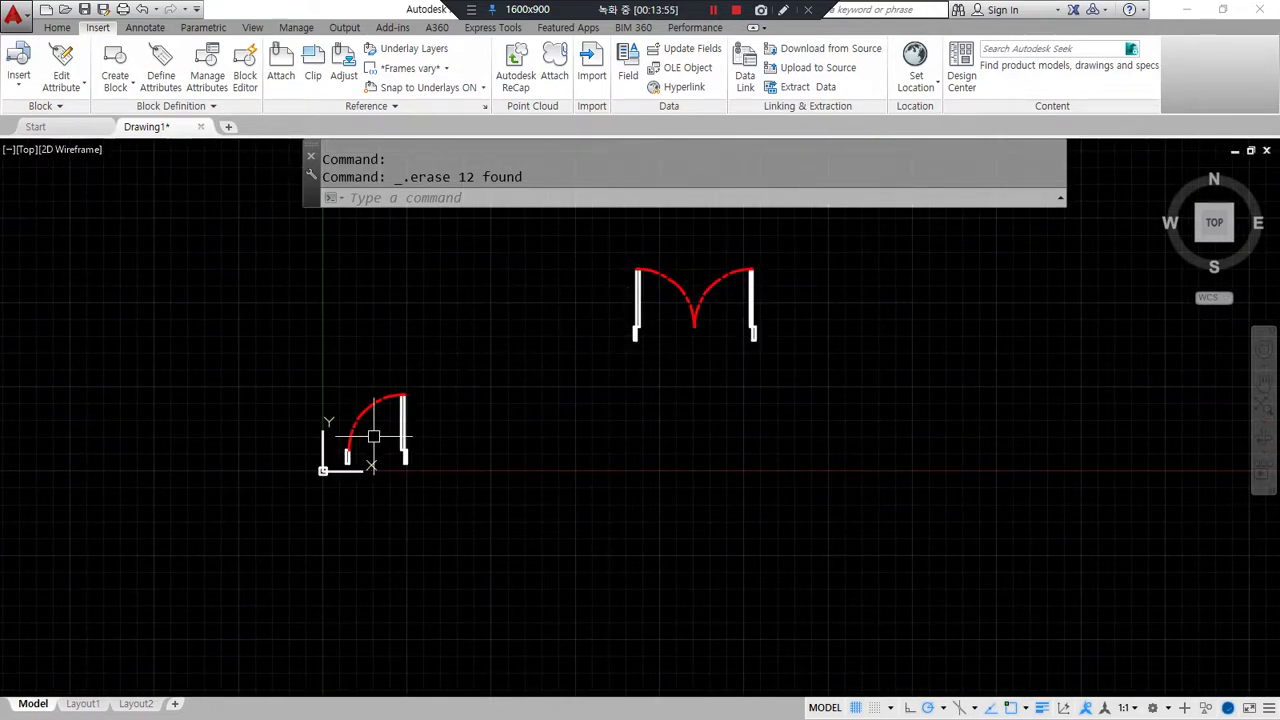
pyautogui.click(404, 427)
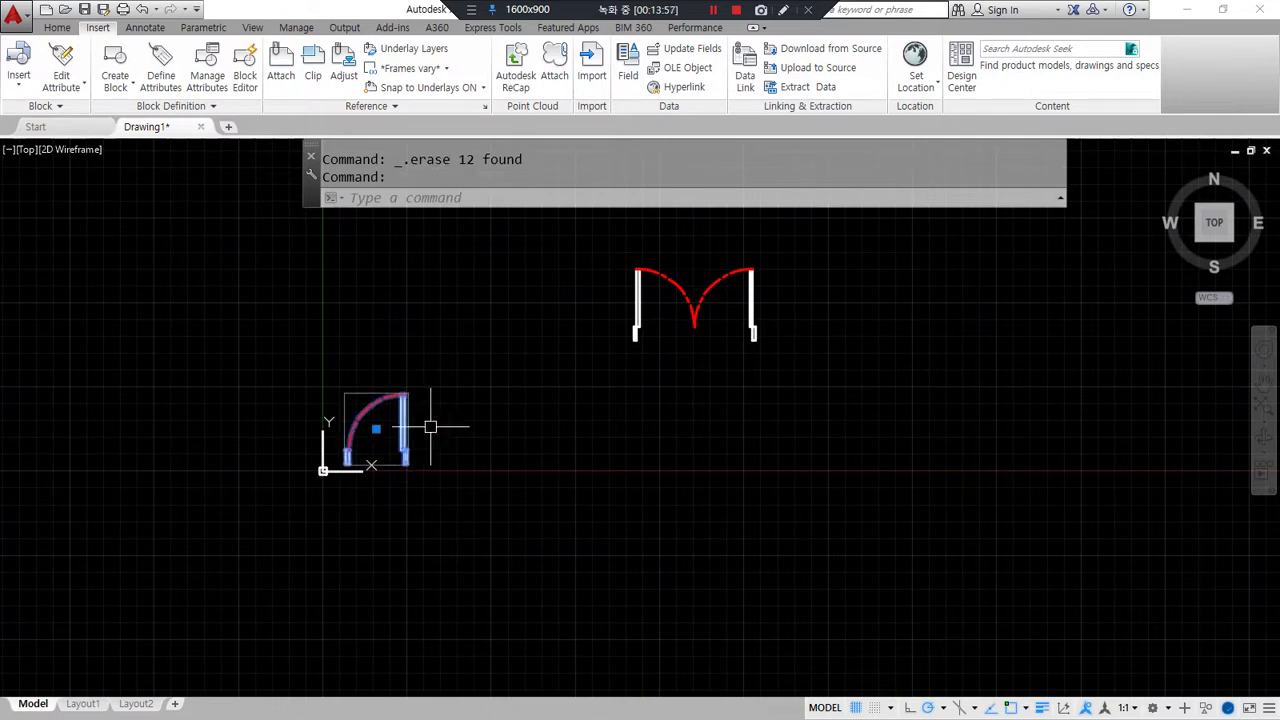
pyautogui.write('g')
pyautogui.press('Return')
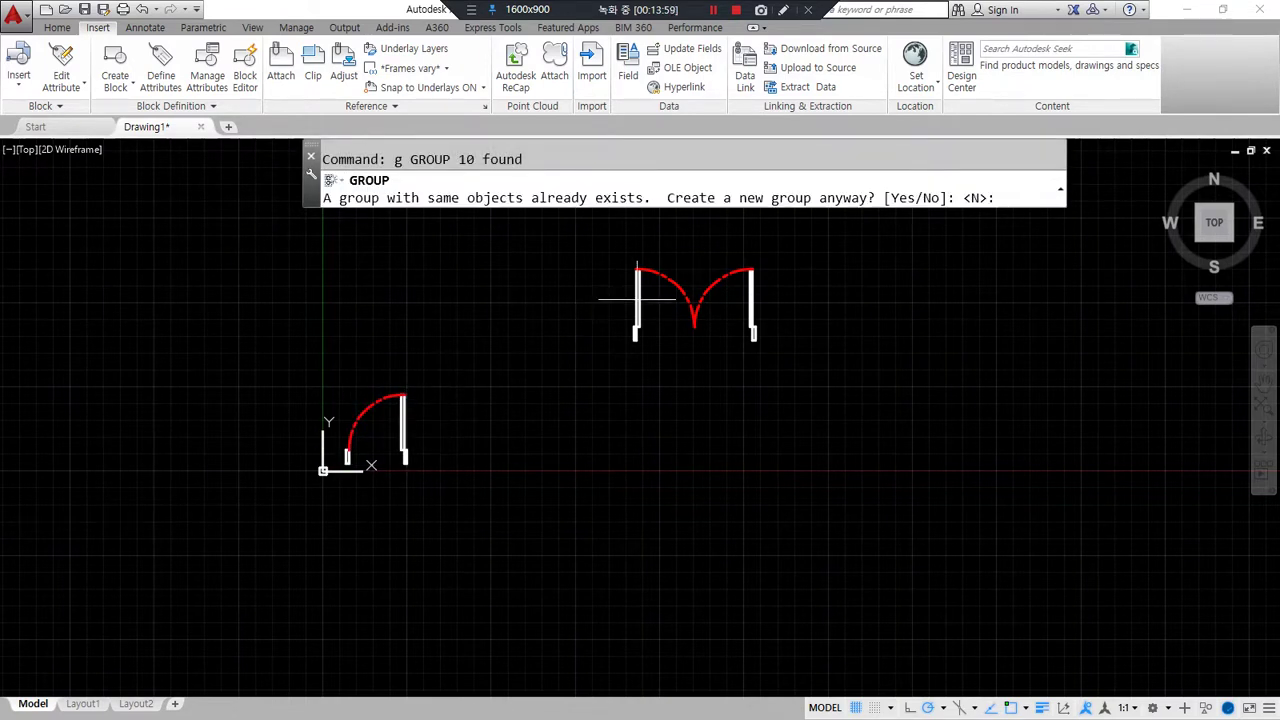
pyautogui.press('Escape')
pyautogui.press('Escape')
pyautogui.press('Escape')
# Step: Define the grouped single door as block D_900, with its base point at the right jamb's lower corner, deleting the original objects
pyautogui.write('b')
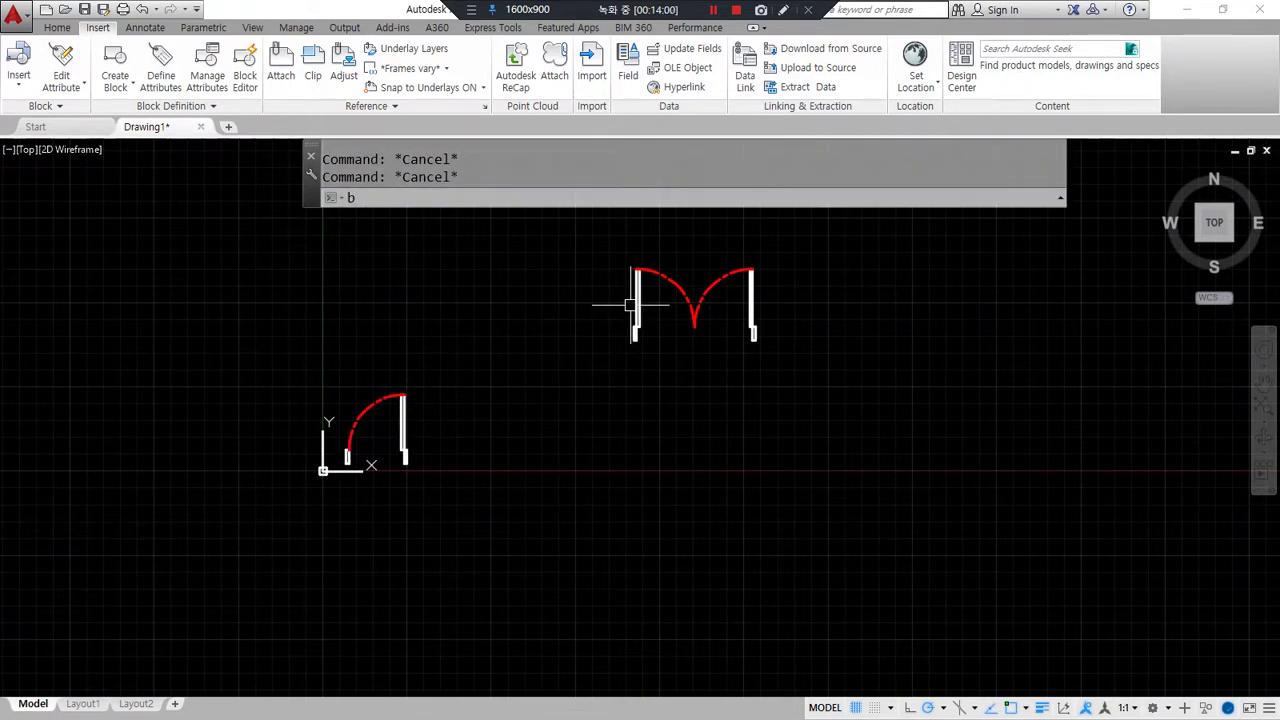
pyautogui.press('Return')
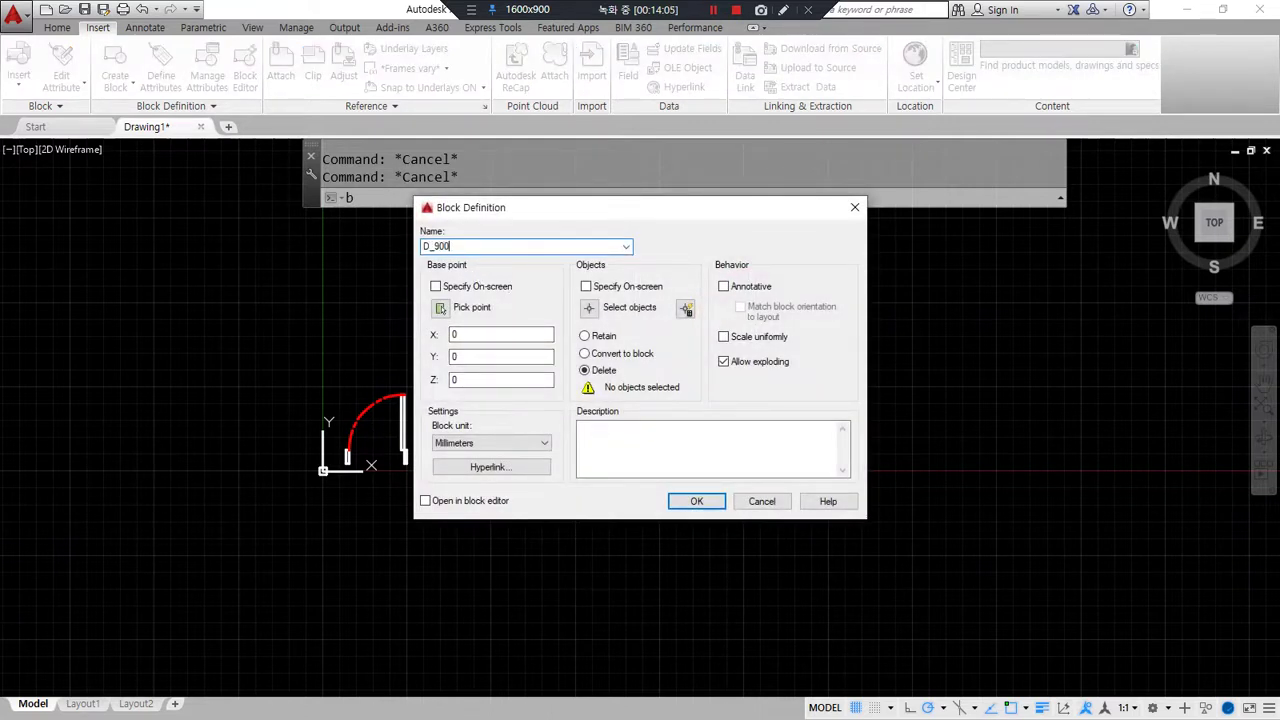
pyautogui.click(440, 308)
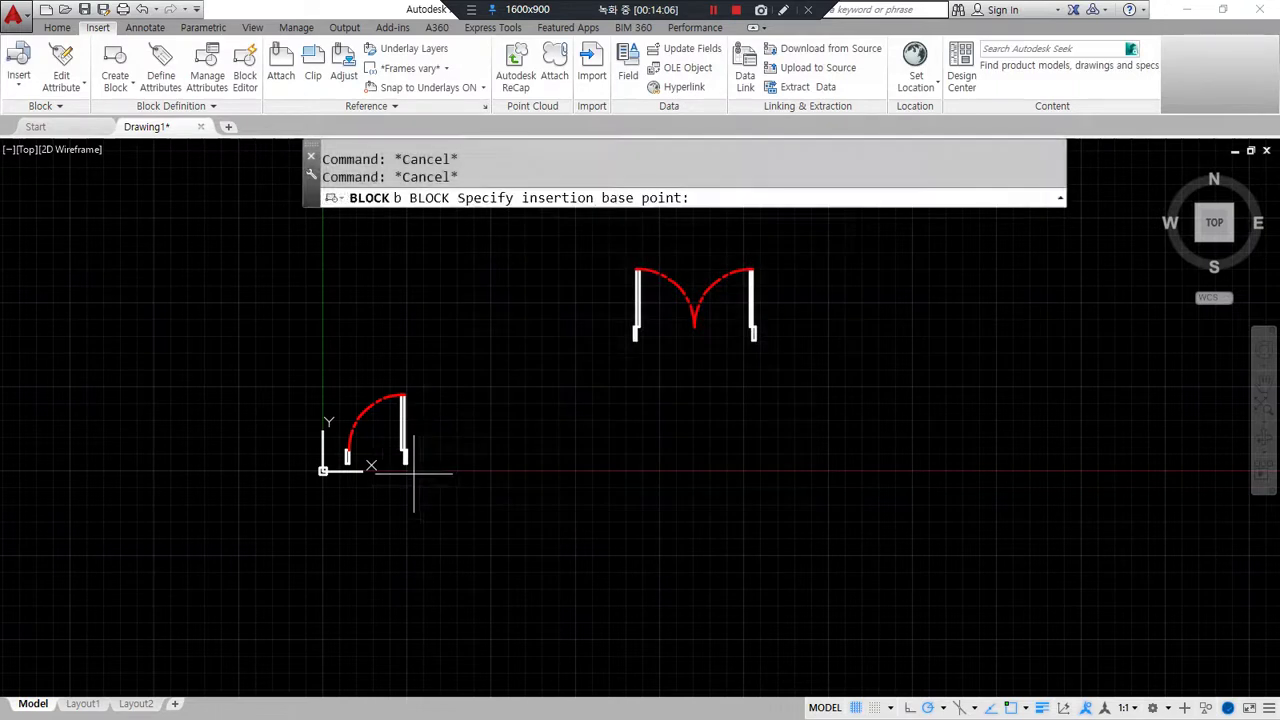
pyautogui.click(412, 467)
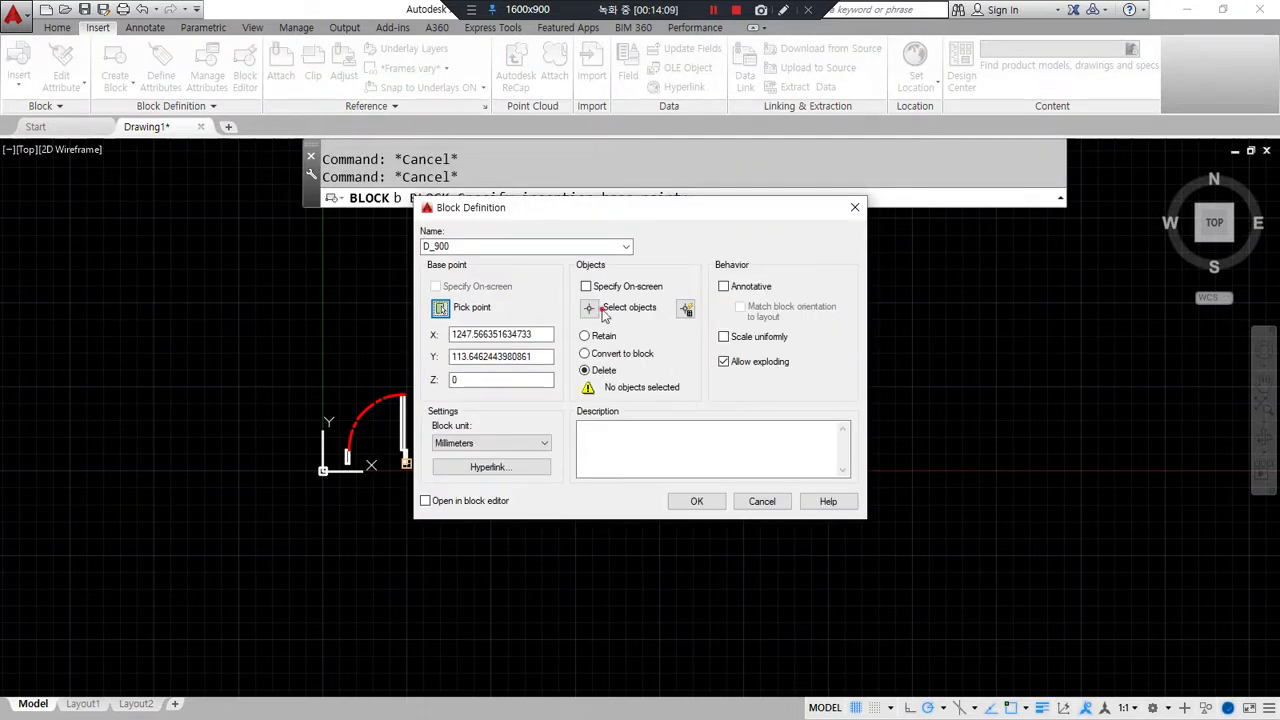
pyautogui.click(589, 308)
pyautogui.click(443, 506)
pyautogui.click(270, 344)
pyautogui.press('Return')
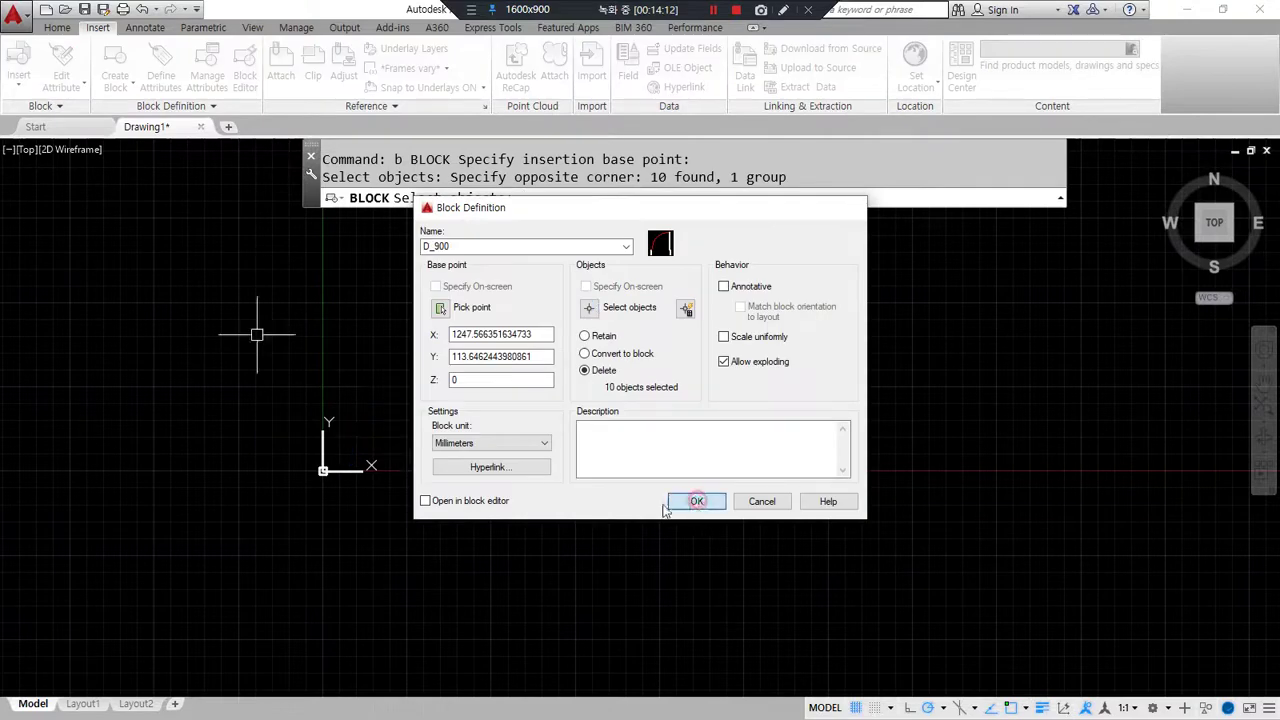
pyautogui.click(694, 502)
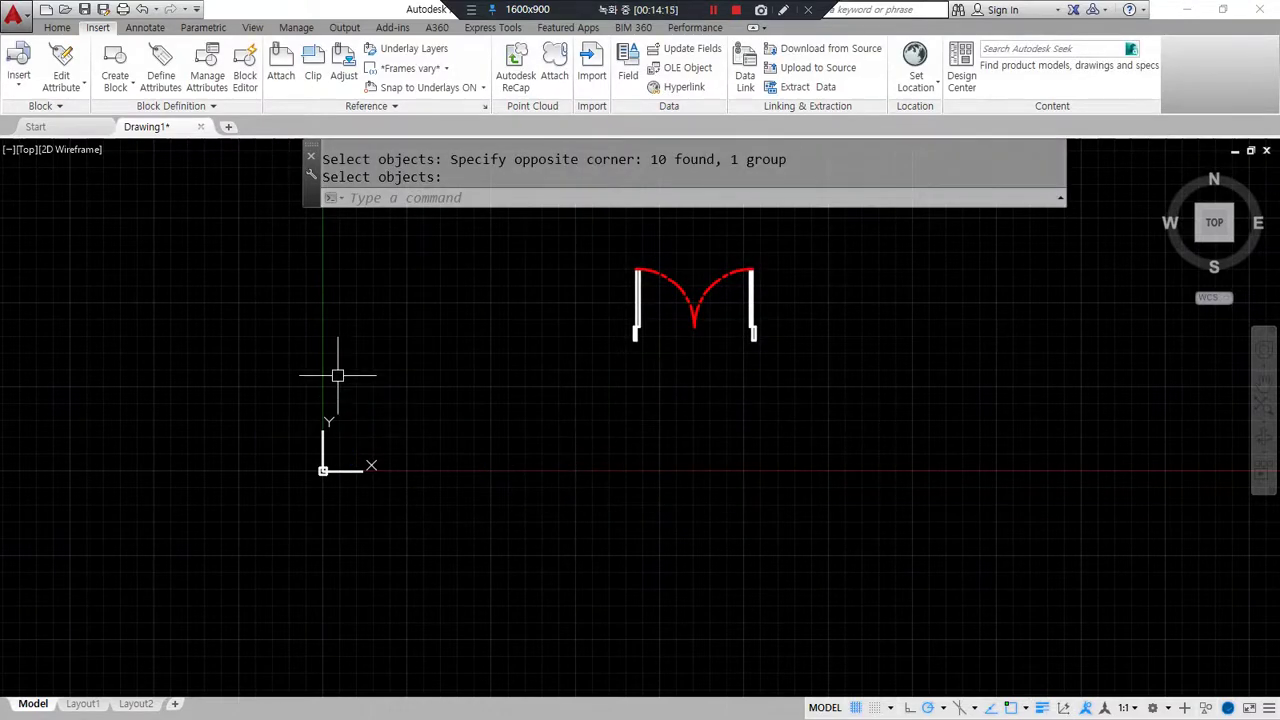
# Step: Insert the D_900 block above and to the right of the origin, rotated a quarter turn counterclockwise
pyautogui.write('i')
pyautogui.press('Return')
pyautogui.click(640, 266)
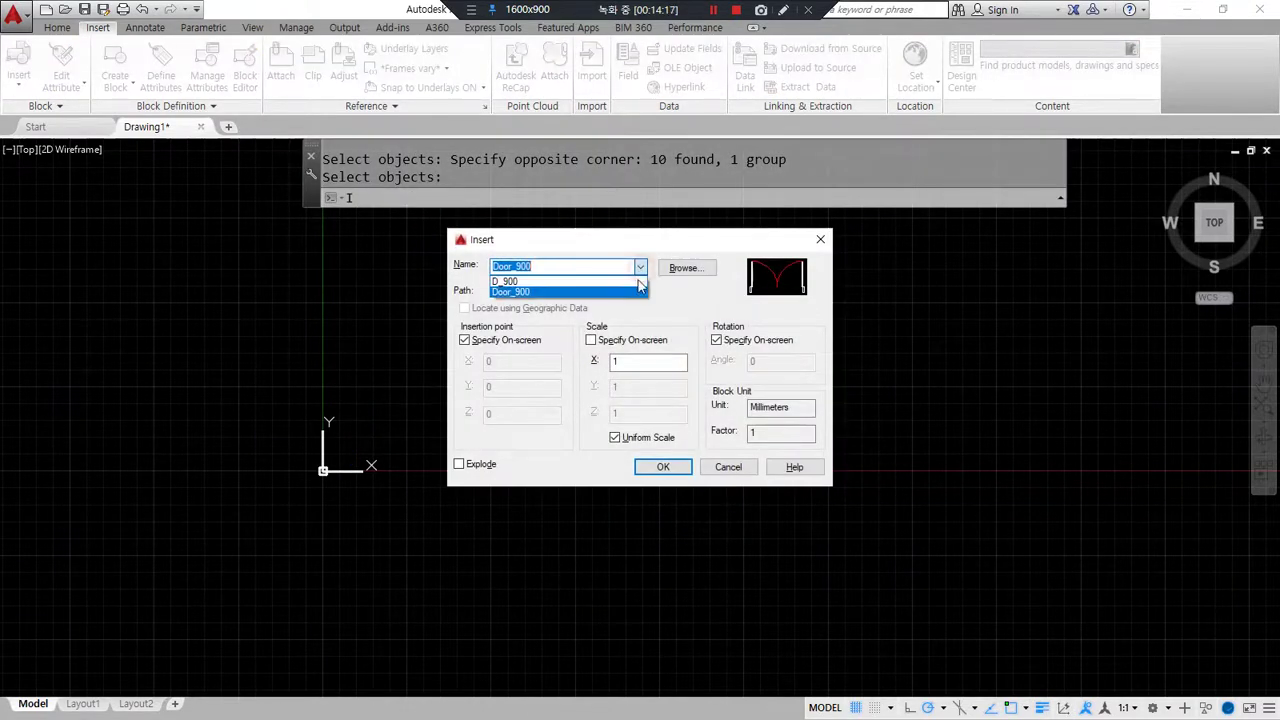
pyautogui.click(600, 289)
pyautogui.click(662, 466)
pyautogui.click(438, 380)
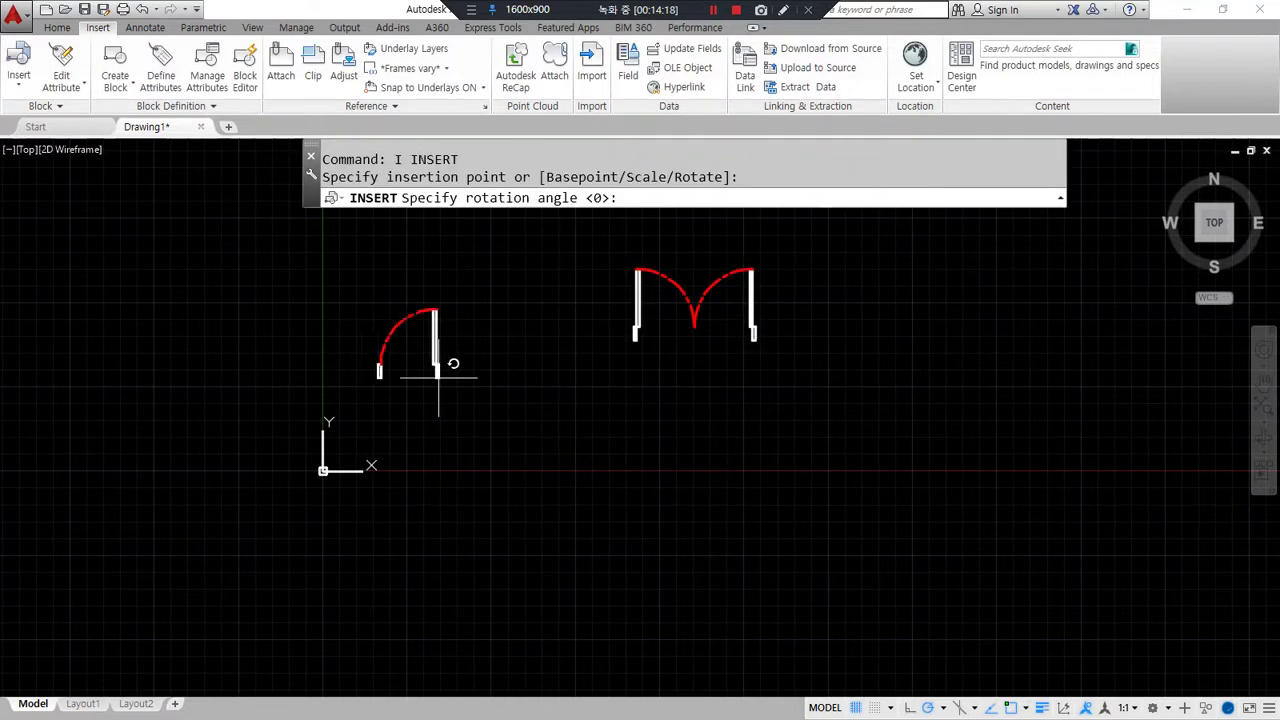
pyautogui.press('Return')
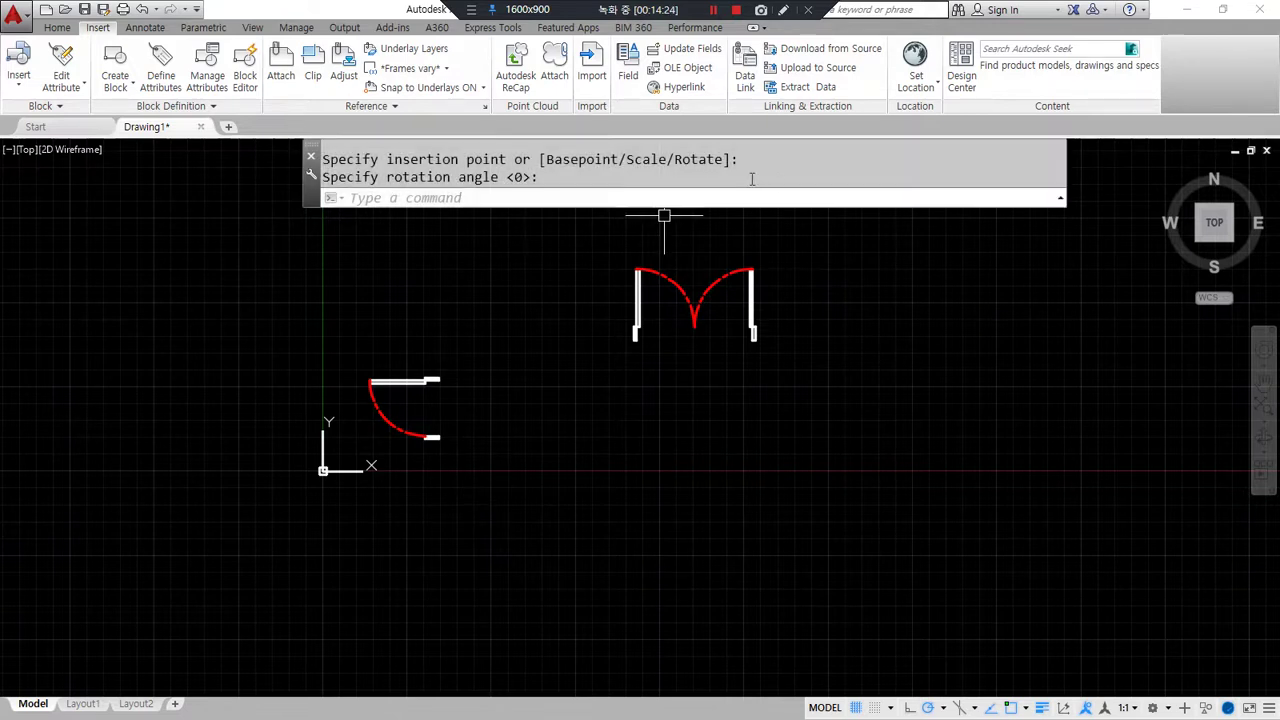
pyautogui.press('Escape')
pyautogui.press('Escape')
pyautogui.click(572, 318)
pyautogui.click(706, 486)
pyautogui.press('Escape')
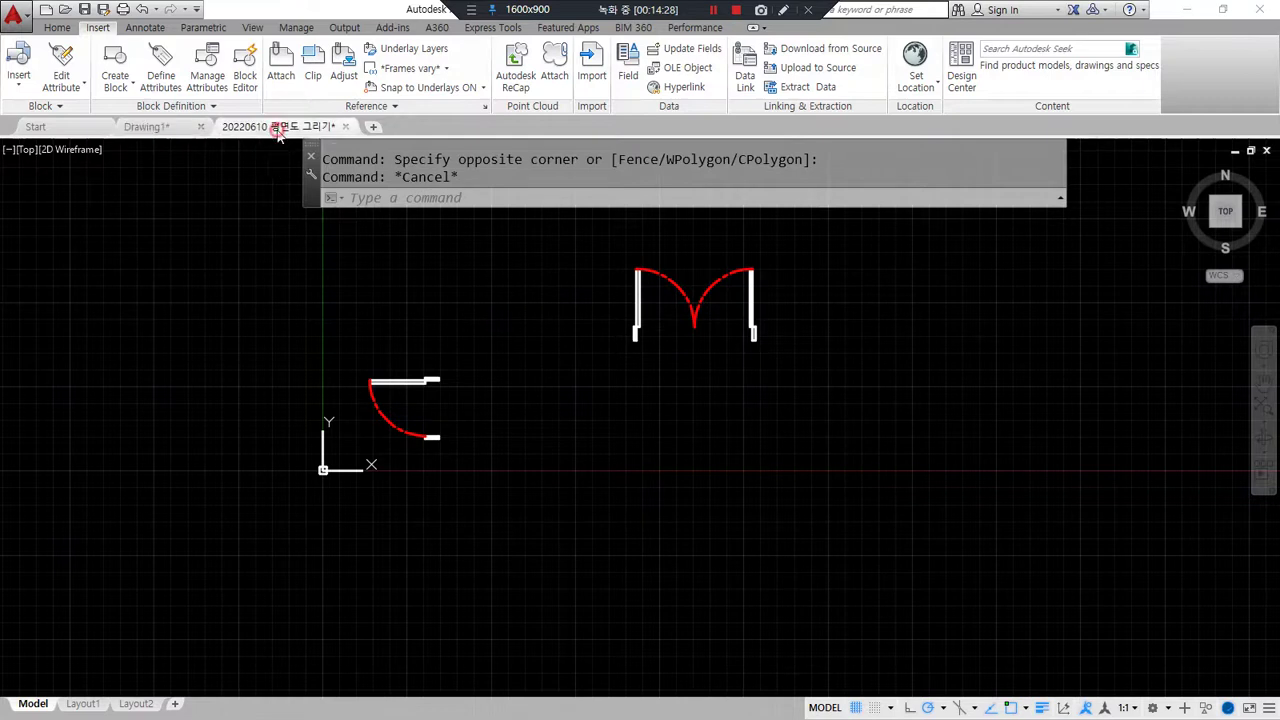
# Step: Copy both door blocks, the rotated D_900 and the double Door_900, from Drawing1 to the clipboard
pyautogui.click(275, 126)
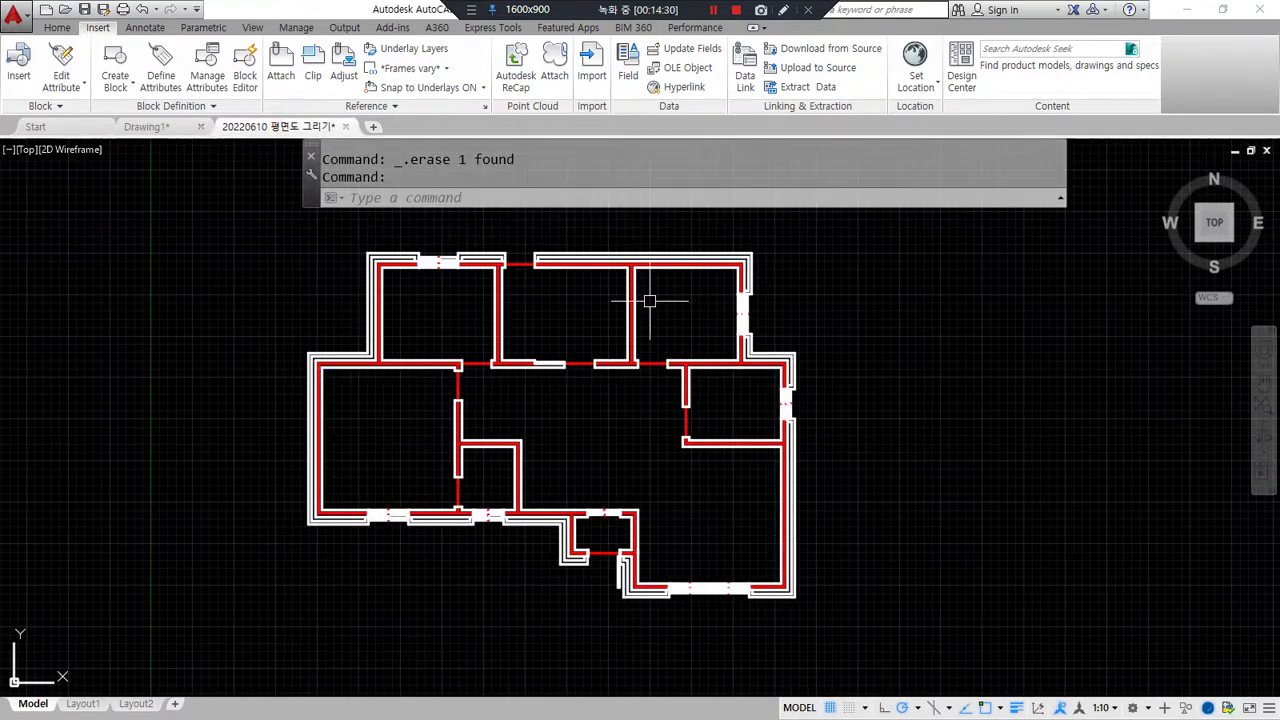
pyautogui.click(146, 126)
pyautogui.click(424, 443)
pyautogui.moveTo(416, 298)
pyautogui.mouseDown()
pyautogui.moveTo(320, 340)
pyautogui.moveTo(629, 571)
pyautogui.moveTo(466, 243)
pyautogui.moveTo(416, 300)
pyautogui.mouseUp()
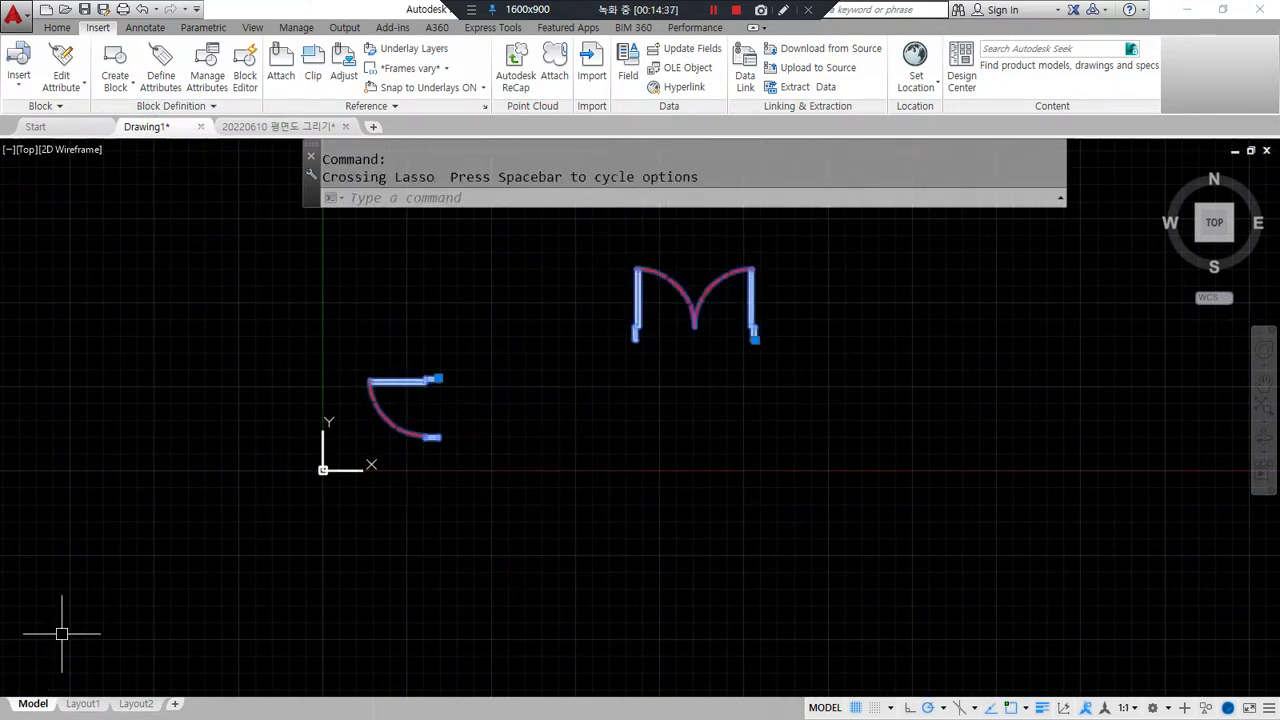
pyautogui.hotkey('ctrl', 'c')
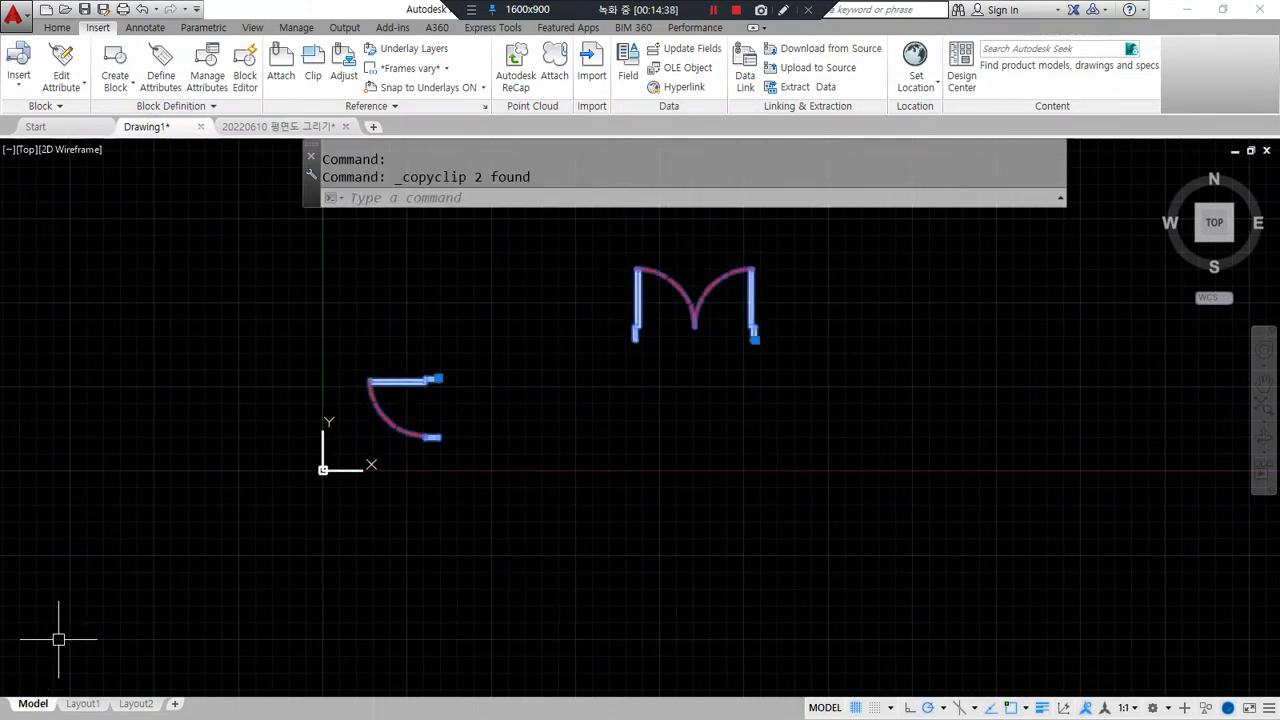
pyautogui.press('Escape')
pyautogui.press('Escape')
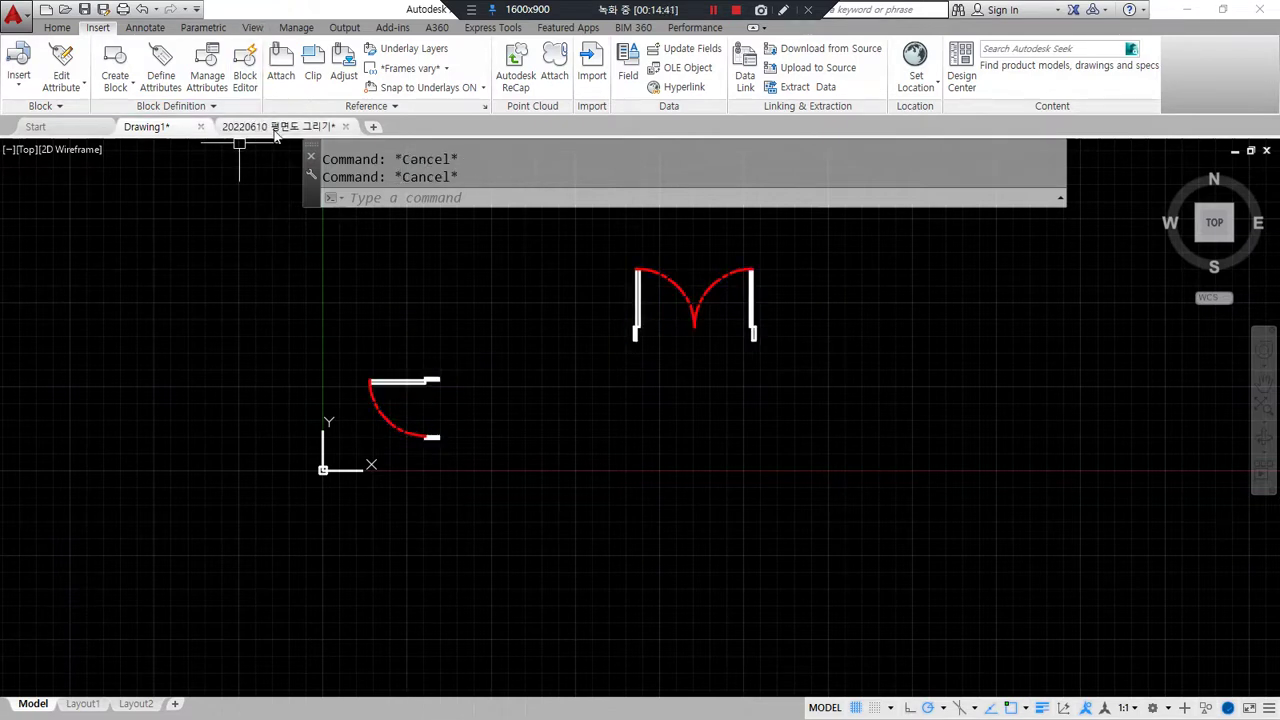
# Step: Paste the copied door blocks into the floor plan drawing 20220610 평면도 그리기, in the empty area to the right of the plan
pyautogui.click(272, 126)
pyautogui.moveTo(880, 503); pyautogui.dragTo(742, 481, button='middle')
pyautogui.hotkey('ctrl', 'v')
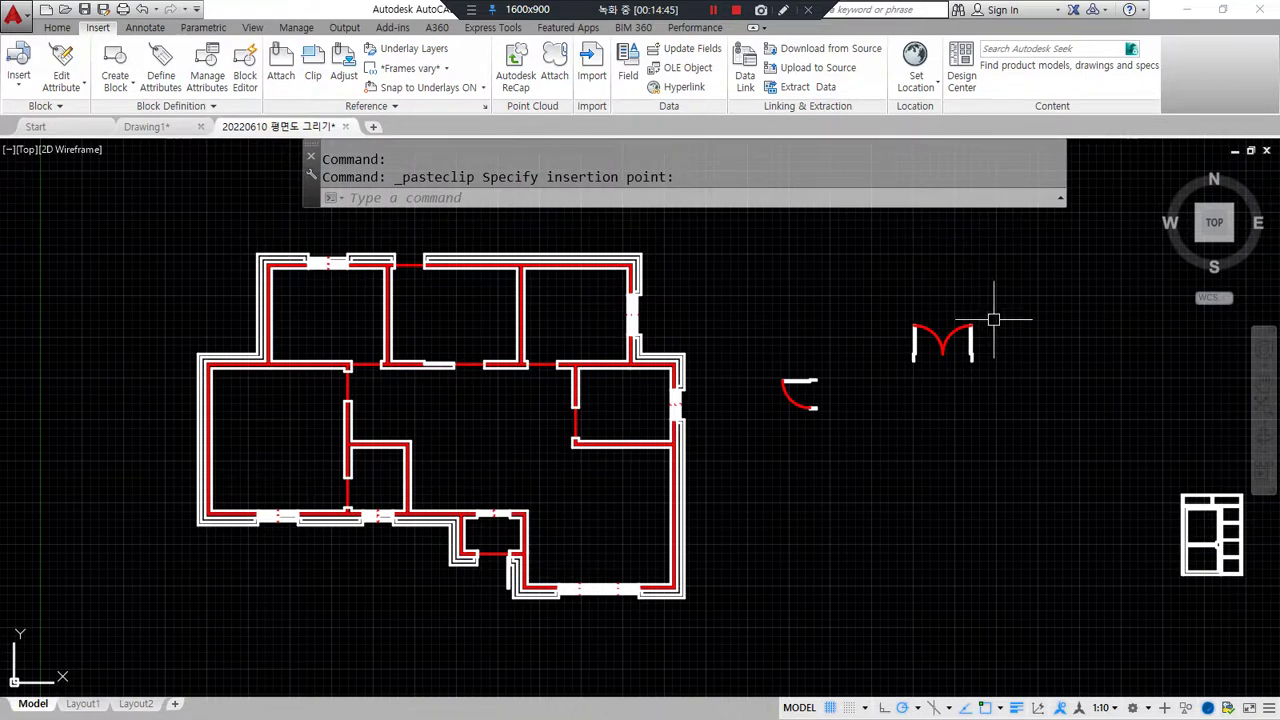
pyautogui.click(148, 126)
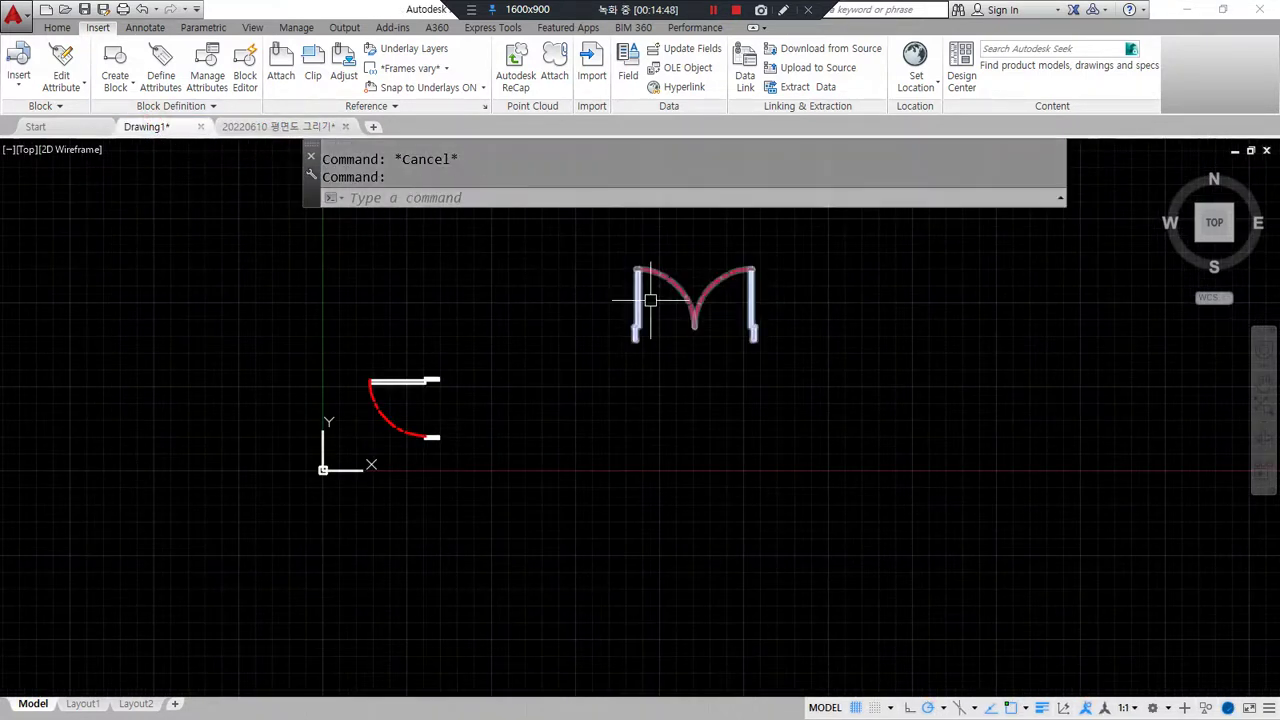
pyautogui.click(278, 126)
pyautogui.moveTo(906, 392)
pyautogui.mouseDown(button='middle')
pyautogui.moveTo(788, 389)
pyautogui.moveTo(936, 389)
pyautogui.mouseUp(button='middle')
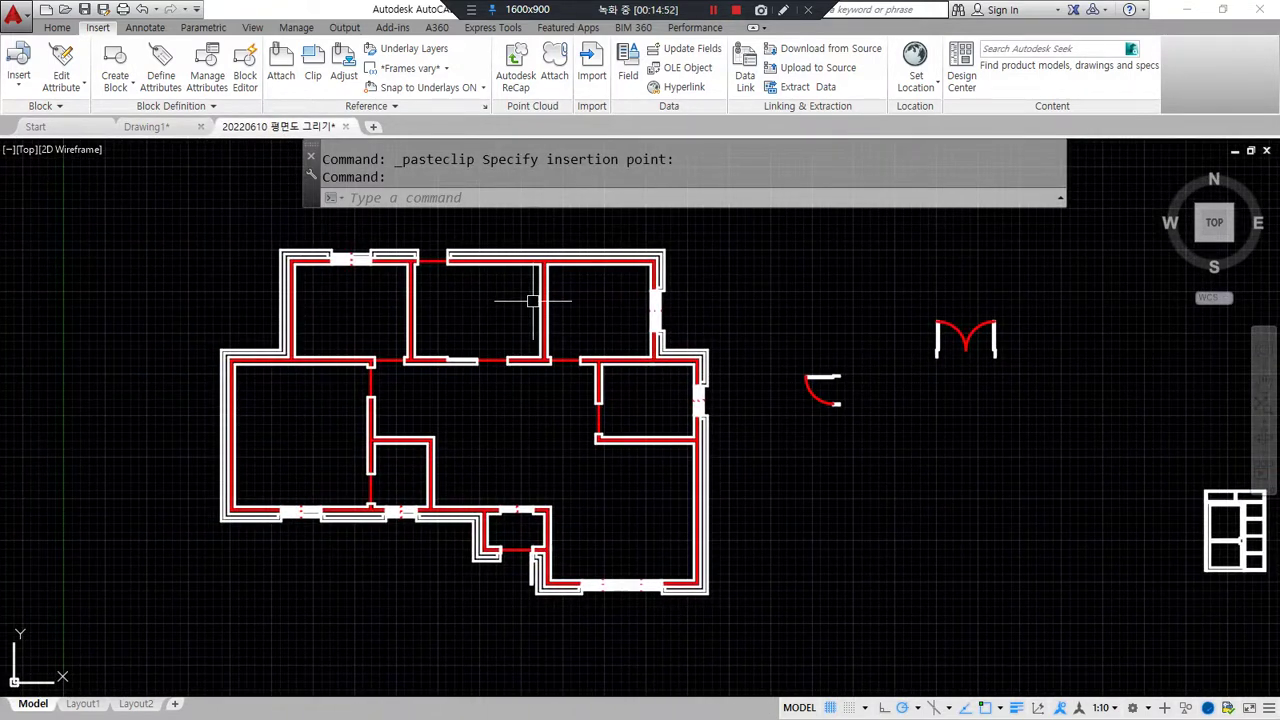
# Step: Copy the single door beside the plan into a new drawing and turn on lineweight display there
pyautogui.click(908, 470)
pyautogui.click(791, 343)
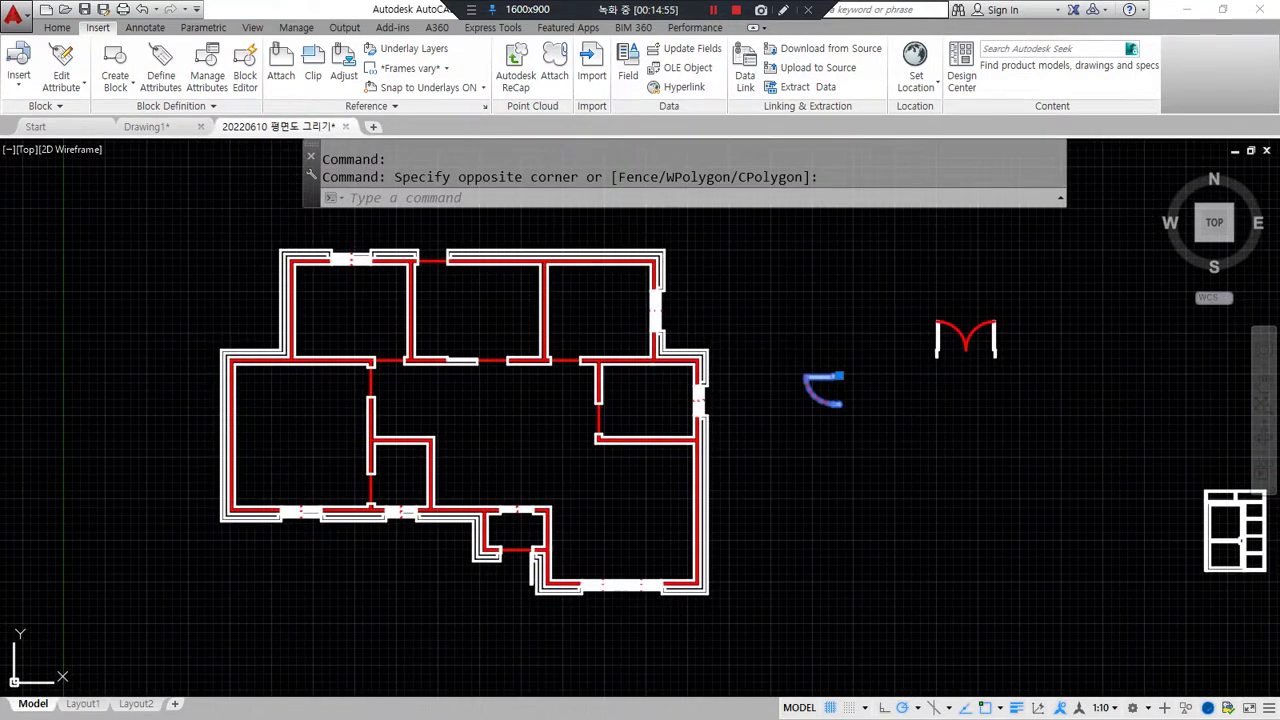
pyautogui.hotkey('ctrl', 'c')
pyautogui.click(372, 127)
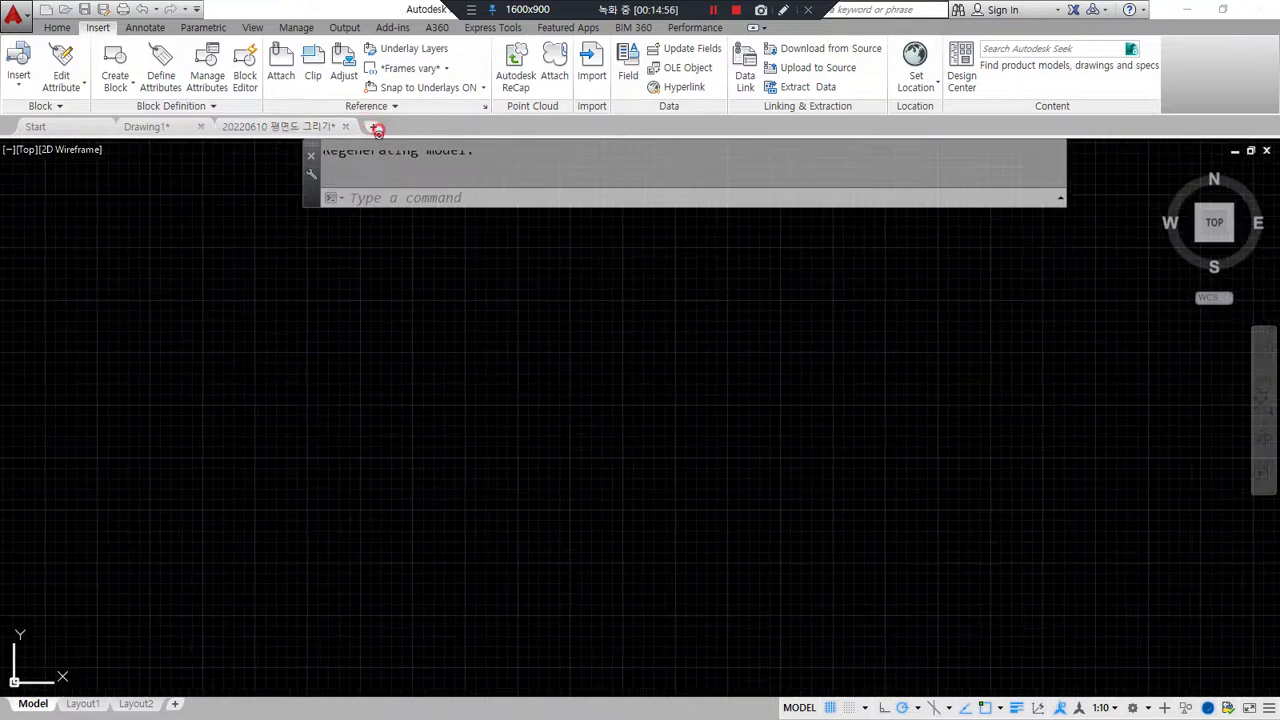
pyautogui.hotkey('ctrl', 'v')
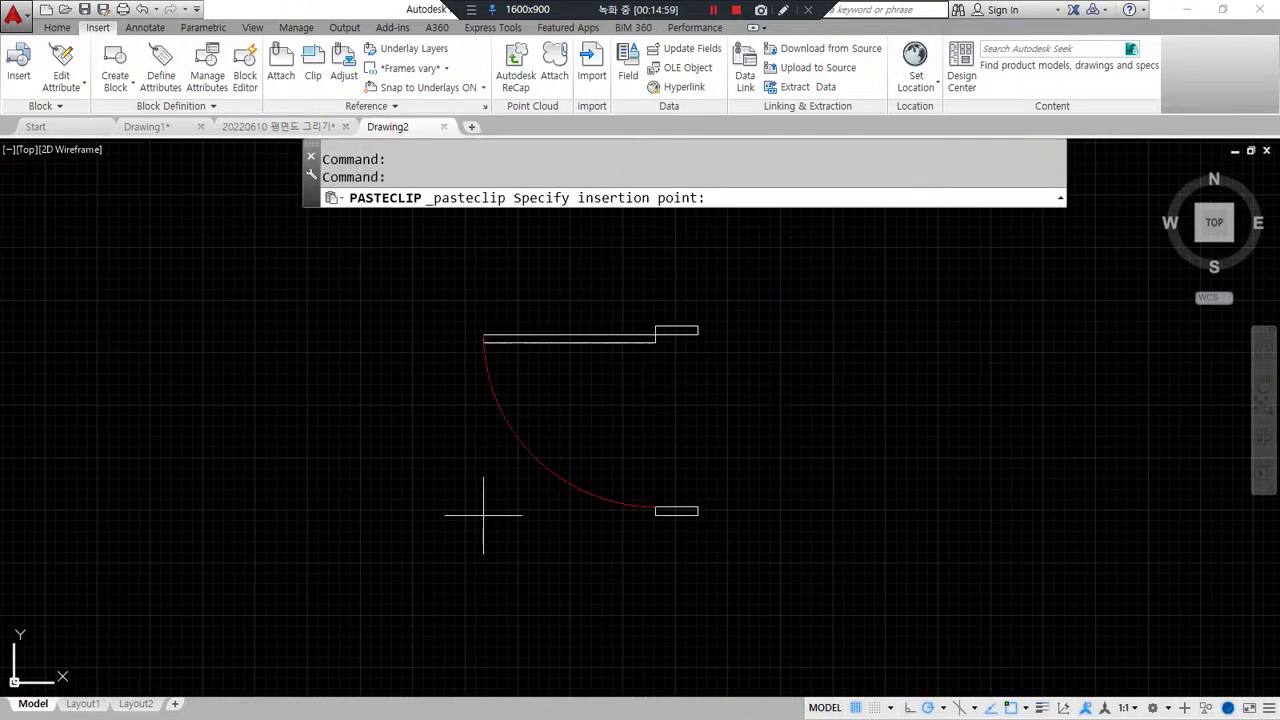
pyautogui.click(1042, 708)
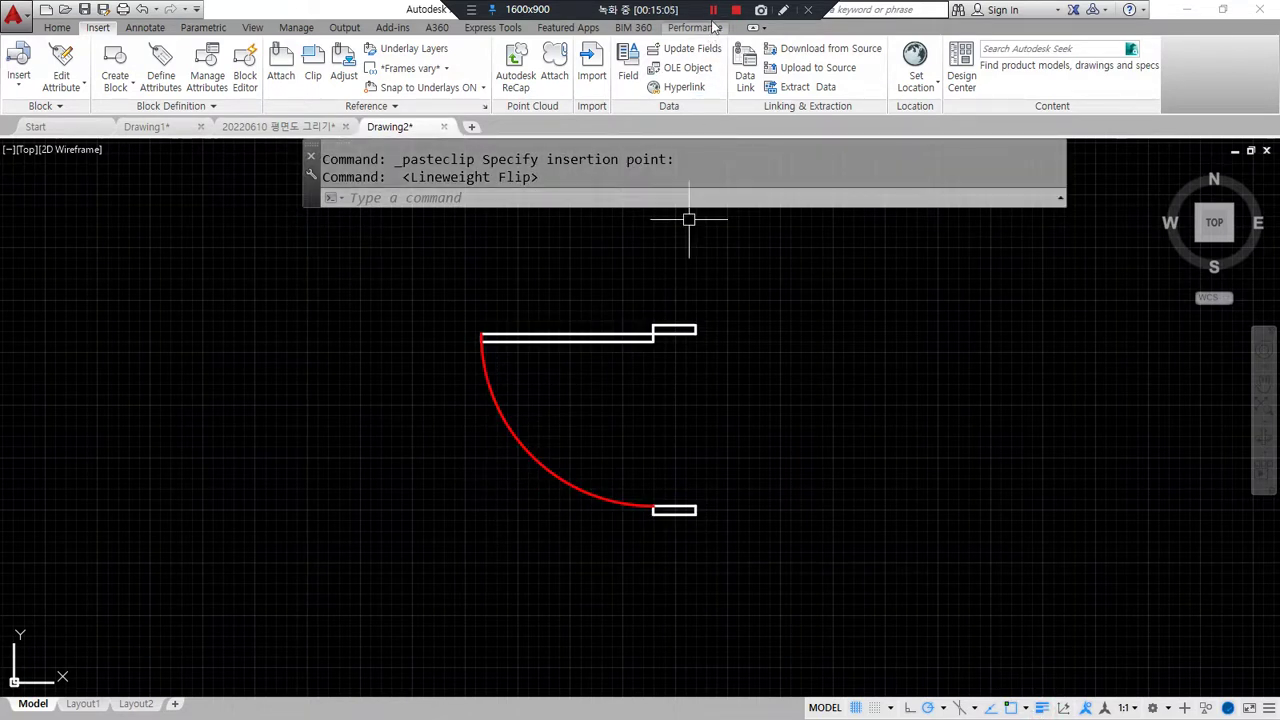
# Step: Switch back to the floor plan drawing and erase the two pasted door blocks
pyautogui.click(272, 127)
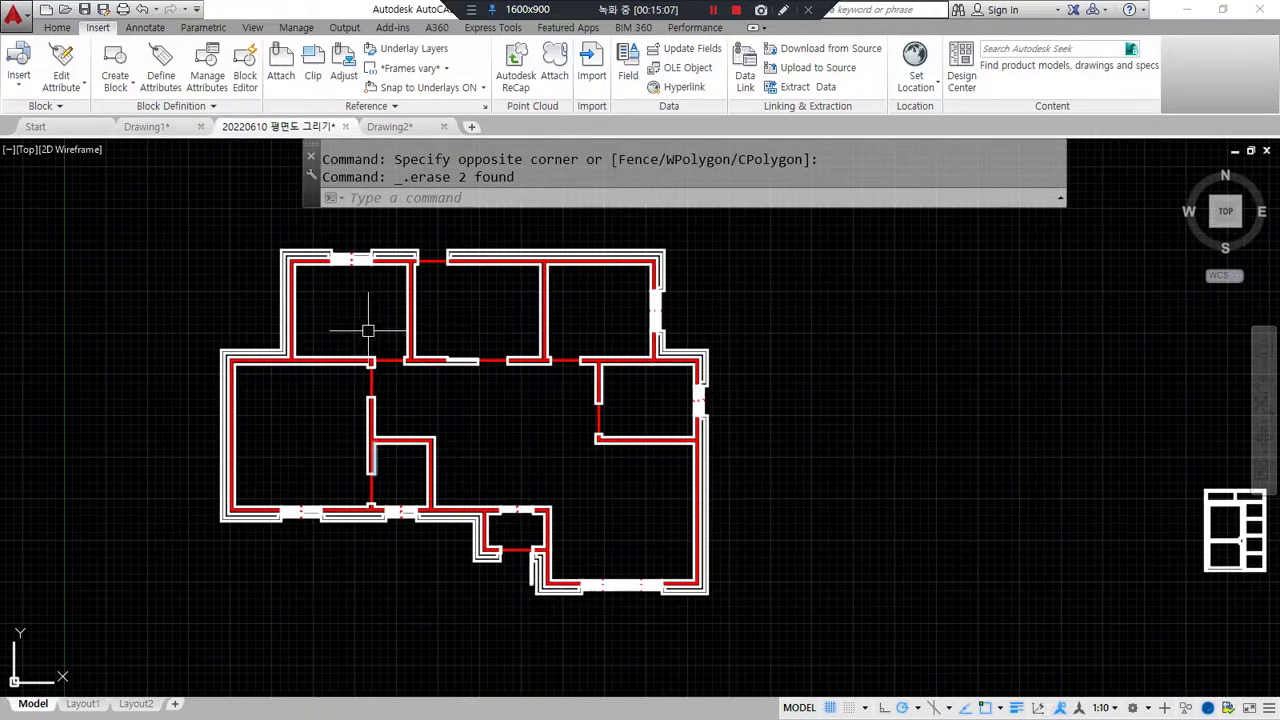
pyautogui.write('i')
pyautogui.press('Escape')
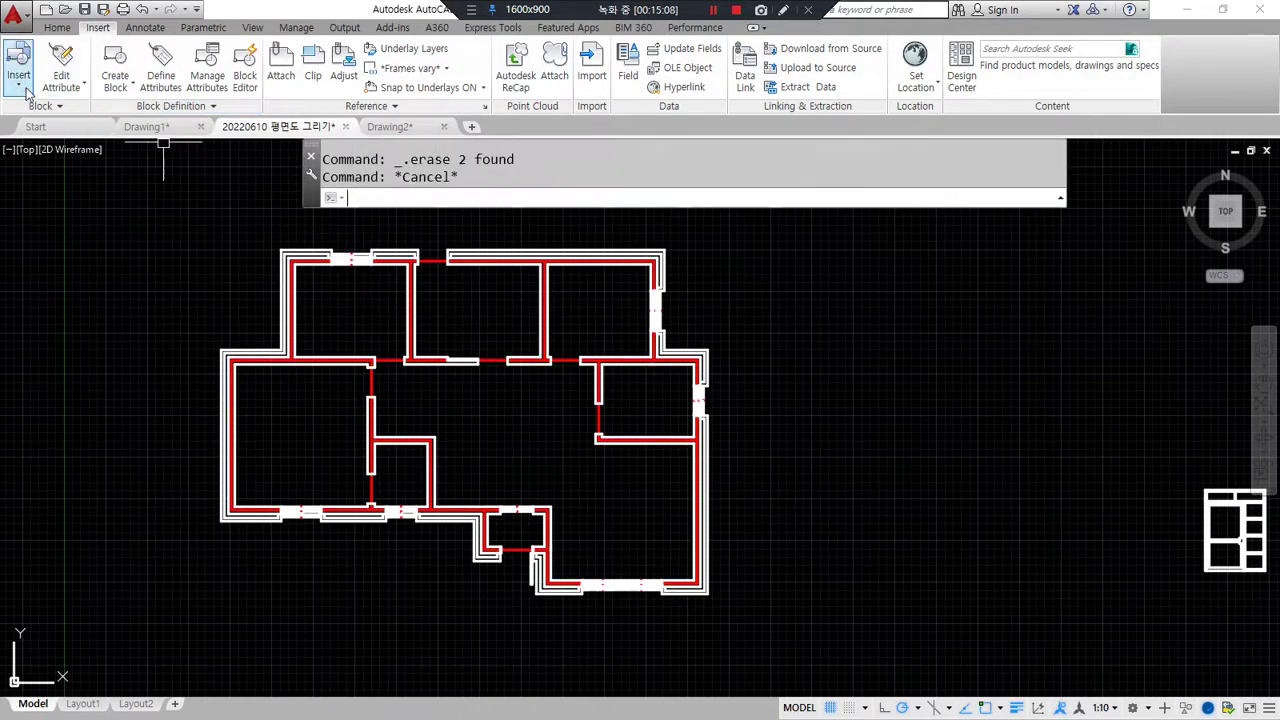
# Step: Try an unrotated D_900 block at the lower-right corner of the wall end above the left room's upper door opening, and erase it
pyautogui.click(22, 88)
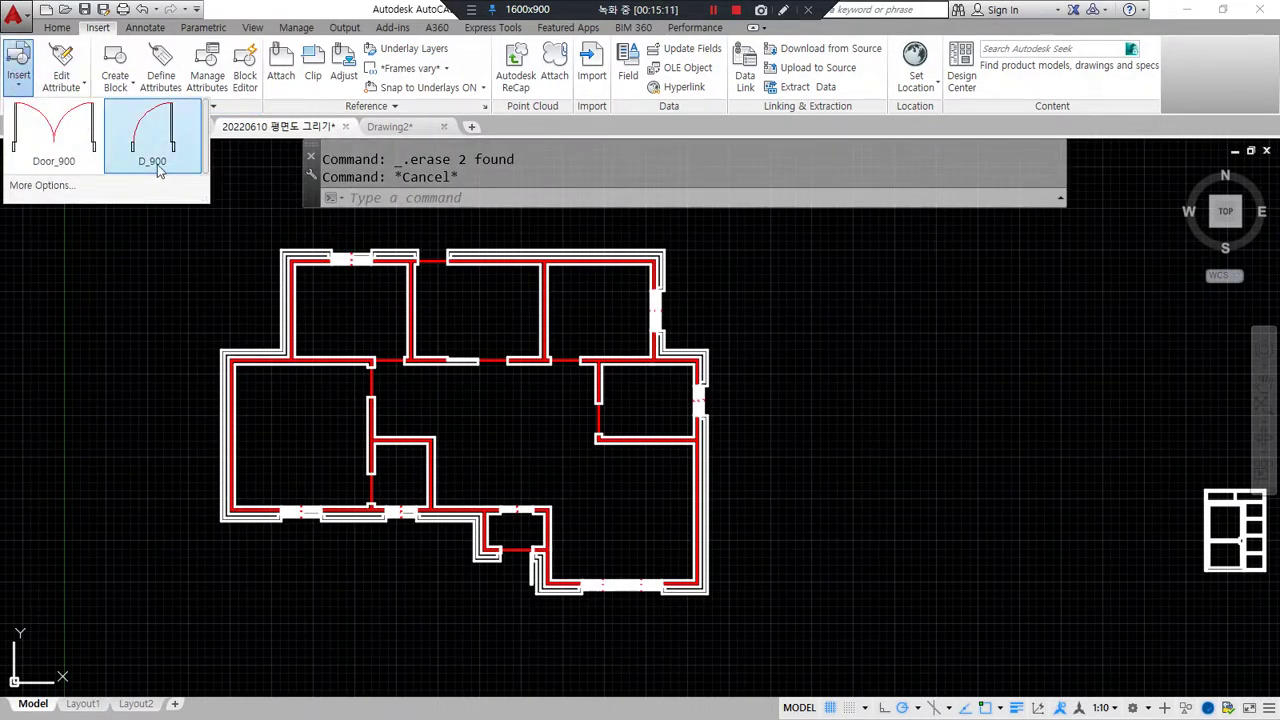
pyautogui.click(158, 168)
pyautogui.scroll(6, 312, 258)
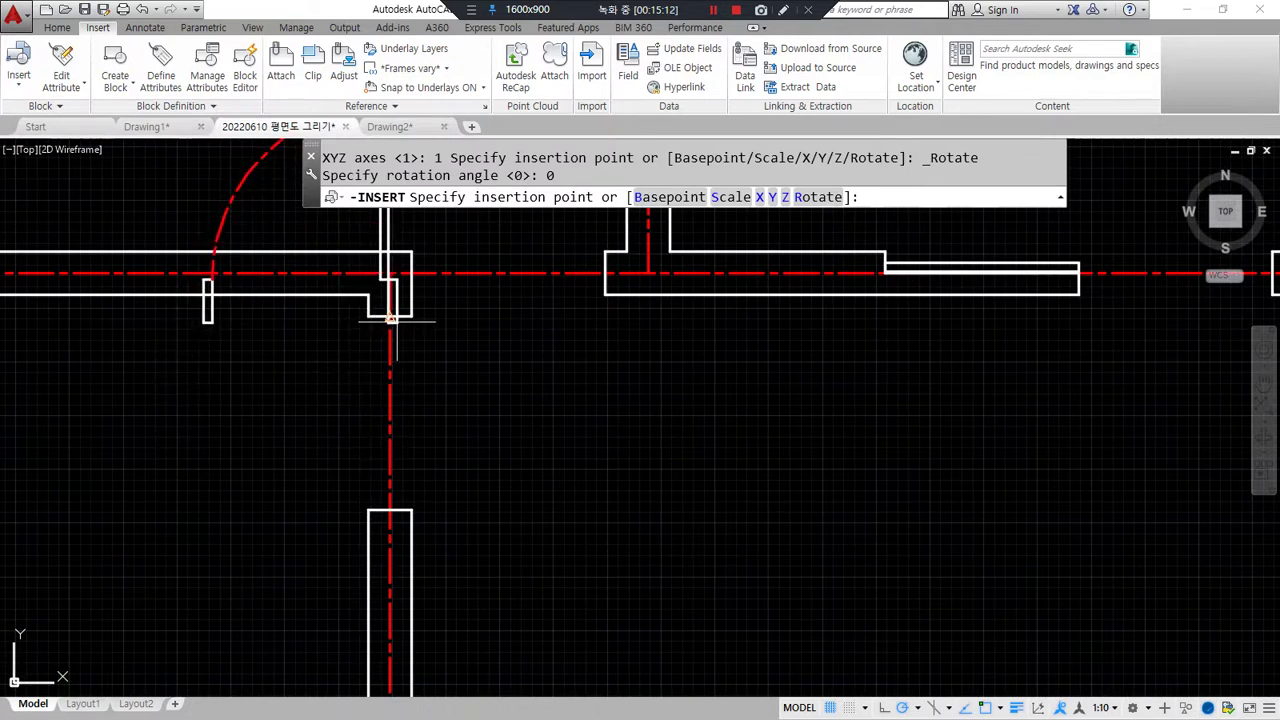
pyautogui.click(410, 316)
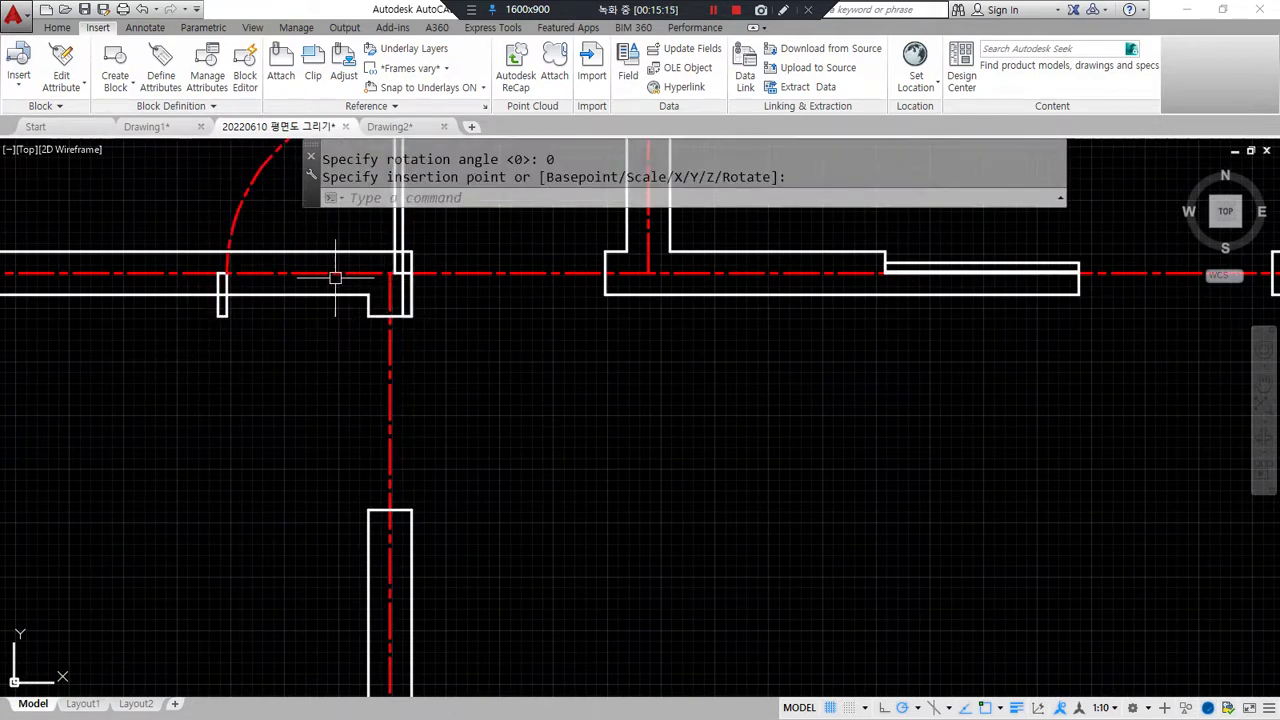
pyautogui.click(270, 200)
pyautogui.click(190, 165)
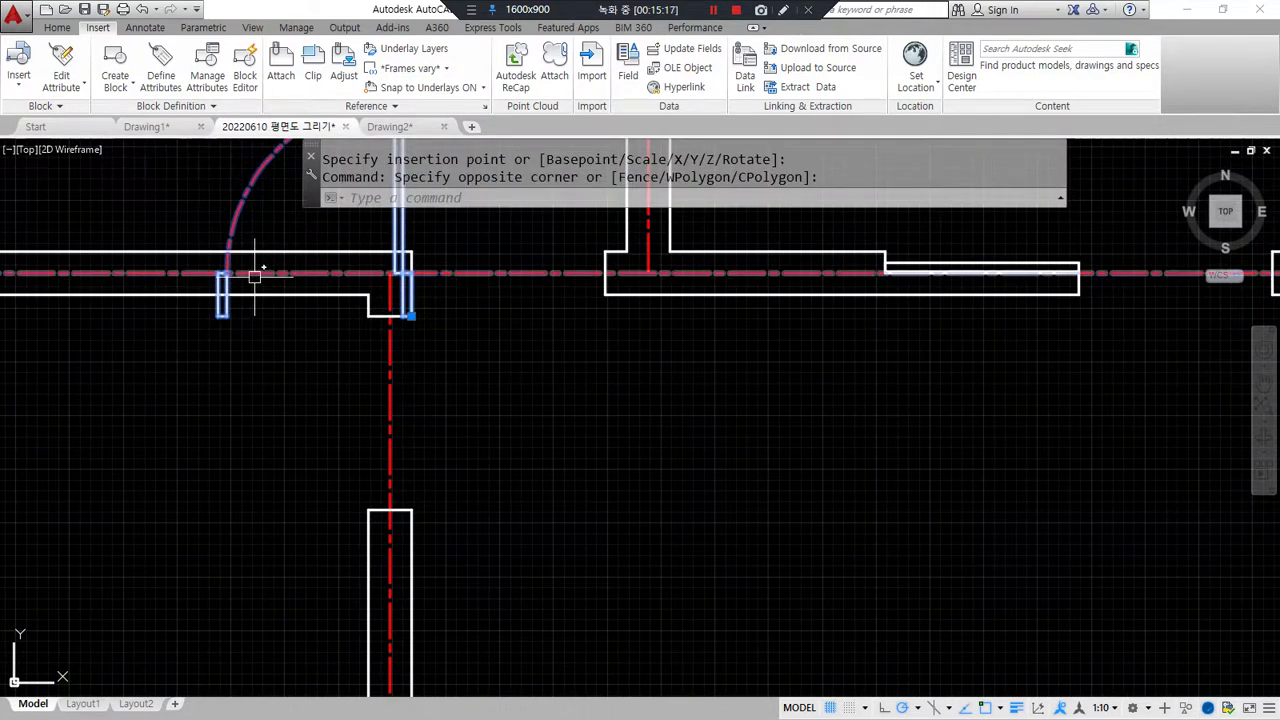
pyautogui.write('e')
pyautogui.press('Return')
# Step: Insert D_900 at the lower-right wall corner above the left room's upper door opening, rotated a quarter turn counterclockwise
pyautogui.write('i')
pyautogui.press('Return')
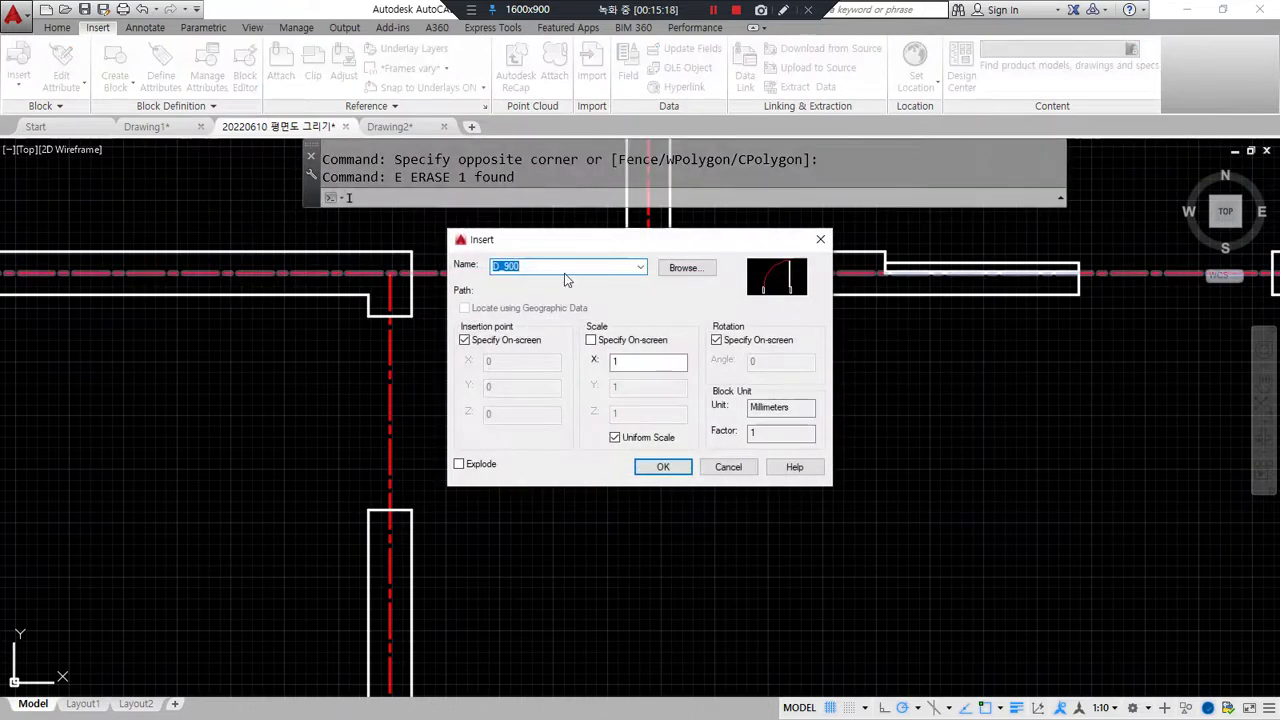
pyautogui.click(665, 468)
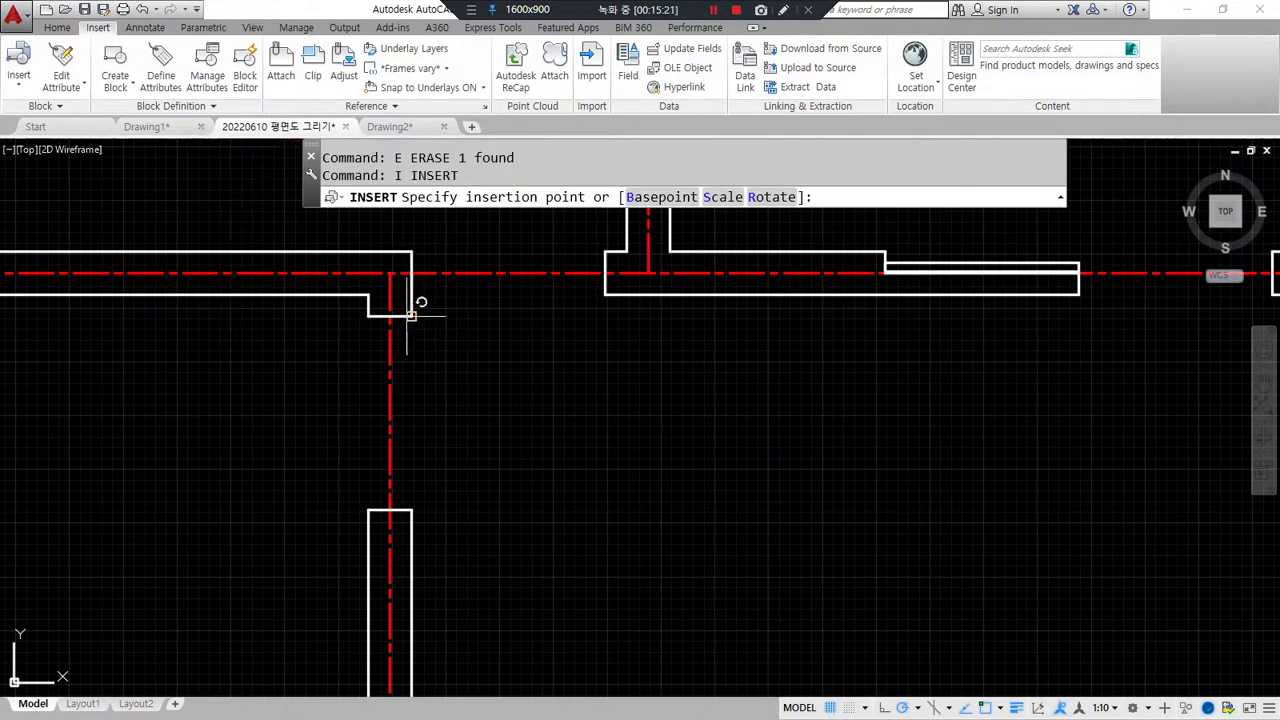
pyautogui.click(410, 316)
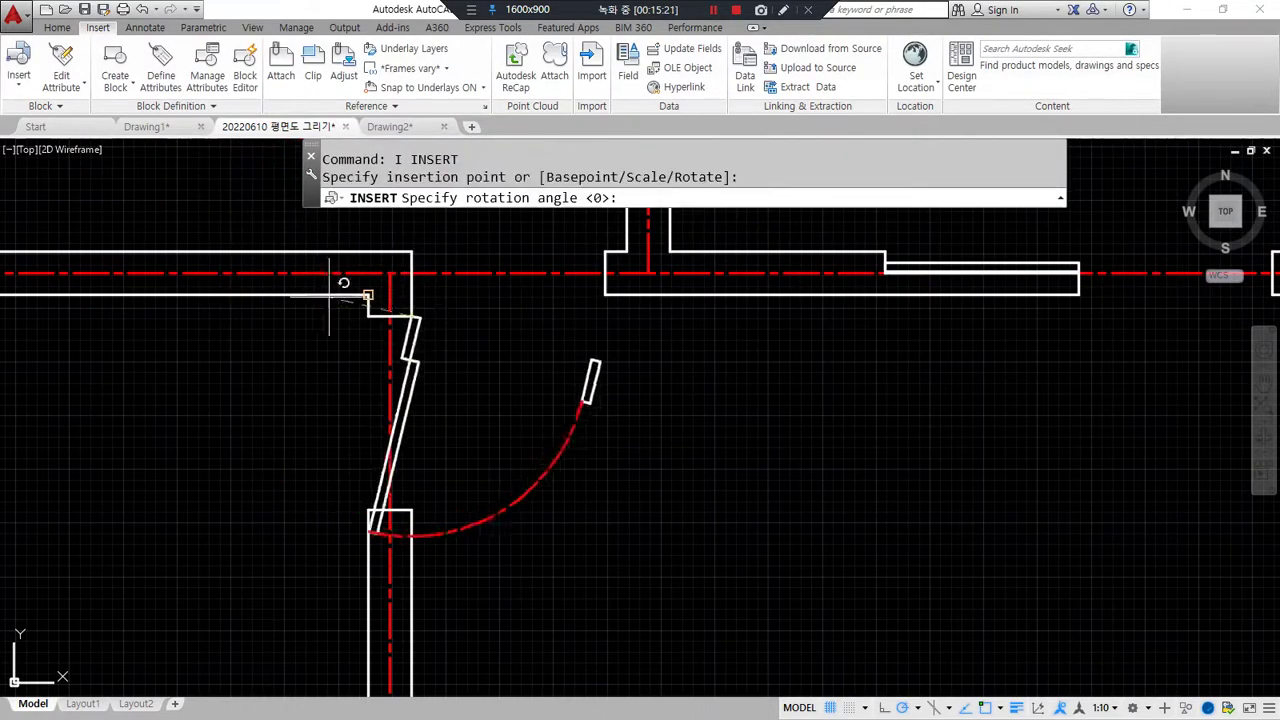
pyautogui.click(414, 269)
# Step: Insert an unrotated D_900 at the upper-left room's door opening, on the lower corner of the wall to its right
pyautogui.moveTo(548, 351); pyautogui.dragTo(503, 533, button='middle')
pyautogui.press('Return')
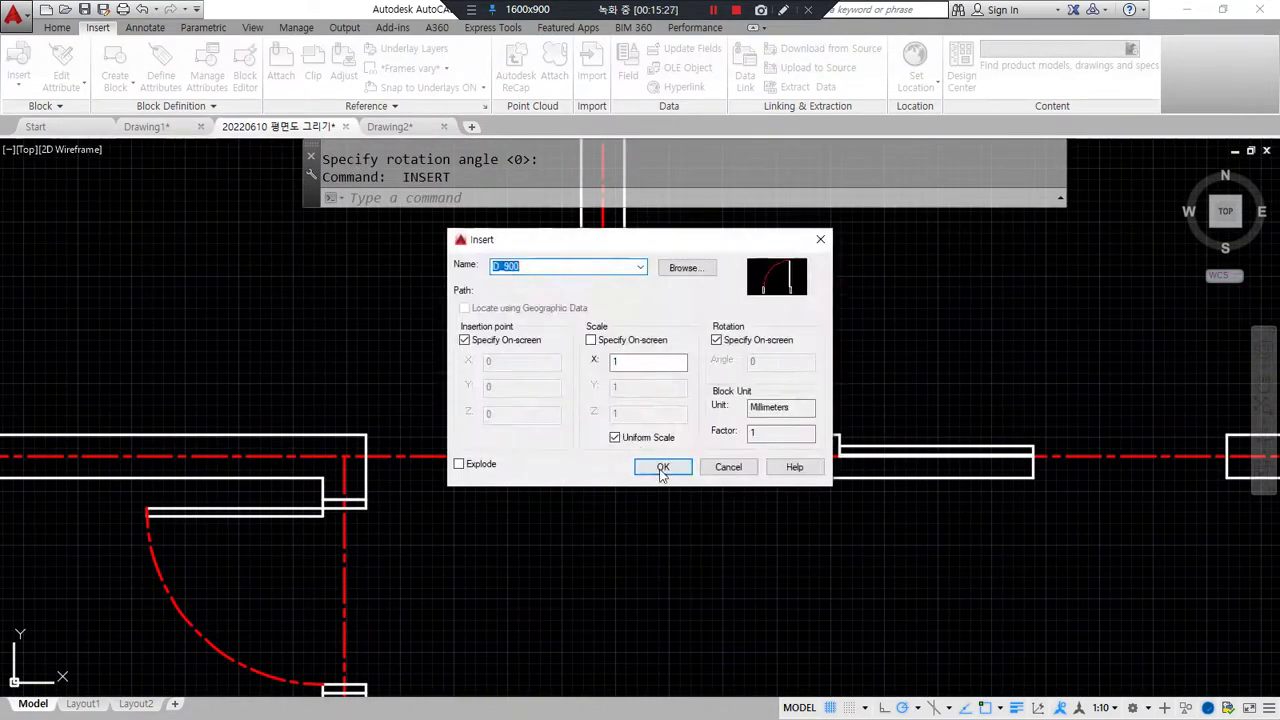
pyautogui.click(662, 468)
pyautogui.click(559, 477)
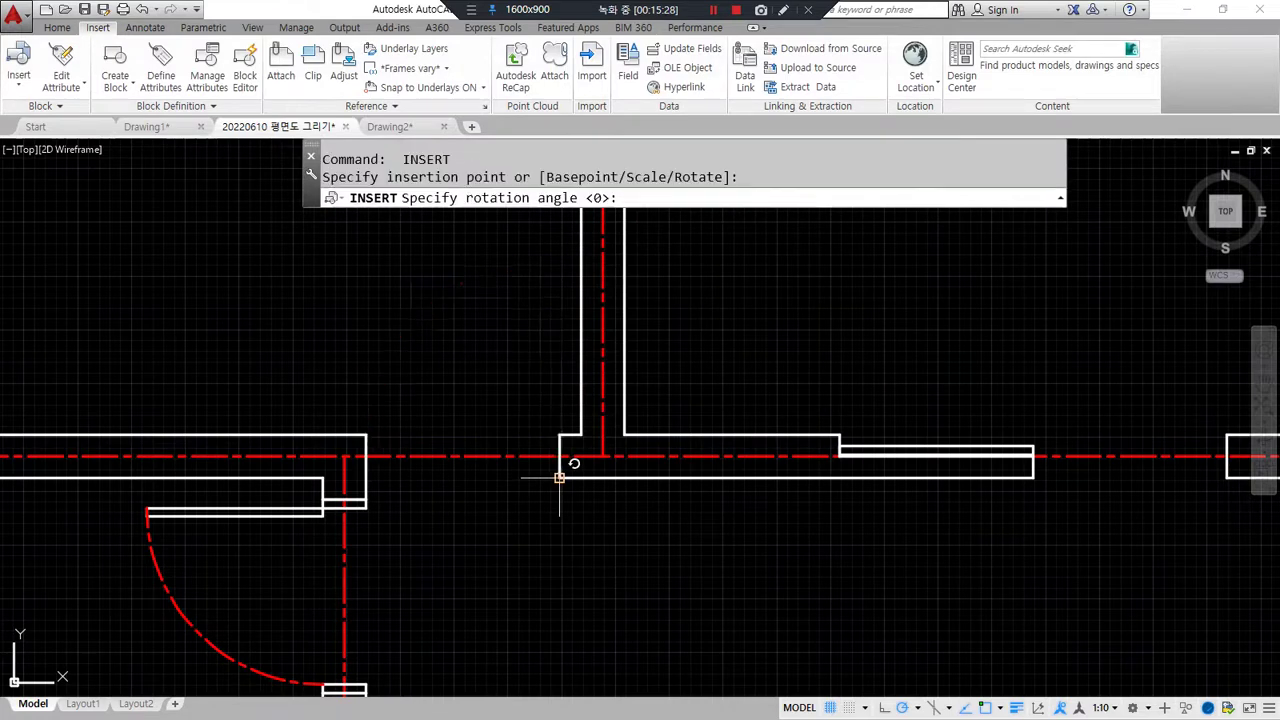
pyautogui.press('Return')
# Step: Insert an unrotated D_900 at the upper-right room's door opening, on the lower corner of the wall to its right
pyautogui.scroll(-4, 694, 535)
pyautogui.moveTo(820, 524); pyautogui.dragTo(204, 426, button='middle')
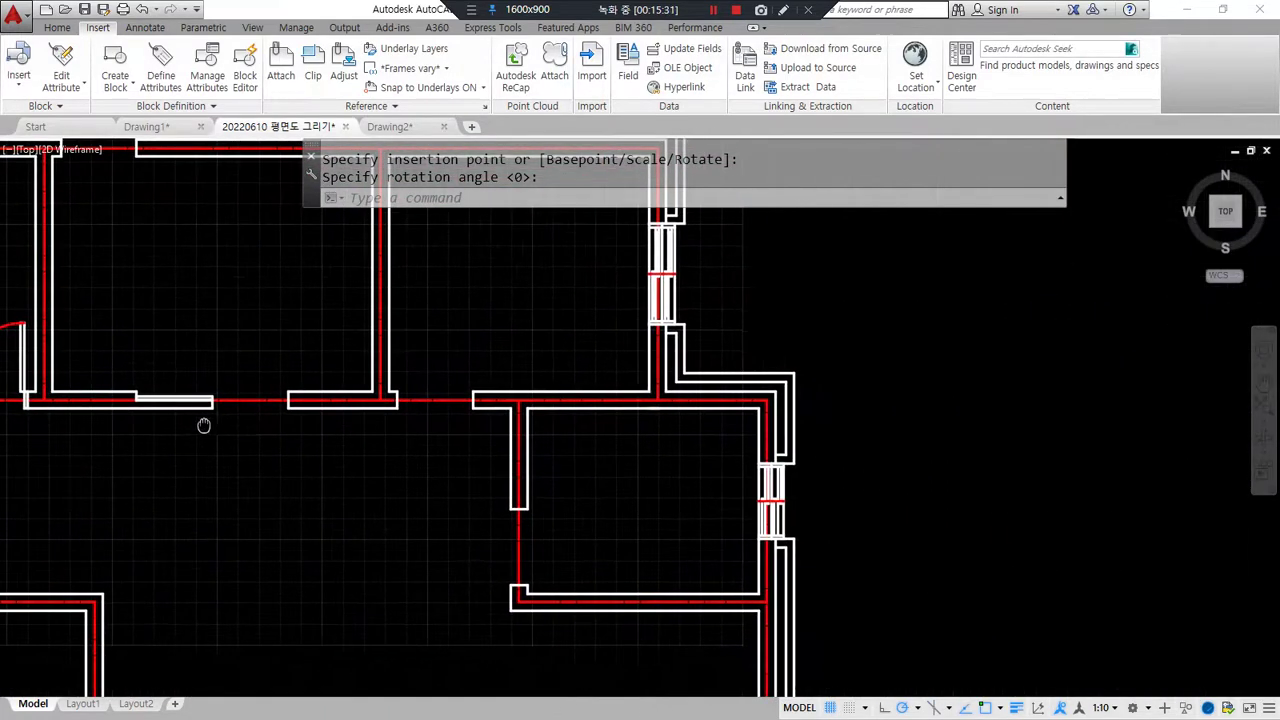
pyautogui.scroll(2, 403, 408)
pyautogui.press('Return')
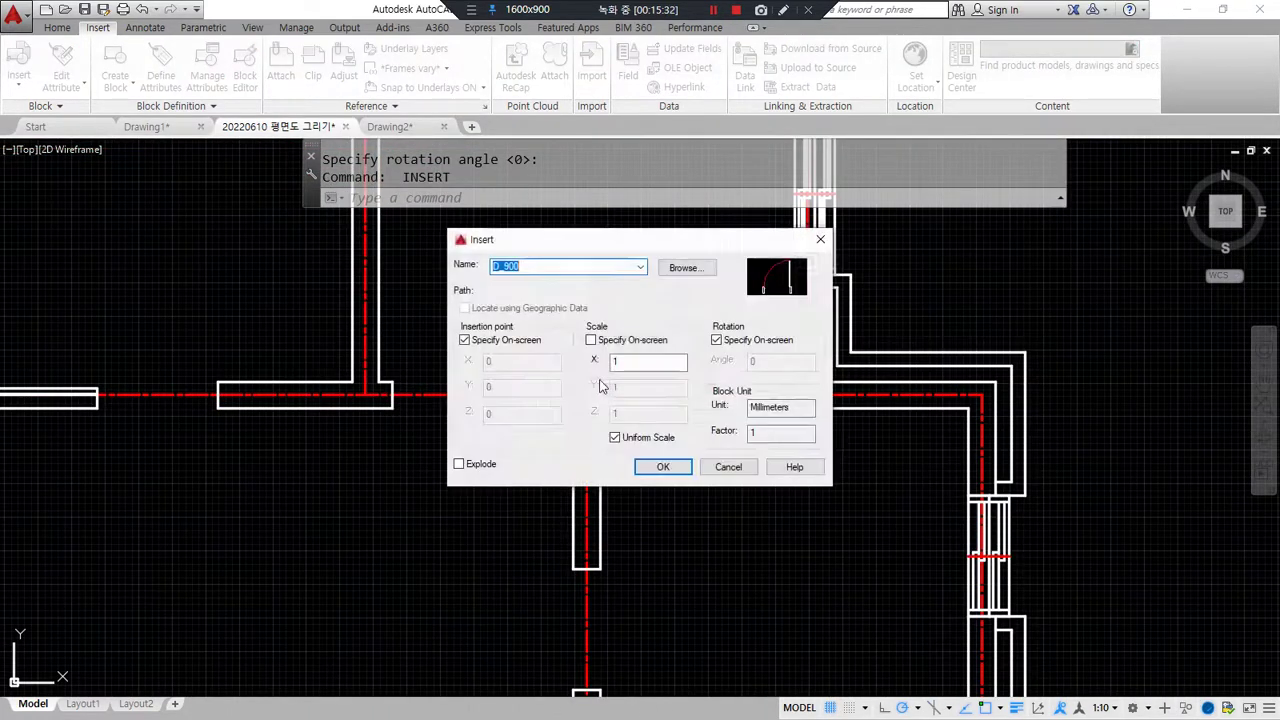
pyautogui.click(663, 467)
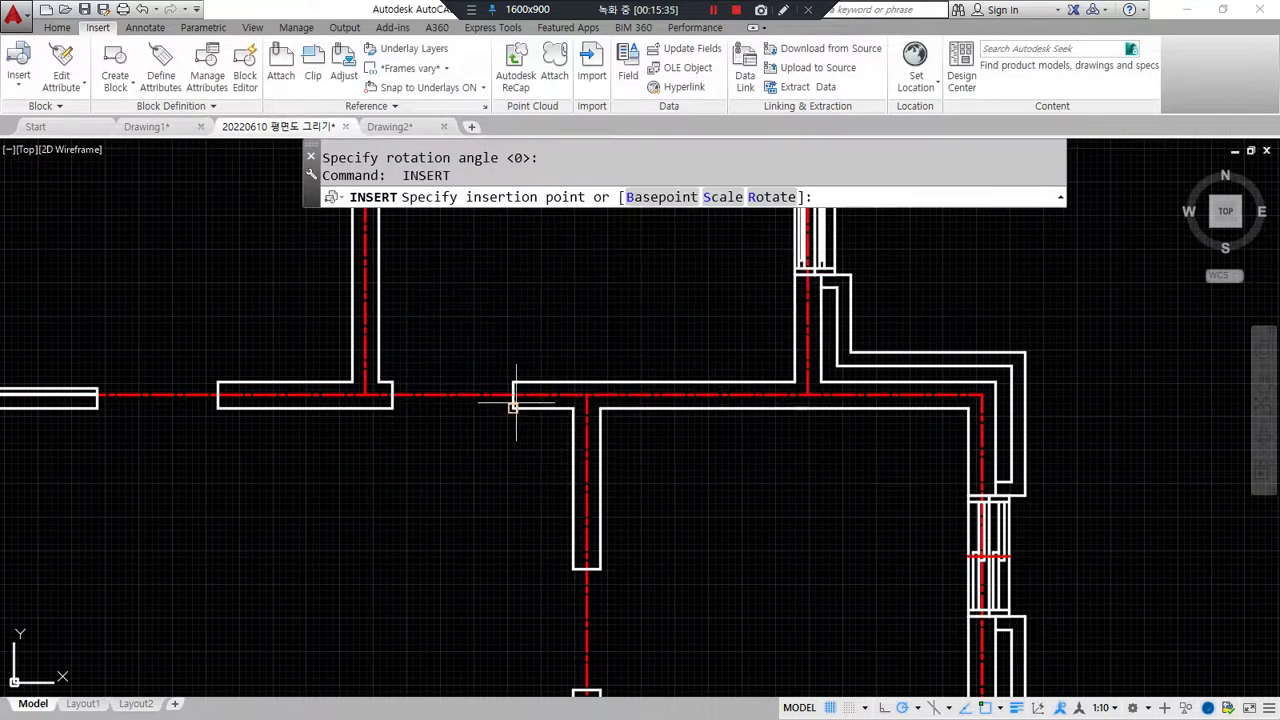
pyautogui.click(513, 403)
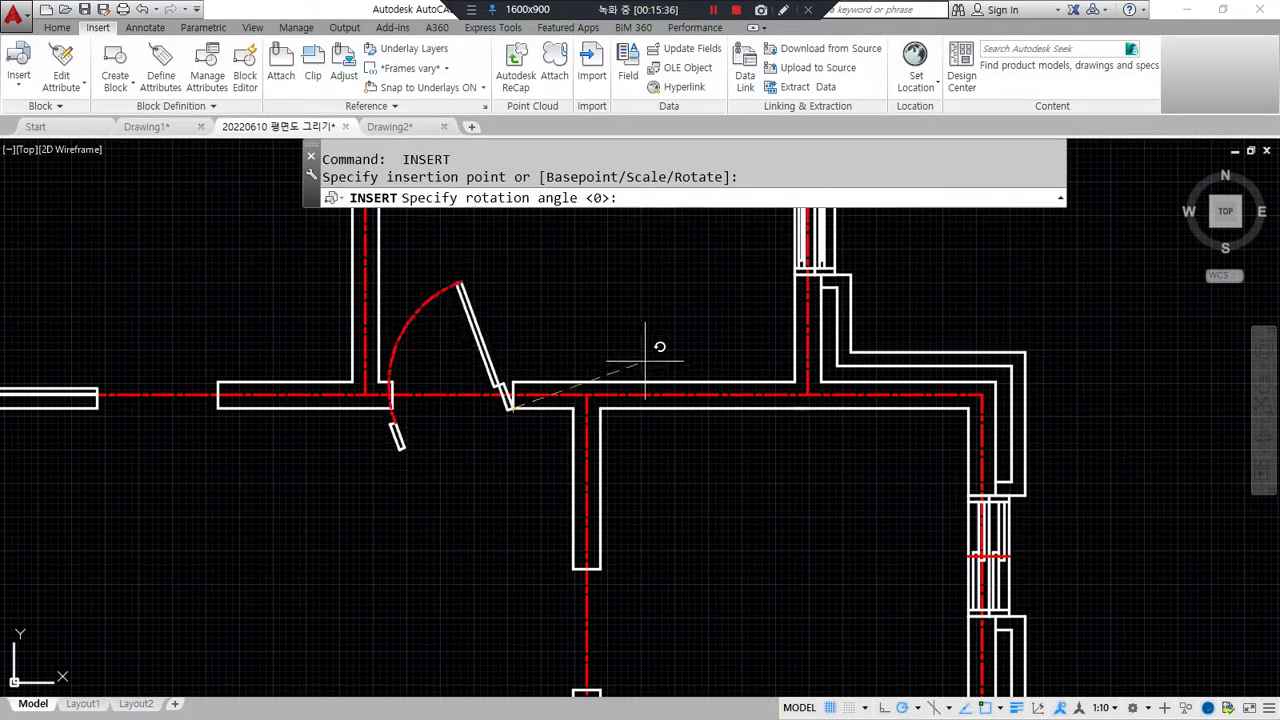
pyautogui.click(636, 408)
# Step: Mirror the upper-right room's door about a vertical line through its opening, erasing the source door
pyautogui.scroll(3, 337, 294)
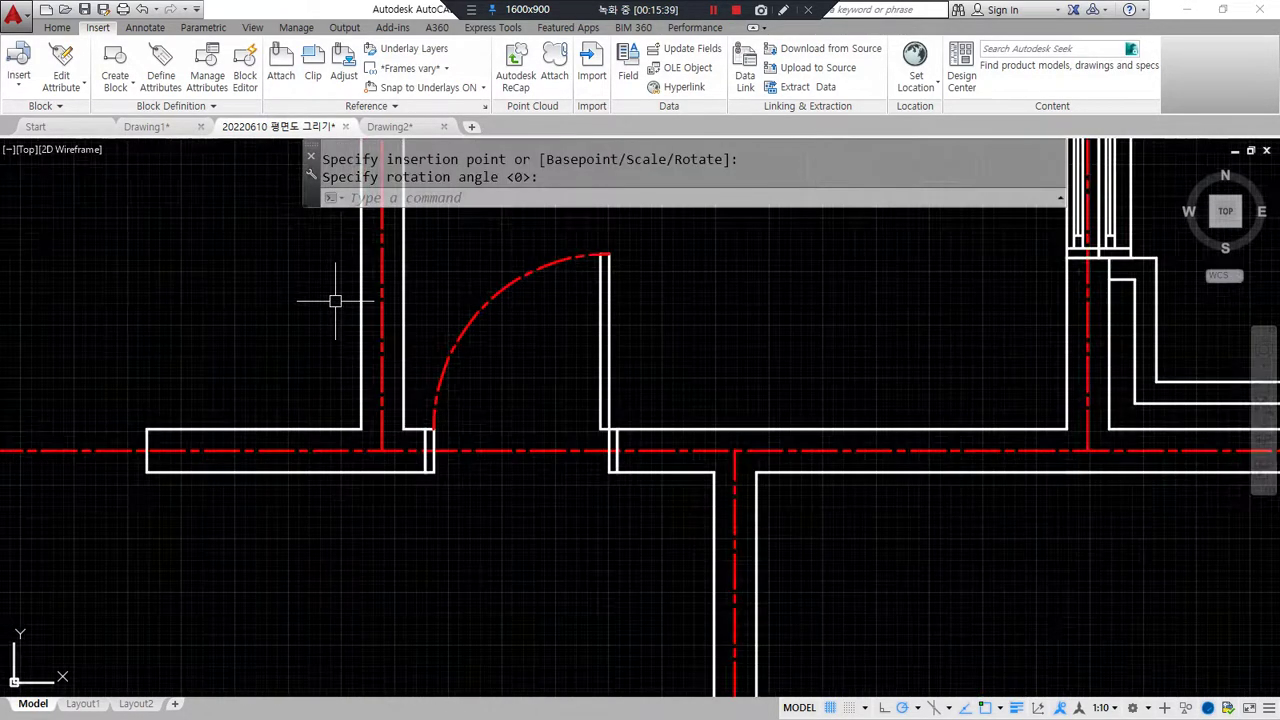
pyautogui.write('mi')
pyautogui.press('Return')
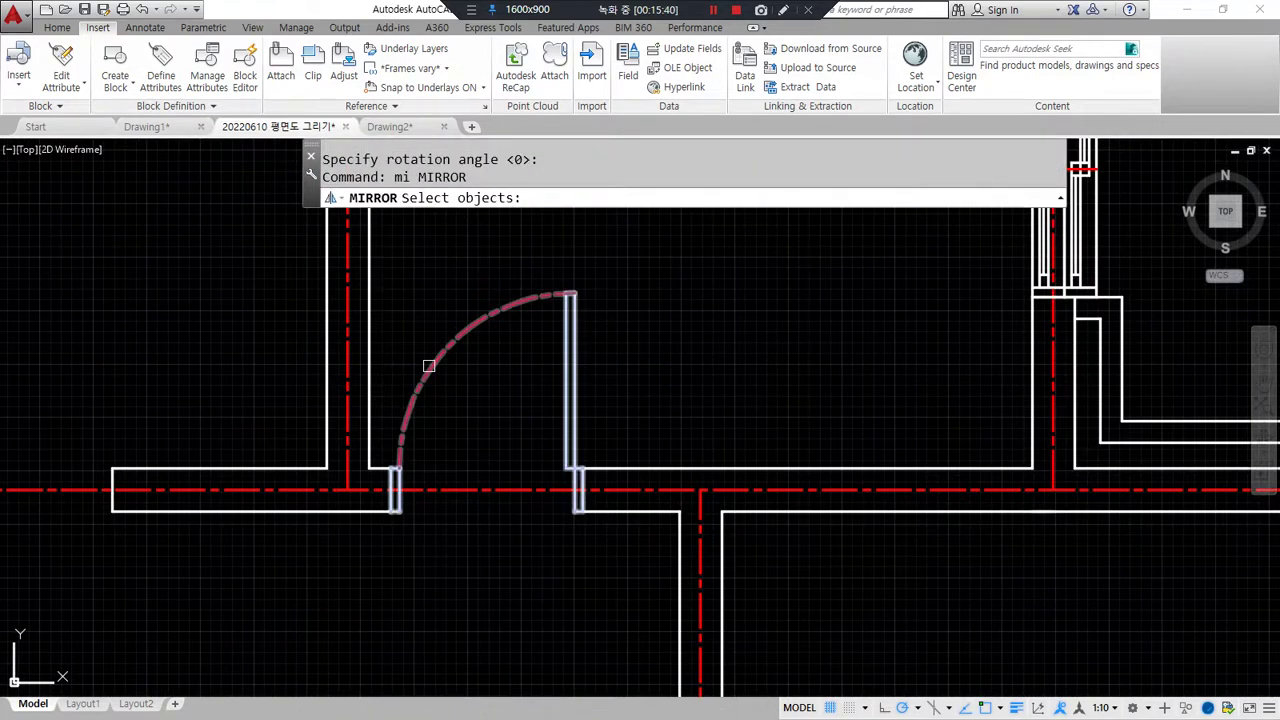
pyautogui.click(427, 365)
pyautogui.press('Return')
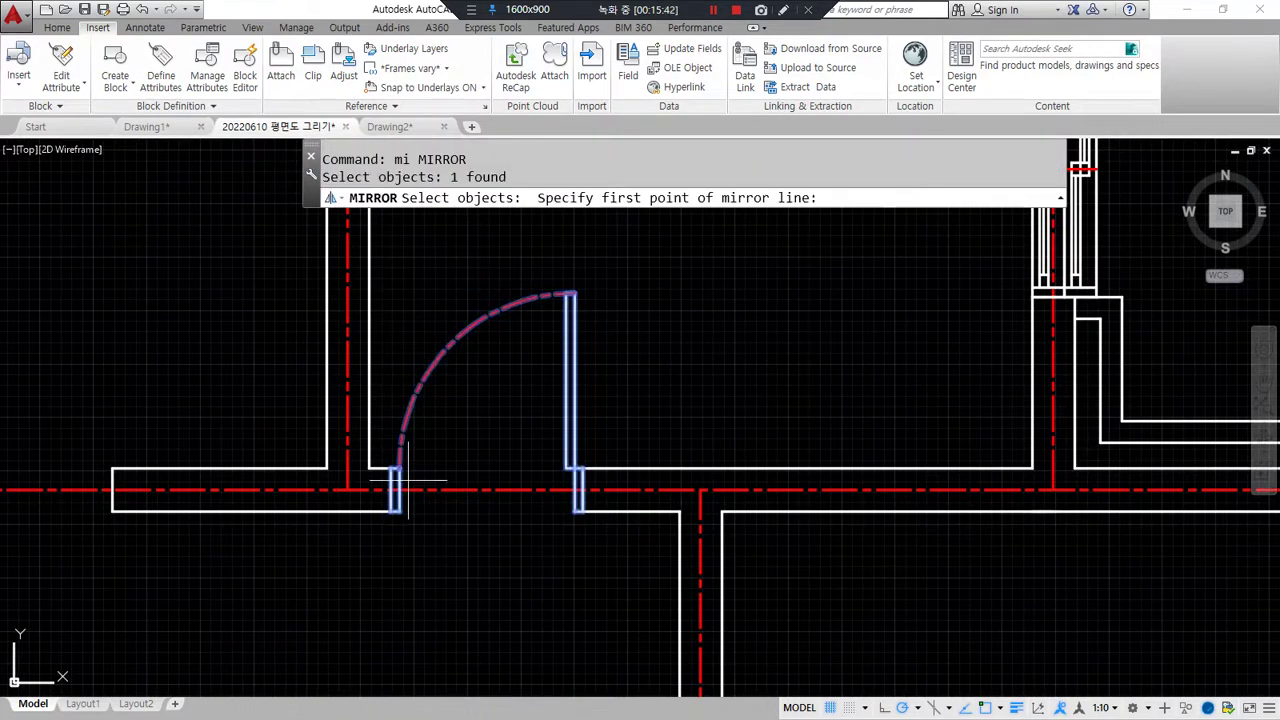
pyautogui.click(476, 476)
pyautogui.click(460, 575)
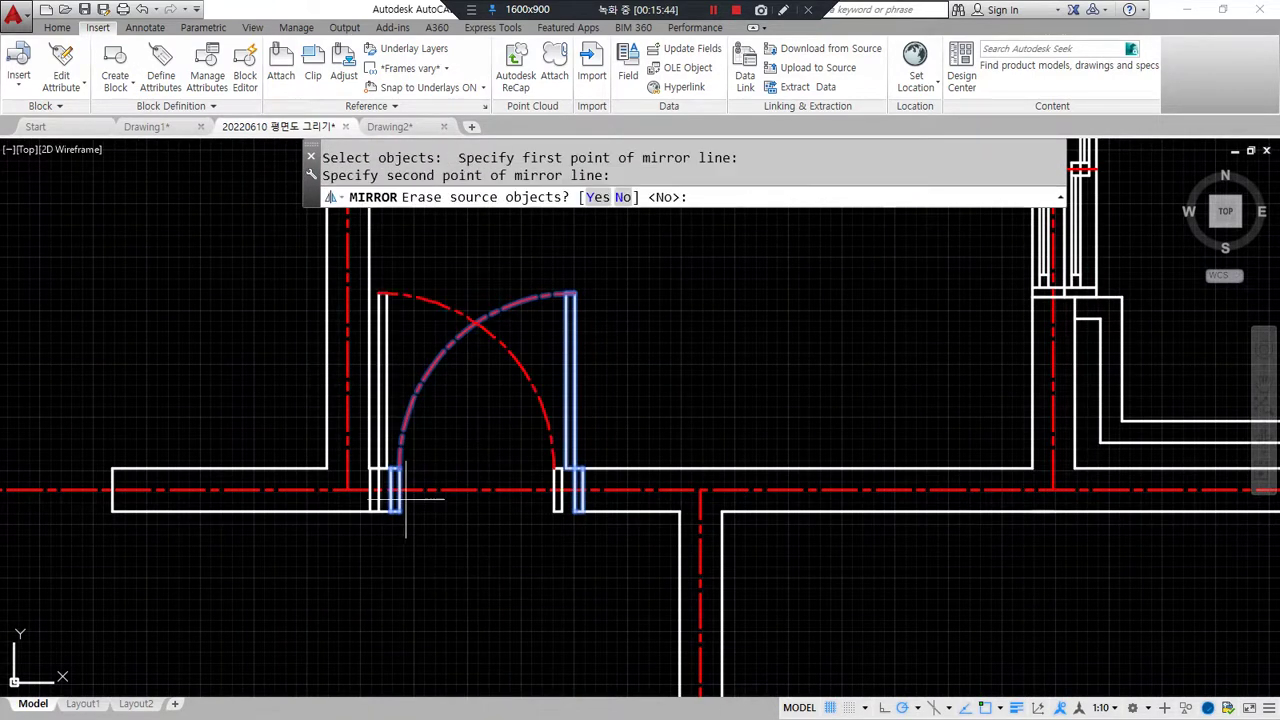
pyautogui.write('y')
pyautogui.press('Return')
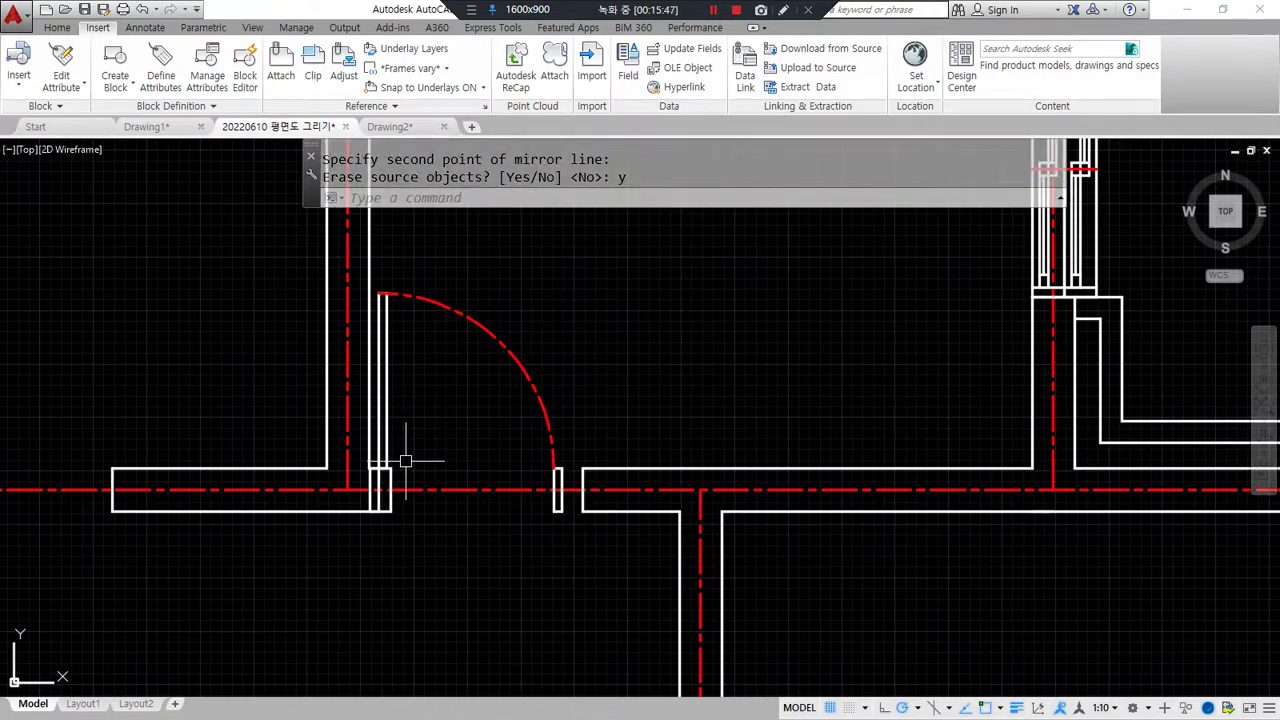
# Step: Move the mirrored door from its right jamb's lower-right corner to the lower corner of the wall end on the right
pyautogui.write('m')
pyautogui.press('Return')
pyautogui.click(549, 425)
pyautogui.scroll(5, 555, 500)
pyautogui.press('Return')
pyautogui.click(522, 483)
pyautogui.click(605, 484)
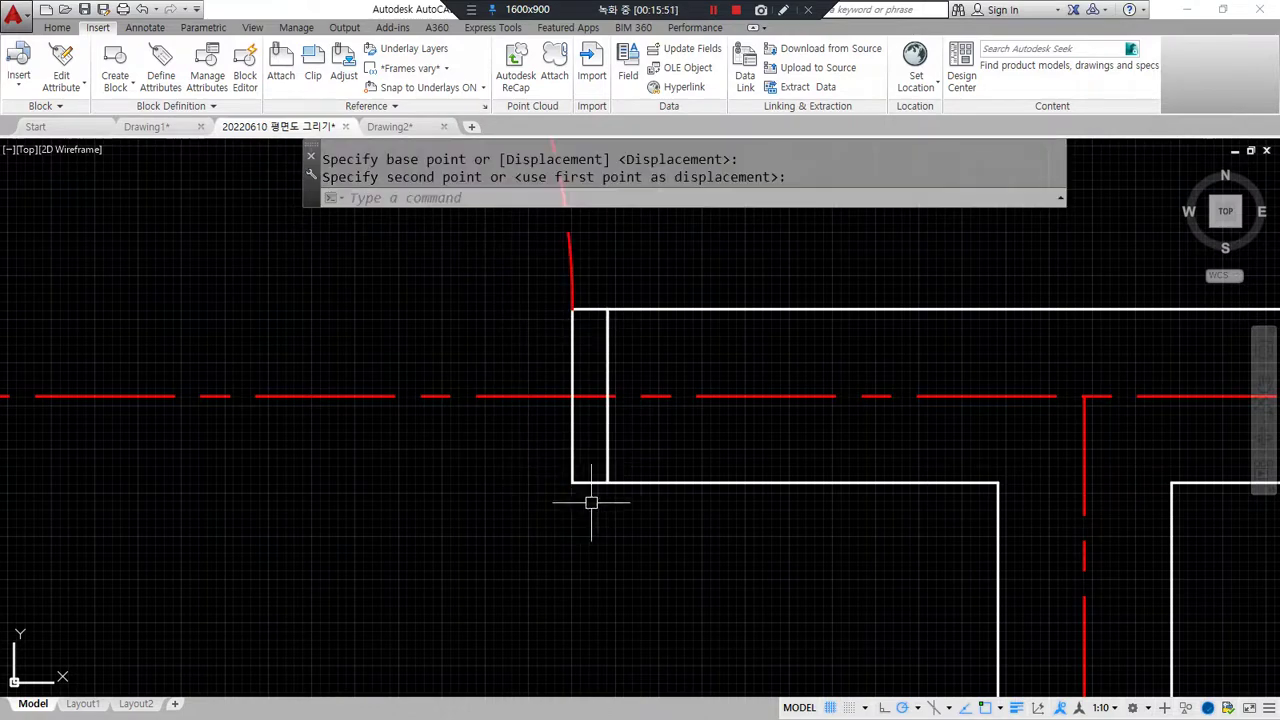
# Step: Insert D_900 on the left corner of the lower wall stub at the small lower-left room's door opening, rotated so it swings into that room
pyautogui.scroll(-3, 591, 503)
pyautogui.scroll(-4, 520, 500)
pyautogui.scroll(6, 706, 500)
pyautogui.scroll(2, 525, 492)
pyautogui.moveTo(415, 500); pyautogui.dragTo(532, 378, button='middle')
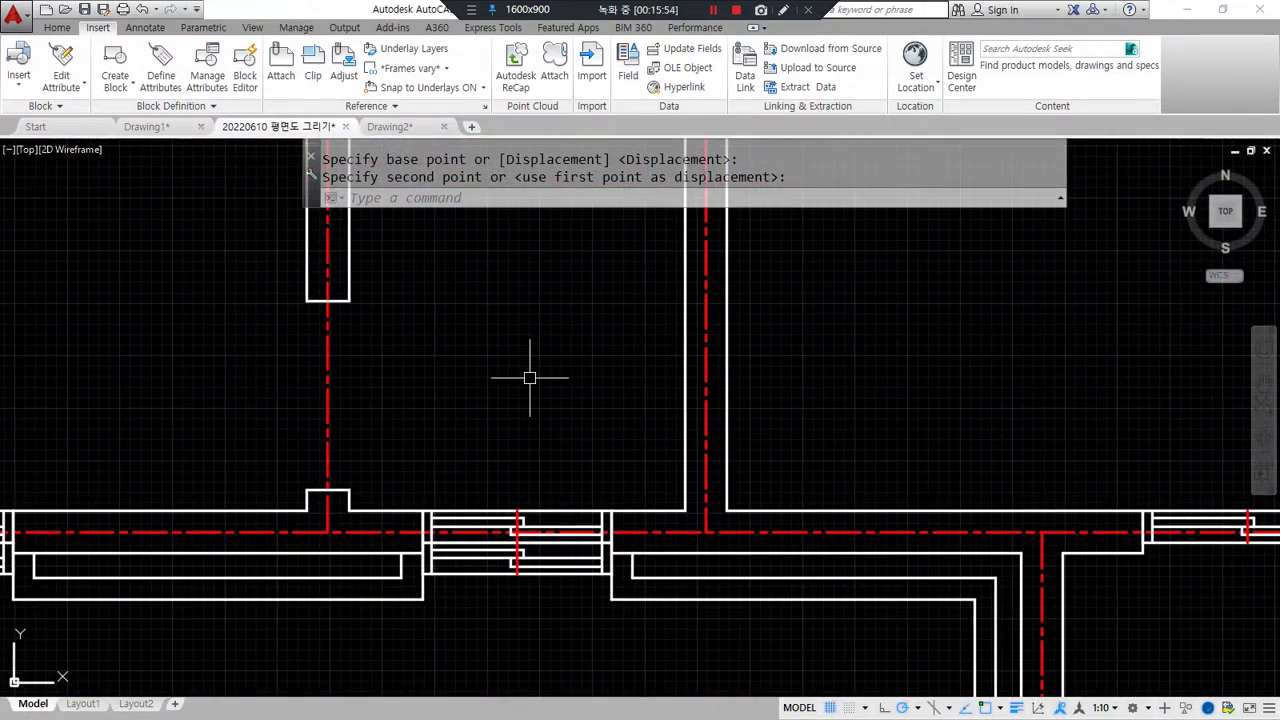
pyautogui.write('i')
pyautogui.press('Return')
pyautogui.click(645, 468)
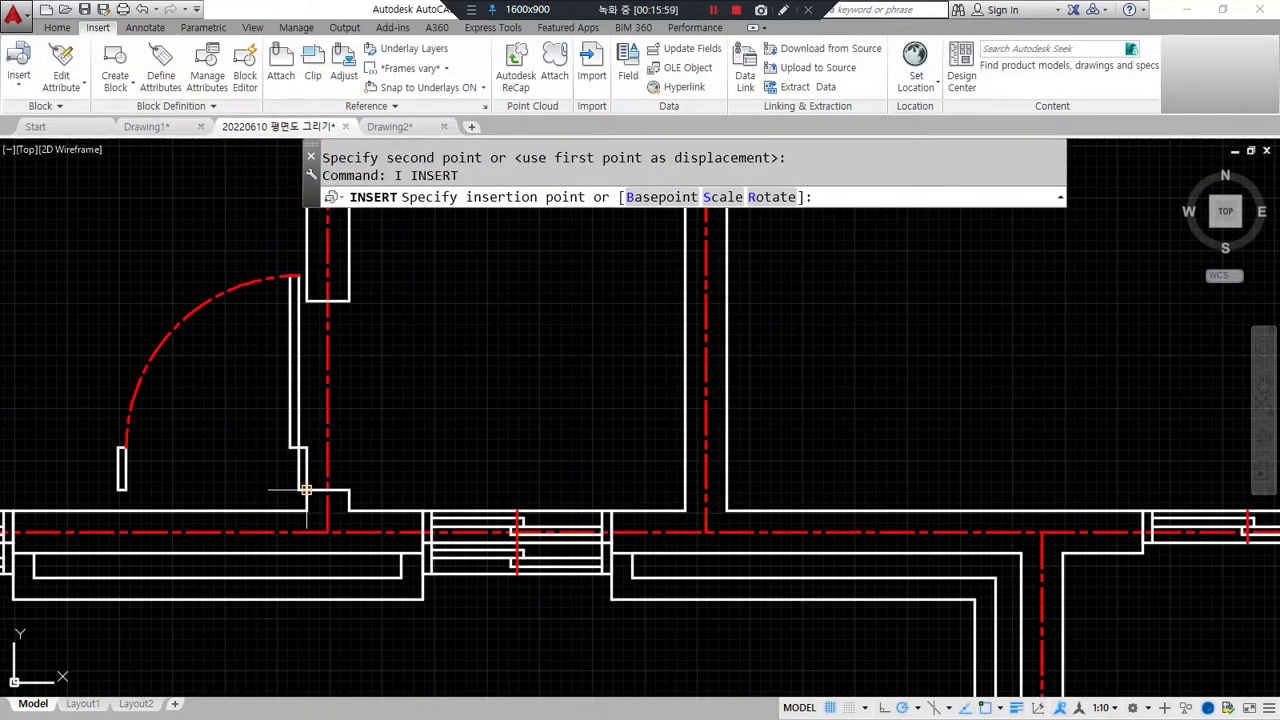
pyautogui.click(306, 490)
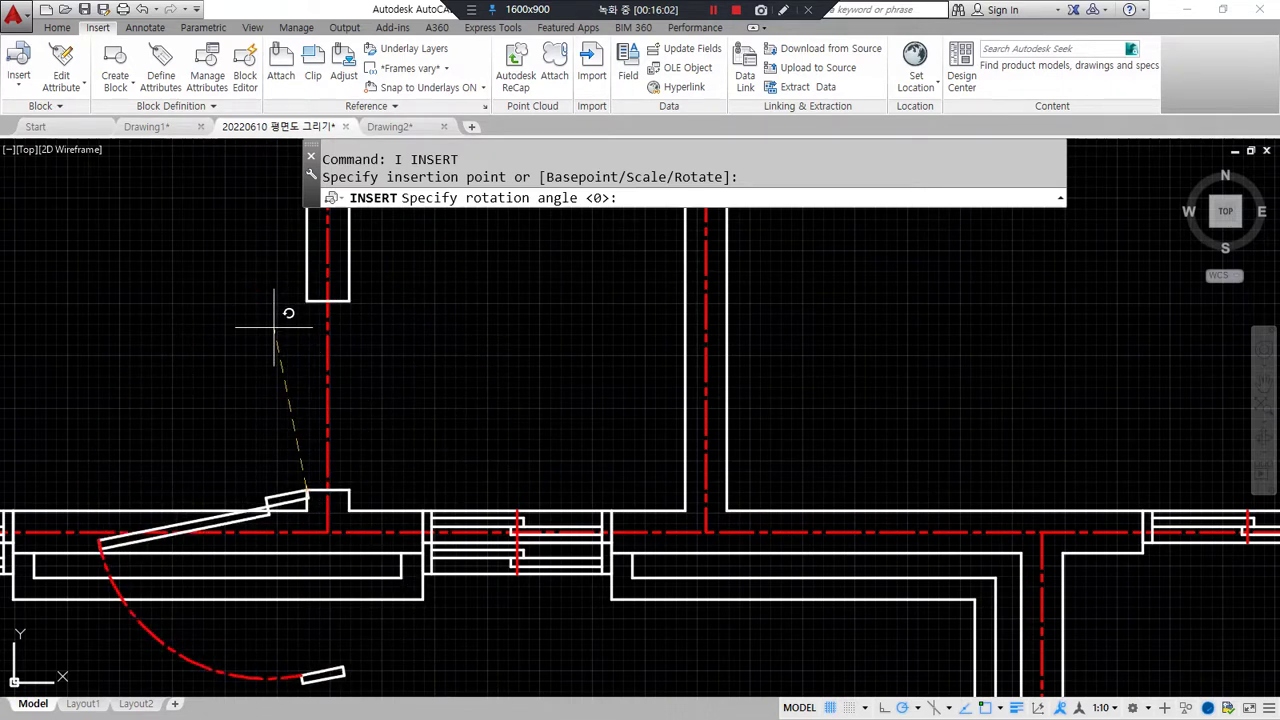
pyautogui.click(312, 591)
# Step: Mirror the small lower-left room's door about its wall's vertical centreline, erasing the source door
pyautogui.write('mi')
pyautogui.press('Return')
pyautogui.click(445, 318)
pyautogui.click(404, 364)
pyautogui.press('Return')
pyautogui.click(328, 305)
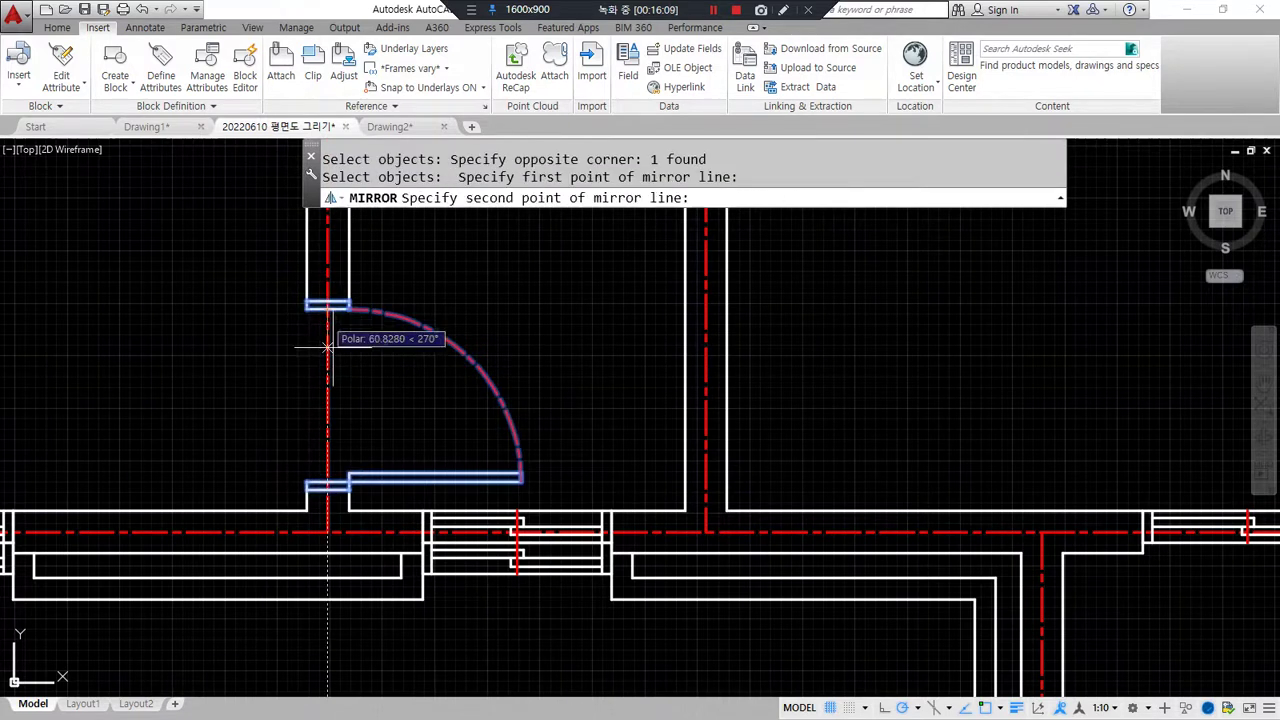
pyautogui.click(329, 443)
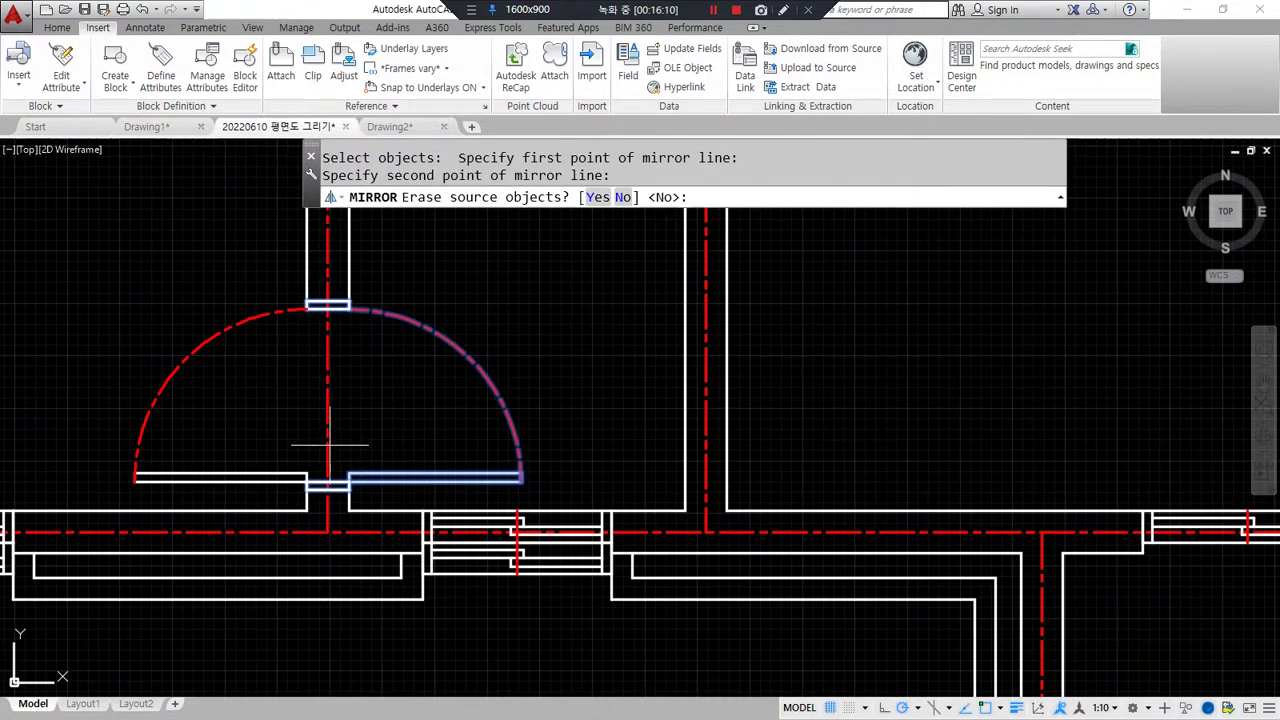
pyautogui.write('y')
pyautogui.press('Return')
# Step: Insert D_900 on the left corner of the lower wall stub at the right-hand room's opening, rotated so it swings into the room
pyautogui.scroll(-2, 277, 614)
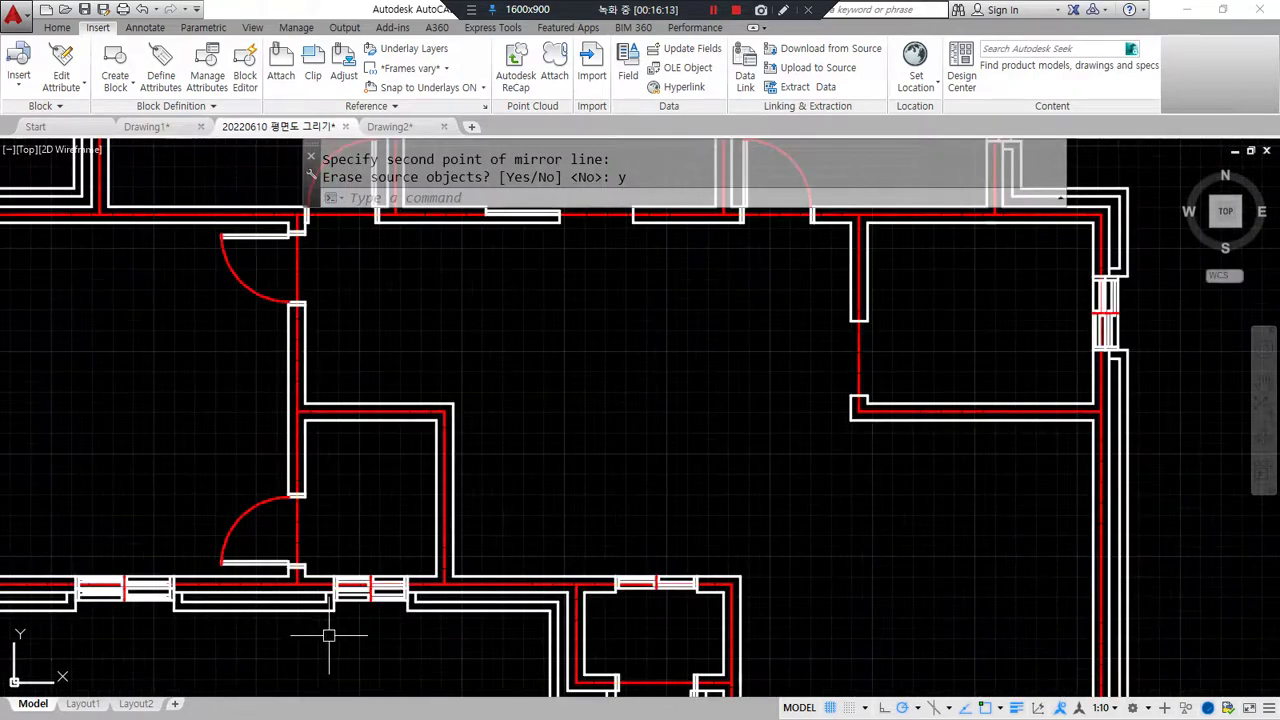
pyautogui.scroll(2, 403, 466)
pyautogui.scroll(3, 549, 406)
pyautogui.write('i')
pyautogui.press('Return')
pyautogui.click(663, 470)
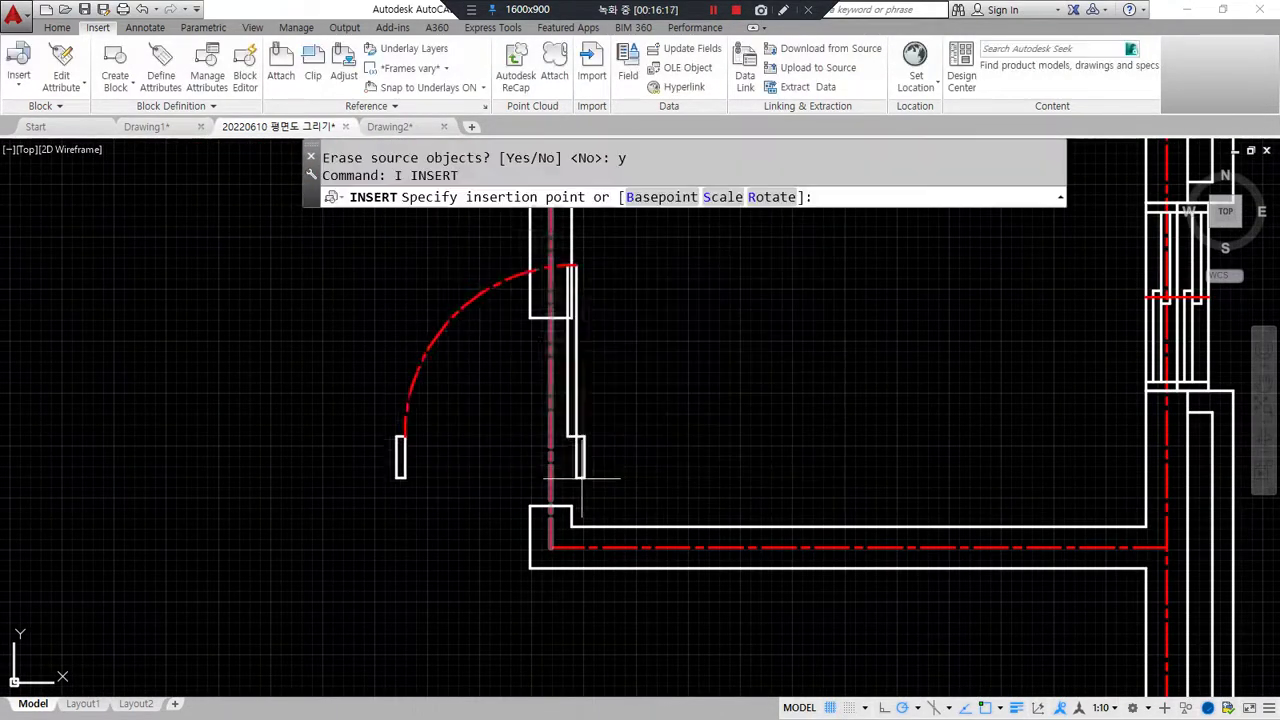
pyautogui.click(527, 503)
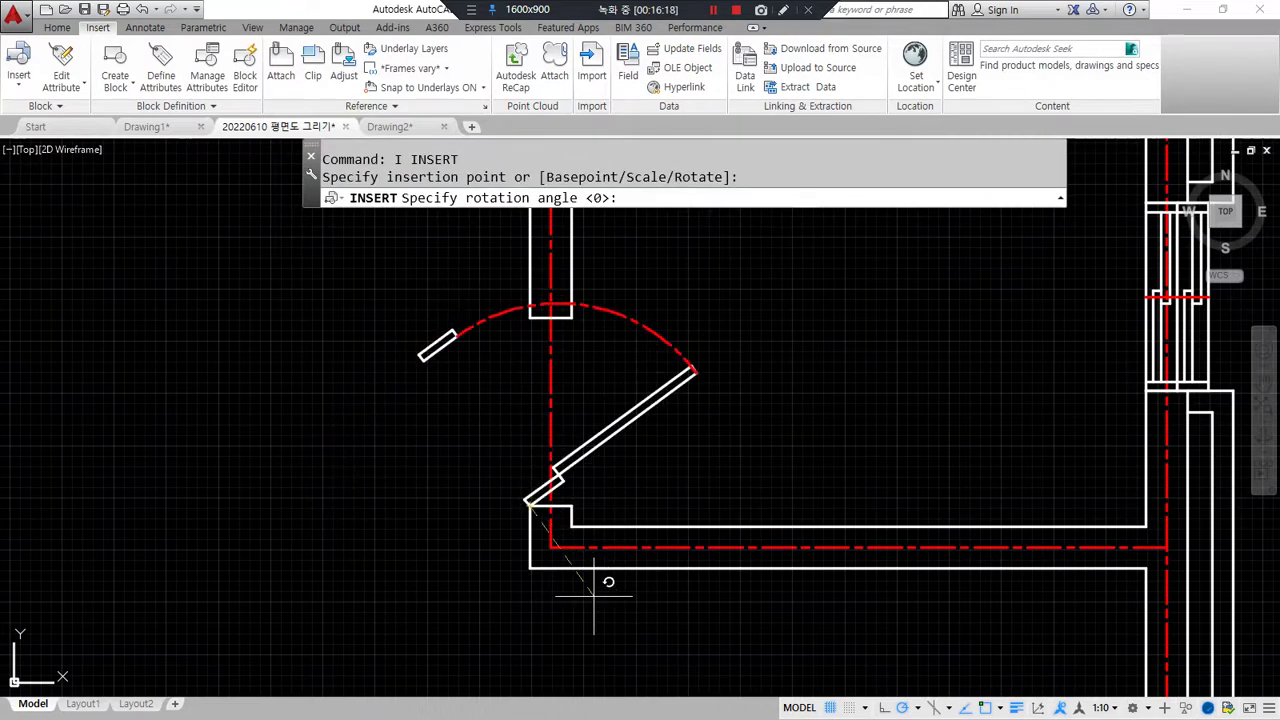
pyautogui.click(529, 630)
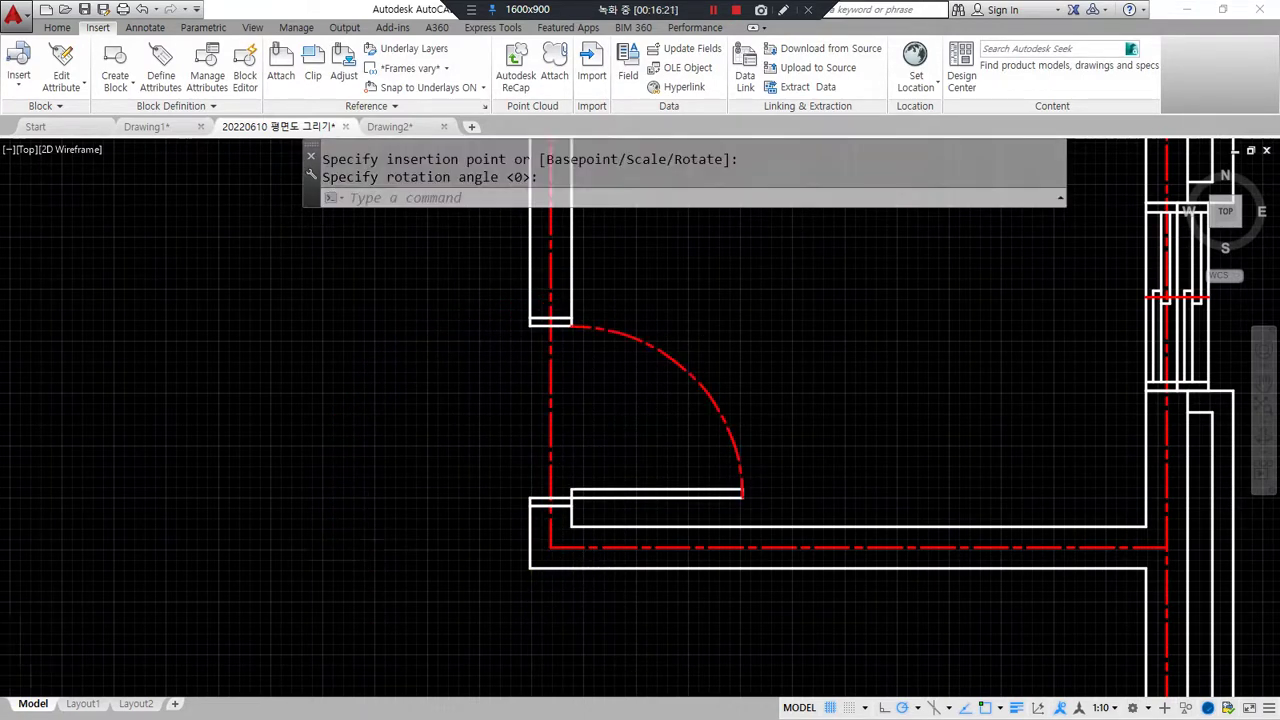
pyautogui.scroll(-6, 366, 523)
pyautogui.moveTo(900, 502)
pyautogui.mouseDown()
pyautogui.moveTo(648, 395)
pyautogui.moveTo(370, 515)
pyautogui.moveTo(865, 278)
pyautogui.moveTo(860, 522)
pyautogui.mouseUp()
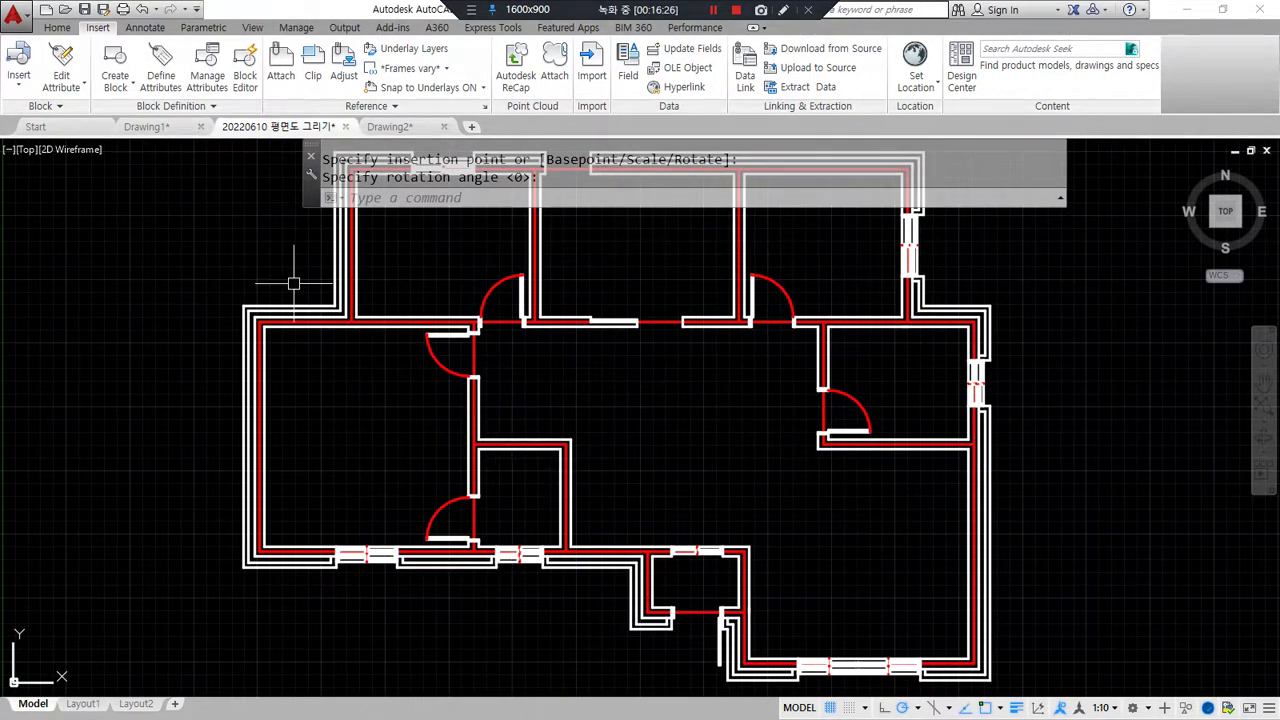
pyautogui.moveTo(438, 345); pyautogui.dragTo(363, 400, button='middle')
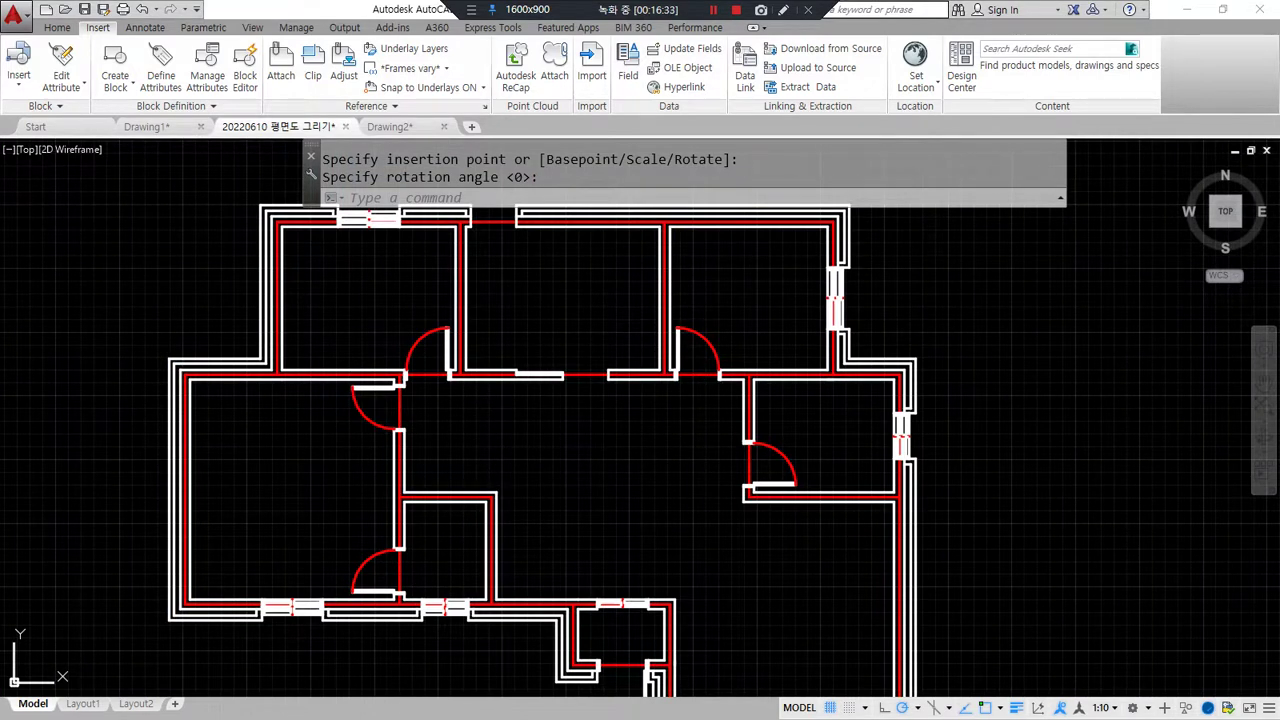
pyautogui.moveTo(0, 200); pyautogui.dragTo(823, 111)
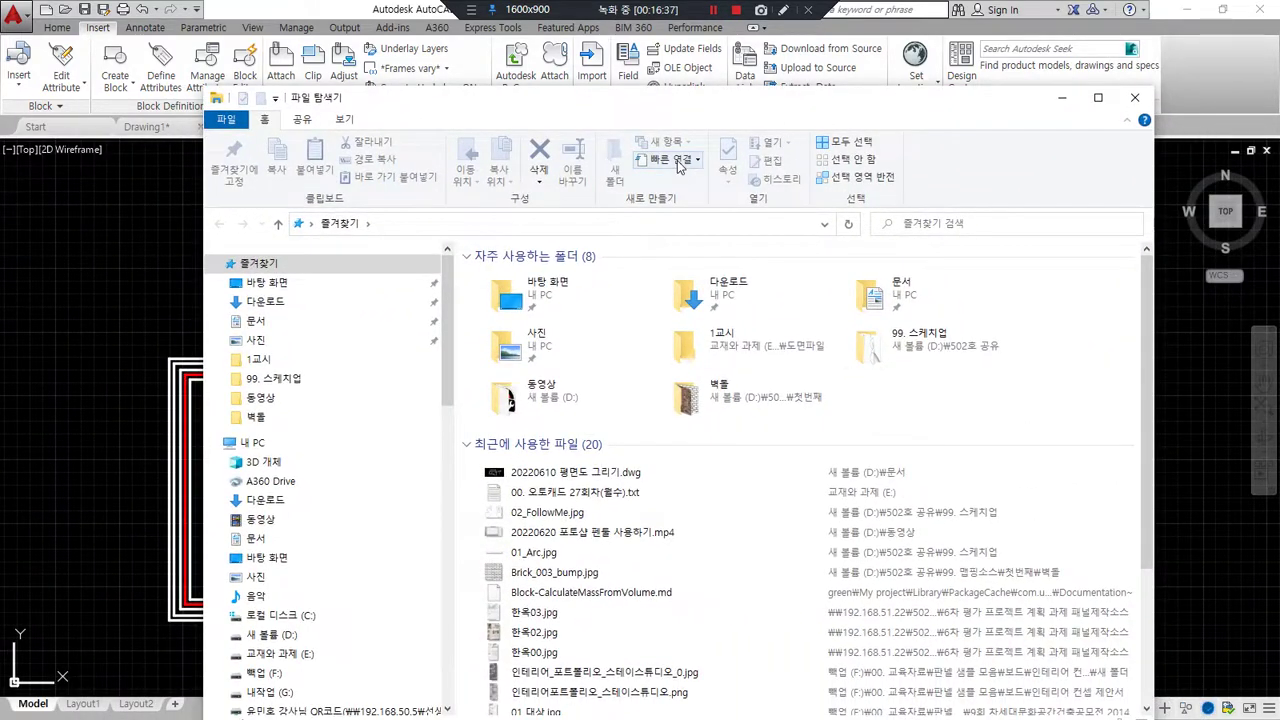
pyautogui.hotkey('alt', 'Tab')
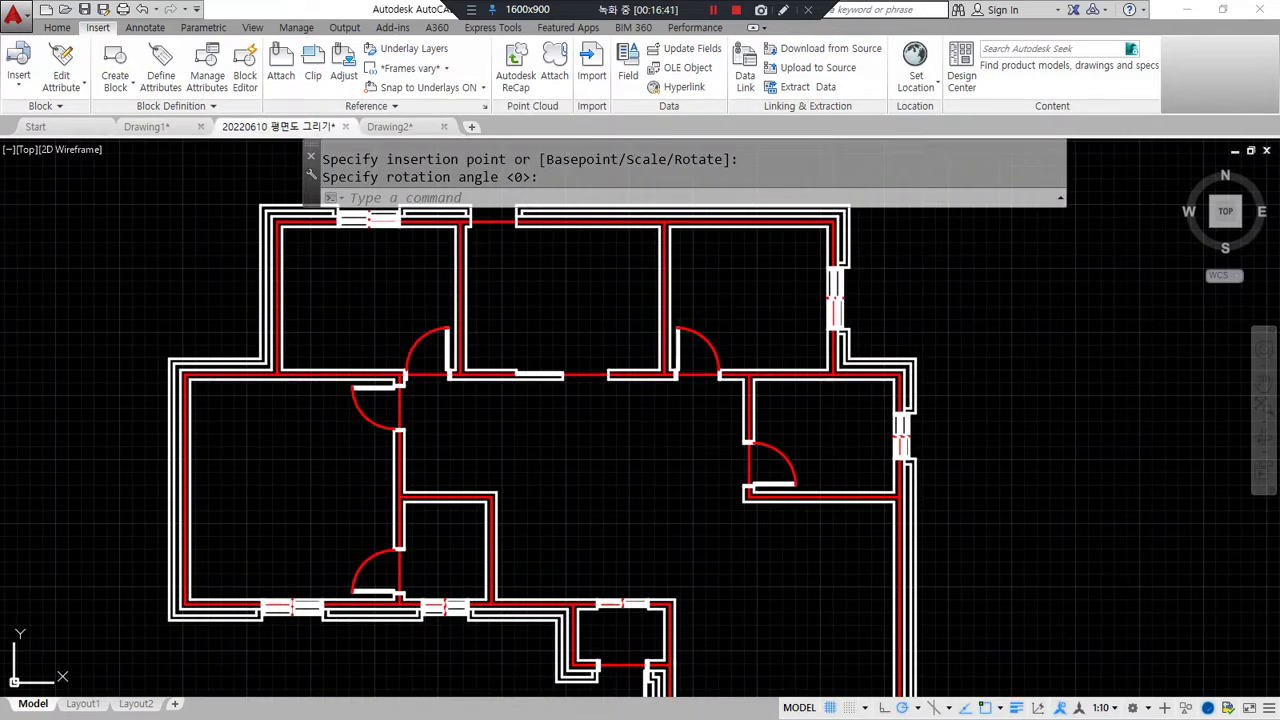
# Step: In File Explorer, go to \\192.168.51.22 and open the folder 99. 캐드 소스 inside 502호 공유
pyautogui.press('super+e')
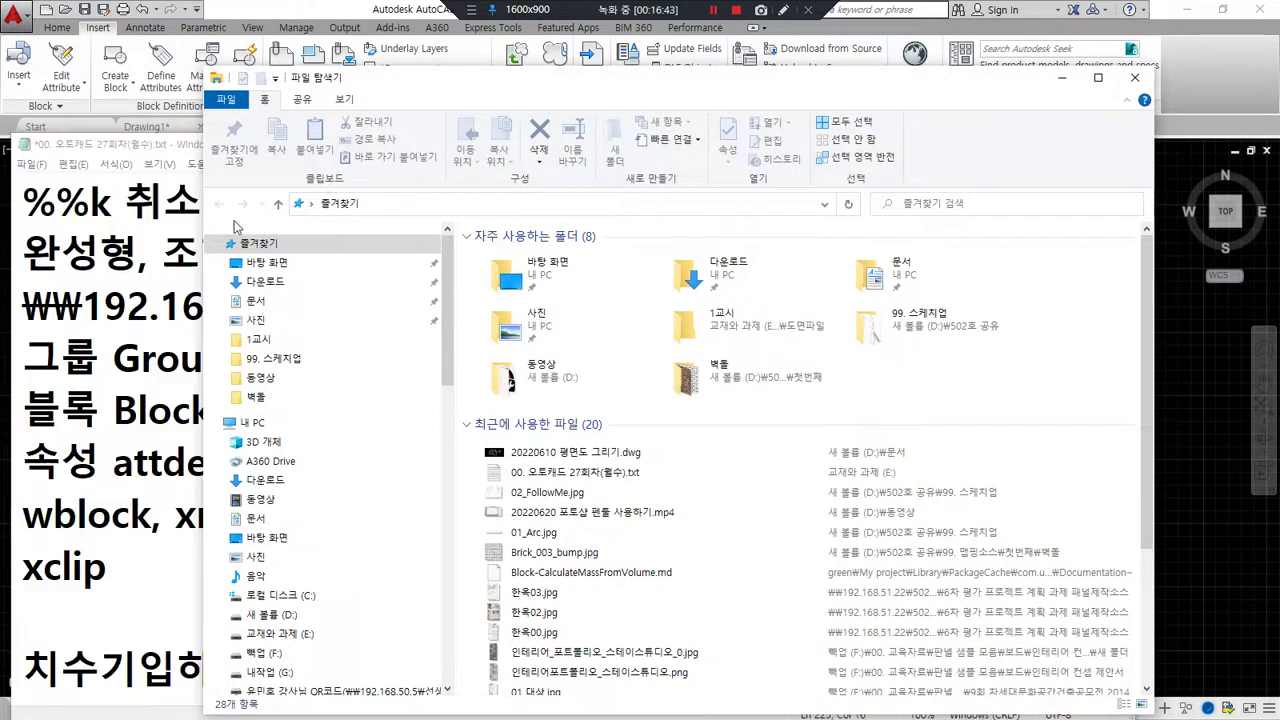
pyautogui.moveTo(467, 91); pyautogui.dragTo(646, 97)
pyautogui.moveTo(334, 324); pyautogui.dragTo(8, 330)
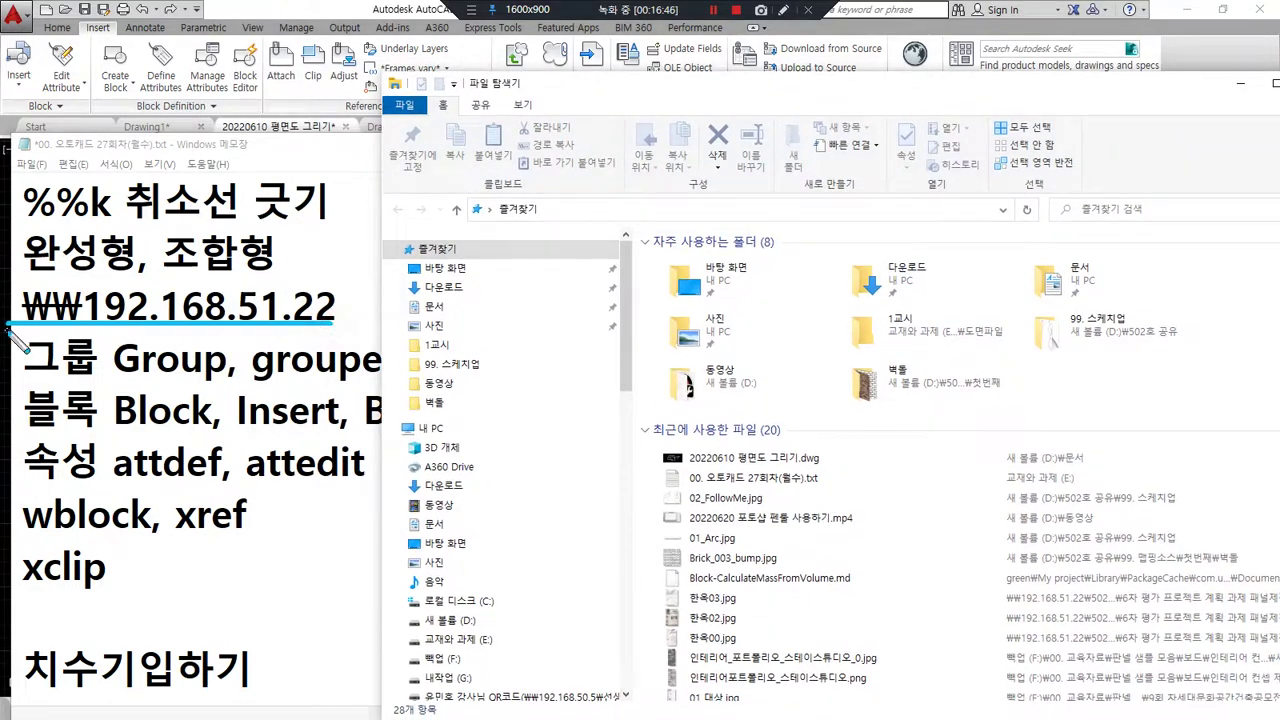
pyautogui.moveTo(563, 219); pyautogui.dragTo(880, 219)
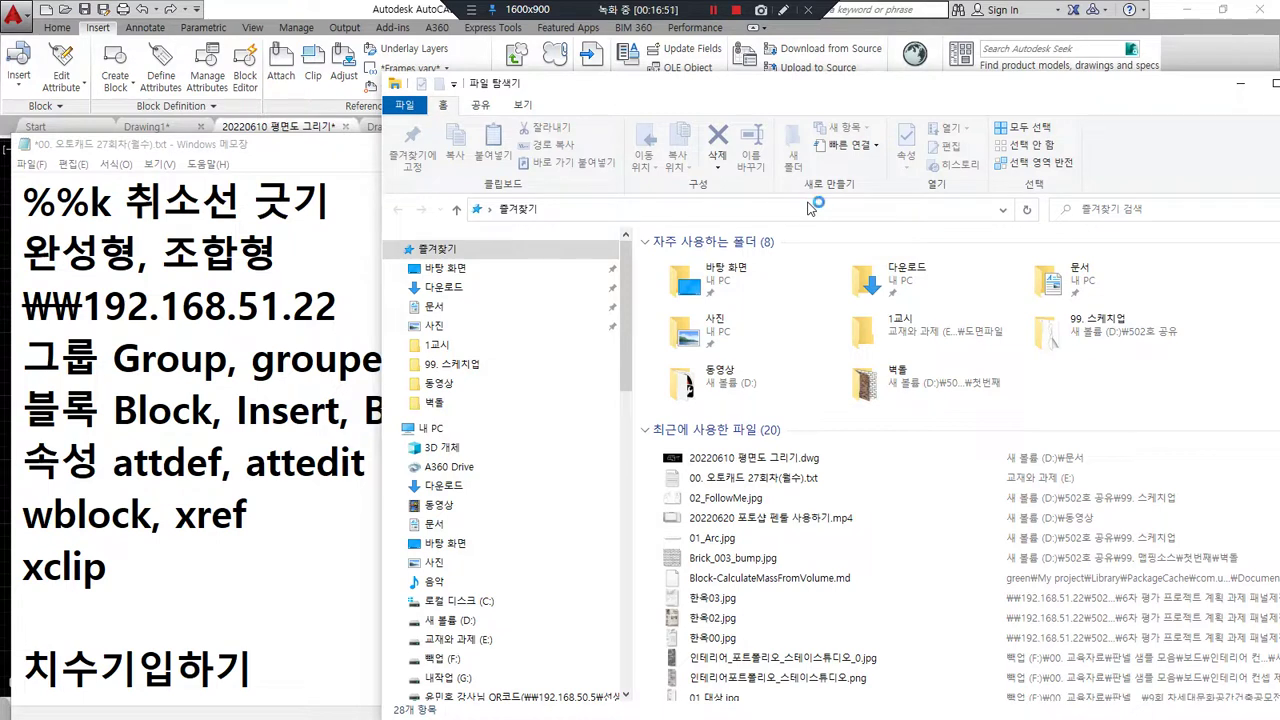
pyautogui.press('super+plus')
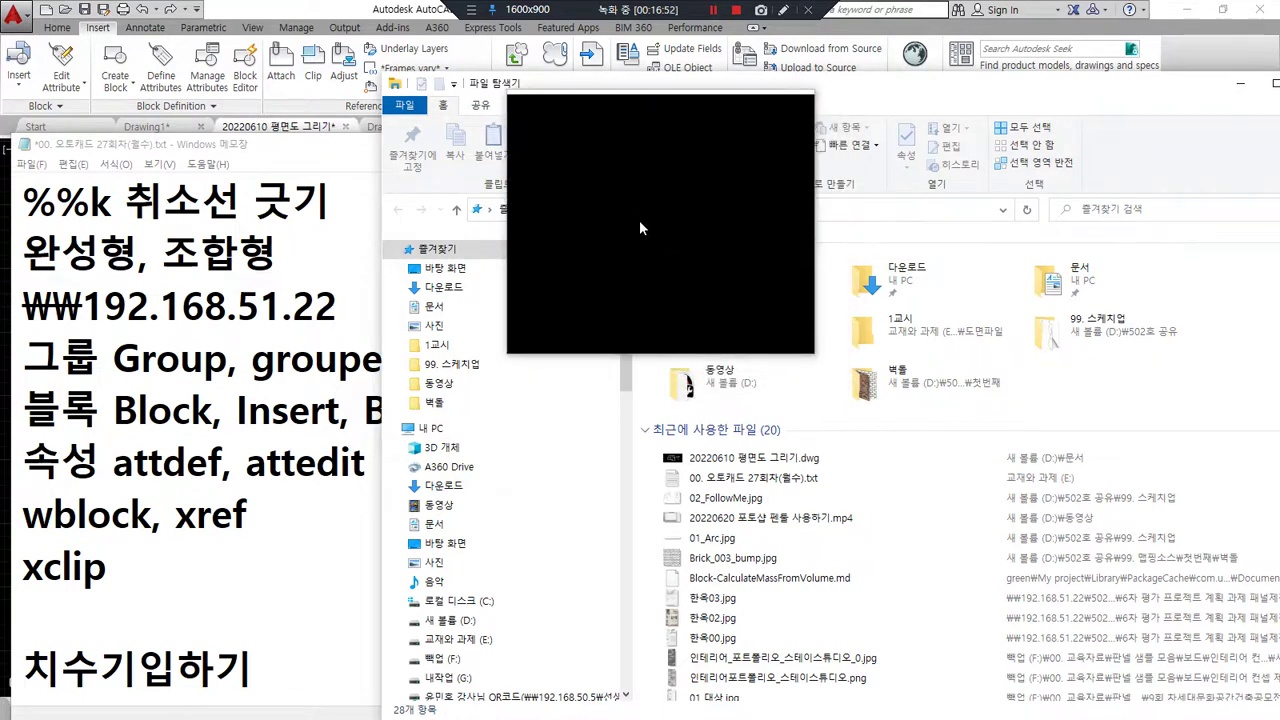
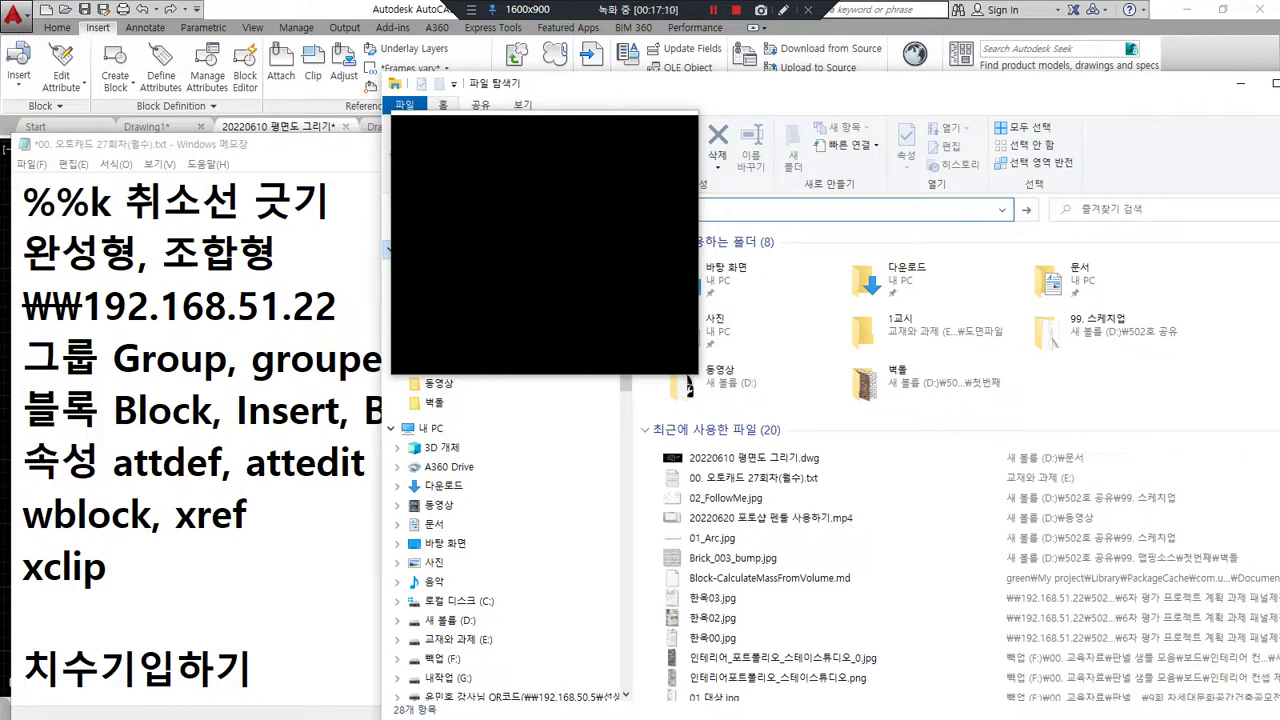
pyautogui.press('Return')
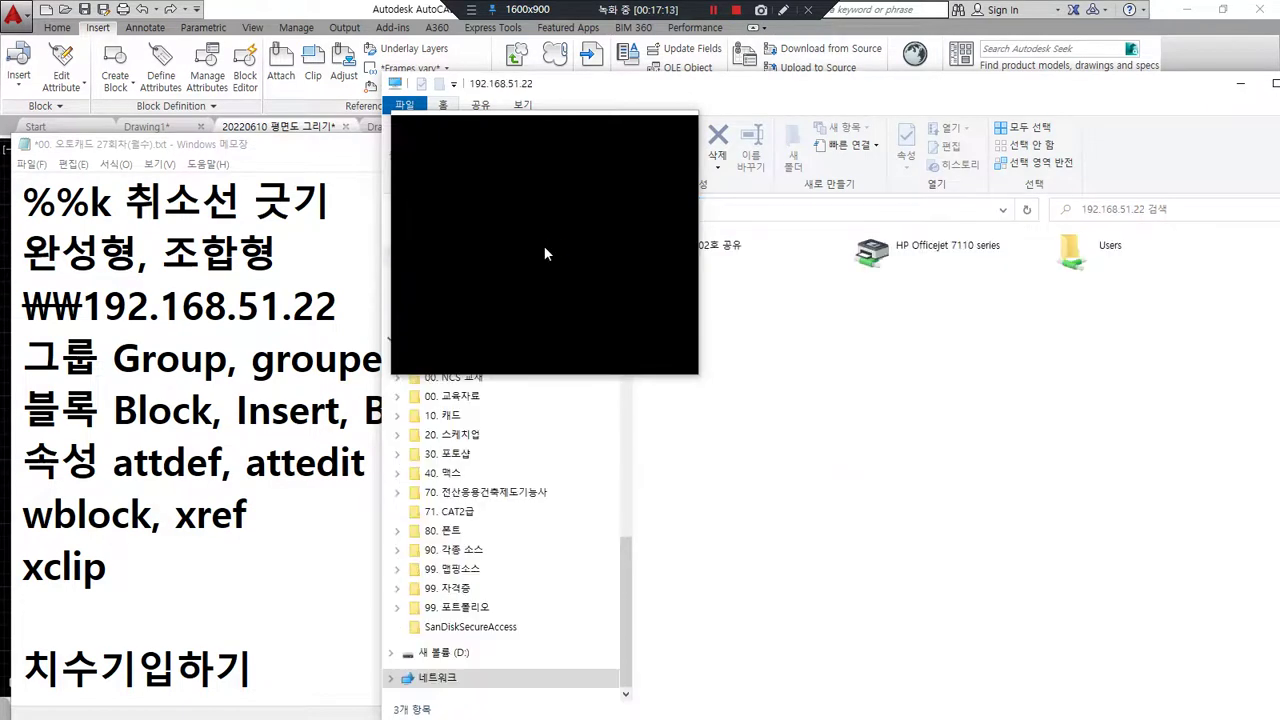
pyautogui.moveTo(544, 253); pyautogui.dragTo(707, 245)
pyautogui.doubleClick(707, 247)
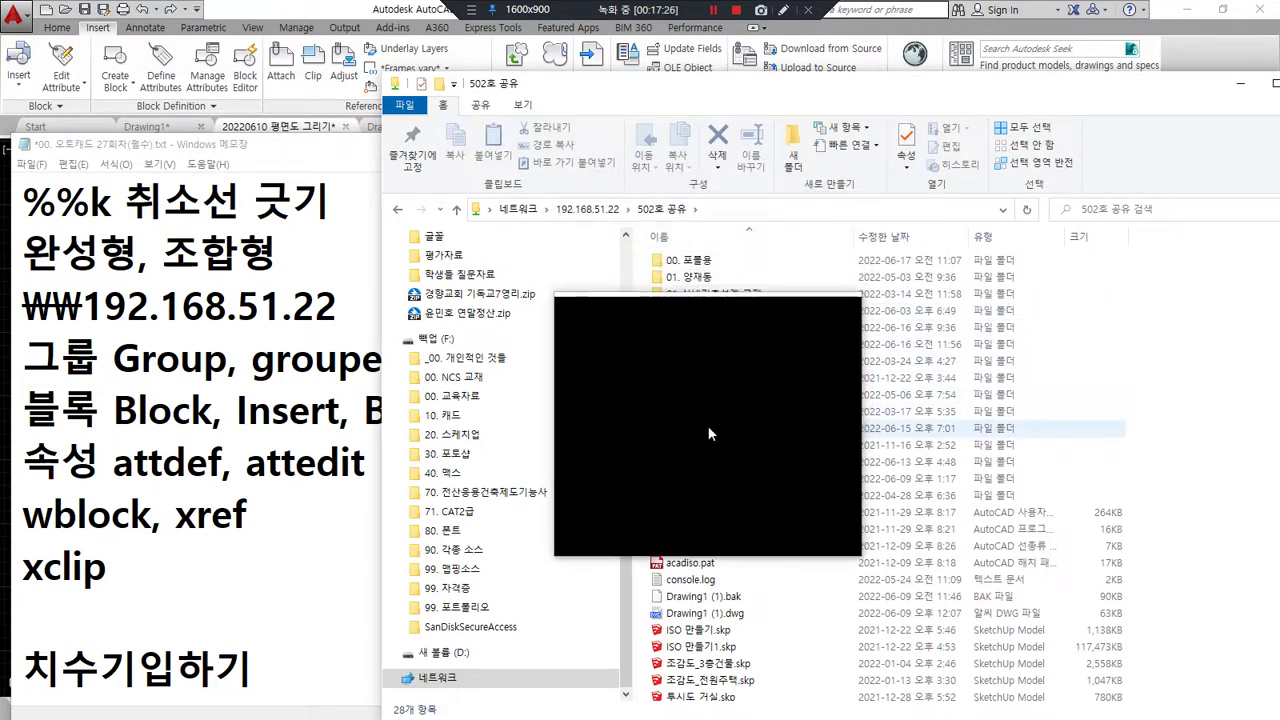
pyautogui.doubleClick(709, 433)
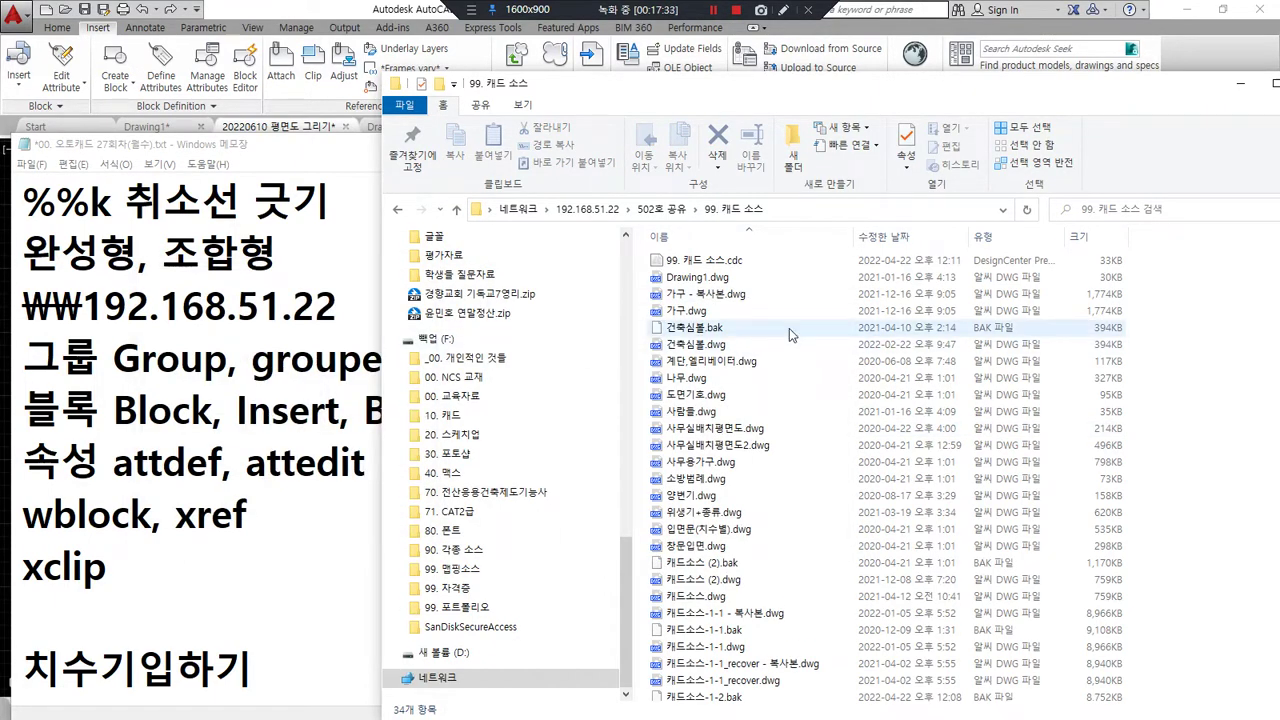
# Step: Open 캐드소스-1-1.dwg from the shared folder in AutoCAD as its own drawing, ignoring the missing SHX files
pyautogui.scroll(-3, 793, 325)
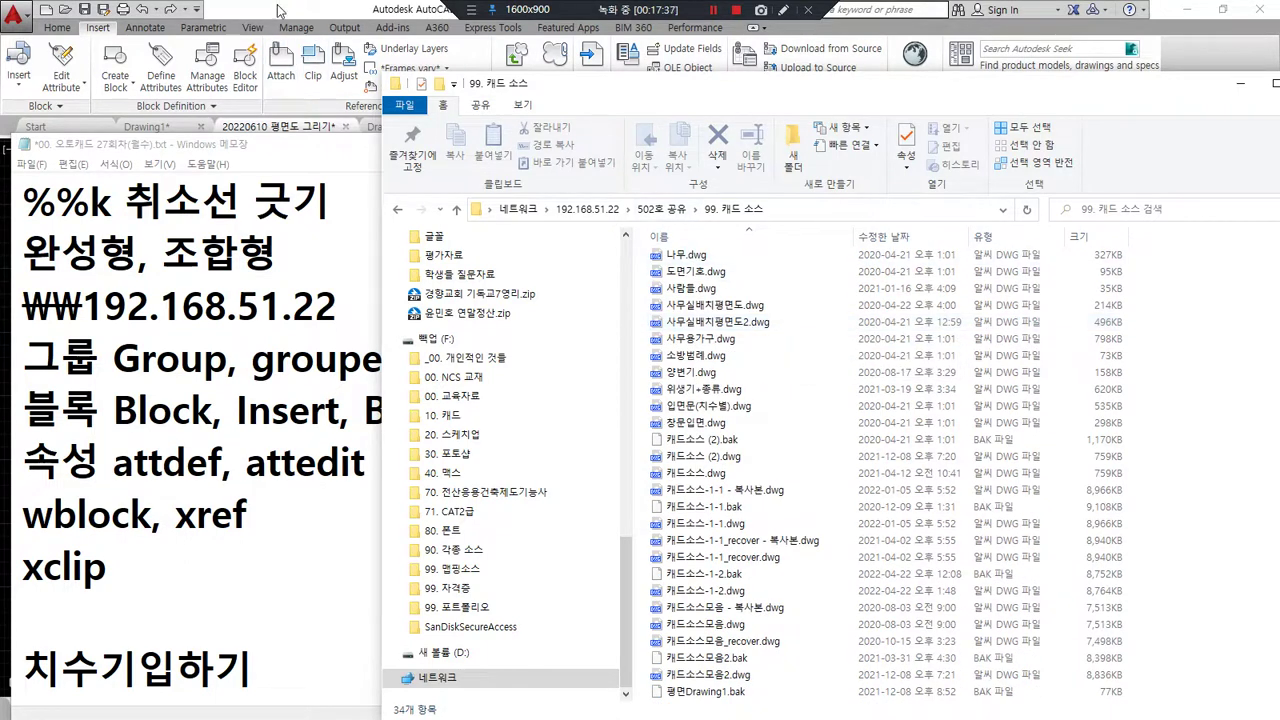
pyautogui.moveTo(336, 152); pyautogui.dragTo(0, 166)
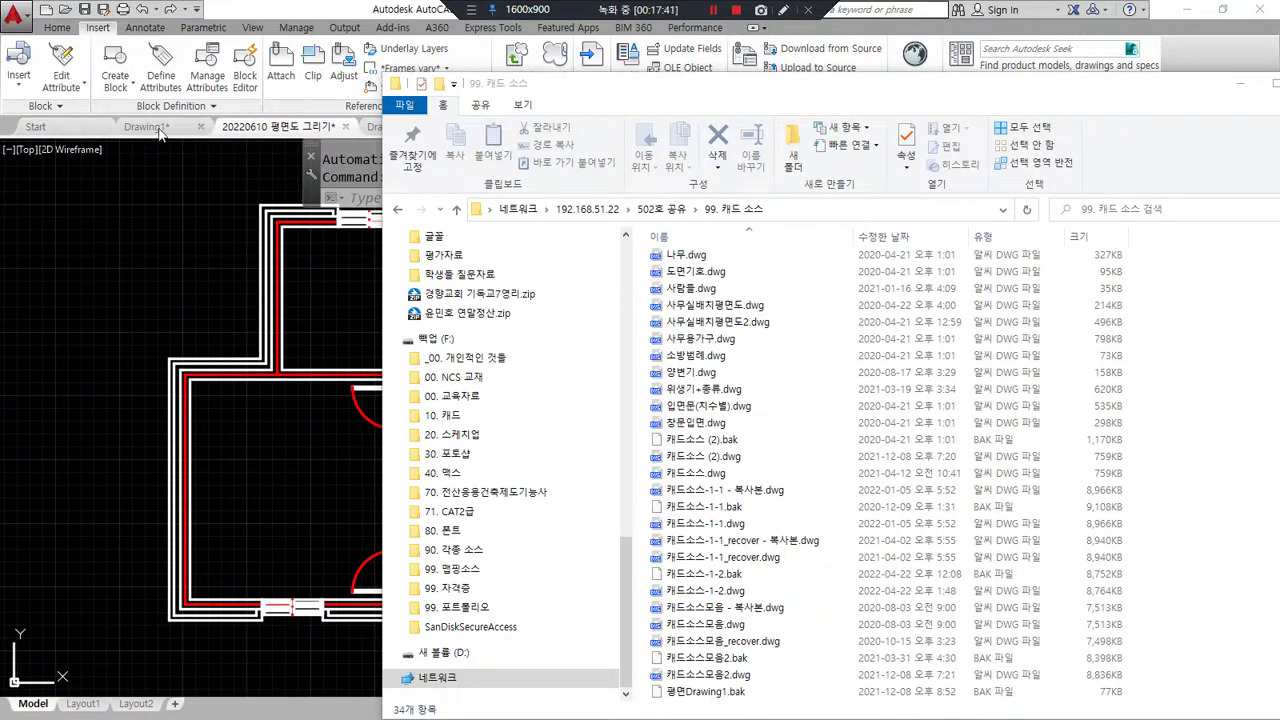
pyautogui.click(235, 5)
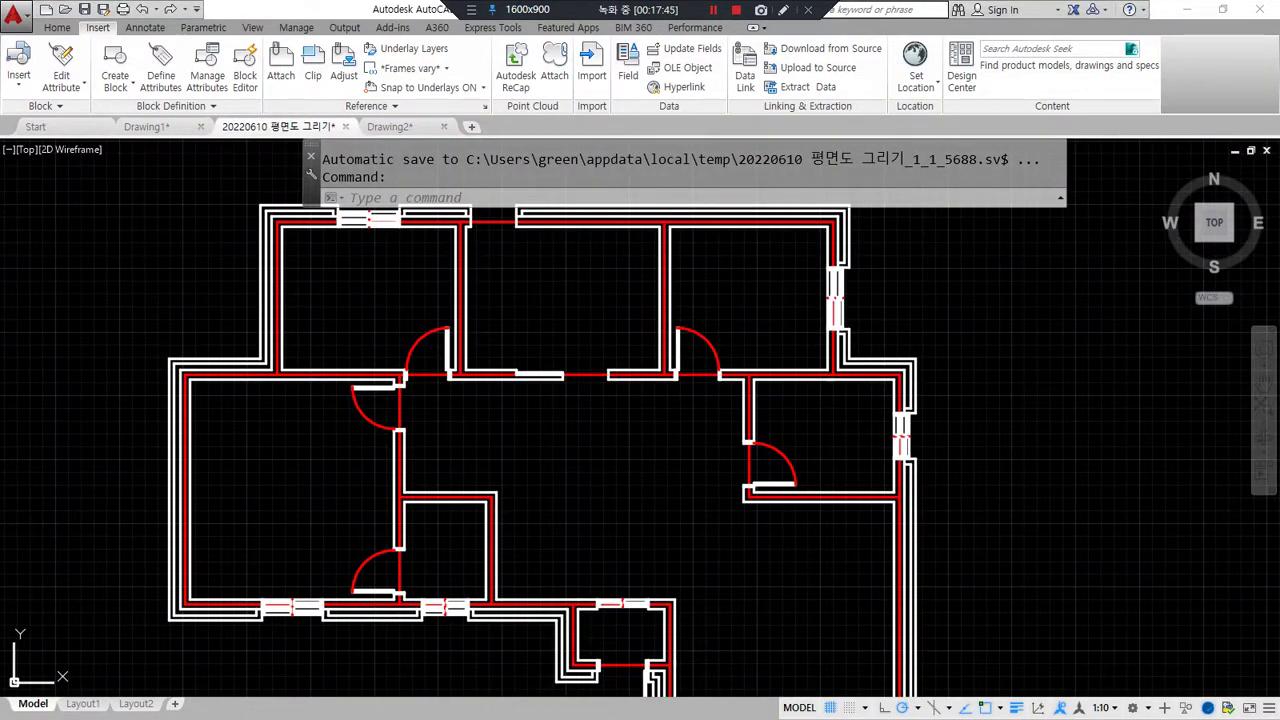
pyautogui.hotkey('alt', 'Tab')
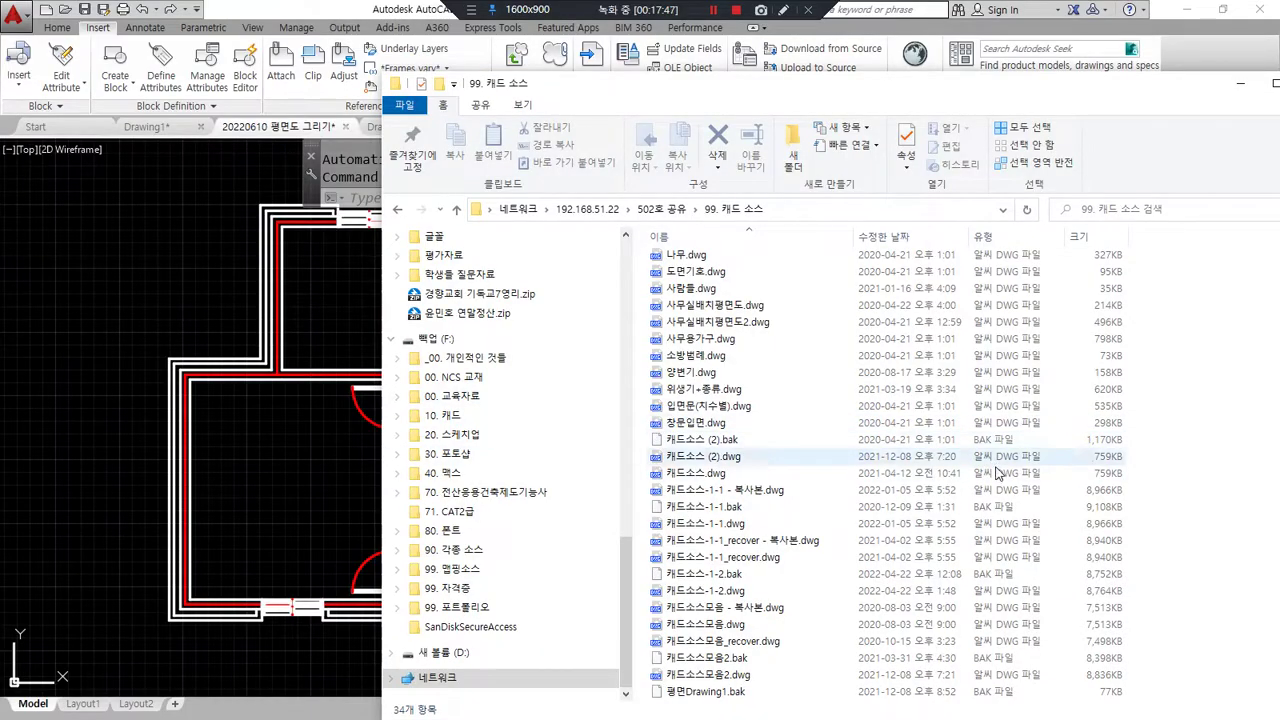
pyautogui.click(735, 524)
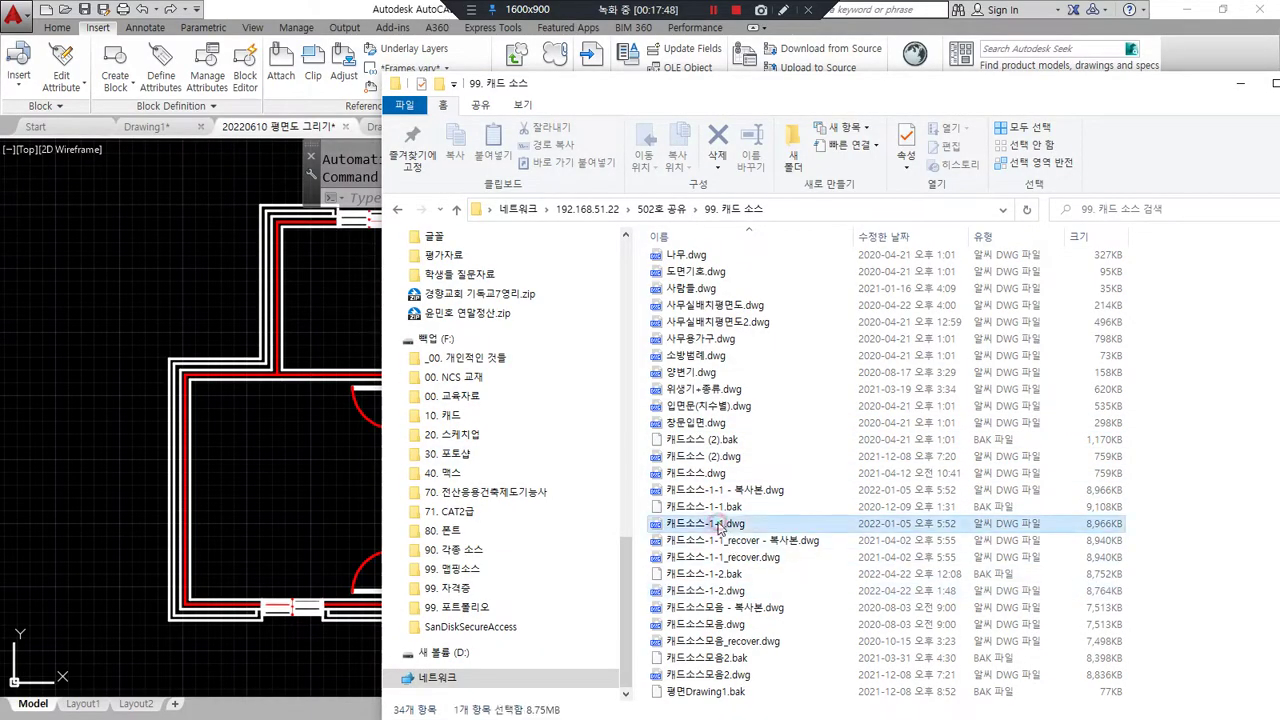
pyautogui.click(312, 8)
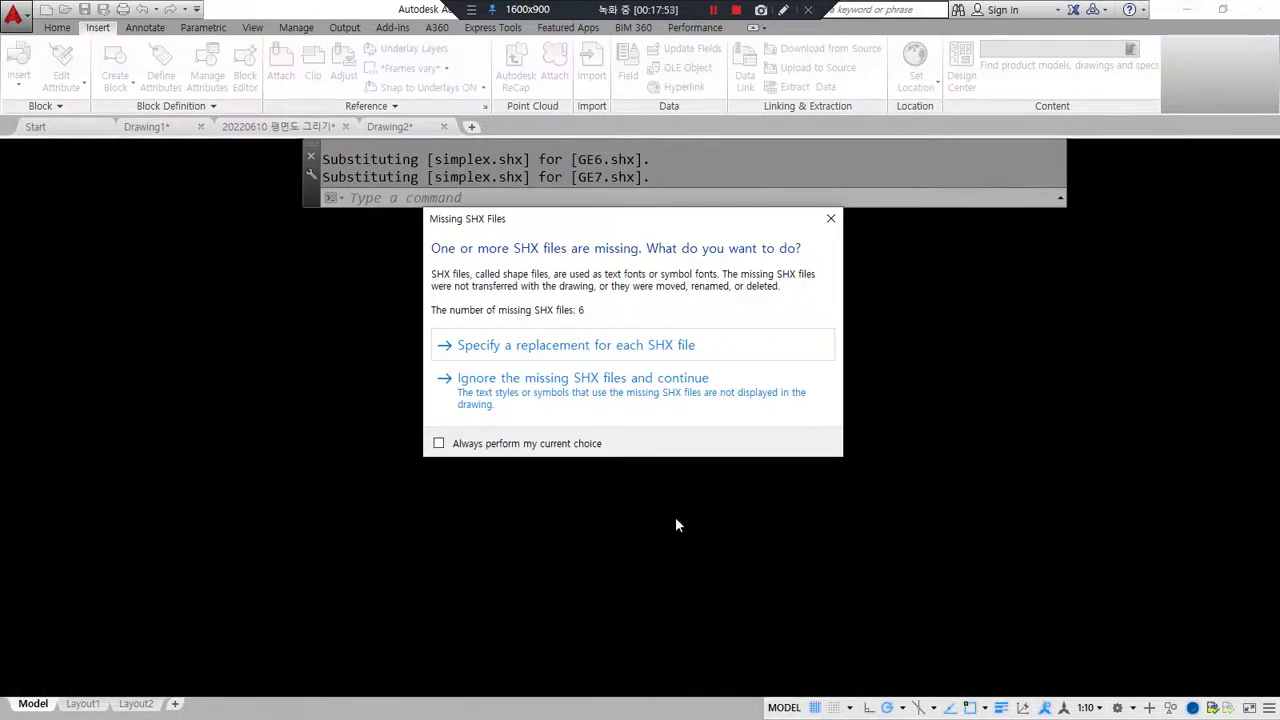
pyautogui.click(522, 398)
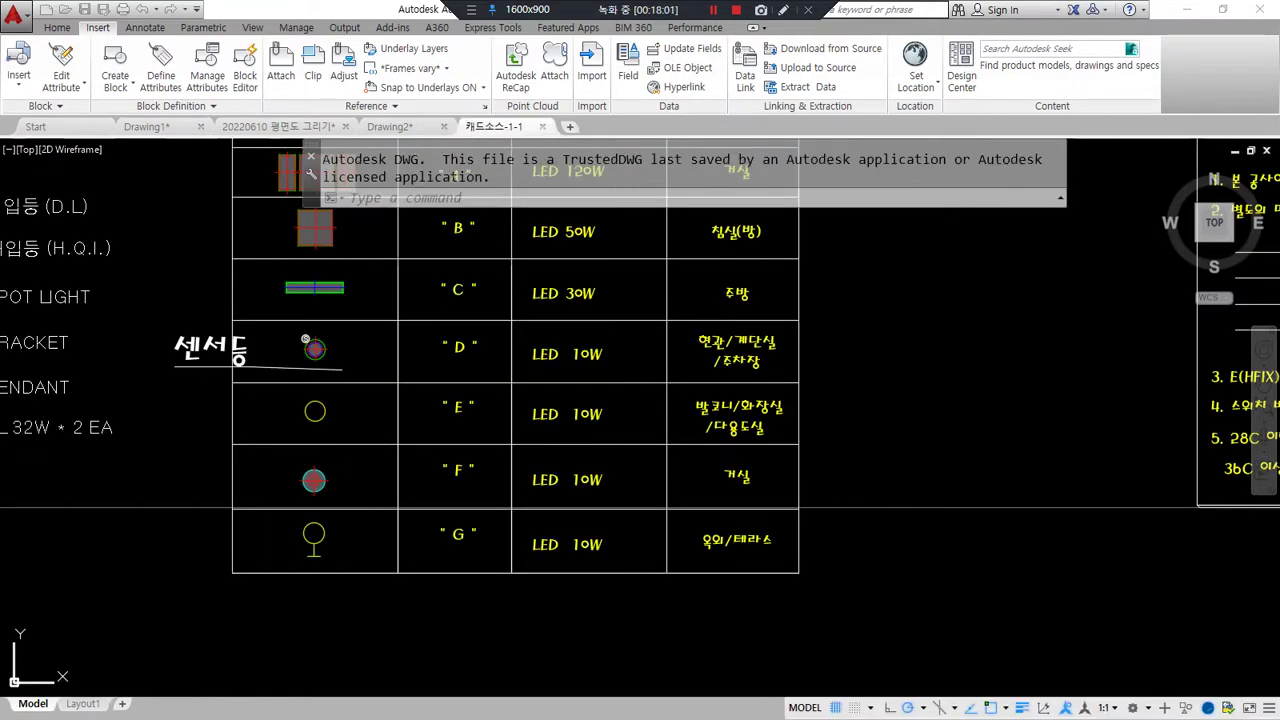
# Step: Toggle the lineweight display and examine the library's TREE and 조경 평면 planting symbols
pyautogui.scroll(-2, 548, 488)
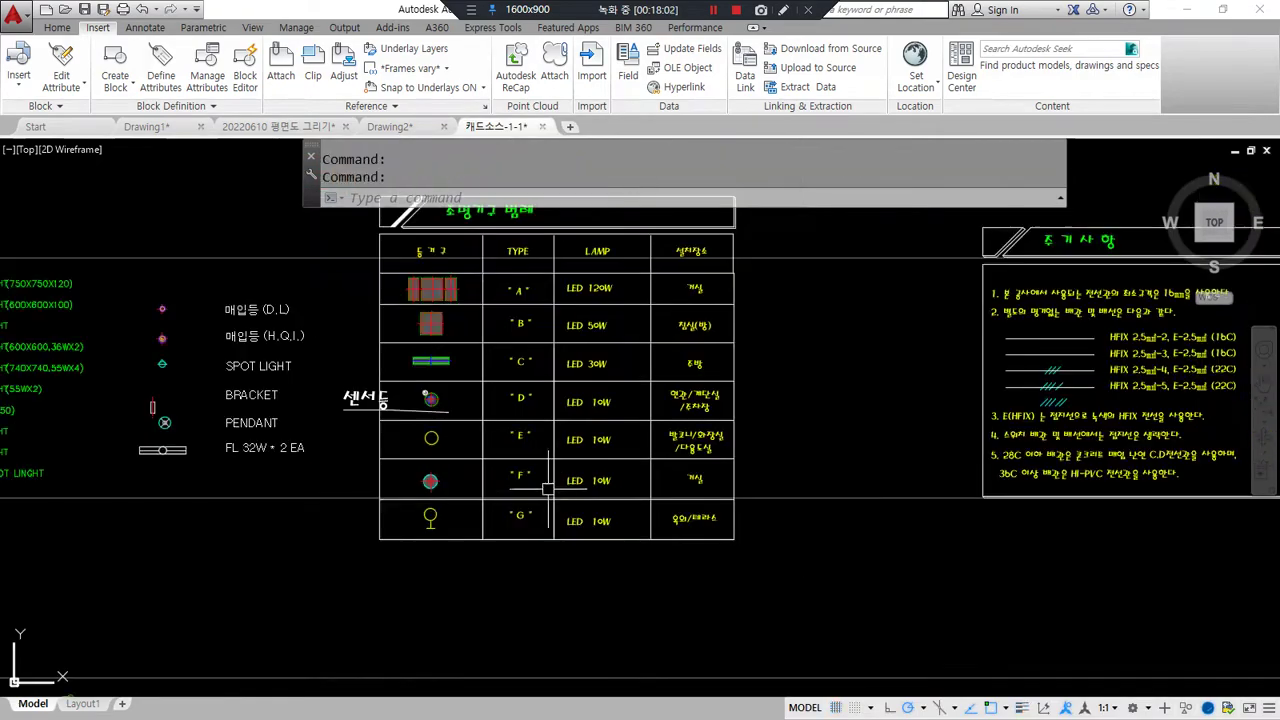
pyautogui.click(1019, 708)
pyautogui.scroll(-5, 456, 450)
pyautogui.moveTo(456, 440); pyautogui.dragTo(1190, 694, button='middle')
pyautogui.moveTo(1012, 324); pyautogui.dragTo(413, 683, button='middle')
pyautogui.moveTo(388, 225)
pyautogui.mouseDown(button='middle')
pyautogui.moveTo(402, 537)
pyautogui.moveTo(388, 680)
pyautogui.mouseUp(button='middle')
pyautogui.moveTo(343, 277); pyautogui.dragTo(273, 654, button='middle')
pyautogui.moveTo(280, 228); pyautogui.dragTo(322, 660, button='middle')
pyautogui.moveTo(222, 212); pyautogui.dragTo(214, 449, button='middle')
pyautogui.scroll(3, 214, 449)
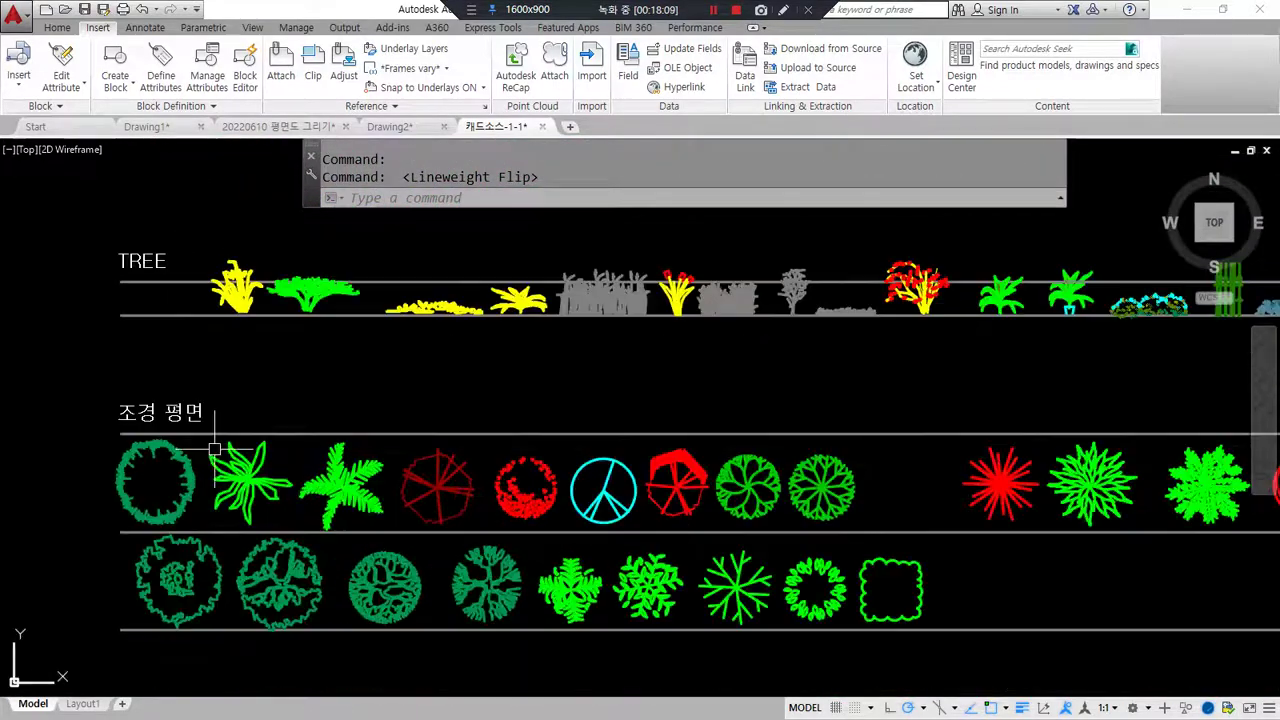
pyautogui.moveTo(364, 540); pyautogui.dragTo(374, 472, button='middle')
pyautogui.moveTo(364, 347); pyautogui.dragTo(360, 420, button='middle')
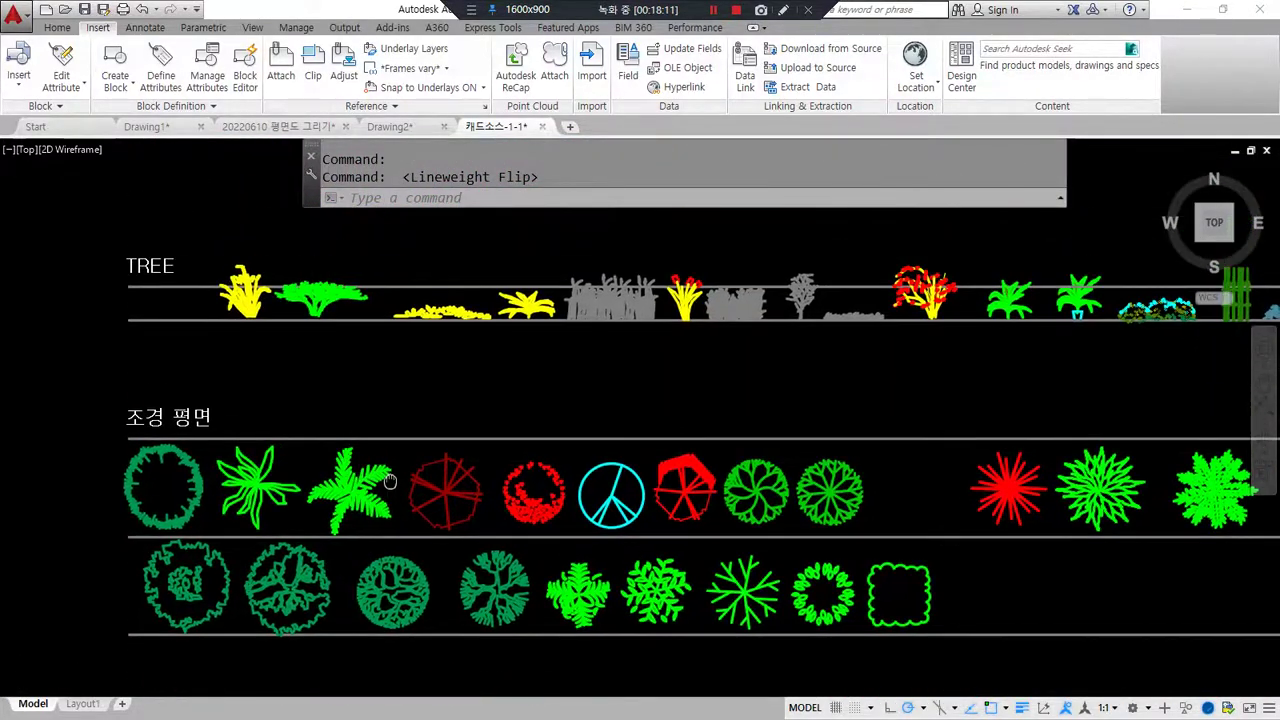
pyautogui.scroll(2, 711, 526)
pyautogui.moveTo(711, 526); pyautogui.dragTo(670, 256, button='middle')
pyautogui.scroll(-2, 440, 446)
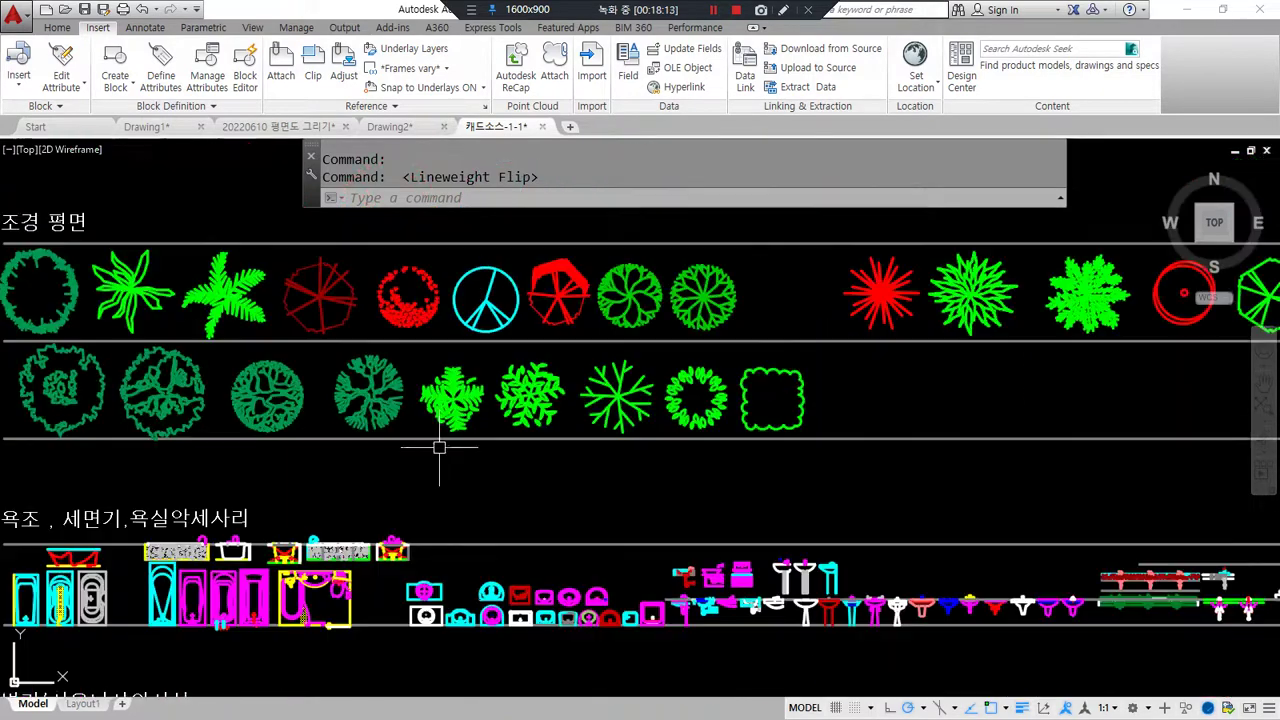
# Step: Copy the cyan round-fronted washbasin from the library's bathtub and washbasin section to the clipboard
pyautogui.moveTo(396, 505); pyautogui.dragTo(516, 368, button='middle')
pyautogui.scroll(2, 176, 414)
pyautogui.moveTo(700, 497); pyautogui.dragTo(100, 507, button='middle')
pyautogui.scroll(2, 584, 518)
pyautogui.moveTo(780, 544)
pyautogui.mouseDown(button='middle')
pyautogui.moveTo(190, 562)
pyautogui.moveTo(928, 556)
pyautogui.mouseUp(button='middle')
pyautogui.moveTo(513, 552); pyautogui.dragTo(741, 542, button='middle')
pyautogui.scroll(2, 295, 528)
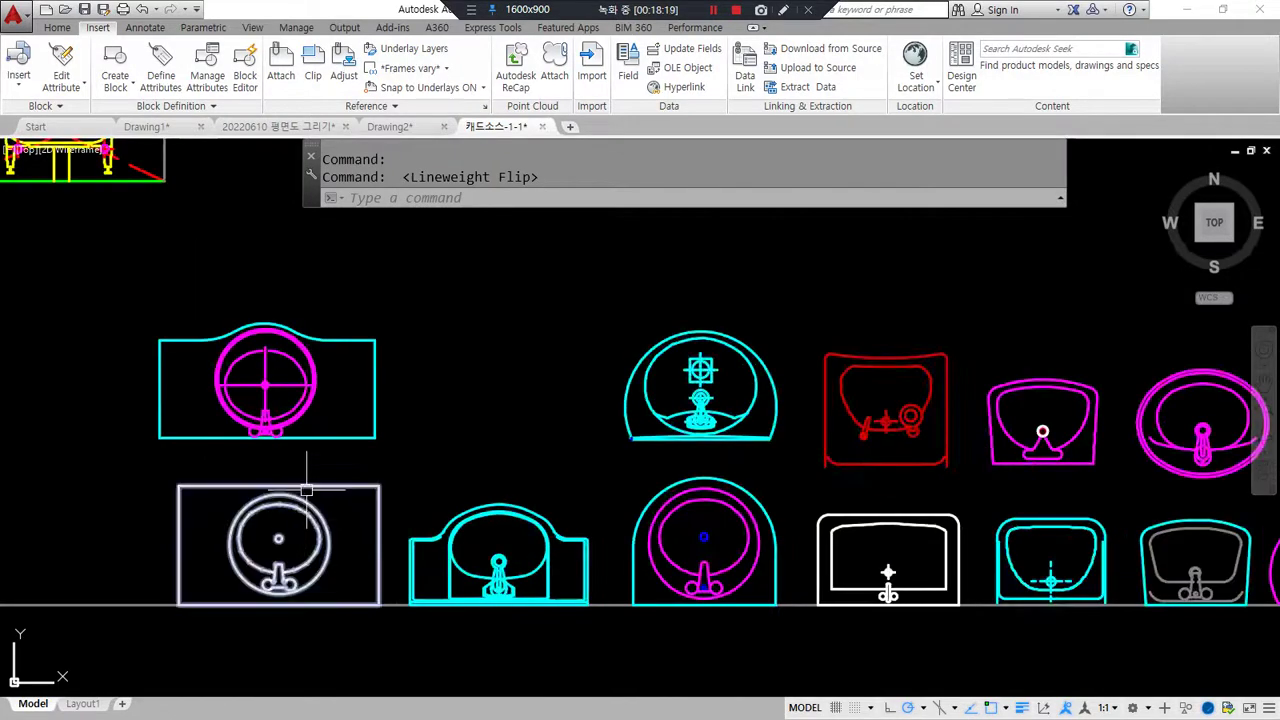
pyautogui.click(723, 404)
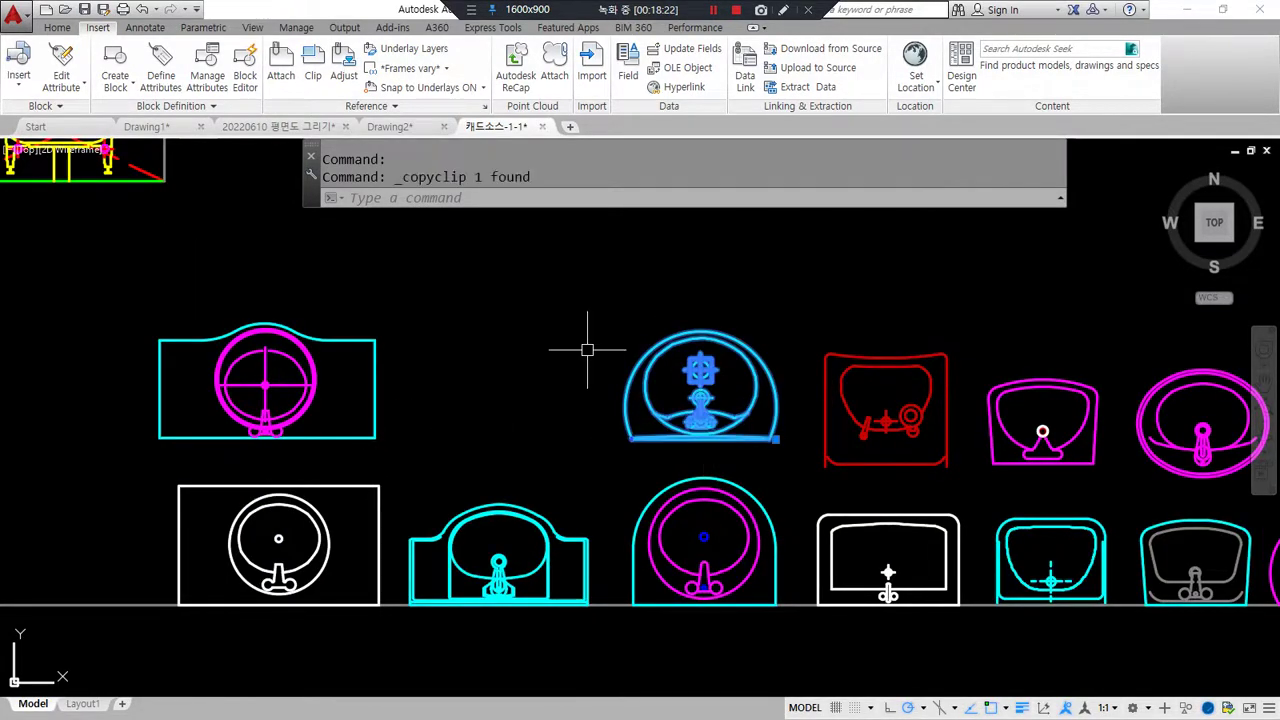
# Step: Paste the copied washbasin into the 20220610 평면도 그리기 floor plan, in the open space right of the small lower-left room
pyautogui.click(278, 126)
pyautogui.scroll(3, 459, 604)
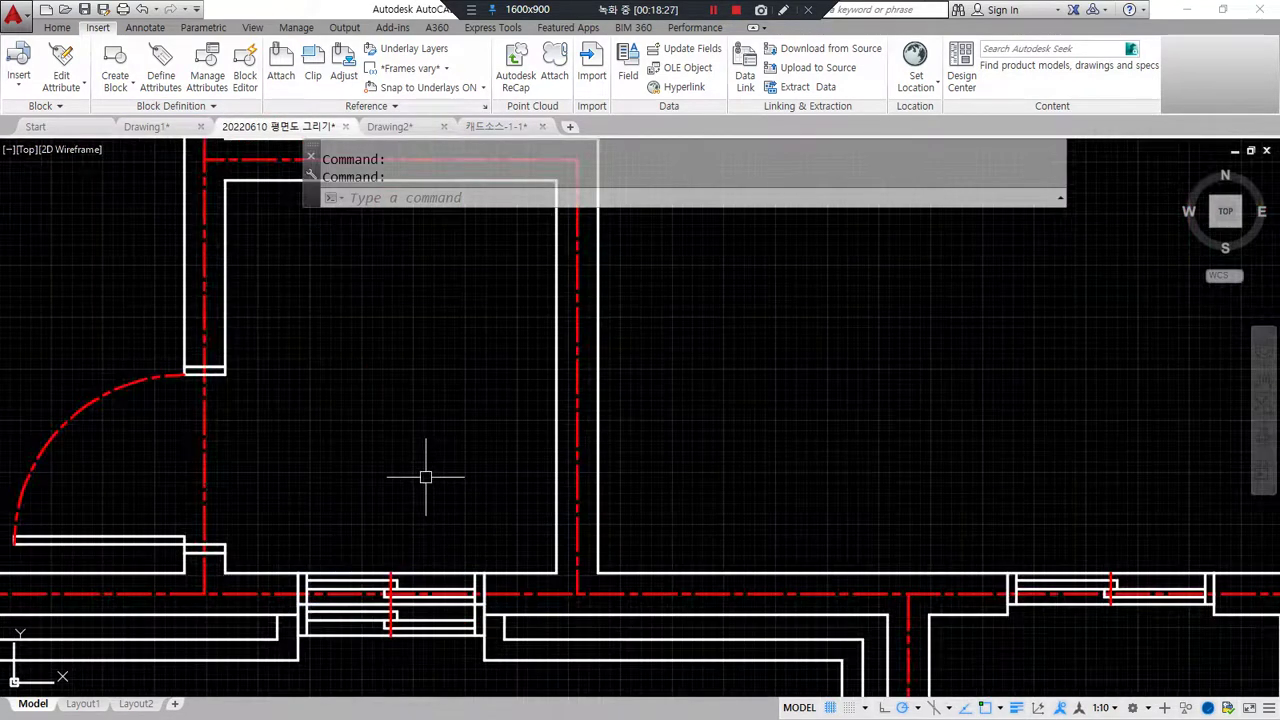
pyautogui.hotkey('ctrl', 'v')
pyautogui.moveTo(890, 383); pyautogui.dragTo(677, 560, button='middle')
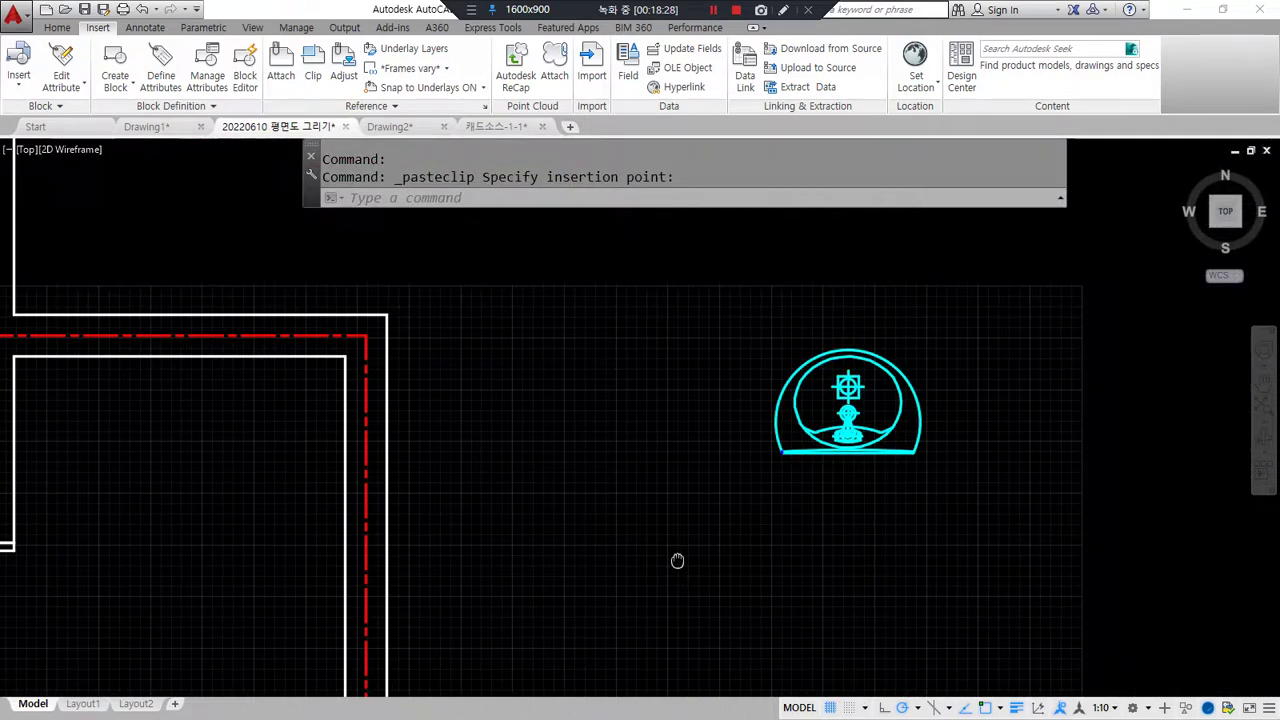
# Step: Rotate the pasted washbasin a quarter turn clockwise about the midpoint of its straight back edge
pyautogui.scroll(2, 753, 468)
pyautogui.scroll(2, 753, 468)
pyautogui.click(751, 466)
pyautogui.write('ro')
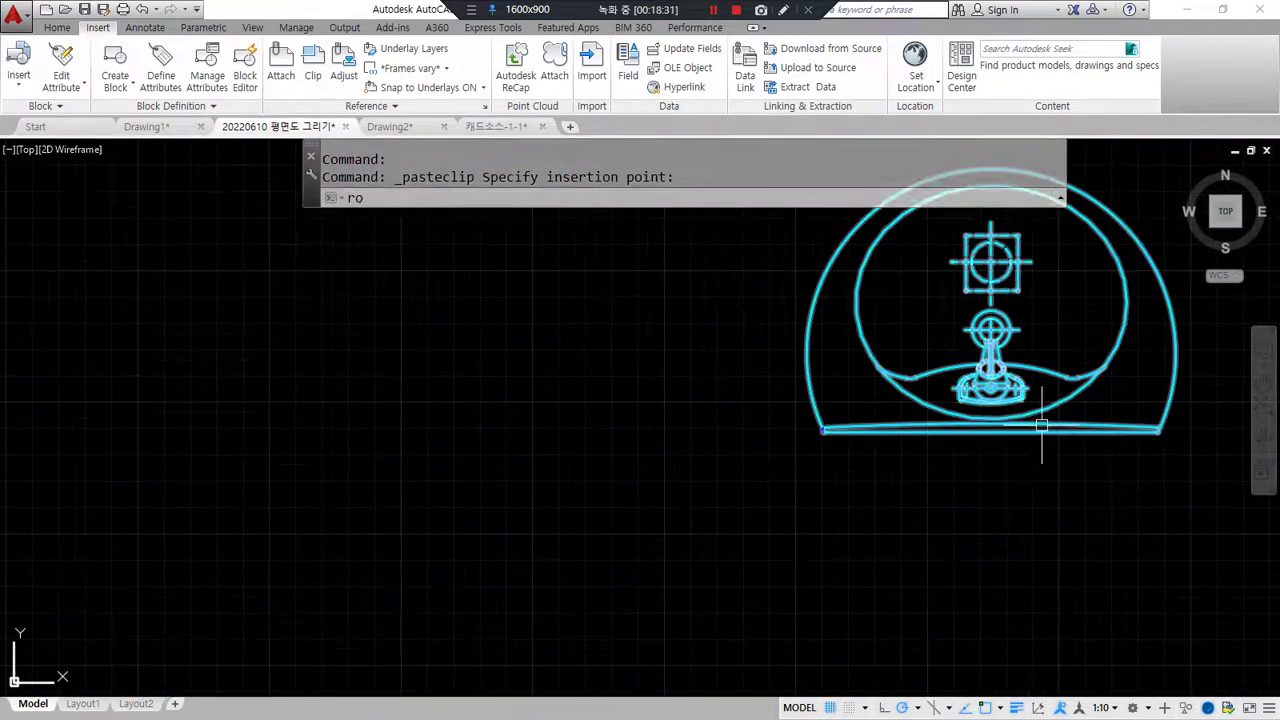
pyautogui.press('Return')
pyautogui.click(1062, 420)
pyautogui.press('Return')
pyautogui.click(991, 433)
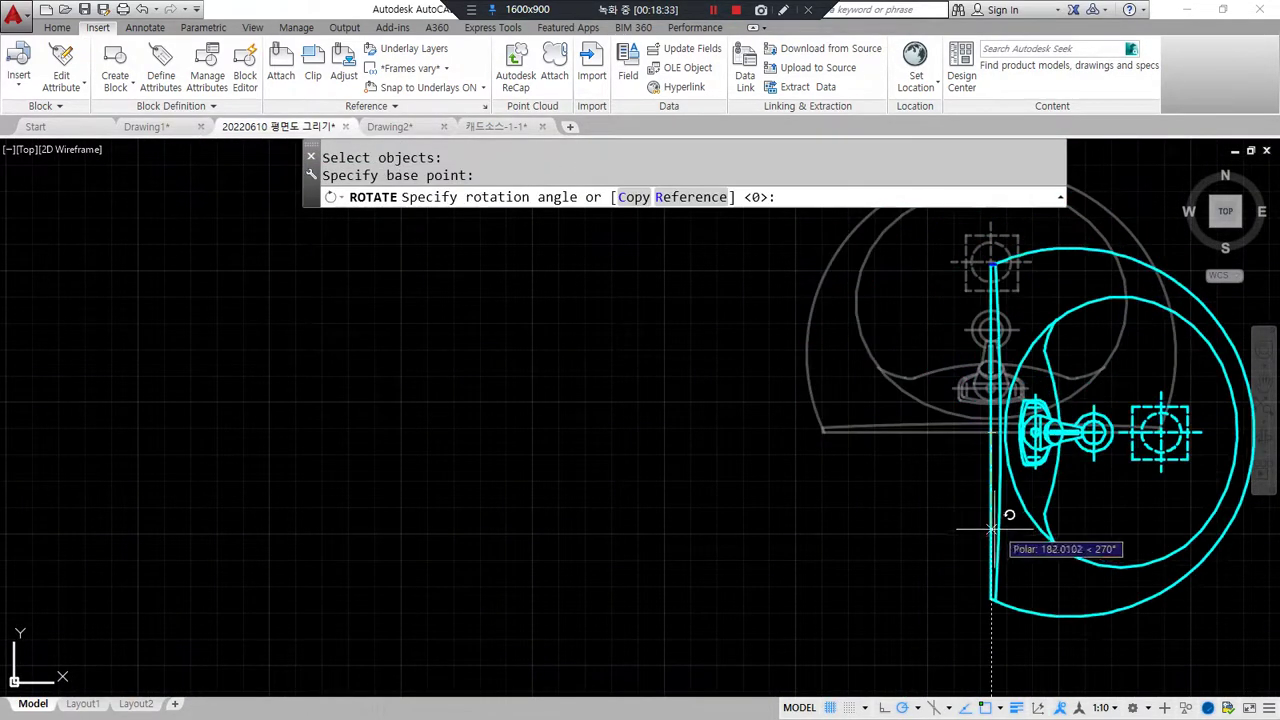
pyautogui.click(983, 605)
# Step: Move the washbasin from its back edge's lower end to the small room's left wall, at the upper door jamb's inner corner
pyautogui.write('m')
pyautogui.press('Return')
pyautogui.click(988, 604)
pyautogui.press('Return')
pyautogui.click(988, 602)
pyautogui.scroll(-3, 512, 574)
pyautogui.moveTo(397, 597); pyautogui.dragTo(1096, 434, button='middle')
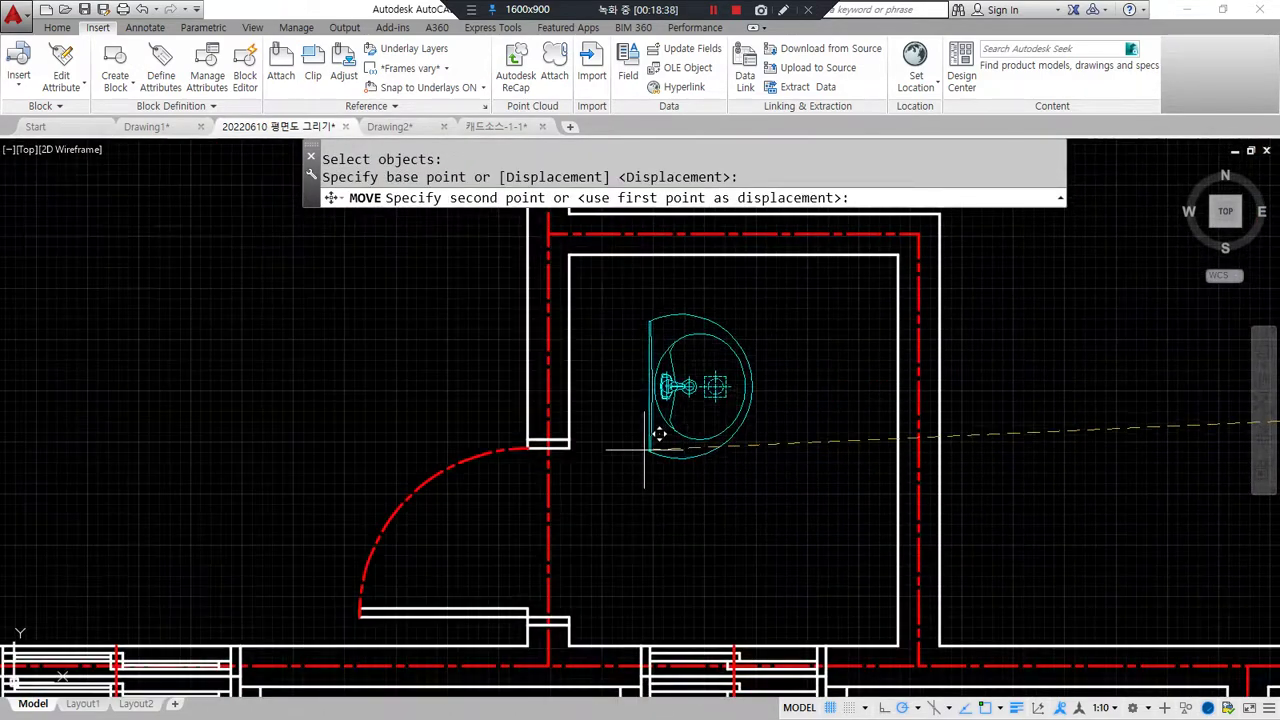
pyautogui.click(576, 438)
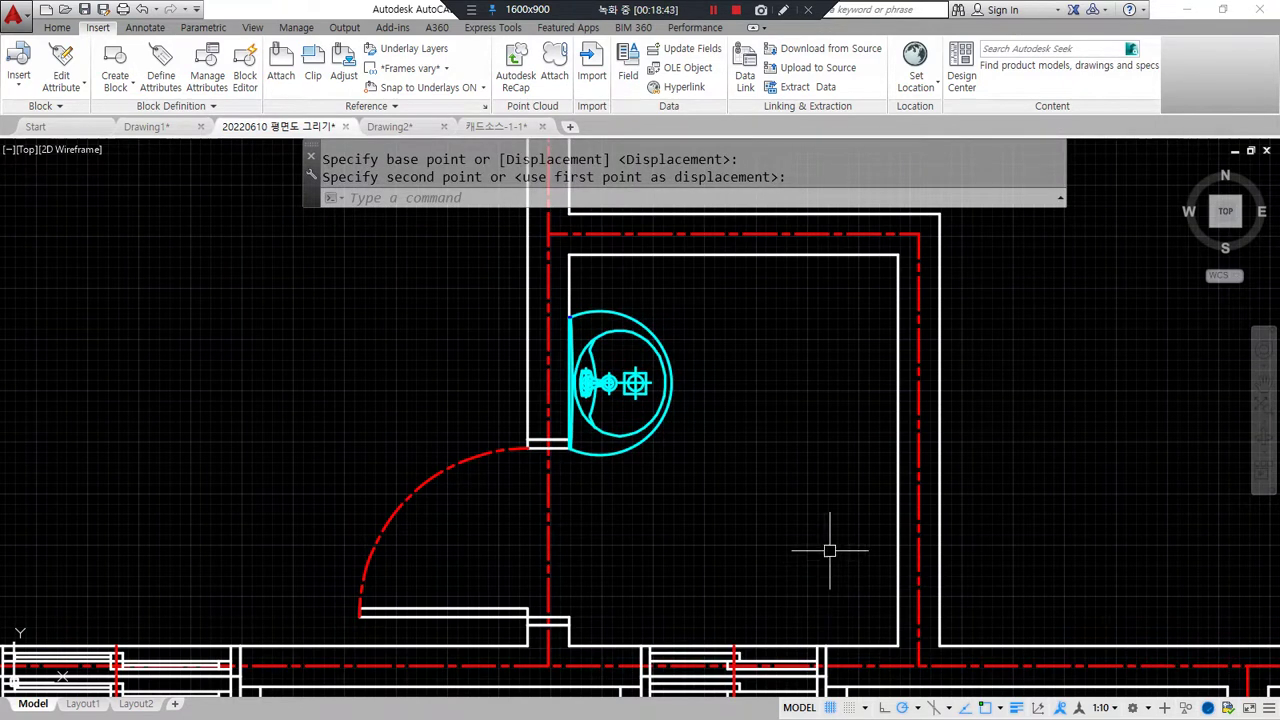
# Step: In the 캐드소스-1-1 library drawing, copy the red kitchen counter block with double sink and four-burner range from the 주방기기 section
pyautogui.moveTo(868, 536); pyautogui.dragTo(734, 523, button='middle')
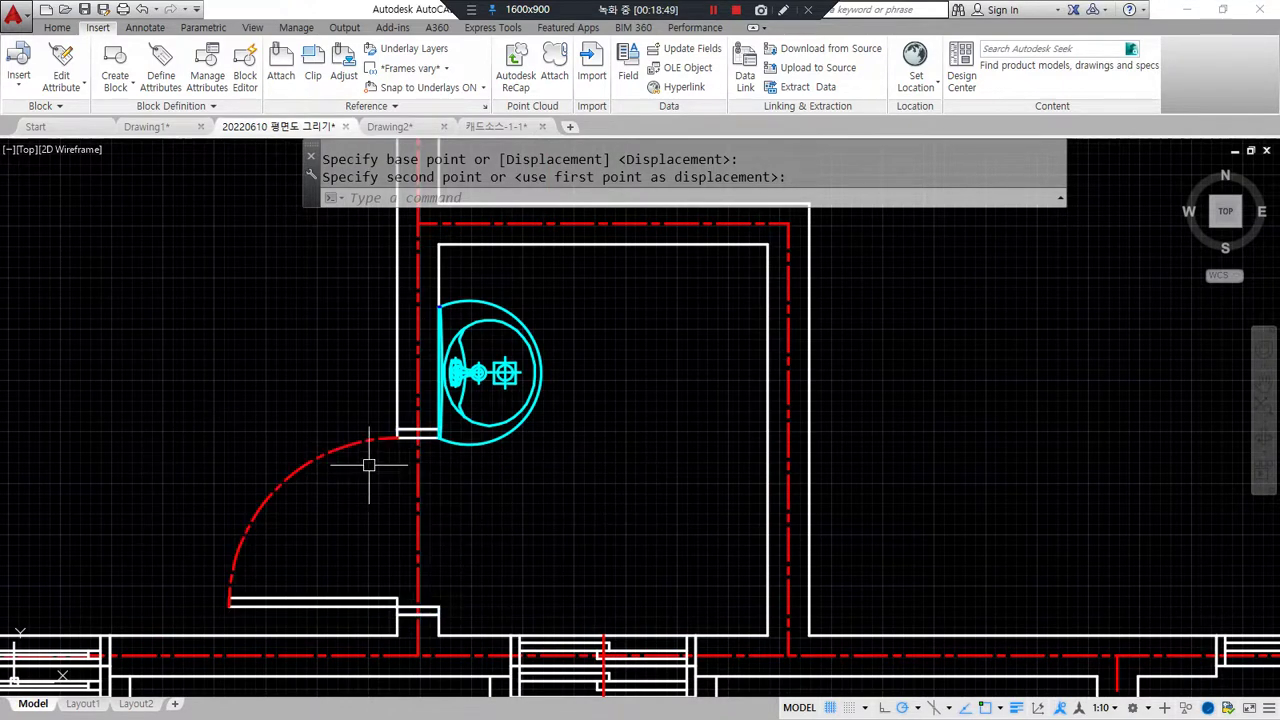
pyautogui.scroll(-4, 600, 500)
pyautogui.moveTo(767, 440); pyautogui.dragTo(606, 640, button='middle')
pyautogui.moveTo(446, 380); pyautogui.dragTo(655, 550, button='middle')
pyautogui.scroll(2, 592, 418)
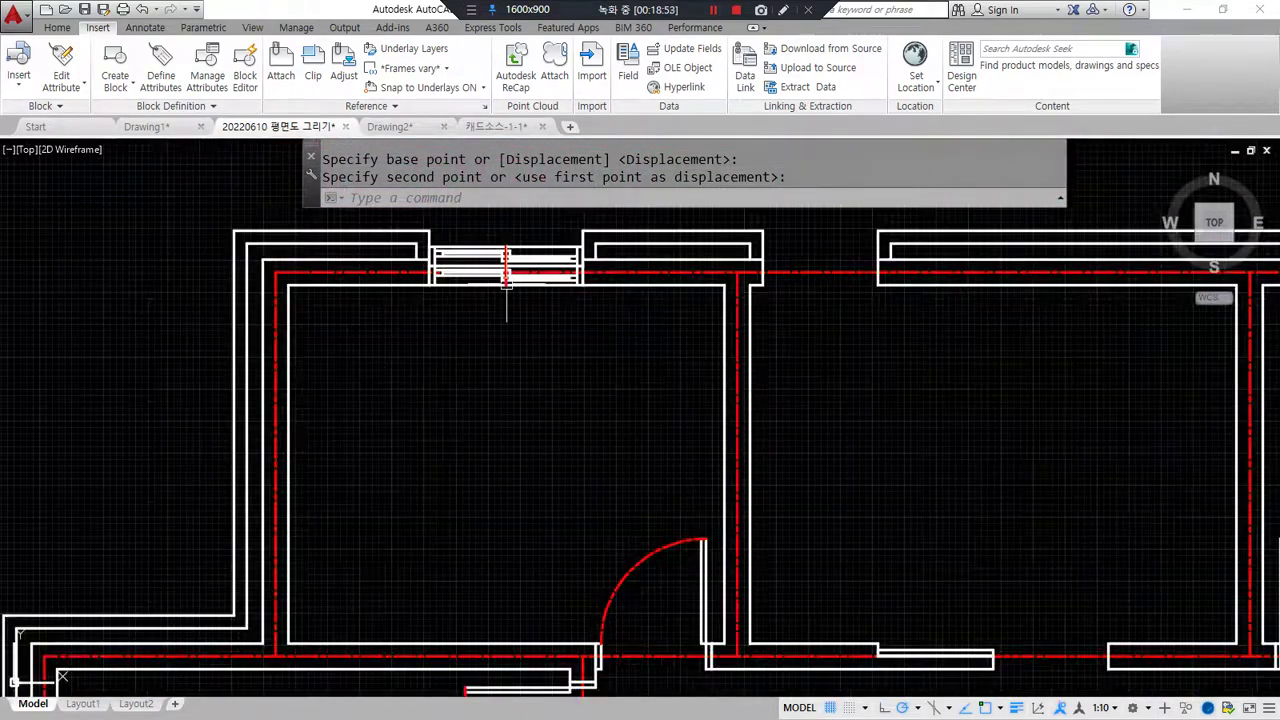
pyautogui.click(497, 126)
pyautogui.scroll(-2, 621, 420)
pyautogui.moveTo(390, 452); pyautogui.dragTo(1129, 323, button='middle')
pyautogui.scroll(-4, 266, 512)
pyautogui.moveTo(257, 554); pyautogui.dragTo(703, 388, button='middle')
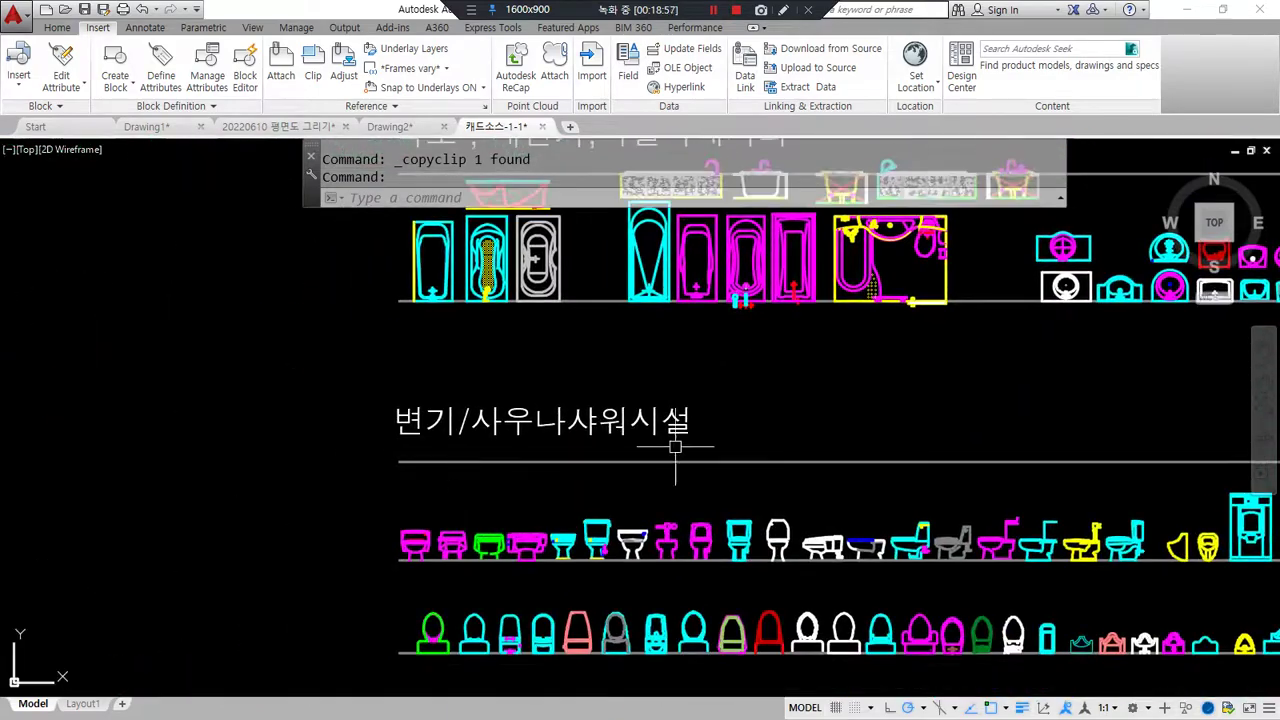
pyautogui.moveTo(633, 540); pyautogui.dragTo(549, 430, button='middle')
pyautogui.moveTo(646, 578); pyautogui.dragTo(538, 347, button='middle')
pyautogui.moveTo(416, 571)
pyautogui.mouseDown(button='middle')
pyautogui.moveTo(479, 399)
pyautogui.moveTo(386, 320)
pyautogui.mouseUp(button='middle')
pyautogui.moveTo(454, 484)
pyautogui.mouseDown(button='middle')
pyautogui.moveTo(419, 356)
pyautogui.moveTo(344, 234)
pyautogui.mouseUp(button='middle')
pyautogui.moveTo(327, 480); pyautogui.dragTo(311, 266, button='middle')
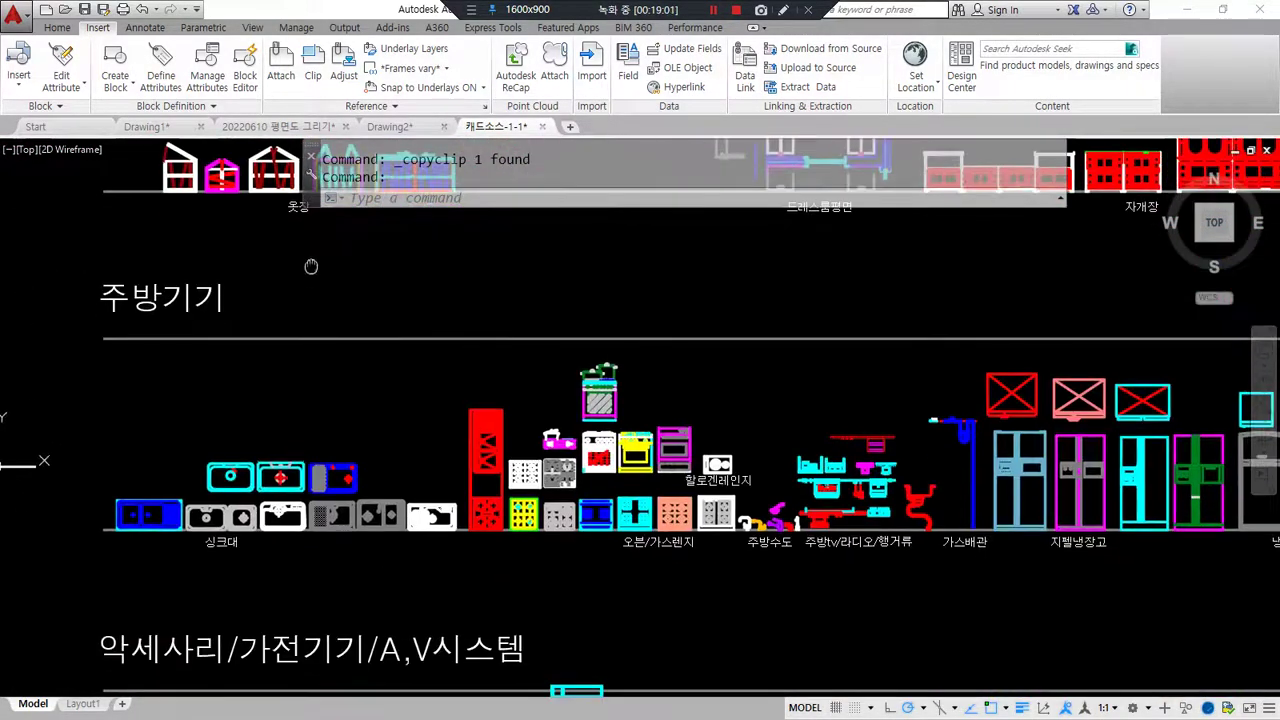
pyautogui.scroll(4, 279, 549)
pyautogui.moveTo(543, 535); pyautogui.dragTo(201, 673, button='middle')
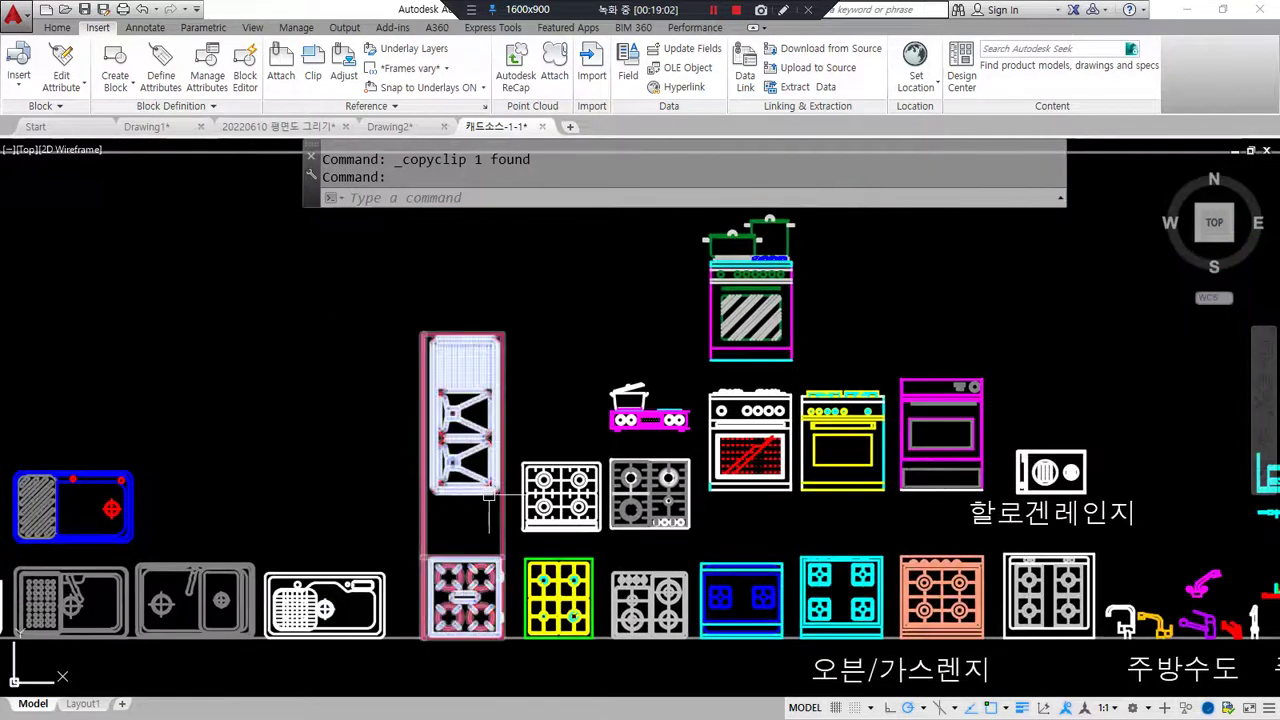
pyautogui.click(499, 496)
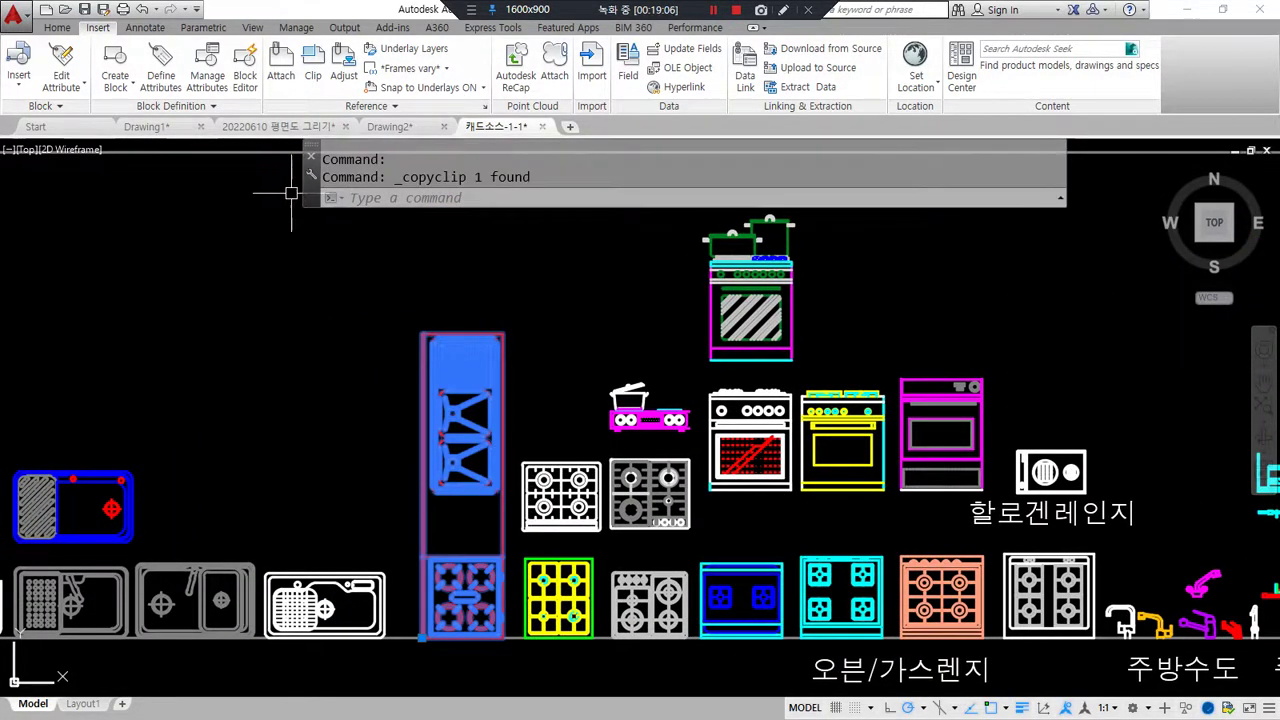
# Step: Paste the copied kitchen counter block into the upper middle room of the 20220610 평면도 그리기 floor plan
pyautogui.click(264, 127)
pyautogui.hotkey('ctrl', 'v')
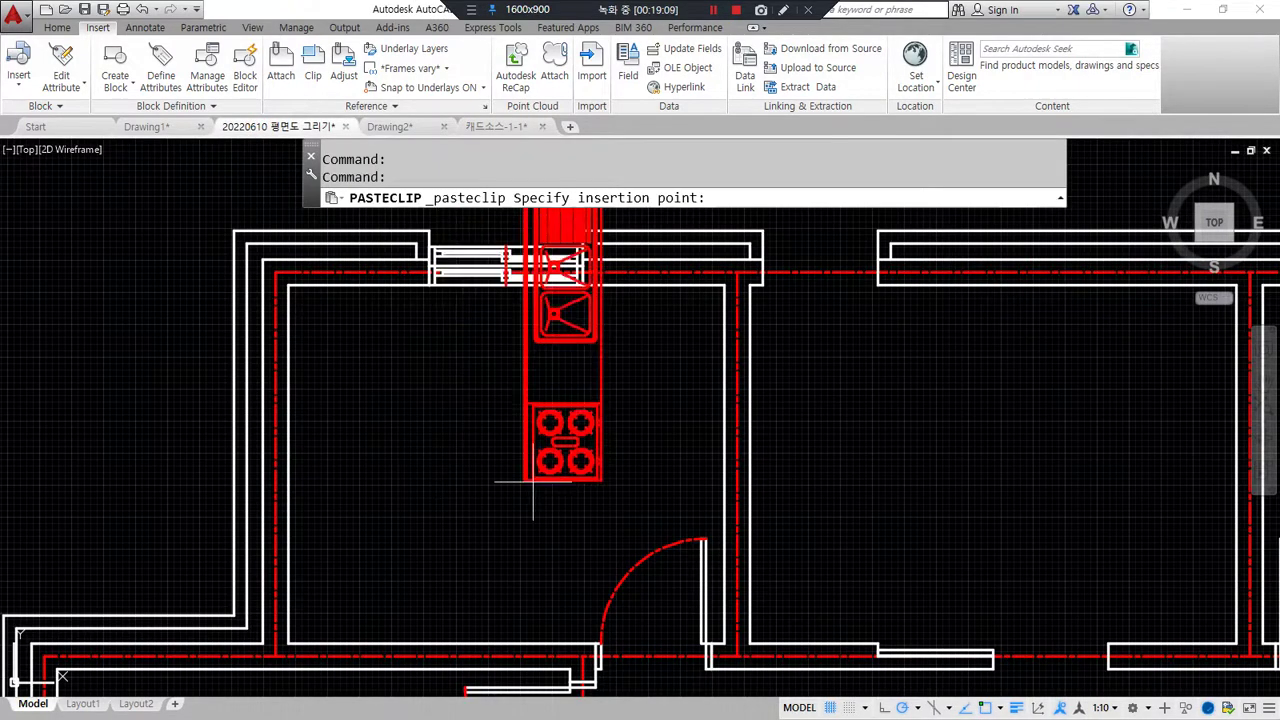
pyautogui.scroll(3, 510, 545)
pyautogui.scroll(-1, 555, 690)
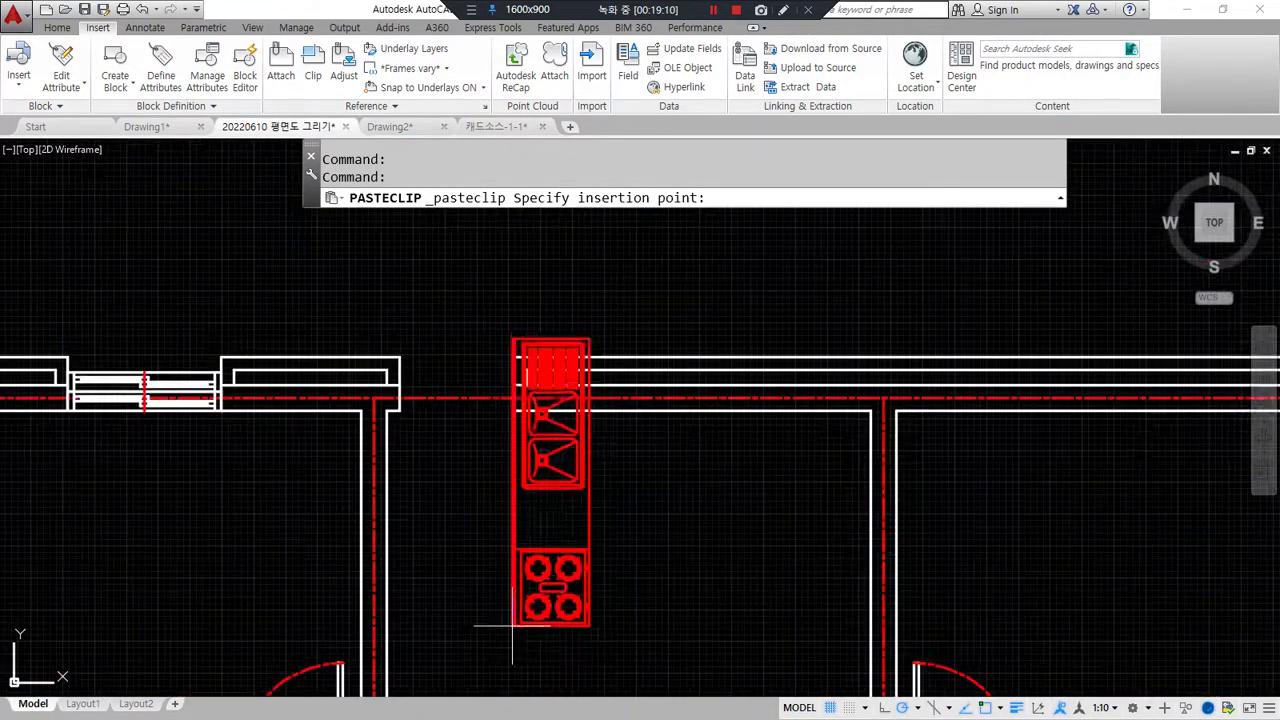
pyautogui.click(555, 687)
pyautogui.scroll(-3, 545, 610)
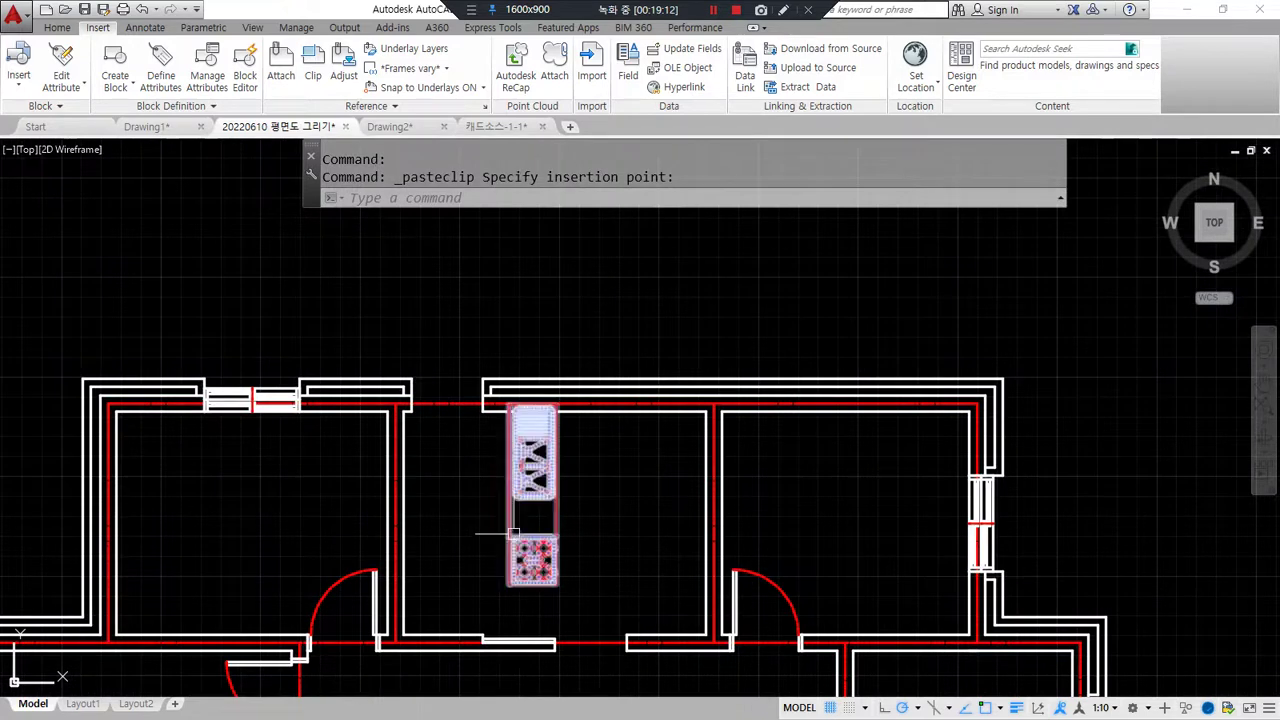
# Step: Rotate the kitchen counter block 270 degrees about its lower-left corner
pyautogui.write('ro')
pyautogui.press('Return')
pyautogui.click(553, 514)
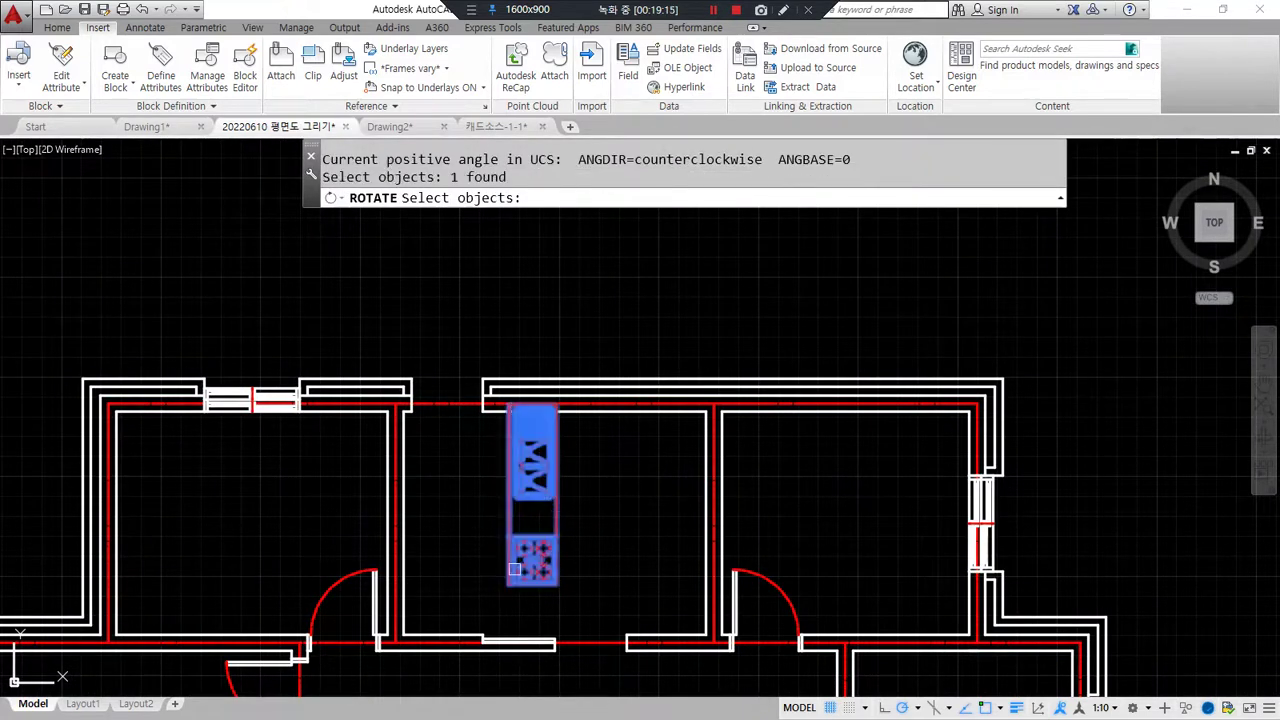
pyautogui.press('Return')
pyautogui.scroll(4, 498, 581)
pyautogui.click(528, 567)
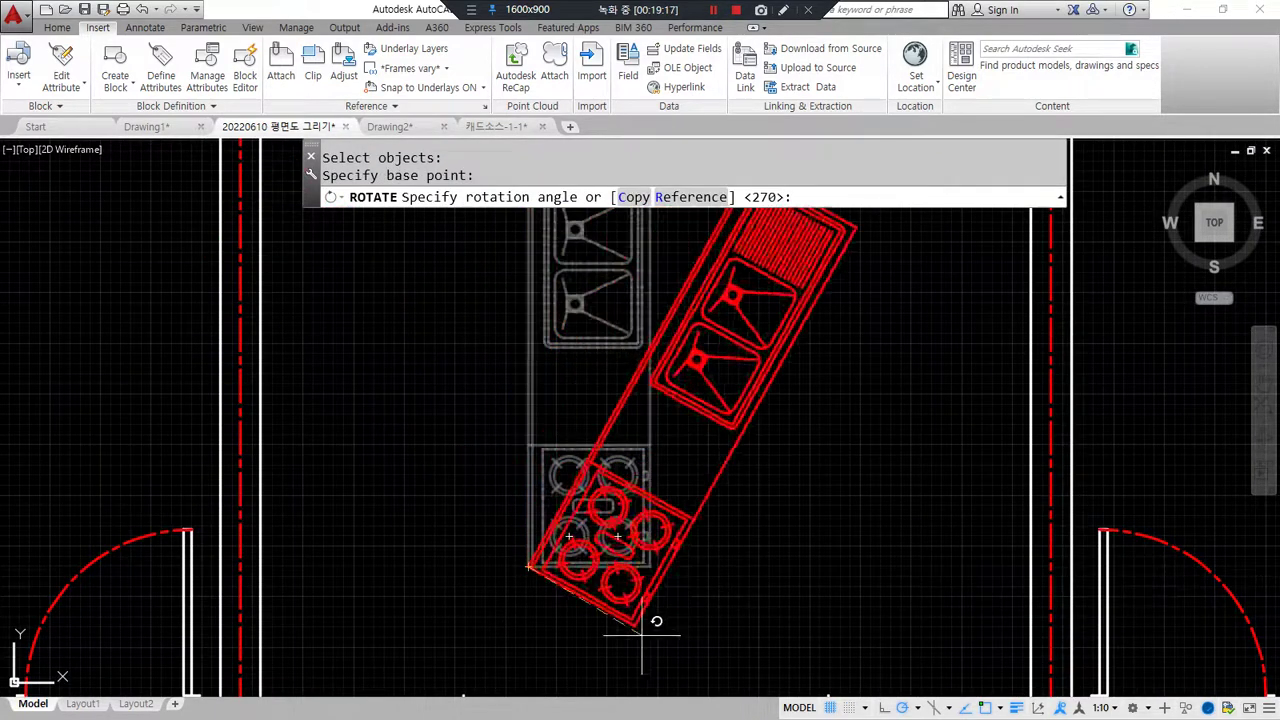
pyautogui.press('Escape')
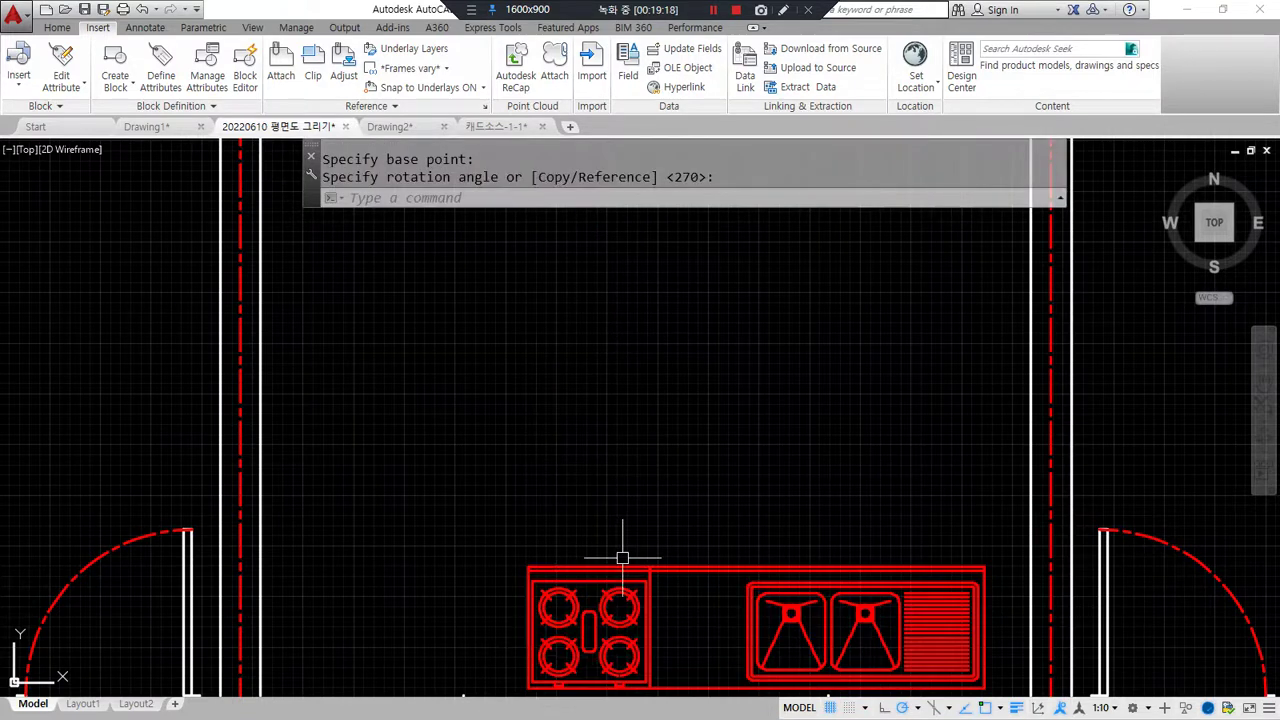
# Step: Move the kitchen counter by its upper-left corner to the inner wall corner beside the opening in the room's upper wall
pyautogui.write('m')
pyautogui.press('Return')
pyautogui.click(663, 564)
pyautogui.press('Return')
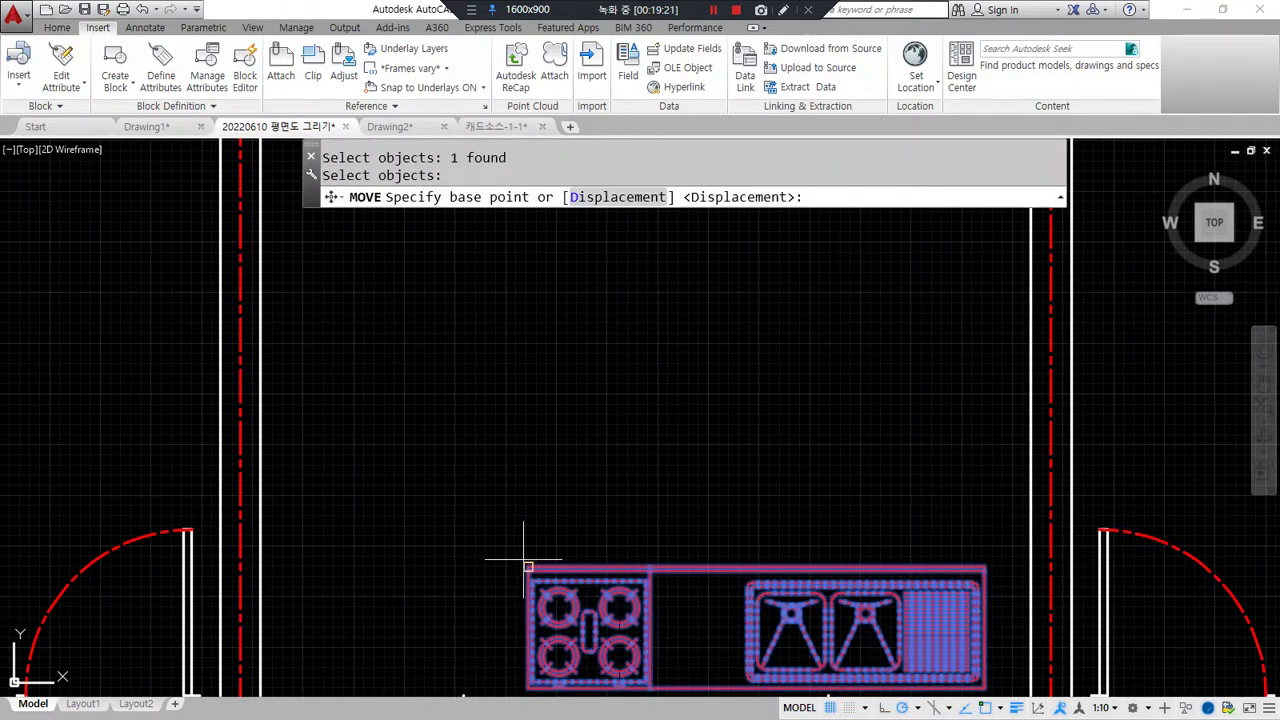
pyautogui.click(528, 567)
pyautogui.moveTo(475, 397); pyautogui.dragTo(523, 677, button='middle')
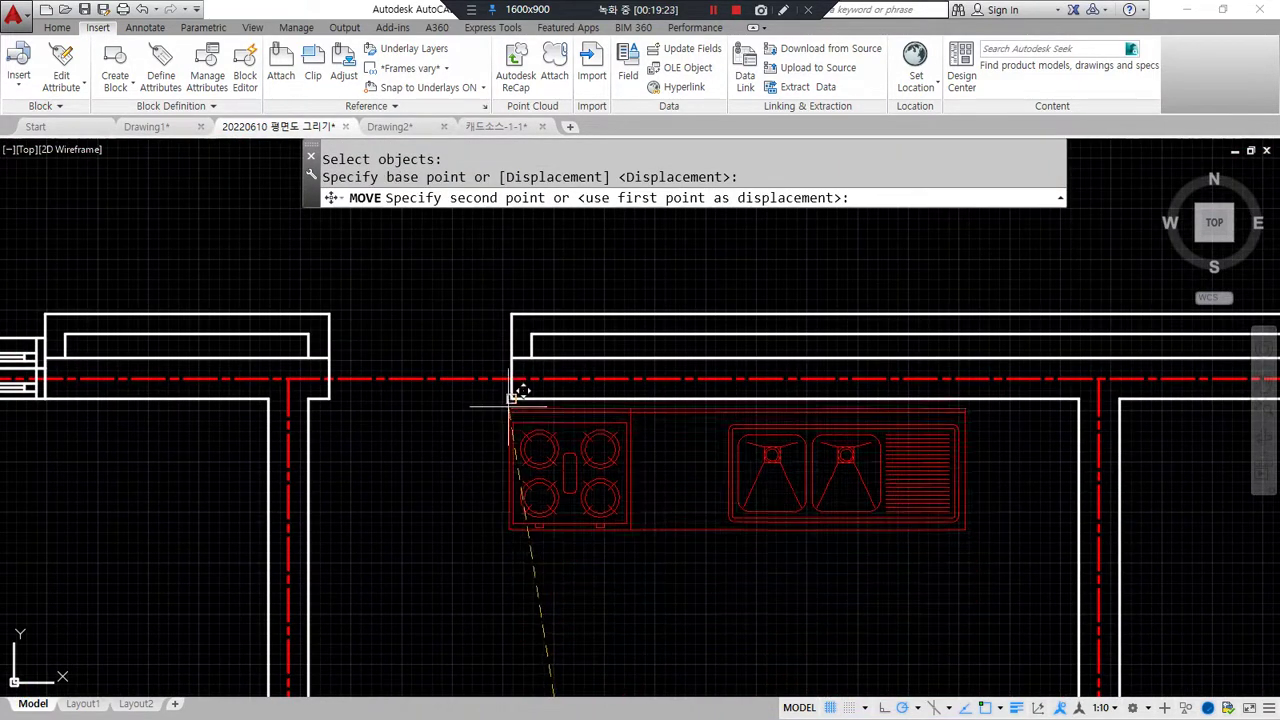
pyautogui.click(523, 390)
pyautogui.scroll(-2, 486, 494)
pyautogui.scroll(2, 476, 494)
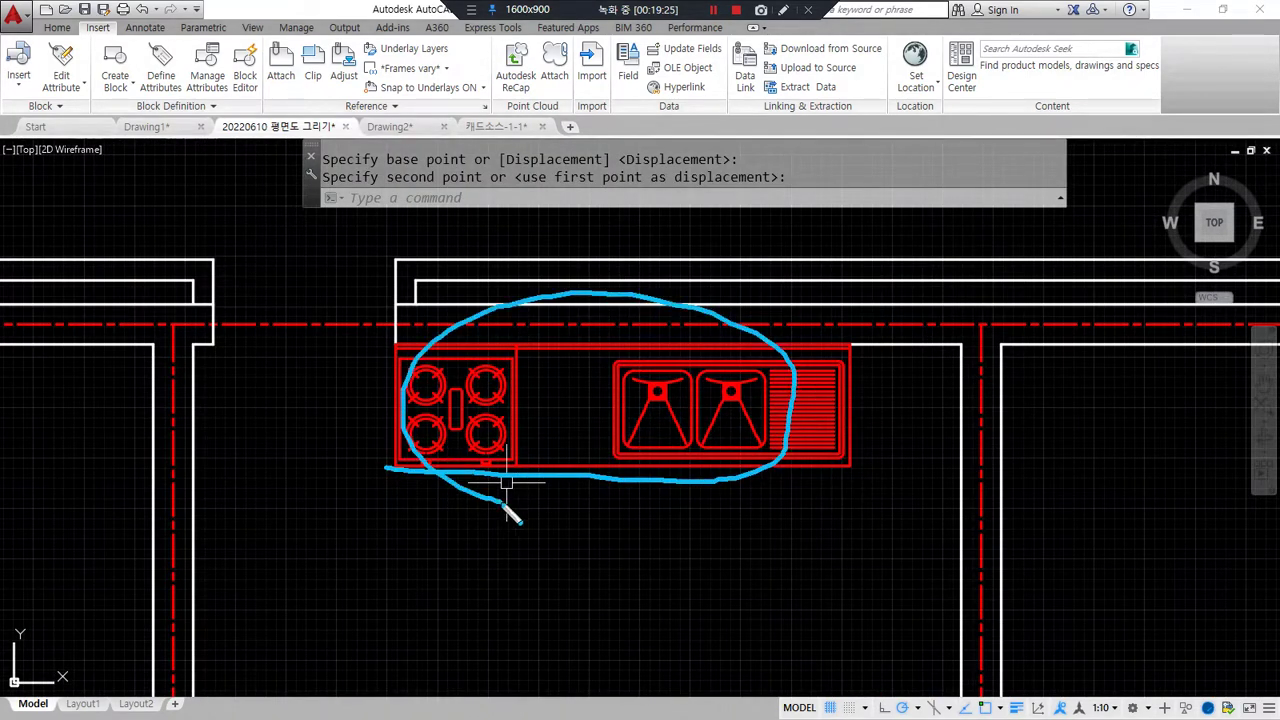
# Step: In the 캐드소스-1-1 library drawing, copy the cyan plan-view block with a red cross above the 지펠냉장고 refrigerators
pyautogui.click(492, 126)
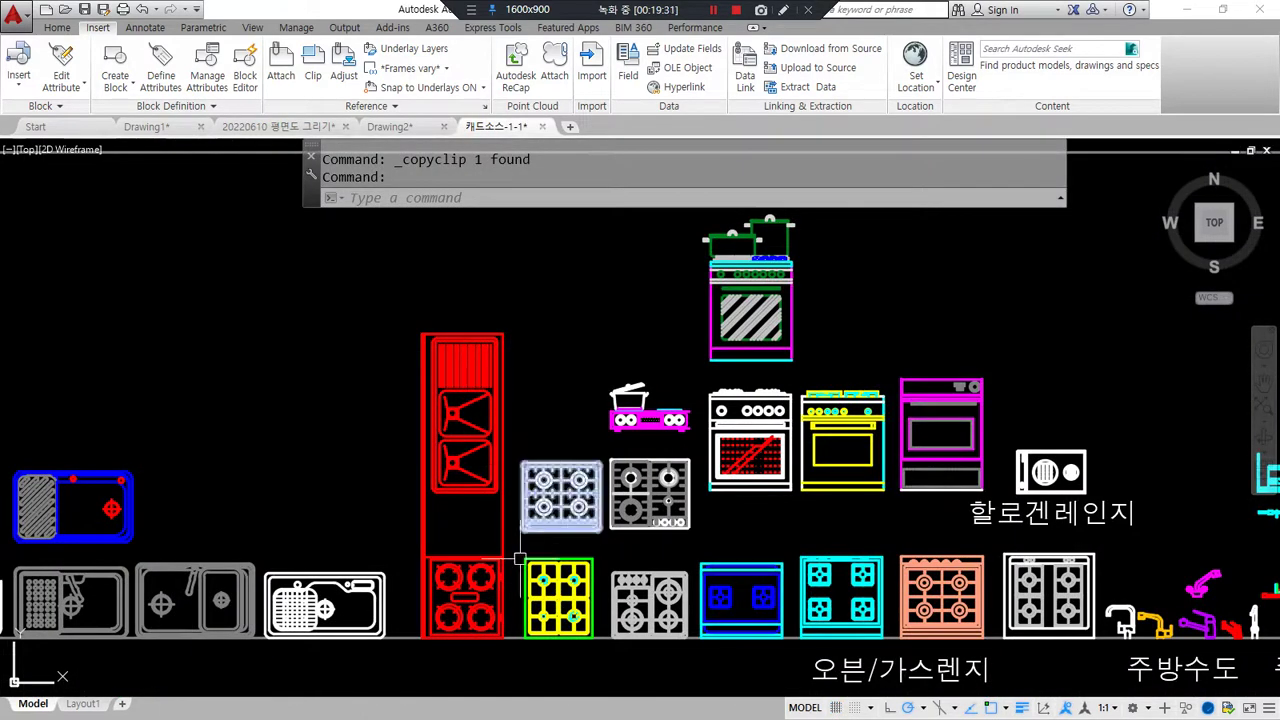
pyautogui.scroll(2, 475, 655)
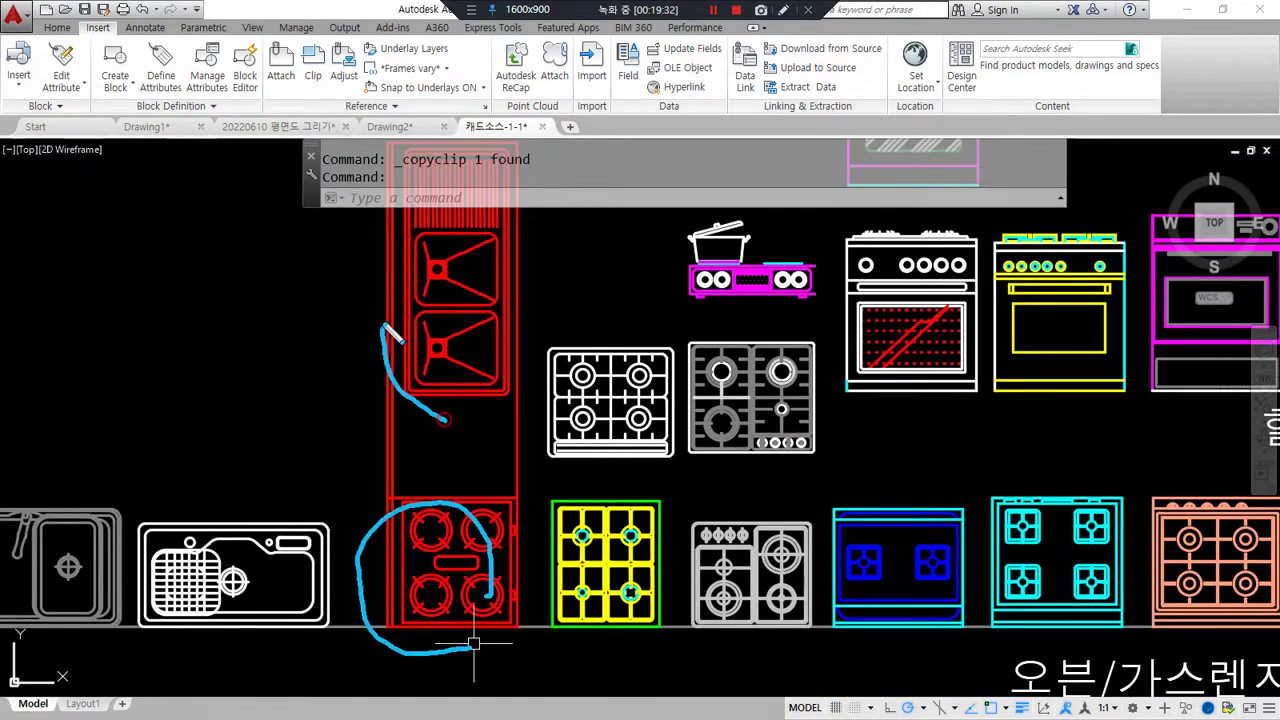
pyautogui.scroll(-2, 466, 436)
pyautogui.moveTo(575, 465)
pyautogui.mouseDown(button='middle')
pyautogui.moveTo(878, 477)
pyautogui.moveTo(1175, 434)
pyautogui.moveTo(86, 450)
pyautogui.mouseUp(button='middle')
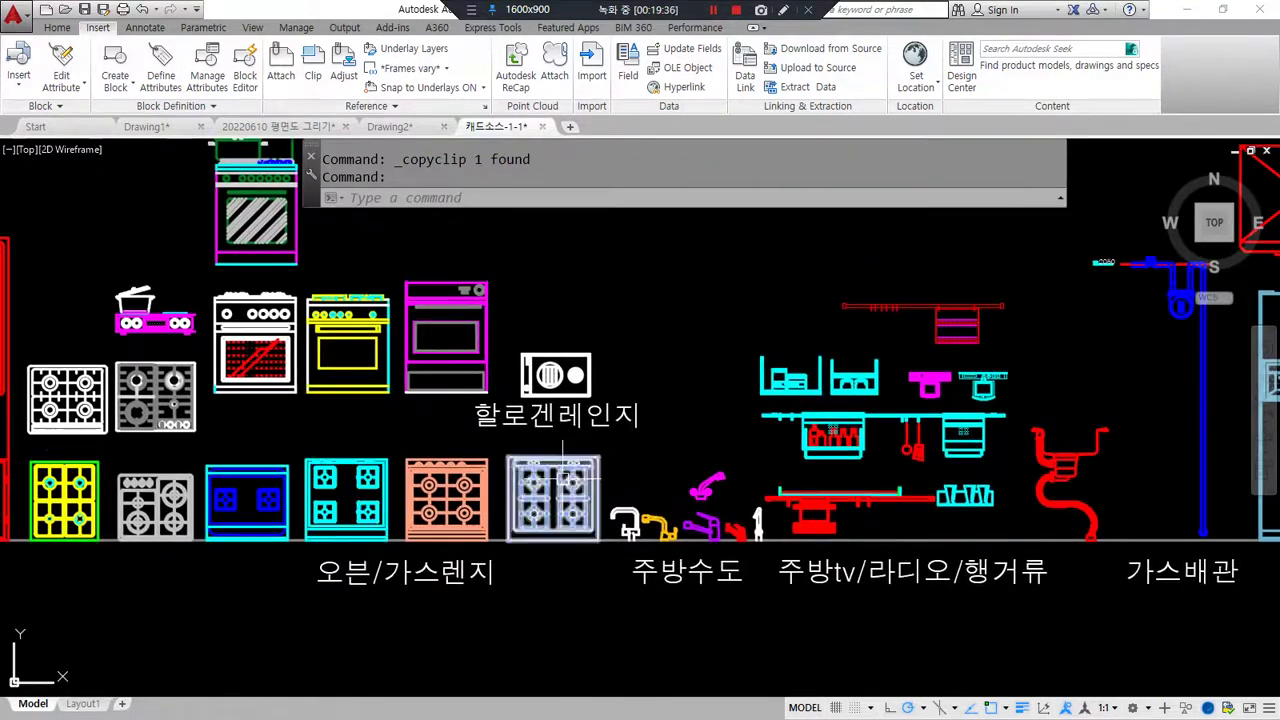
pyautogui.moveTo(561, 479); pyautogui.dragTo(92, 508, button='middle')
pyautogui.scroll(-2, 645, 408)
pyautogui.moveTo(645, 408); pyautogui.dragTo(90, 489, button='middle')
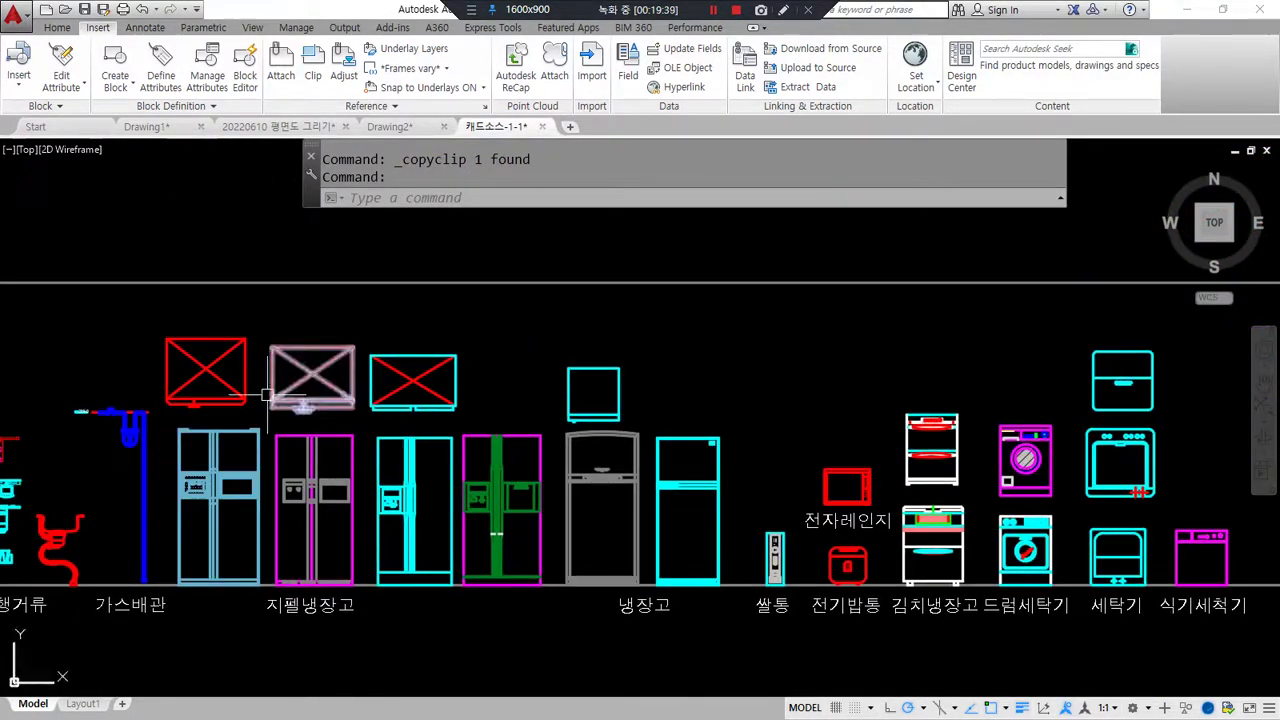
pyautogui.scroll(2, 268, 395)
pyautogui.click(490, 412)
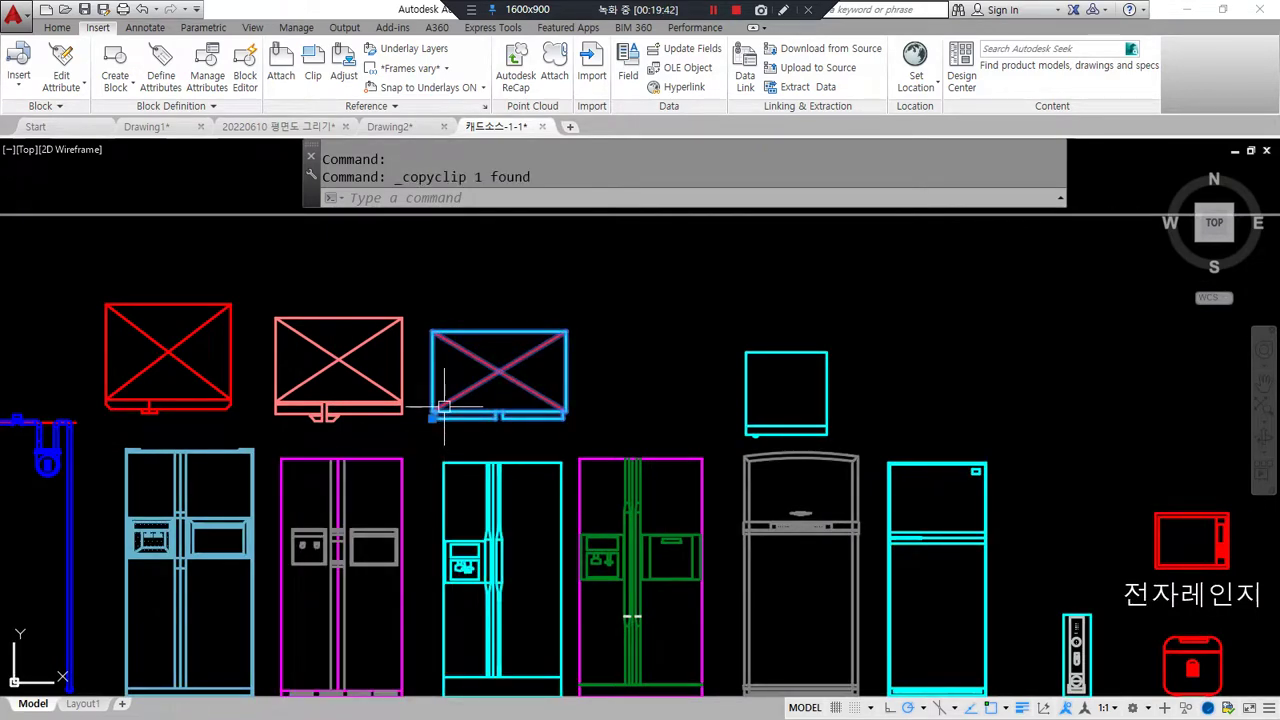
# Step: Paste the refrigerator block into the kitchen of the 20220610 평면도 그리기 floor plan, below the counter
pyautogui.click(280, 127)
pyautogui.hotkey('ctrl', 'v')
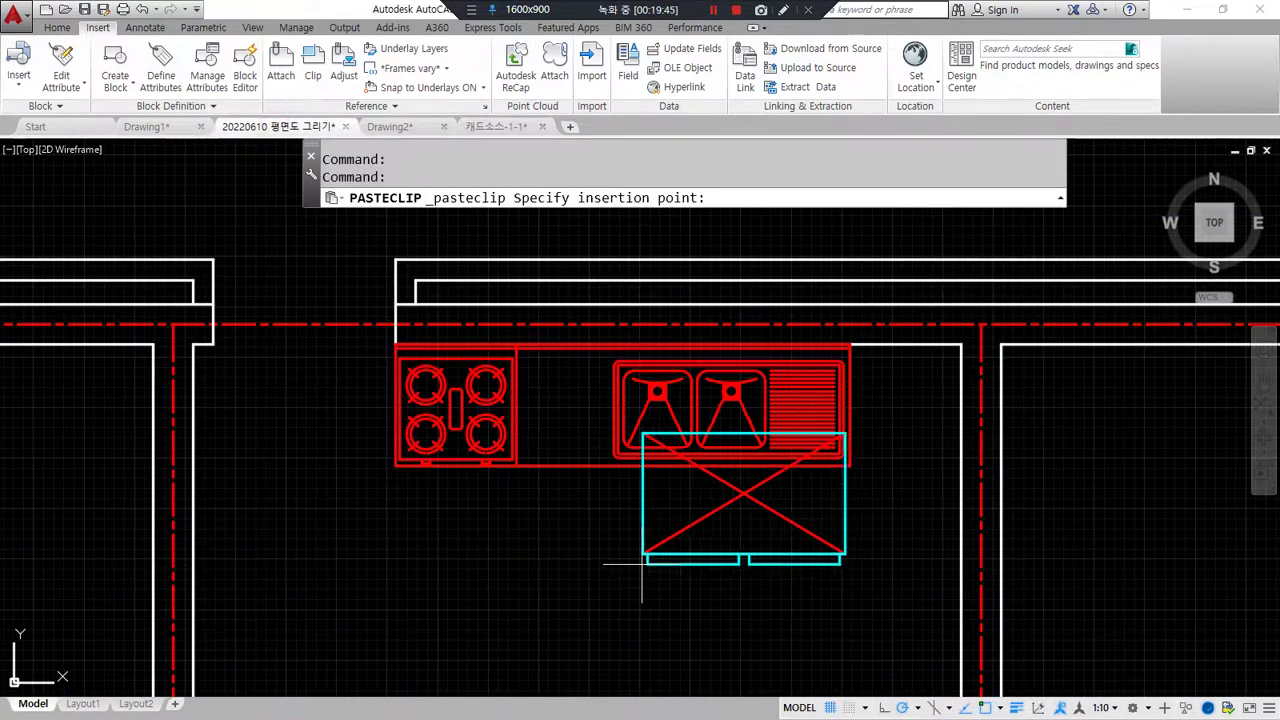
pyautogui.scroll(-2, 634, 591)
pyautogui.moveTo(641, 608); pyautogui.dragTo(522, 443, button='middle')
pyautogui.click(568, 466)
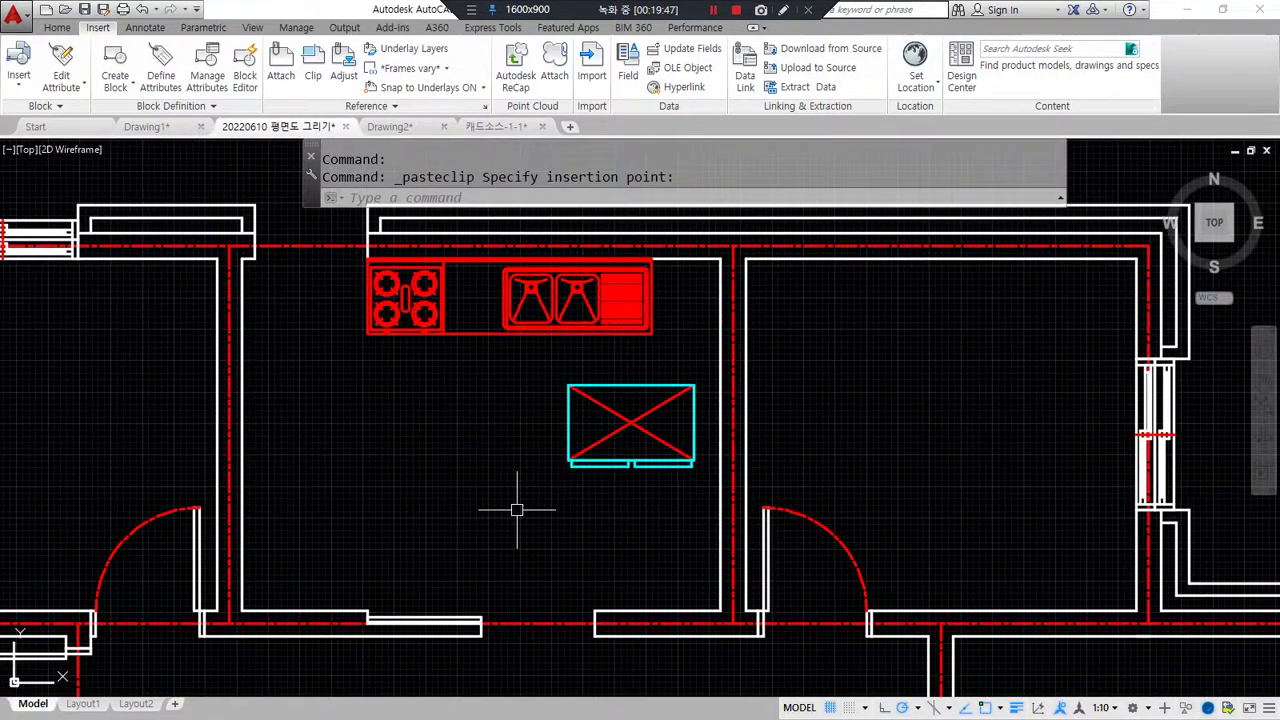
# Step: Rotate the refrigerator block 270 degrees about its lower-left corner so its doors face the room
pyautogui.write('ro')
pyautogui.press('Return')
pyautogui.click(568, 458)
pyautogui.press('Return')
pyautogui.click(568, 462)
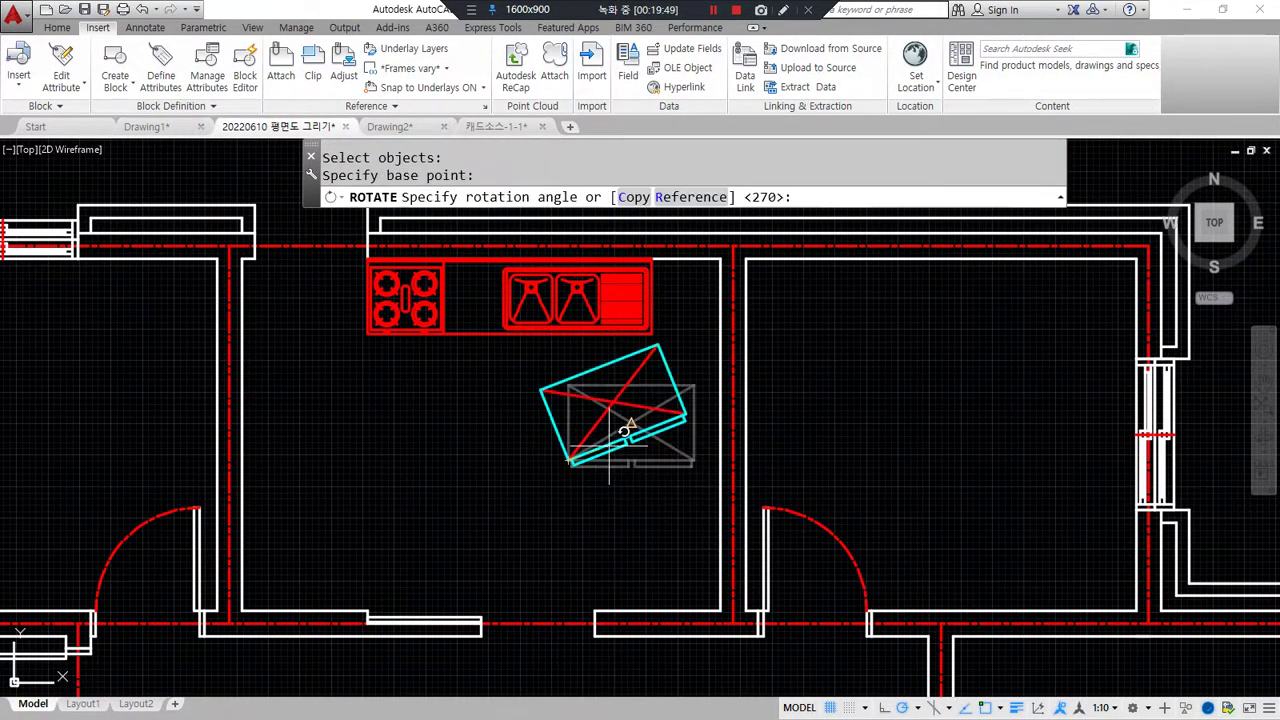
pyautogui.click(586, 520)
# Step: Move the refrigerator by its lower-right corner into the kitchen's lower-right inner wall corner
pyautogui.write('m')
pyautogui.press('Return')
pyautogui.click(643, 462)
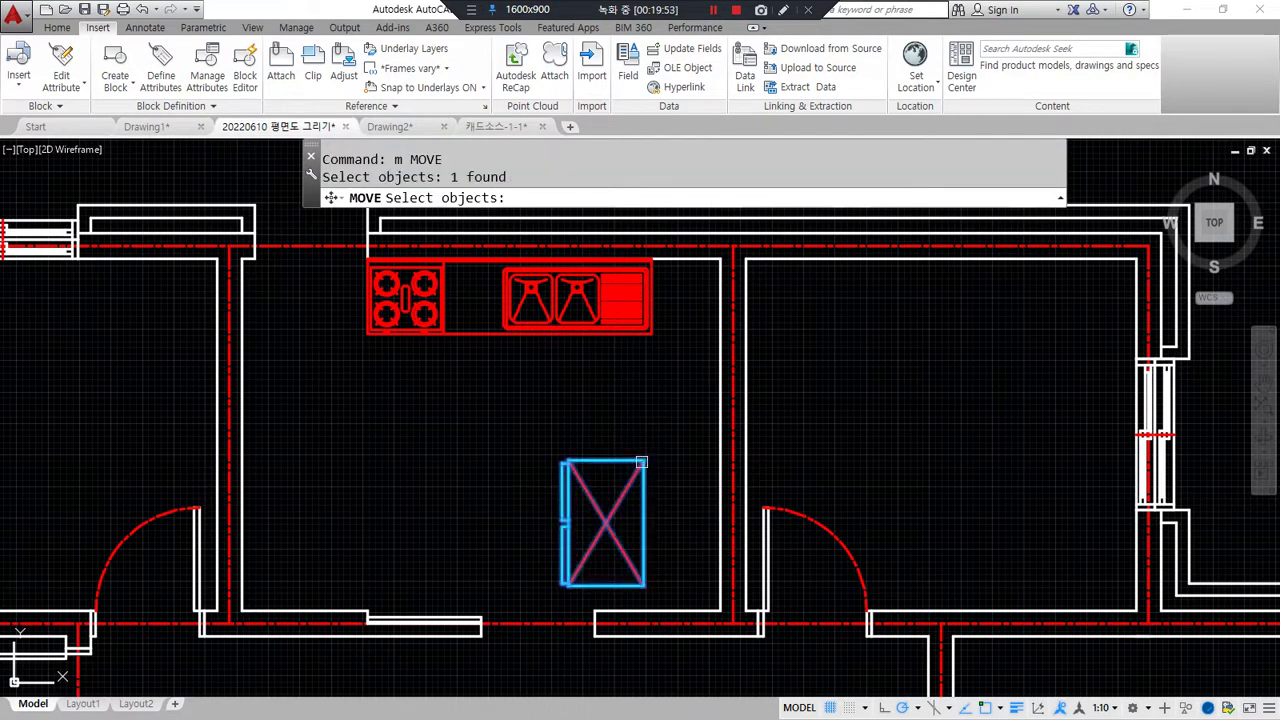
pyautogui.press('Return')
pyautogui.click(644, 587)
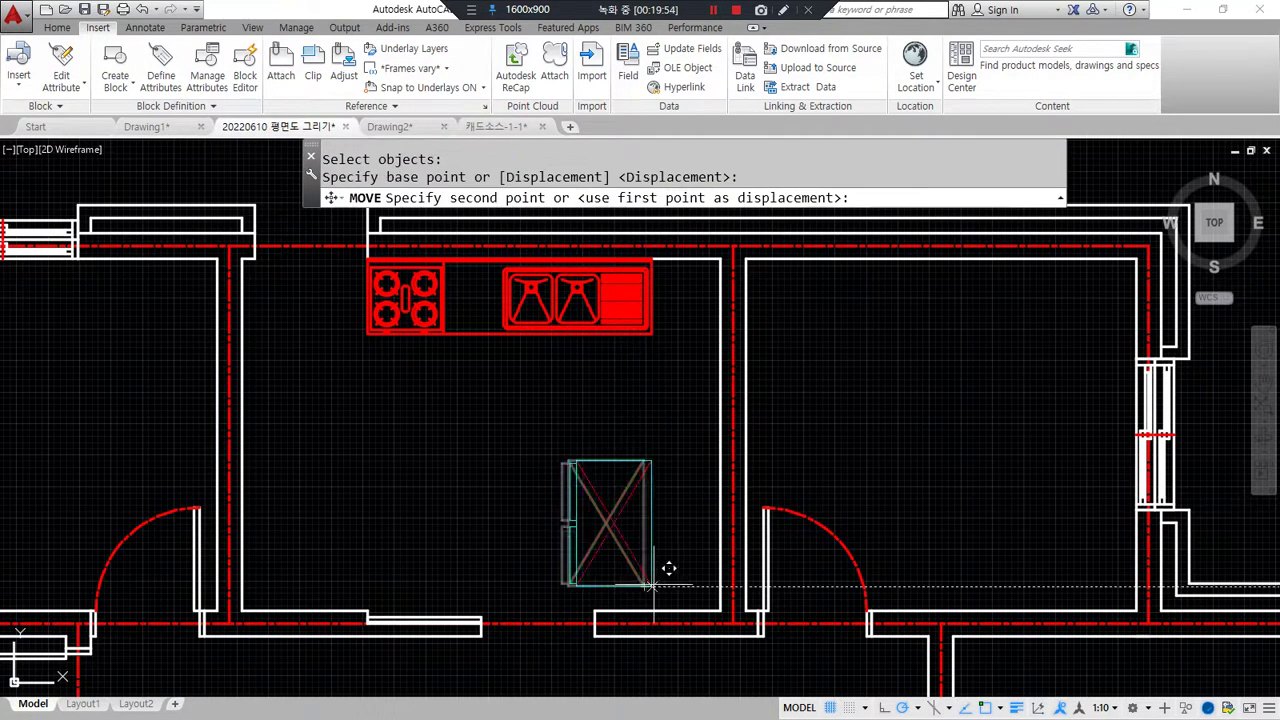
pyautogui.click(714, 606)
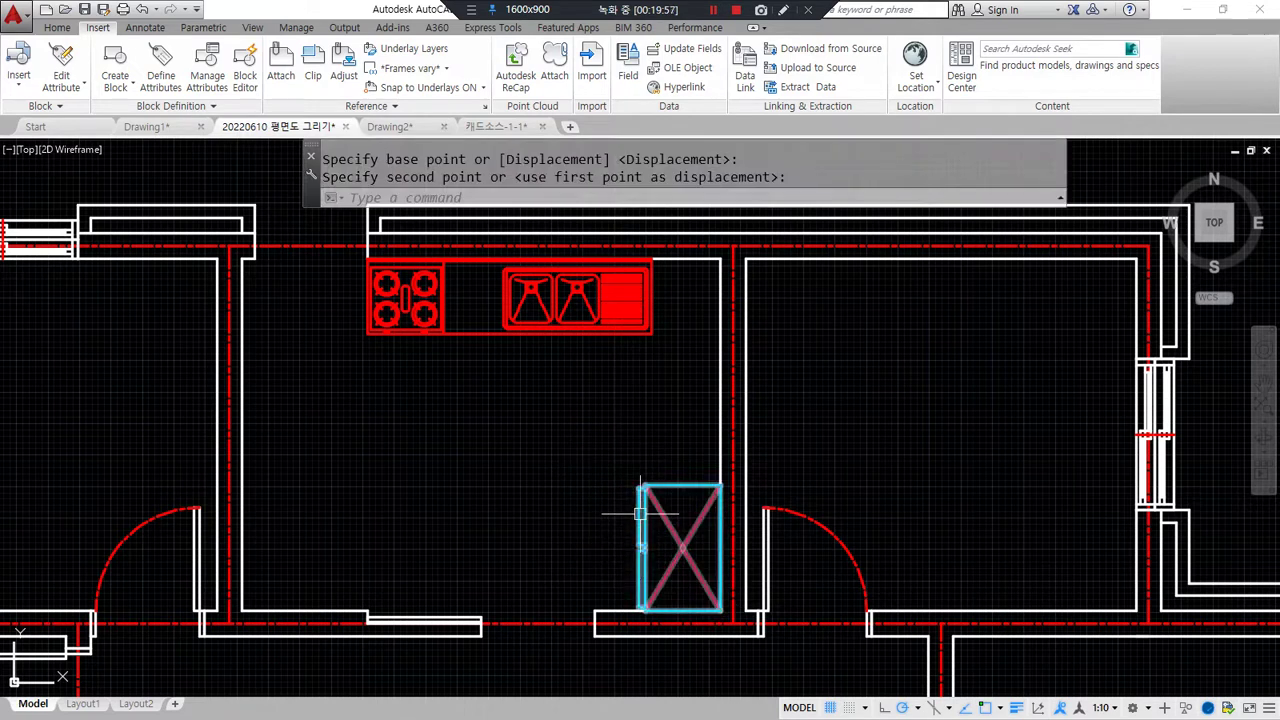
# Step: Copy the refrigerator directly above the original, flush against the kitchen's right wall
pyautogui.scroll(2, 650, 520)
pyautogui.write('cp')
pyautogui.press('Return')
pyautogui.click(655, 529)
pyautogui.press('Return')
pyautogui.click(767, 669)
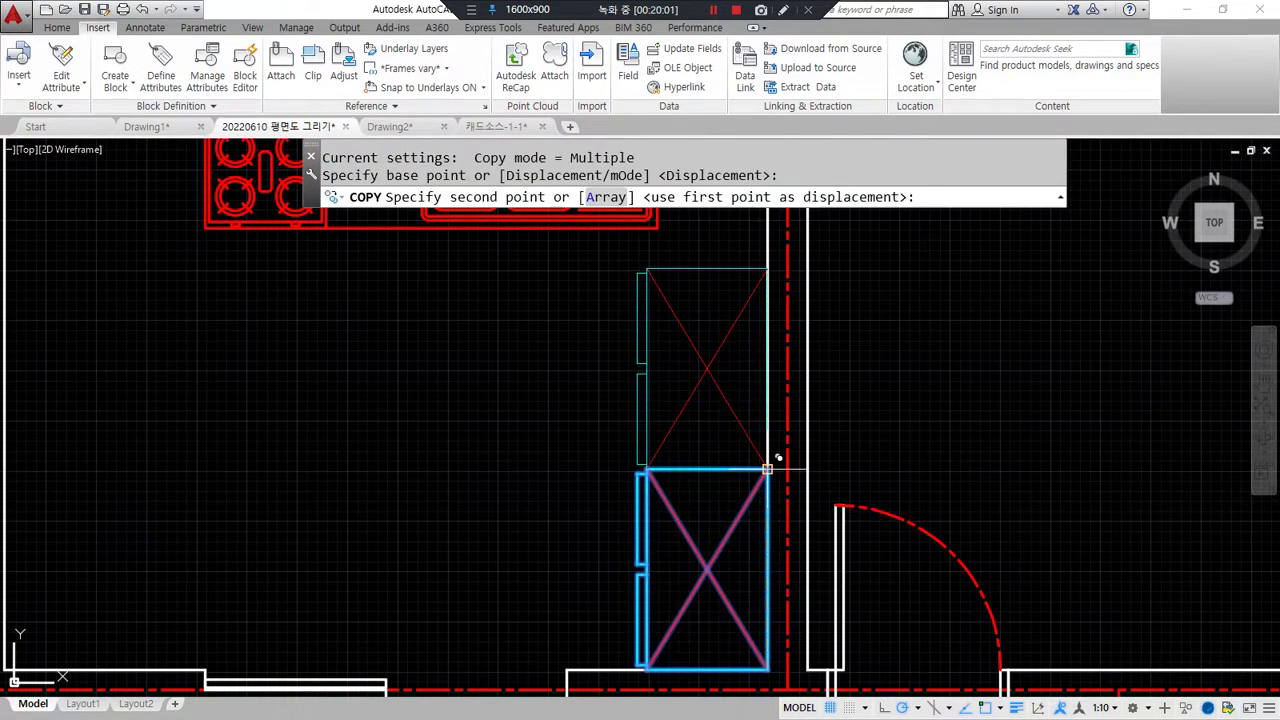
pyautogui.click(767, 468)
pyautogui.scroll(-2, 767, 468)
pyautogui.moveTo(664, 481); pyautogui.dragTo(773, 581, button='middle')
pyautogui.press('Escape')
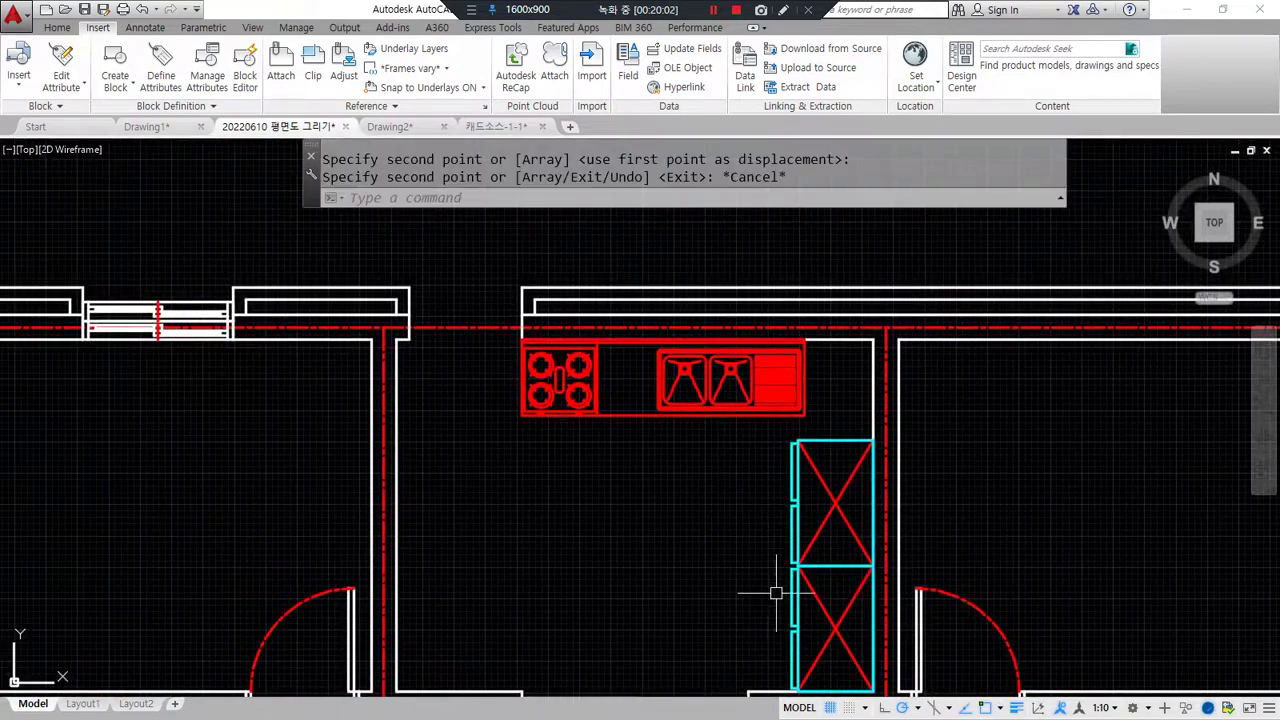
pyautogui.press('Escape')
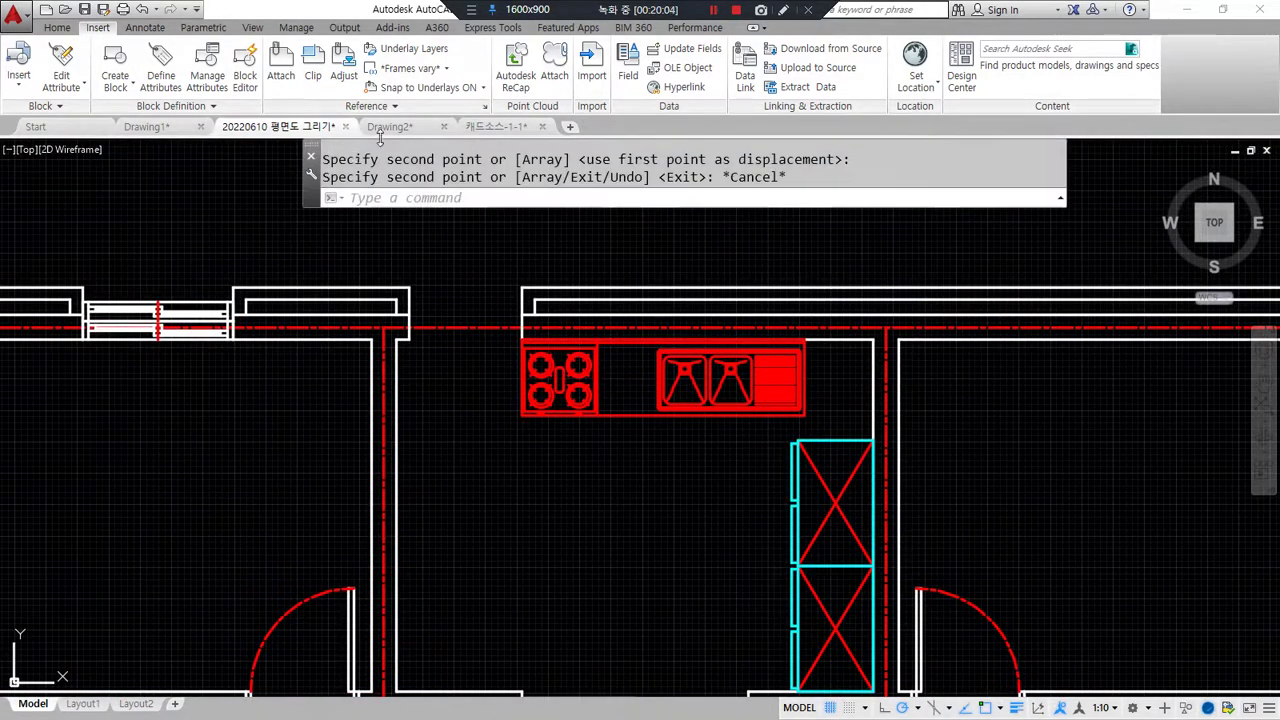
# Step: Examine the remaining kitchen appliance blocks and the complete kitchen layouts in the 캐드소스-1-1 library drawing
pyautogui.click(473, 126)
pyautogui.scroll(-3, 650, 495)
pyautogui.moveTo(795, 478); pyautogui.dragTo(164, 398, button='middle')
pyautogui.moveTo(678, 521); pyautogui.dragTo(389, 497, button='middle')
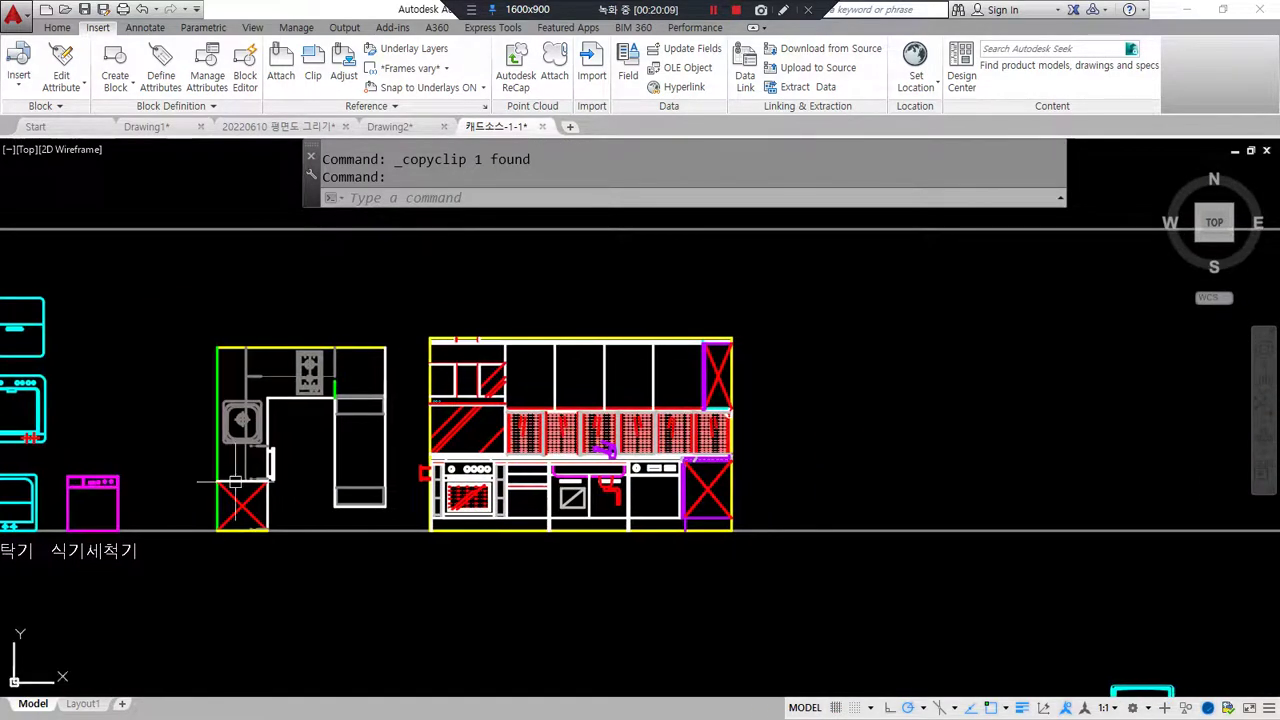
pyautogui.scroll(-2, 389, 497)
pyautogui.scroll(3, 694, 440)
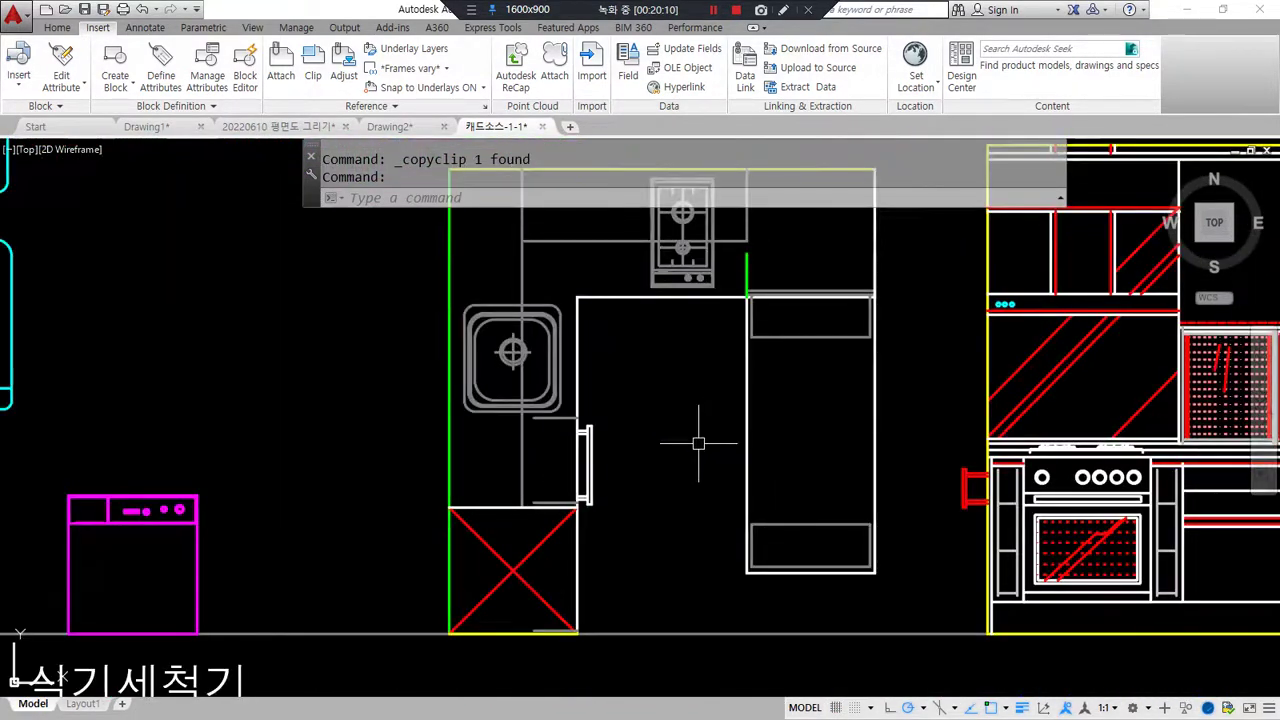
pyautogui.scroll(-3, 694, 443)
pyautogui.scroll(-5, 457, 514)
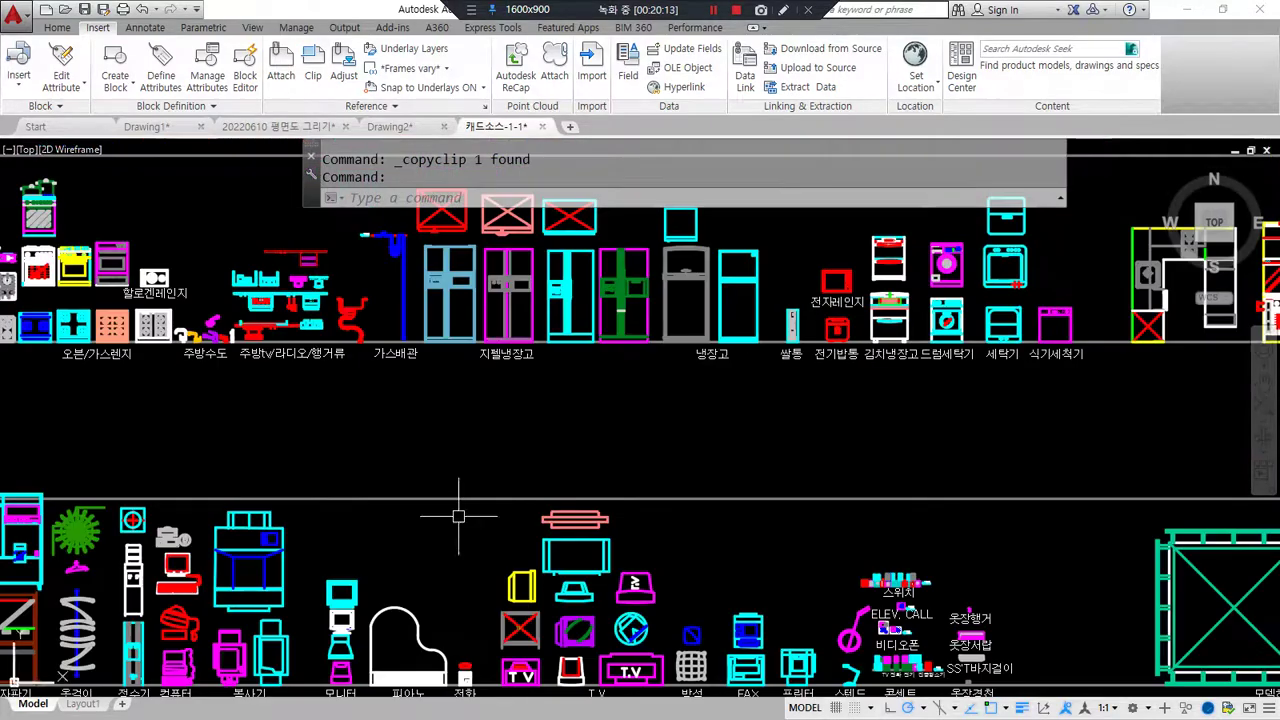
# Step: Examine the dining table and chair plan blocks in the 캐드소스-1-1 library drawing
pyautogui.scroll(4, 142, 438)
pyautogui.moveTo(371, 530)
pyautogui.mouseDown(button='middle')
pyautogui.moveTo(387, 561)
pyautogui.moveTo(394, 301)
pyautogui.mouseUp(button='middle')
pyautogui.scroll(4, 382, 521)
pyautogui.moveTo(408, 550)
pyautogui.mouseDown(button='middle')
pyautogui.moveTo(386, 482)
pyautogui.moveTo(246, 340)
pyautogui.mouseUp(button='middle')
pyautogui.scroll(-2, 252, 342)
pyautogui.scroll(-2, 472, 434)
pyautogui.moveTo(492, 522); pyautogui.dragTo(394, 303, button='middle')
pyautogui.scroll(4, 180, 535)
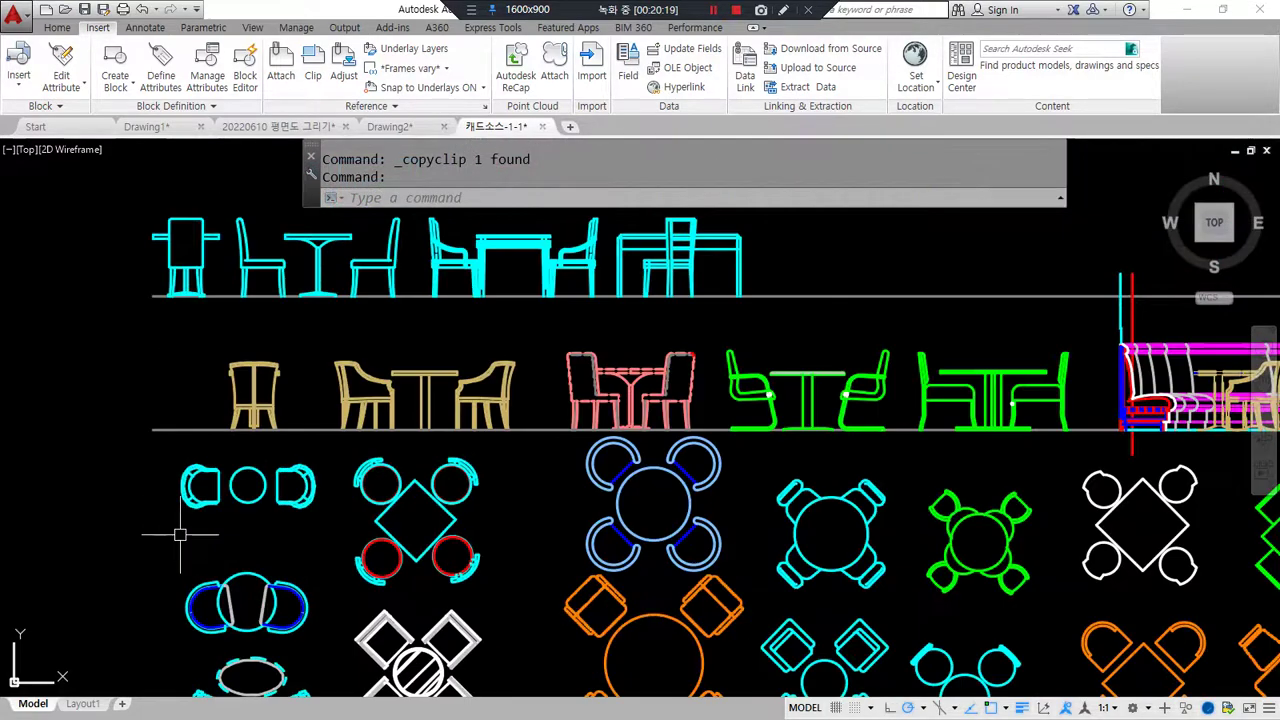
pyautogui.moveTo(352, 548); pyautogui.dragTo(272, 420, button='middle')
pyautogui.moveTo(368, 443); pyautogui.dragTo(352, 489, button='middle')
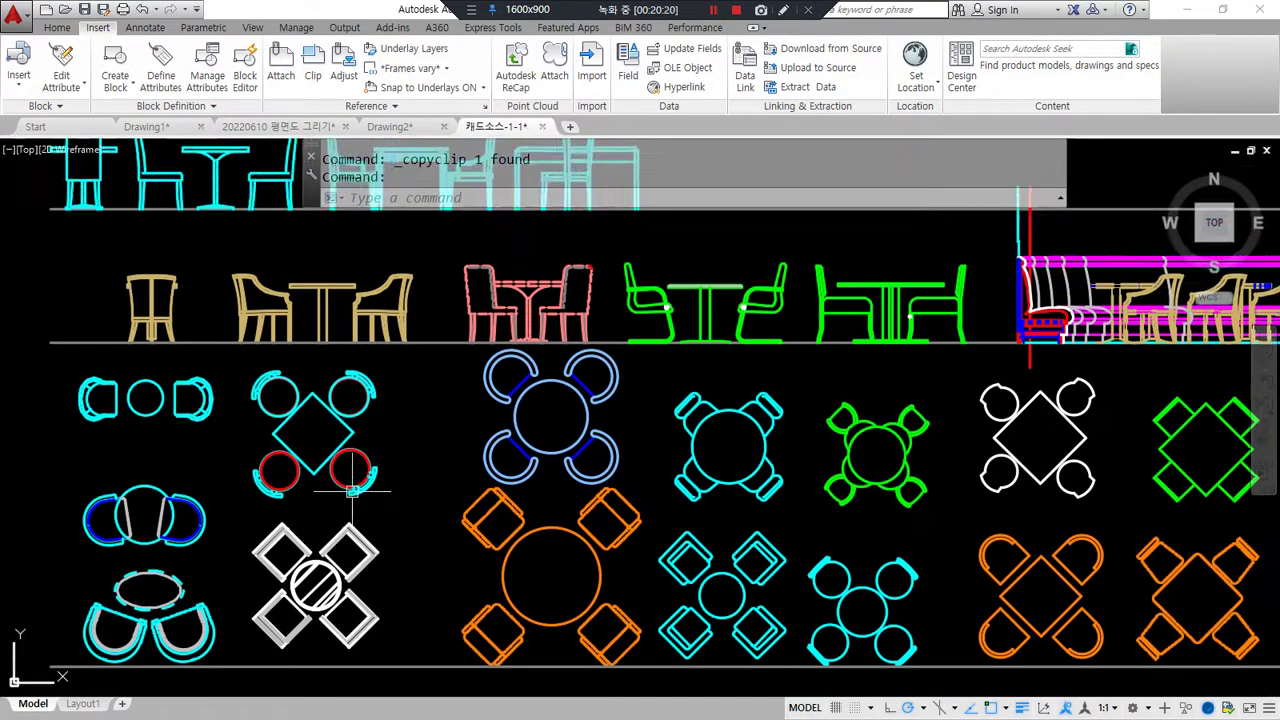
pyautogui.scroll(-2, 389, 481)
pyautogui.moveTo(545, 485); pyautogui.dragTo(83, 506, button='middle')
pyautogui.moveTo(710, 490); pyautogui.dragTo(150, 497, button='middle')
pyautogui.scroll(2, 231, 499)
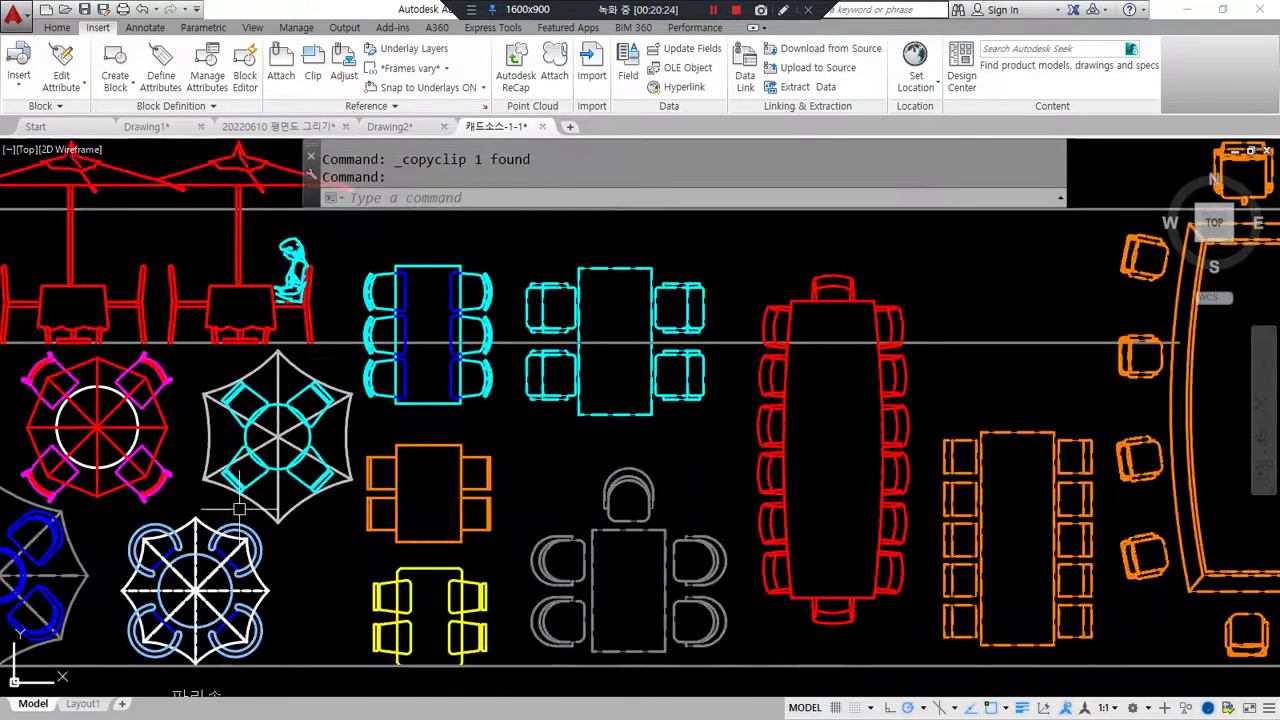
# Step: Copy the yellow four-seat dining table block from the library and paste it into the kitchen of the 20220610 평면도 그리기 drawing
pyautogui.click(415, 572)
pyautogui.hotkey('ctrl', 'c')
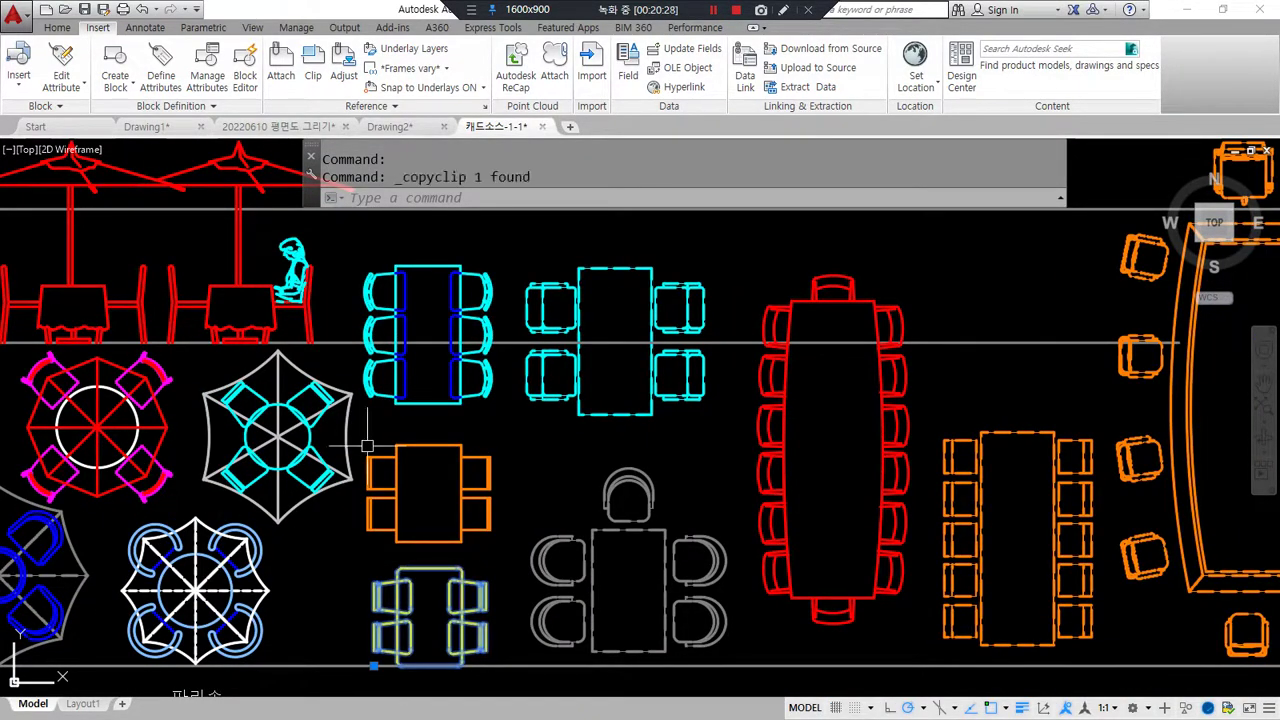
pyautogui.click(285, 127)
pyautogui.hotkey('ctrl', 'v')
pyautogui.scroll(-2, 520, 514)
pyautogui.scroll(3, 440, 525)
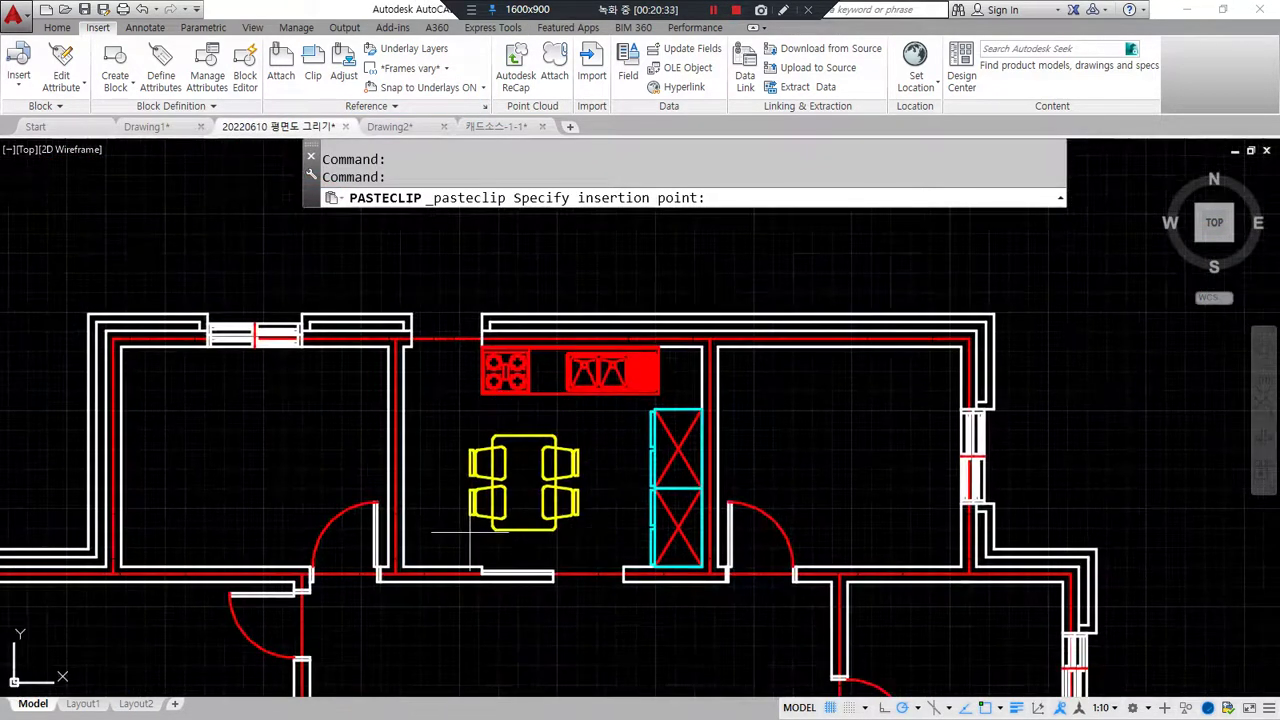
pyautogui.click(414, 517)
# Step: Rotate the dining table block a quarter turn so its long side runs horizontally
pyautogui.write('ro')
pyautogui.press('space')
pyautogui.click(509, 517)
pyautogui.press('space')
pyautogui.click(501, 445)
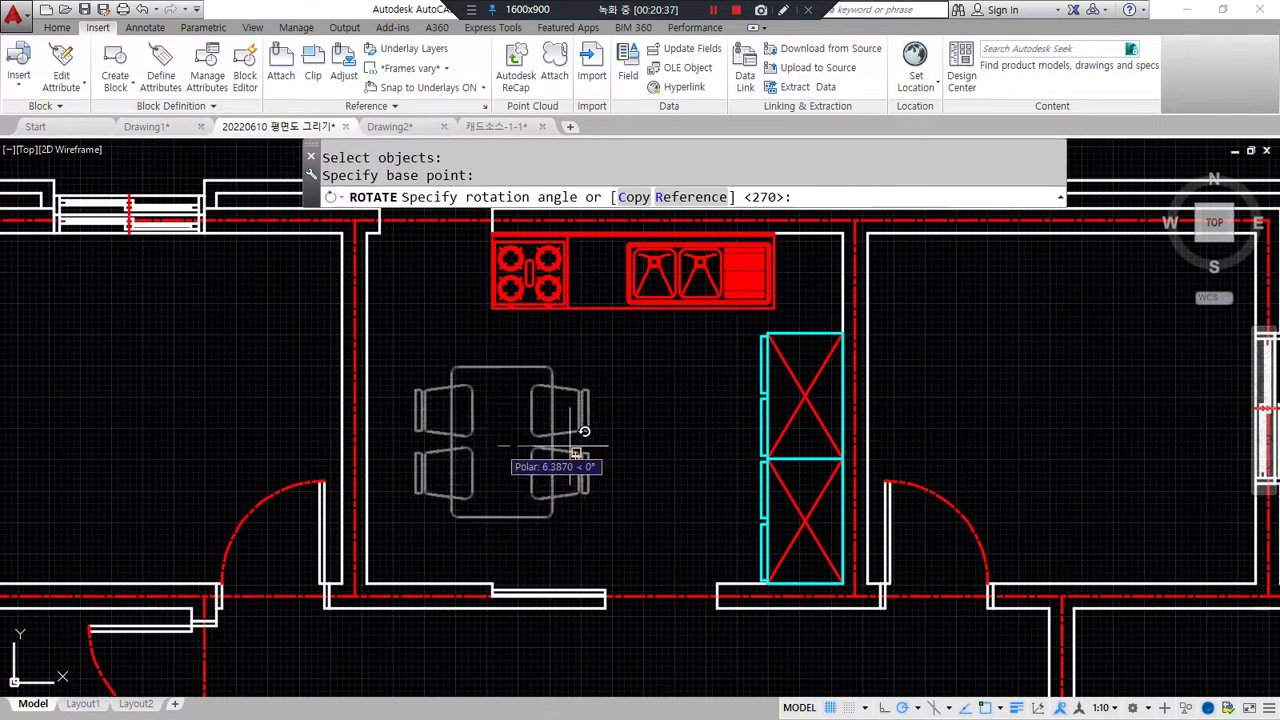
pyautogui.click(505, 558)
pyautogui.scroll(3, 542, 511)
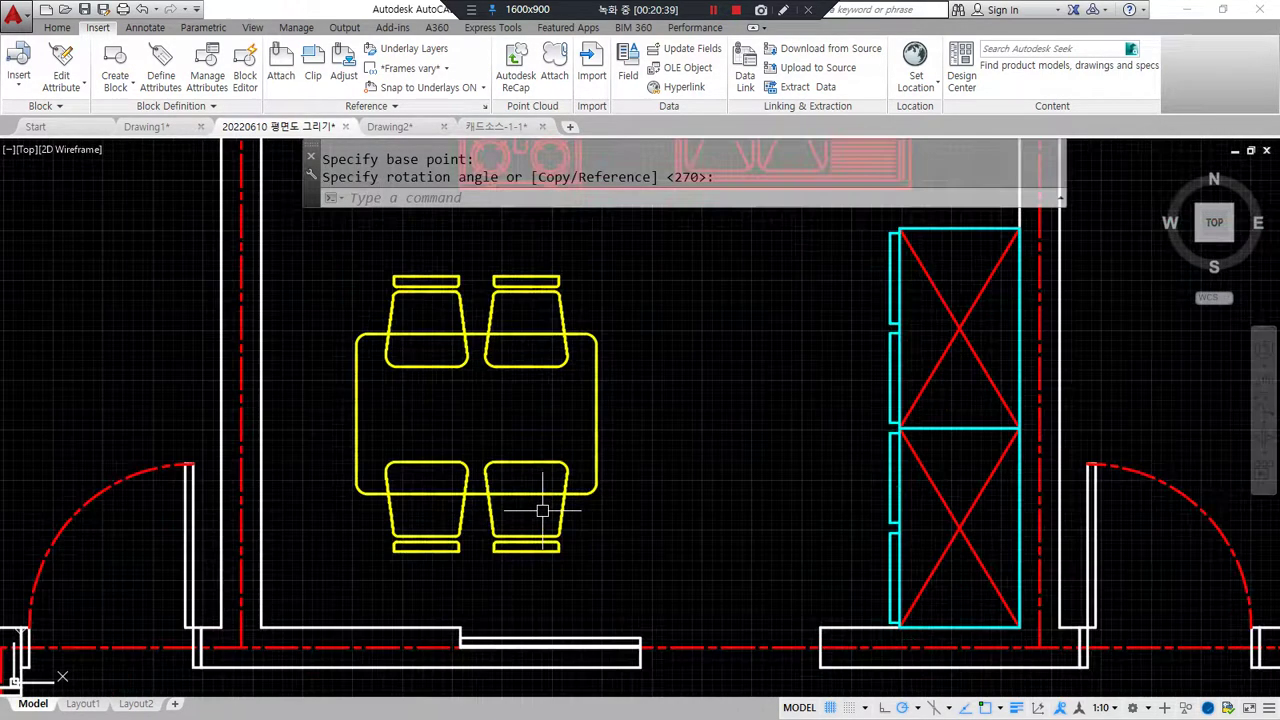
# Step: Move the dining table by the midpoint of its left edge onto the kitchen's left inner wall
pyautogui.write('m')
pyautogui.press('space')
pyautogui.click(578, 497)
pyautogui.press('space')
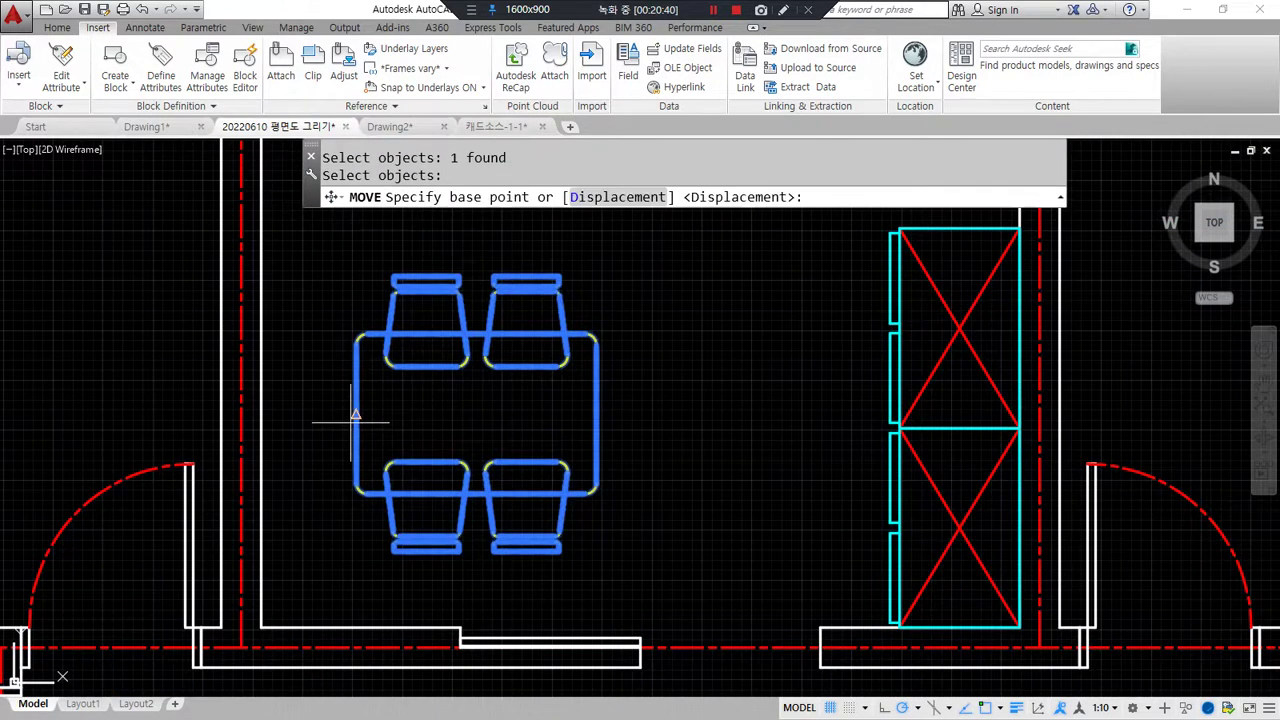
pyautogui.click(355, 414)
pyautogui.click(263, 414)
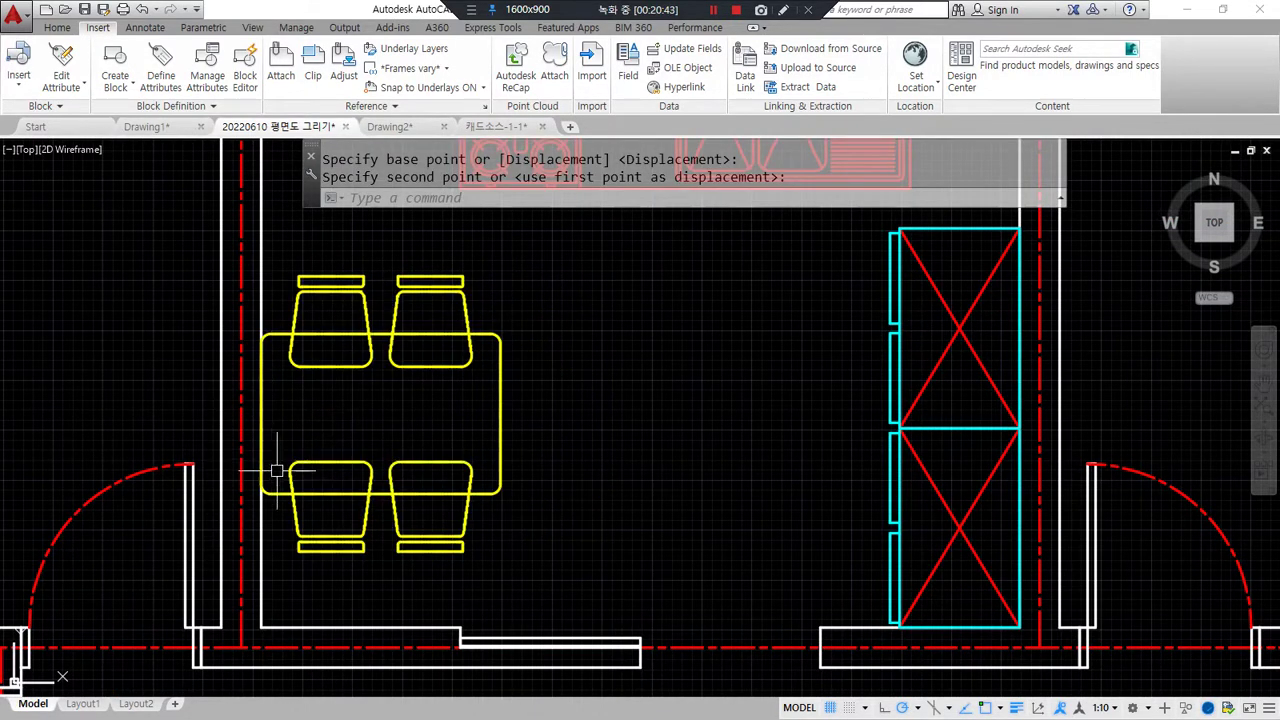
# Step: Move the dining table slightly down along the kitchen's left wall
pyautogui.write('m')
pyautogui.press('space')
pyautogui.click(494, 491)
pyautogui.press('space')
pyautogui.click(578, 477)
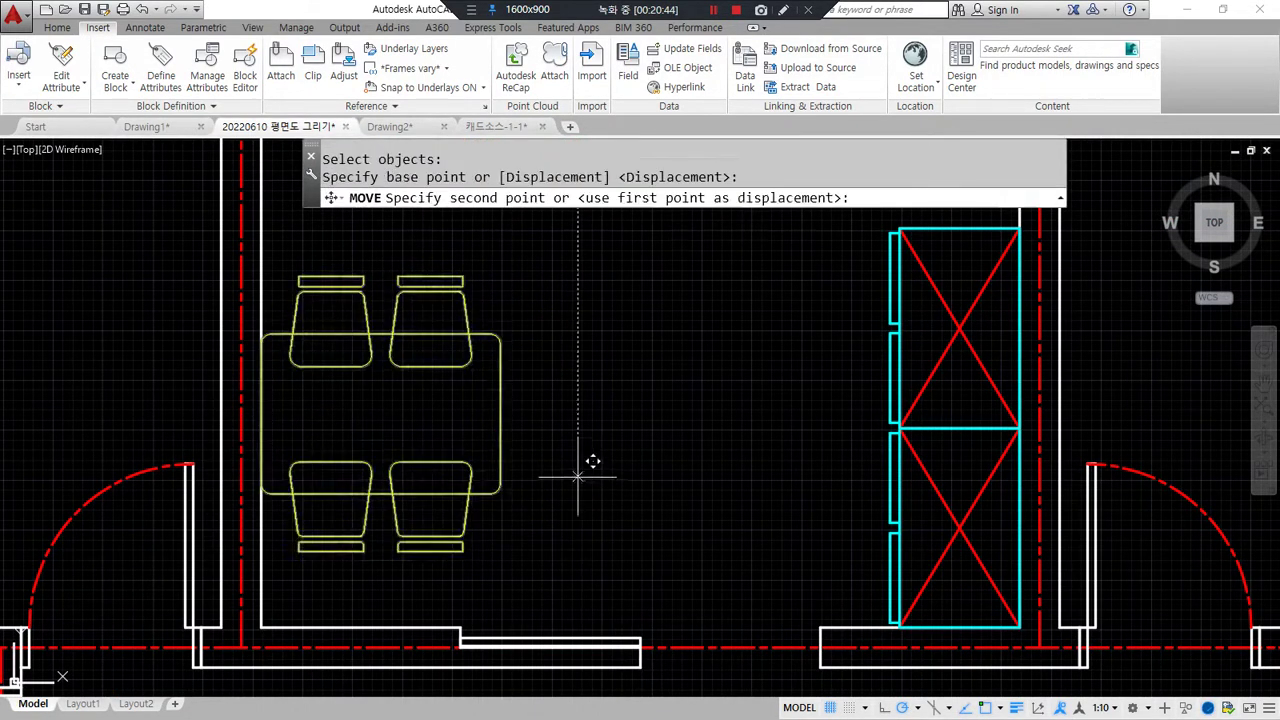
pyautogui.click(556, 506)
pyautogui.scroll(-2, 548, 510)
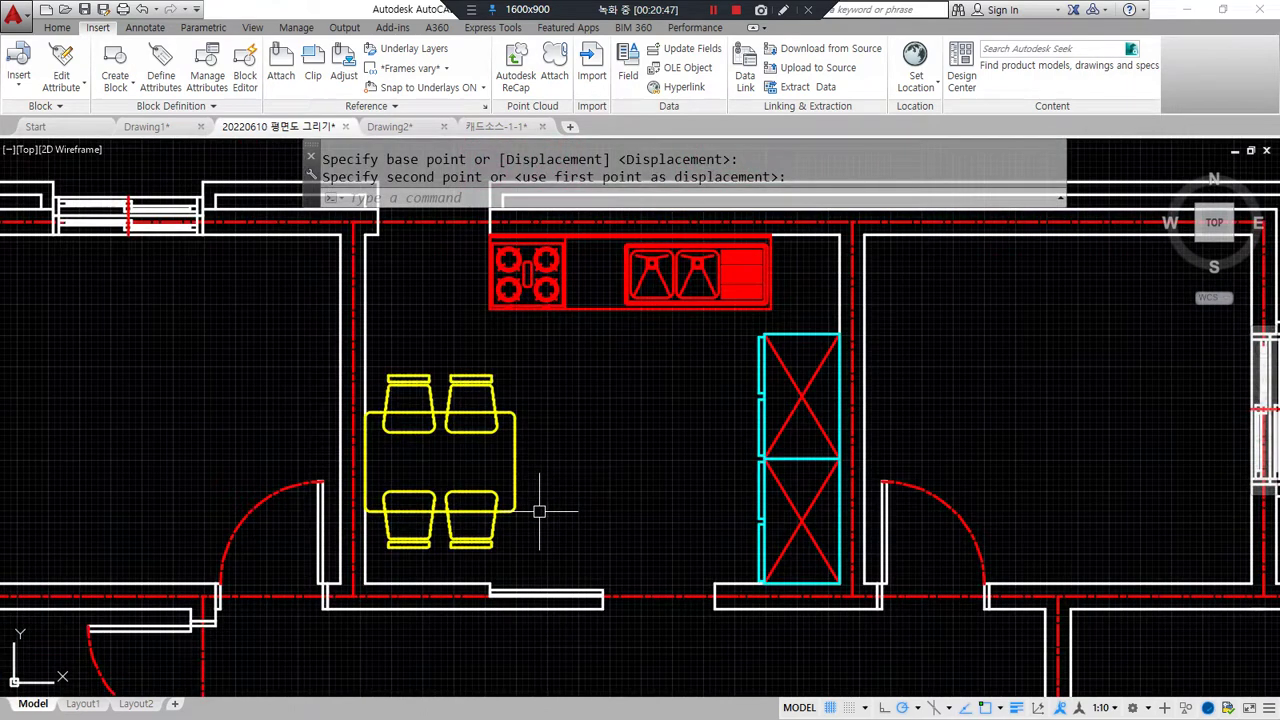
pyautogui.moveTo(579, 519); pyautogui.dragTo(508, 543, button='middle')
pyautogui.moveTo(413, 680)
pyautogui.mouseDown()
pyautogui.moveTo(212, 610)
pyautogui.moveTo(946, 412)
pyautogui.moveTo(440, 640)
pyautogui.mouseUp()
pyautogui.press('Escape')
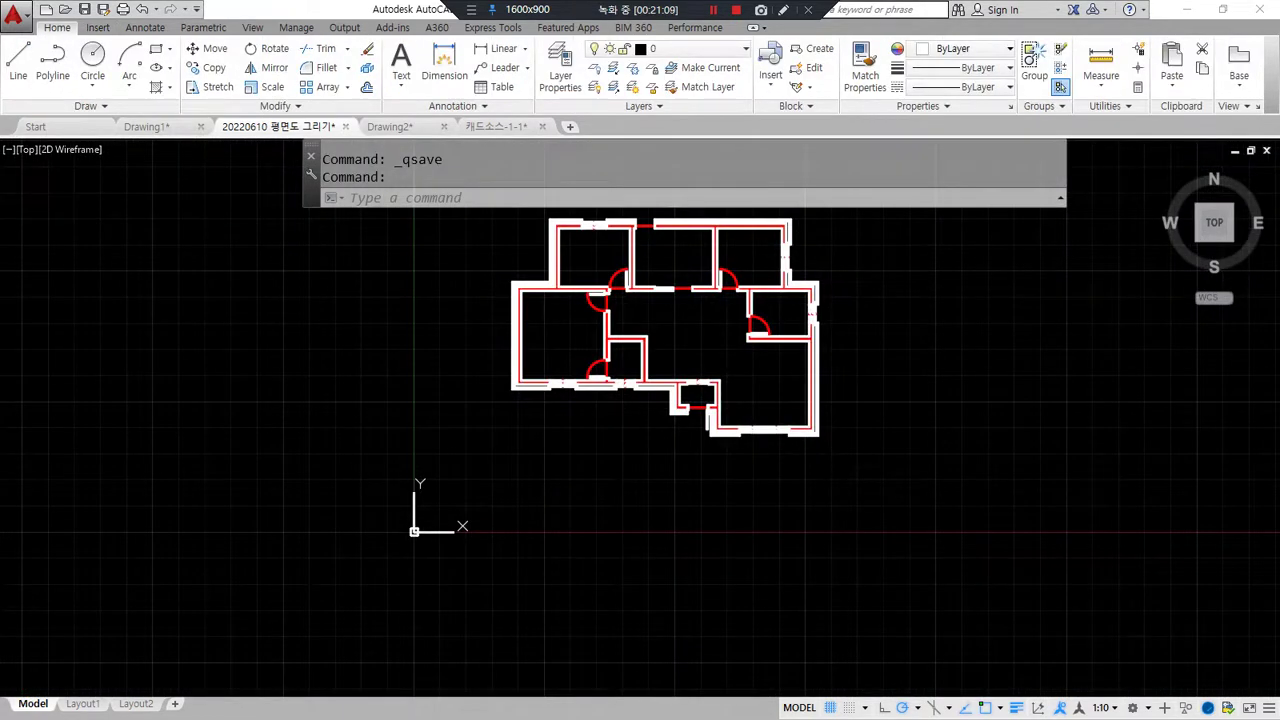
pyautogui.moveTo(0, 176); pyautogui.dragTo(508, 155)
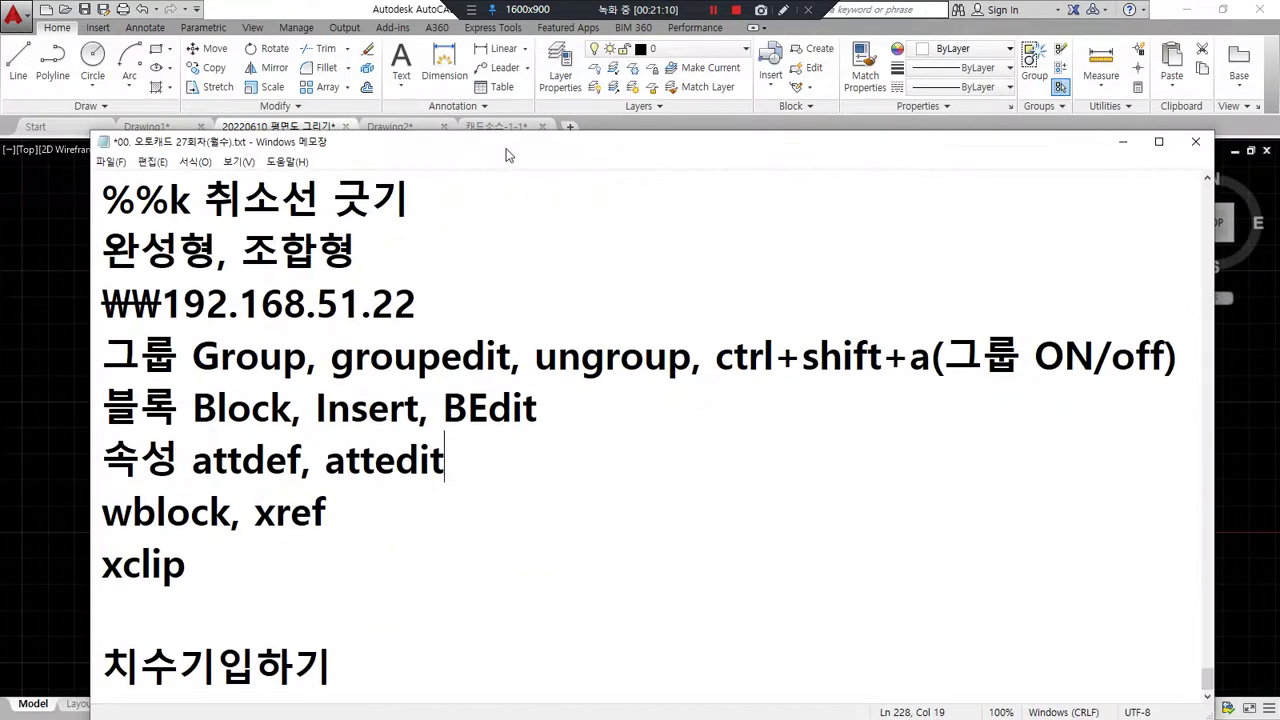
pyautogui.moveTo(78, 487)
pyautogui.mouseDown()
pyautogui.moveTo(491, 487)
pyautogui.moveTo(102, 490)
pyautogui.mouseUp()
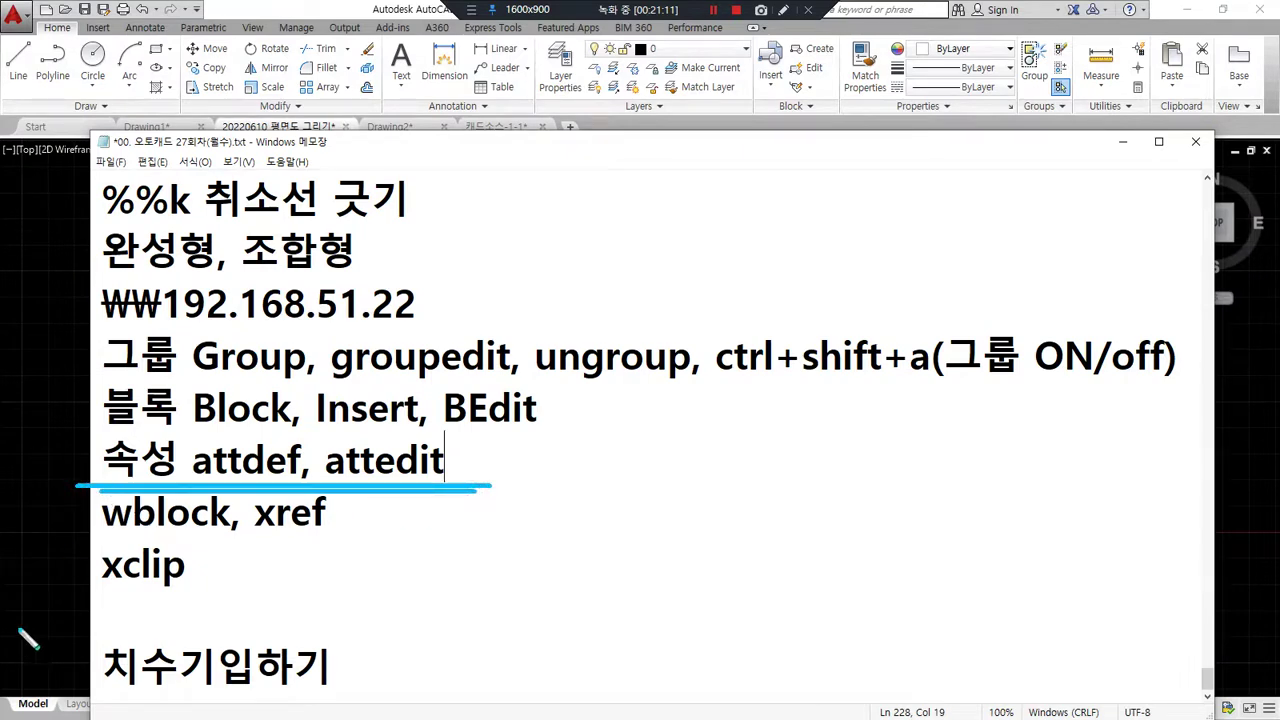
pyautogui.press('Escape')
# Step: Switch to the Drawing1 drawing and erase all existing objects in it
pyautogui.click(149, 127)
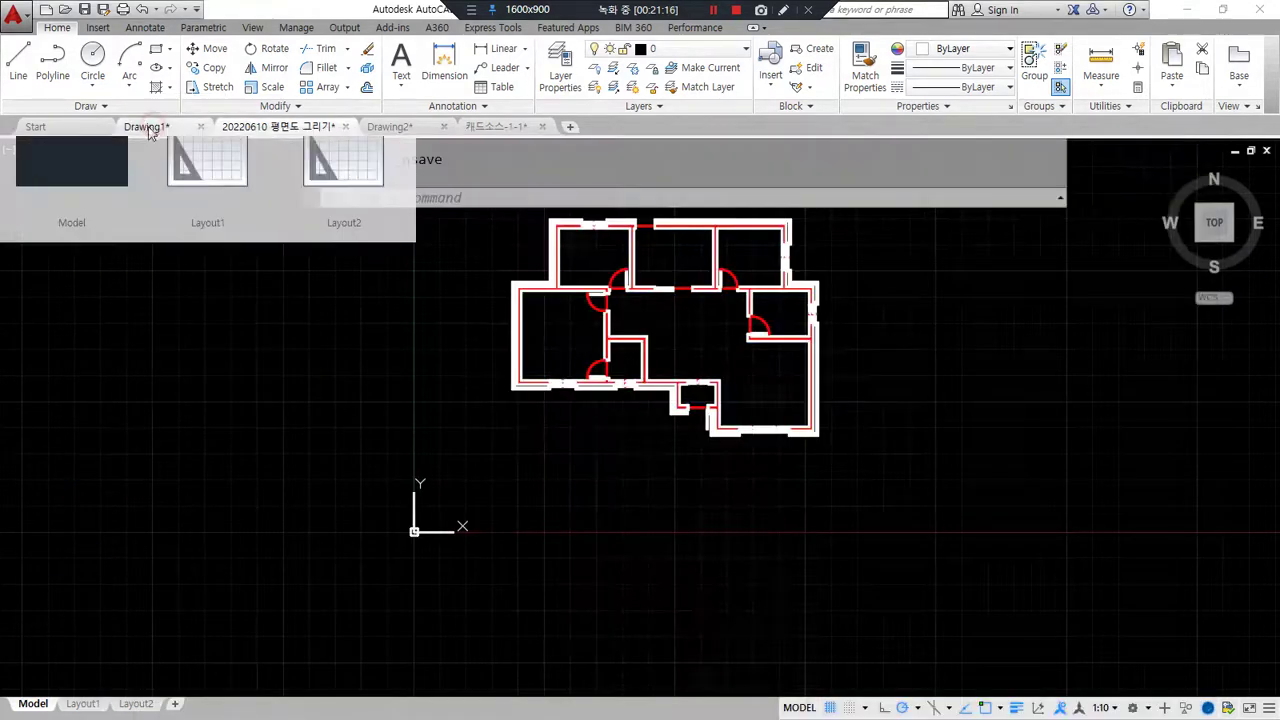
pyautogui.click(137, 132)
pyautogui.click(866, 554)
pyautogui.click(229, 229)
pyautogui.write('e')
pyautogui.press('Return')
# Step: Draw a long horizontal line and a vertical line crossing it near its left end
pyautogui.write('z')
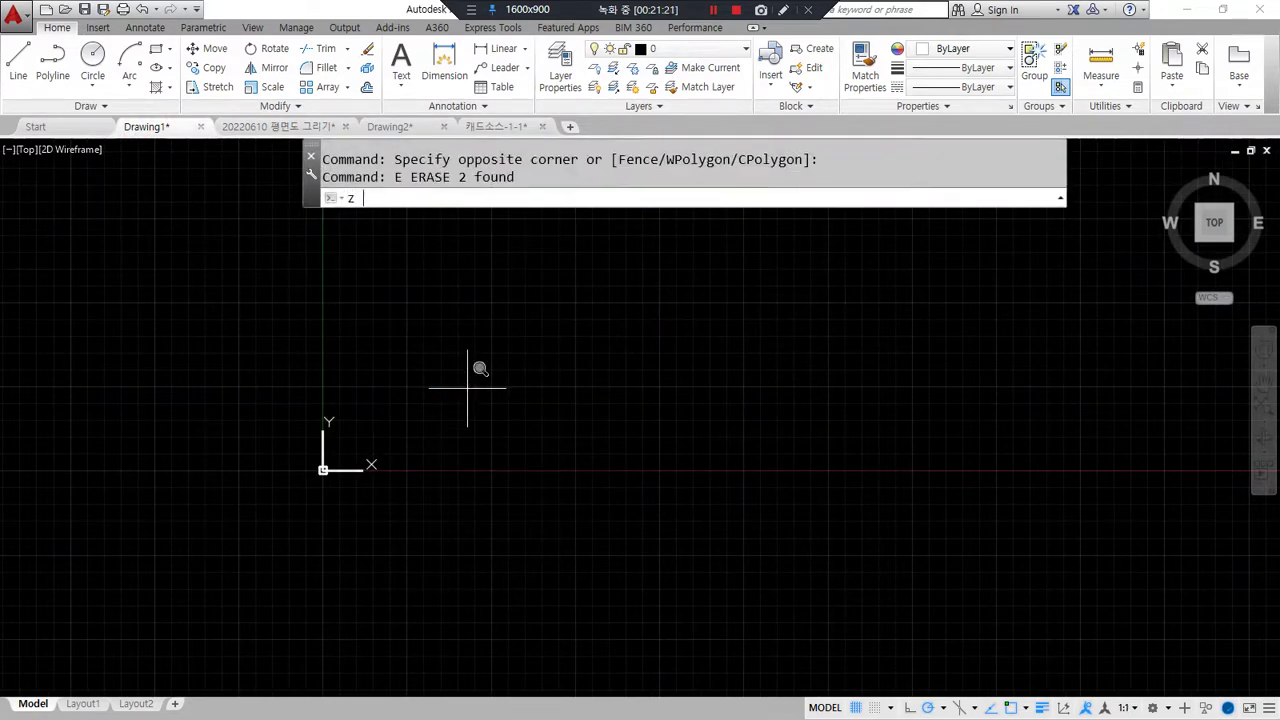
pyautogui.press('Return')
pyautogui.write('a')
pyautogui.press('Return')
pyautogui.write('l')
pyautogui.press('Return')
pyautogui.click(363, 536)
pyautogui.click(870, 536)
pyautogui.press('Escape')
pyautogui.press('Return')
pyautogui.click(402, 593)
pyautogui.click(401, 326)
pyautogui.press('Return')
# Step: Offset the horizontal line upward three times at a spacing of 8 units
pyautogui.write('o')
pyautogui.press('Return')
pyautogui.write('8')
pyautogui.press('Return')
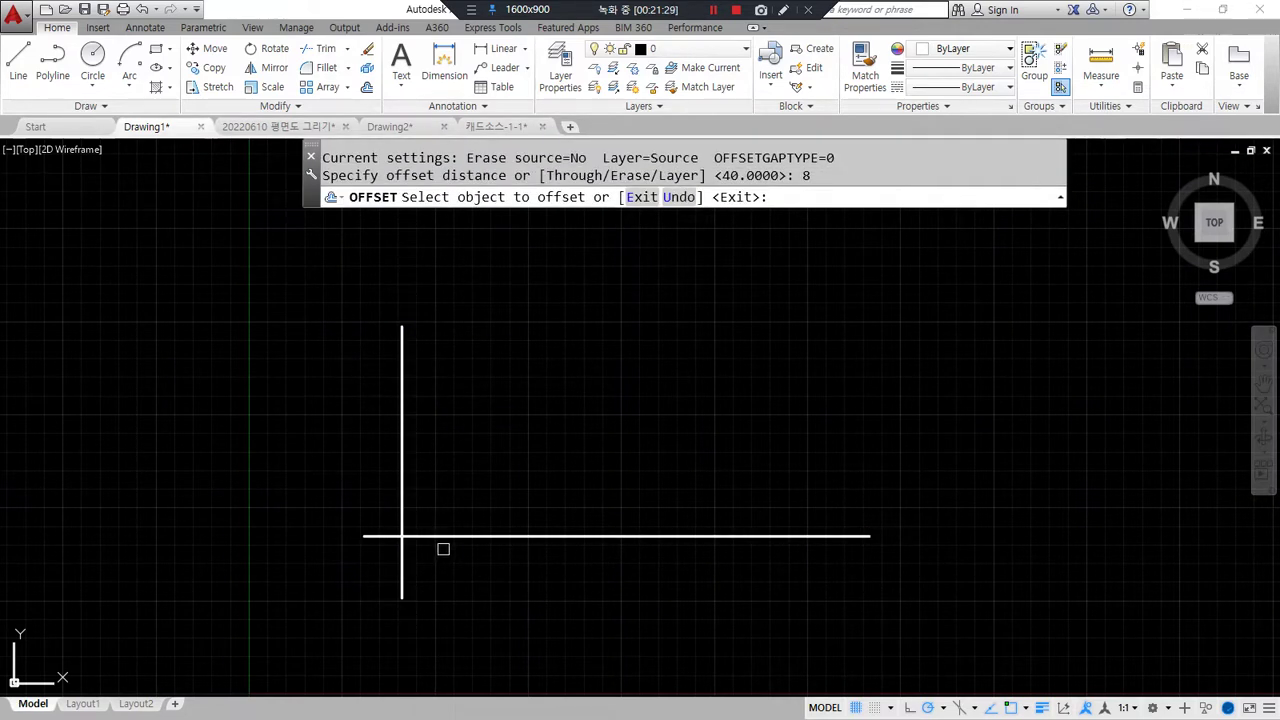
pyautogui.click(449, 539)
pyautogui.click(450, 501)
pyautogui.click(447, 519)
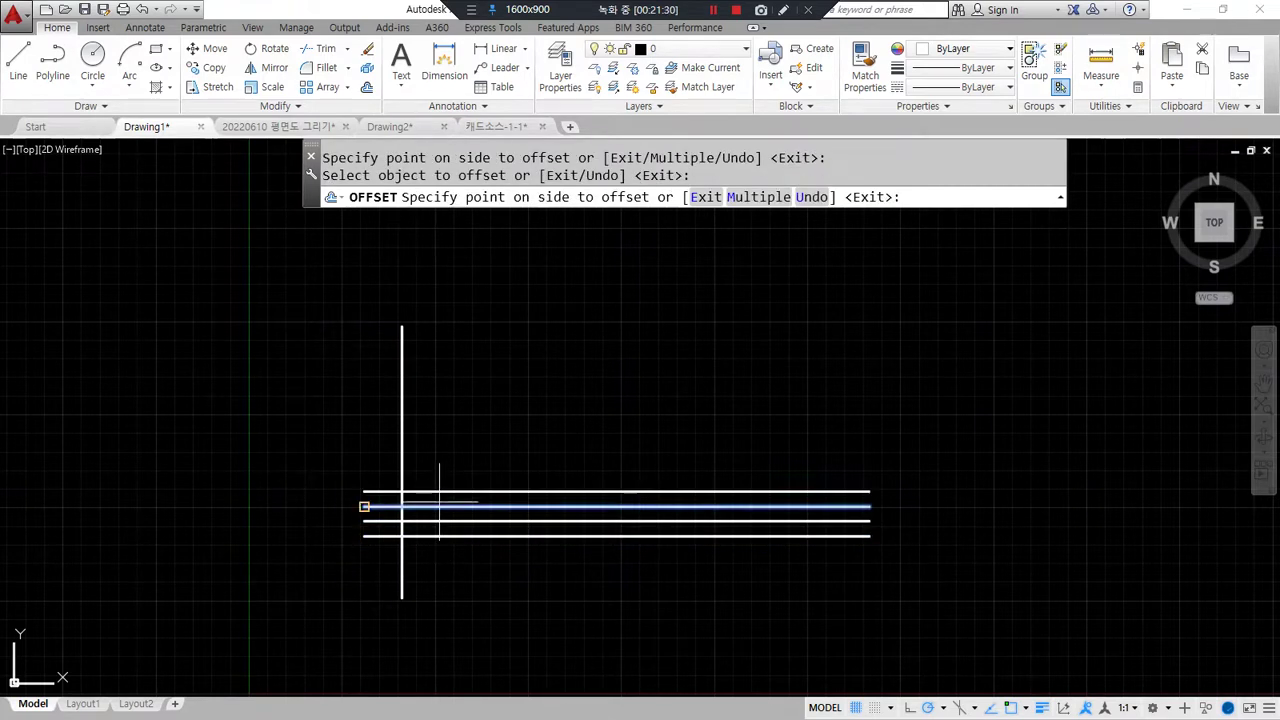
pyautogui.click(440, 490)
# Step: Offset the vertical line 20 units to the right
pyautogui.scroll(5, 425, 525)
pyautogui.press('Return')
pyautogui.write('O')
pyautogui.press('Return')
pyautogui.write('20')
pyautogui.press('Return')
pyautogui.click(357, 423)
pyautogui.click(480, 411)
pyautogui.press('Return')
# Step: Offset the second vertical line 30 units to the right to form the grid's right edge
pyautogui.press('Return')
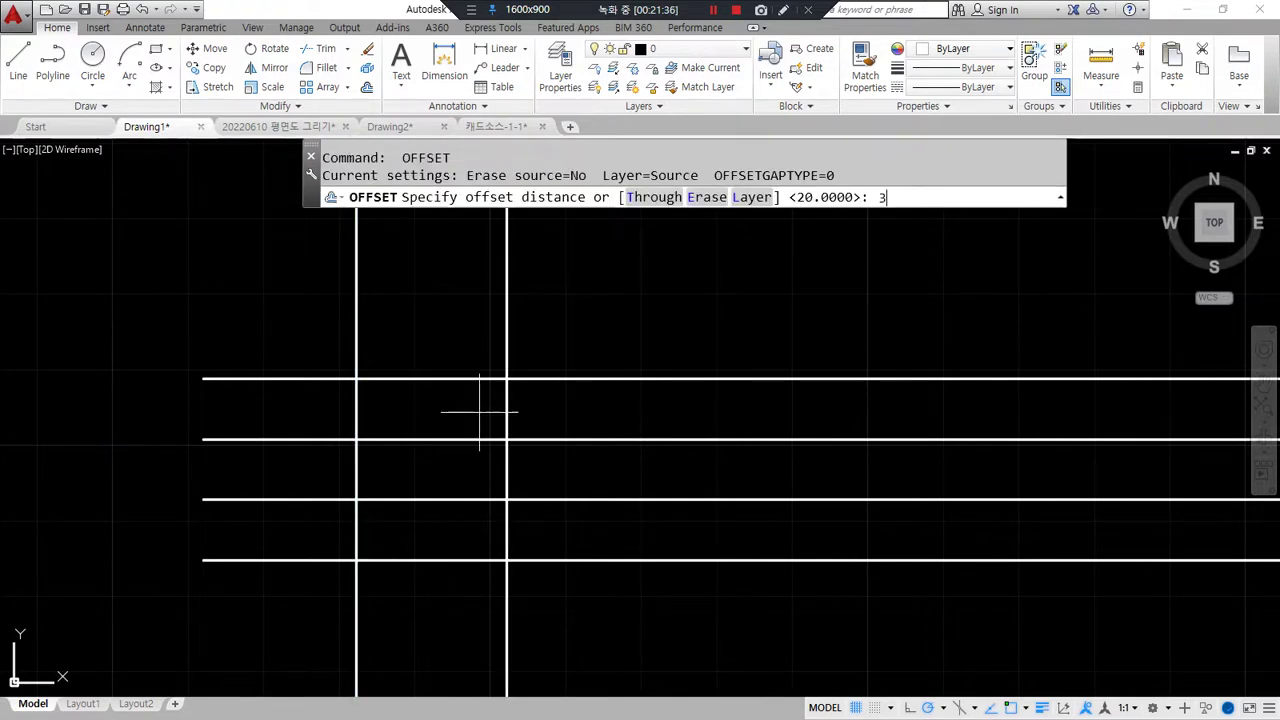
pyautogui.write('30')
pyautogui.press('Return')
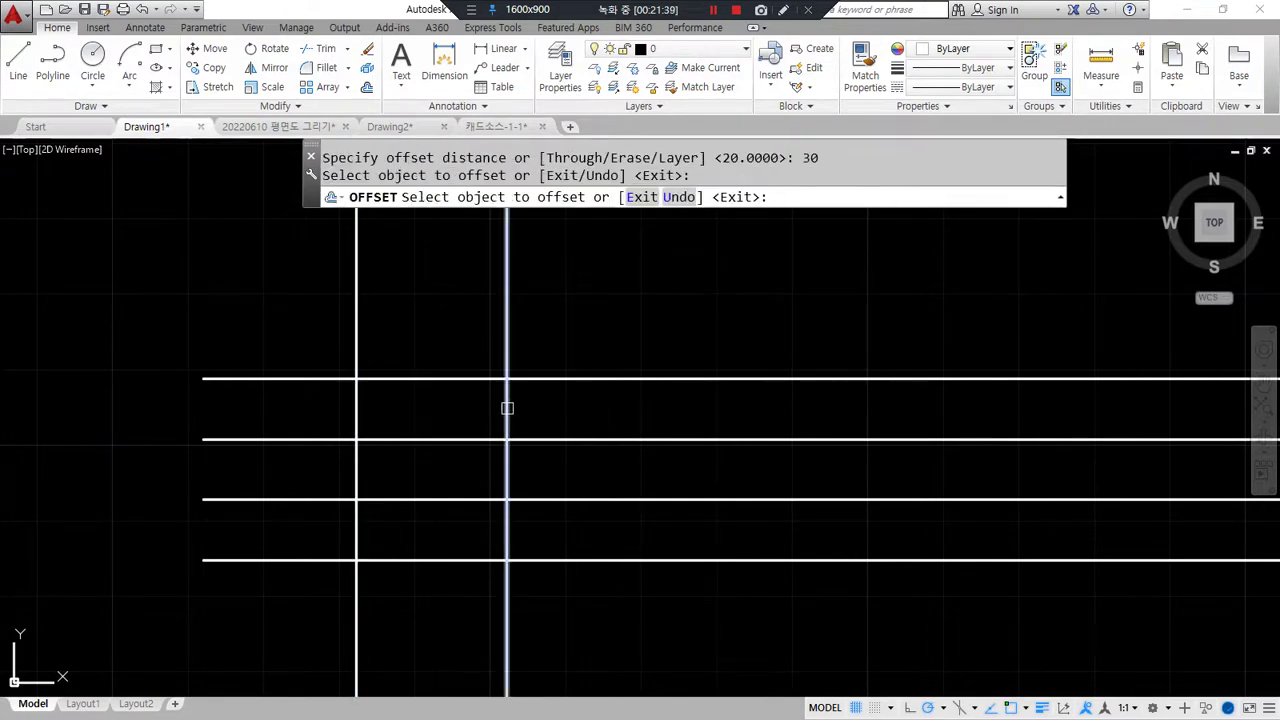
pyautogui.click(507, 410)
pyautogui.click(639, 429)
pyautogui.press('Return')
pyautogui.write('t')
pyautogui.press('Return')
pyautogui.write('f')
pyautogui.press('Return')
pyautogui.press('Escape')
pyautogui.press('Escape')
# Step: Trim all line ends outside the grid with a fence around it, leaving a table of three rows and two columns
pyautogui.write('tr')
pyautogui.press('Return')
pyautogui.write('f')
pyautogui.press('Return')
pyautogui.click(809, 626)
pyautogui.click(797, 273)
pyautogui.click(293, 273)
pyautogui.click(265, 612)
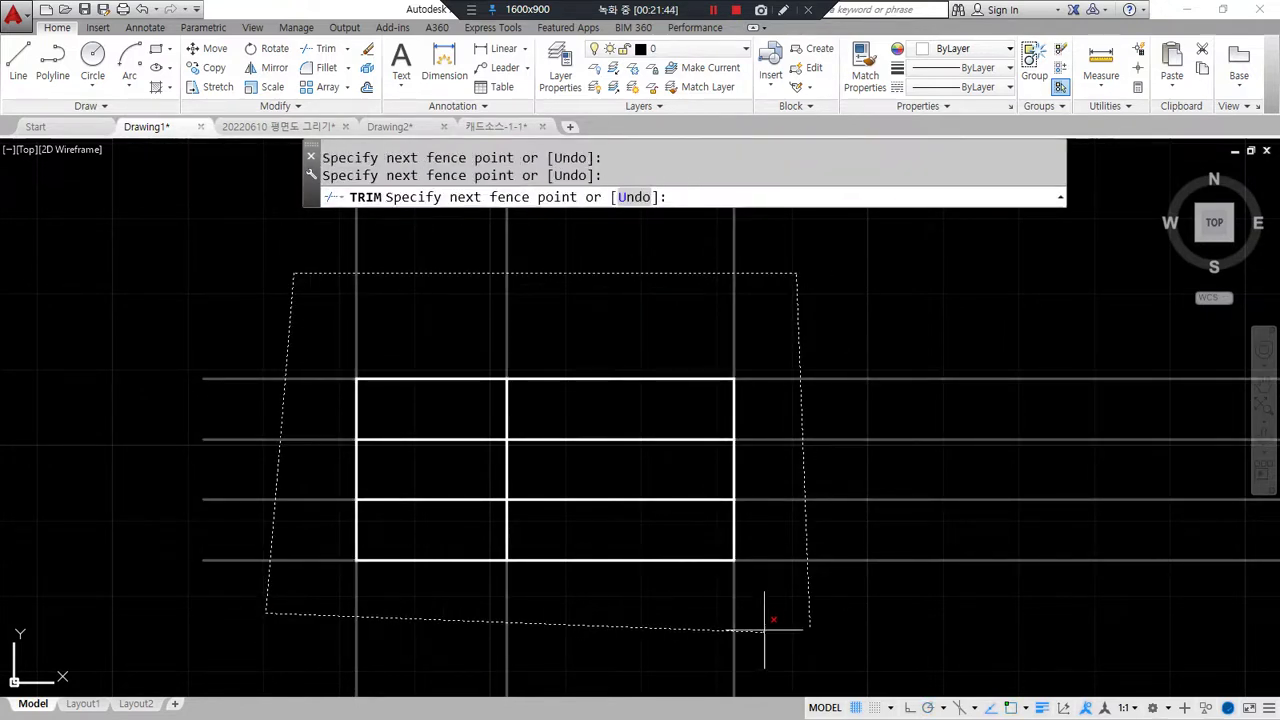
pyautogui.press('Return')
pyautogui.press('Escape')
pyautogui.scroll(2, 446, 458)
pyautogui.moveTo(481, 476); pyautogui.dragTo(464, 418, button='middle')
pyautogui.moveTo(446, 352)
pyautogui.mouseDown()
pyautogui.moveTo(366, 306)
pyautogui.moveTo(393, 336)
pyautogui.mouseUp()
pyautogui.moveTo(420, 439); pyautogui.dragTo(418, 438)
pyautogui.moveTo(406, 497); pyautogui.dragTo(404, 498)
pyautogui.press('Escape')
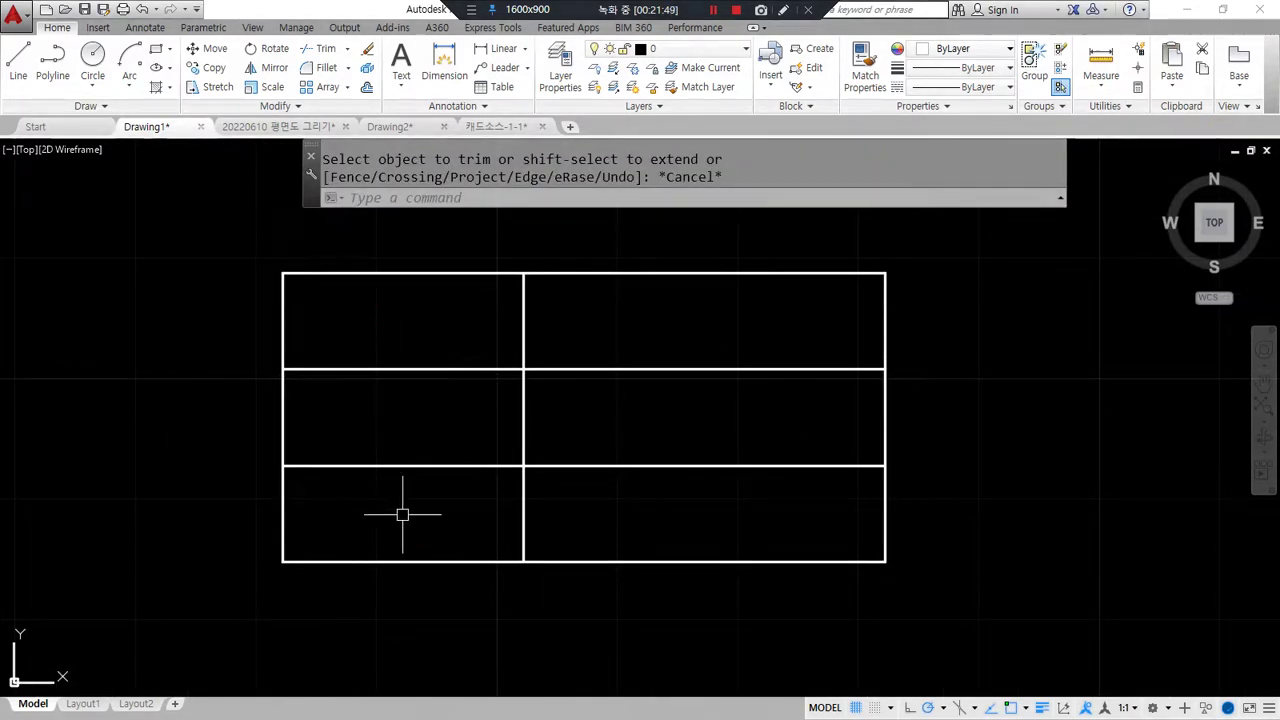
pyautogui.press('Escape')
pyautogui.press('Escape')
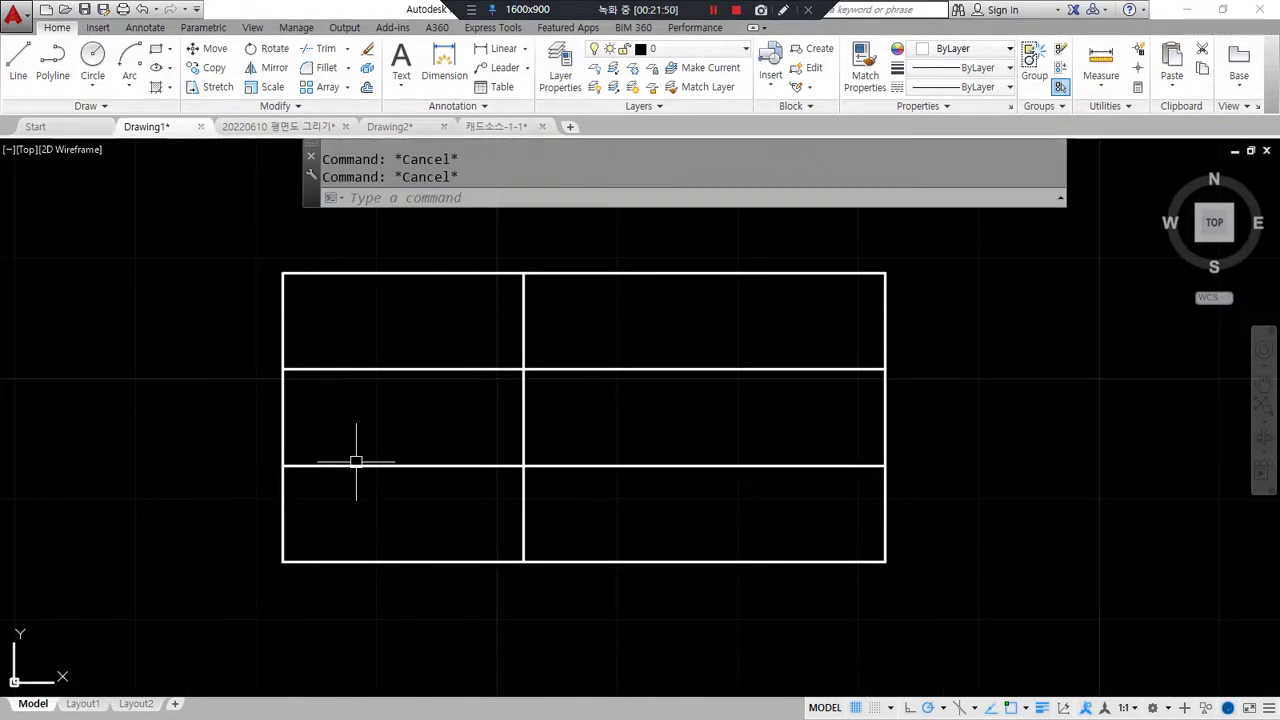
# Step: Add multiline text "날 짜" spanning the first row's left cell with Middle Center justification
pyautogui.write('t')
pyautogui.press('Return')
pyautogui.click(283, 273)
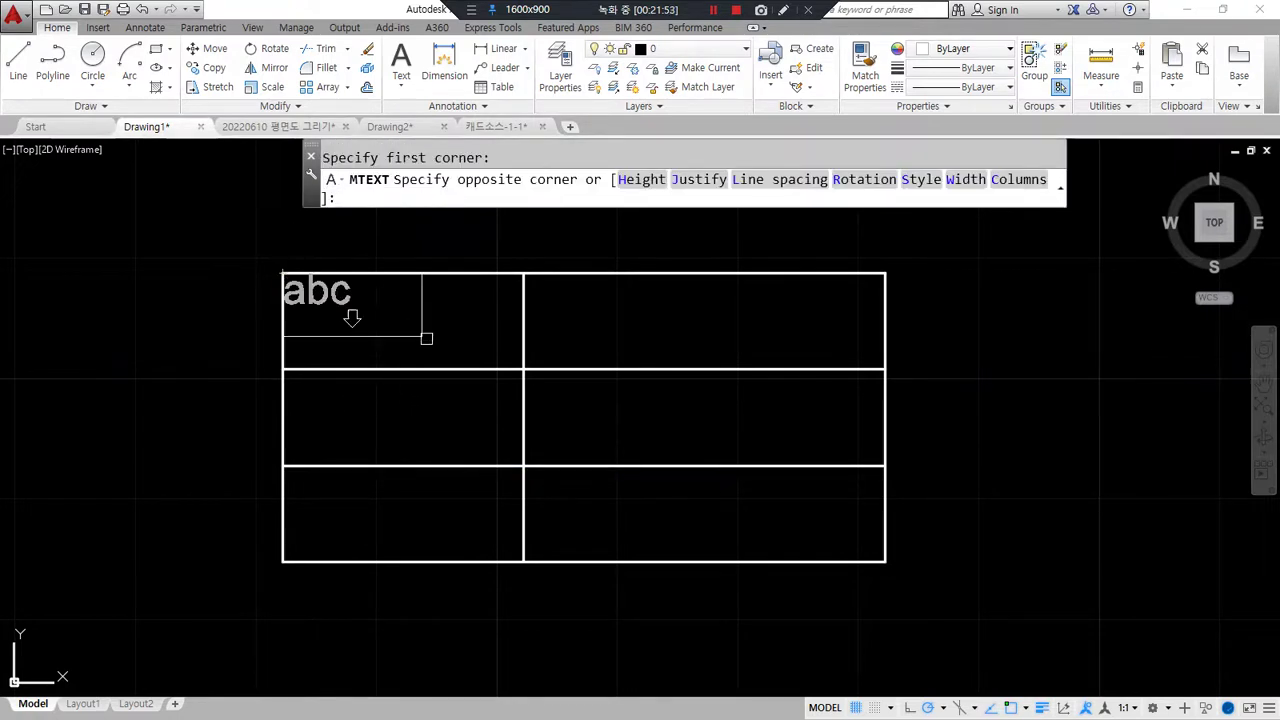
pyautogui.click(523, 369)
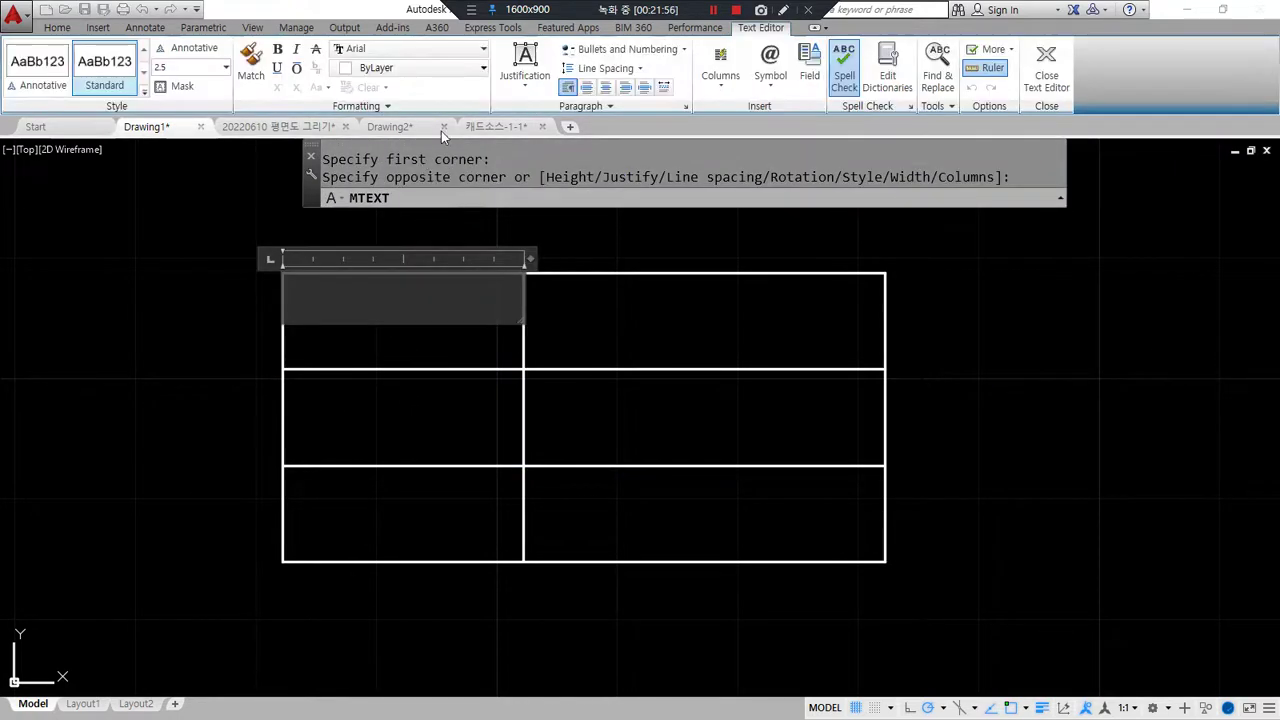
pyautogui.click(525, 65)
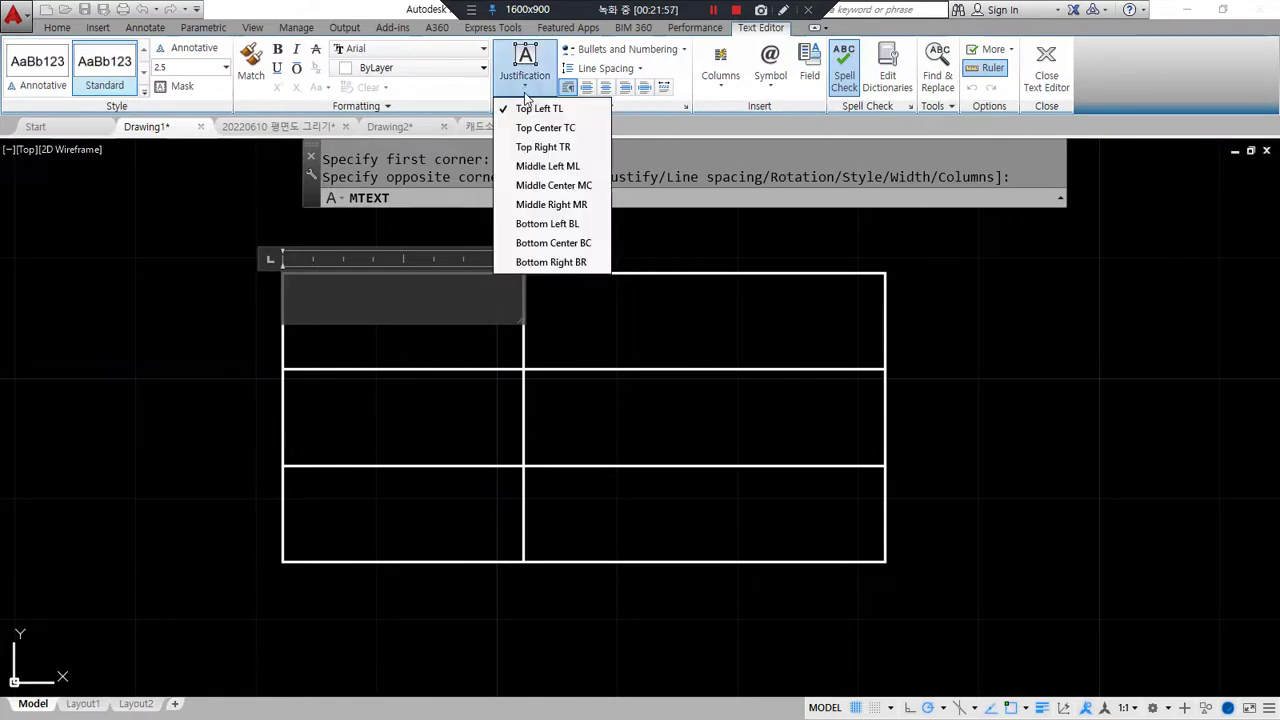
pyautogui.click(537, 186)
pyautogui.write('날')
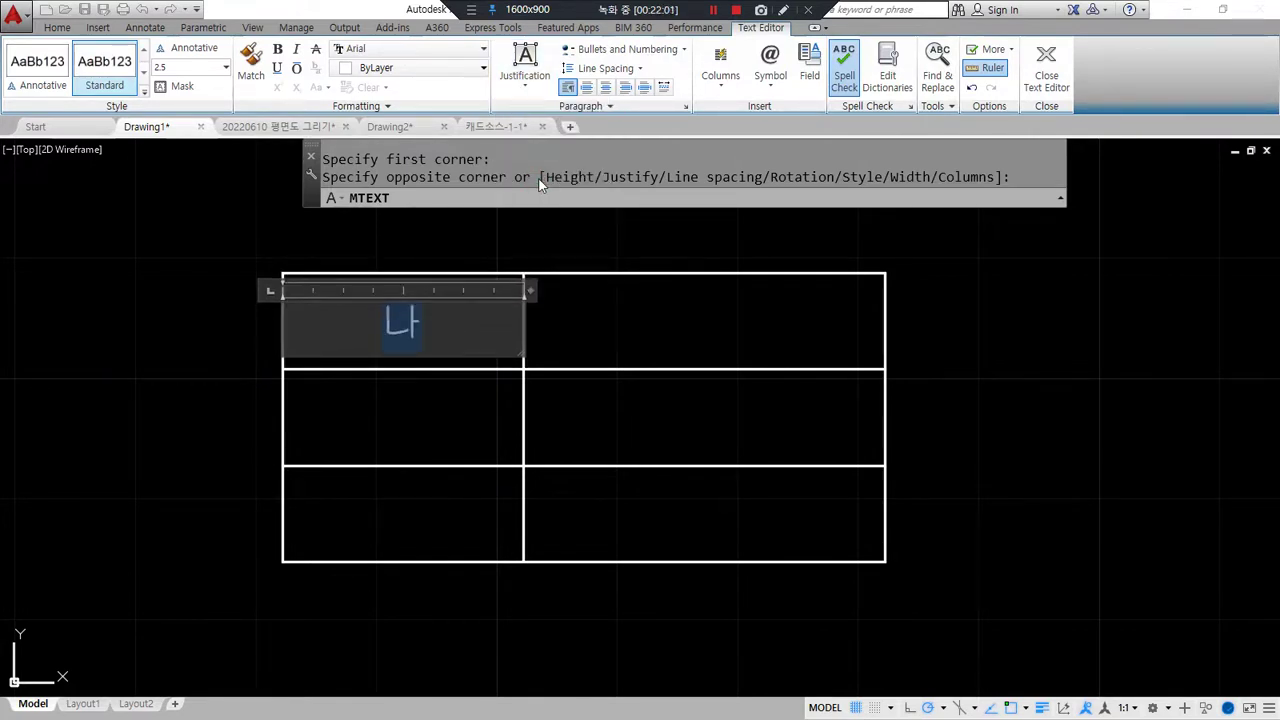
pyautogui.write('  짜')
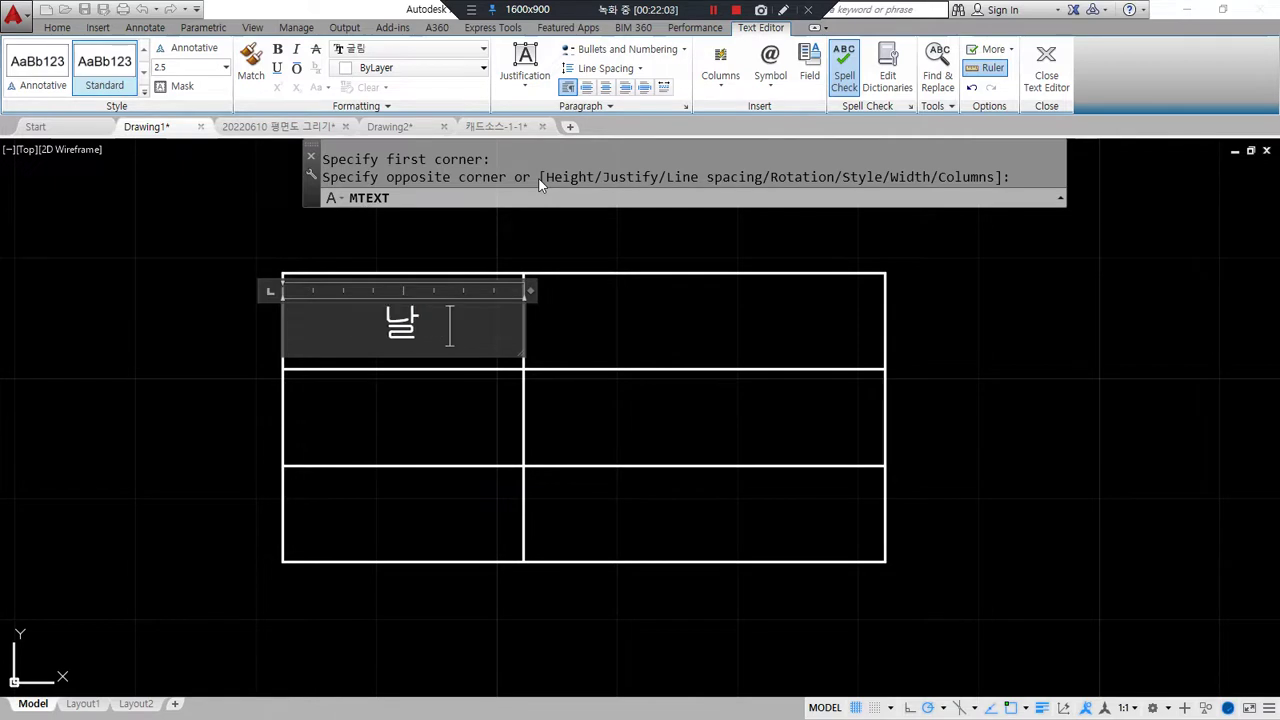
pyautogui.hotkey('ctrl', 'a')
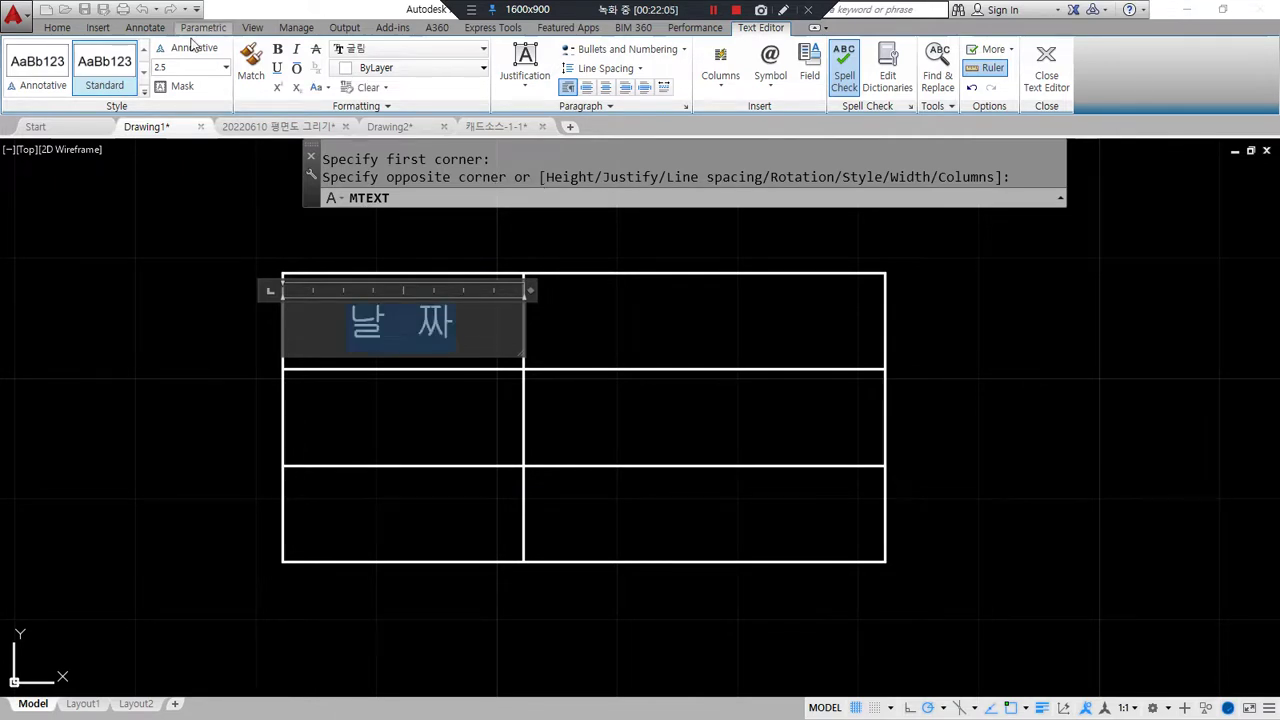
pyautogui.click(410, 49)
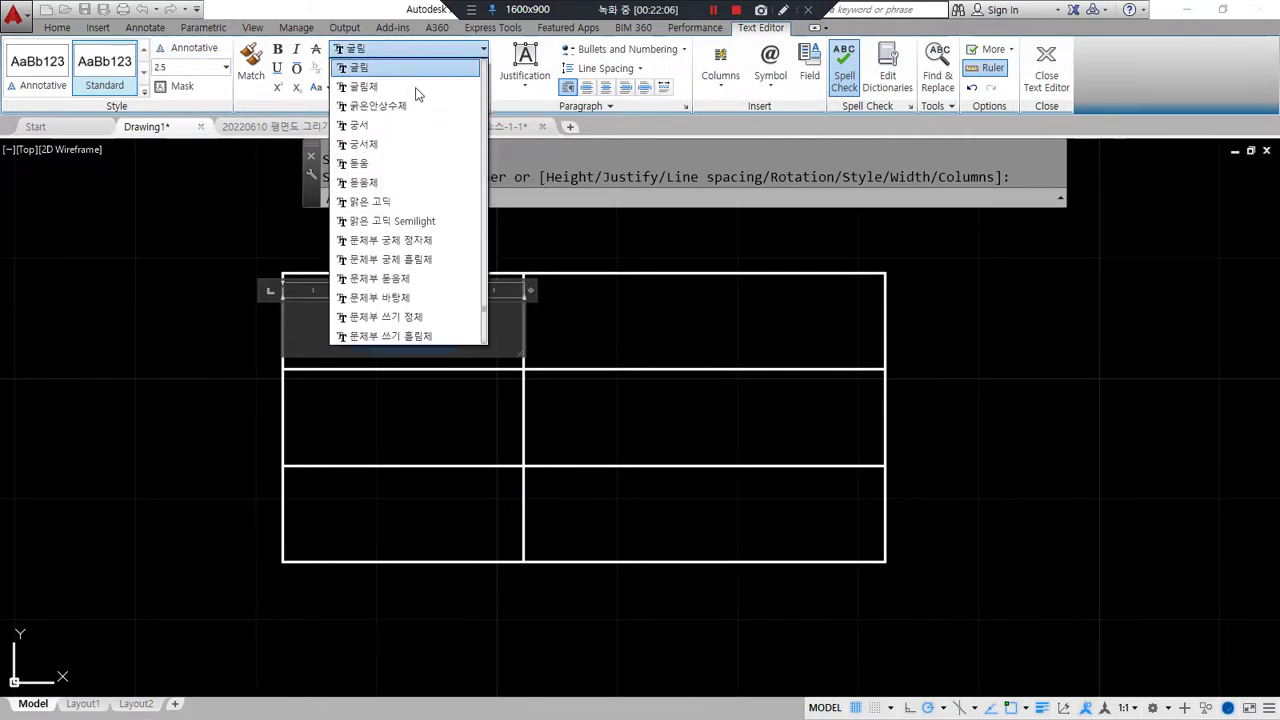
pyautogui.click(1130, 86)
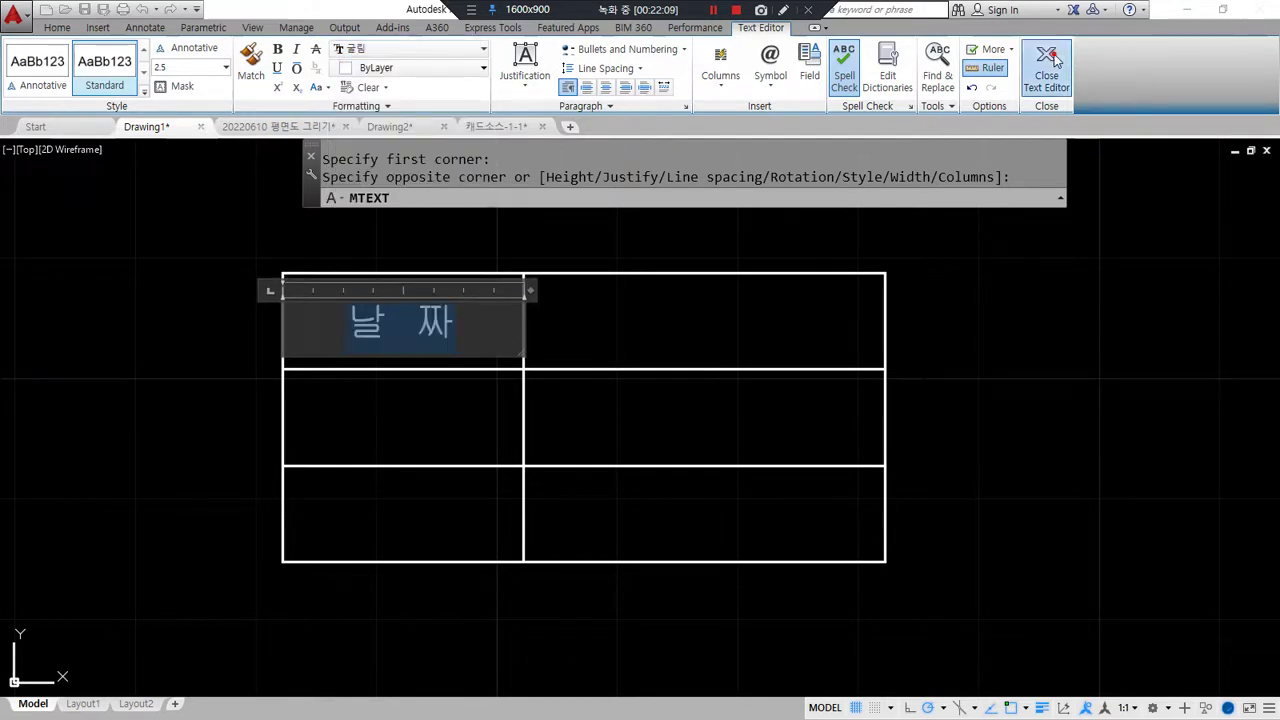
pyautogui.click(1048, 76)
# Step: Add multiline text "도 명" spanning the second row's left cell with Middle Center justification
pyautogui.press('space')
pyautogui.click(273, 368)
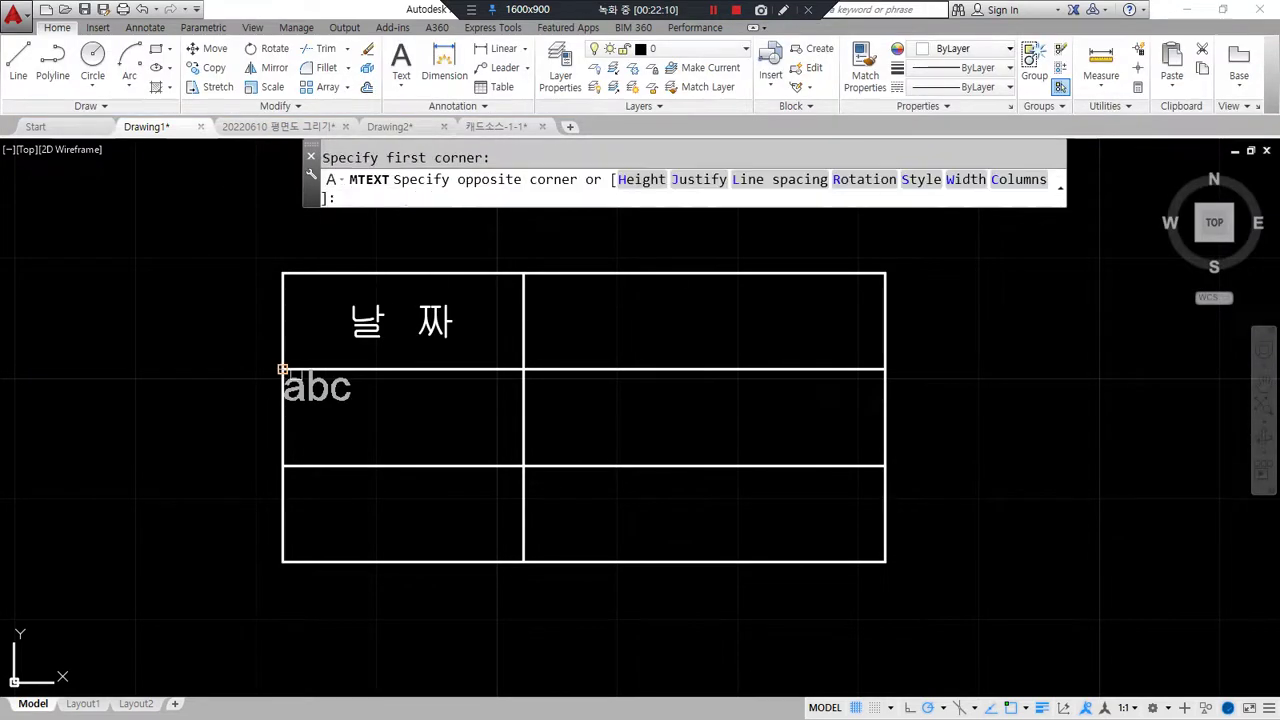
pyautogui.click(523, 420)
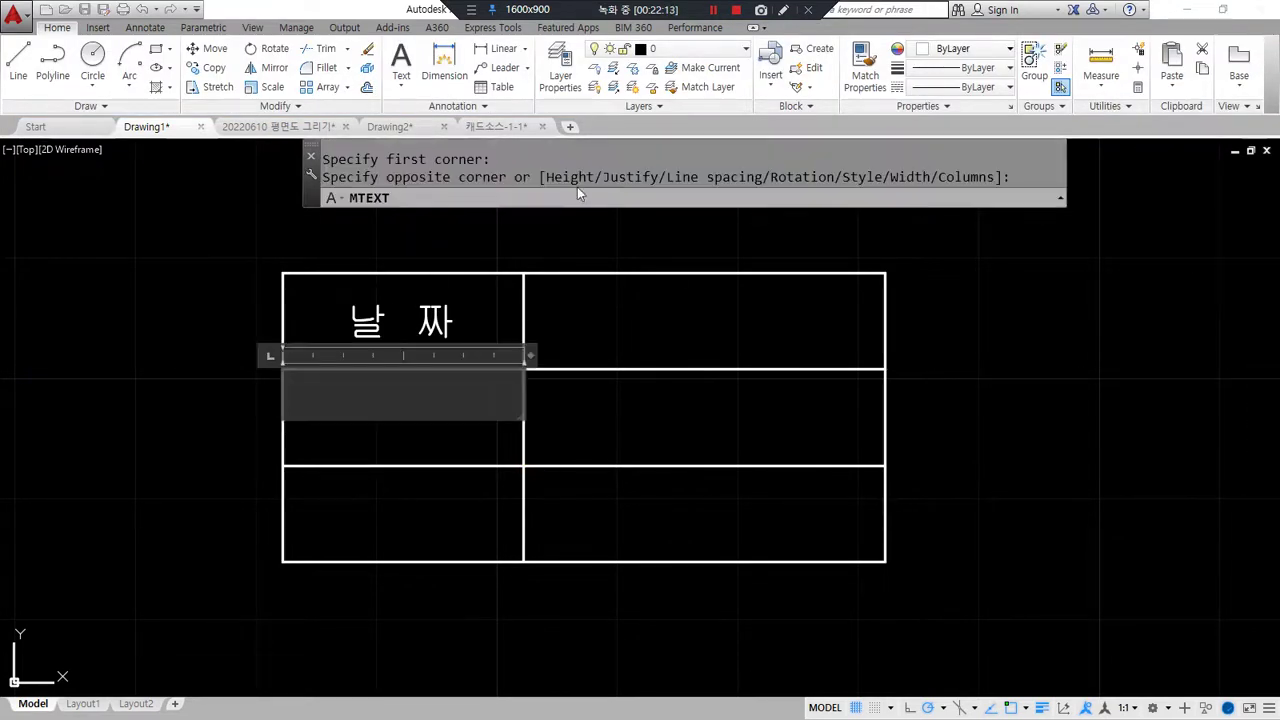
pyautogui.click(525, 65)
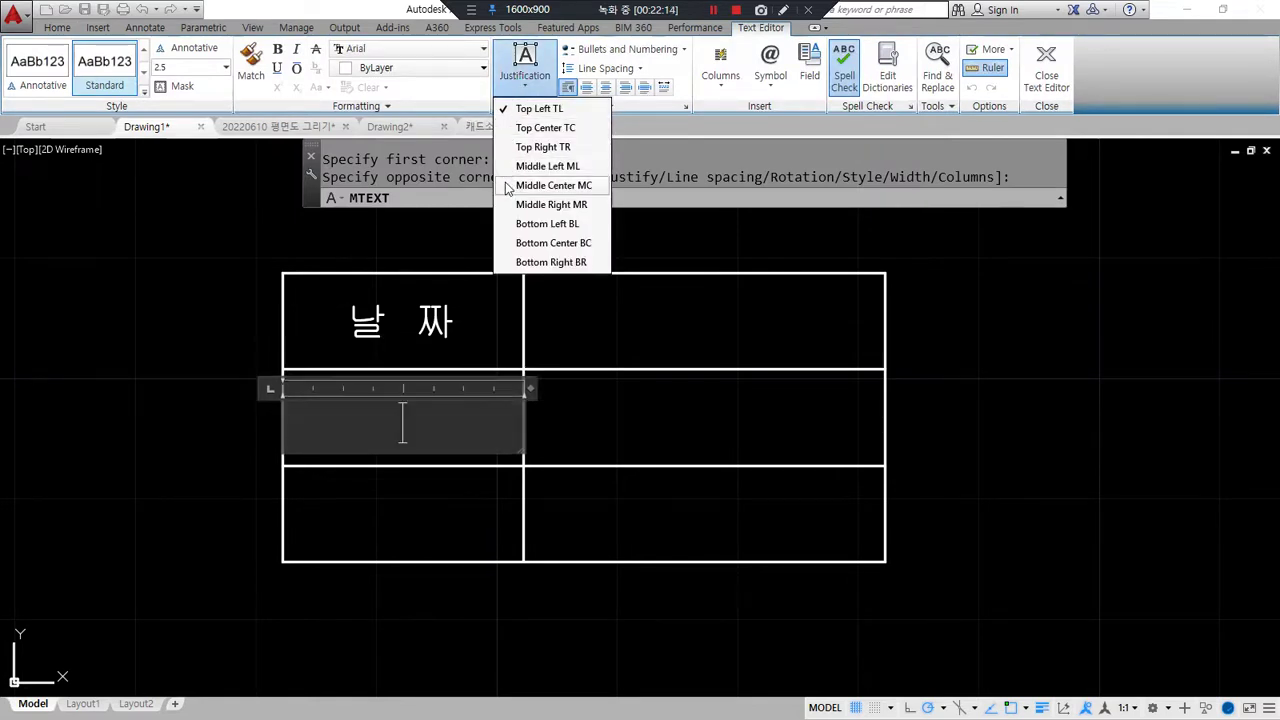
pyautogui.click(507, 186)
pyautogui.write('도  명')
pyautogui.click(523, 285)
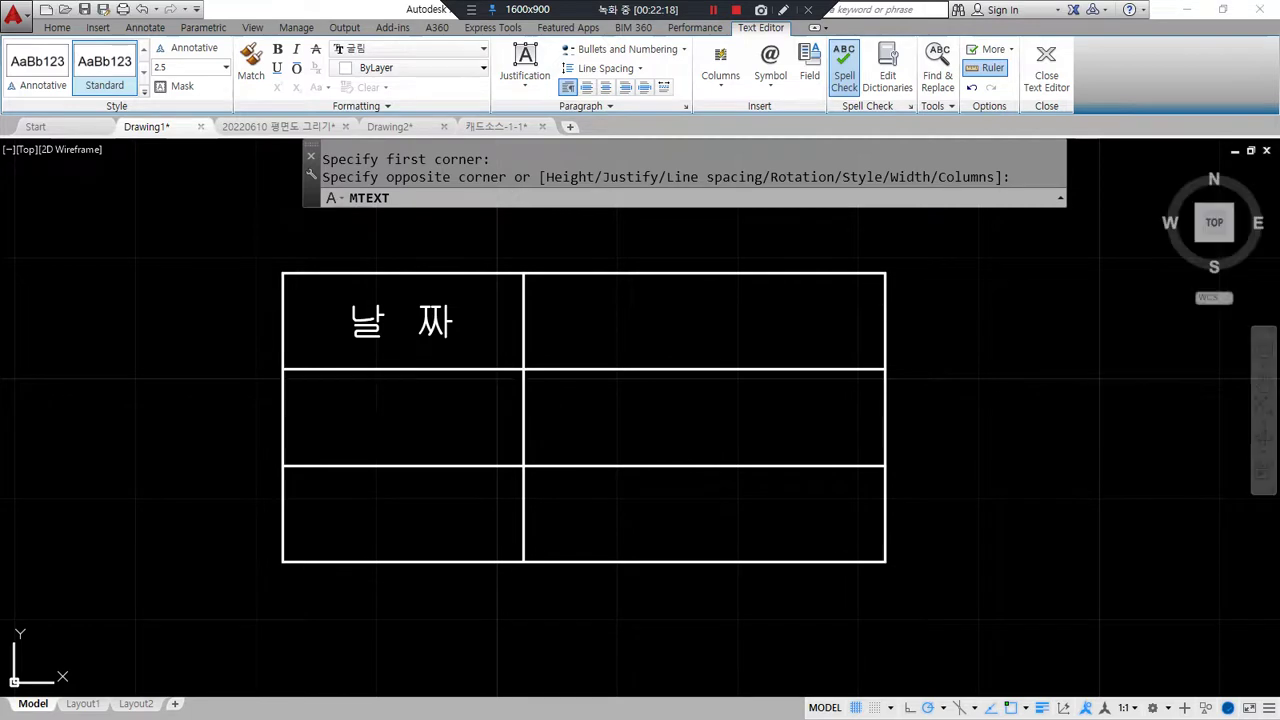
# Step: Add multiline text "설 계" spanning the third row's left cell with Middle Center justification
pyautogui.press('space')
pyautogui.click(284, 467)
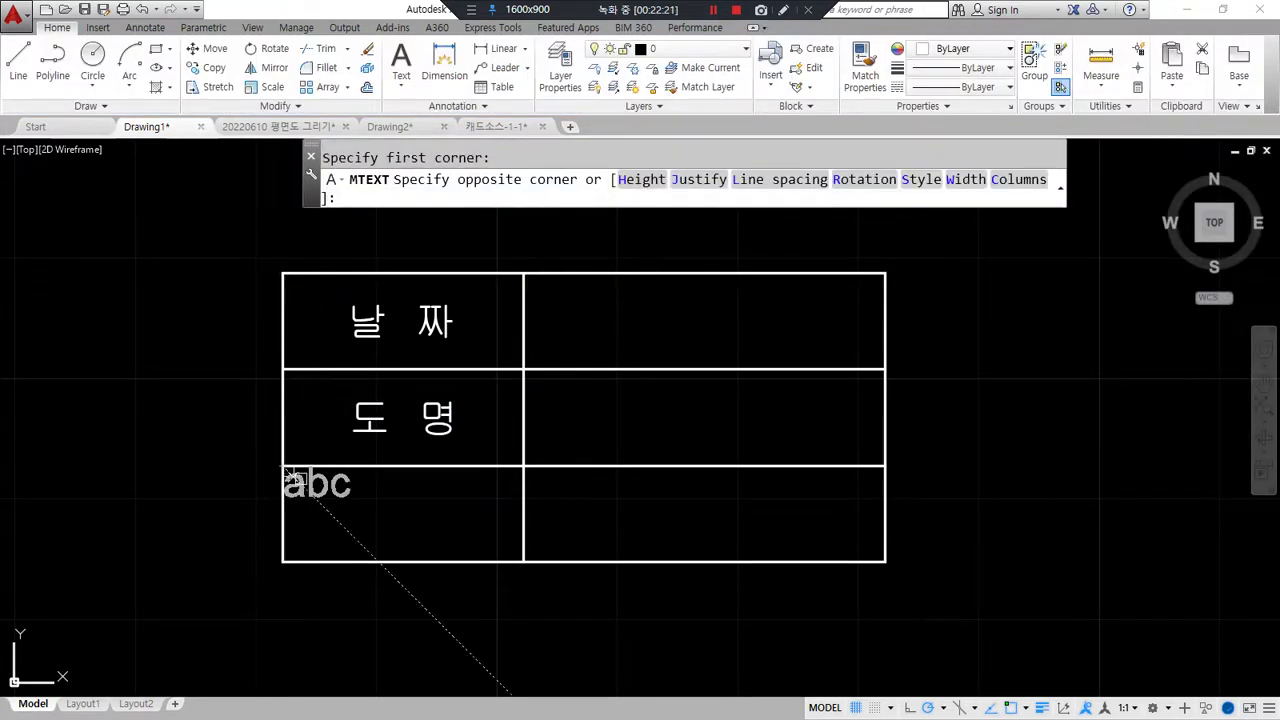
pyautogui.click(523, 559)
pyautogui.click(528, 92)
pyautogui.click(533, 189)
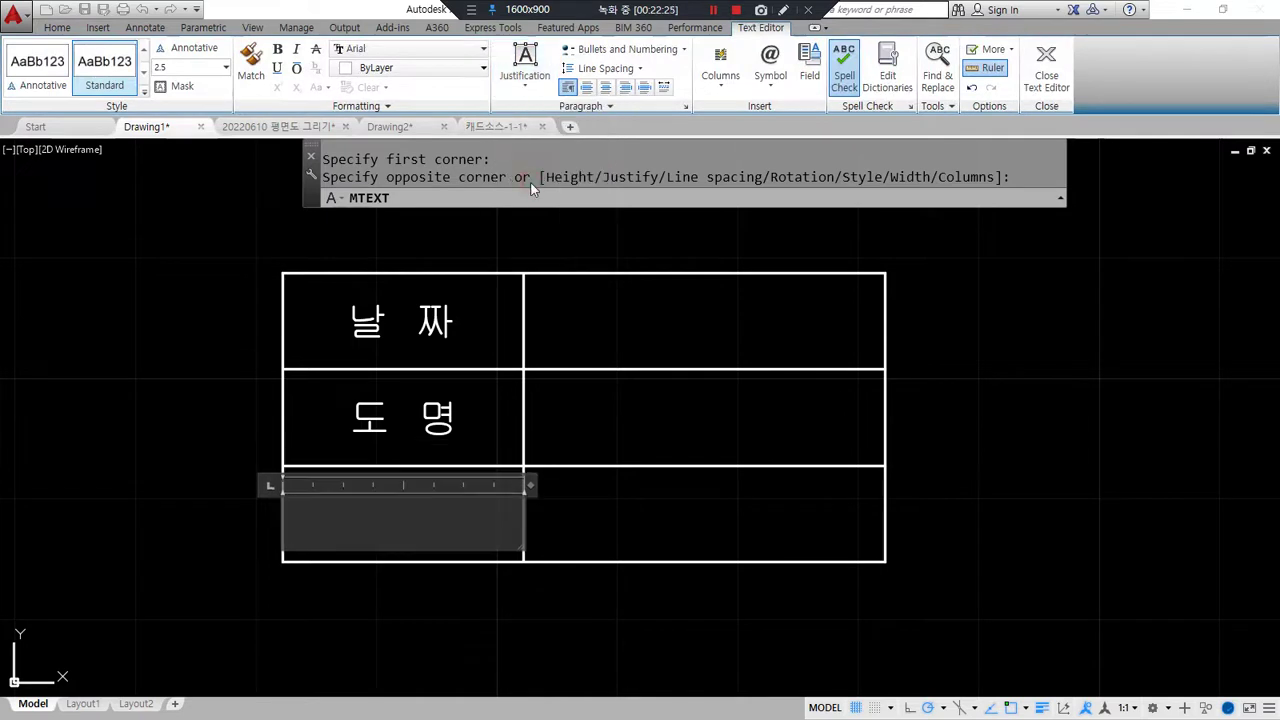
pyautogui.write('tjf')
pyautogui.press('BackSpace')
pyautogui.press('BackSpace')
pyautogui.press('BackSpace')
pyautogui.write('tjf r')
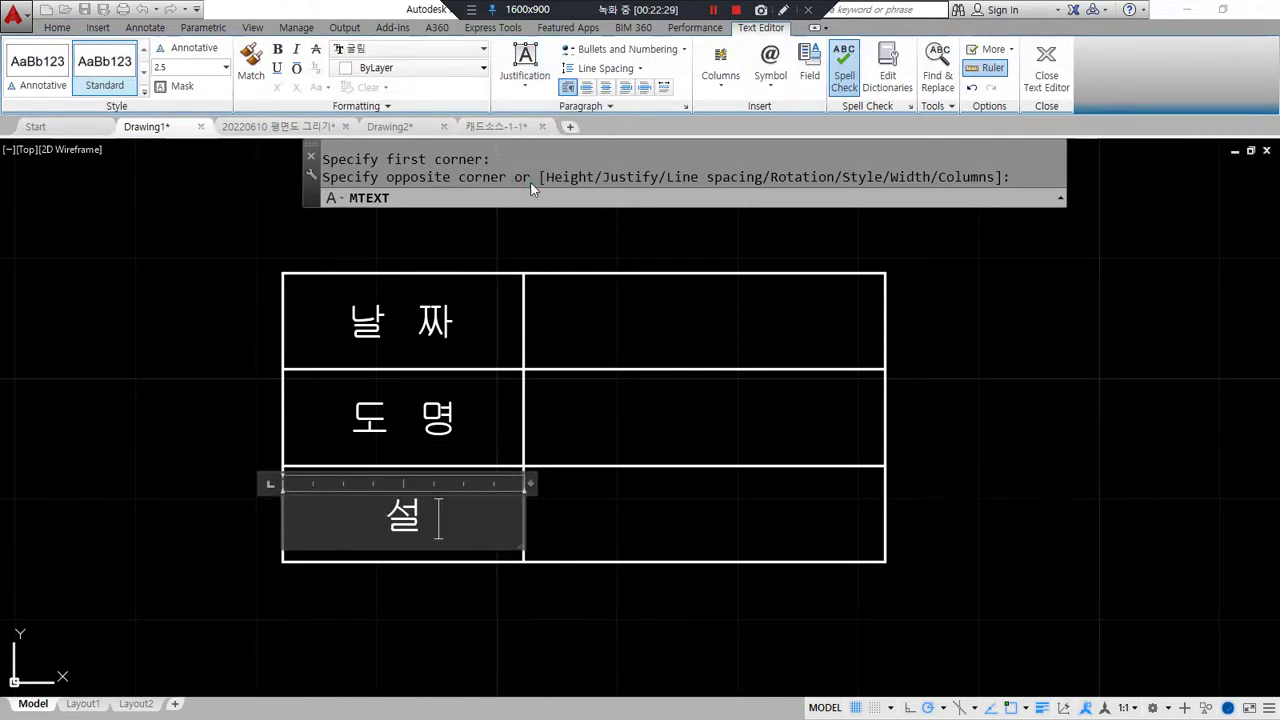
pyautogui.write('P')
pyautogui.hotkey('ctrl', 'Return')
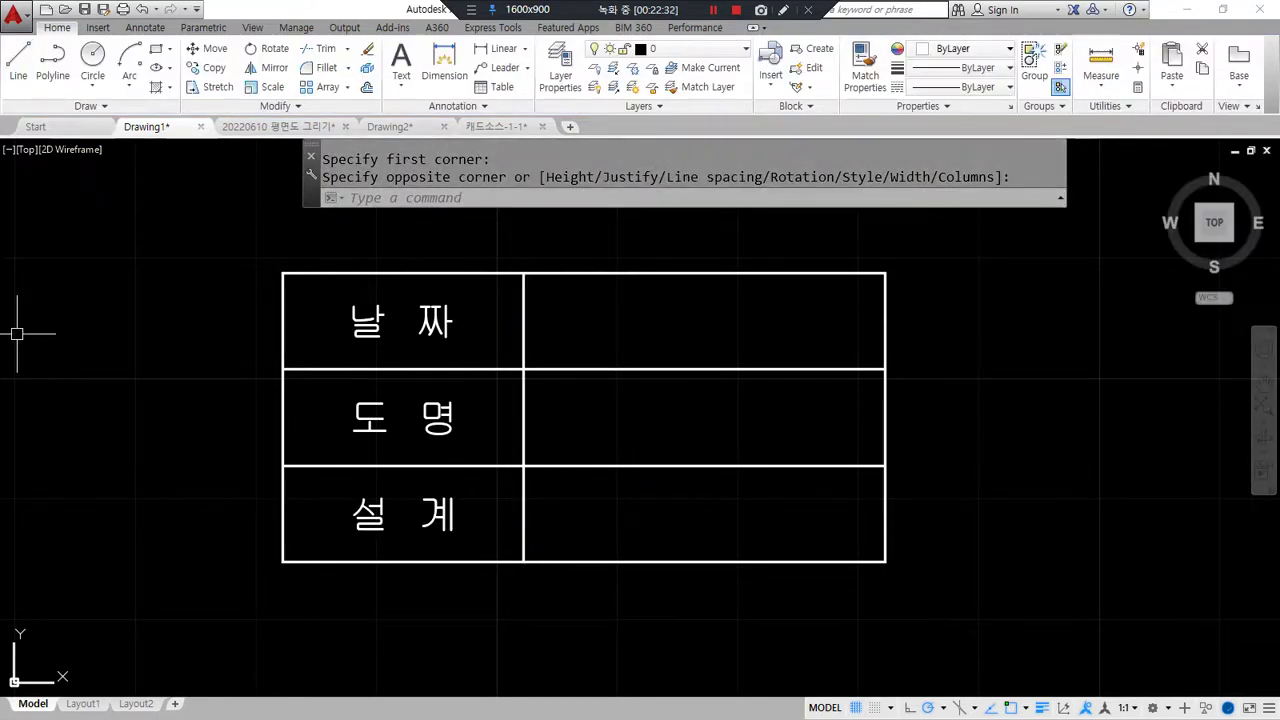
pyautogui.moveTo(702, 272)
pyautogui.mouseDown()
pyautogui.moveTo(636, 290)
pyautogui.moveTo(700, 300)
pyautogui.moveTo(686, 446)
pyautogui.moveTo(686, 404)
pyautogui.moveTo(766, 491)
pyautogui.moveTo(686, 452)
pyautogui.mouseUp()
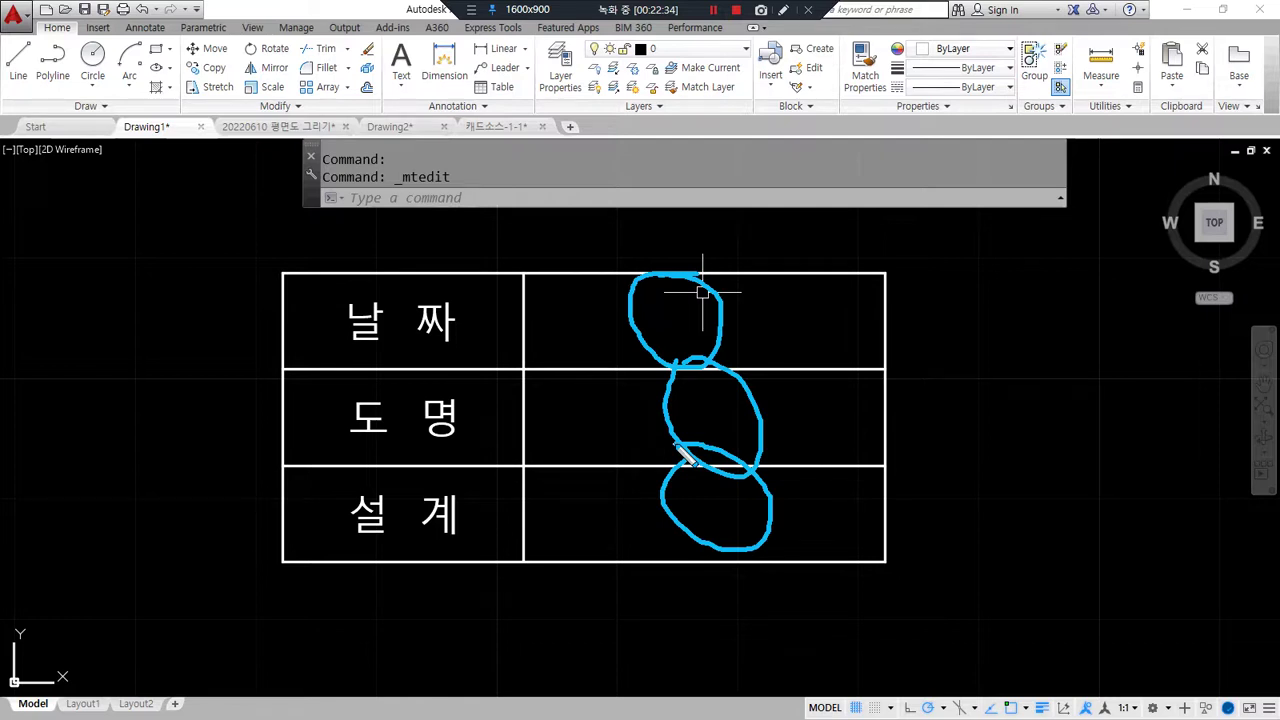
pyautogui.moveTo(560, 248); pyautogui.dragTo(548, 600)
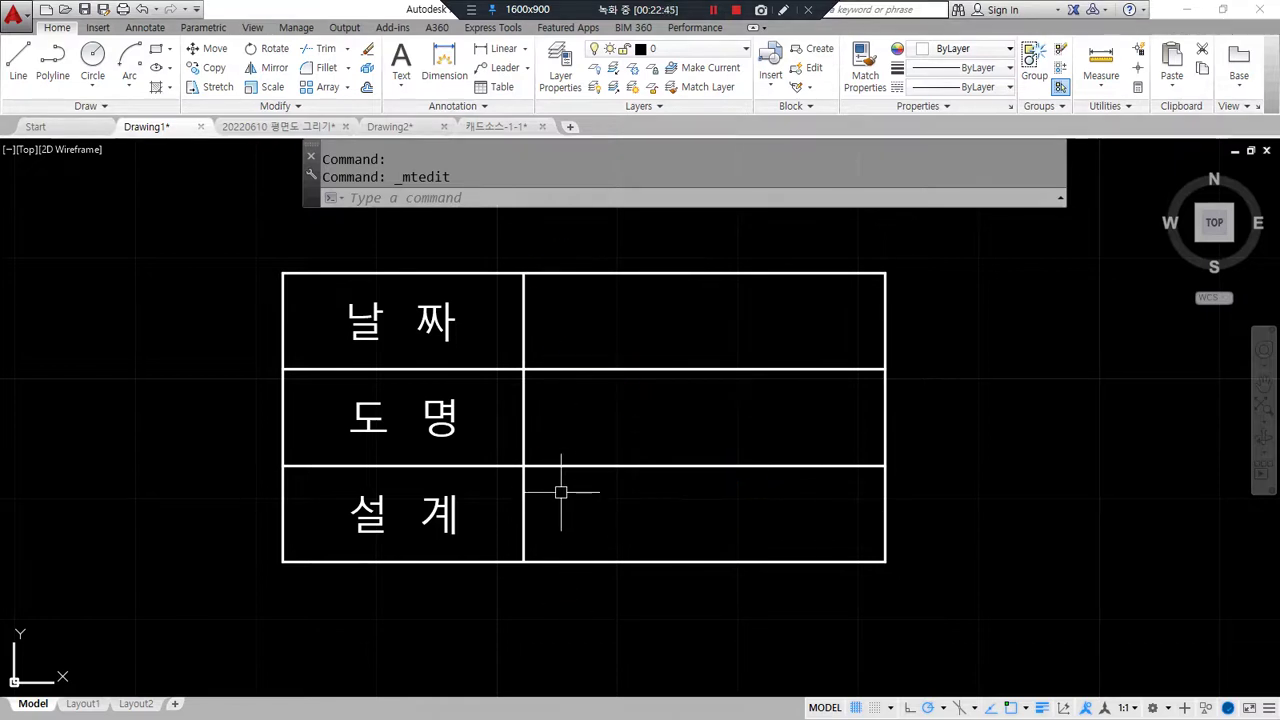
# Step: Offset the bottom line of each of the three rows 4 units upward to make mid-row guide lines
pyautogui.write('o')
pyautogui.press('Return')
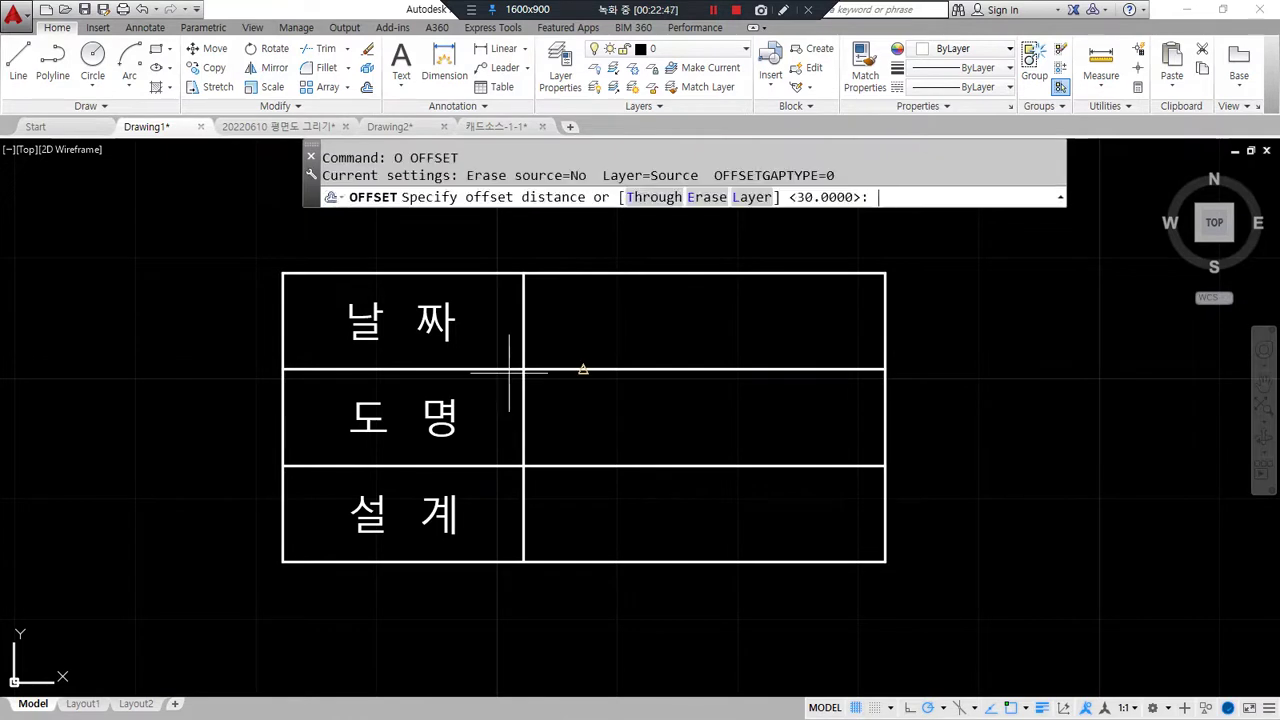
pyautogui.write('4')
pyautogui.press('Return')
pyautogui.click(609, 368)
pyautogui.click(632, 331)
pyautogui.click(624, 460)
pyautogui.click(634, 423)
pyautogui.click(636, 558)
pyautogui.click(640, 503)
pyautogui.press('Return')
# Step: Offset the table's middle vertical line a short distance to the right as a vertical guide
pyautogui.write('o')
pyautogui.press('Return')
pyautogui.write('3')
pyautogui.press('Return')
pyautogui.click(515, 483)
pyautogui.click(521, 483)
pyautogui.click(600, 485)
pyautogui.press('Return')
# Step: Trim the three mid-row guide lines on the left side of the vertical guide
pyautogui.write('tr')
pyautogui.press('Return')
pyautogui.click(545, 497)
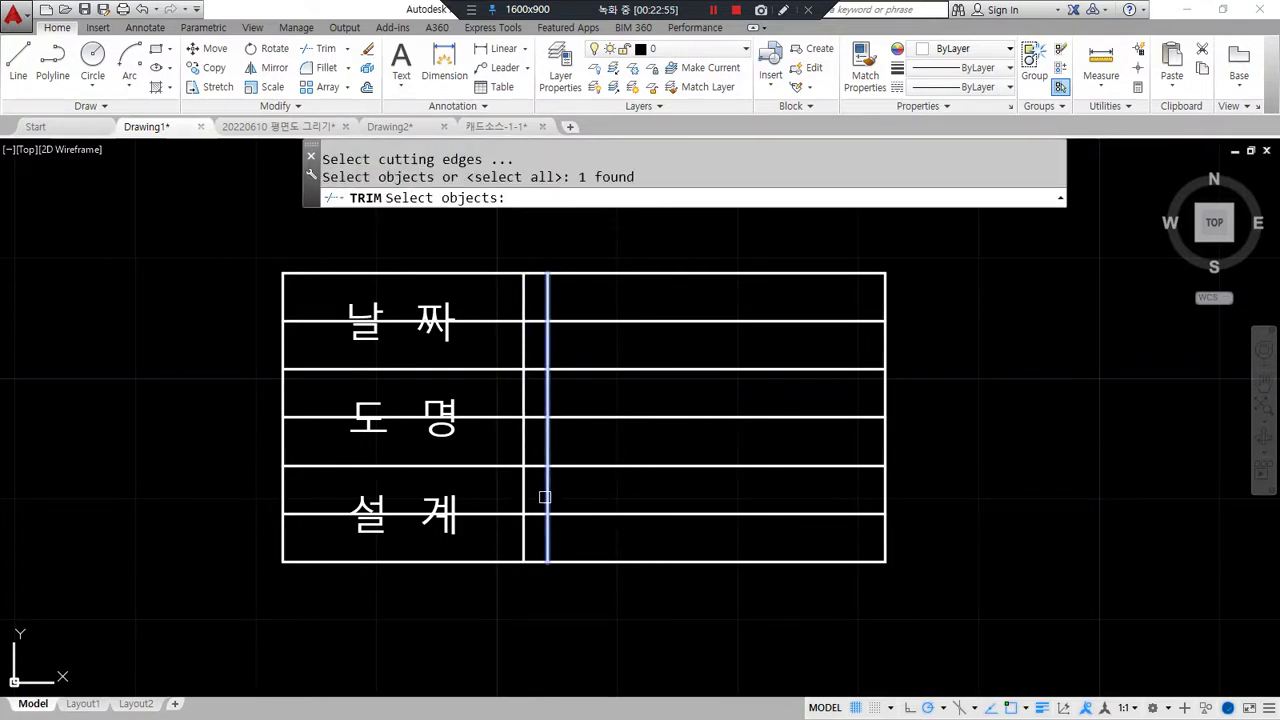
pyautogui.press('Return')
pyautogui.click(525, 507)
pyautogui.click(494, 513)
pyautogui.click(491, 418)
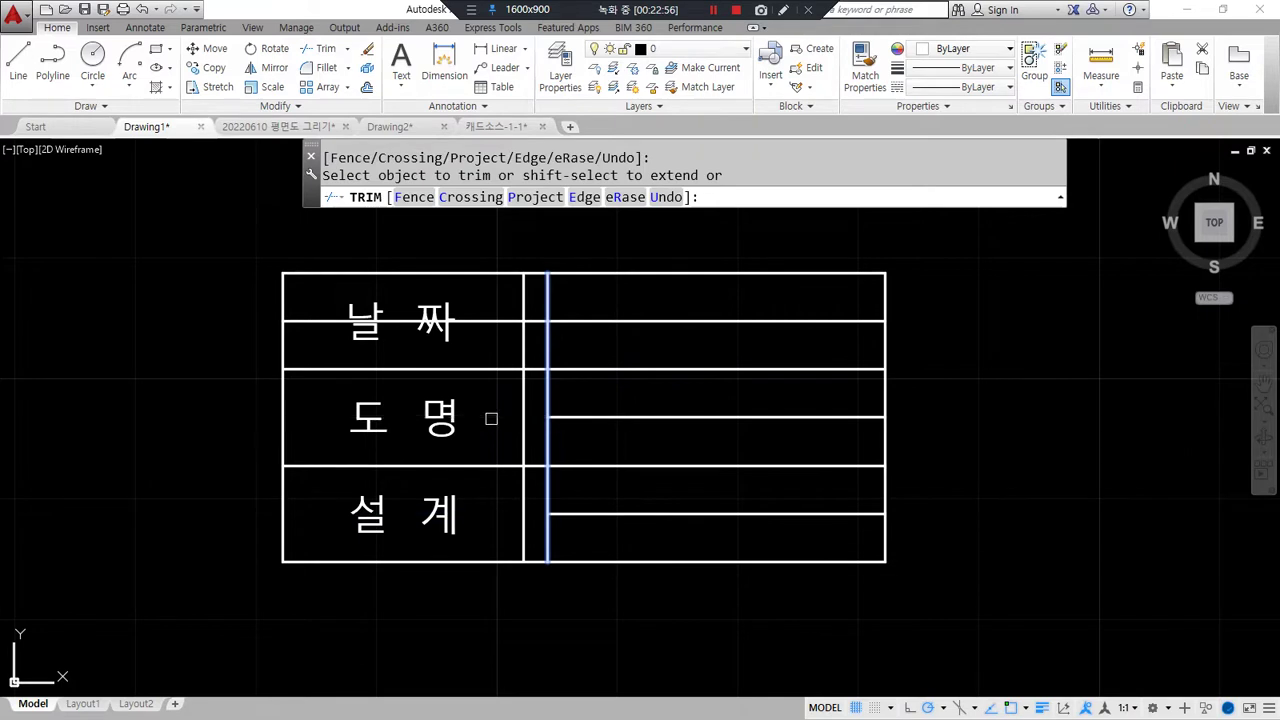
pyautogui.click(494, 321)
pyautogui.press('Return')
# Step: Erase the vertical guide line beside the table's middle divider
pyautogui.click(569, 341)
pyautogui.write('e')
pyautogui.press('Return')
pyautogui.press('Escape')
pyautogui.click(545, 346)
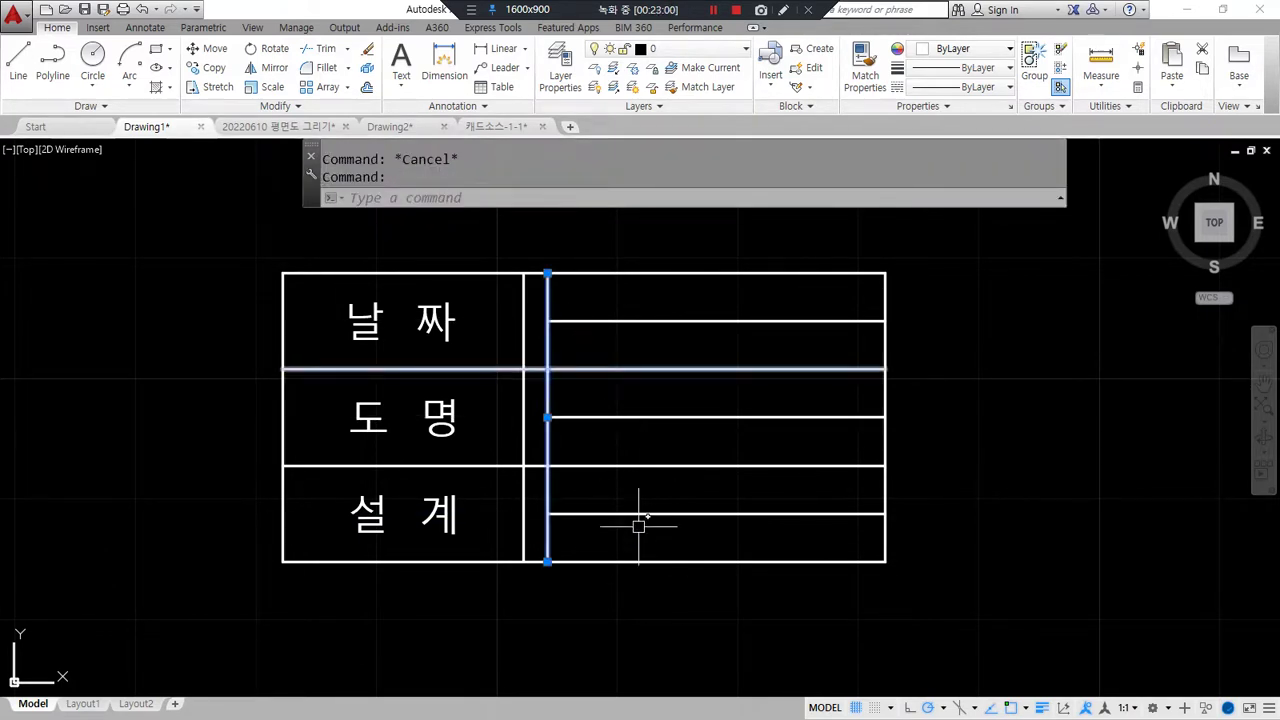
pyautogui.write('e')
pyautogui.press('Return')
pyautogui.moveTo(565, 305); pyautogui.dragTo(560, 310)
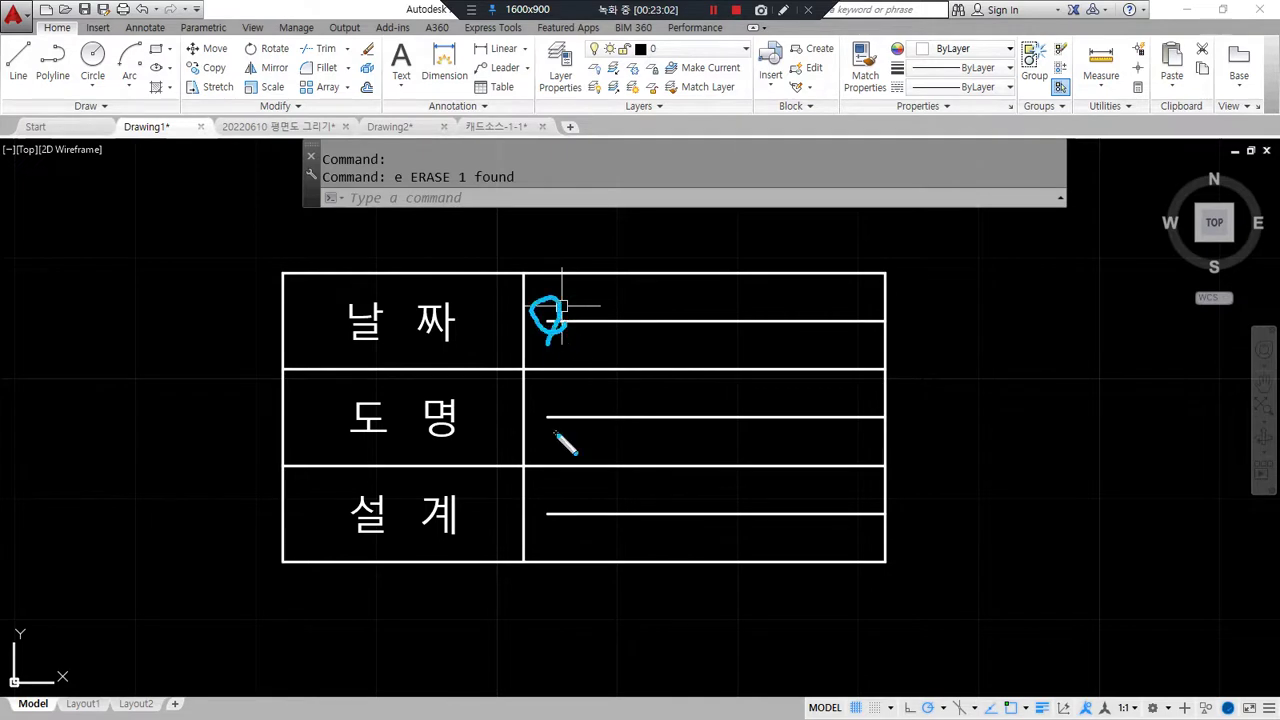
pyautogui.moveTo(569, 526); pyautogui.dragTo(574, 535)
pyautogui.press('Escape')
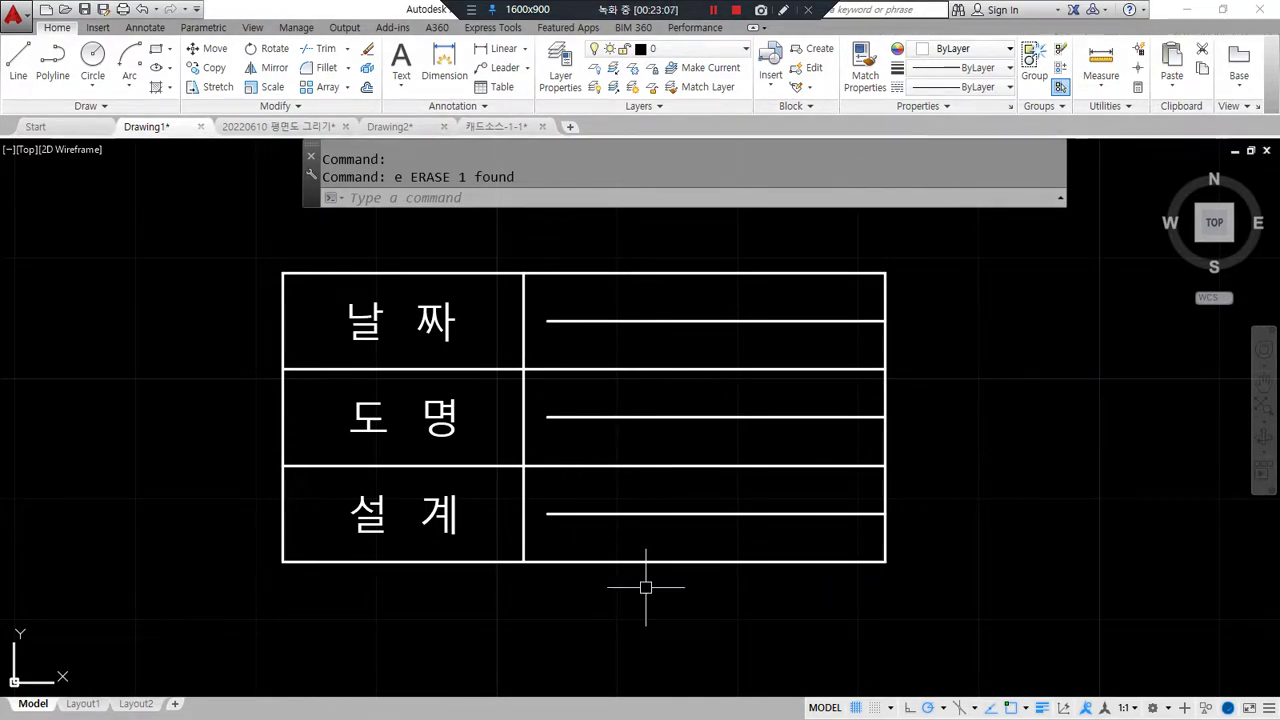
# Step: Start defining a new block attribute with the ATTDEF command
pyautogui.write('att')
pyautogui.press('Return')
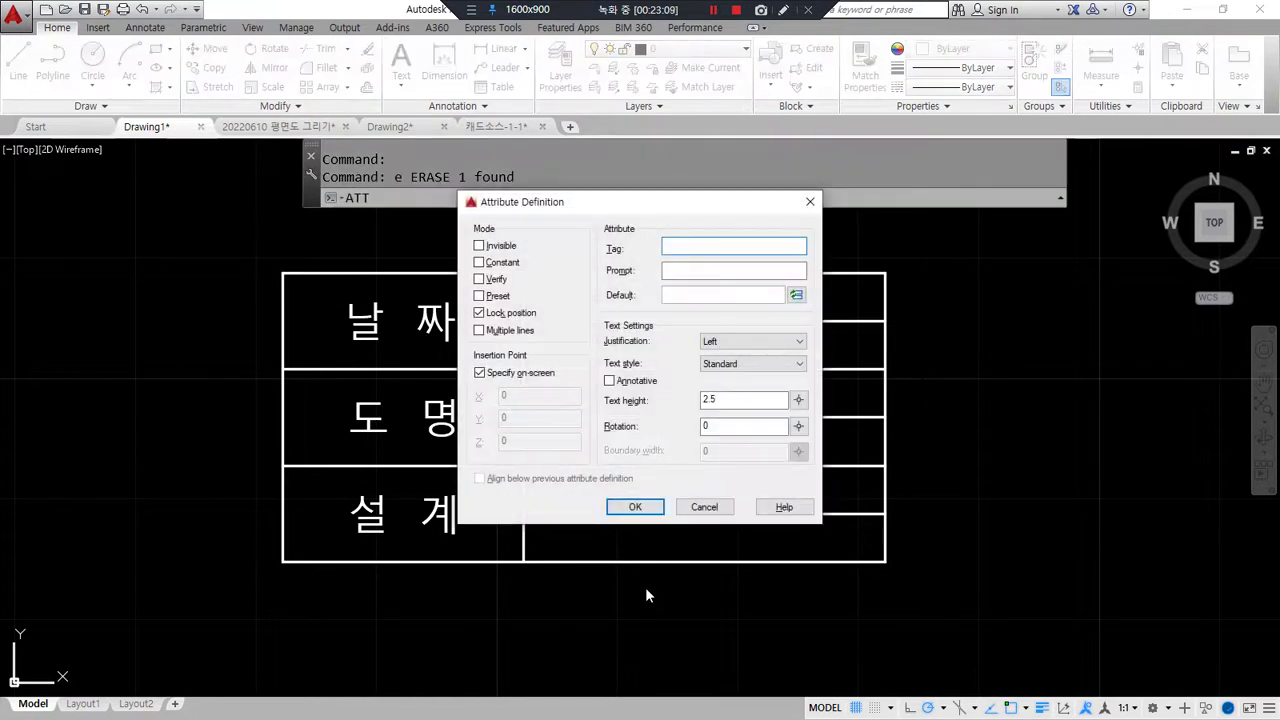
pyautogui.moveTo(572, 188); pyautogui.dragTo(574, 444)
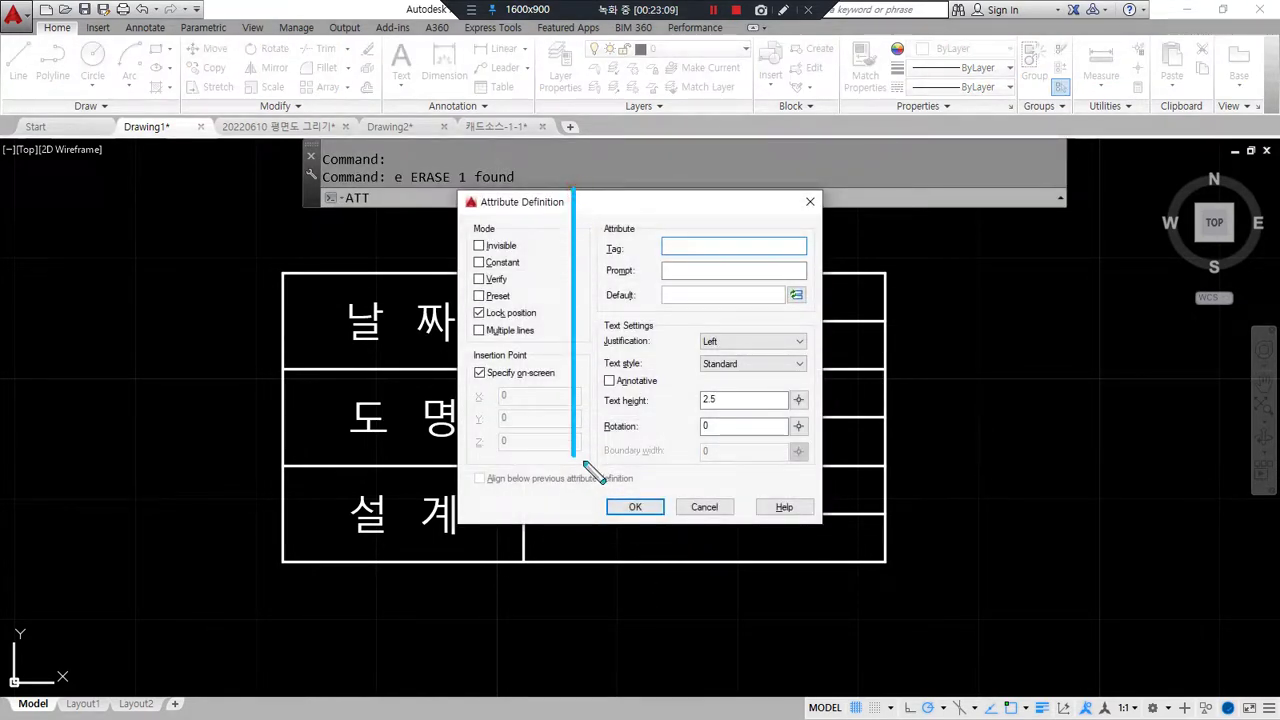
pyautogui.moveTo(521, 222); pyautogui.dragTo(455, 280)
pyautogui.moveTo(544, 246); pyautogui.dragTo(460, 300)
pyautogui.moveTo(544, 302); pyautogui.dragTo(462, 324)
pyautogui.moveTo(533, 332); pyautogui.dragTo(474, 386)
pyautogui.click(548, 364)
pyautogui.moveTo(743, 451)
pyautogui.mouseDown()
pyautogui.moveTo(662, 189)
pyautogui.moveTo(810, 443)
pyautogui.moveTo(724, 484)
pyautogui.mouseUp()
pyautogui.press('Delete')
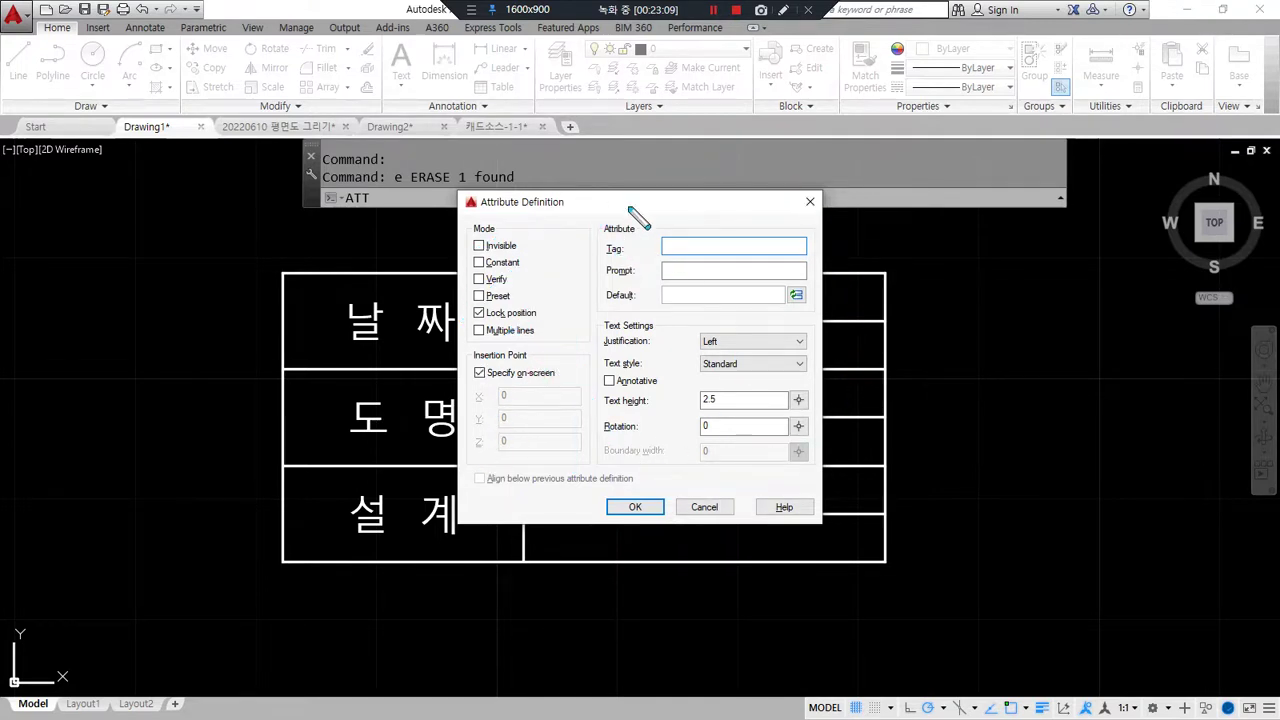
pyautogui.moveTo(658, 209); pyautogui.dragTo(240, 173)
pyautogui.moveTo(600, 360)
pyautogui.mouseDown()
pyautogui.moveTo(598, 296)
pyautogui.moveTo(556, 353)
pyautogui.mouseUp()
pyautogui.moveTo(730, 283); pyautogui.dragTo(680, 338)
pyautogui.moveTo(183, 245); pyautogui.dragTo(400, 247)
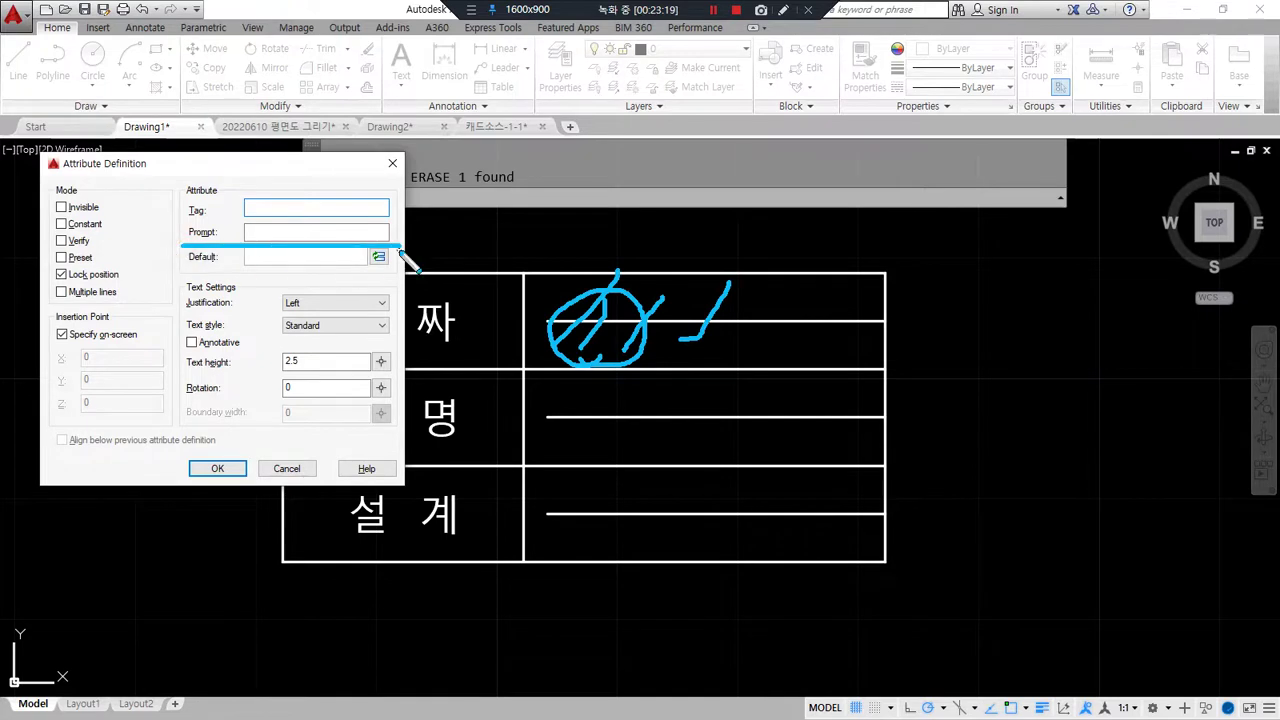
pyautogui.moveTo(672, 546)
pyautogui.mouseDown()
pyautogui.moveTo(645, 285)
pyautogui.moveTo(698, 519)
pyautogui.mouseUp()
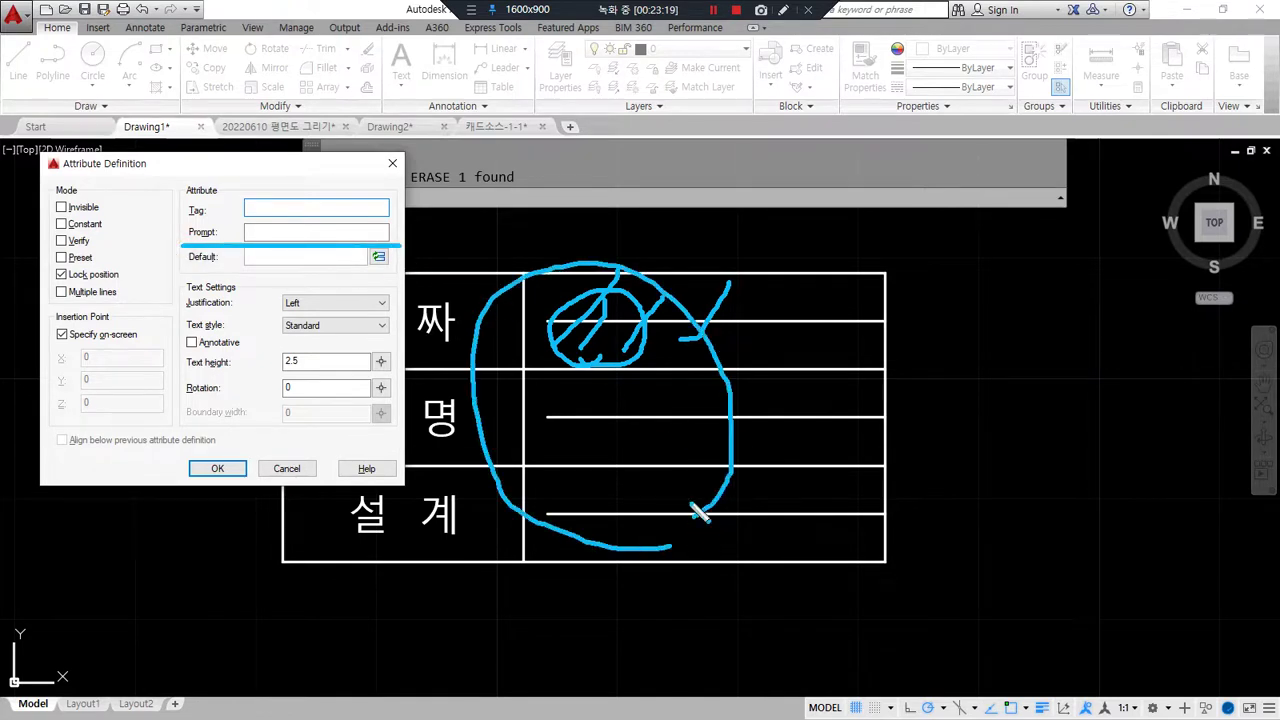
pyautogui.press('Escape')
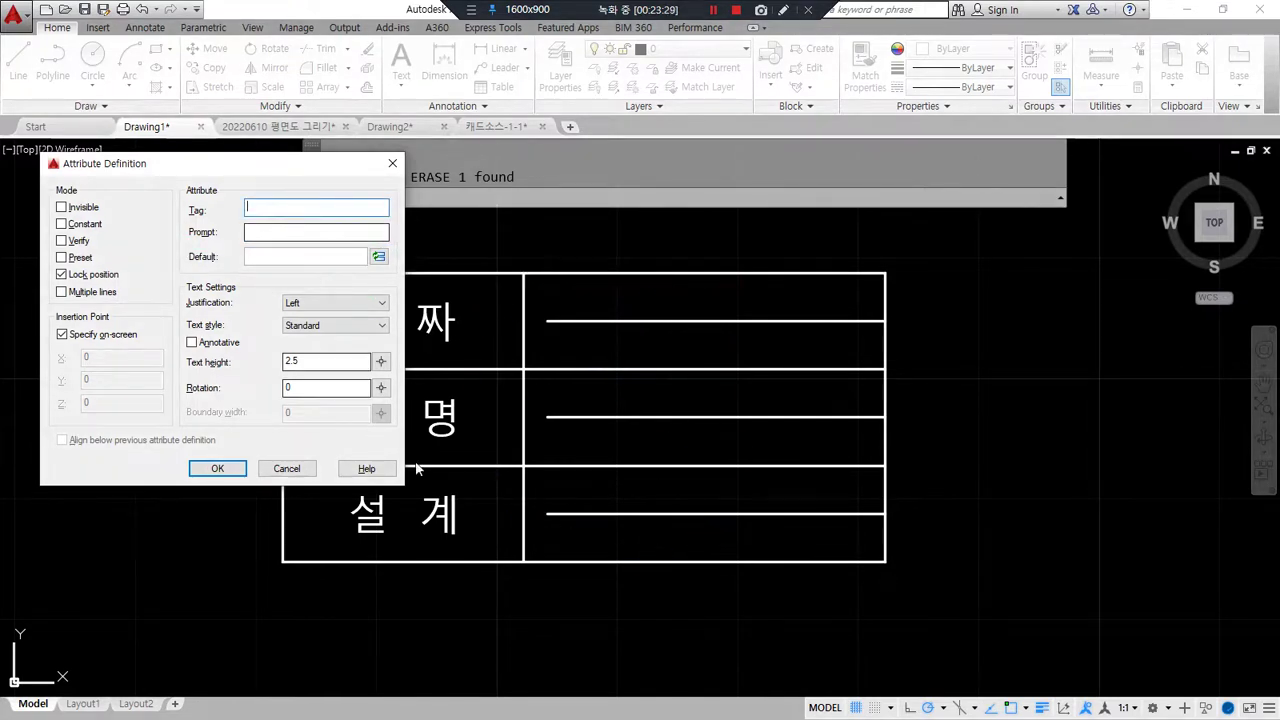
pyautogui.hotkey('ctrl', '2')
pyautogui.moveTo(592, 558); pyautogui.dragTo(583, 484)
# Step: Give the attribute the tag NAME and the prompt 설계
pyautogui.click(268, 204)
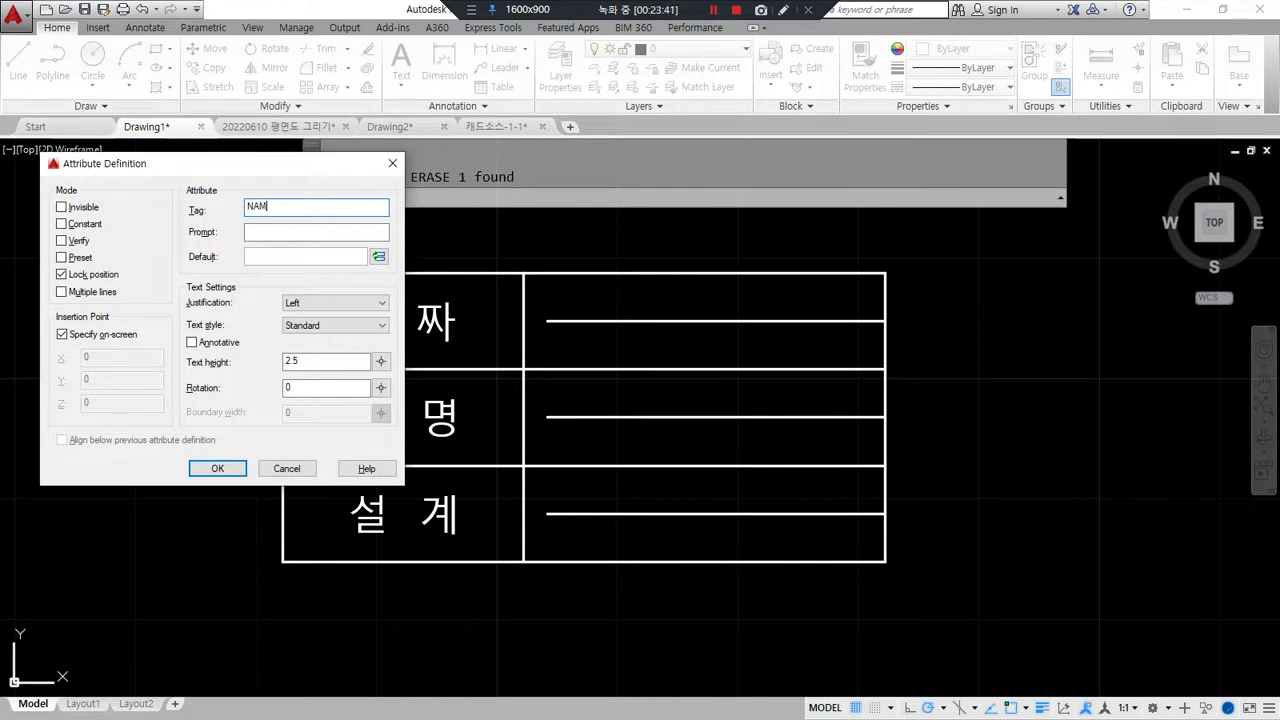
pyautogui.press('Tab')
pyautogui.write('ㅅ')
pyautogui.write('계')
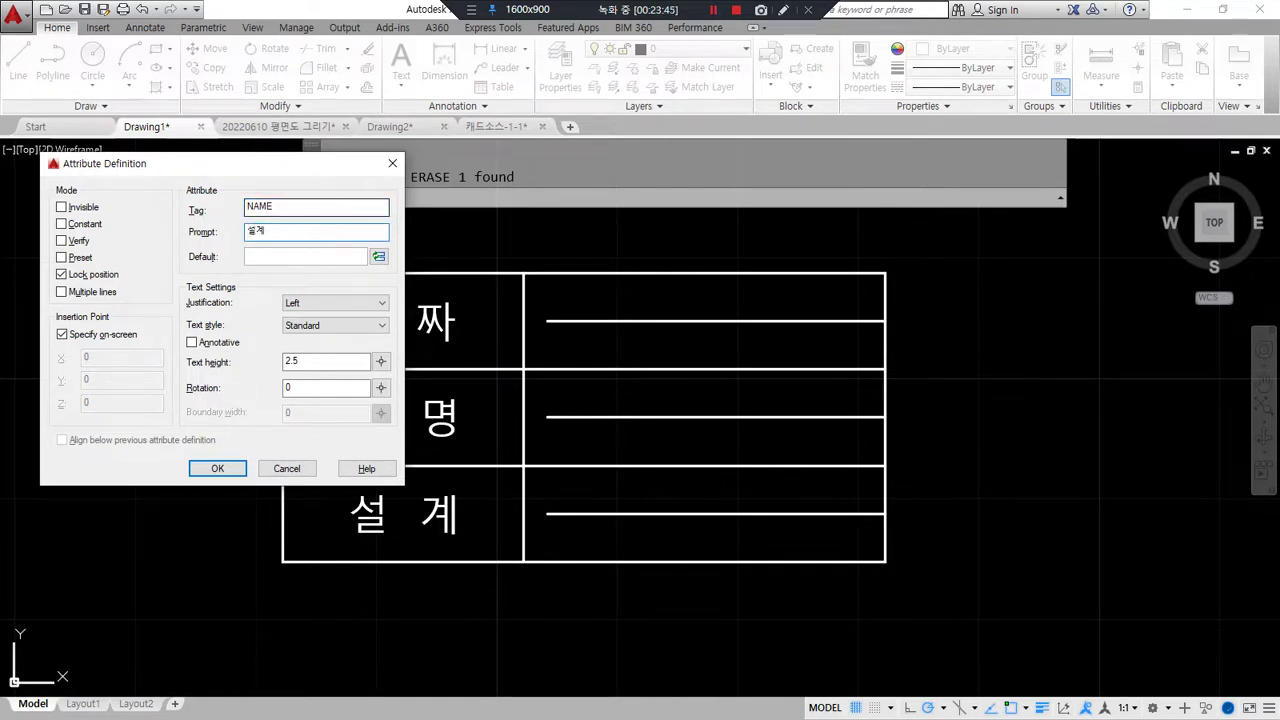
# Step: Set Middle left justification with the Standard text style, and place the NAME attribute at the left end of the third row's guide line
pyautogui.click(368, 308)
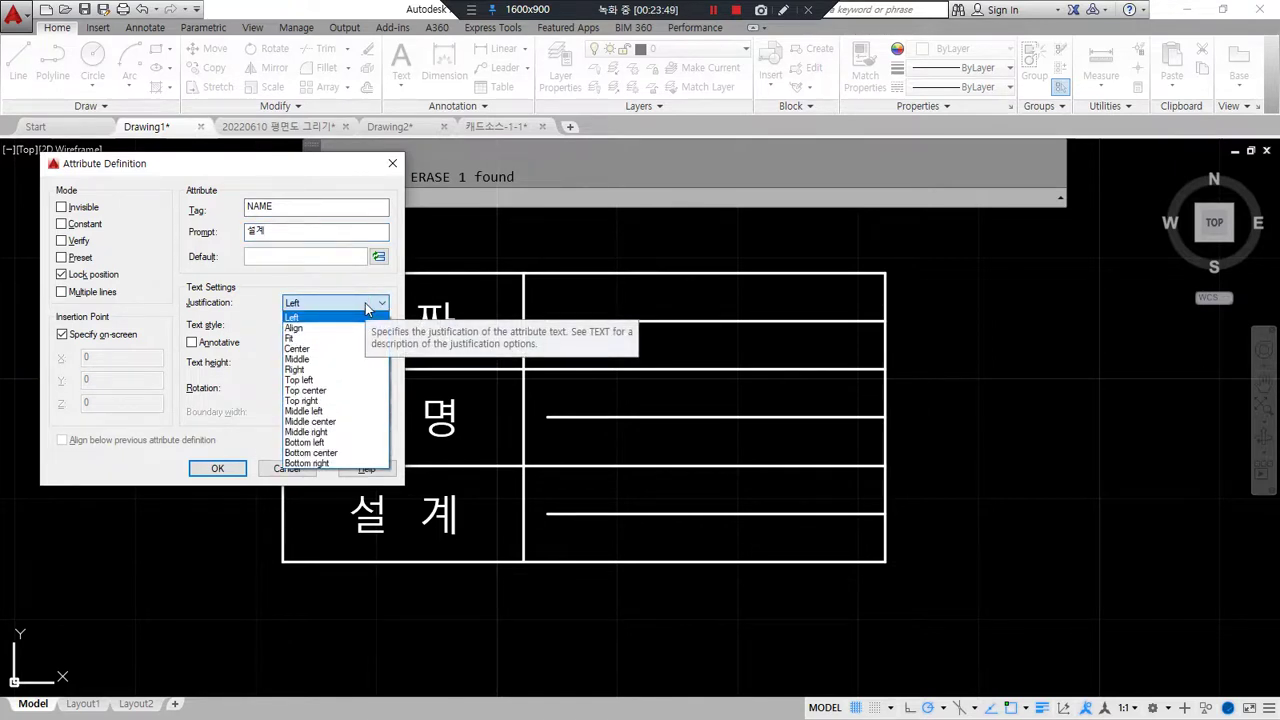
pyautogui.click(340, 411)
pyautogui.click(321, 331)
pyautogui.click(321, 340)
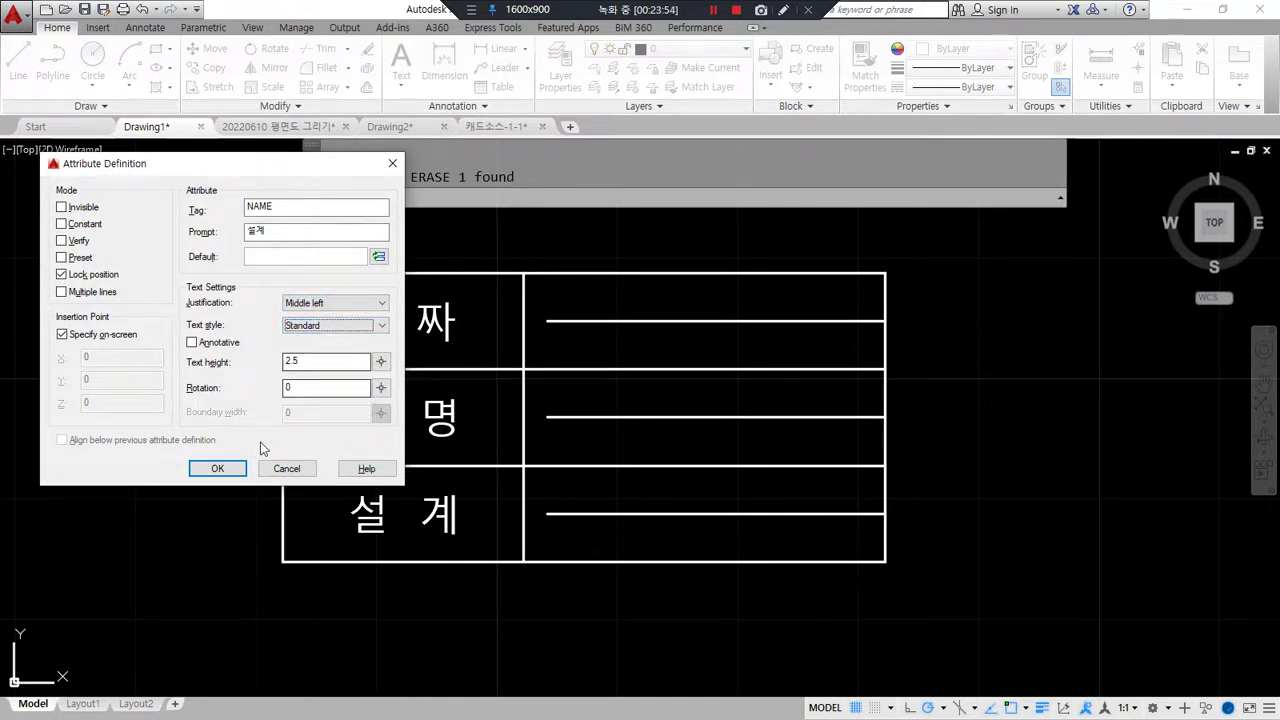
pyautogui.click(217, 468)
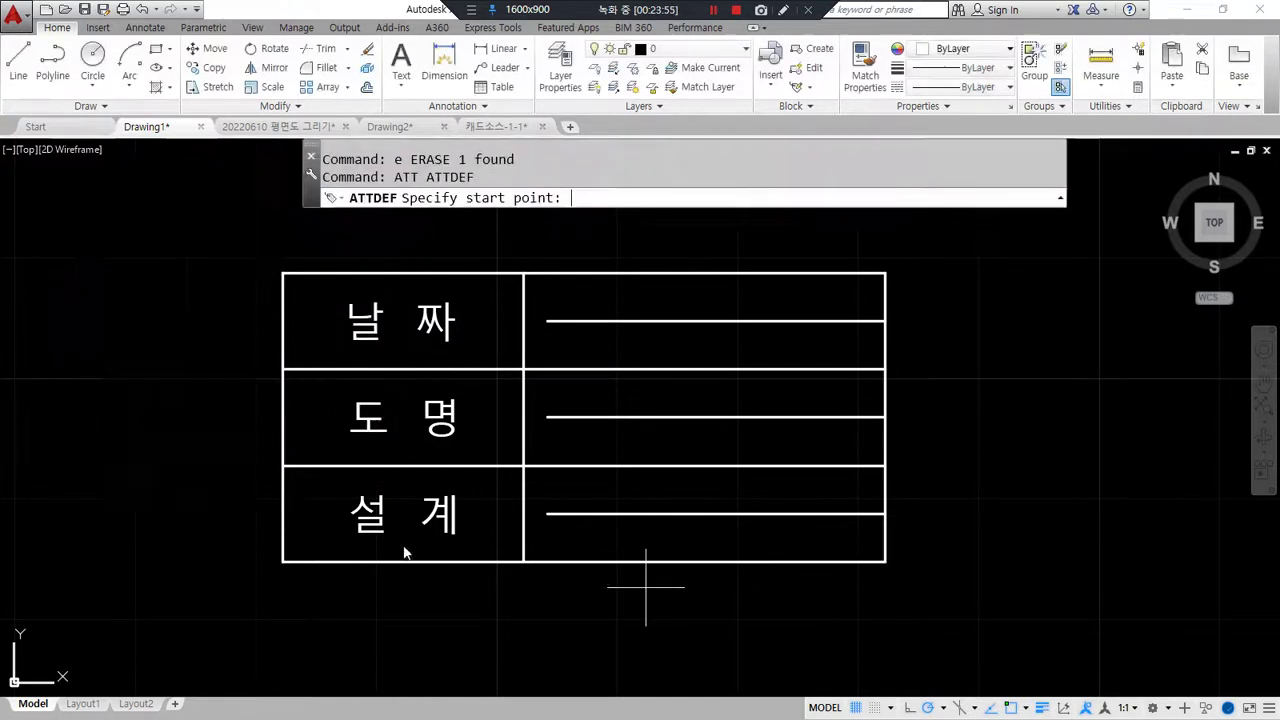
pyautogui.click(549, 514)
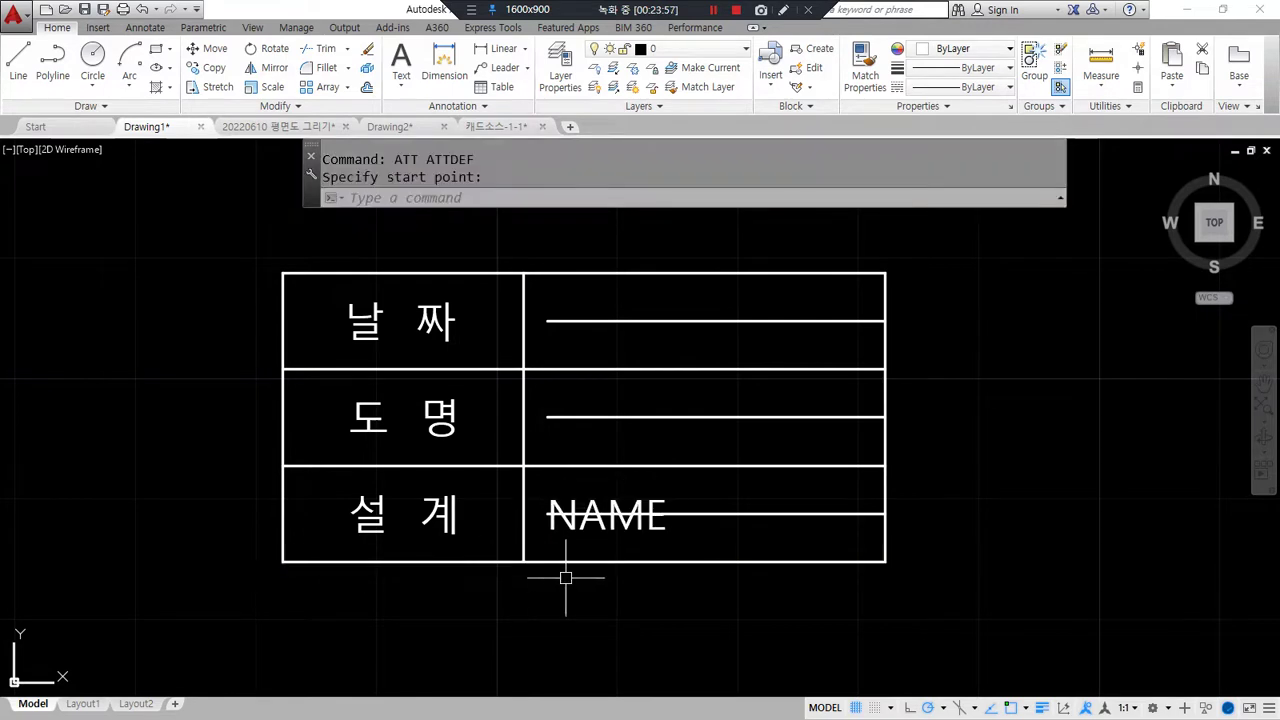
# Step: Erase the guide line running through the NAME attribute in the third row
pyautogui.click(722, 514)
pyautogui.write('e')
pyautogui.press('Return')
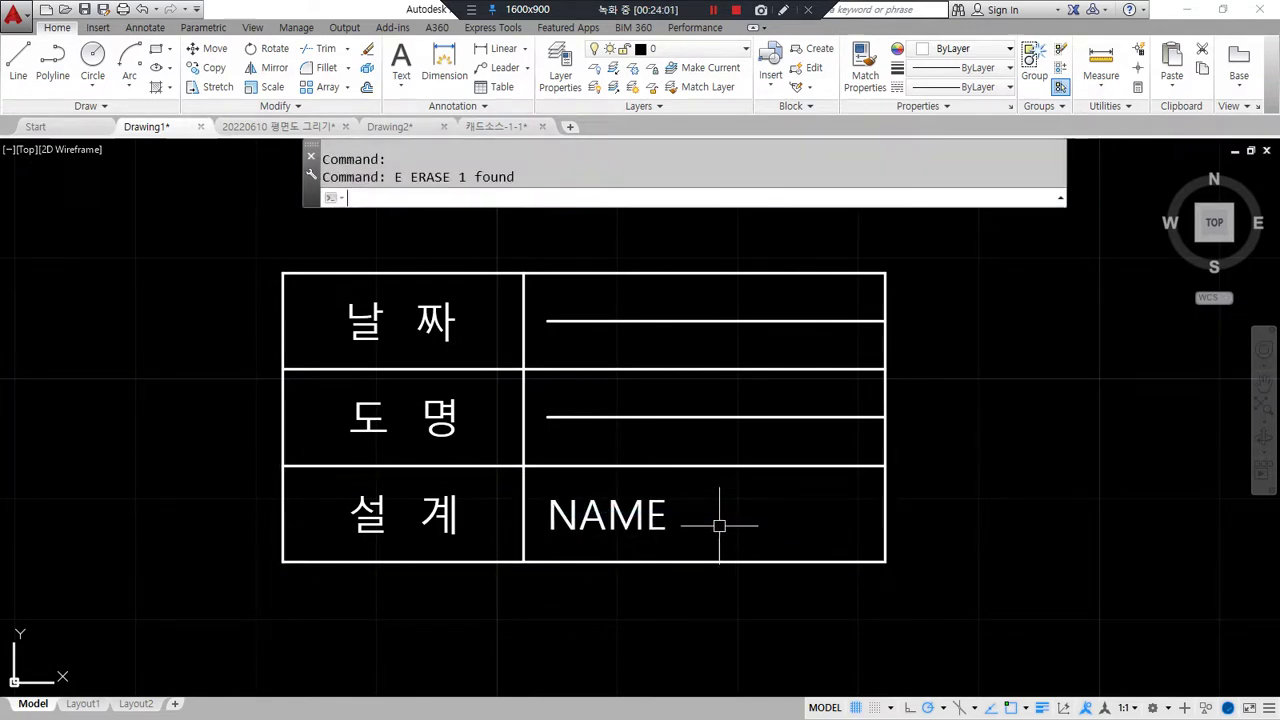
# Step: Start a second attribute definition with the tag DWG_NAME and the prompt 도명
pyautogui.write('att')
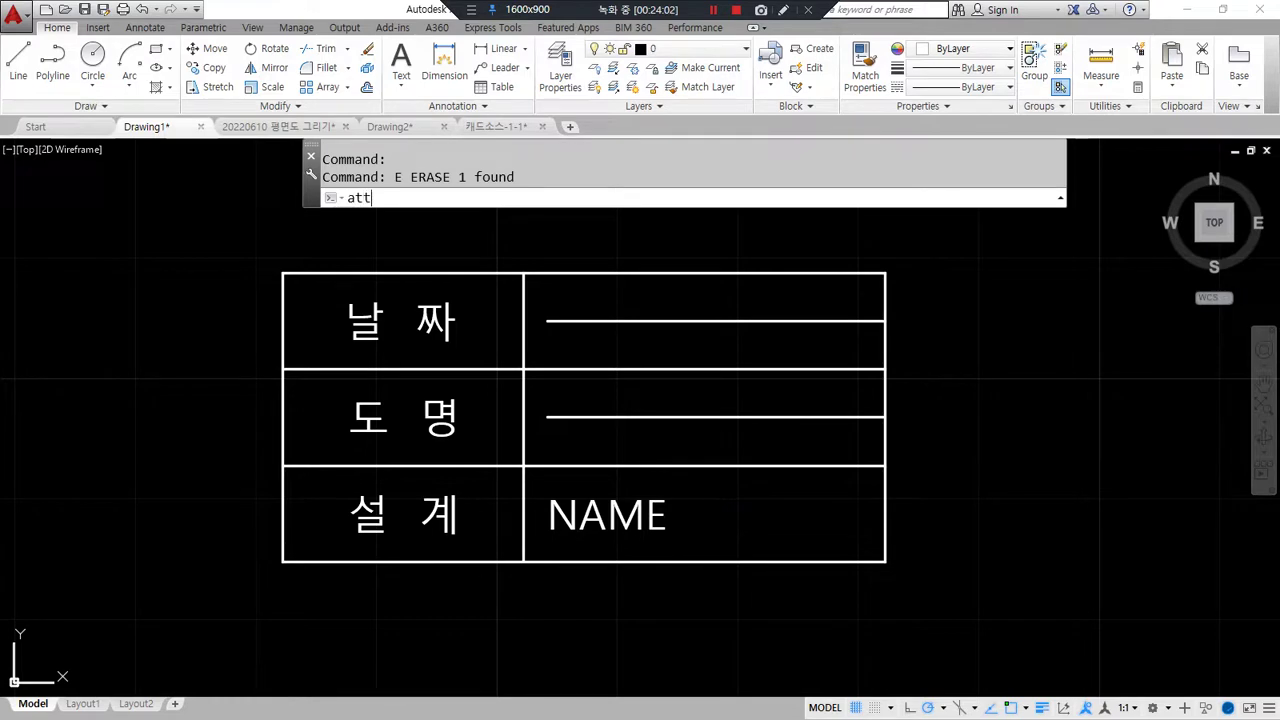
pyautogui.press('Return')
pyautogui.moveTo(603, 202); pyautogui.dragTo(255, 238)
pyautogui.write('DWG_NAM')
pyautogui.press('Tab')
pyautogui.write('드')
pyautogui.write('면')
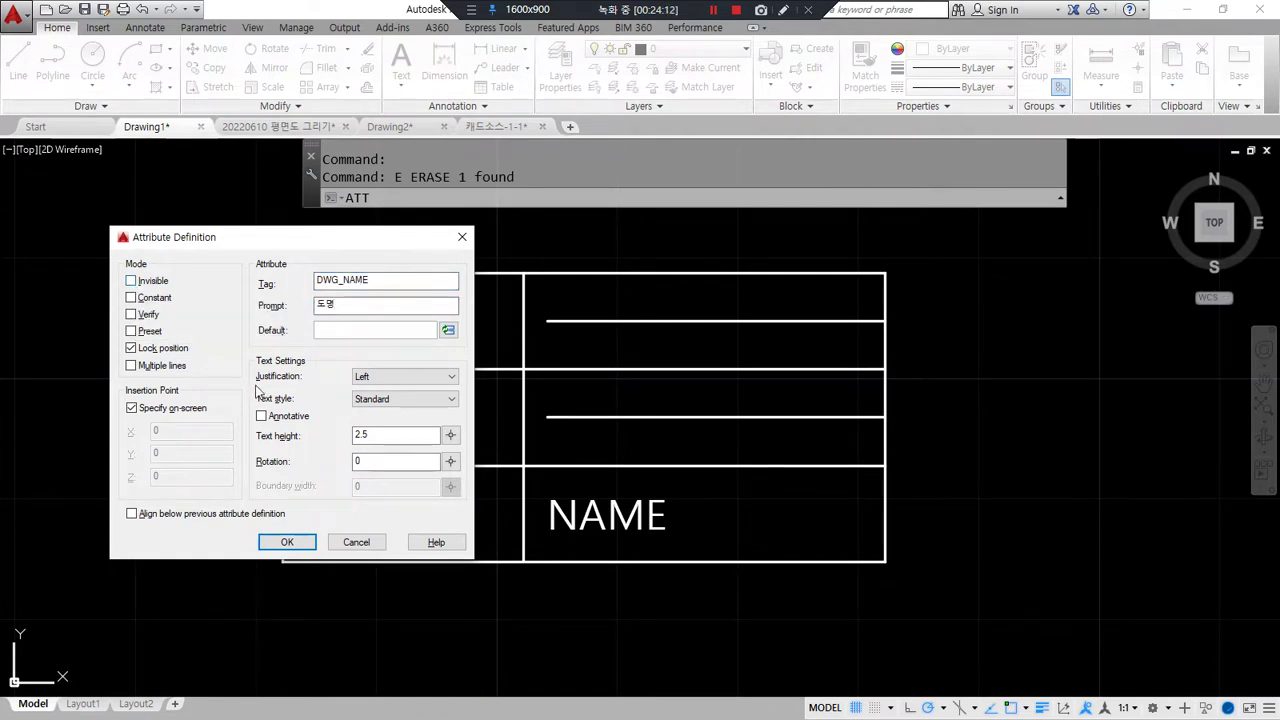
# Step: Set Middle left justification with the Standard text style, and place the DWG_NAME attribute at the left end of the second row's guide line
pyautogui.click(396, 376)
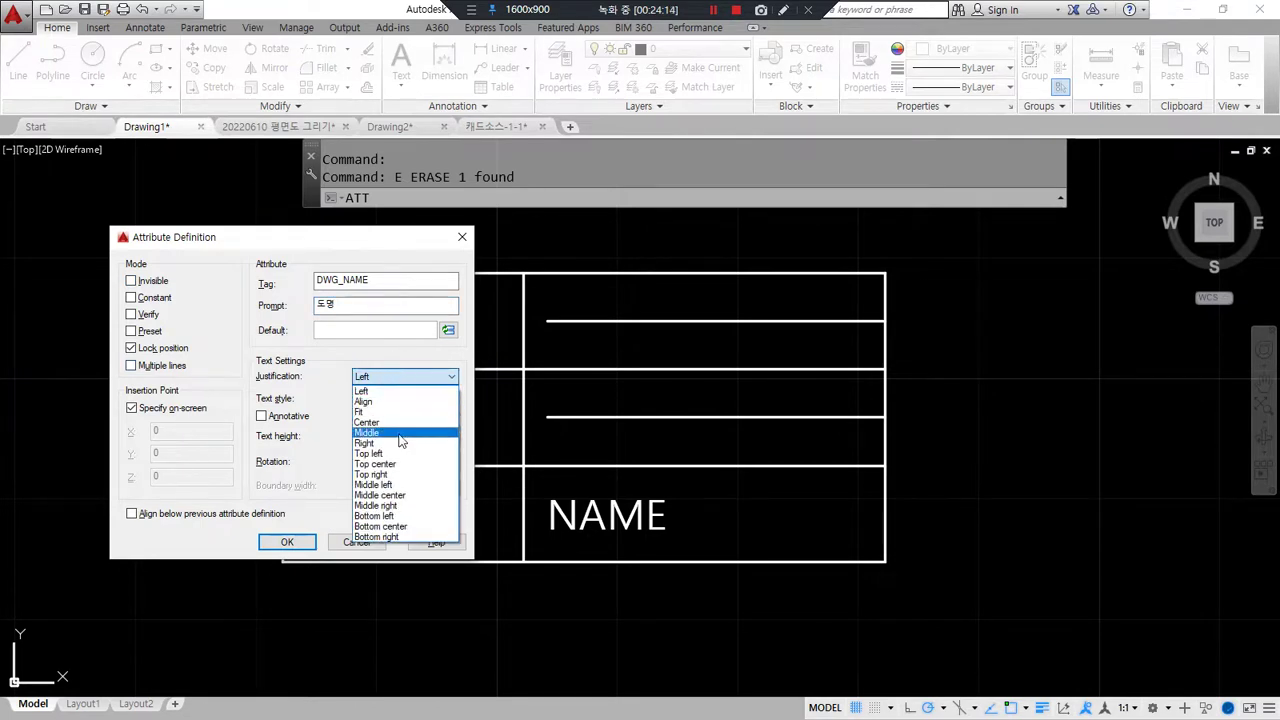
pyautogui.click(374, 484)
pyautogui.click(400, 400)
pyautogui.click(403, 411)
pyautogui.click(287, 542)
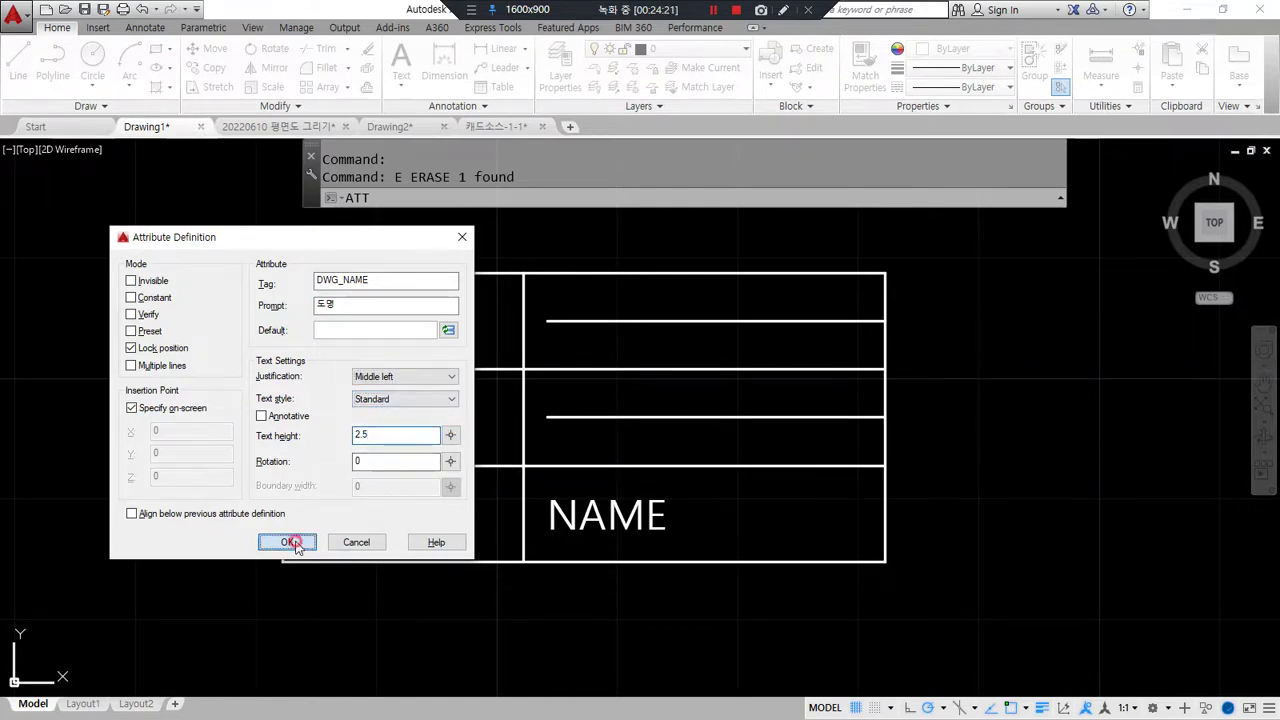
# Step: Erase the guide line running through the DWG_NAME attribute in the second row
pyautogui.click(805, 420)
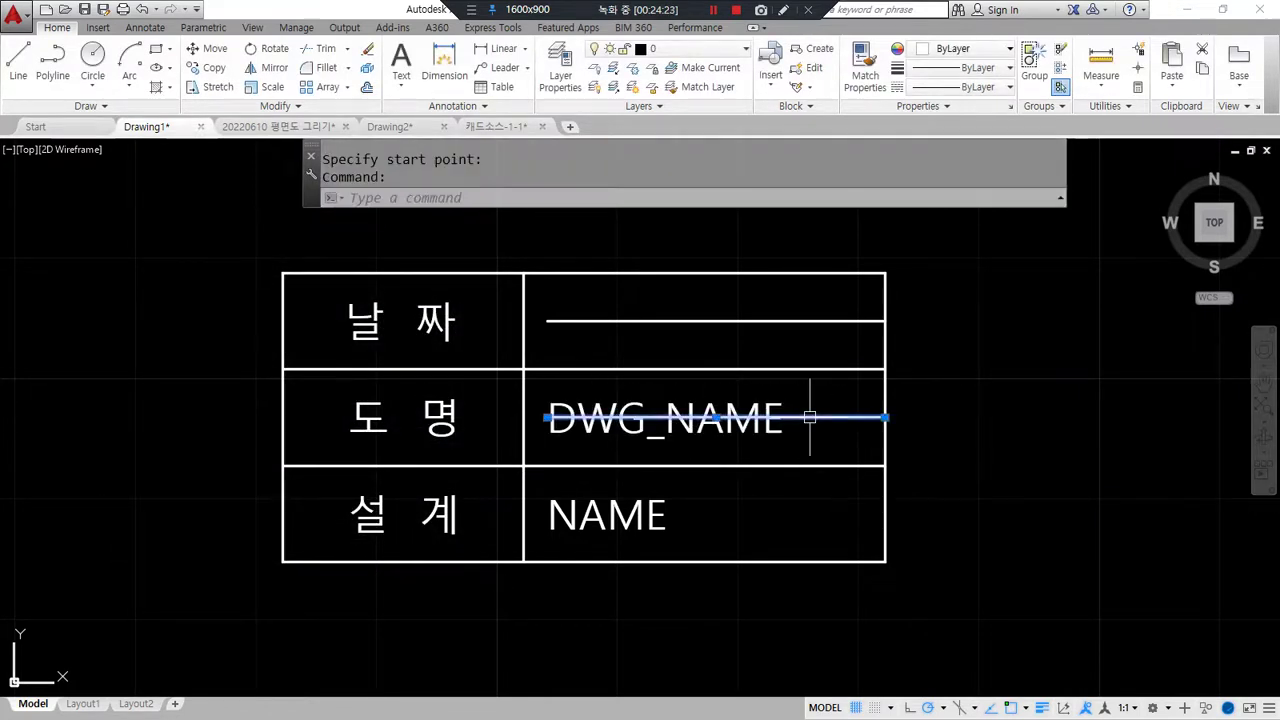
# Step: Start a third attribute definition with the tag DATE and the prompt 날짜
pyautogui.write('att')
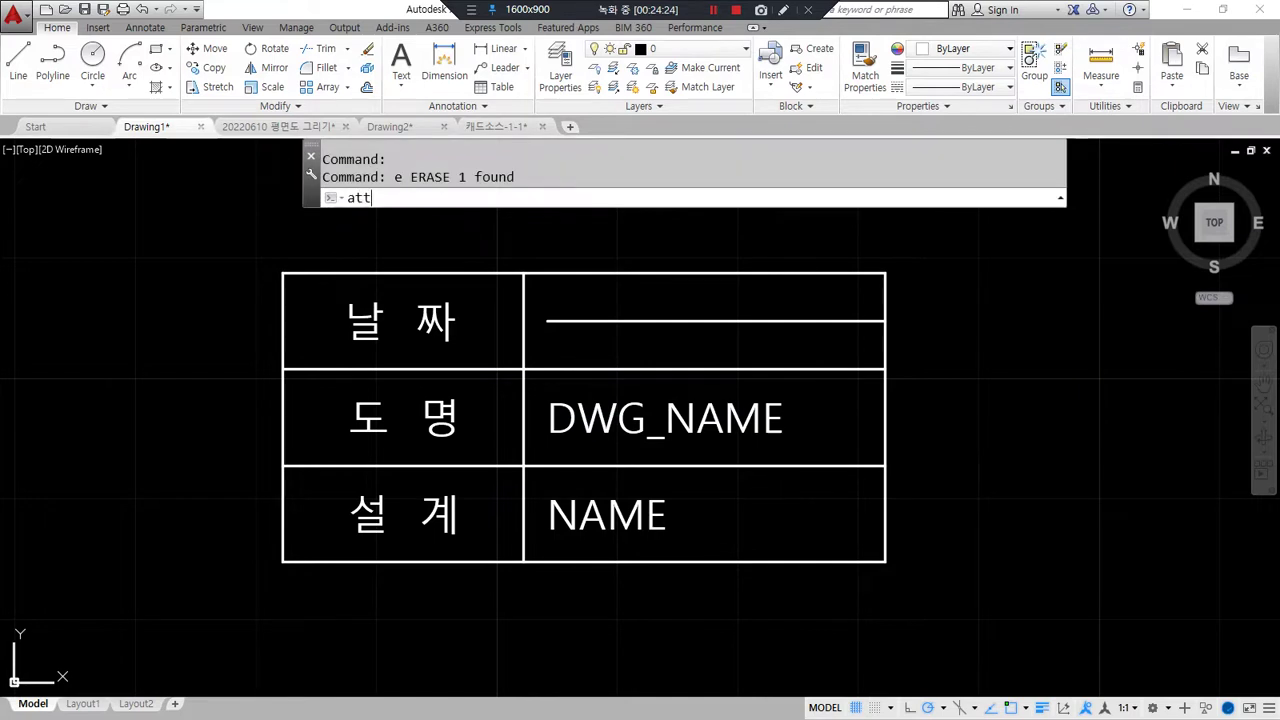
pyautogui.press('Return')
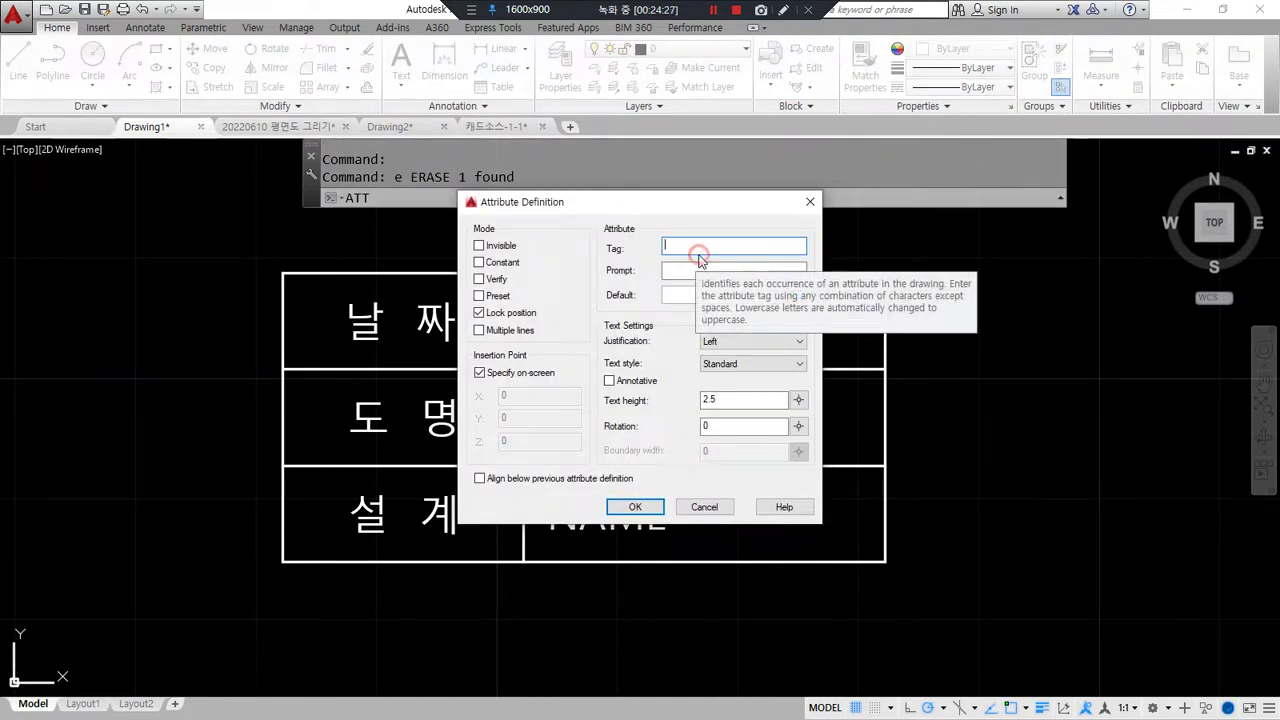
pyautogui.write('date')
pyautogui.press('Tab')
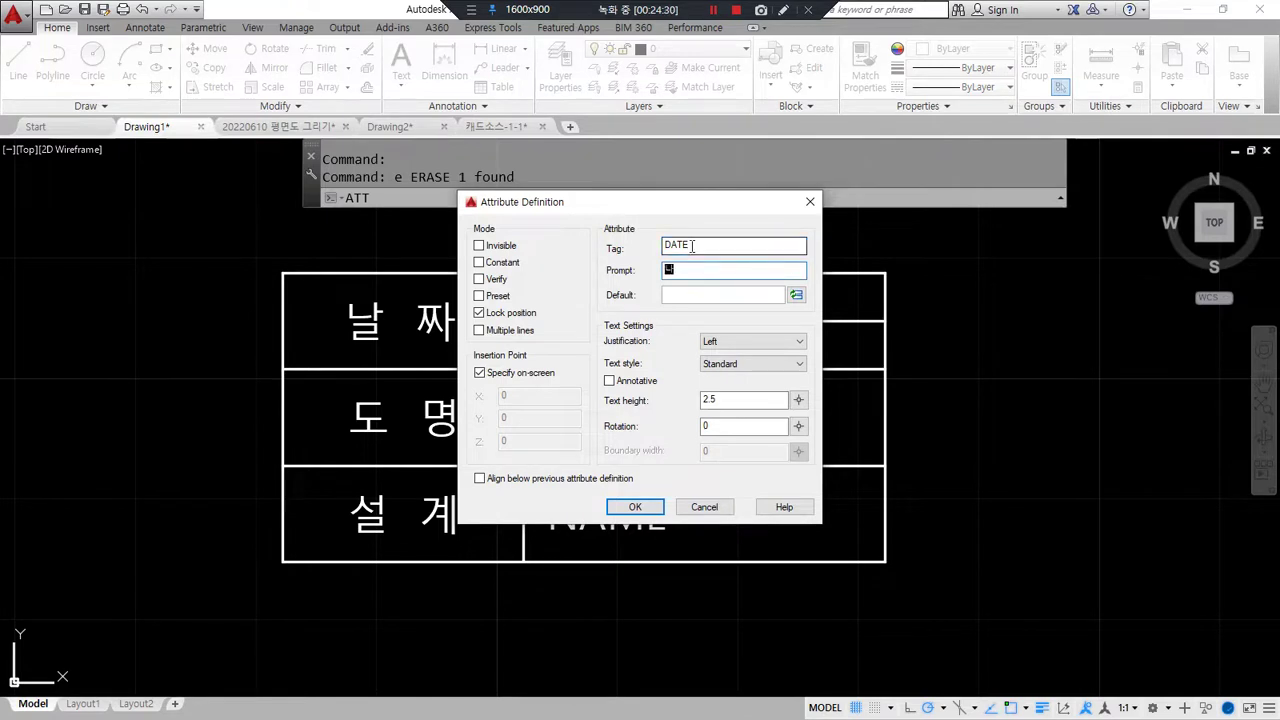
pyautogui.press('BackSpace')
pyautogui.press('BackSpace')
pyautogui.press('BackSpace')
pyautogui.write('ㅂWk')
pyautogui.press('BackSpace')
pyautogui.press('BackSpace')
pyautogui.press('BackSpace')
pyautogui.write('날짜')
# Step: Set Middle left justification and place the DATE attribute at the left end of the first row's guide line
pyautogui.click(750, 341)
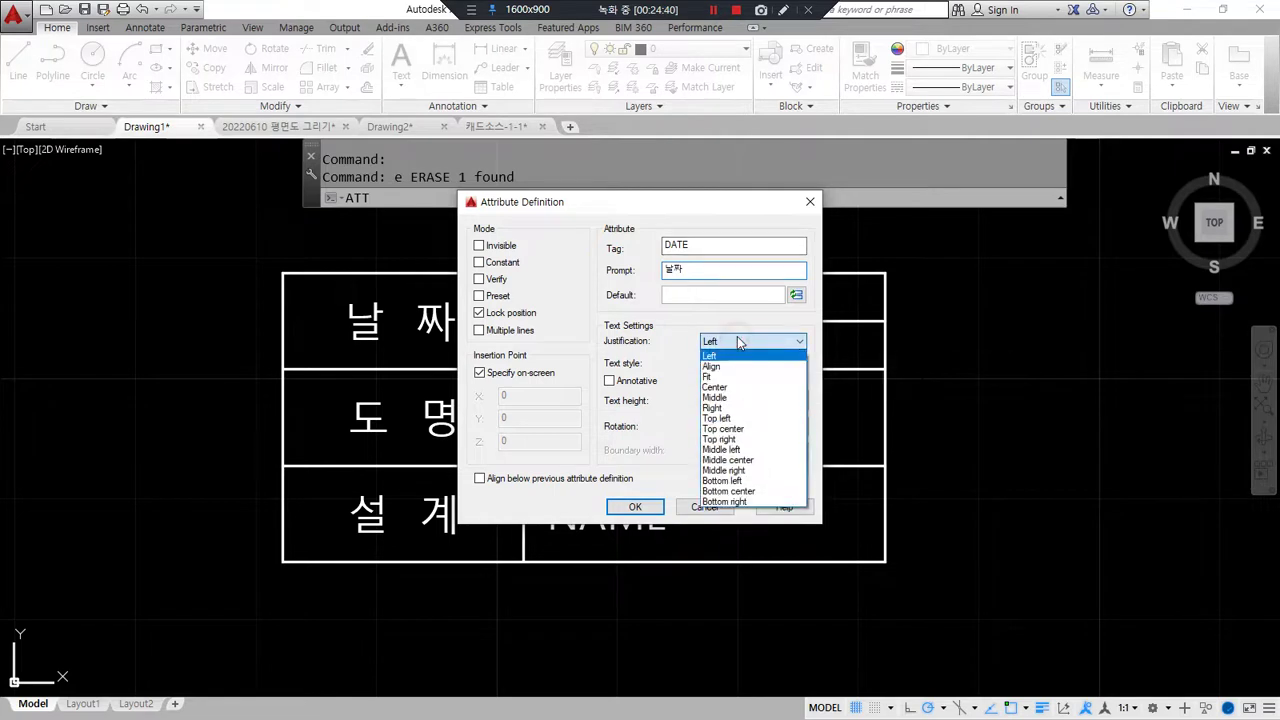
pyautogui.click(755, 460)
pyautogui.click(635, 507)
pyautogui.click(598, 321)
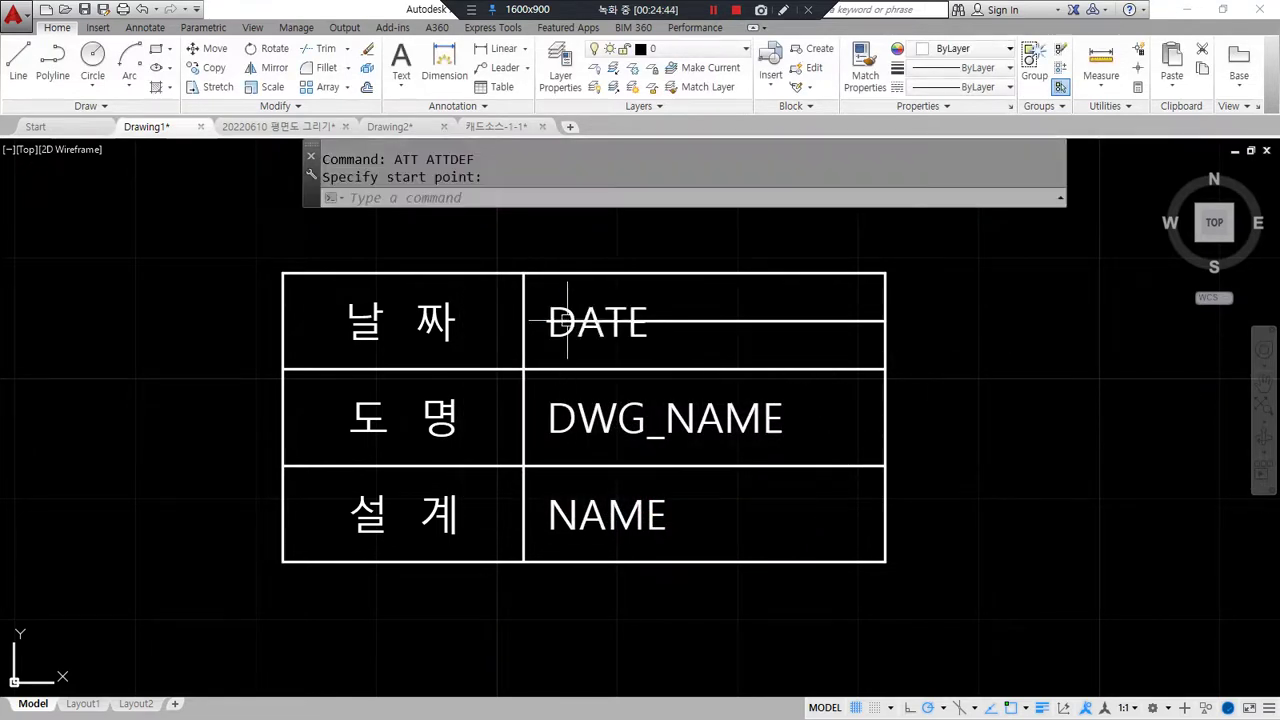
# Step: Erase the guide line running through the DATE attribute in the first row
pyautogui.click(763, 322)
pyautogui.write('e')
pyautogui.press('Return')
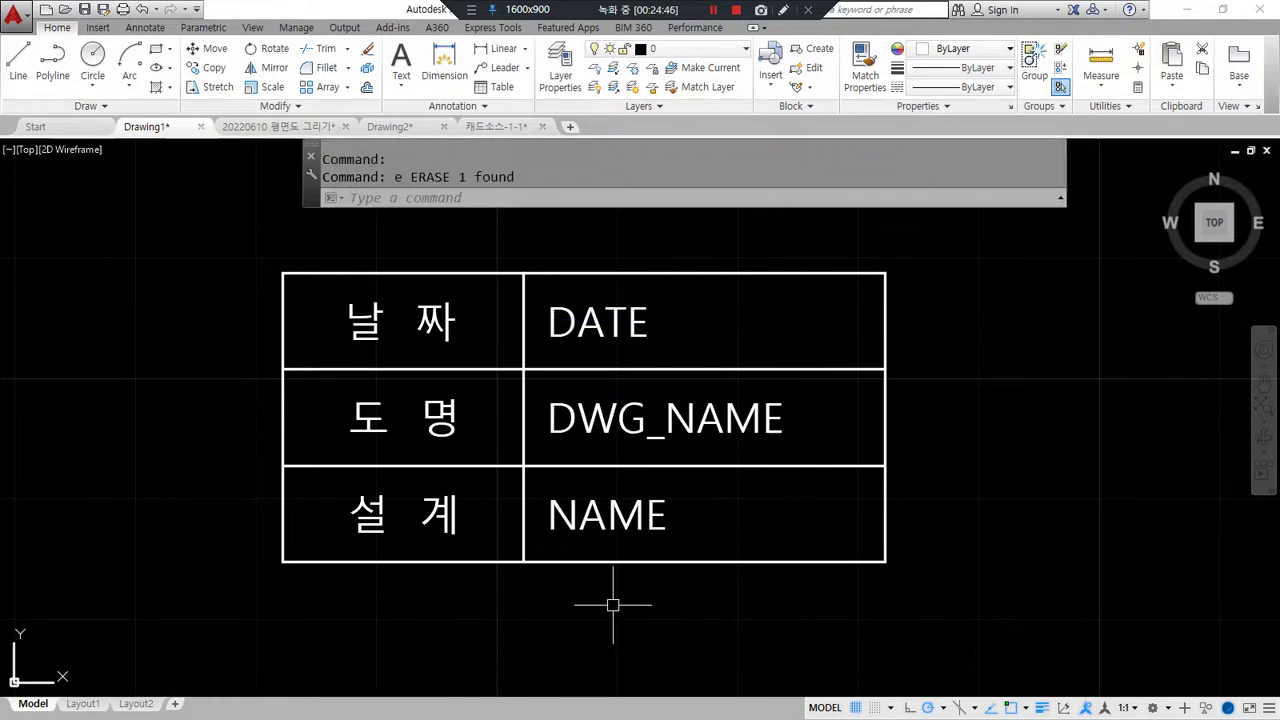
pyautogui.moveTo(517, 228)
pyautogui.mouseDown()
pyautogui.moveTo(517, 682)
pyautogui.moveTo(350, 288)
pyautogui.mouseUp()
pyautogui.moveTo(448, 255); pyautogui.dragTo(298, 355)
pyautogui.moveTo(485, 293); pyautogui.dragTo(345, 377)
pyautogui.moveTo(480, 337); pyautogui.dragTo(327, 418)
pyautogui.moveTo(424, 398); pyautogui.dragTo(315, 487)
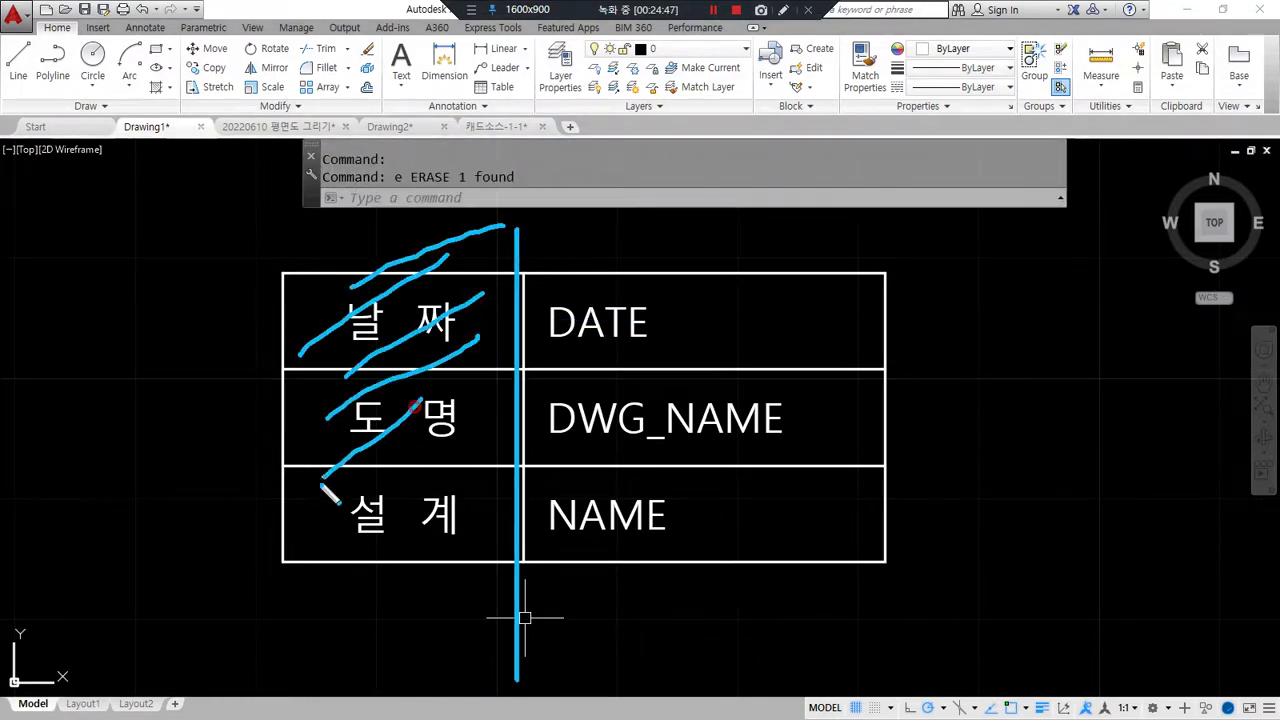
pyautogui.moveTo(420, 470); pyautogui.dragTo(338, 540)
pyautogui.moveTo(897, 570)
pyautogui.mouseDown()
pyautogui.moveTo(580, 586)
pyautogui.moveTo(905, 272)
pyautogui.moveTo(755, 611)
pyautogui.mouseUp()
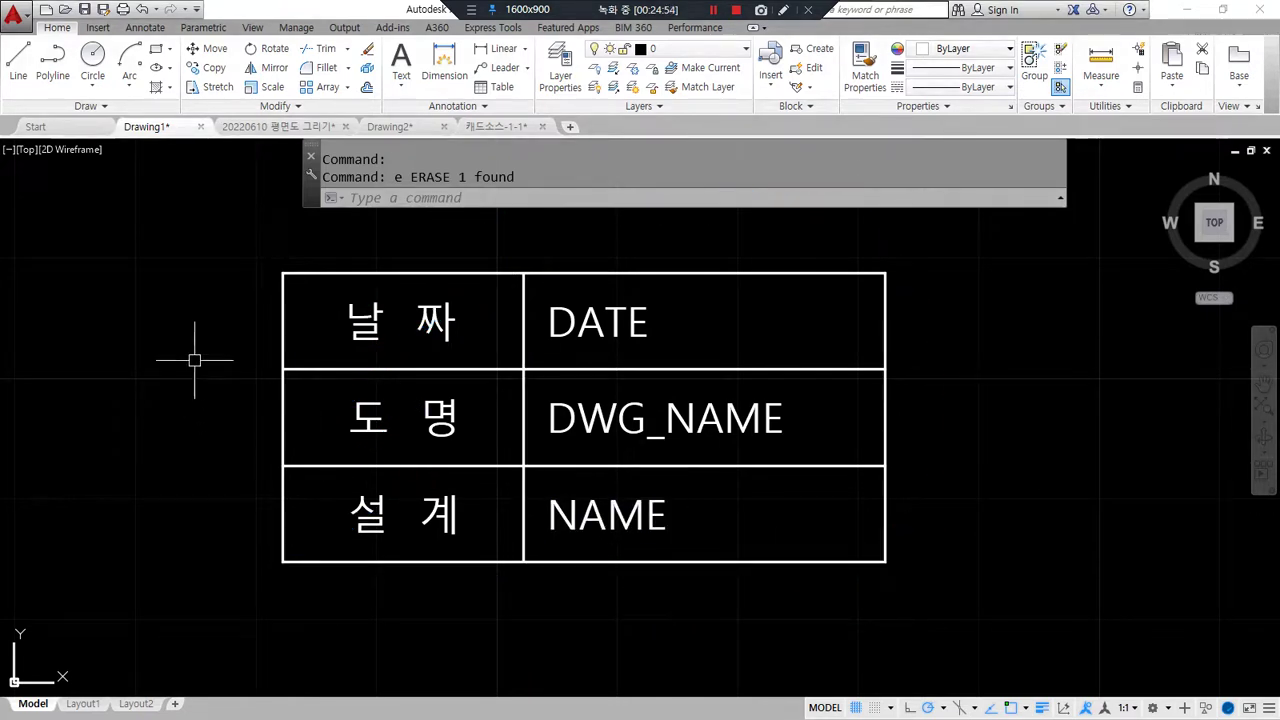
pyautogui.press('Escape')
pyautogui.press('Escape')
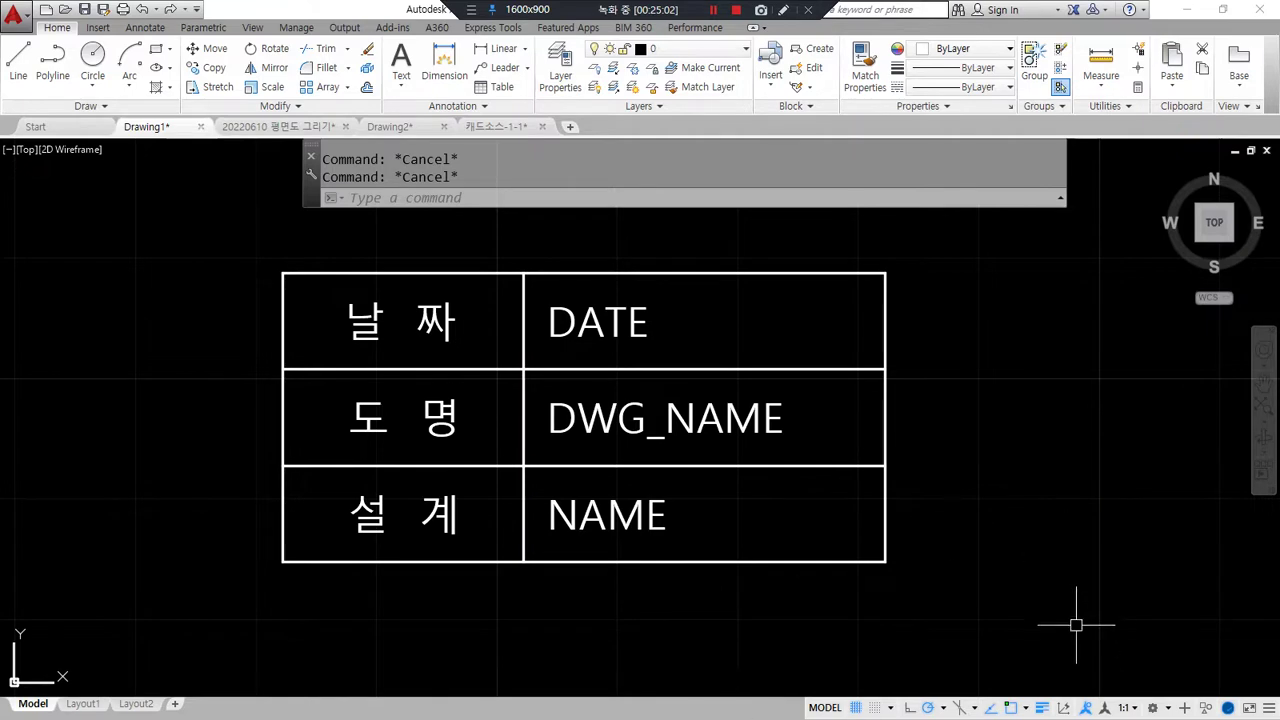
# Step: Start a block definition named 테이블 with its base point at the table's lower-left corner
pyautogui.write('B')
pyautogui.press('Return')
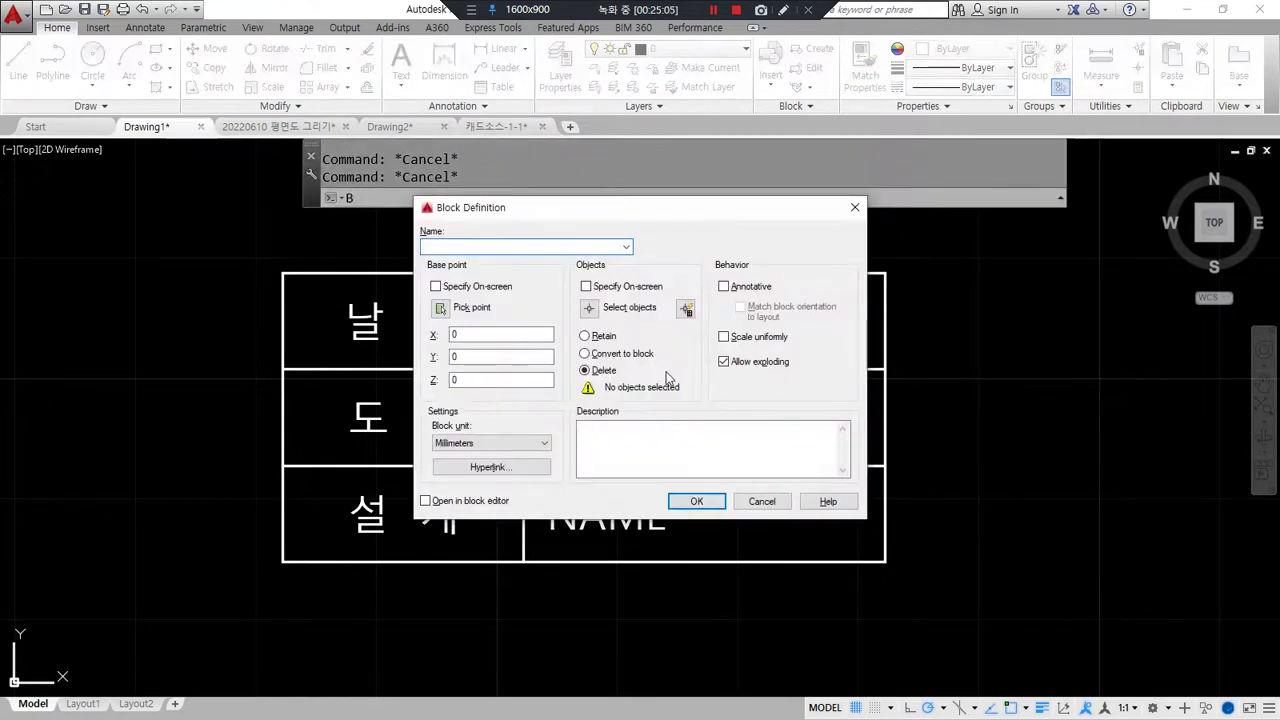
pyautogui.write('테이블')
pyautogui.click(440, 307)
pyautogui.click(282, 561)
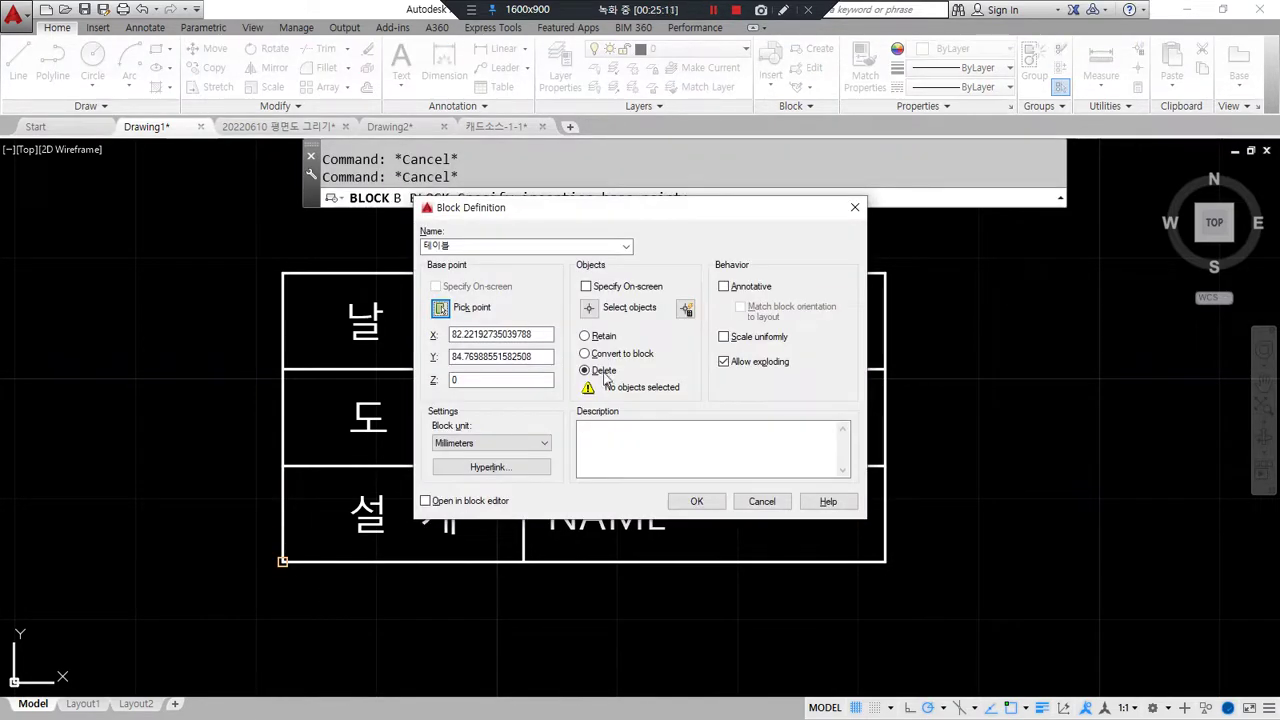
# Step: Select the whole table with its labels and attributes as the block's objects, and create the block with the Delete option
pyautogui.click(589, 391)
pyautogui.click(252, 262)
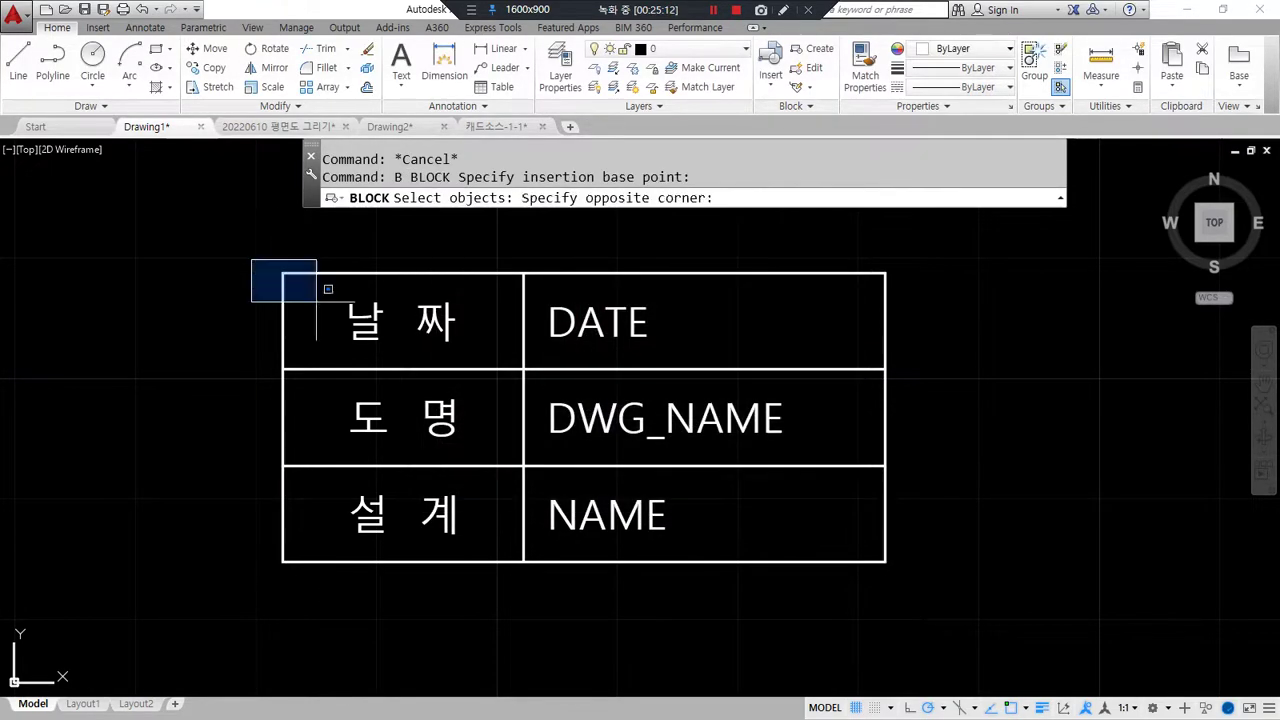
pyautogui.click(940, 600)
pyautogui.press('Return')
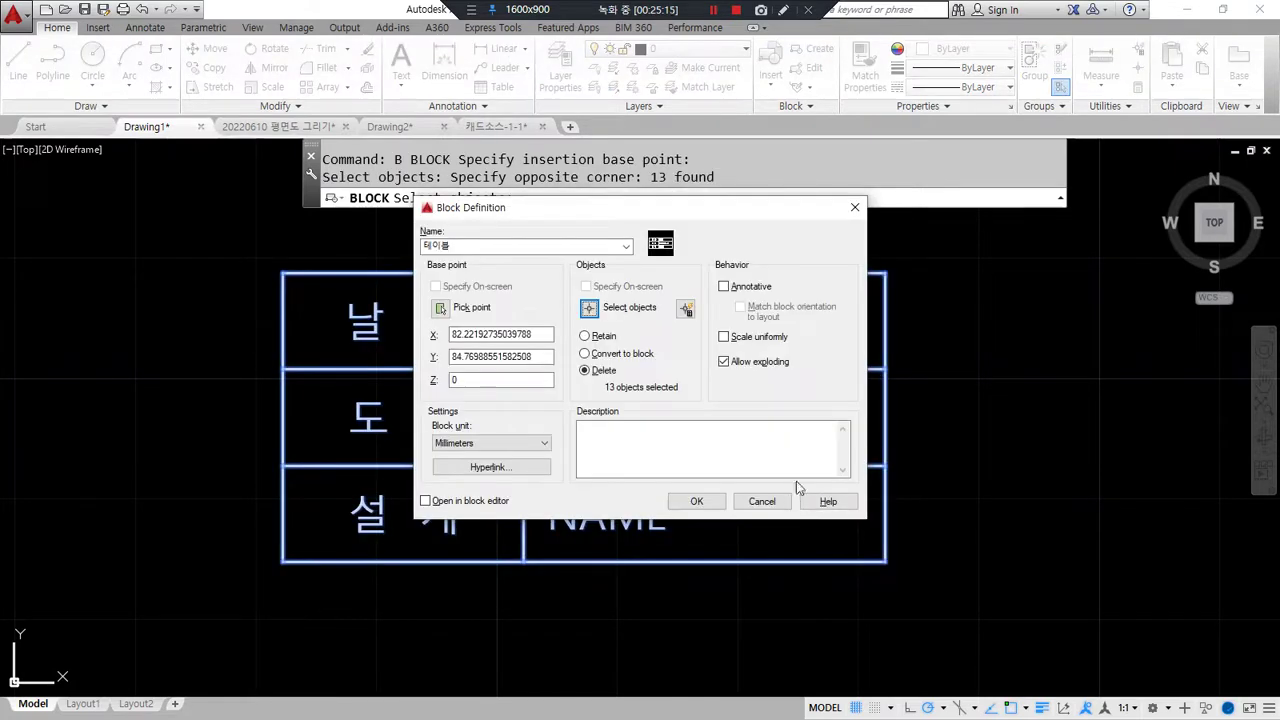
pyautogui.click(697, 502)
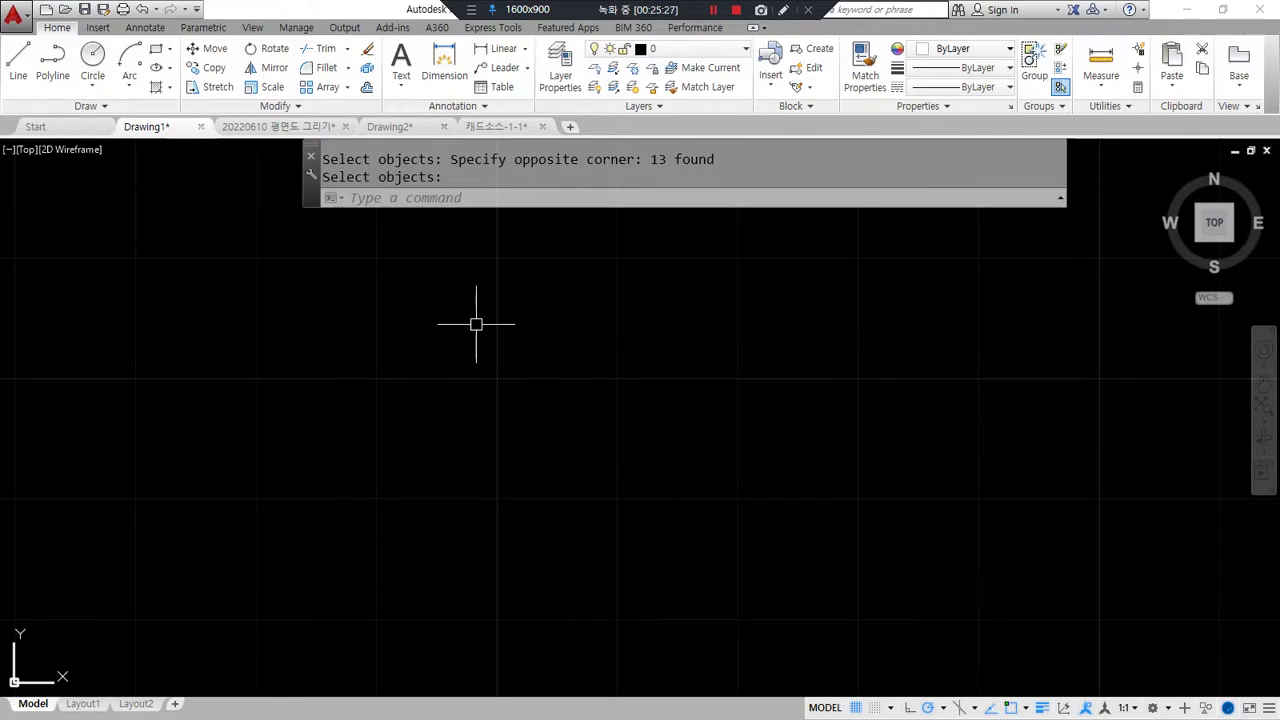
# Step: Start inserting the 테이블 block at uniform scale 1, with insertion point and rotation specified on-screen
pyautogui.write('i')
pyautogui.press('Return')
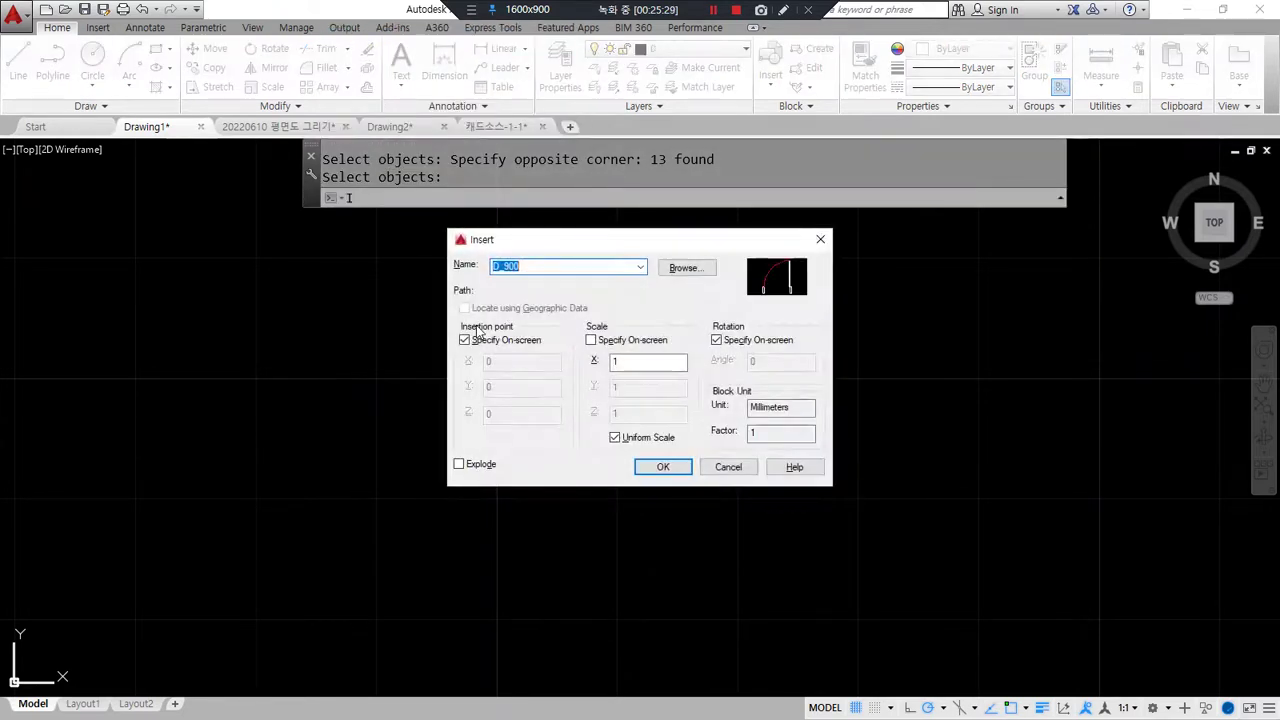
pyautogui.click(641, 267)
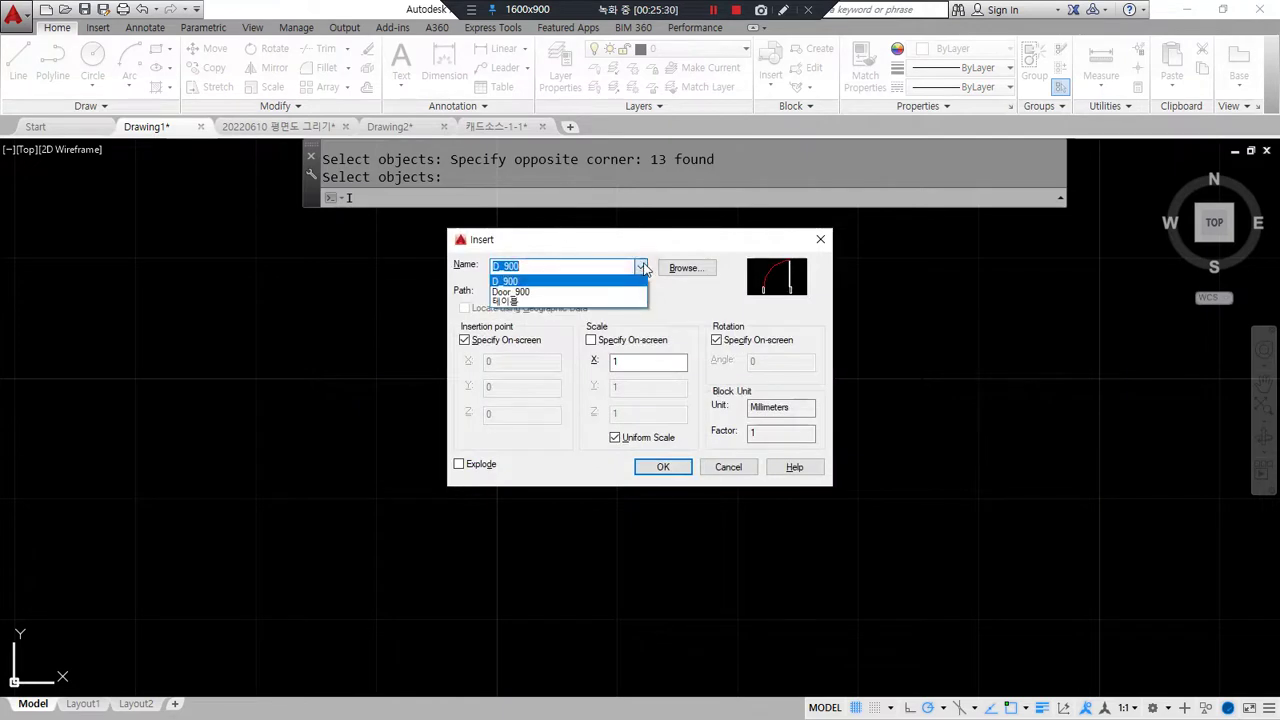
pyautogui.click(598, 302)
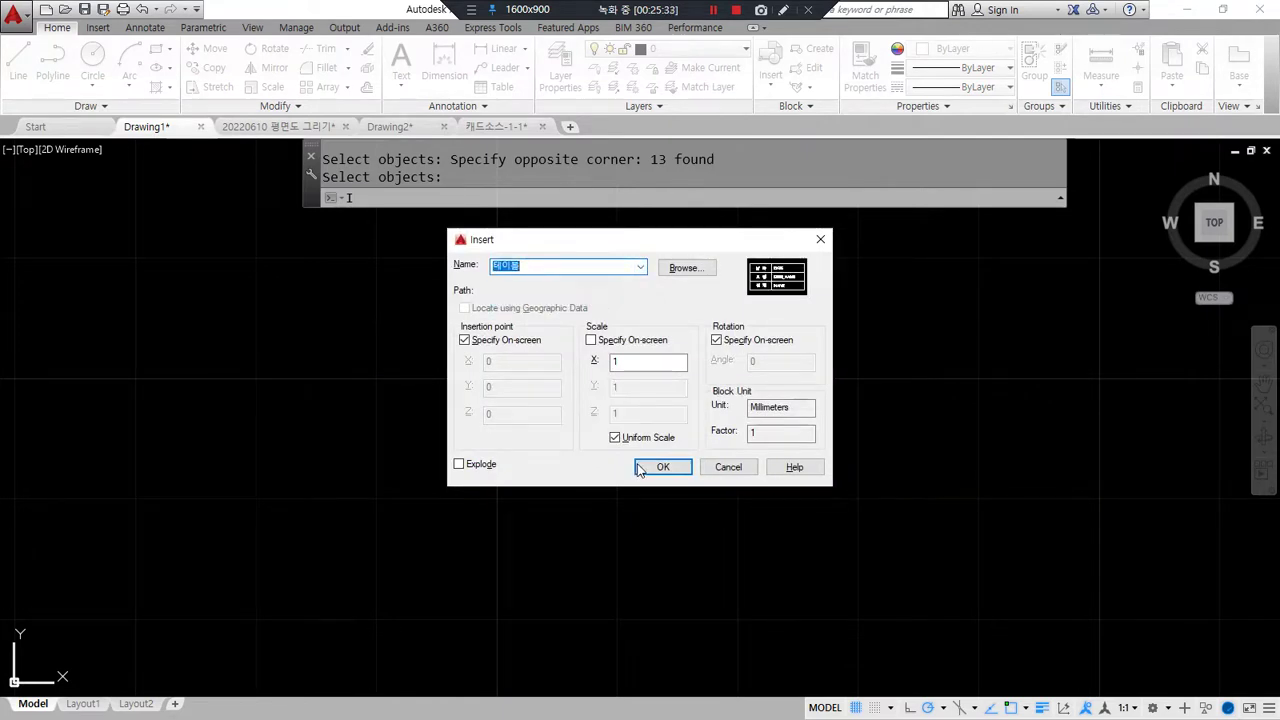
pyautogui.click(660, 468)
pyautogui.scroll(-2, 272, 565)
pyautogui.moveTo(480, 313); pyautogui.dragTo(480, 590)
pyautogui.moveTo(302, 398)
pyautogui.mouseDown()
pyautogui.moveTo(403, 288)
pyautogui.moveTo(341, 436)
pyautogui.mouseUp()
pyautogui.moveTo(434, 376); pyautogui.dragTo(341, 486)
pyautogui.moveTo(451, 424); pyautogui.dragTo(370, 524)
pyautogui.moveTo(422, 472); pyautogui.dragTo(402, 511)
pyautogui.moveTo(733, 527)
pyautogui.mouseDown()
pyautogui.moveTo(822, 420)
pyautogui.moveTo(736, 530)
pyautogui.mouseUp()
pyautogui.moveTo(647, 312); pyautogui.dragTo(560, 427)
pyautogui.moveTo(688, 366); pyautogui.dragTo(600, 464)
pyautogui.moveTo(722, 418); pyautogui.dragTo(651, 503)
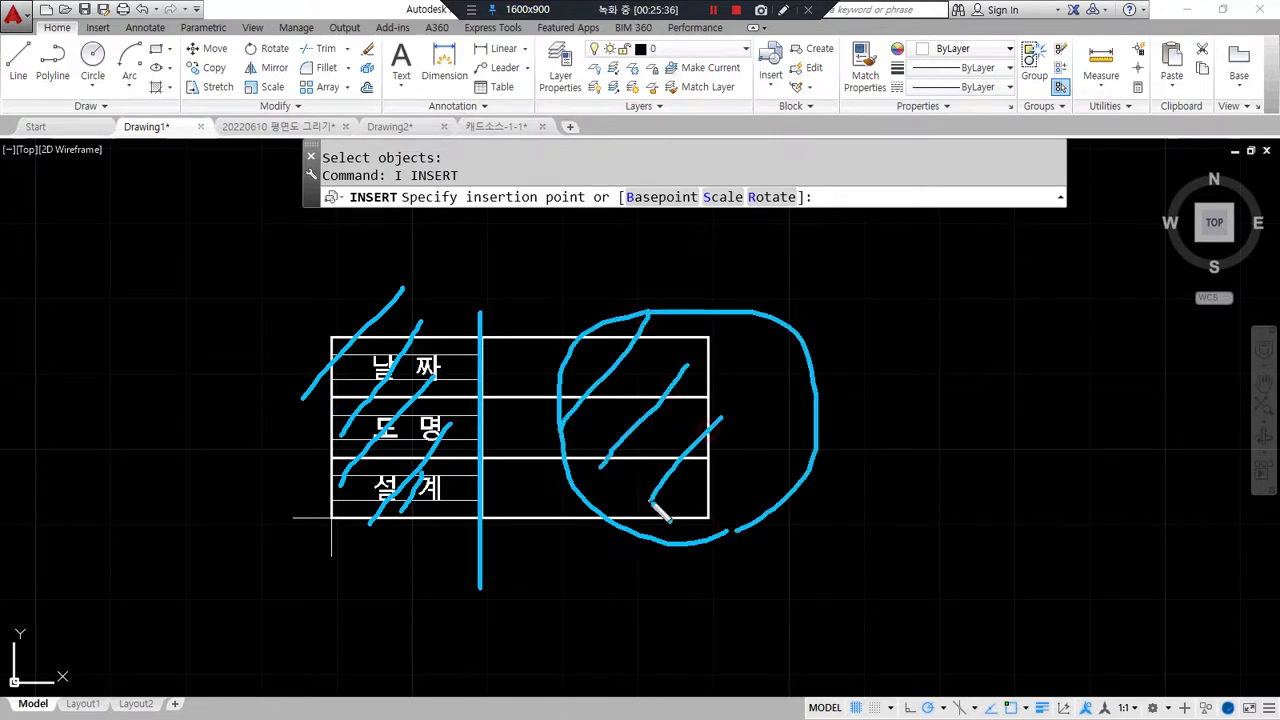
pyautogui.press('Escape')
# Step: Place the 테이블 block in the empty drawing area with a horizontal orientation
pyautogui.click(272, 510)
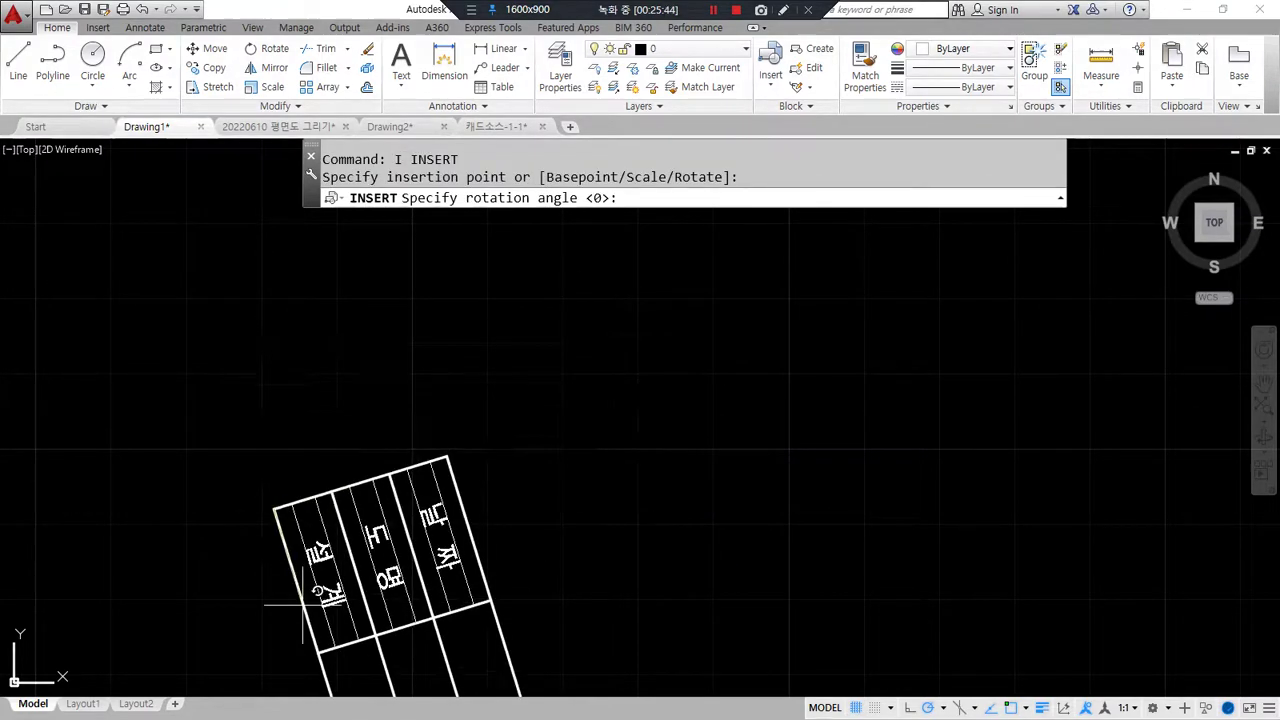
pyautogui.click(572, 509)
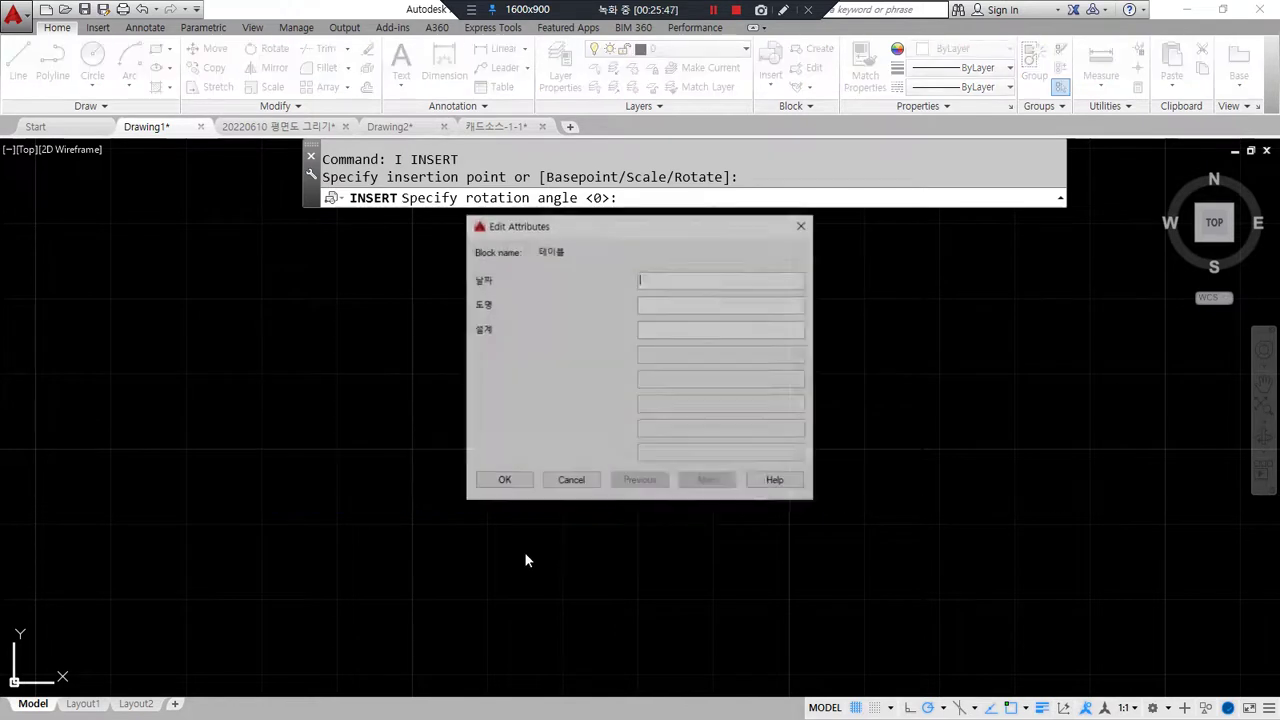
pyautogui.moveTo(640, 255)
pyautogui.mouseDown()
pyautogui.moveTo(614, 383)
pyautogui.moveTo(714, 263)
pyautogui.moveTo(620, 258)
pyautogui.mouseUp()
pyautogui.moveTo(545, 367); pyautogui.dragTo(799, 349)
pyautogui.moveTo(595, 383); pyautogui.dragTo(692, 384)
pyautogui.press('Escape')
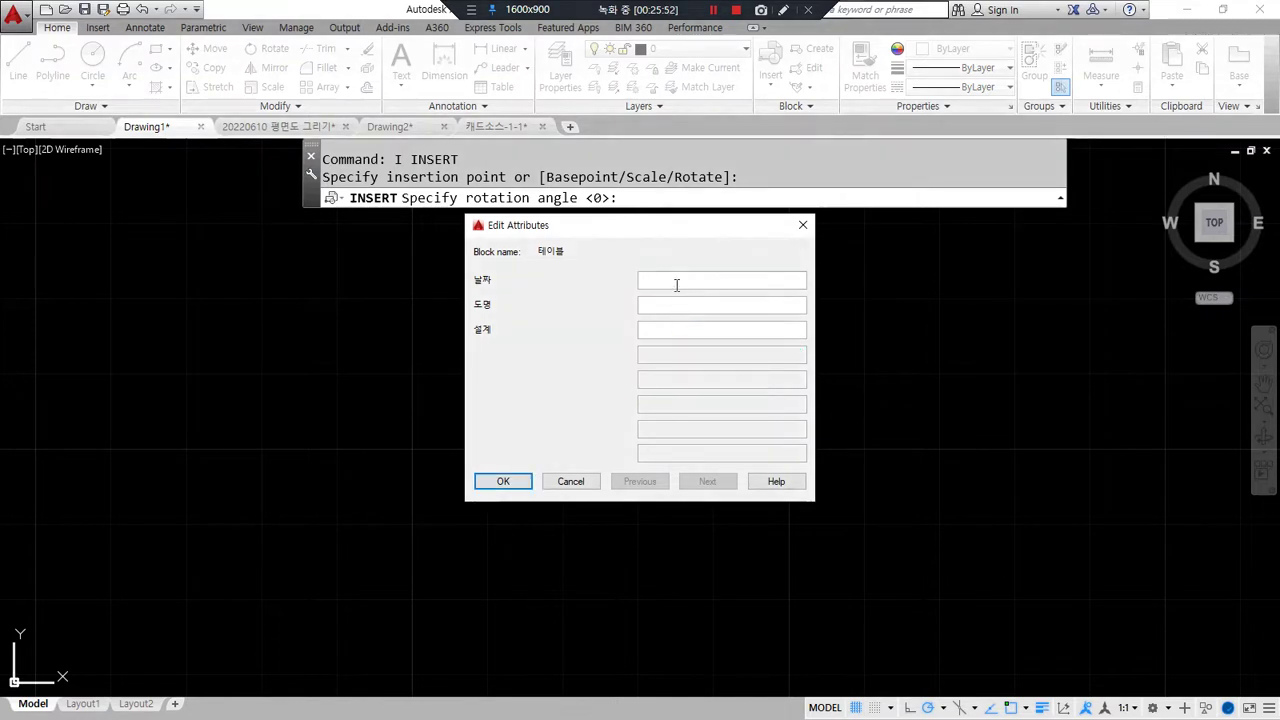
# Step: Fill in the block's attributes with 날짜 2022. 06. 20, 도명 우리집, and the designer's name for 설계
pyautogui.write('2022')
pyautogui.write('. 06. ')
pyautogui.write('무')
pyautogui.write('리집')
pyautogui.press('Tab')
pyautogui.write('ㅅ')
pyautogui.write('길동')
pyautogui.click(490, 483)
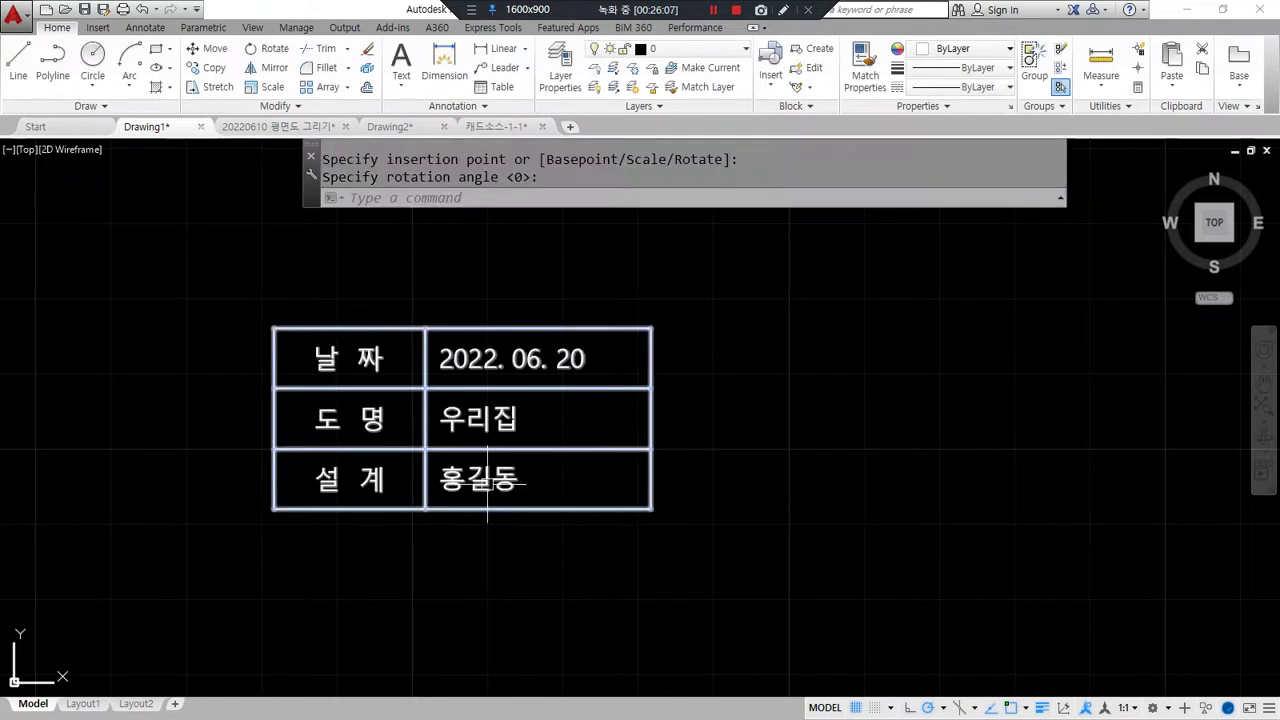
pyautogui.moveTo(474, 316)
pyautogui.mouseDown()
pyautogui.moveTo(466, 524)
pyautogui.moveTo(632, 398)
pyautogui.moveTo(432, 320)
pyautogui.mouseUp()
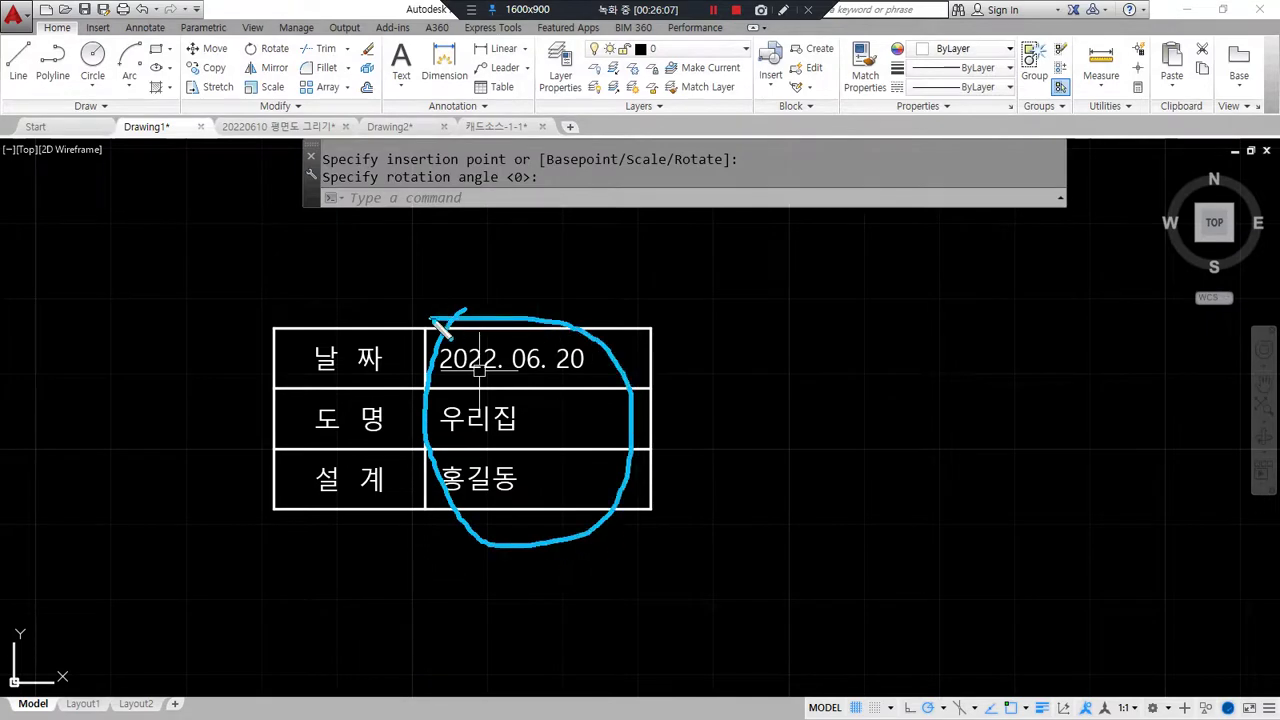
# Step: Insert a second 테이블 block to the right of the first, level with its bottom edge and unrotated
pyautogui.moveTo(677, 452); pyautogui.dragTo(472, 451, button='middle')
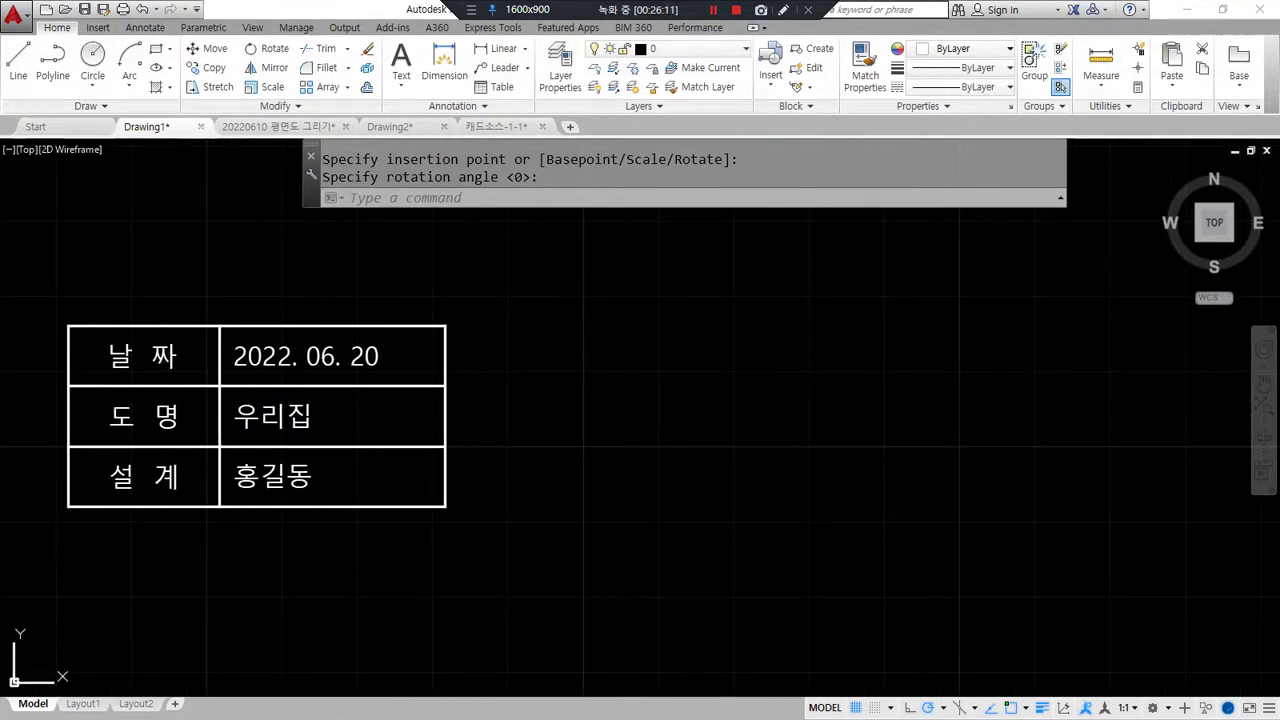
pyautogui.press('Return')
pyautogui.click(658, 468)
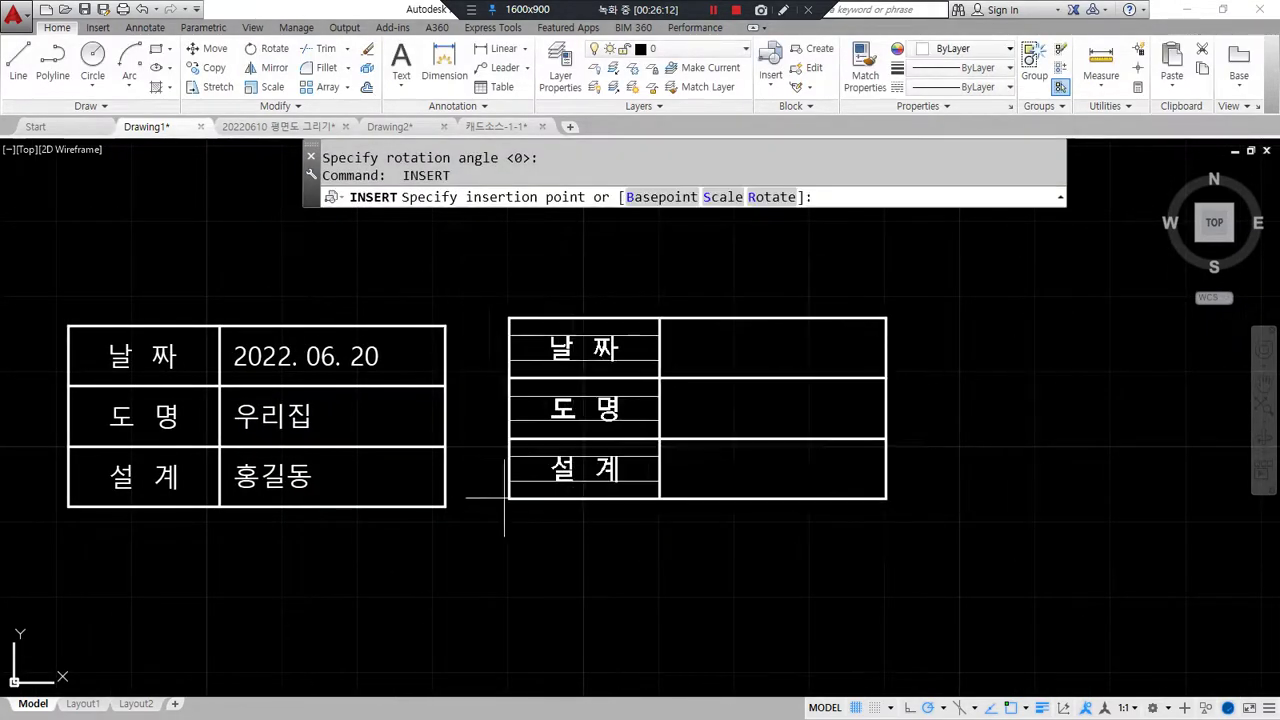
pyautogui.click(574, 506)
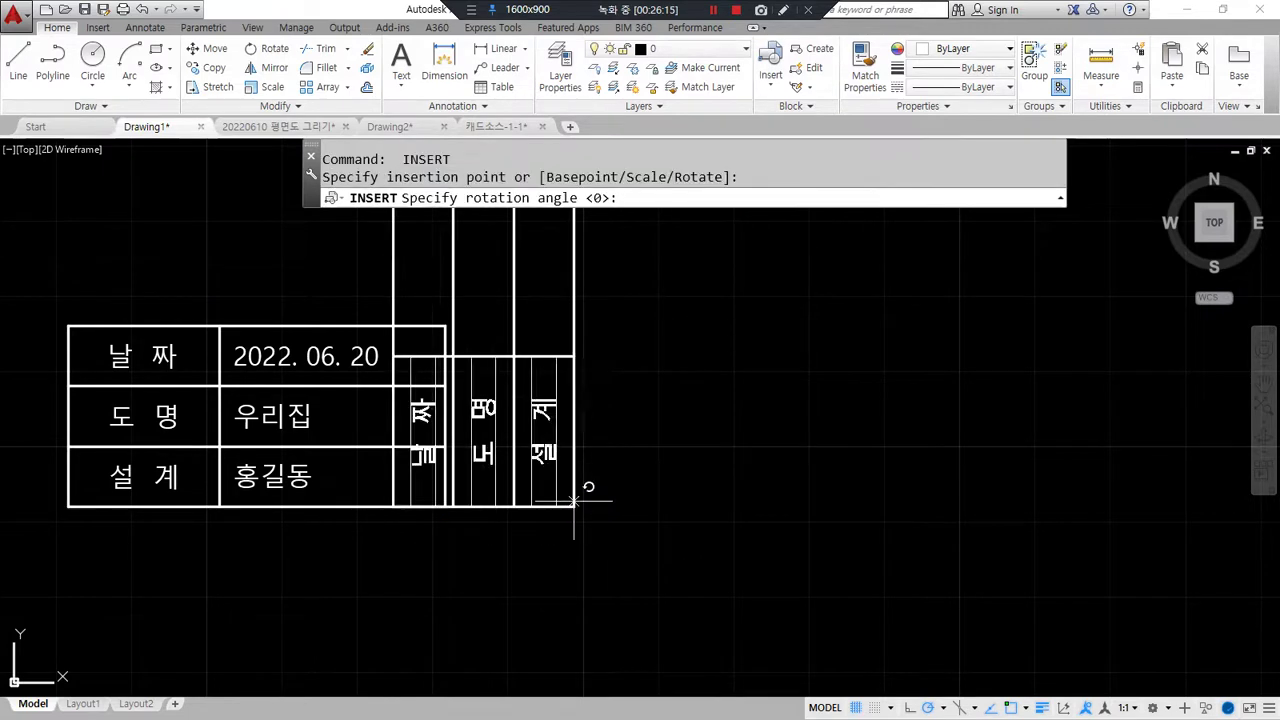
pyautogui.click(752, 500)
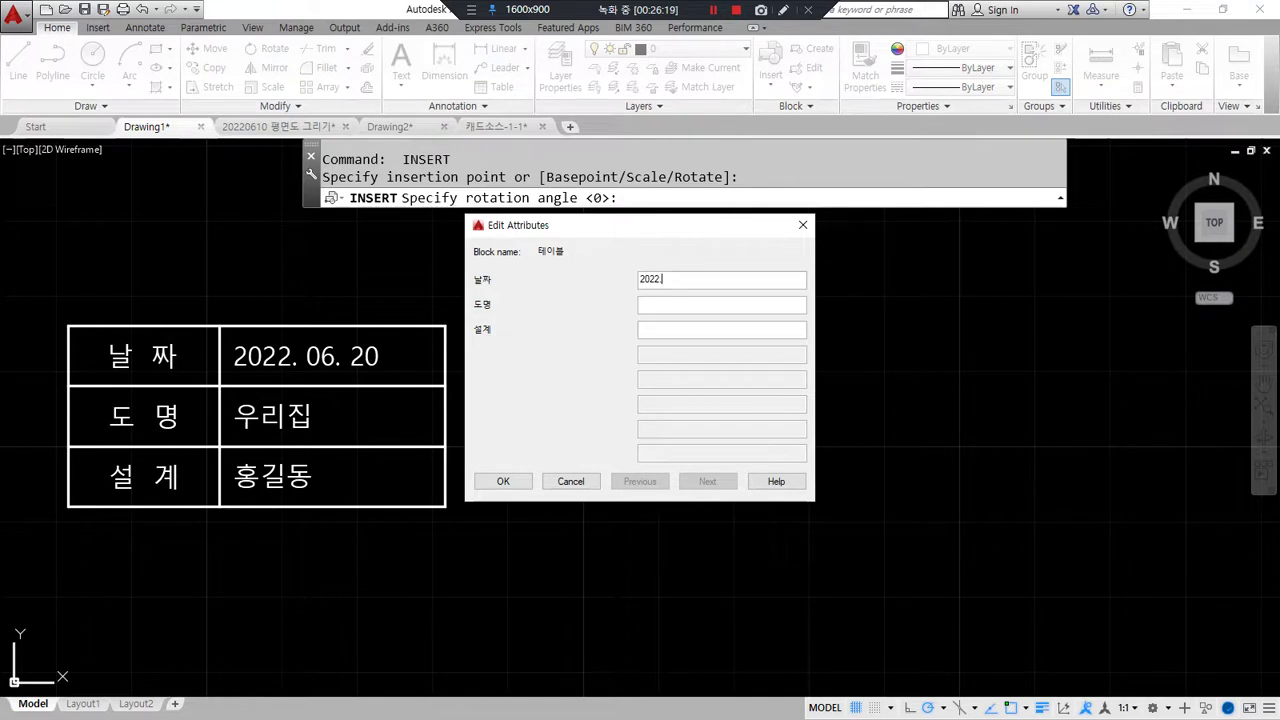
# Step: Fill in the second block's attributes with 날짜 2022. 06. 19, 도명 수영장, and the designer's name for 설계
pyautogui.press('Tab')
pyautogui.write('수영지')
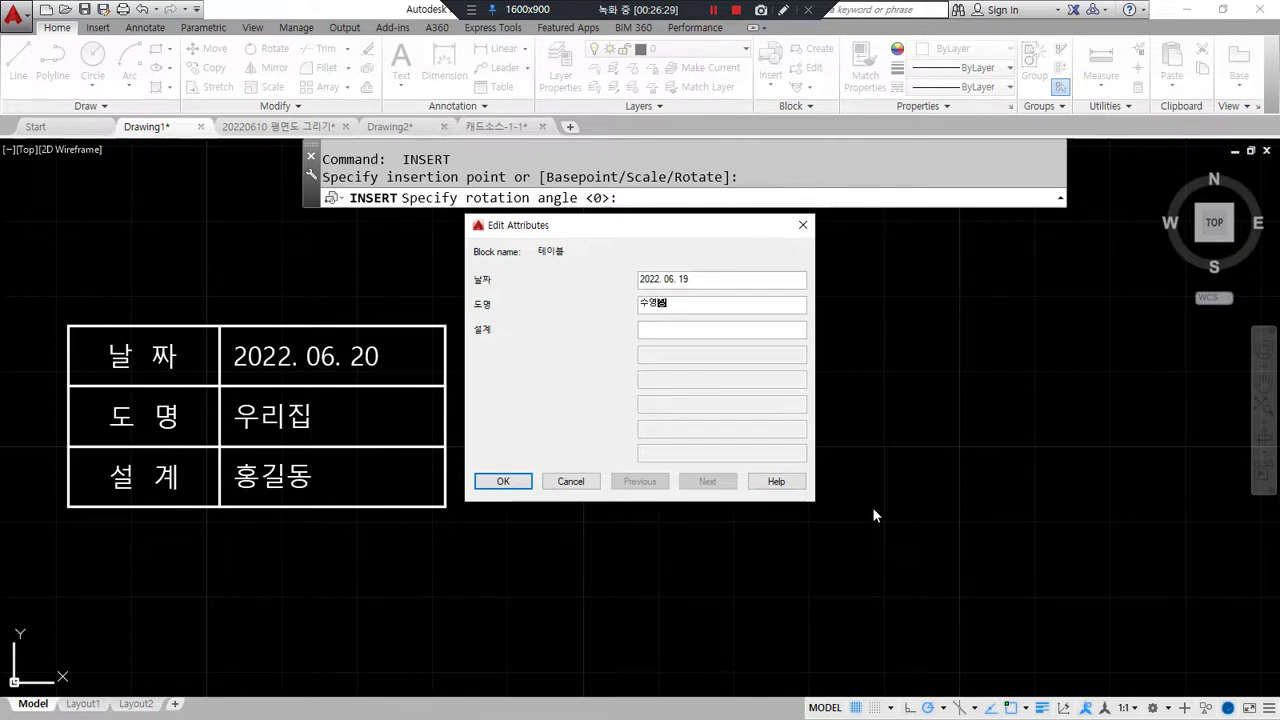
pyautogui.write('홍길동')
pyautogui.click(500, 484)
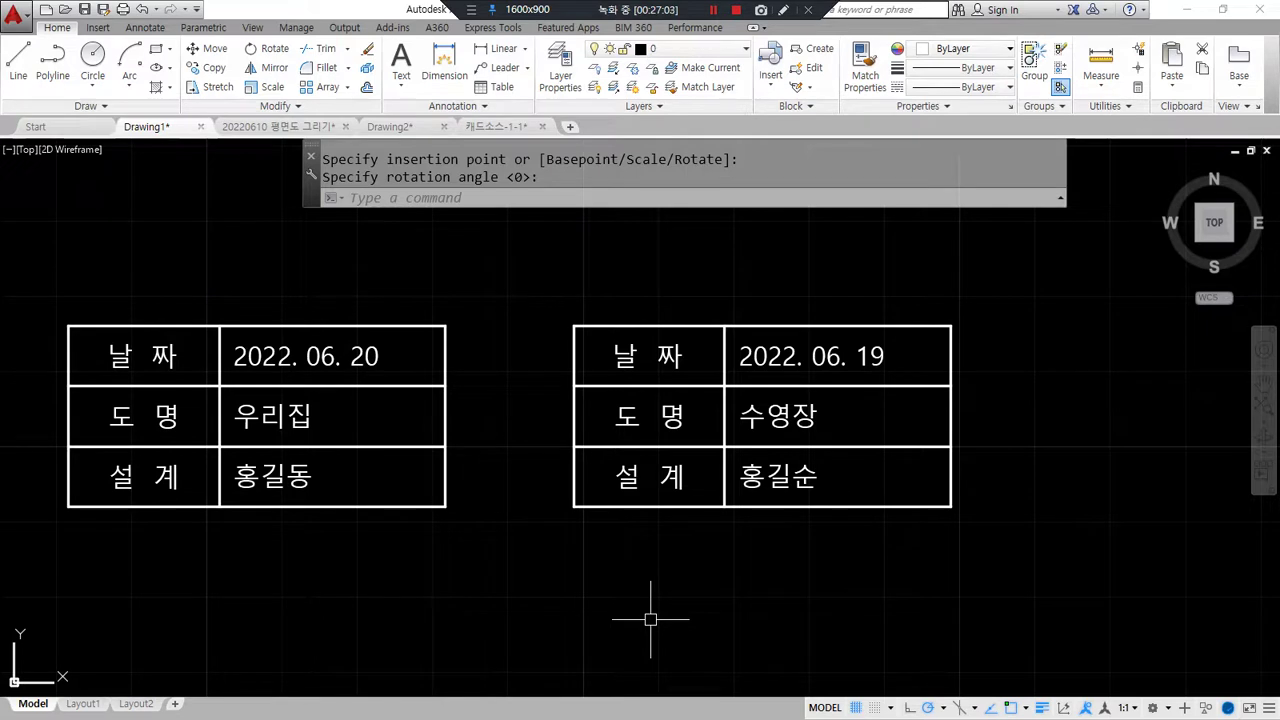
# Step: Switch to the Notepad notes, highlight the attedit command in the 속성 line, and return to the AutoCAD drawing
pyautogui.scroll(-2, 430, 402)
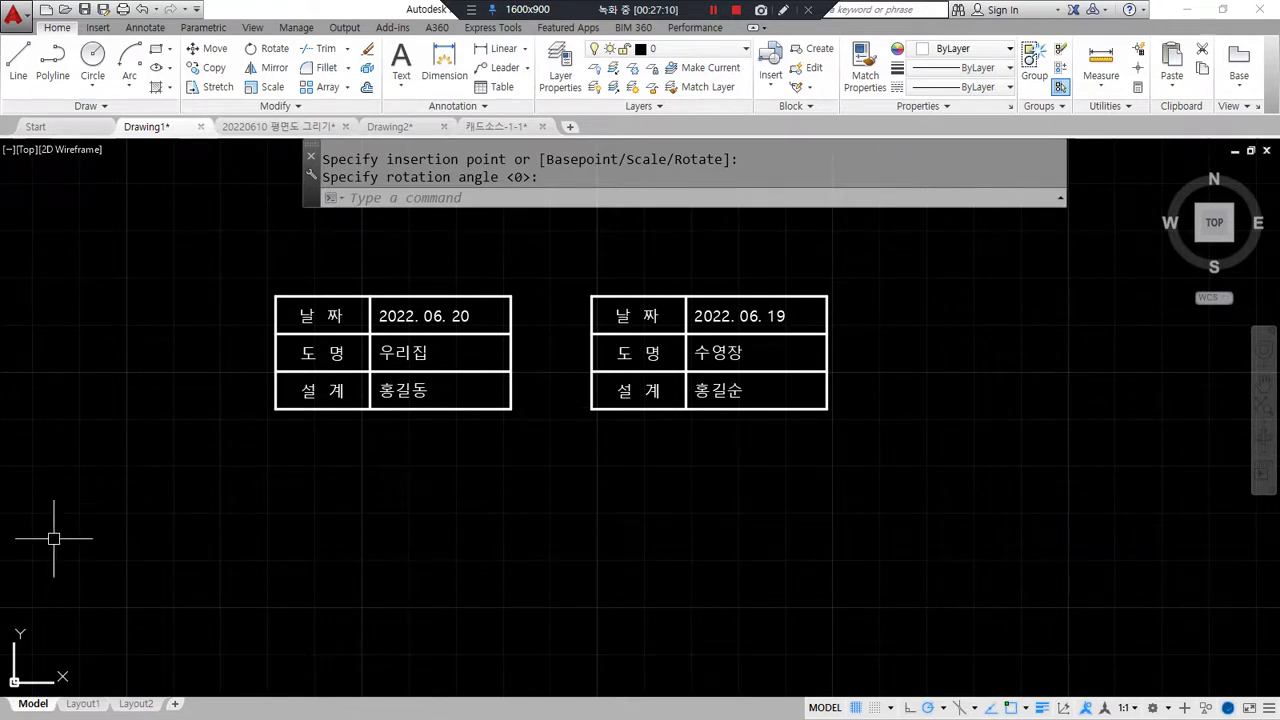
pyautogui.hotkey('alt', 'Tab')
pyautogui.doubleClick(463, 463)
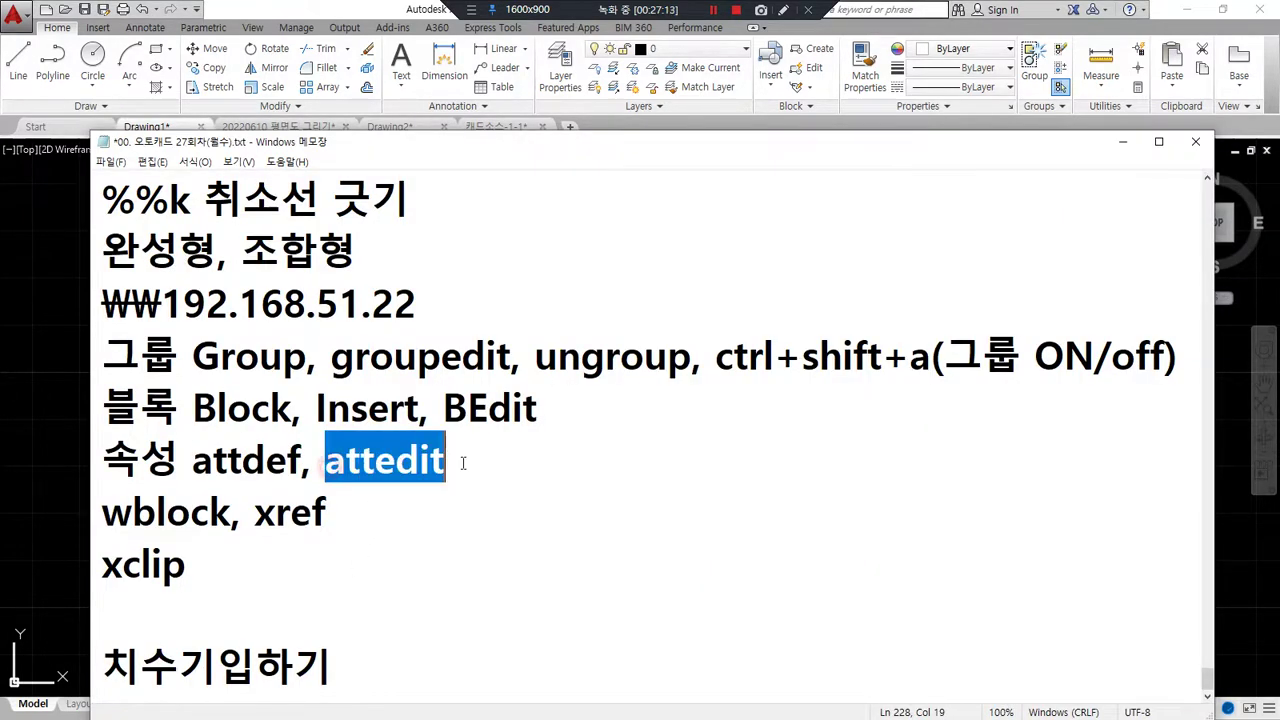
pyautogui.click(52, 414)
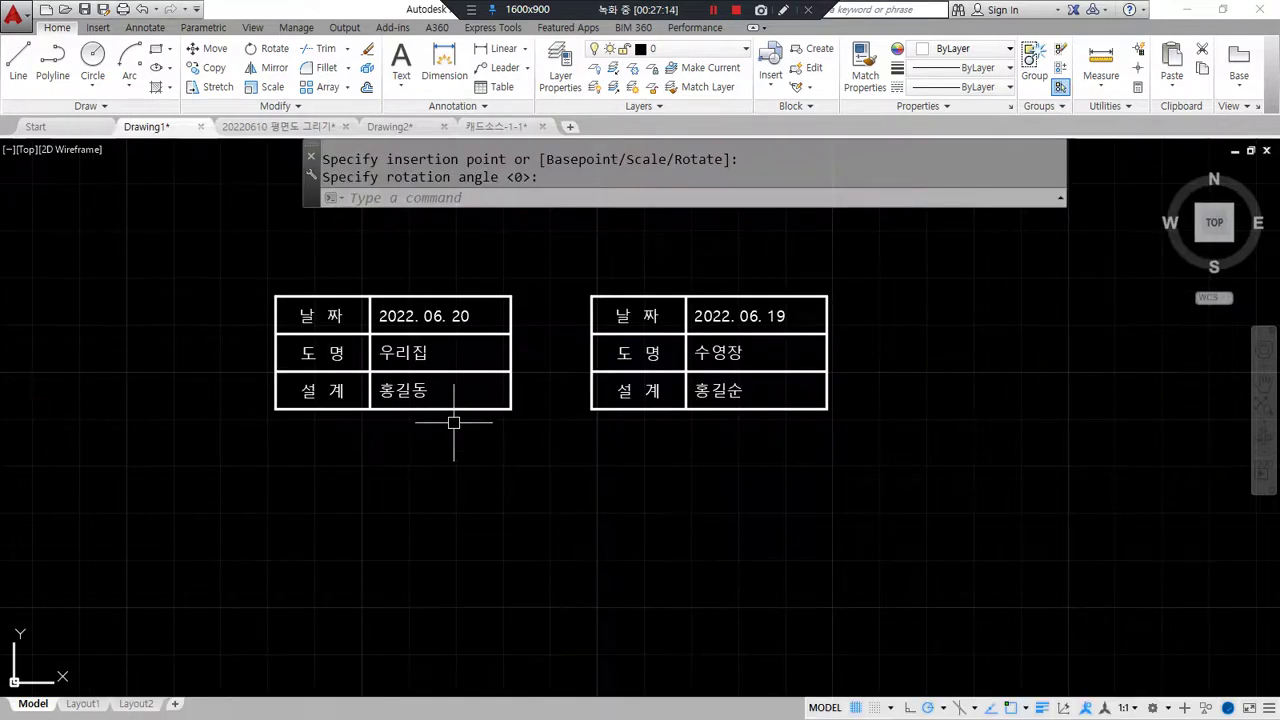
pyautogui.moveTo(440, 433)
pyautogui.mouseDown()
pyautogui.moveTo(277, 385)
pyautogui.moveTo(518, 428)
pyautogui.moveTo(440, 436)
pyautogui.mouseUp()
pyautogui.moveTo(864, 449)
pyautogui.mouseDown()
pyautogui.moveTo(711, 294)
pyautogui.moveTo(819, 474)
pyautogui.mouseUp()
pyautogui.press('Escape')
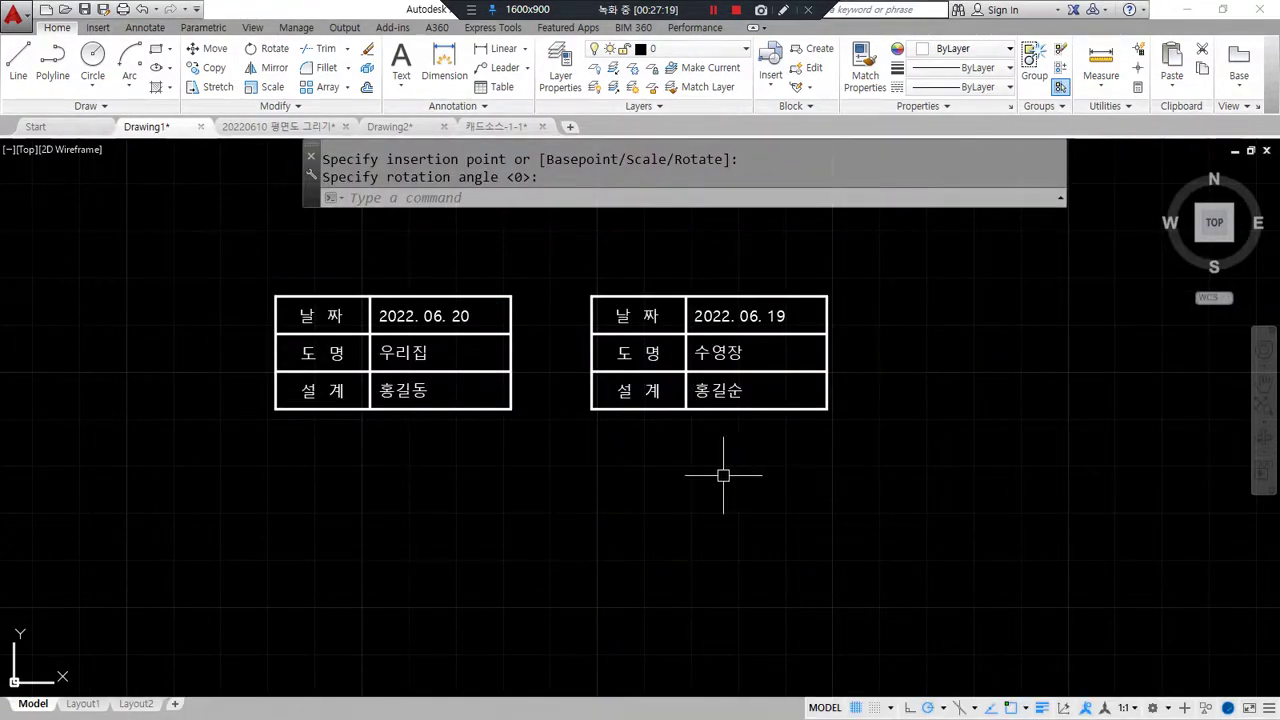
# Step: Edit the right 테이블 block's attributes with ATTEDIT, setting 날짜 to 2022. 06. 20
pyautogui.write('at')
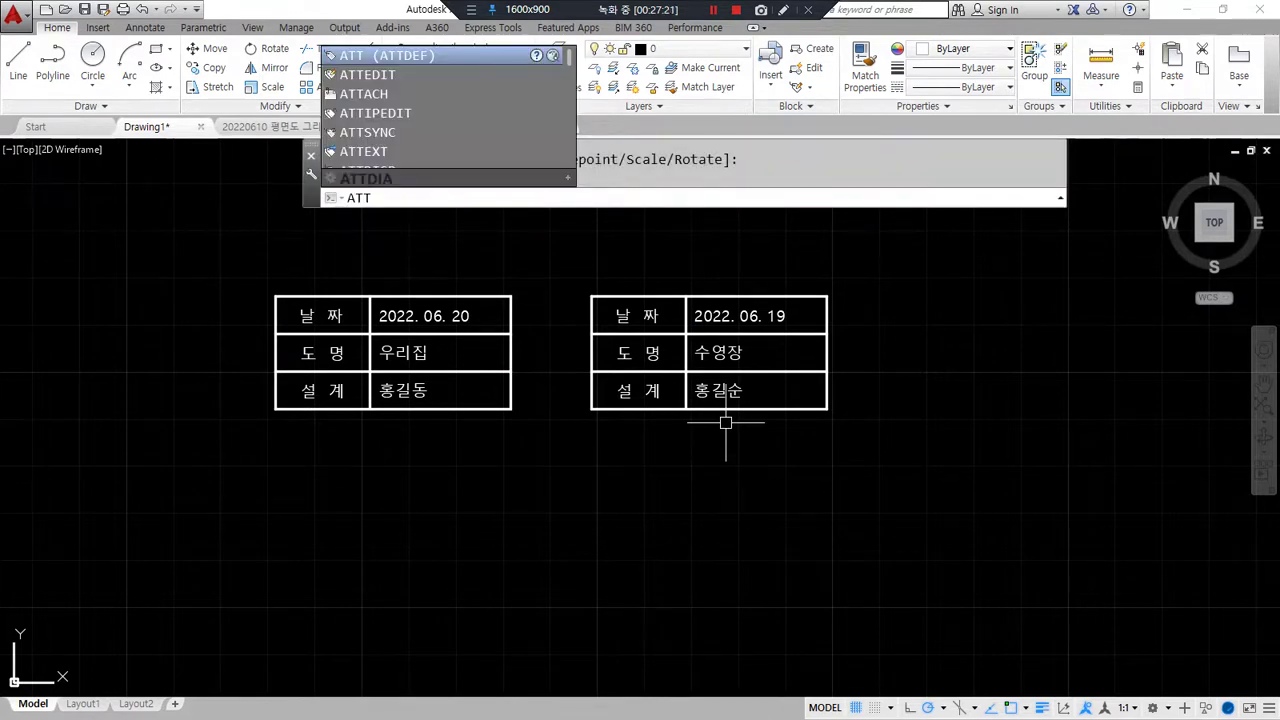
pyautogui.write('edit')
pyautogui.press('Return')
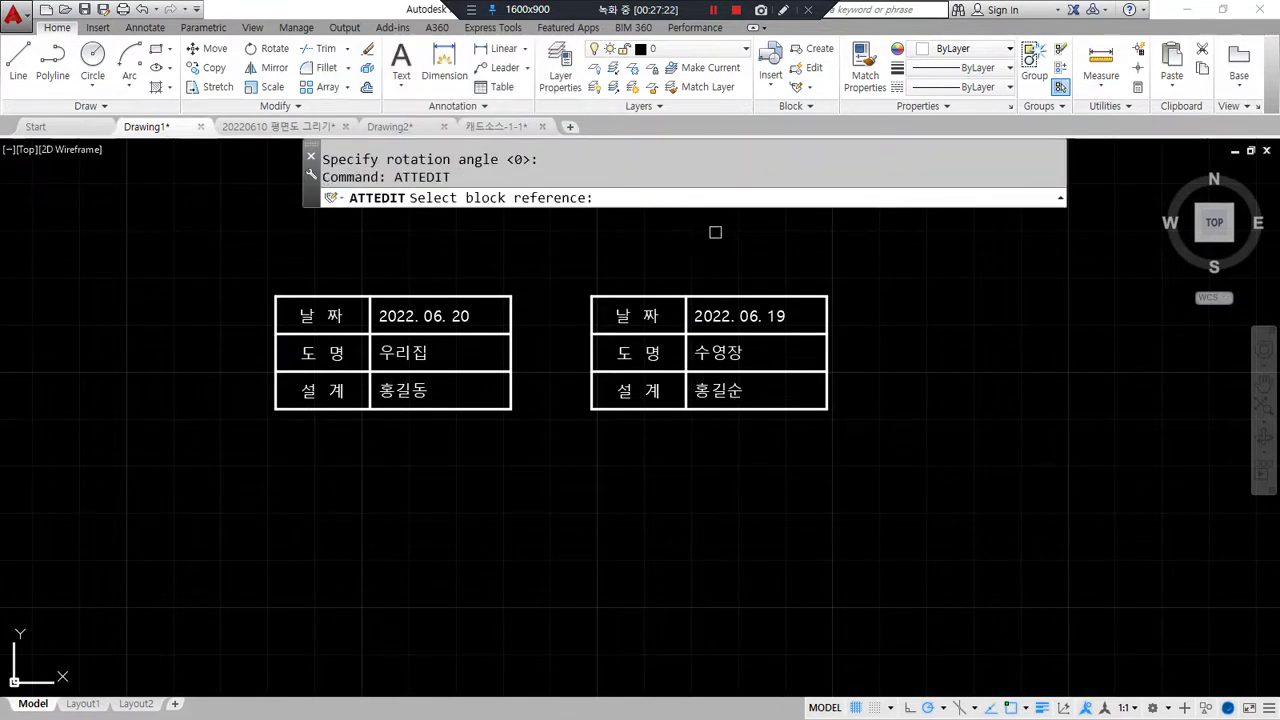
pyautogui.click(720, 316)
pyautogui.moveTo(572, 222); pyautogui.dragTo(381, 207)
pyautogui.click(568, 257)
pyautogui.press('BackSpace')
pyautogui.press('BackSpace')
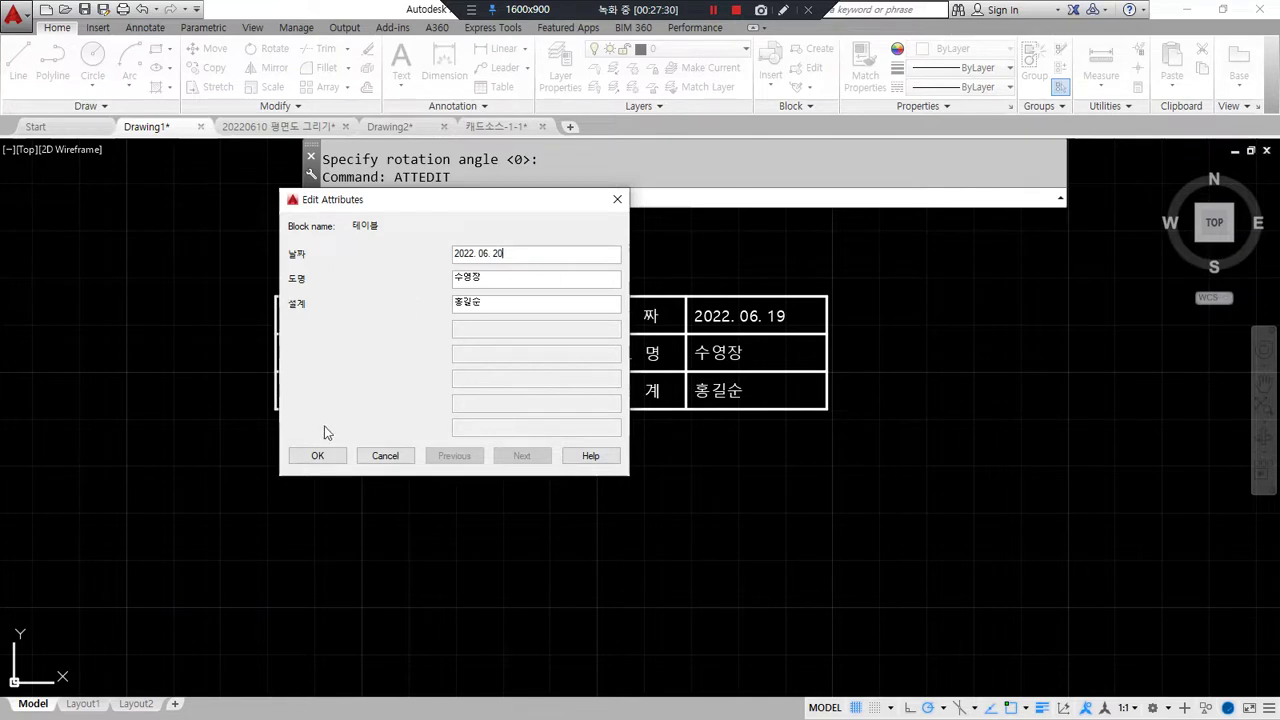
pyautogui.click(307, 460)
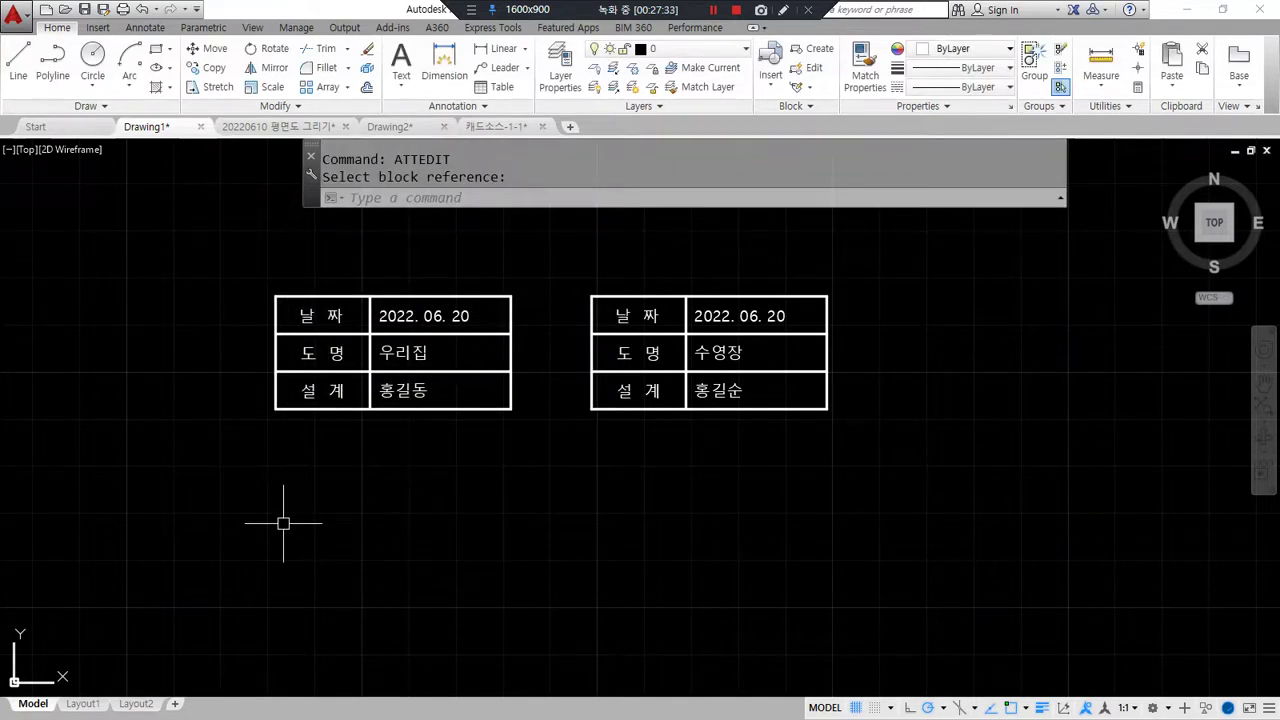
# Step: Open the left 테이블 block in the Enhanced Attribute Editor and examine the tags, prompts and values of its attributes
pyautogui.doubleClick(406, 352)
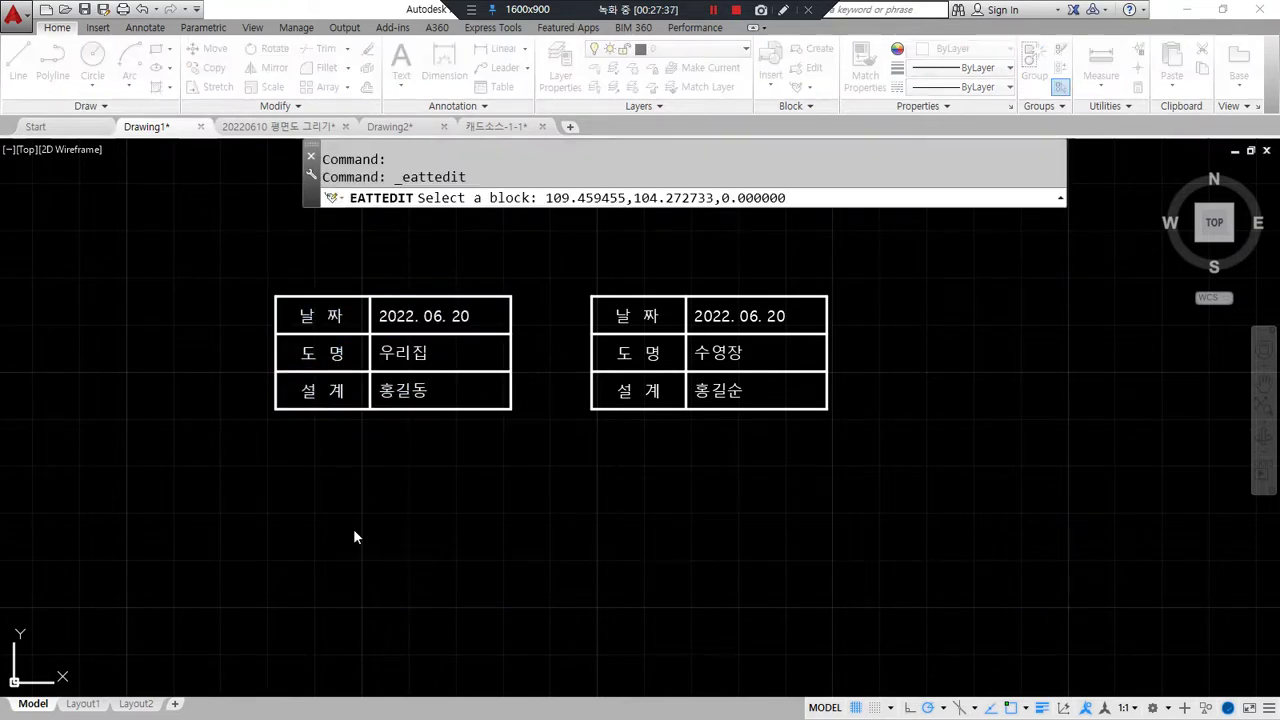
pyautogui.moveTo(597, 390)
pyautogui.mouseDown()
pyautogui.moveTo(510, 412)
pyautogui.moveTo(600, 306)
pyautogui.moveTo(722, 410)
pyautogui.moveTo(581, 408)
pyautogui.mouseUp()
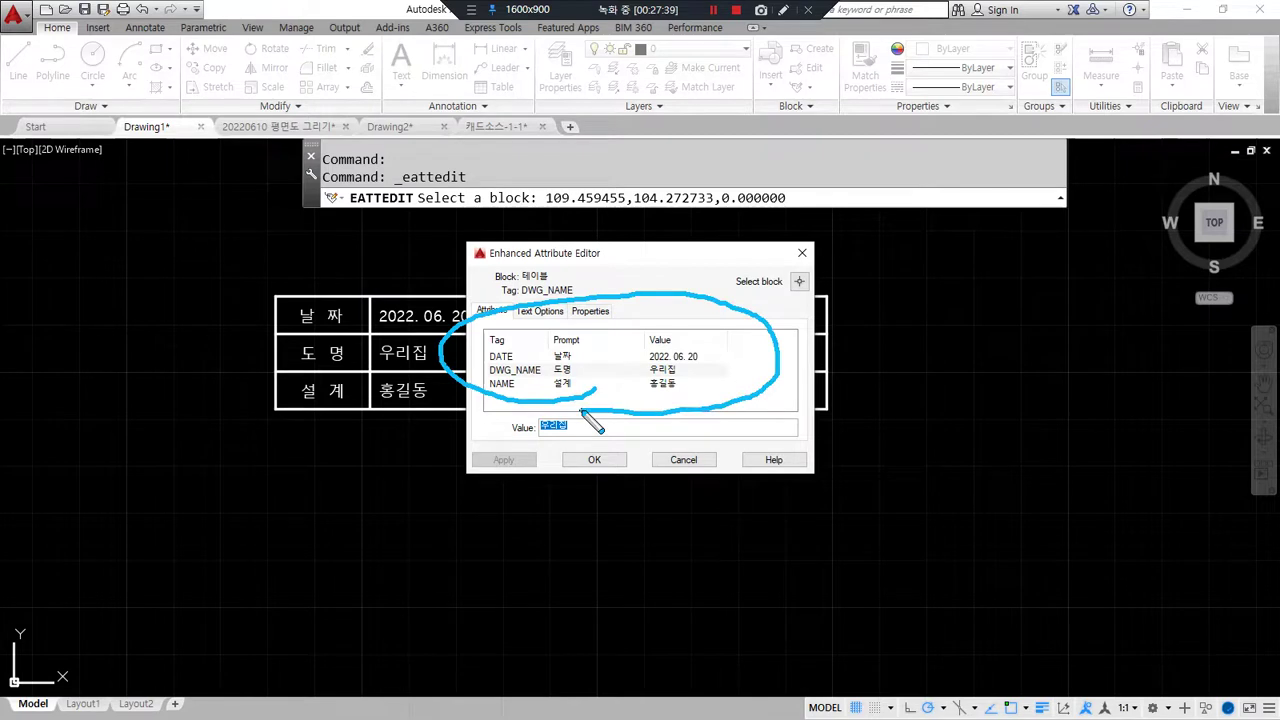
pyautogui.press('Escape')
pyautogui.click(512, 359)
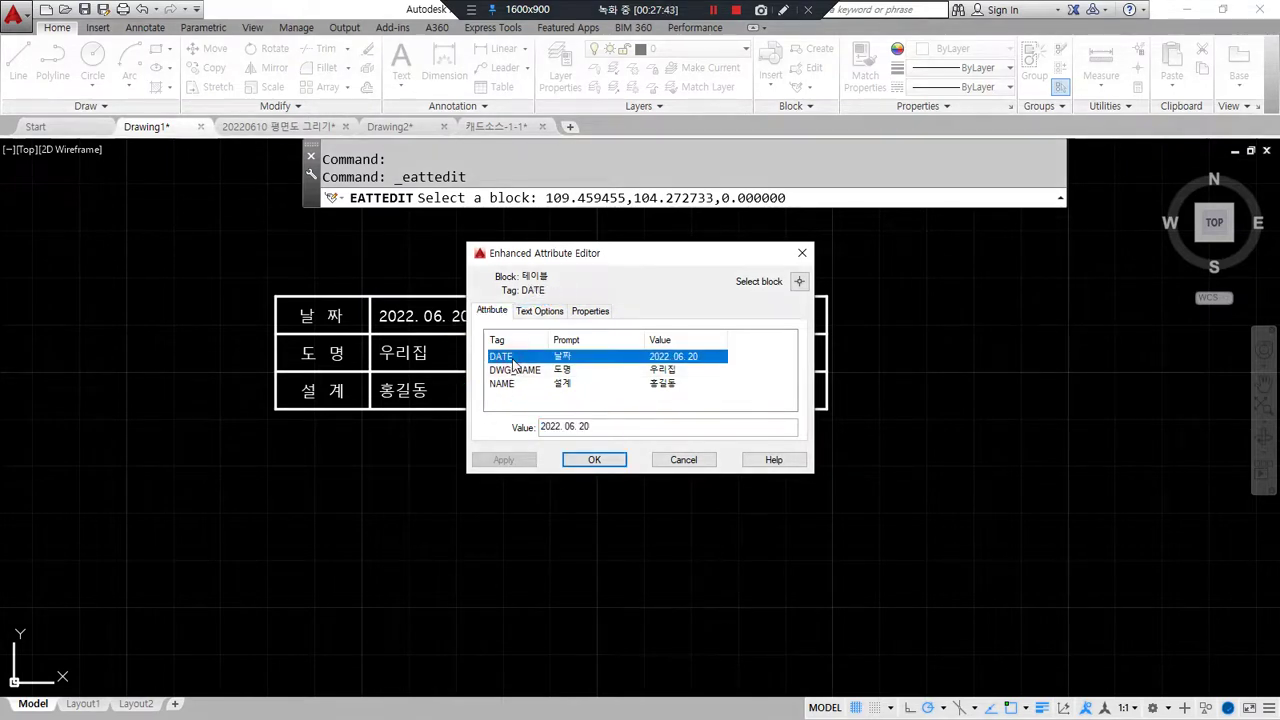
pyautogui.moveTo(480, 360); pyautogui.dragTo(716, 362)
pyautogui.moveTo(480, 372); pyautogui.dragTo(745, 372)
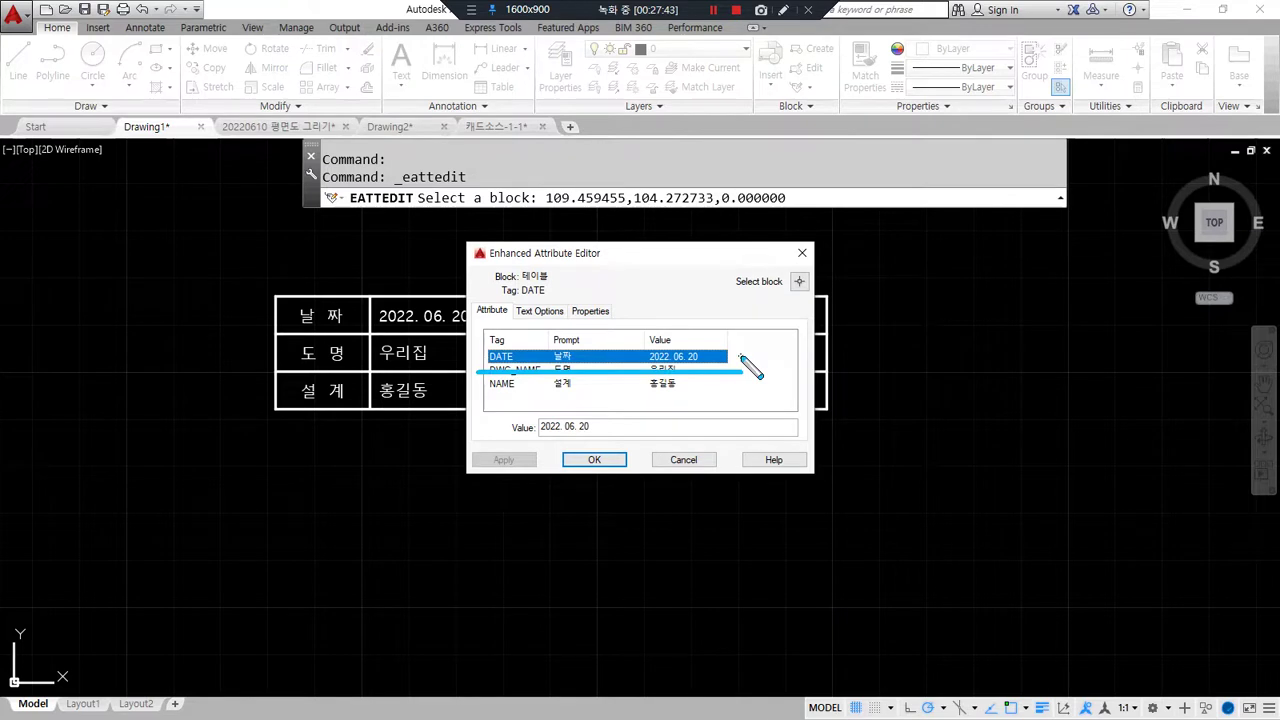
pyautogui.moveTo(583, 442)
pyautogui.mouseDown()
pyautogui.moveTo(512, 440)
pyautogui.moveTo(604, 452)
pyautogui.mouseUp()
pyautogui.press('Delete')
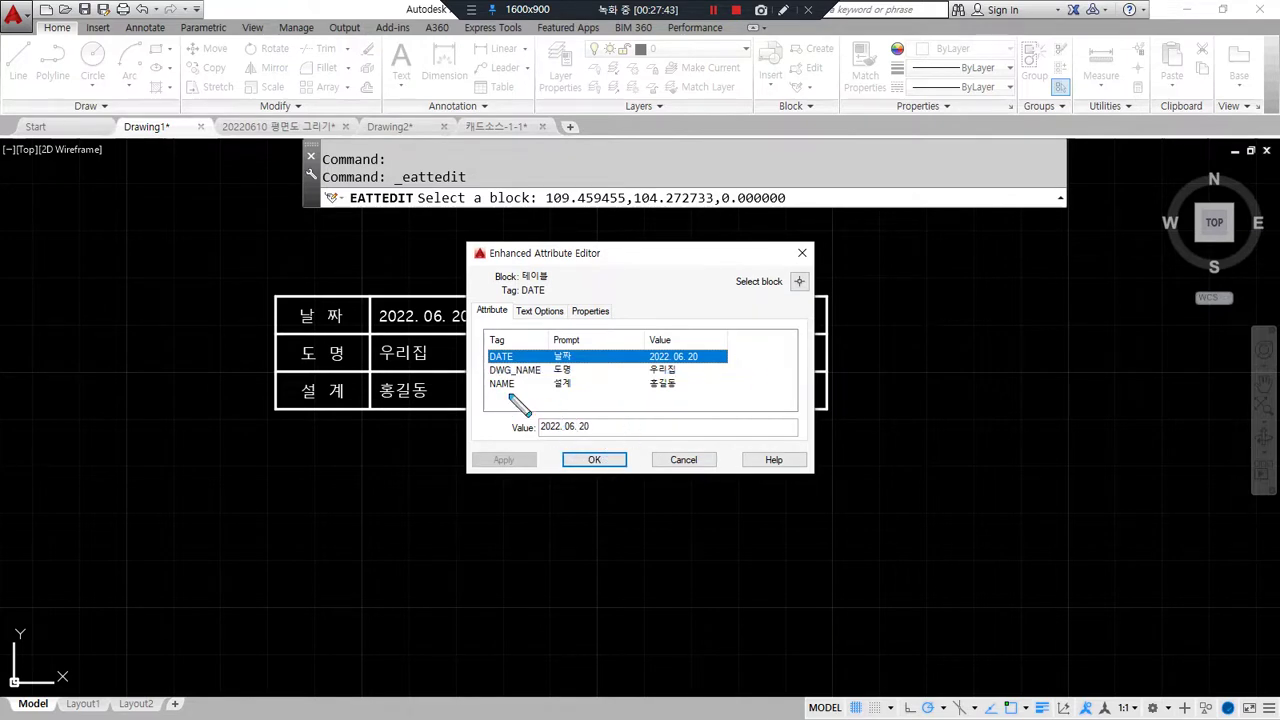
# Step: Set the oblique angle of the left block's DWG_NAME attribute text to 15
pyautogui.click(515, 373)
pyautogui.moveTo(486, 382); pyautogui.dragTo(712, 382)
pyautogui.press('Escape')
pyautogui.moveTo(558, 320)
pyautogui.mouseDown()
pyautogui.moveTo(507, 314)
pyautogui.moveTo(570, 323)
pyautogui.moveTo(549, 321)
pyautogui.mouseUp()
pyautogui.press('Escape')
pyautogui.click(548, 317)
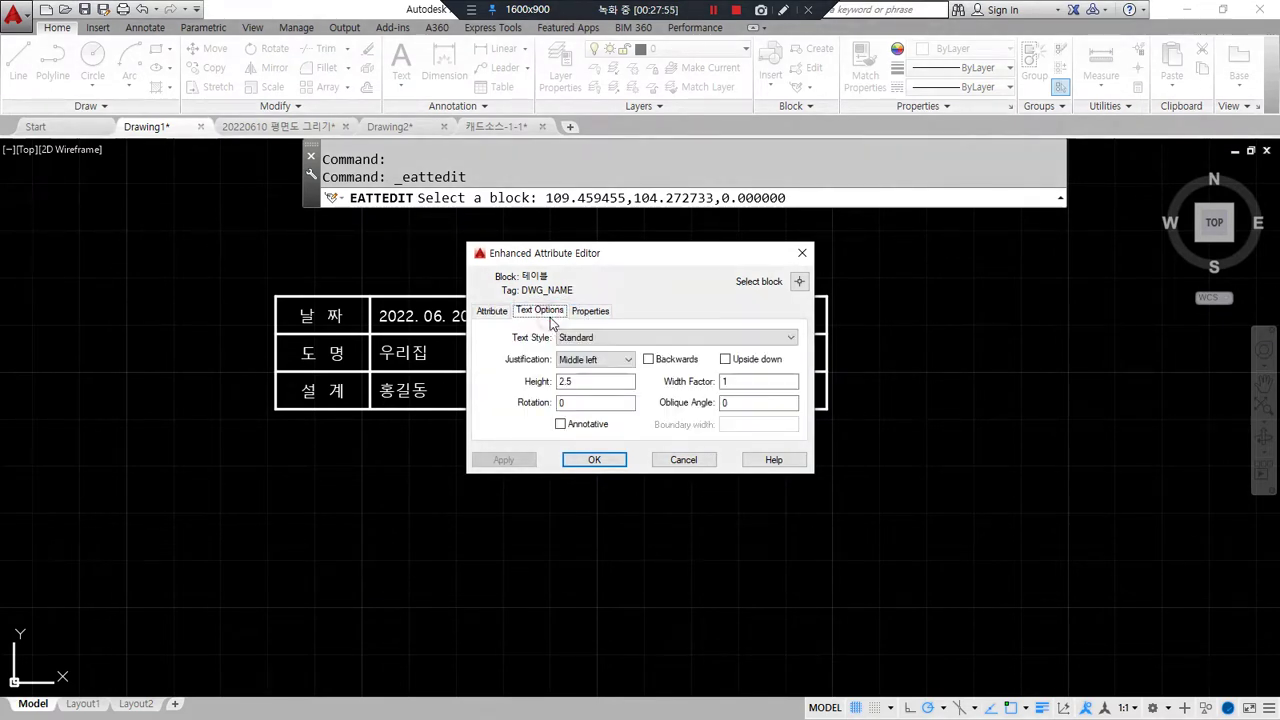
pyautogui.moveTo(581, 383); pyautogui.dragTo(511, 385)
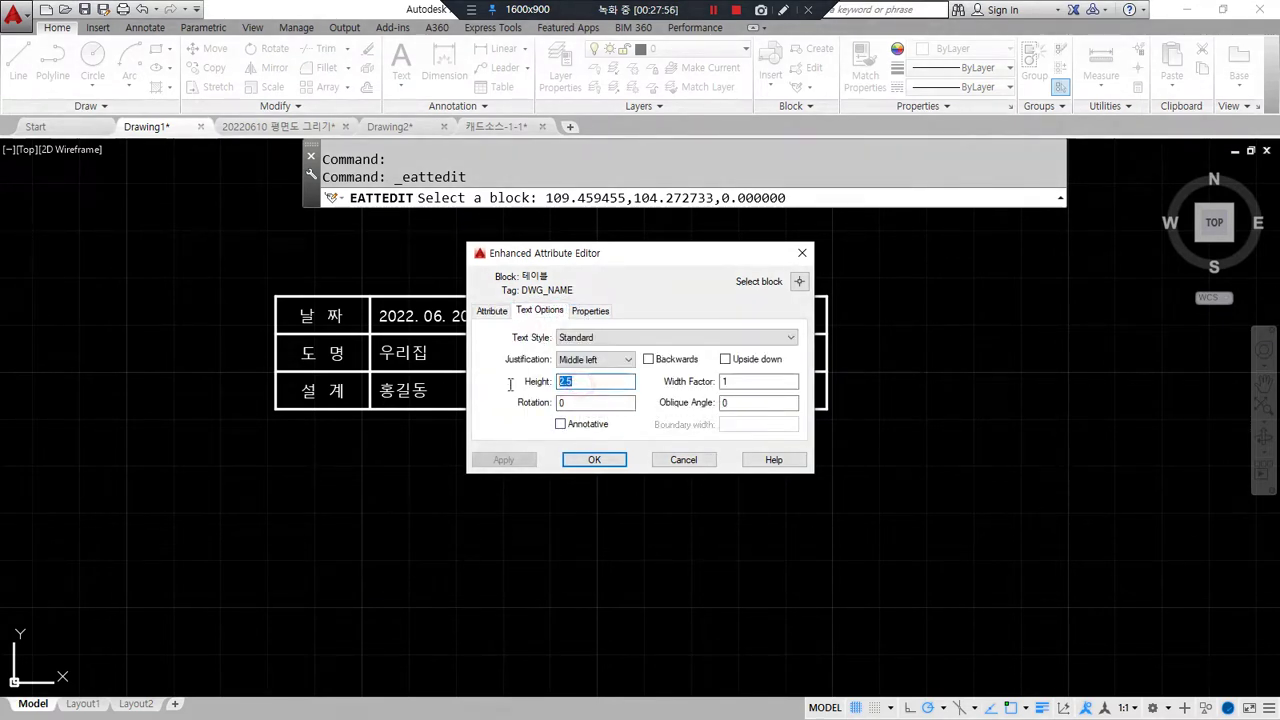
pyautogui.moveTo(584, 405); pyautogui.dragTo(546, 411)
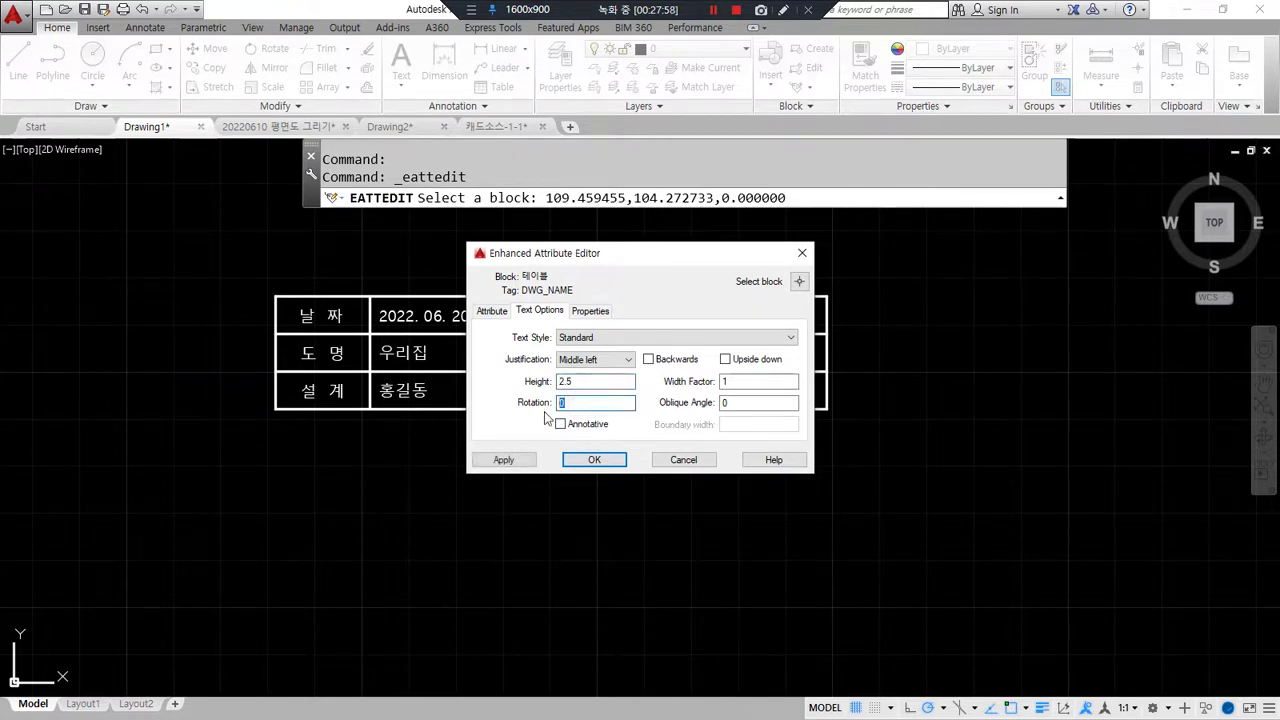
pyautogui.moveTo(741, 401); pyautogui.dragTo(697, 408)
pyautogui.write('15')
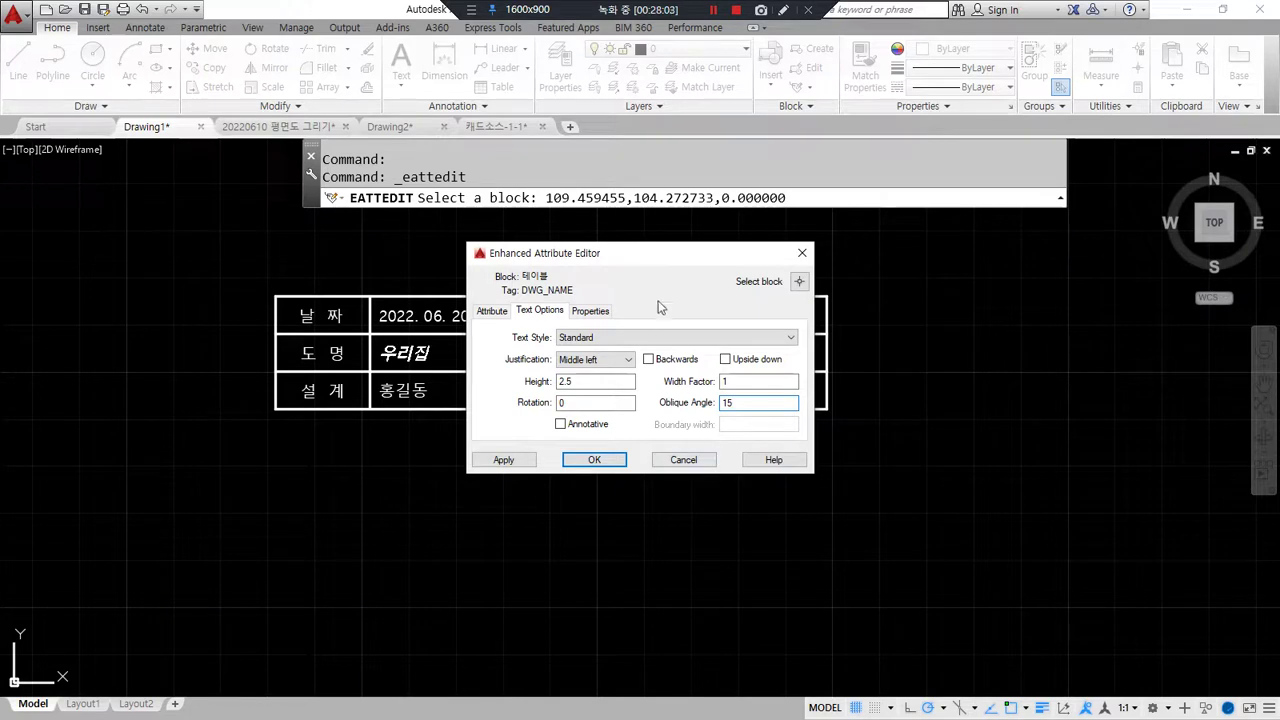
pyautogui.moveTo(638, 258); pyautogui.dragTo(806, 274)
pyautogui.moveTo(414, 372)
pyautogui.mouseDown()
pyautogui.moveTo(462, 357)
pyautogui.moveTo(442, 373)
pyautogui.mouseUp()
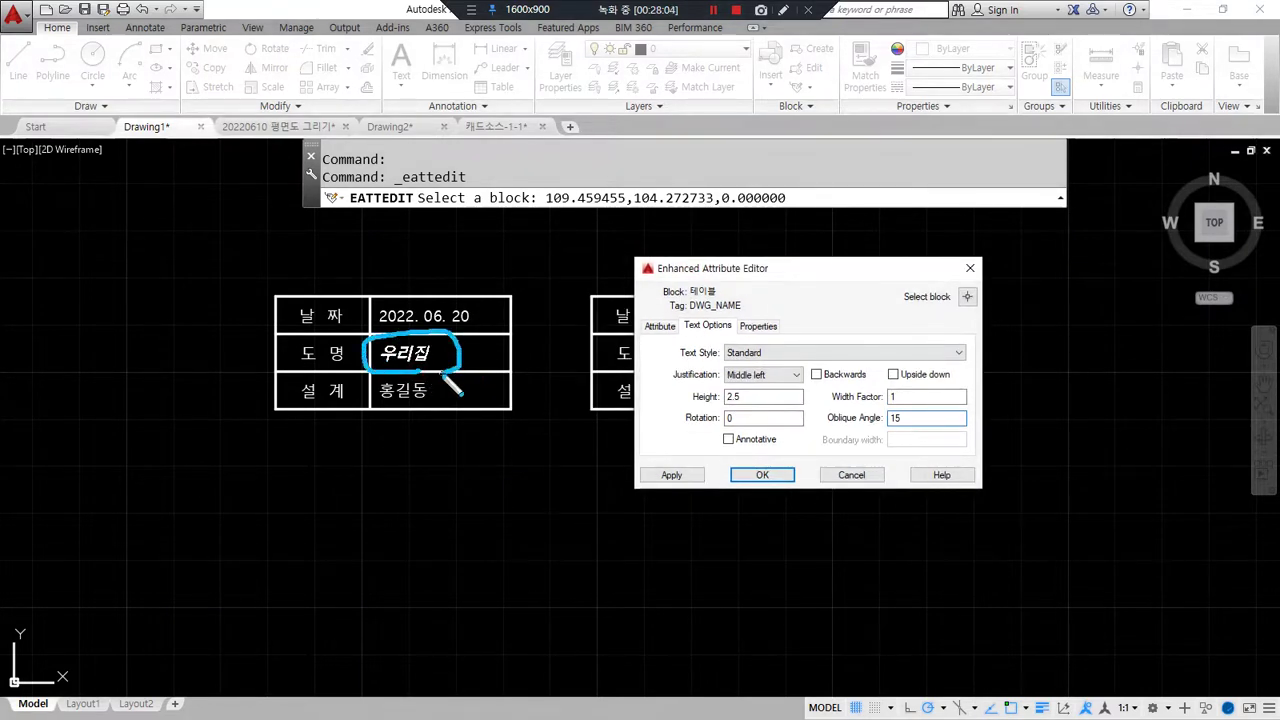
pyautogui.click(762, 475)
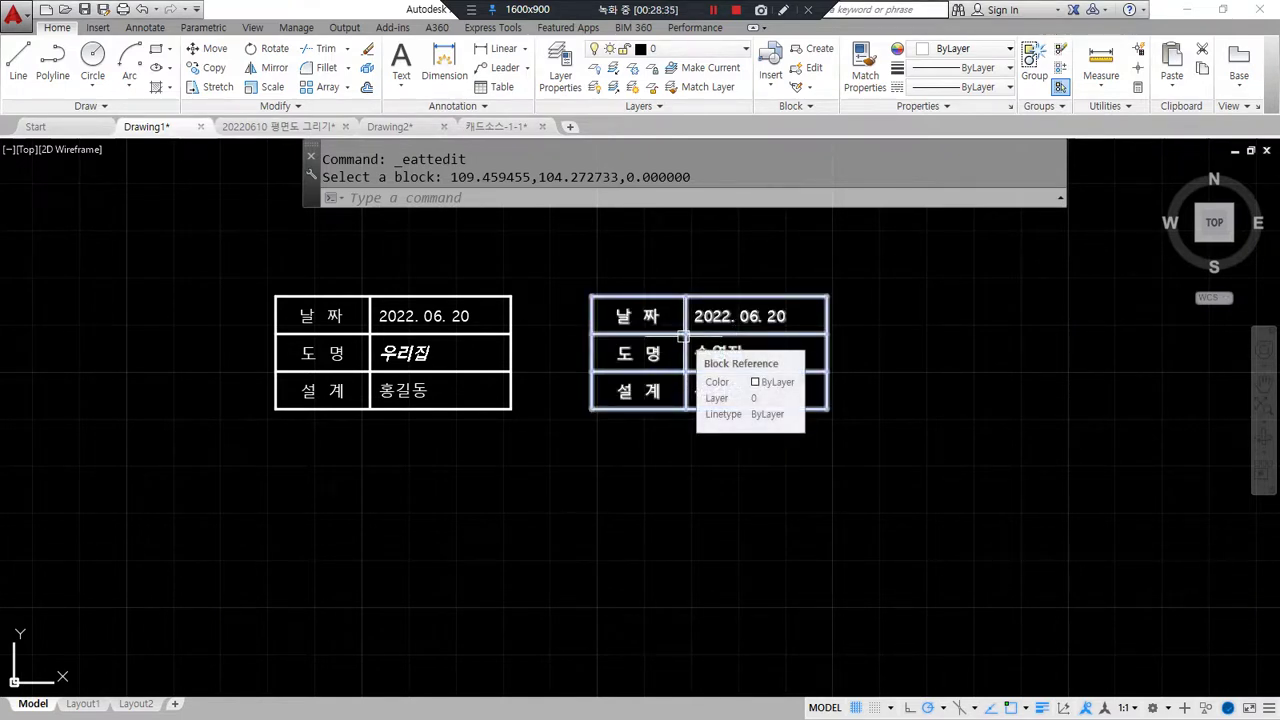
# Step: Open the right 테이블 block with TEXTEDIT and review the text options and properties of its DATE attribute
pyautogui.write('ed')
pyautogui.press('Return')
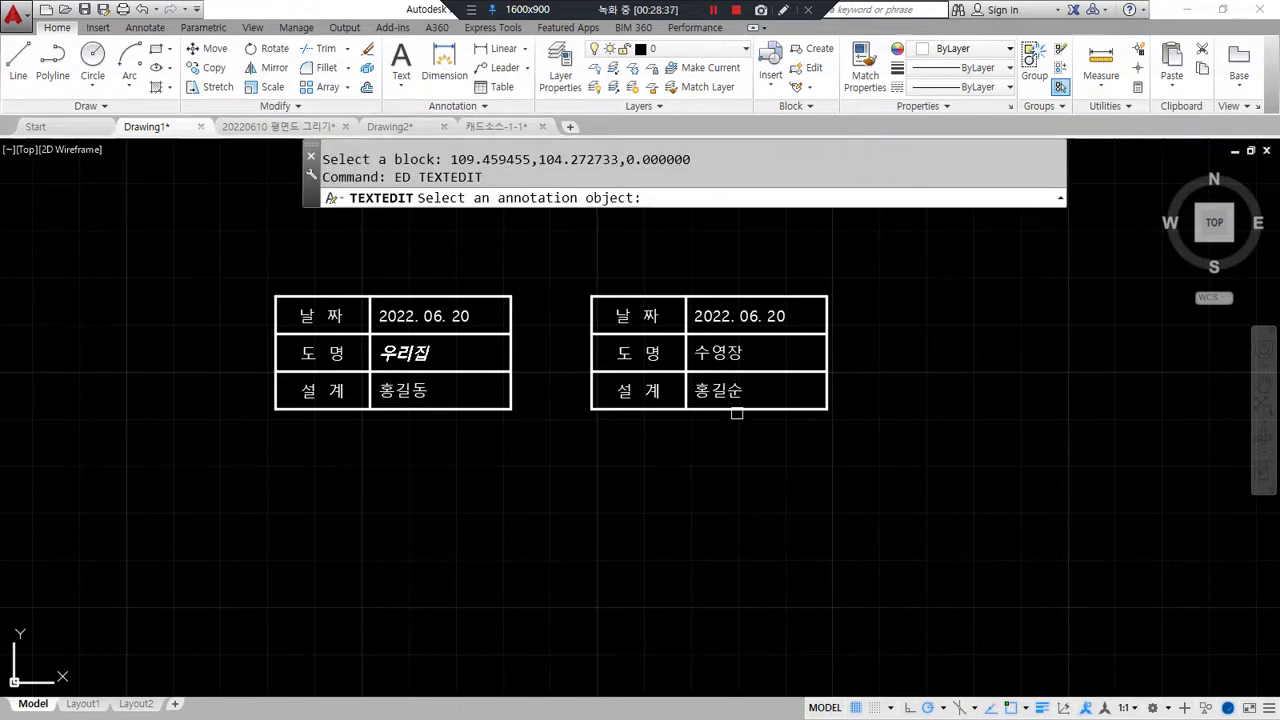
pyautogui.click(745, 409)
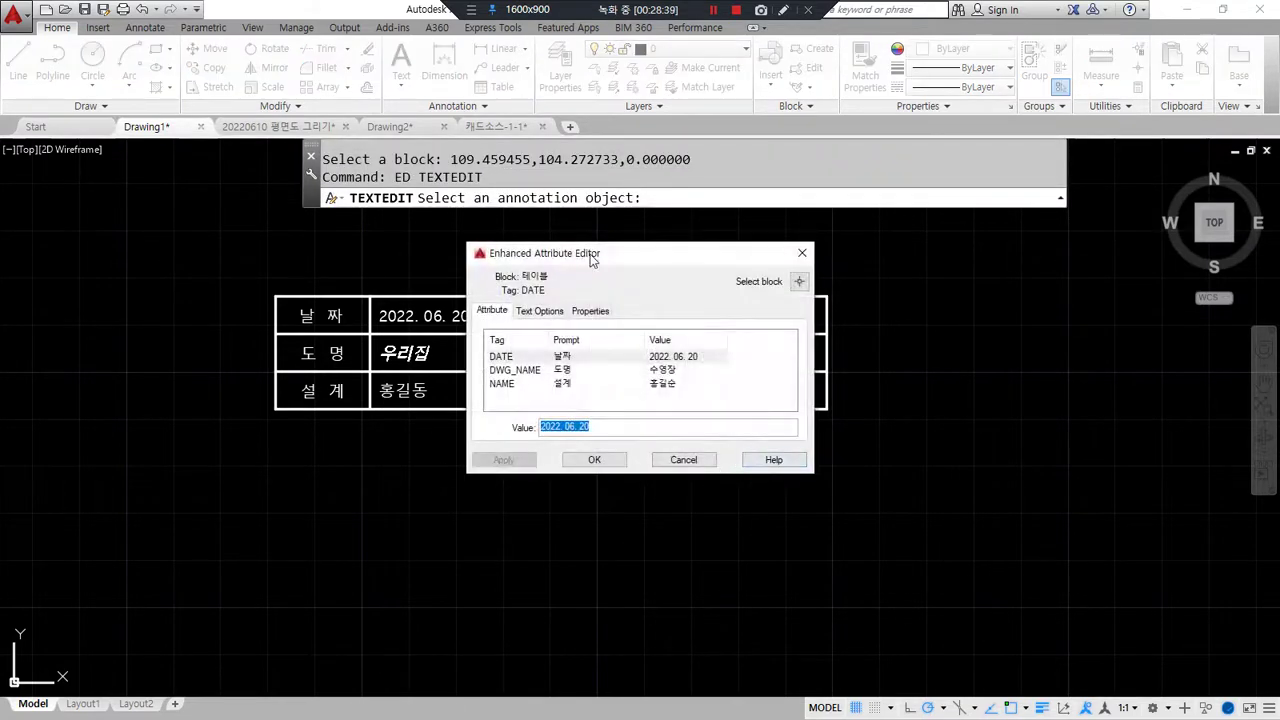
pyautogui.click(547, 315)
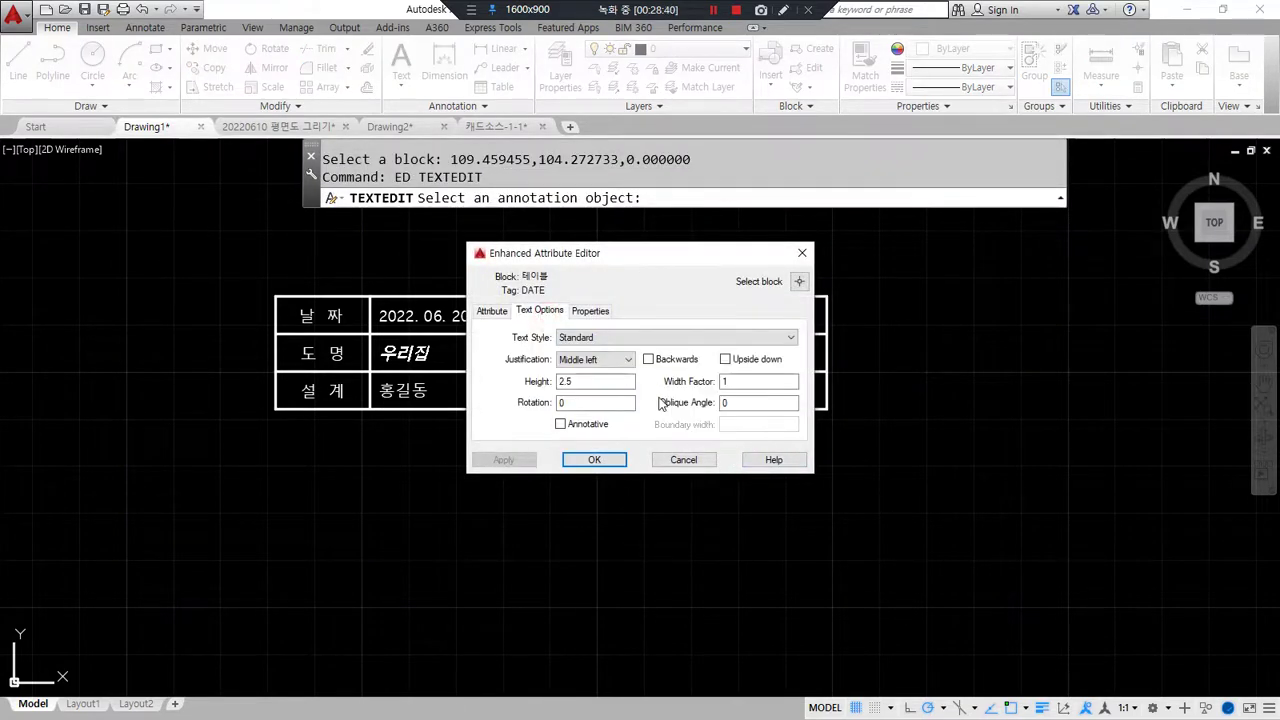
pyautogui.click(589, 313)
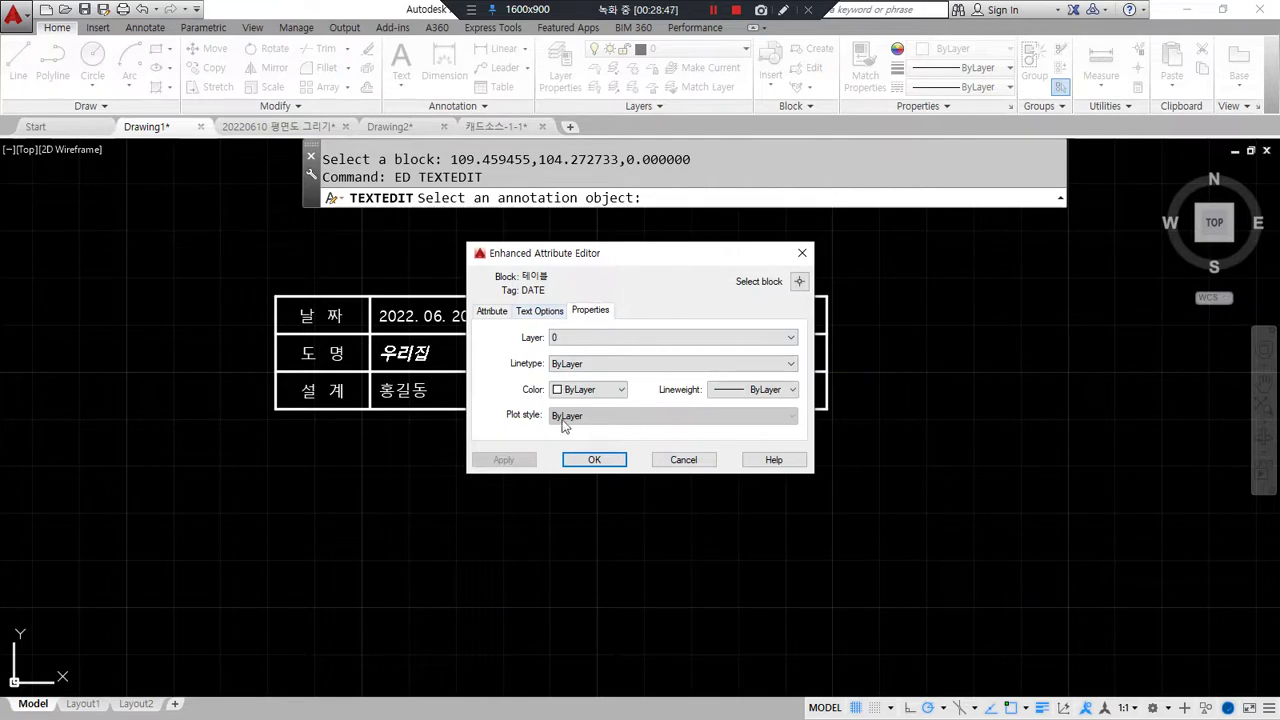
pyautogui.click(595, 460)
pyautogui.press('Return')
# Step: Change the right block's DATE attribute to 2022. 06. 17 in the Enhanced Attribute Editor
pyautogui.doubleClick(718, 352)
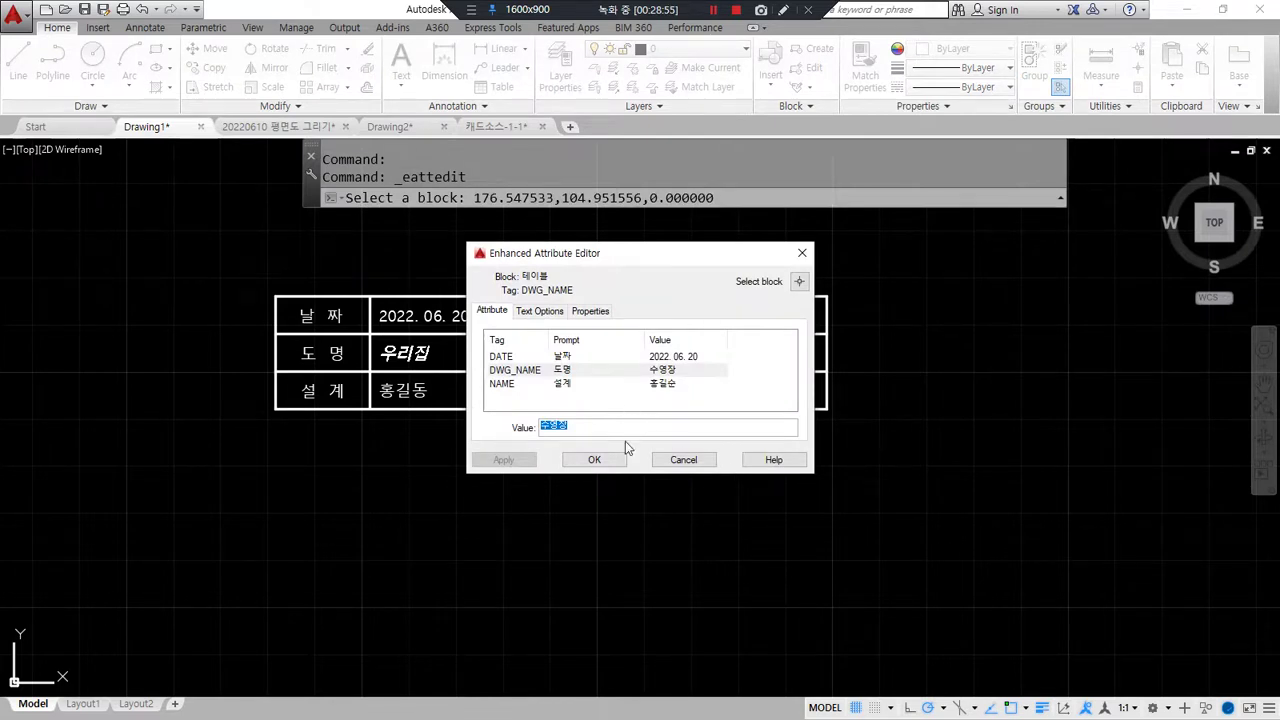
pyautogui.click(674, 374)
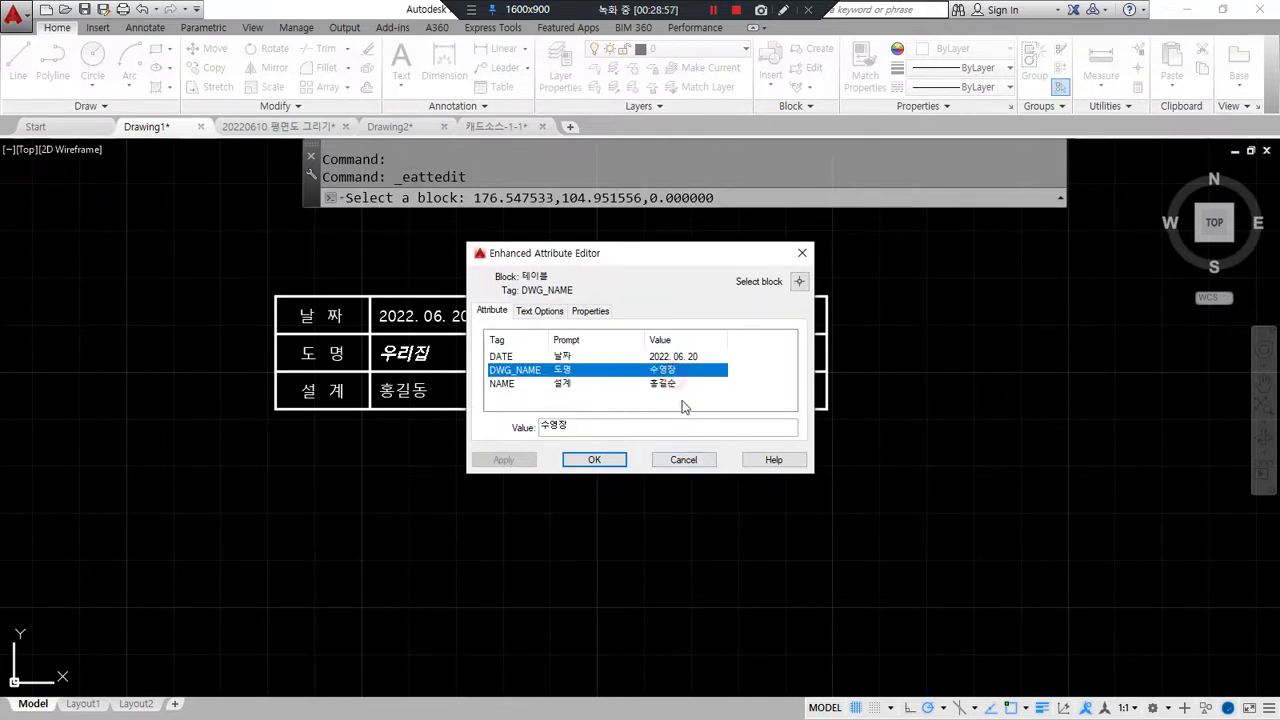
pyautogui.click(660, 383)
pyautogui.click(684, 358)
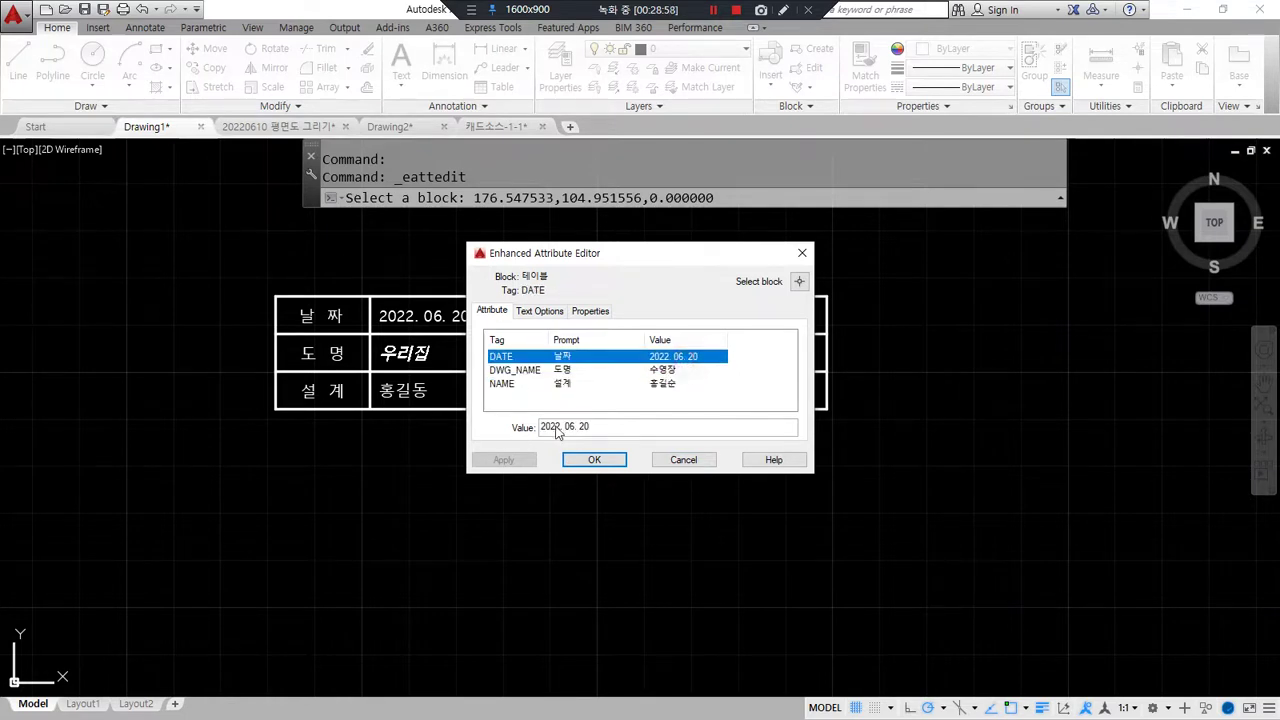
pyautogui.moveTo(579, 428); pyautogui.dragTo(638, 427)
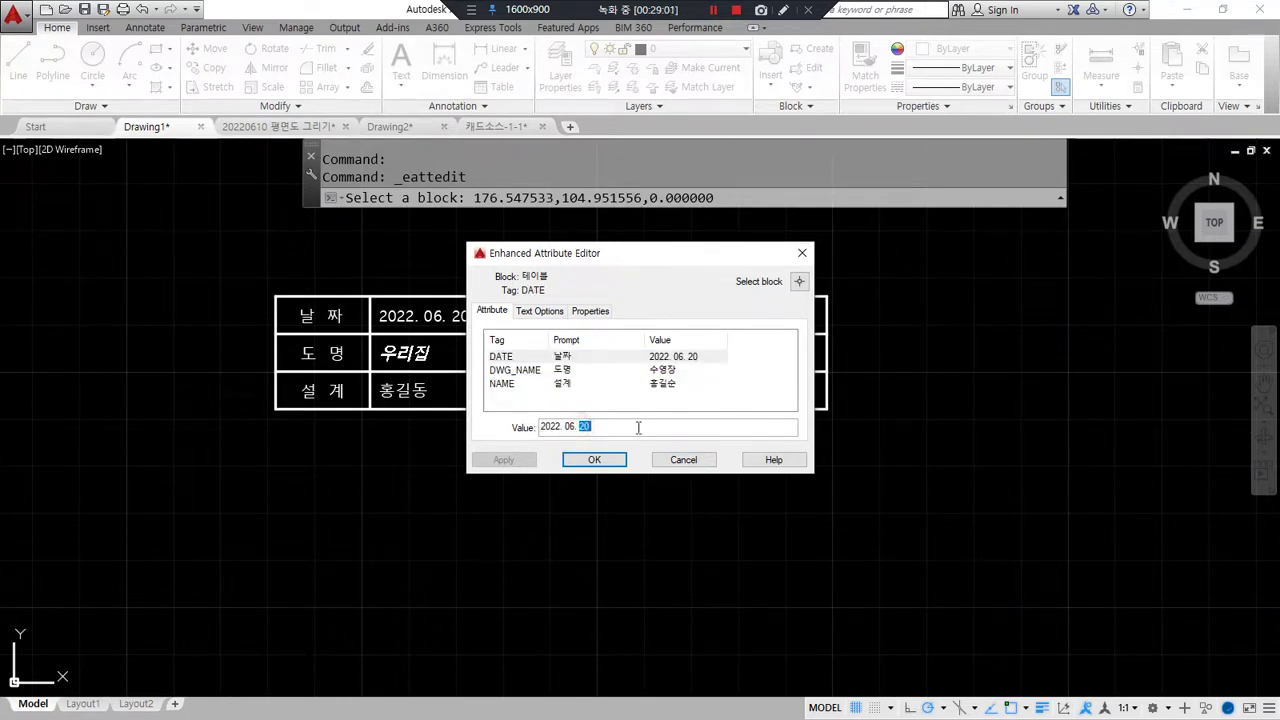
pyautogui.write('17')
pyautogui.click(594, 461)
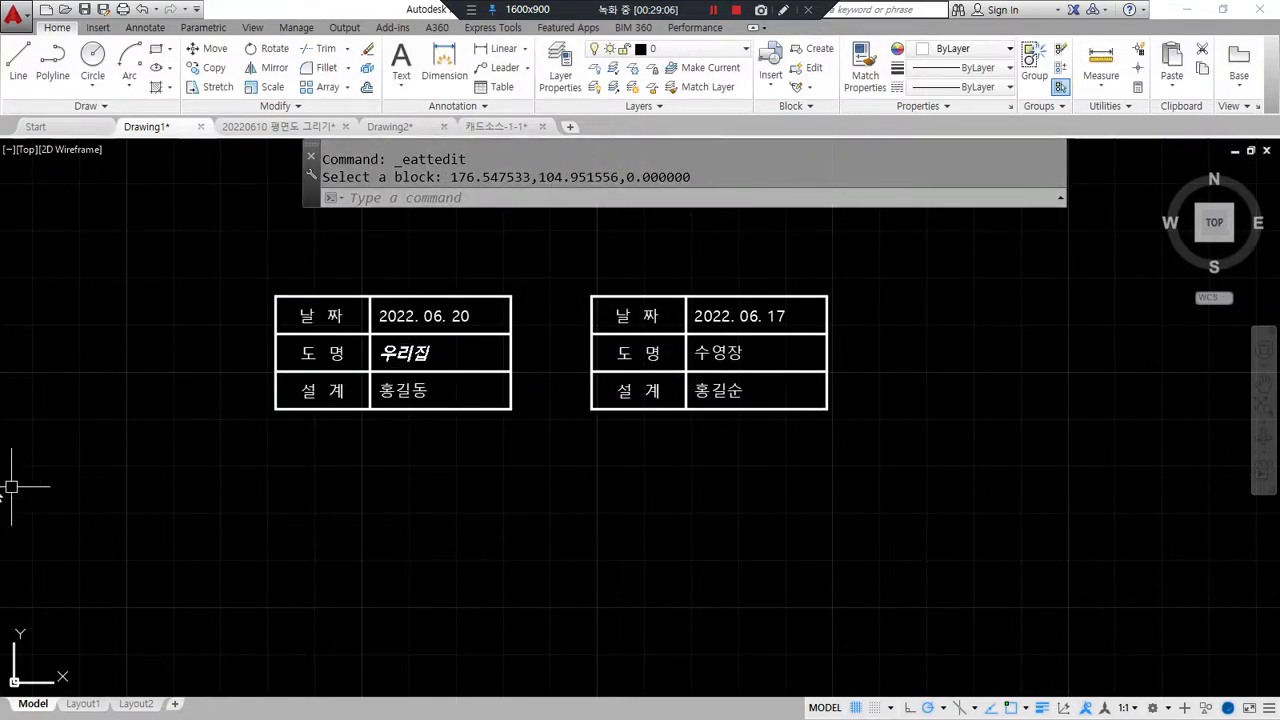
# Step: Switch to the Notepad notes and add "(블록 내보내기, saveas selected)" directly after wblock
pyautogui.hotkey('alt', 'Tab')
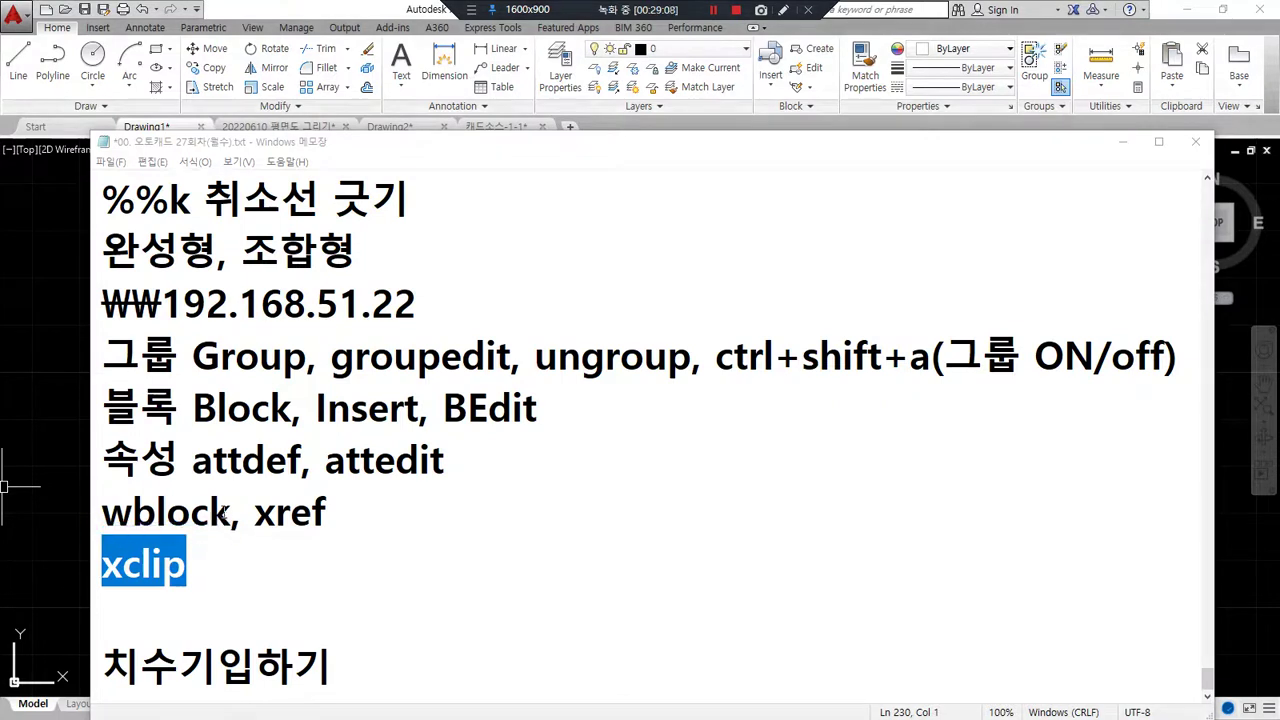
pyautogui.click(231, 513)
pyautogui.write('(')
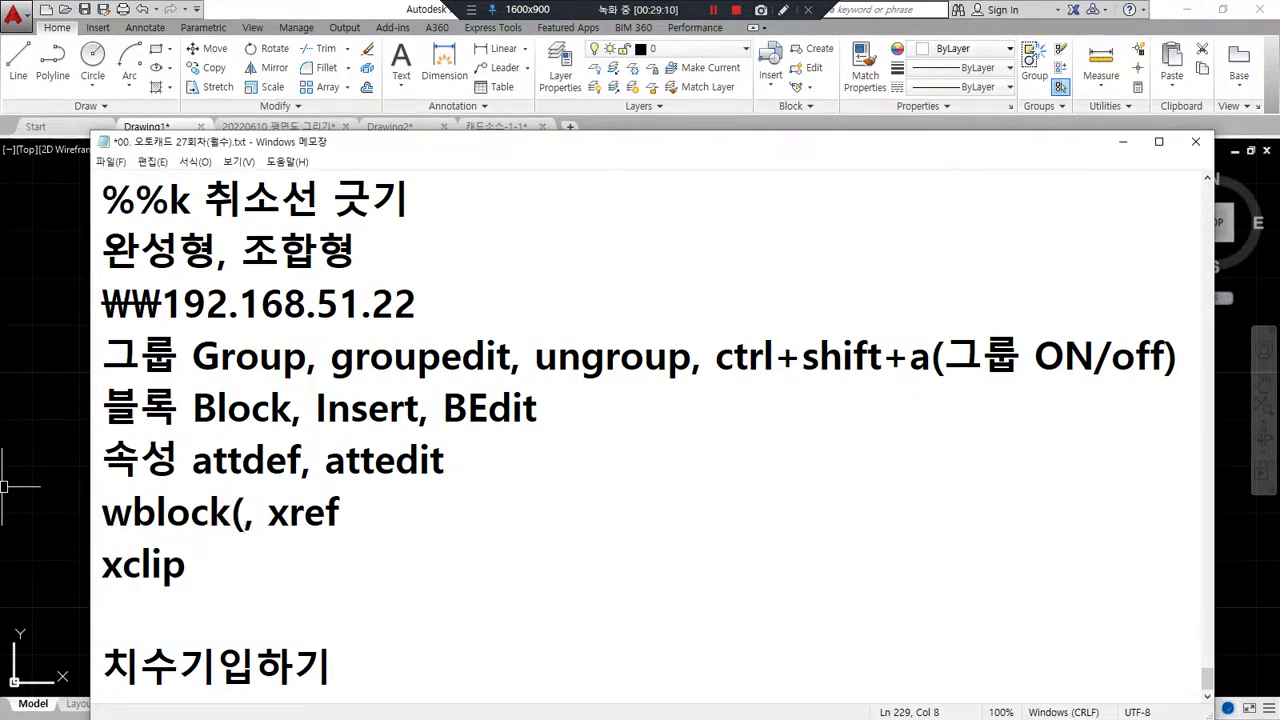
pyautogui.write('블록')
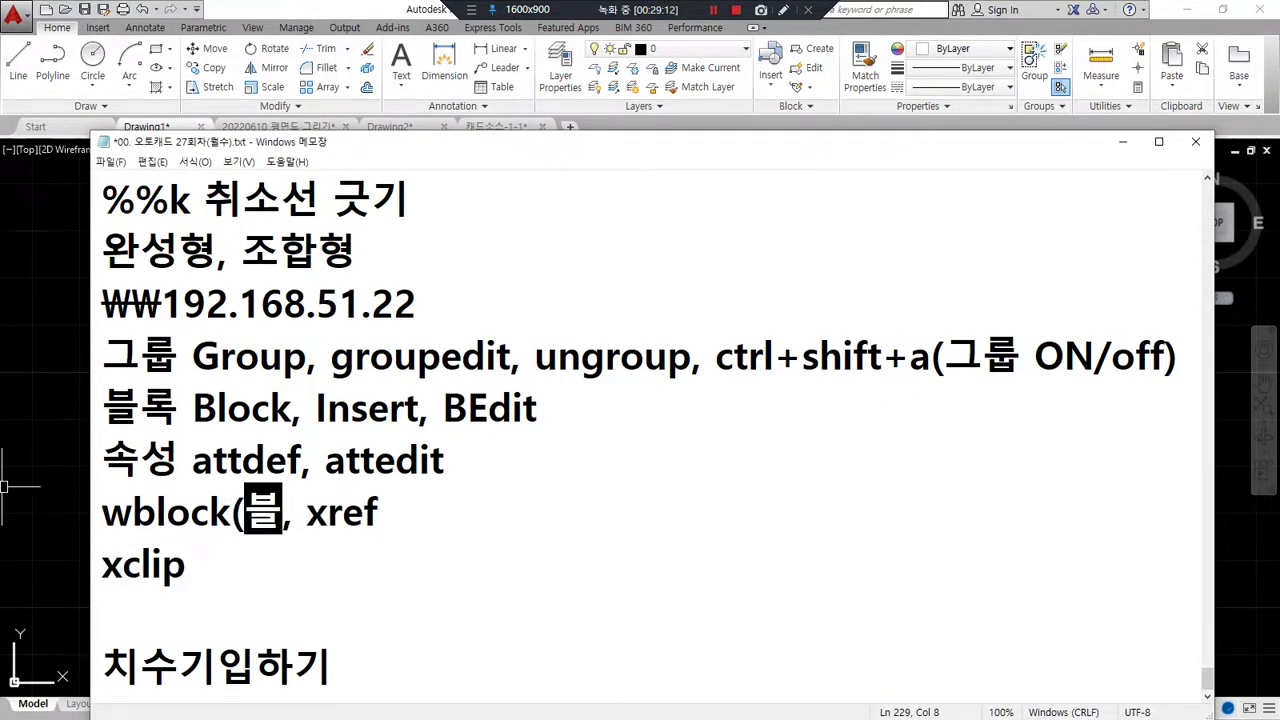
pyautogui.write(' 내보')
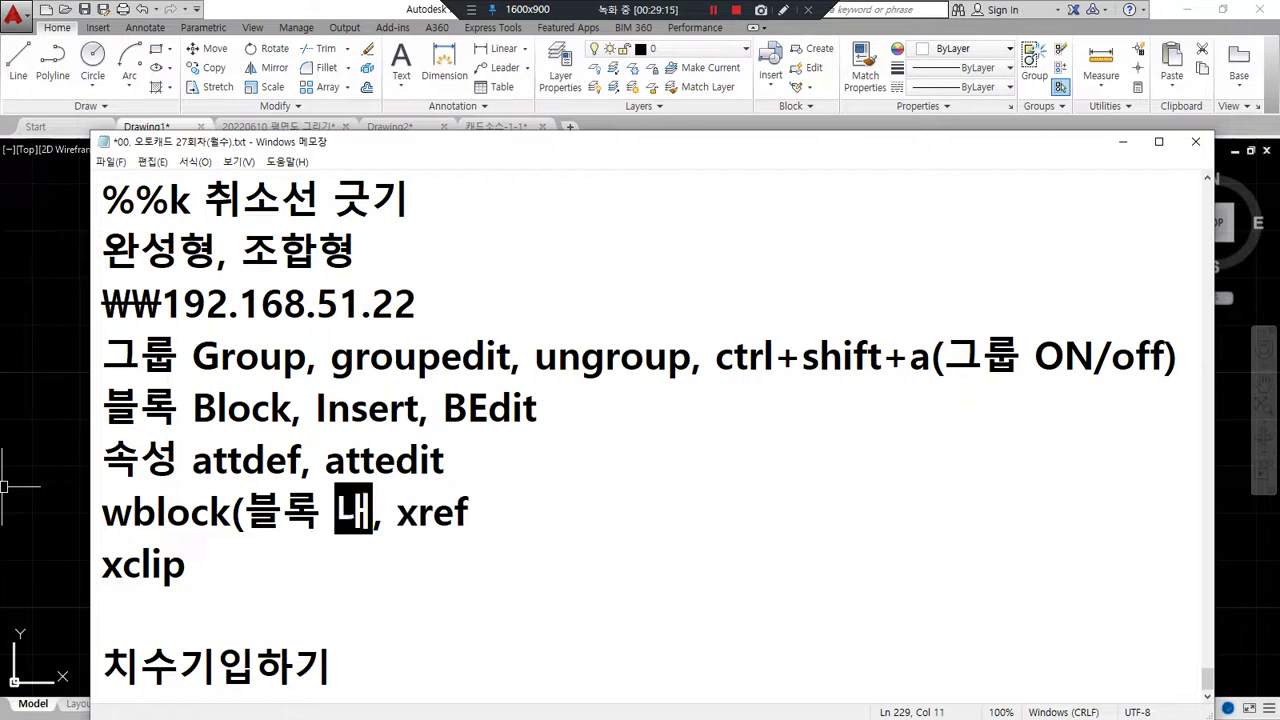
pyautogui.write('내기')
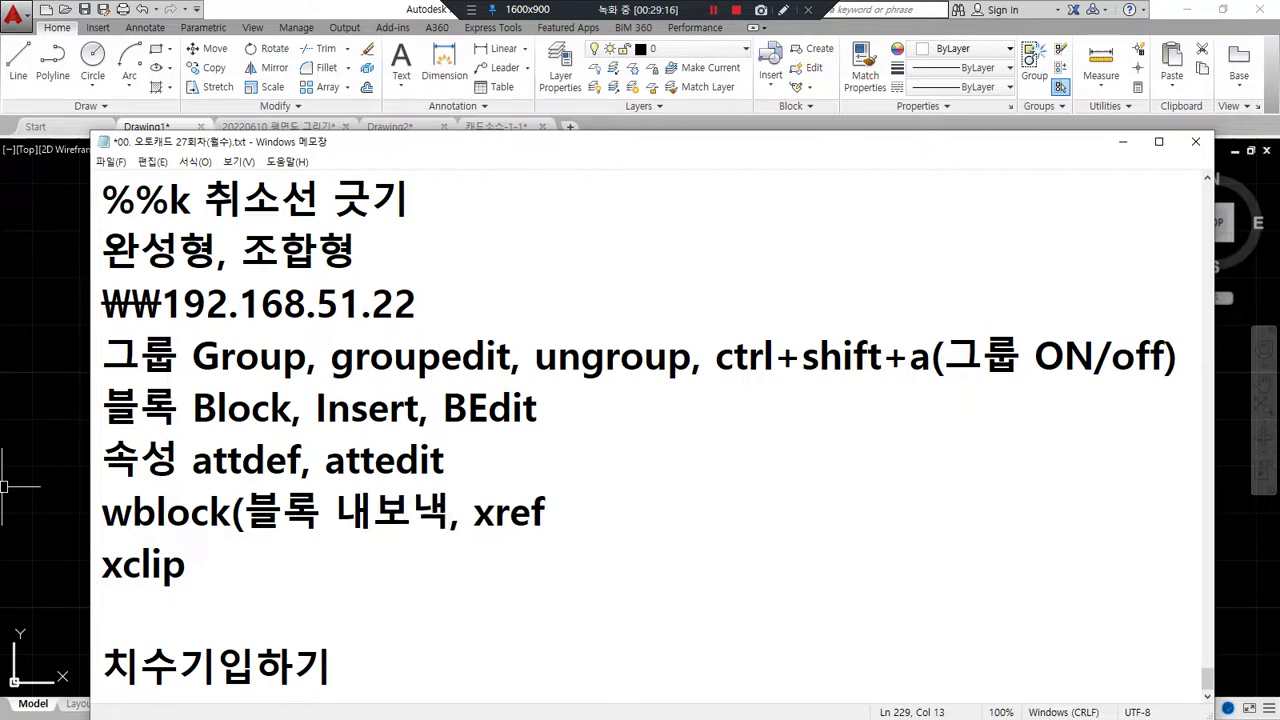
pyautogui.write('.')
pyautogui.press('BackSpace')
pyautogui.write(', ')
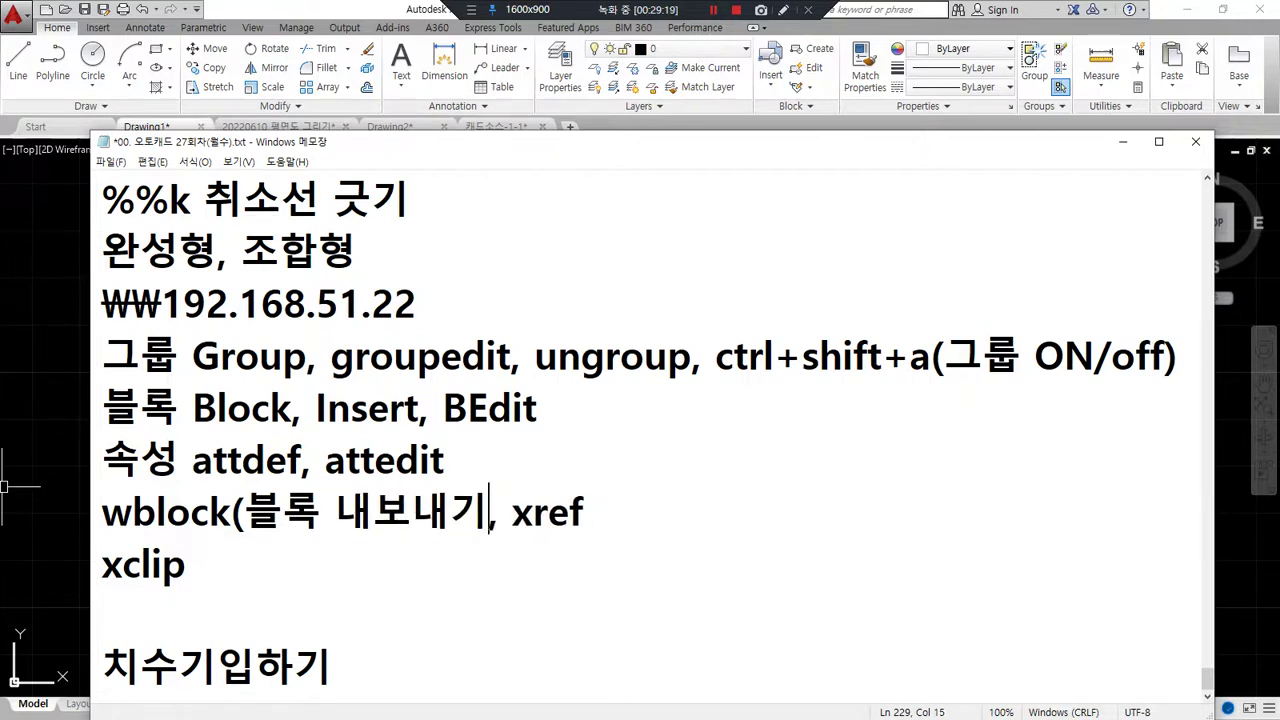
pyautogui.write('saveas ')
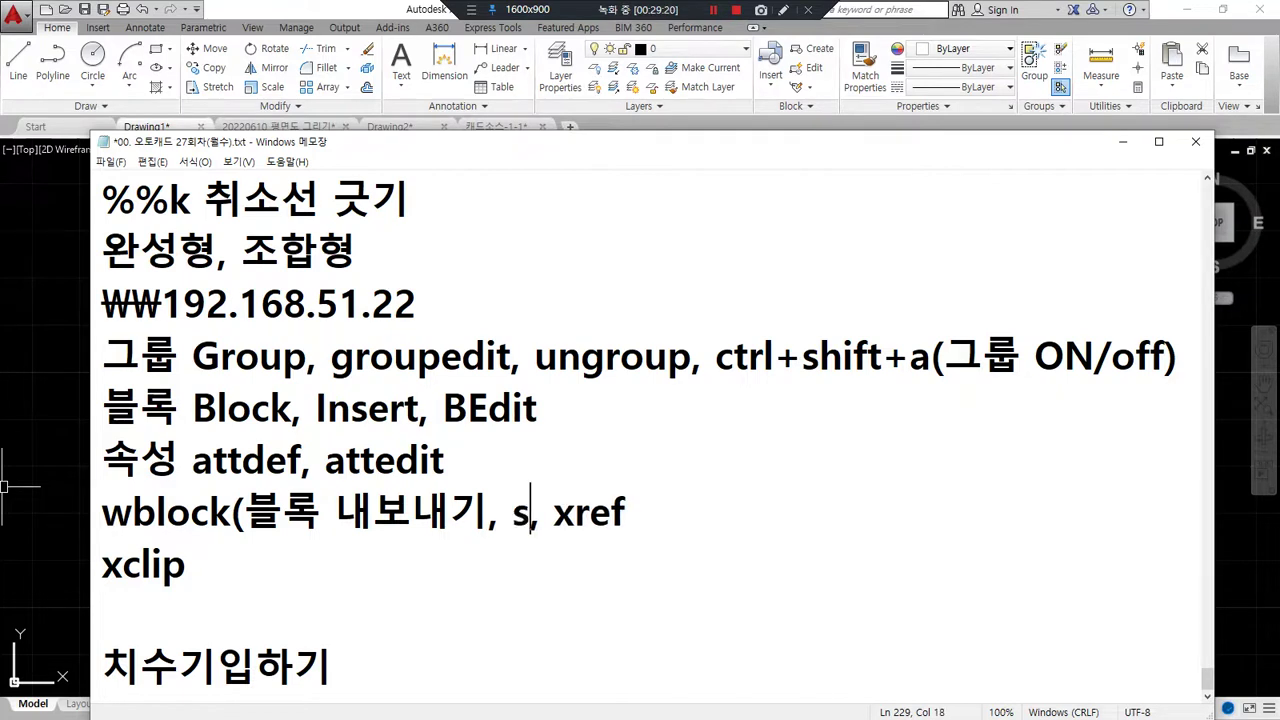
pyautogui.write('selecte')
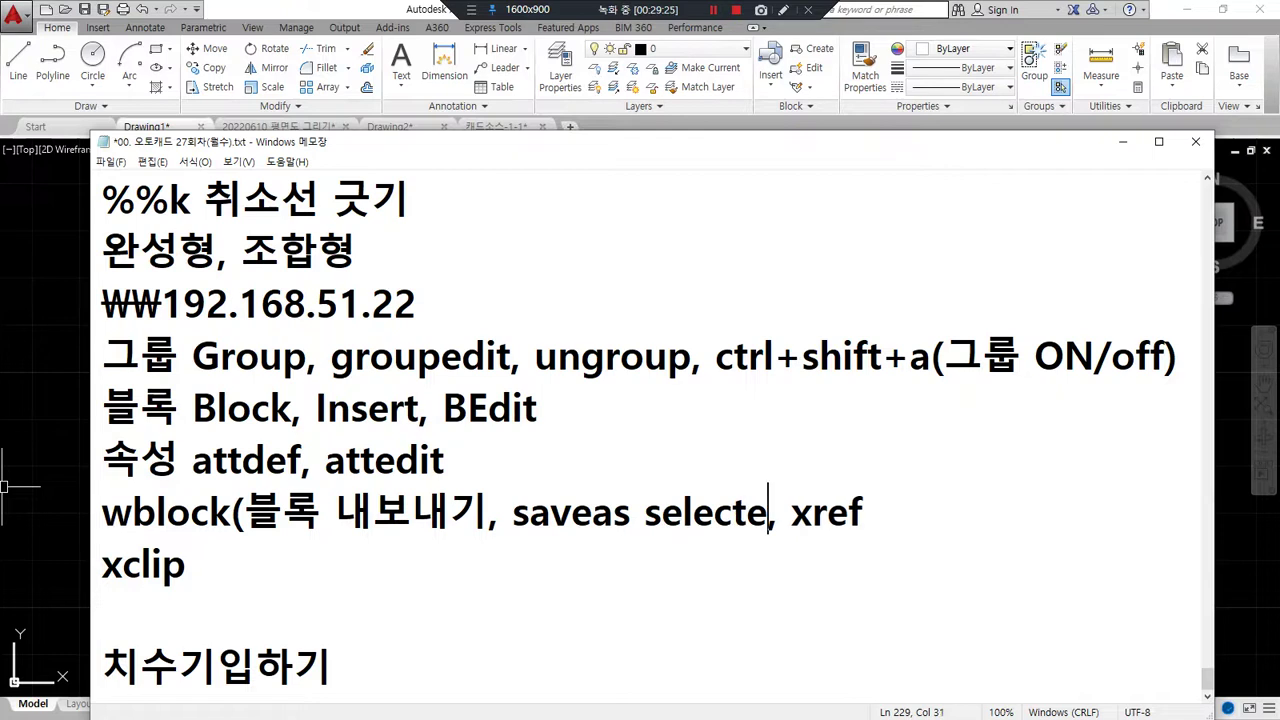
pyautogui.write('d)')
# Step: Correct "saveas" in the wblock note to "save as", and switch to the 캐드소스-1-1 drawing in AutoCAD
pyautogui.press('Left')
pyautogui.press('Left')
pyautogui.press('Left')
pyautogui.press('Left')
pyautogui.press('Left')
pyautogui.press('Left')
pyautogui.press('Left')
pyautogui.press('Left')
pyautogui.press('Left')
pyautogui.press('Left')
pyautogui.press('Left')
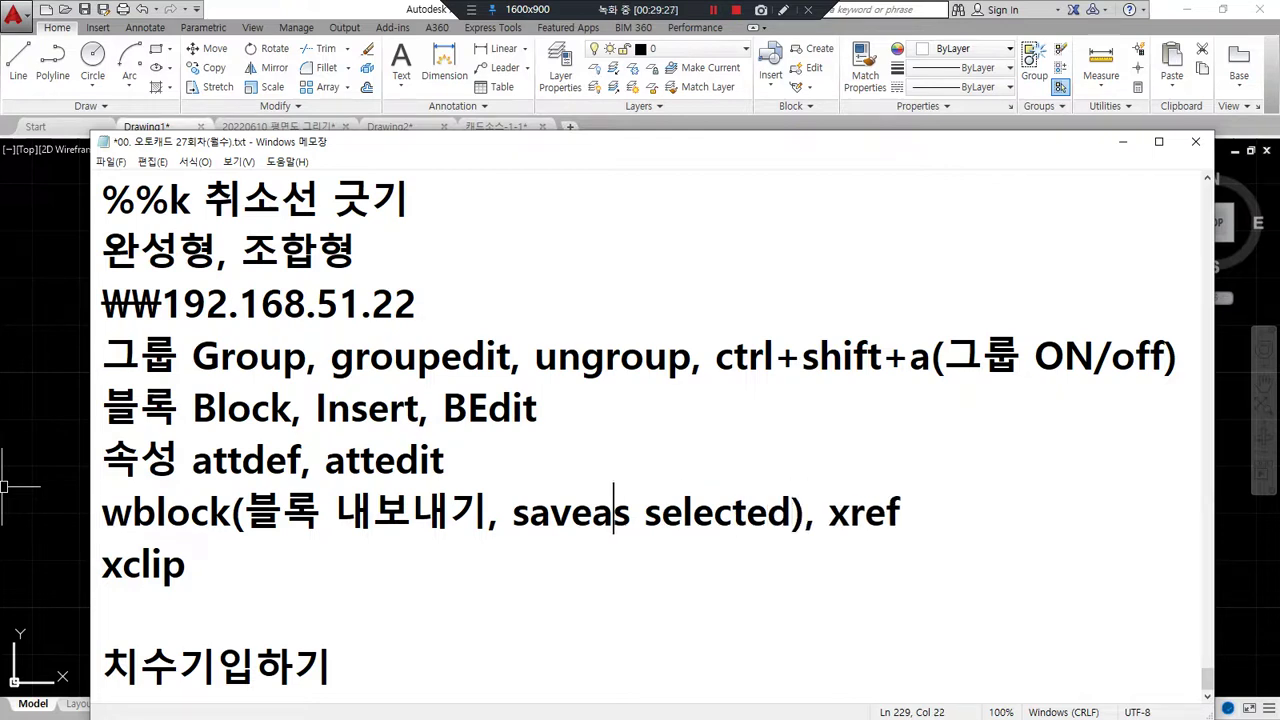
pyautogui.press('Left')
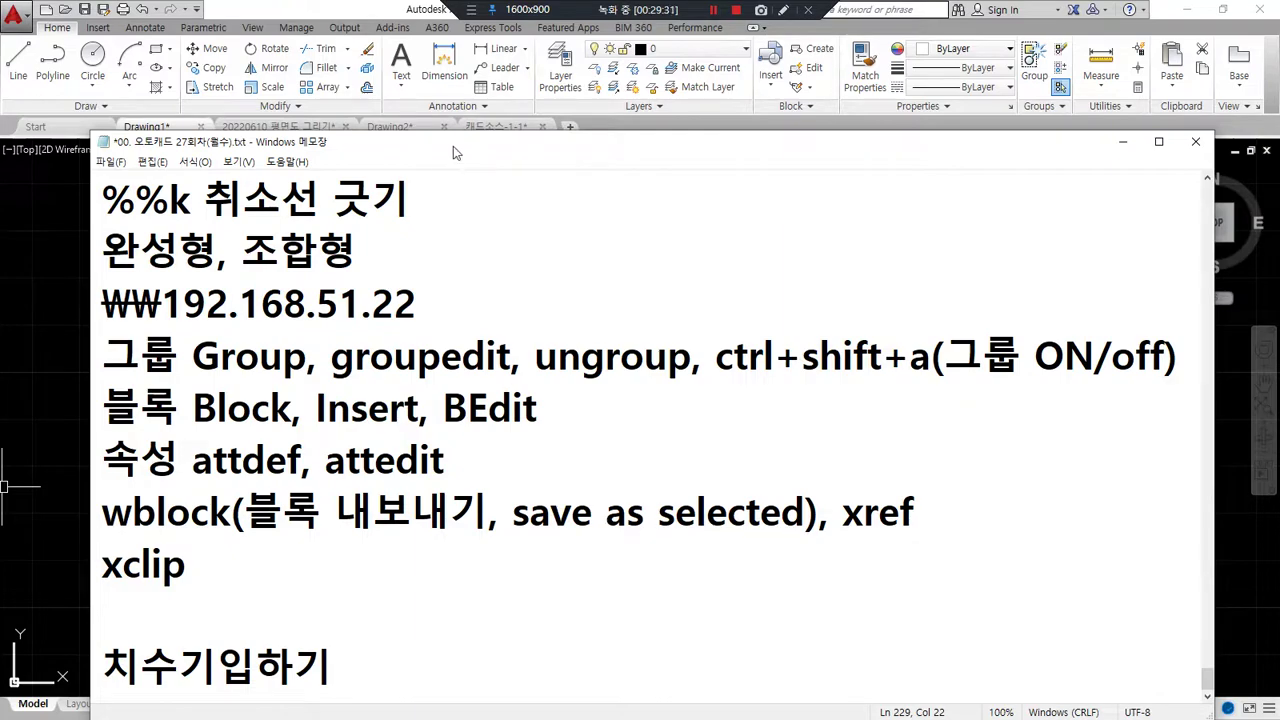
pyautogui.click(498, 127)
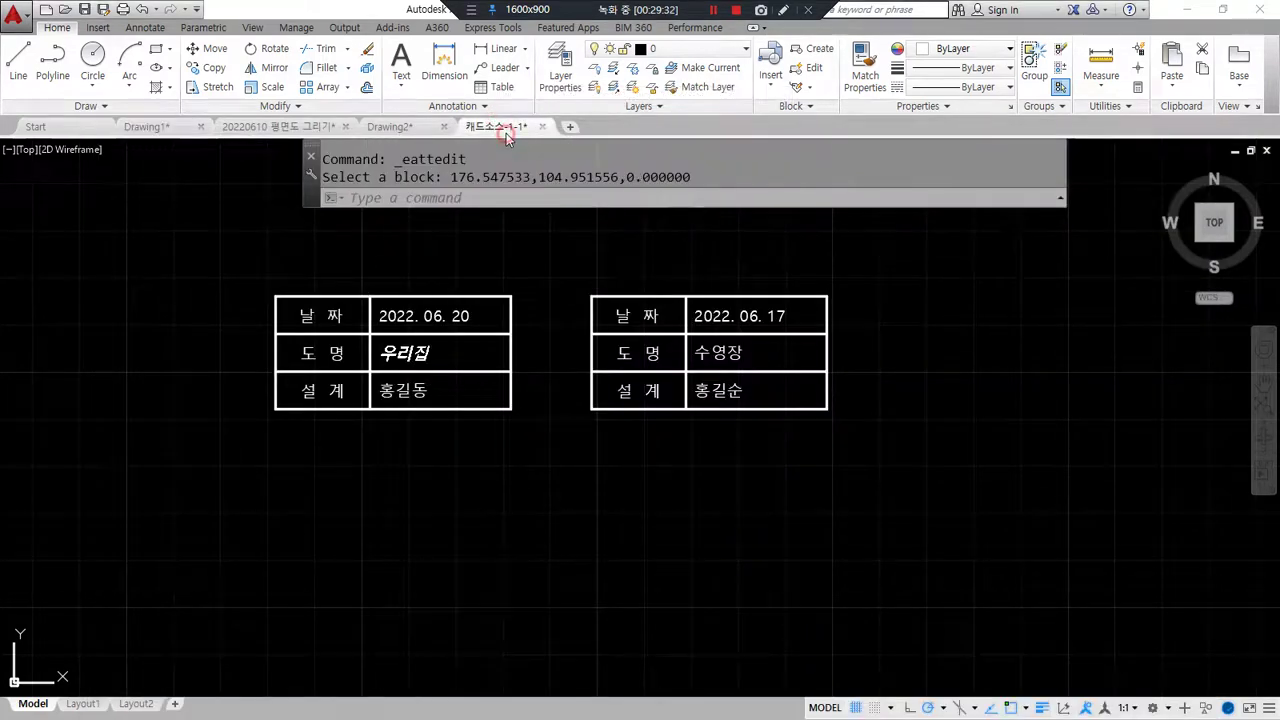
# Step: Browse the 캐드소스-1-1 drawing from the table sets up to the bathroom fixtures, landscape plan symbols and TREE row
pyautogui.scroll(2, 600, 287)
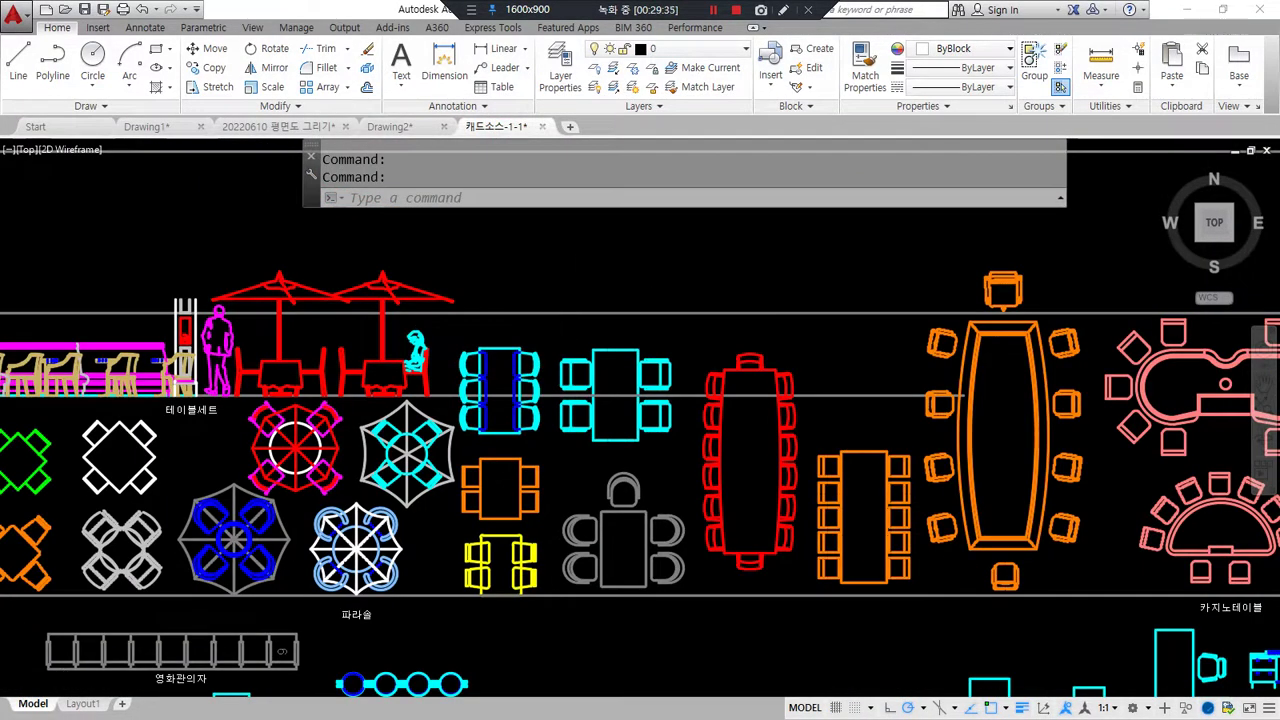
pyautogui.scroll(-3, 549, 283)
pyautogui.moveTo(440, 220); pyautogui.dragTo(603, 609, button='middle')
pyautogui.moveTo(306, 290); pyautogui.dragTo(316, 578, button='middle')
pyautogui.scroll(1, 331, 323)
pyautogui.moveTo(331, 323); pyautogui.dragTo(403, 680, button='middle')
pyautogui.moveTo(553, 228); pyautogui.dragTo(555, 465, button='middle')
pyautogui.scroll(-2, 335, 300)
pyautogui.moveTo(335, 300); pyautogui.dragTo(356, 605, button='middle')
pyautogui.moveTo(321, 356); pyautogui.dragTo(264, 283, button='middle')
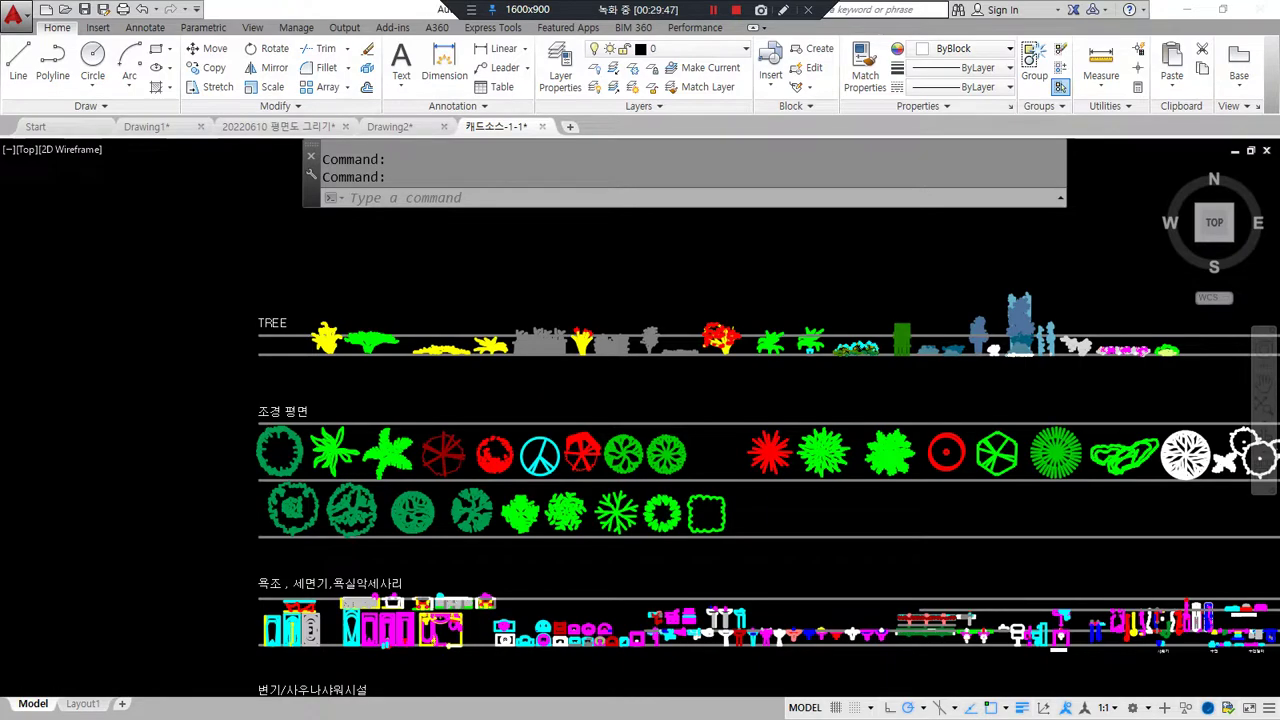
# Step: Open the 00. 예제도면 drawing and the A10-3층평면도 drawing, and look over their sheets
pyautogui.click(508, 378)
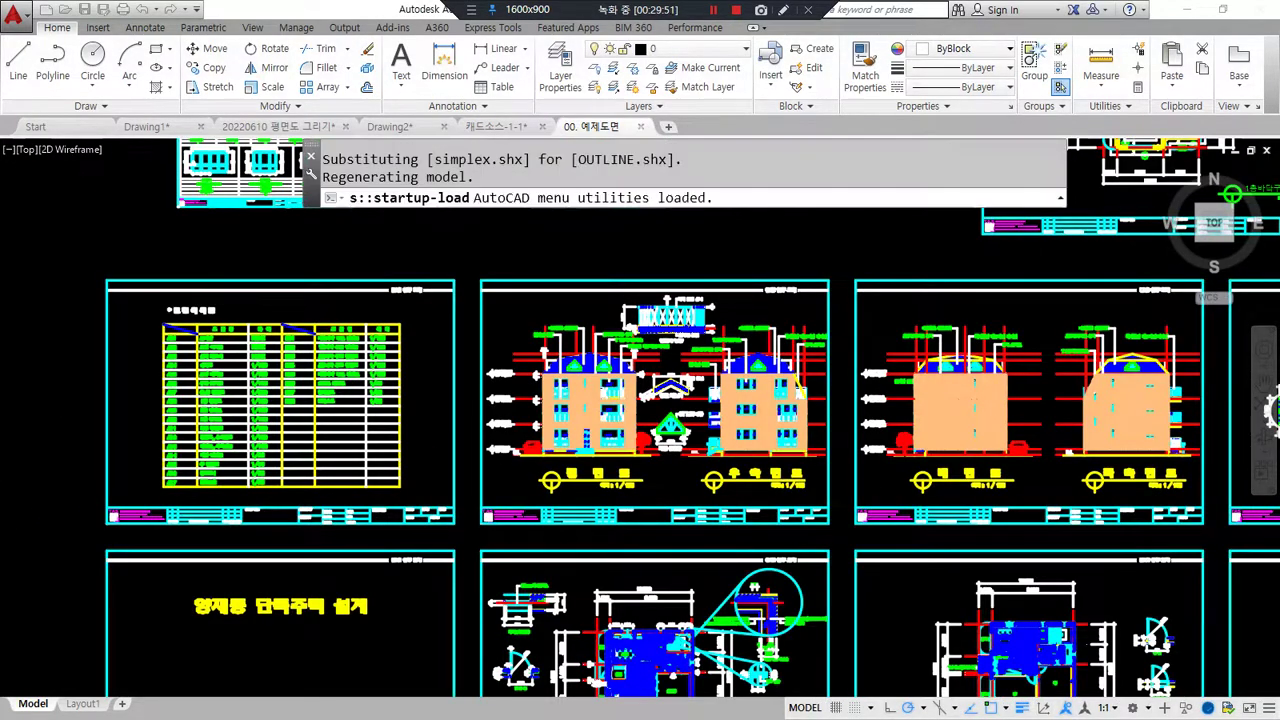
pyautogui.scroll(-4, 710, 450)
pyautogui.moveTo(753, 455); pyautogui.dragTo(508, 417, button='middle')
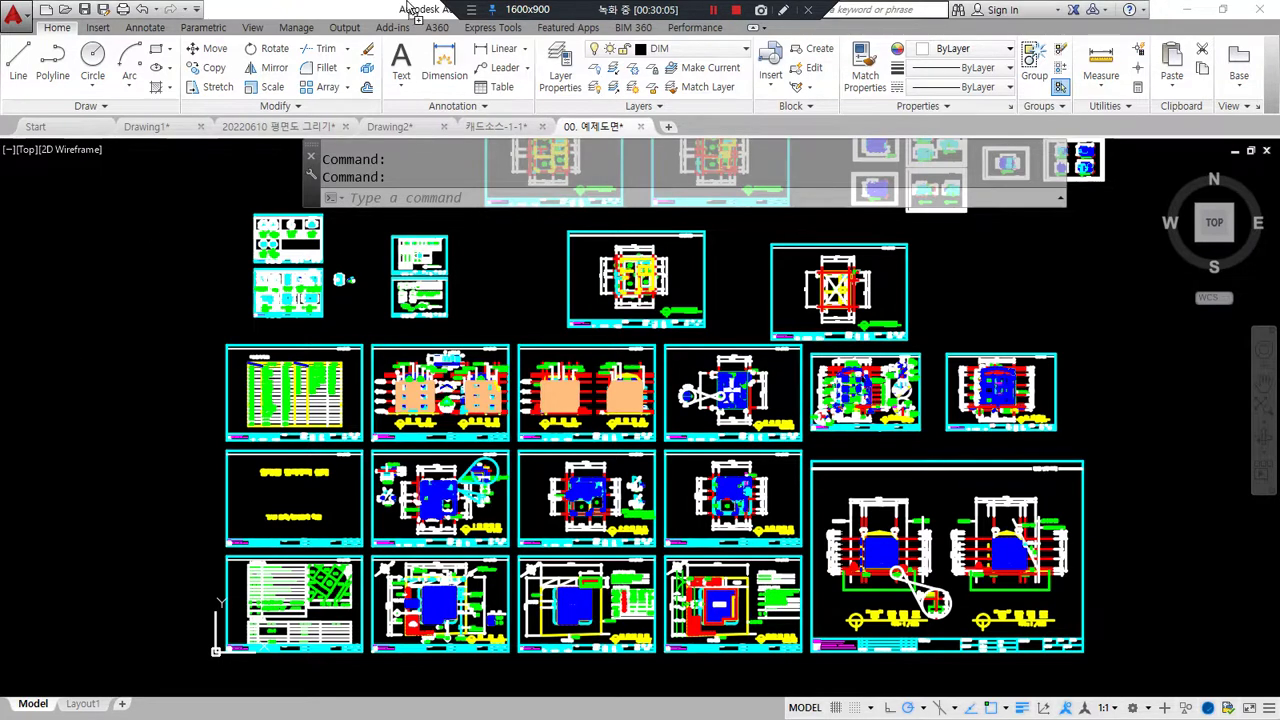
pyautogui.scroll(-10, 485, 550)
pyautogui.scroll(10, 405, 335)
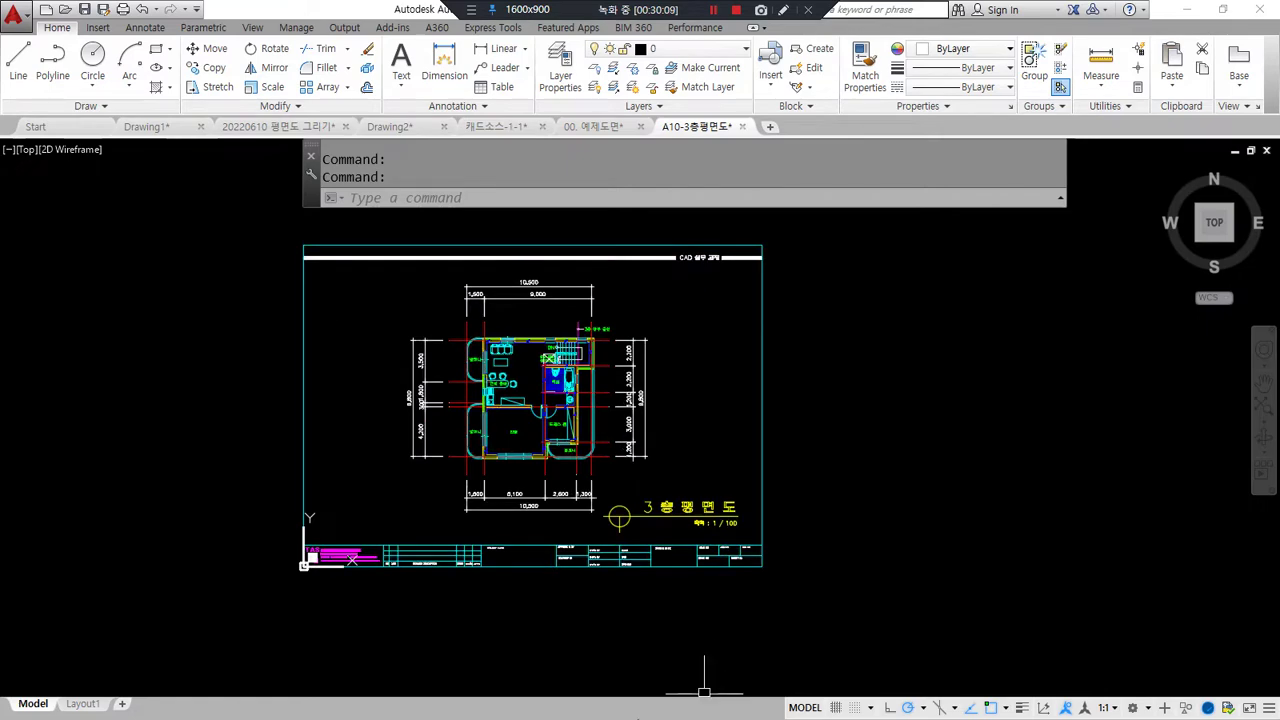
# Step: Return to the 00. 예제도면 drawing and start WBLOCK for the sheet with the two section views
pyautogui.click(600, 127)
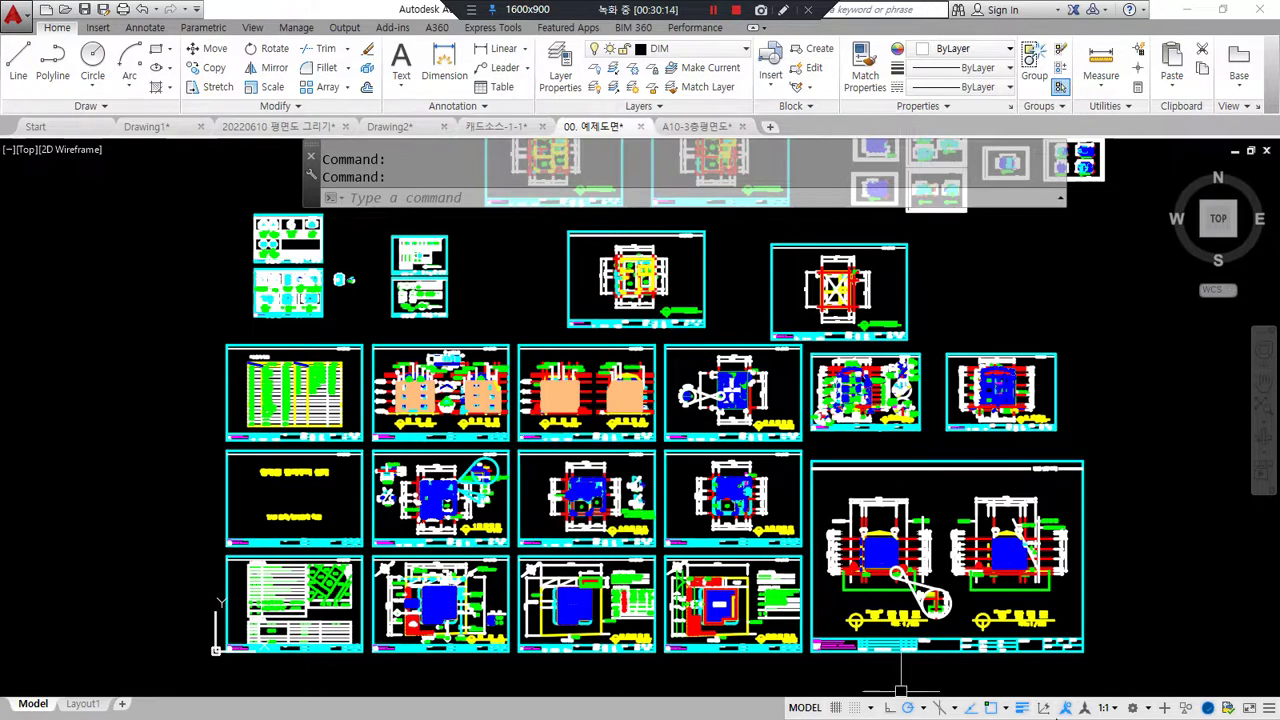
pyautogui.scroll(5, 748, 548)
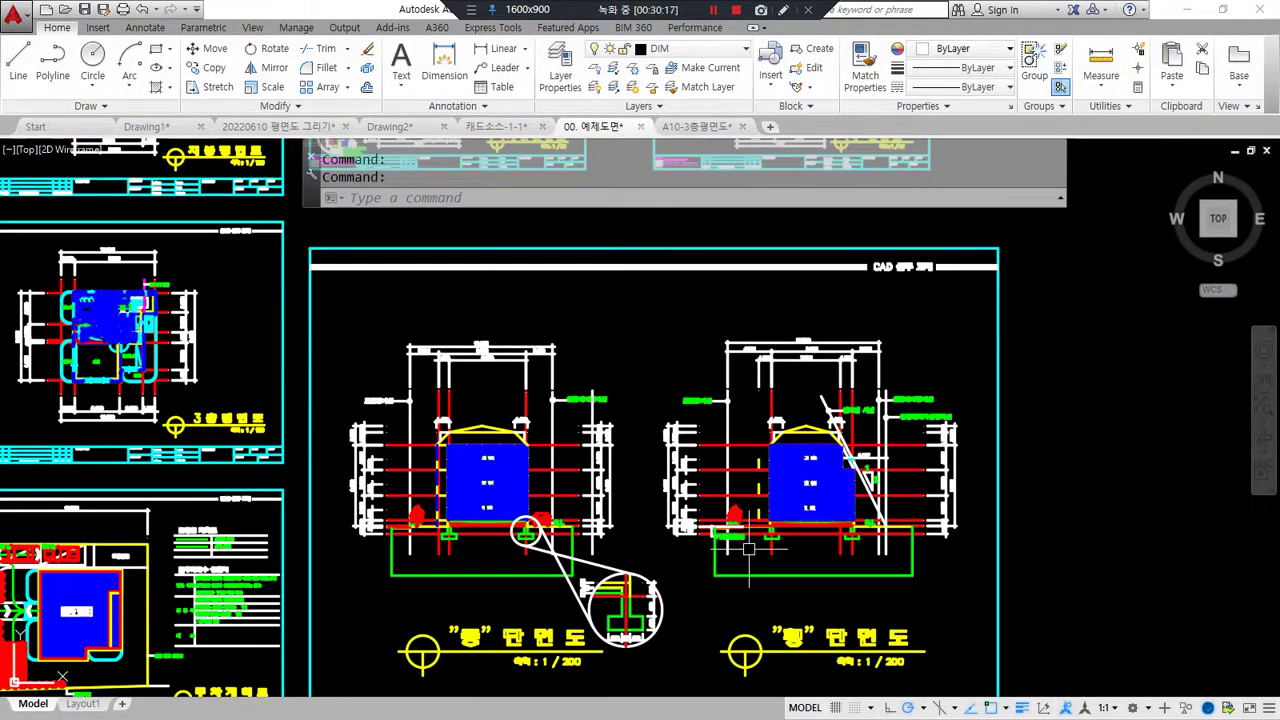
pyautogui.write('wblock')
pyautogui.press('Return')
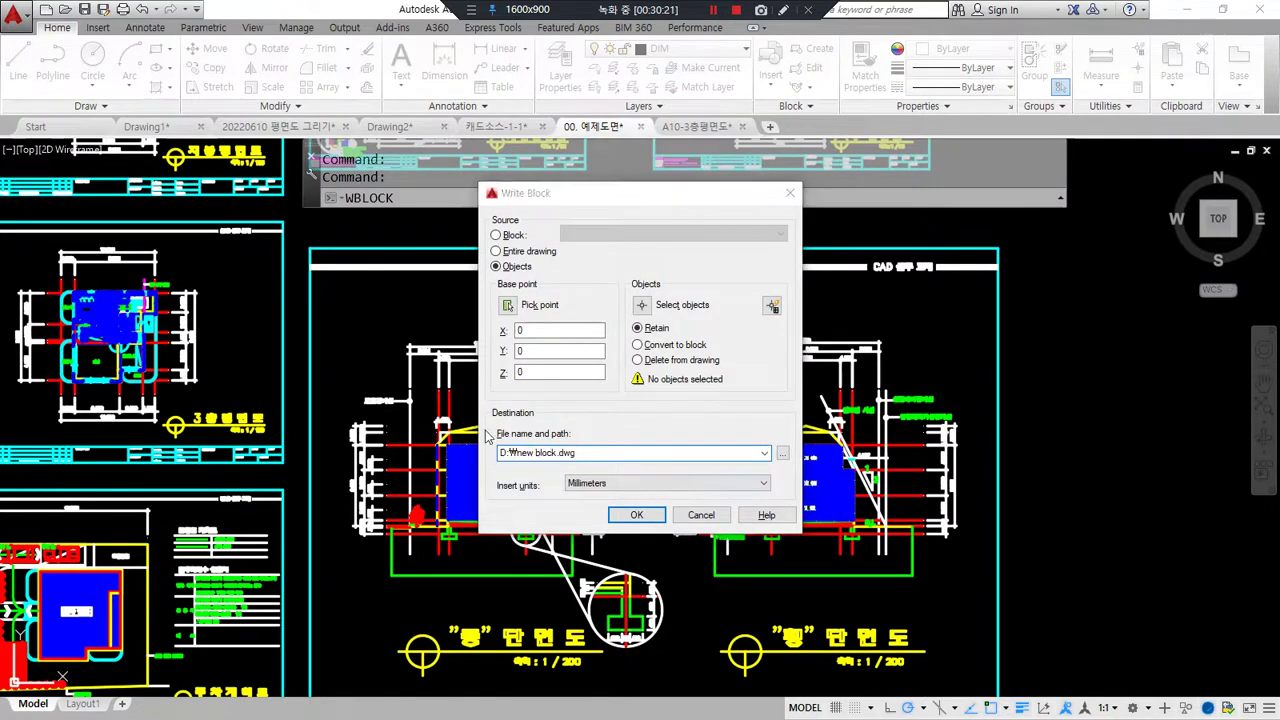
pyautogui.moveTo(505, 280)
pyautogui.mouseDown()
pyautogui.moveTo(548, 232)
pyautogui.moveTo(474, 281)
pyautogui.mouseUp()
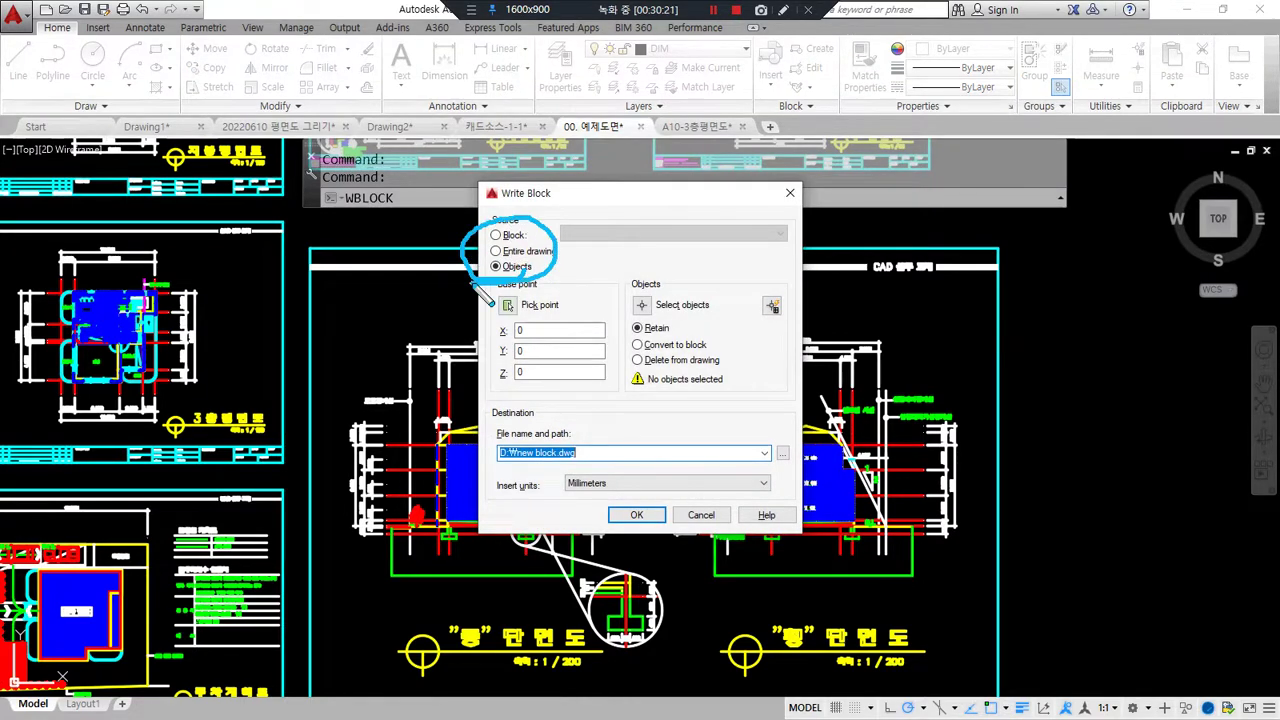
pyautogui.moveTo(528, 230); pyautogui.dragTo(558, 198)
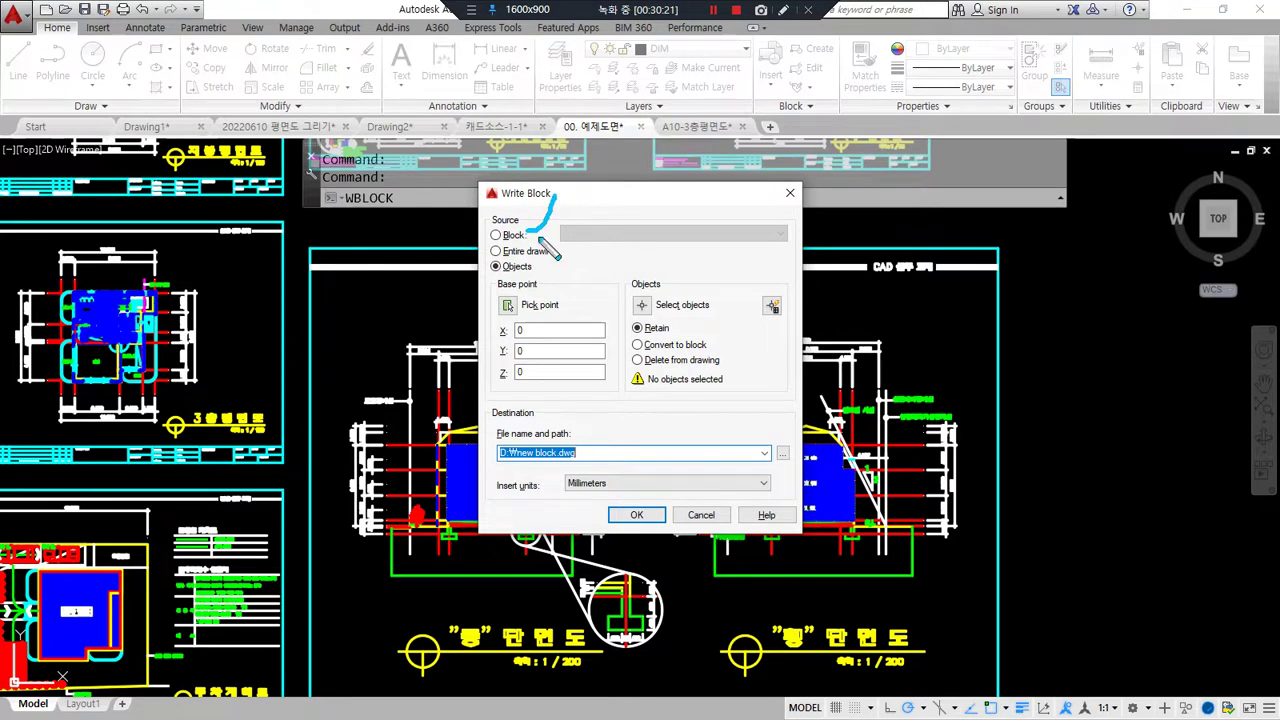
pyautogui.moveTo(568, 253); pyautogui.dragTo(594, 231)
pyautogui.moveTo(531, 273); pyautogui.dragTo(500, 270)
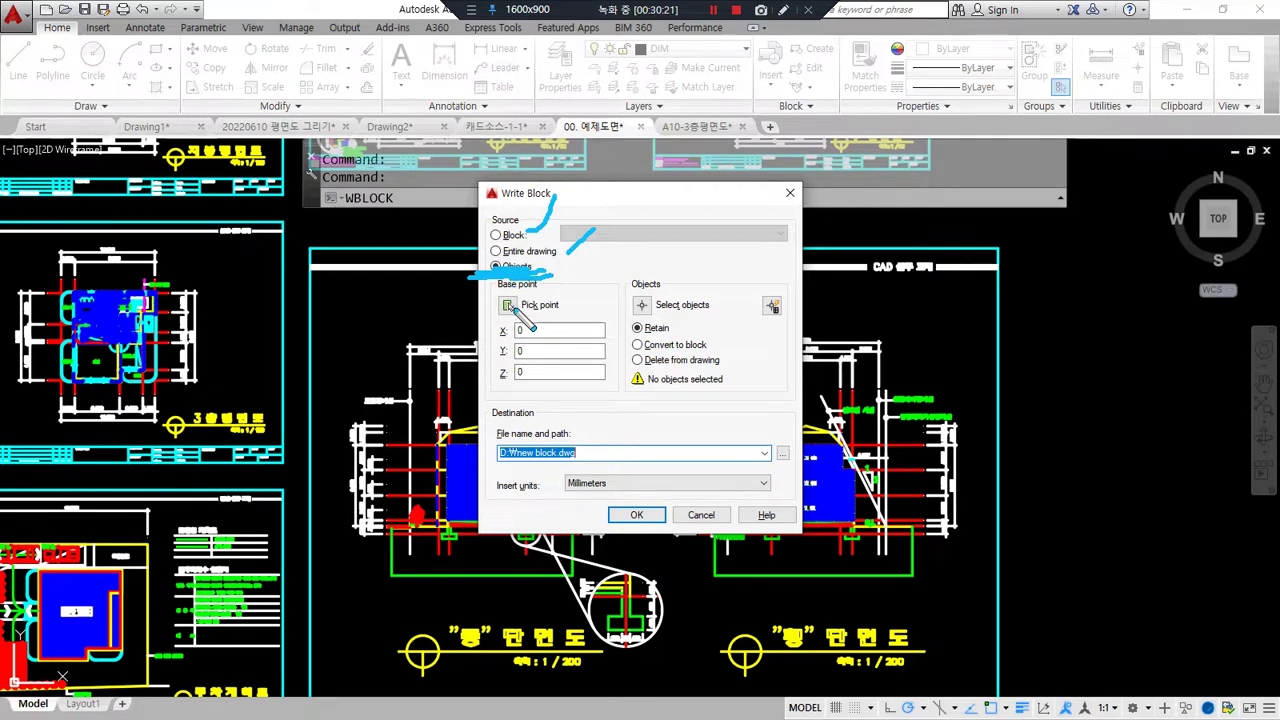
pyautogui.moveTo(523, 282); pyautogui.dragTo(538, 298)
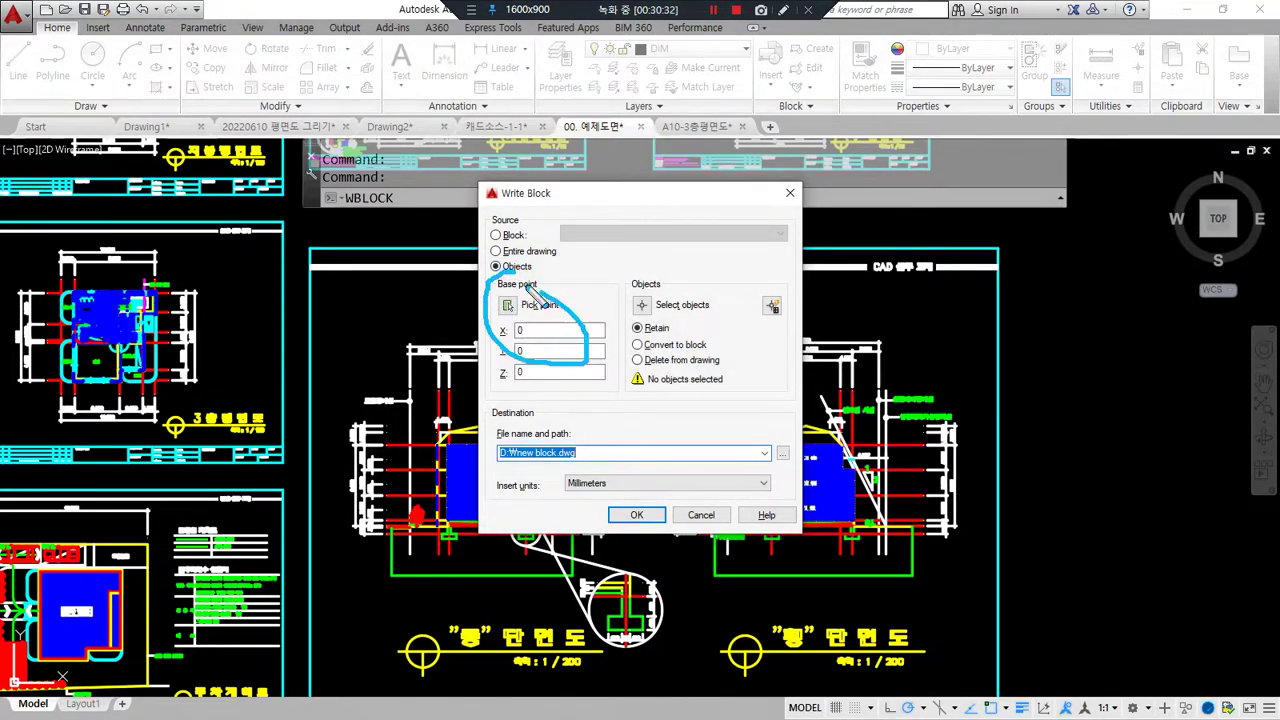
# Step: Pick the lower-left corner of the section sheet's border as the base point of the exported block
pyautogui.click(508, 305)
pyautogui.scroll(-3, 382, 633)
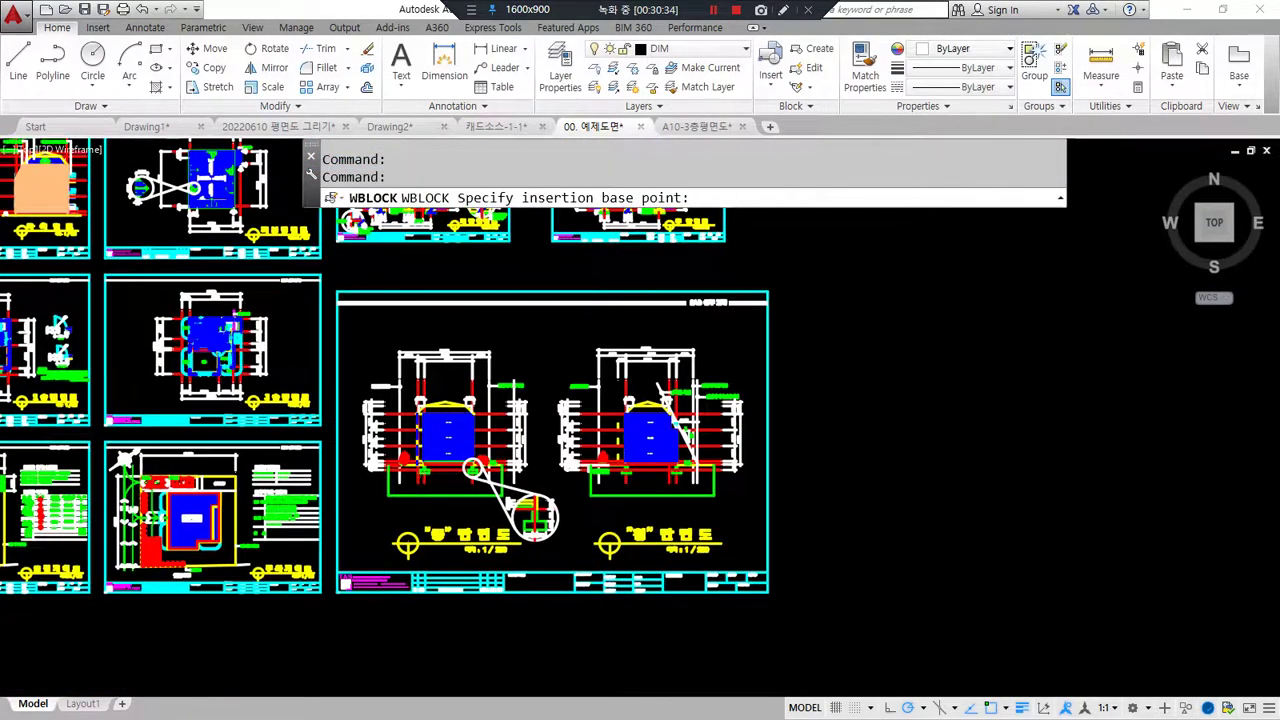
pyautogui.scroll(4, 382, 633)
pyautogui.click(270, 527)
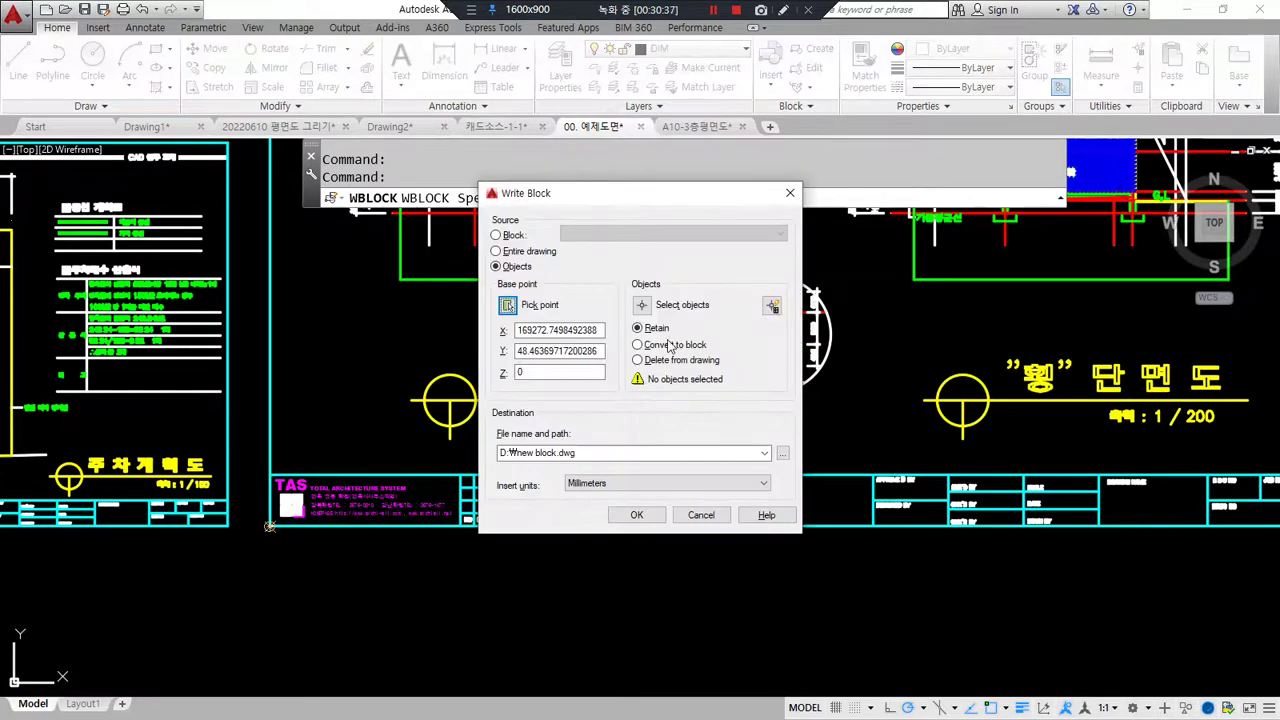
# Step: Select the whole section sheet, including its border and title block, as the objects to export
pyautogui.click(641, 305)
pyautogui.scroll(-4, 426, 465)
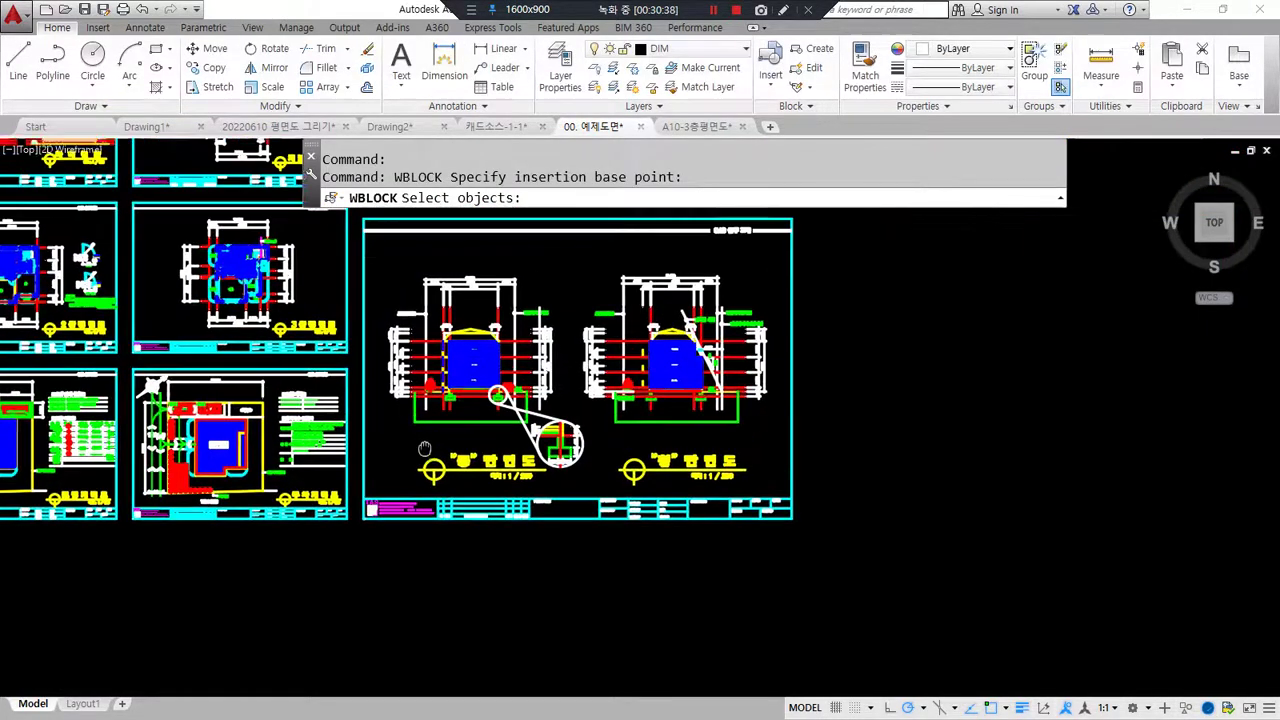
pyautogui.click(352, 241)
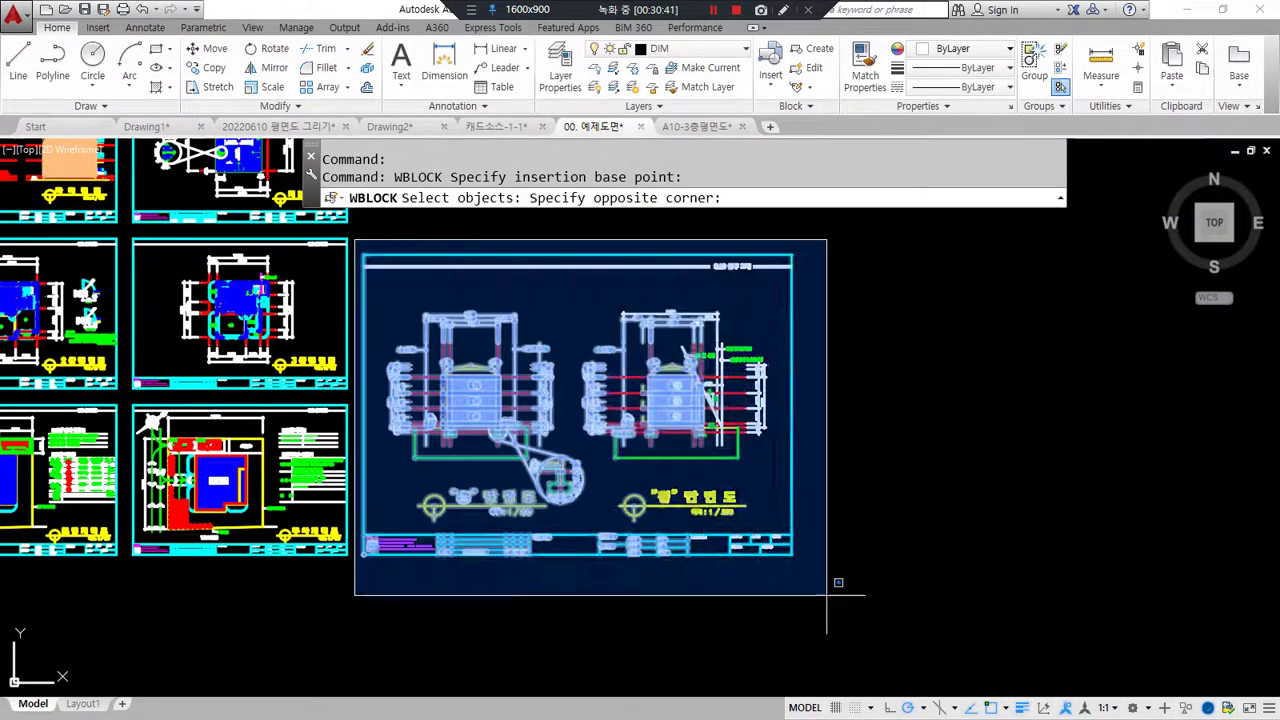
pyautogui.click(836, 581)
pyautogui.press('Return')
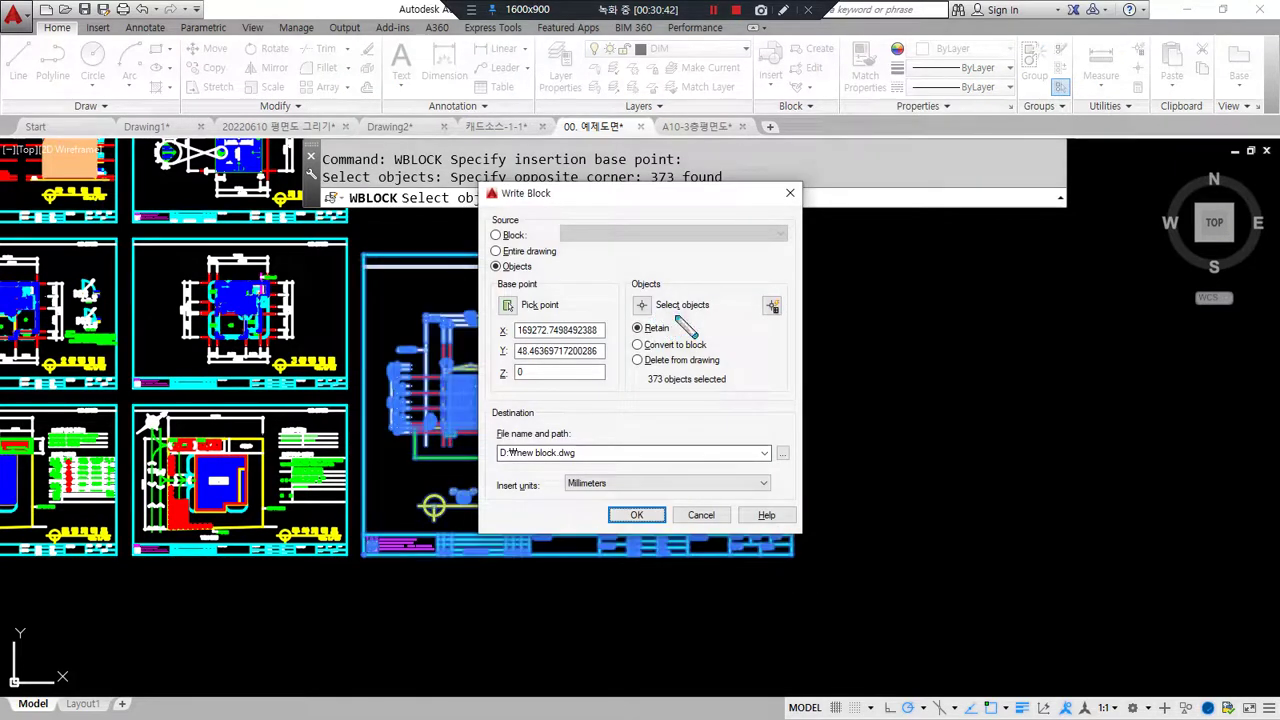
pyautogui.moveTo(658, 395)
pyautogui.mouseDown()
pyautogui.moveTo(735, 330)
pyautogui.moveTo(692, 412)
pyautogui.mouseUp()
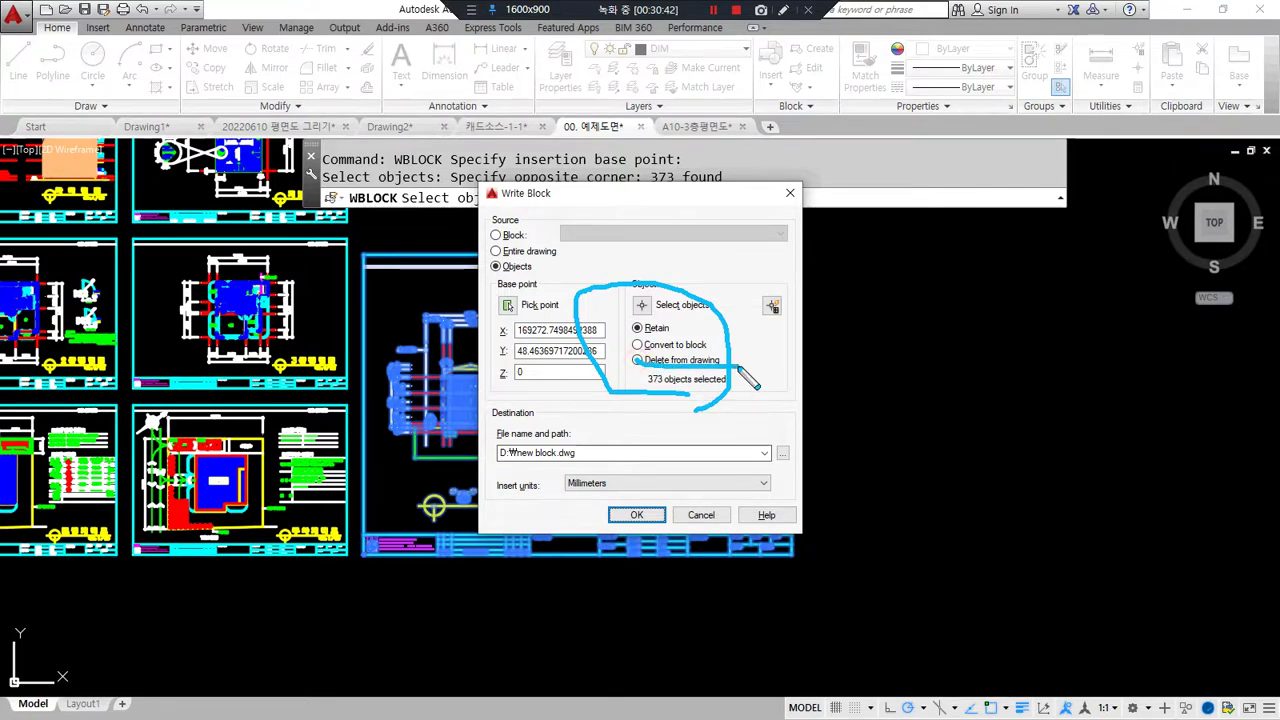
pyautogui.moveTo(643, 358); pyautogui.dragTo(742, 352)
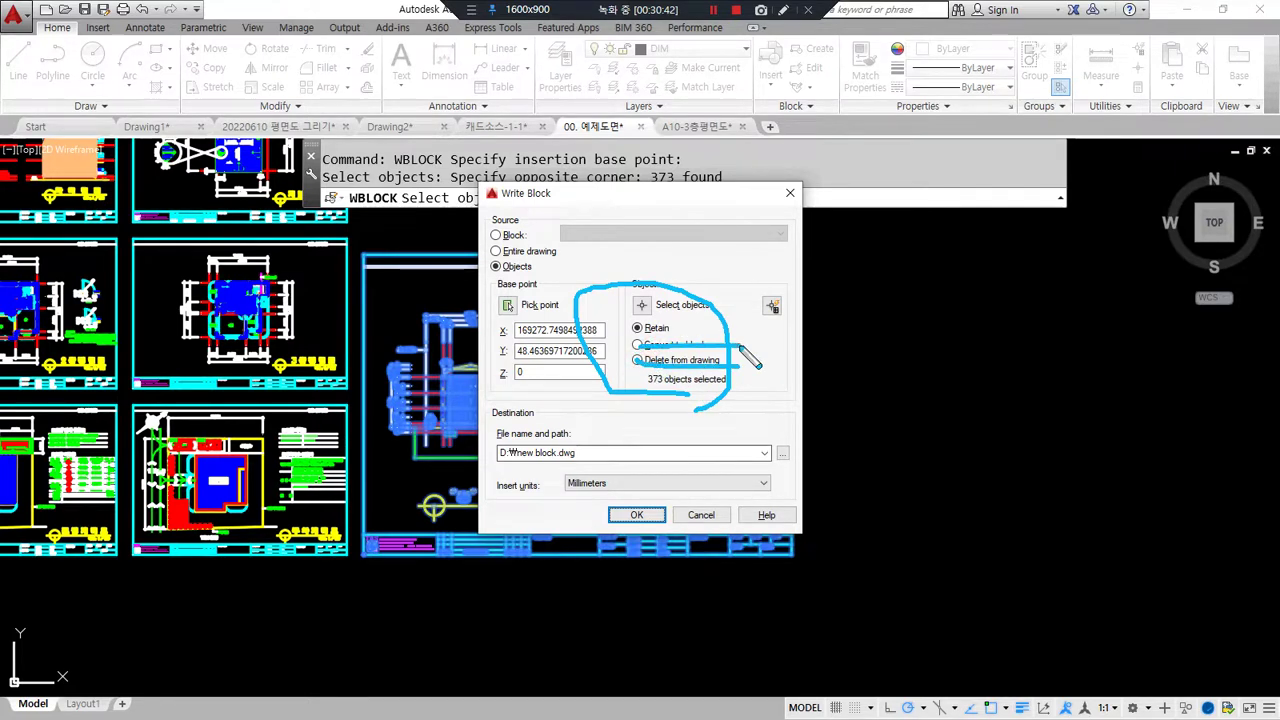
pyautogui.moveTo(658, 338); pyautogui.dragTo(684, 332)
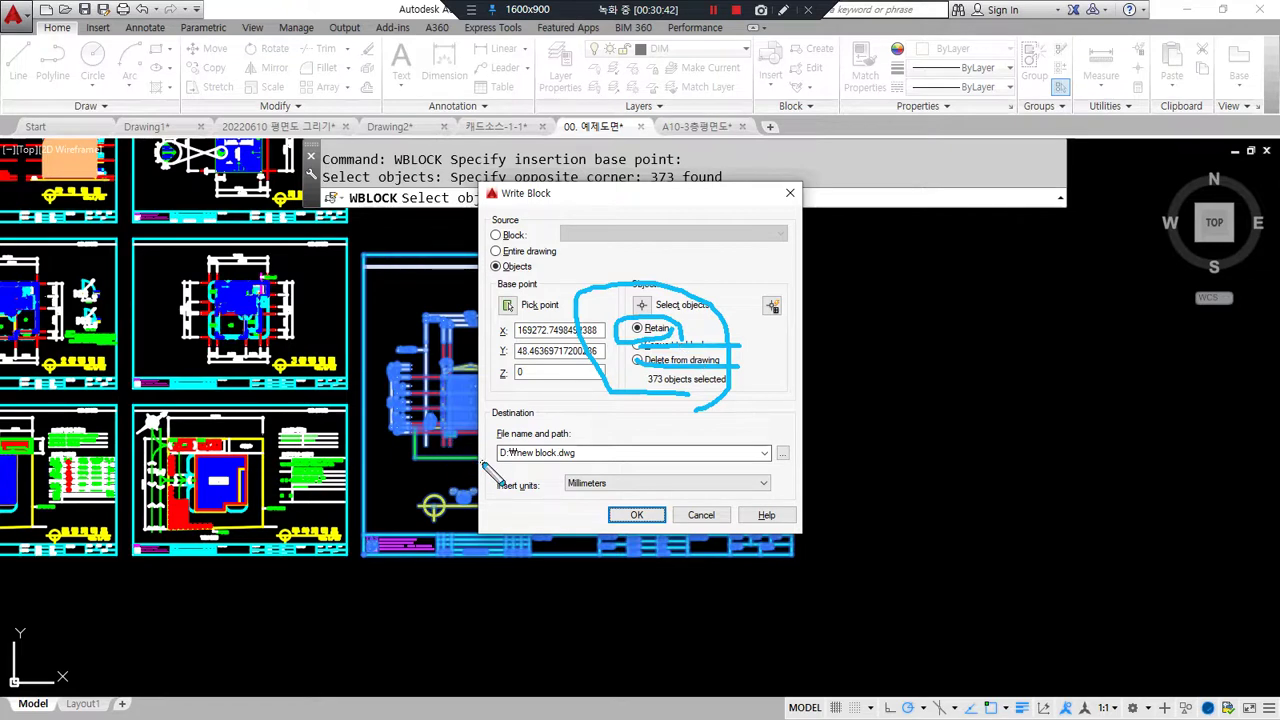
pyautogui.moveTo(538, 472)
pyautogui.mouseDown()
pyautogui.moveTo(690, 480)
pyautogui.moveTo(795, 465)
pyautogui.moveTo(715, 426)
pyautogui.moveTo(498, 440)
pyautogui.mouseUp()
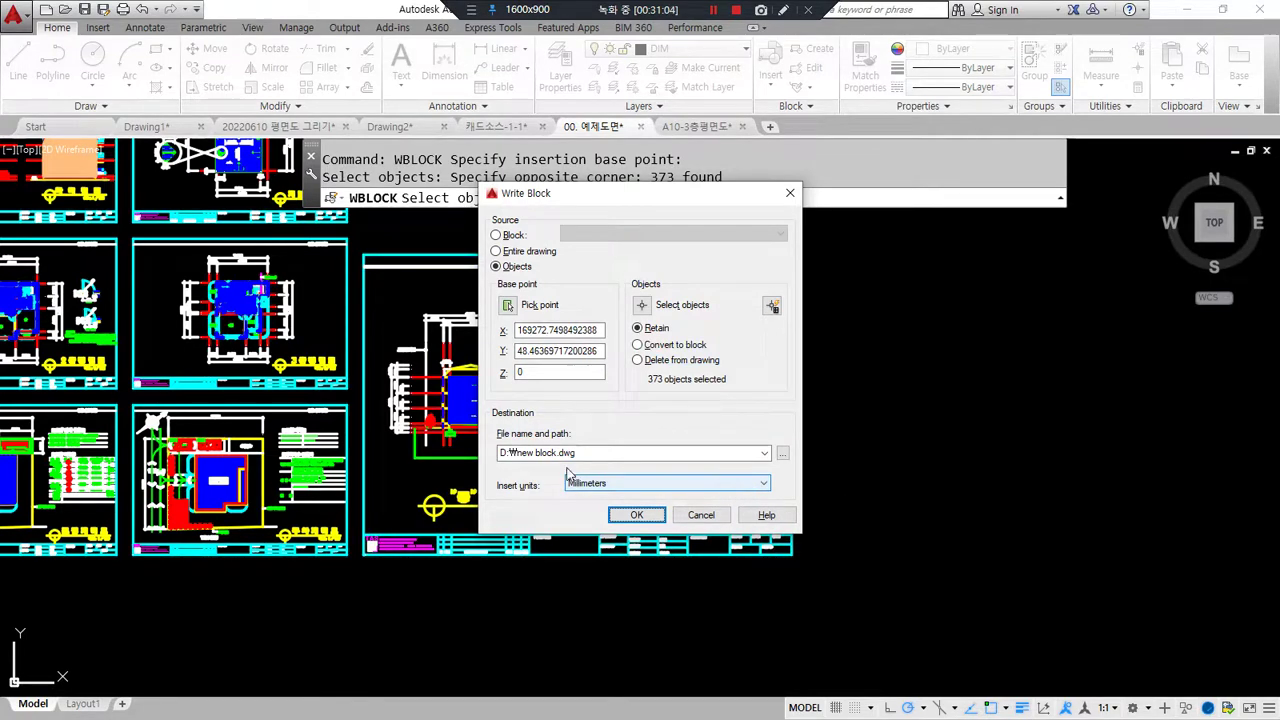
pyautogui.press('super+plus')
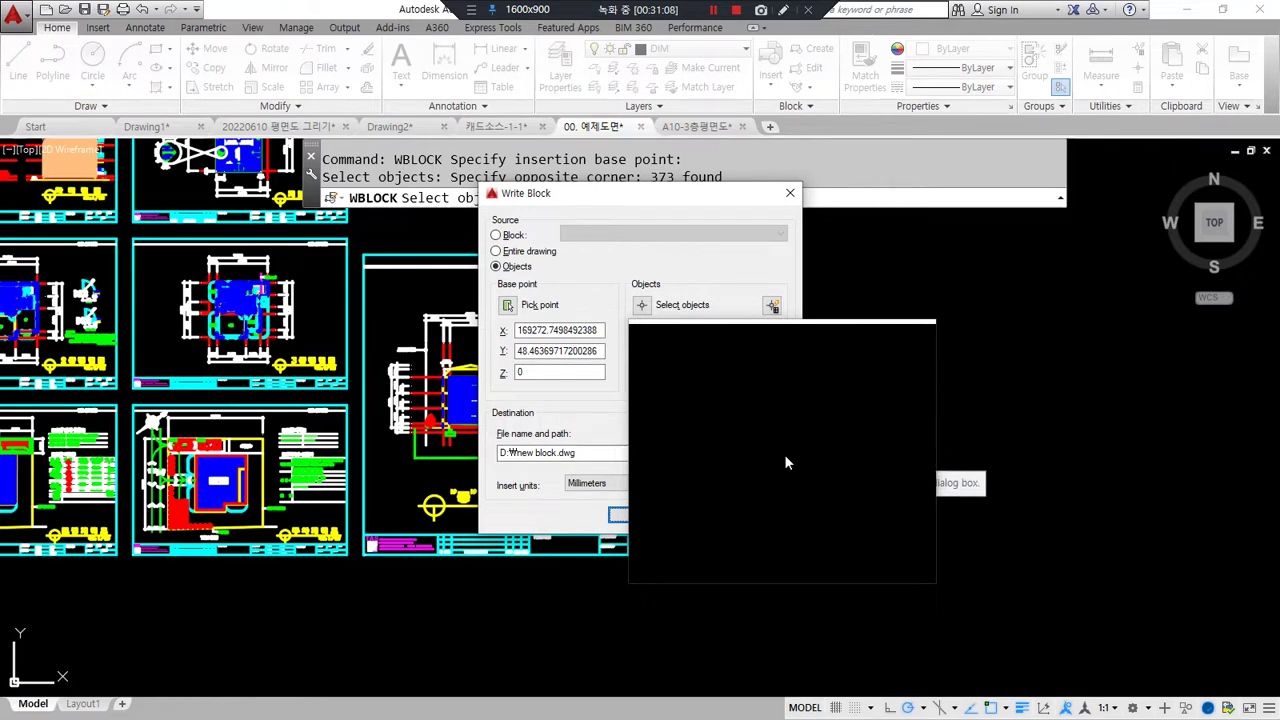
# Step: Set the destination file to 002 종횡단면도 on the D: drive and export the selected objects
pyautogui.click(785, 456)
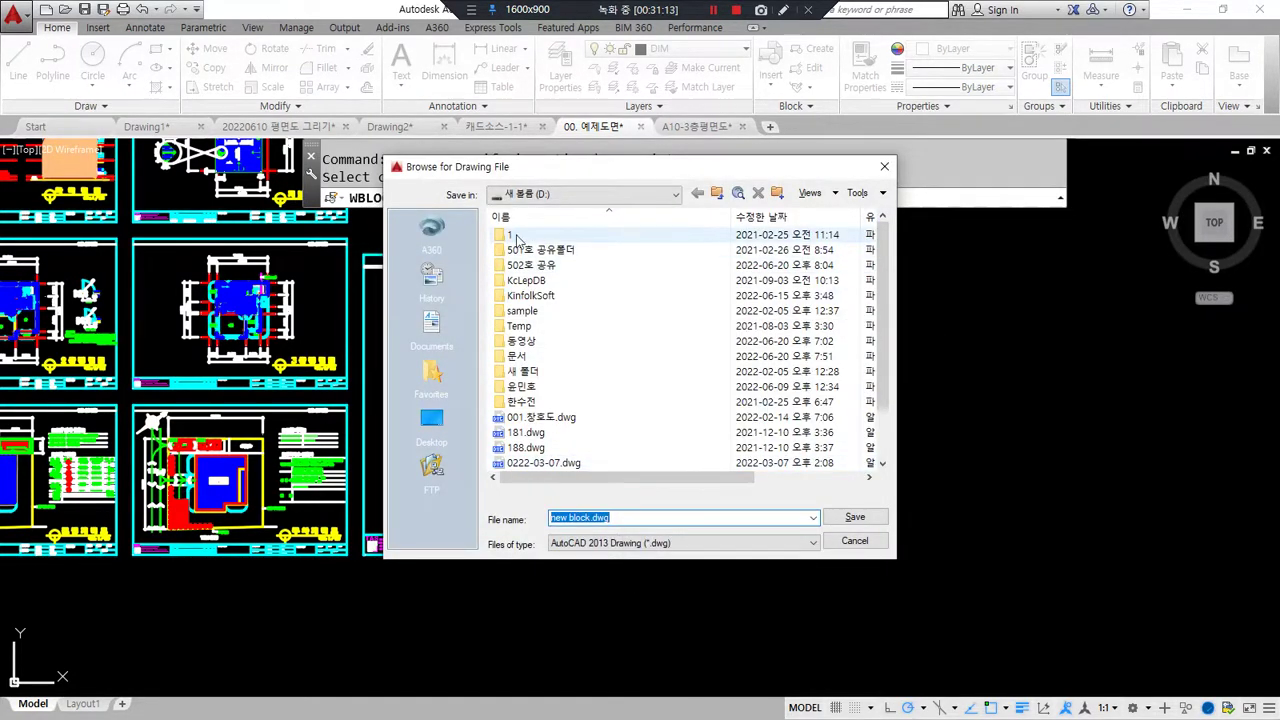
pyautogui.scroll(-2, 629, 349)
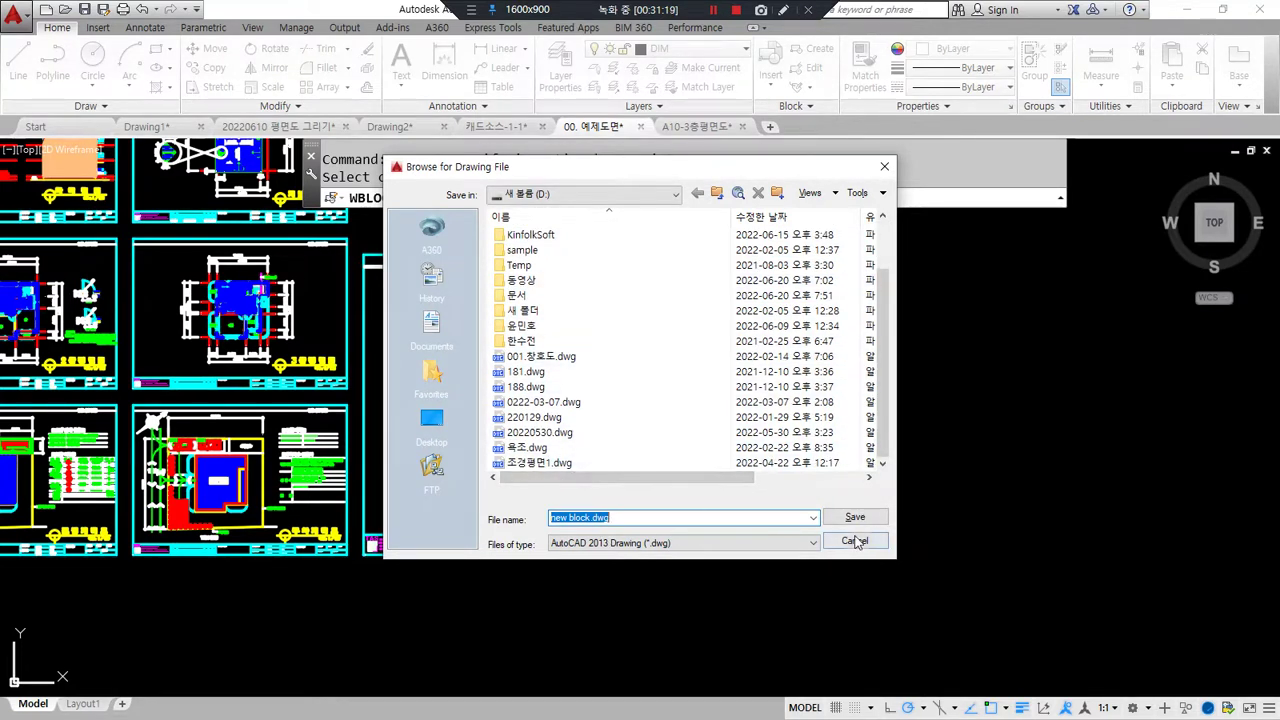
pyautogui.moveTo(657, 173)
pyautogui.mouseDown()
pyautogui.moveTo(932, 213)
pyautogui.moveTo(691, 140)
pyautogui.mouseUp()
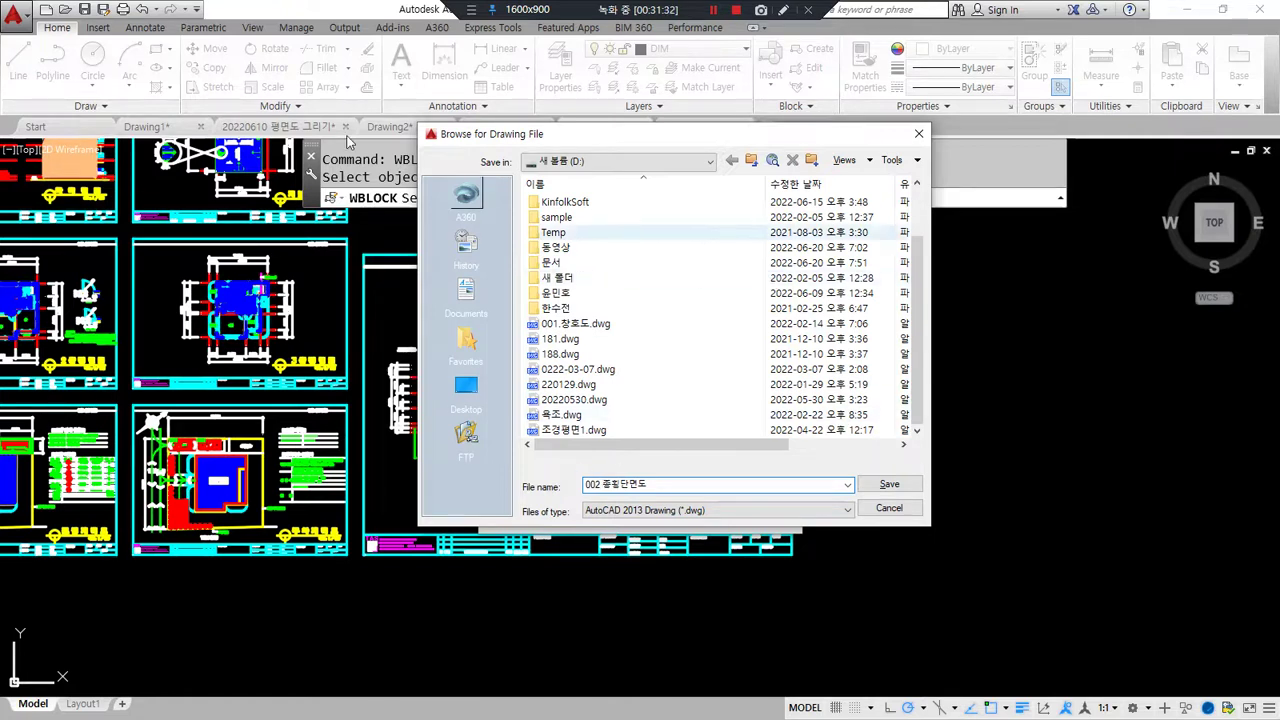
pyautogui.moveTo(118, 30)
pyautogui.mouseDown()
pyautogui.moveTo(42, 135)
pyautogui.moveTo(190, 18)
pyautogui.moveTo(27, 108)
pyautogui.moveTo(78, 172)
pyautogui.moveTo(272, 19)
pyautogui.moveTo(123, 89)
pyautogui.moveTo(28, 169)
pyautogui.mouseUp()
pyautogui.press('Escape')
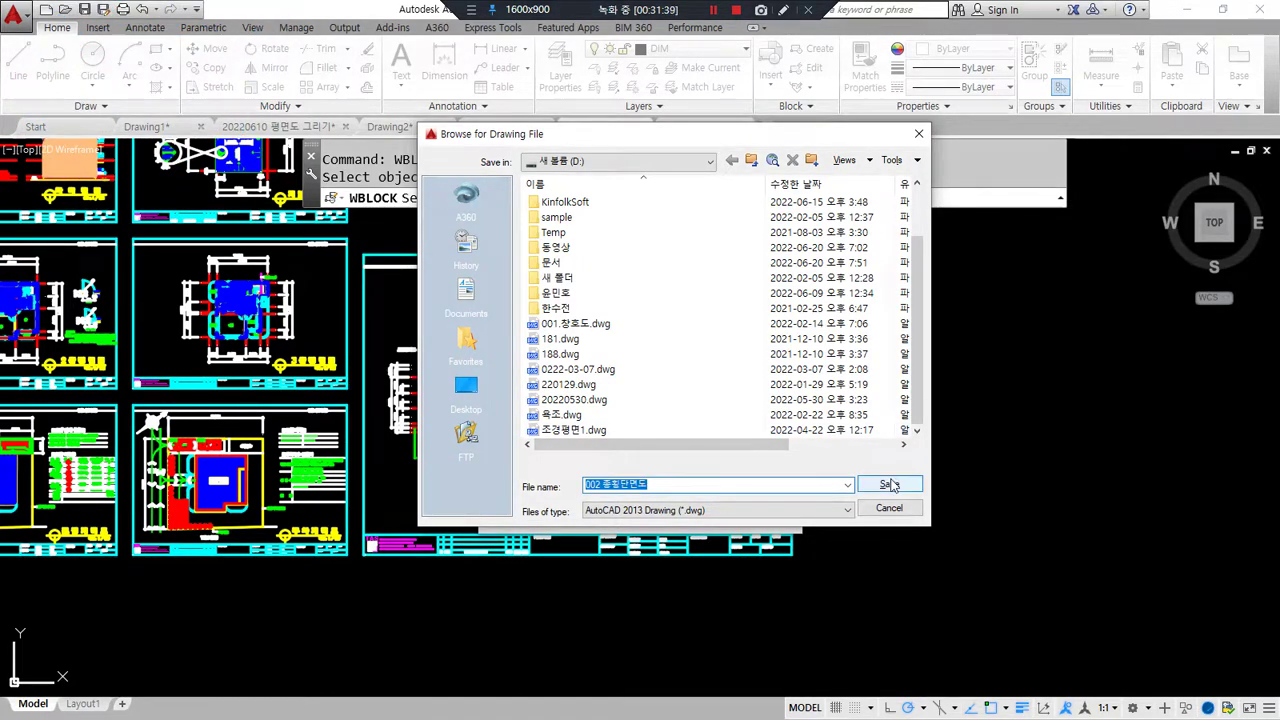
pyautogui.click(889, 485)
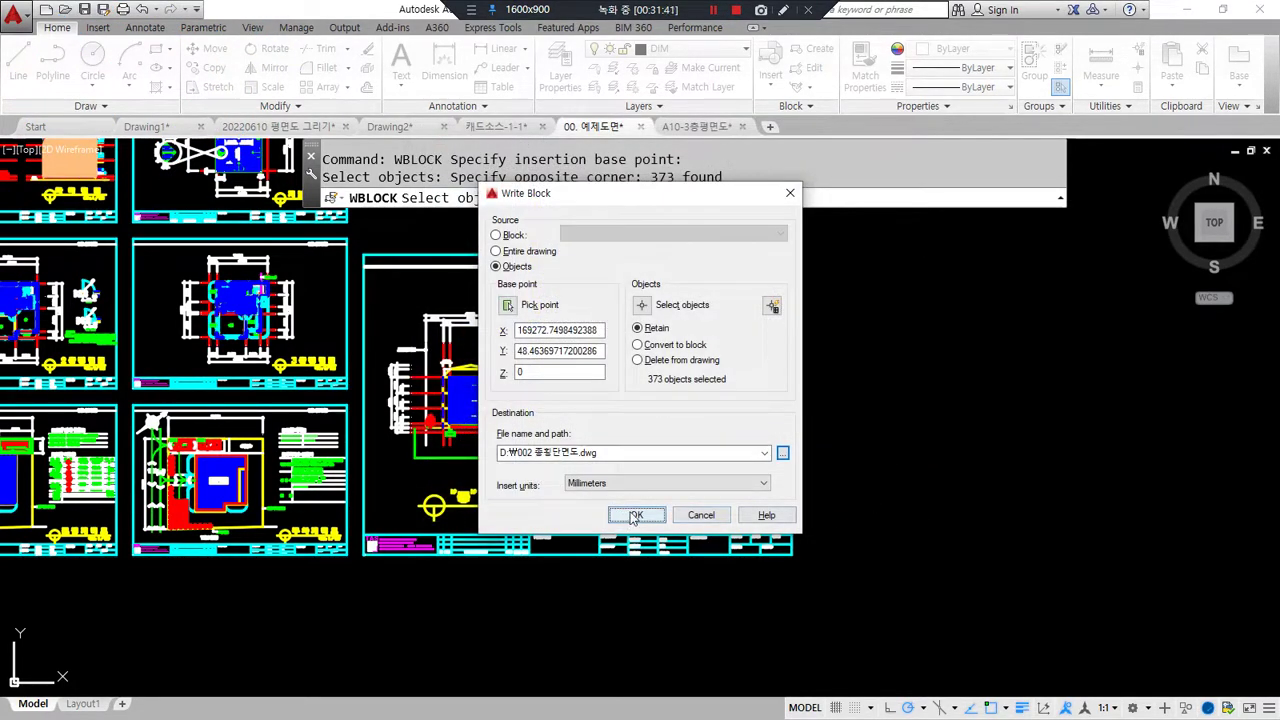
pyautogui.click(634, 515)
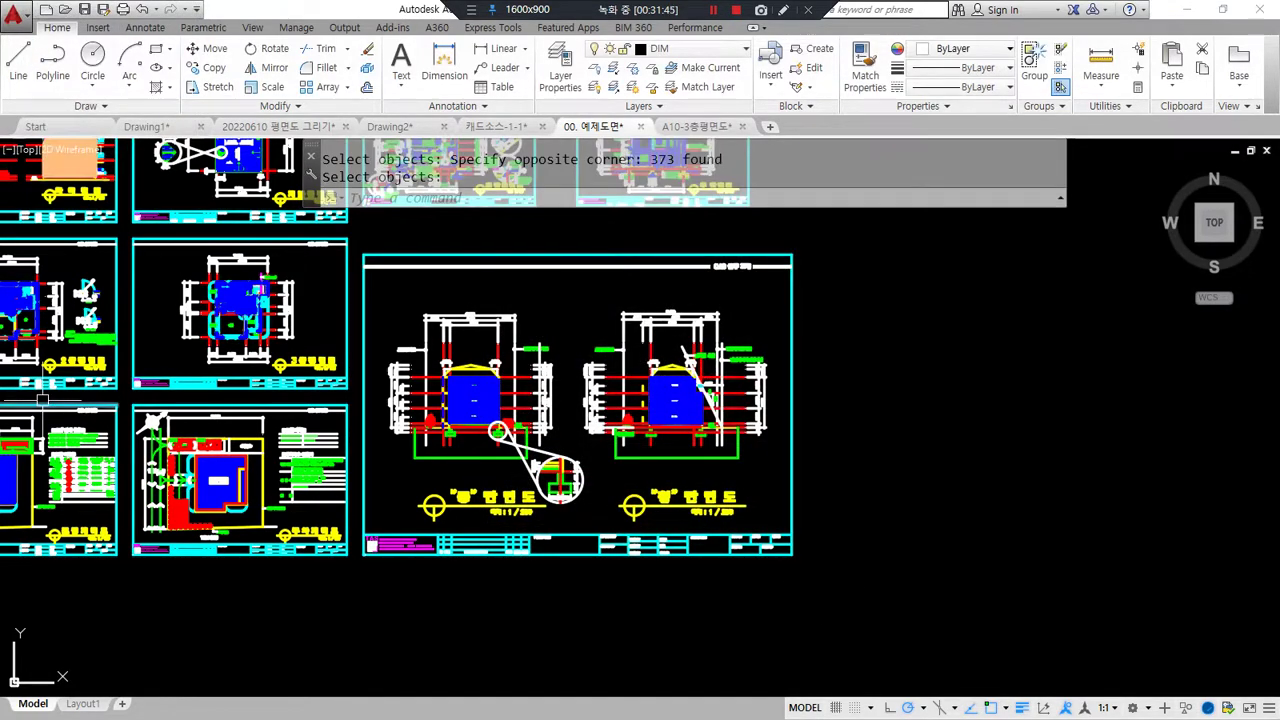
# Step: Open the exported 002 종횡단면도.dwg from the D: drive in AutoCAD and turn on its lineweight display
pyautogui.moveTo(0, 57); pyautogui.dragTo(457, 82)
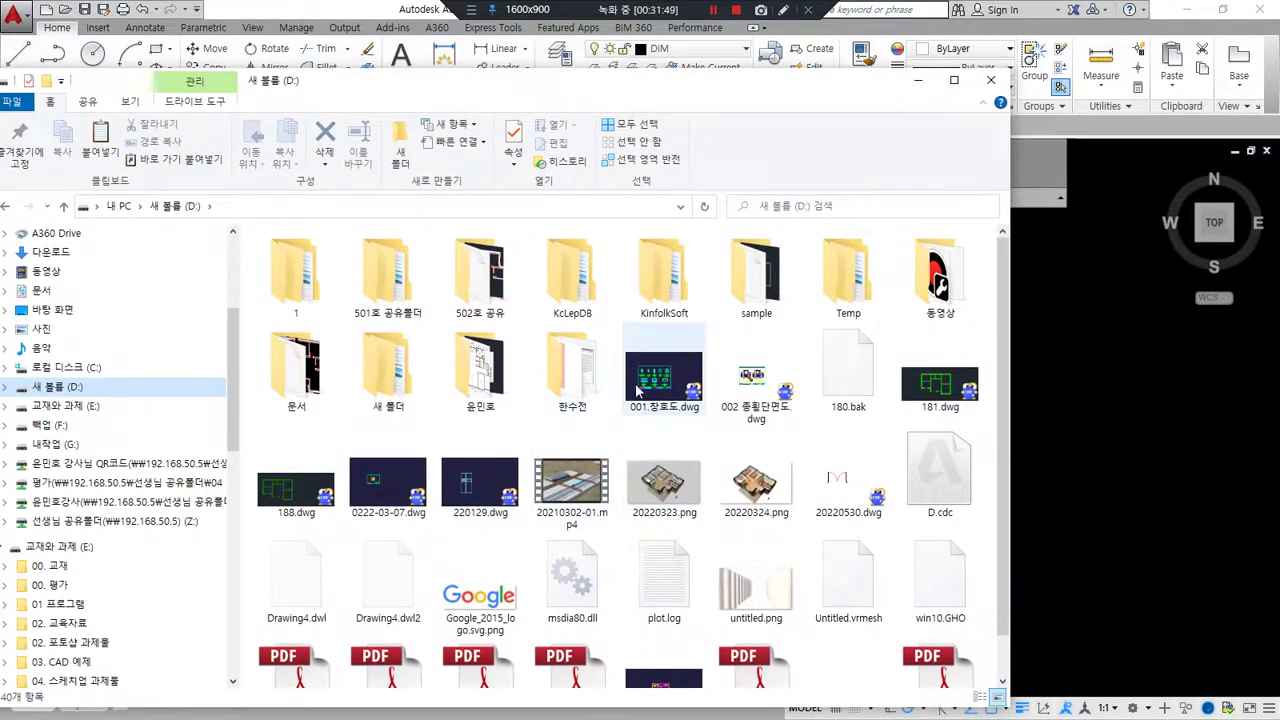
pyautogui.scroll(-1, 718, 470)
pyautogui.scroll(1, 716, 470)
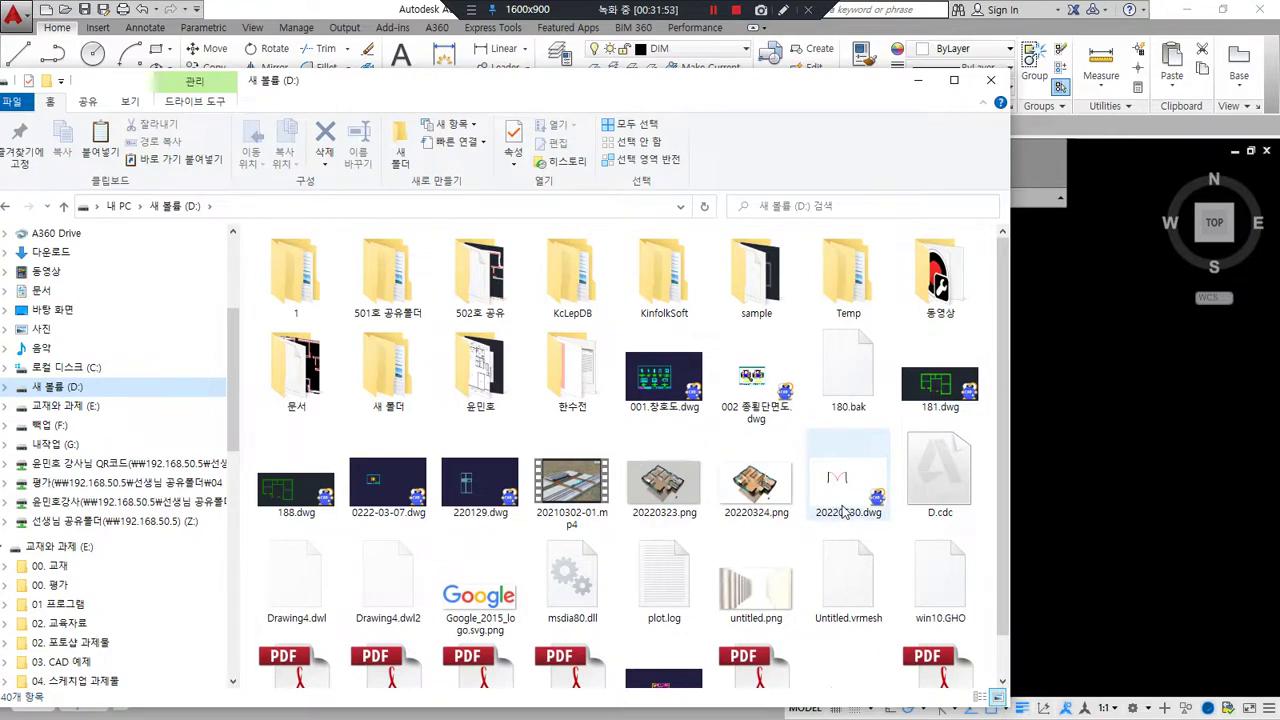
pyautogui.moveTo(755, 390)
pyautogui.mouseDown()
pyautogui.moveTo(750, 405)
pyautogui.moveTo(492, 55)
pyautogui.moveTo(390, 14)
pyautogui.mouseUp()
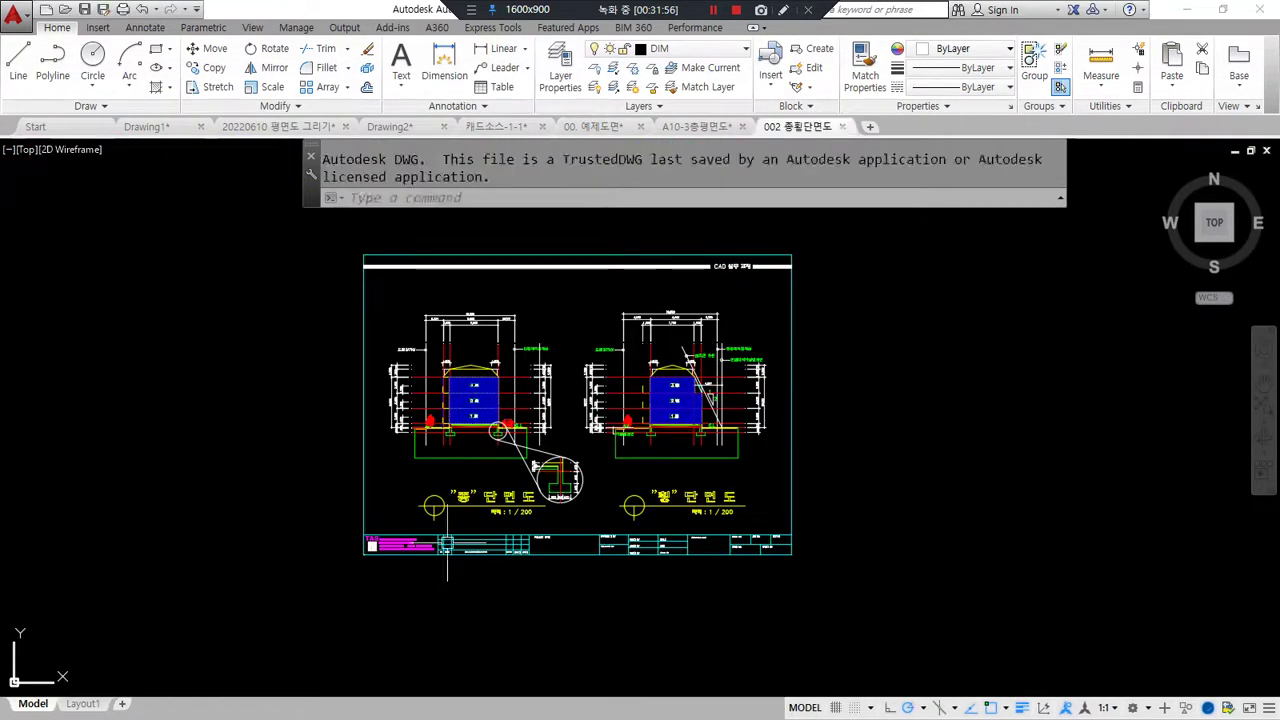
pyautogui.click(1021, 708)
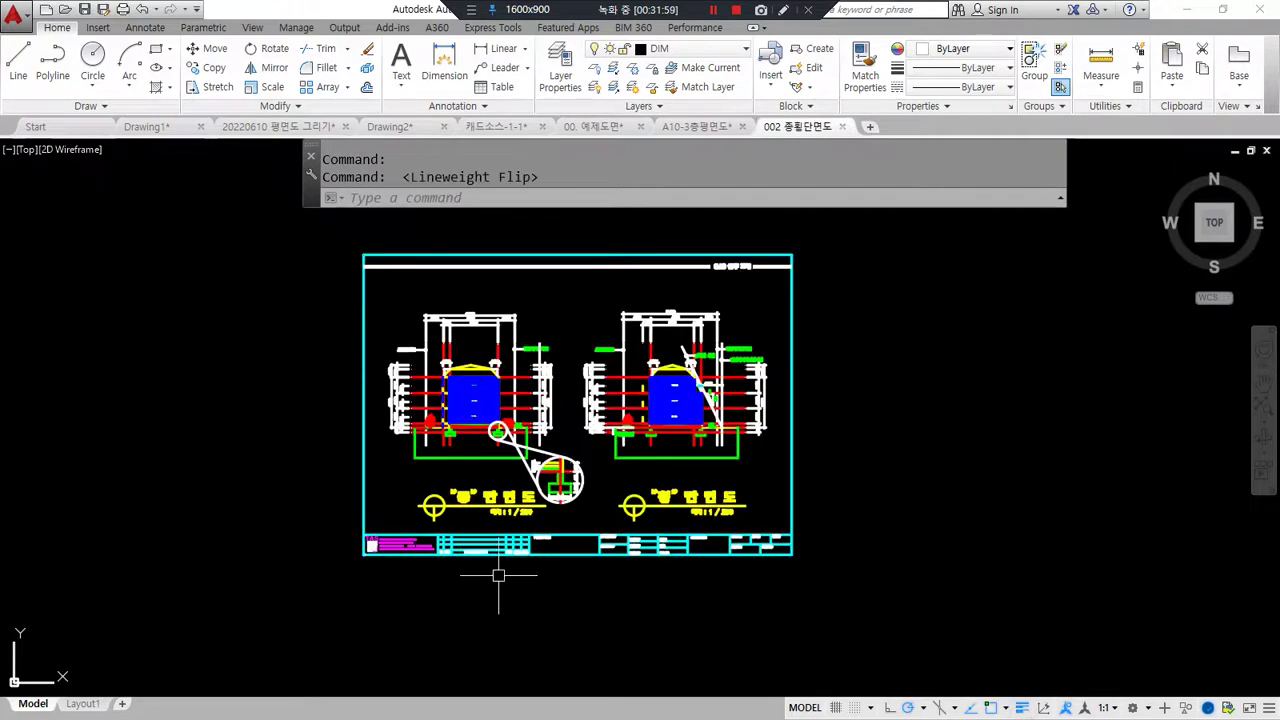
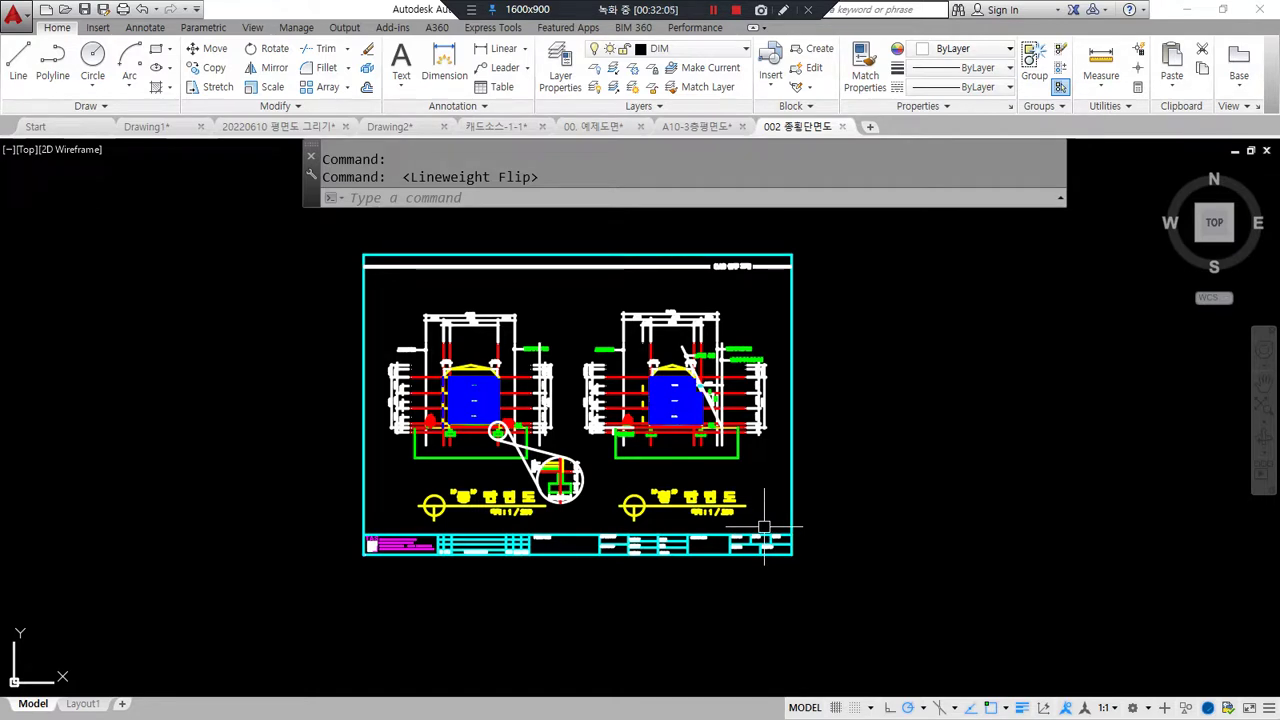
pyautogui.moveTo(750, 545)
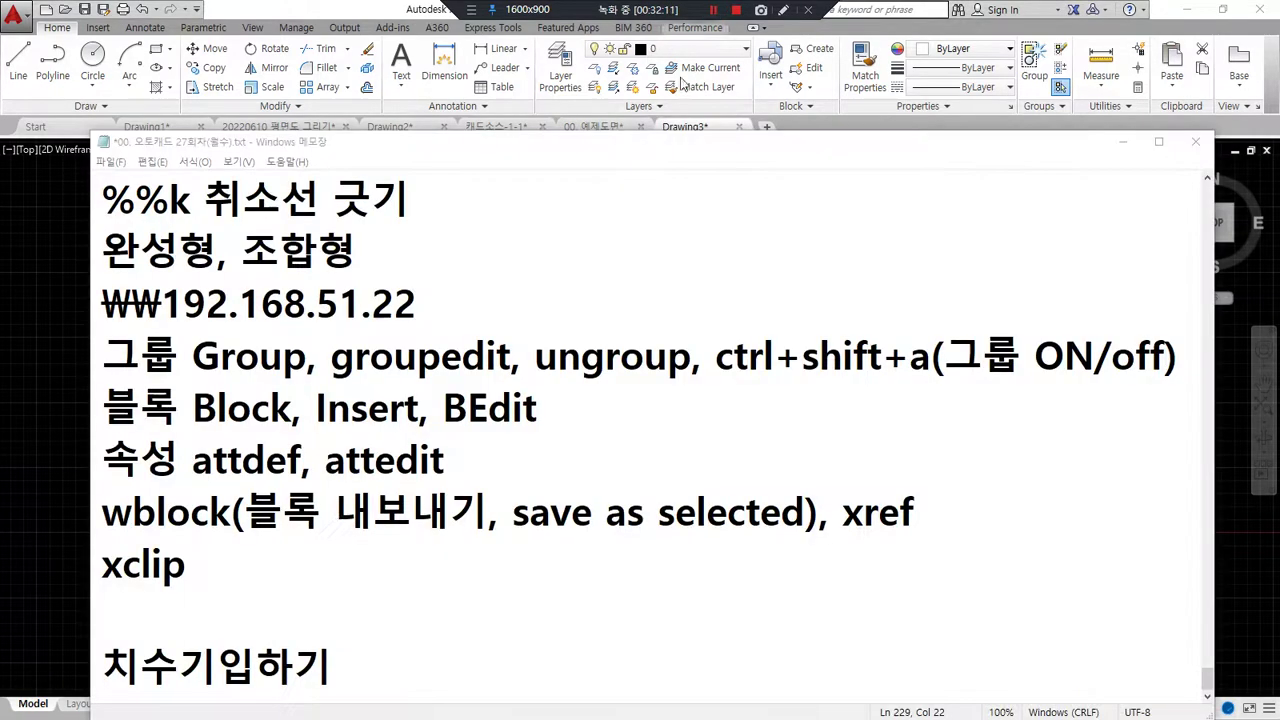
pyautogui.moveTo(176, 600)
pyautogui.mouseDown()
pyautogui.moveTo(67, 600)
pyautogui.moveTo(76, 592)
pyautogui.mouseUp()
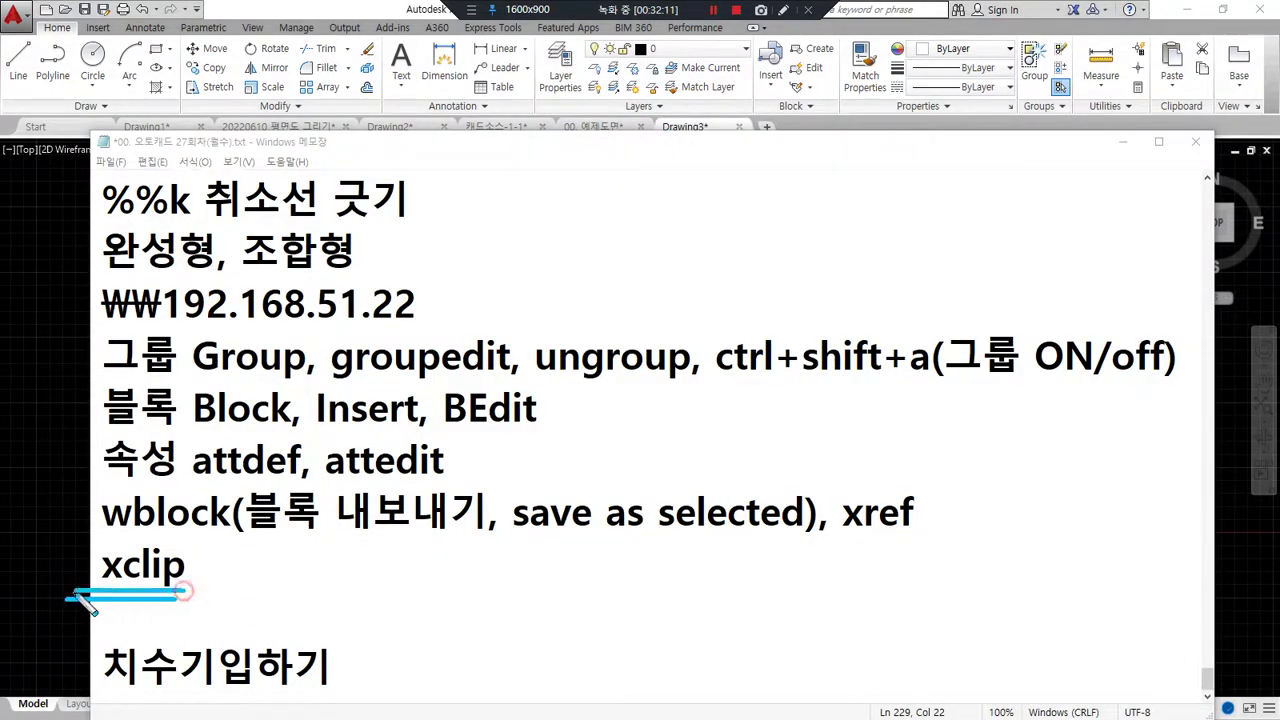
# Step: Review the xclip, xref and Insert entries in the lecture notes, plus the earlier wipeout entry
pyautogui.moveTo(190, 588)
pyautogui.mouseDown()
pyautogui.moveTo(58, 589)
pyautogui.moveTo(52, 576)
pyautogui.mouseUp()
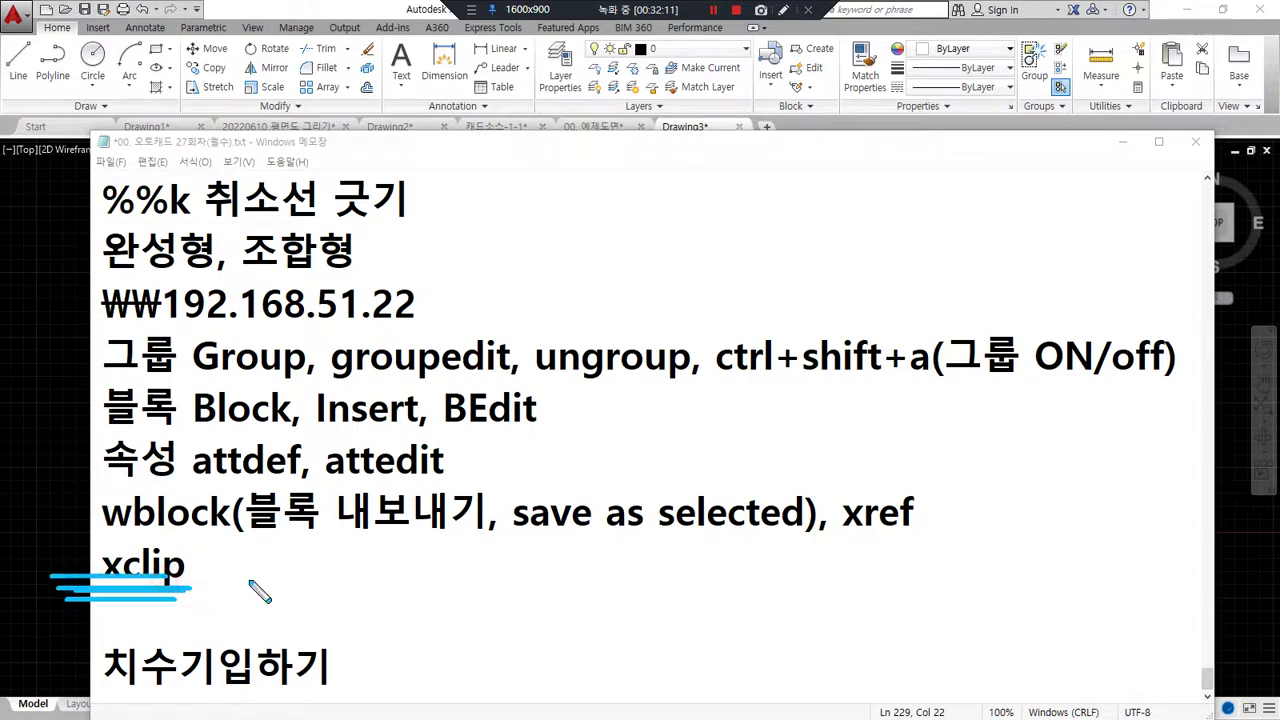
pyautogui.moveTo(924, 550)
pyautogui.mouseDown()
pyautogui.moveTo(934, 463)
pyautogui.moveTo(926, 554)
pyautogui.mouseUp()
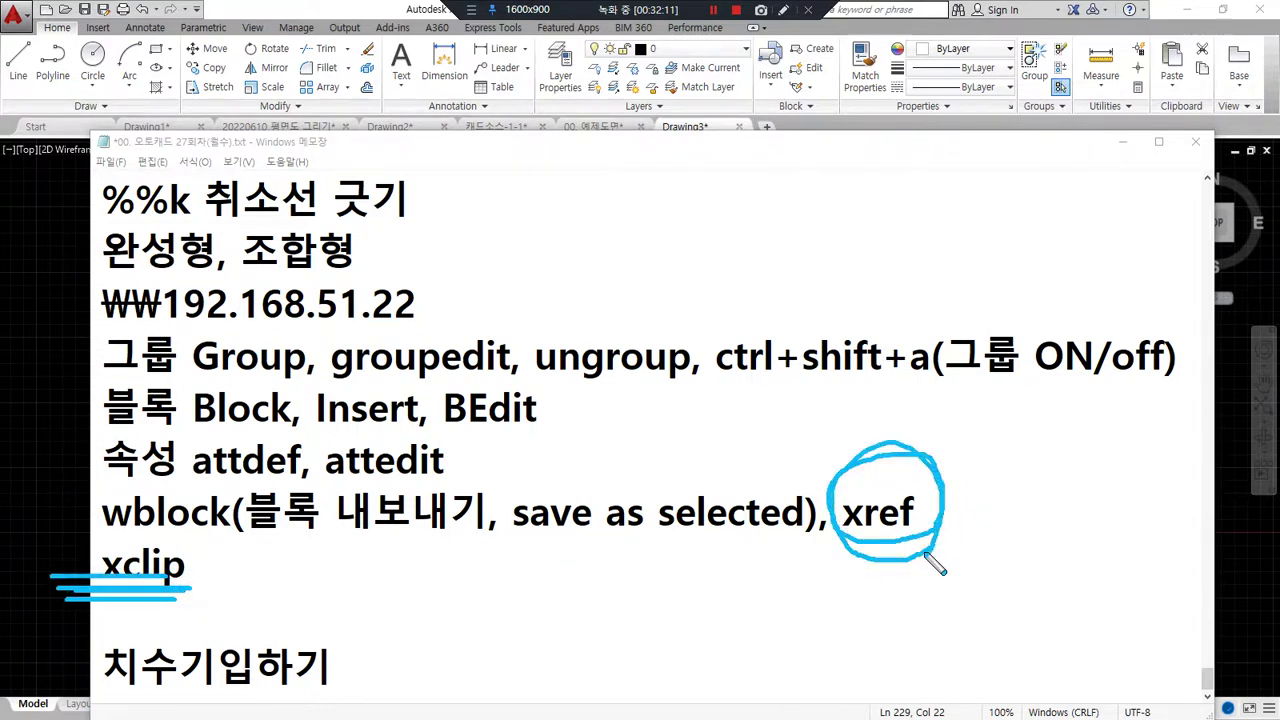
pyautogui.moveTo(375, 417)
pyautogui.mouseDown()
pyautogui.moveTo(300, 412)
pyautogui.moveTo(826, 483)
pyautogui.moveTo(812, 498)
pyautogui.mouseUp()
pyautogui.moveTo(490, 412); pyautogui.dragTo(447, 428)
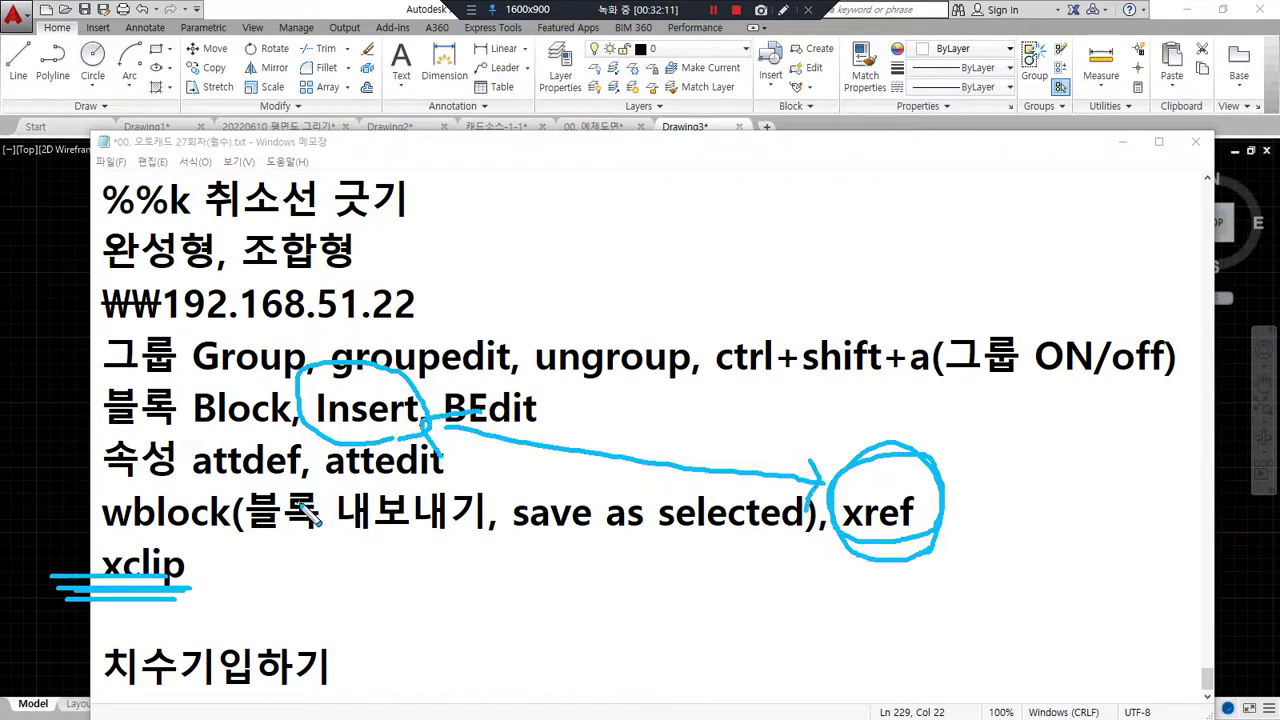
pyautogui.press('e')
pyautogui.moveTo(149, 607)
pyautogui.mouseDown()
pyautogui.moveTo(84, 594)
pyautogui.moveTo(204, 589)
pyautogui.moveTo(187, 522)
pyautogui.moveTo(176, 611)
pyautogui.mouseUp()
pyautogui.press('e')
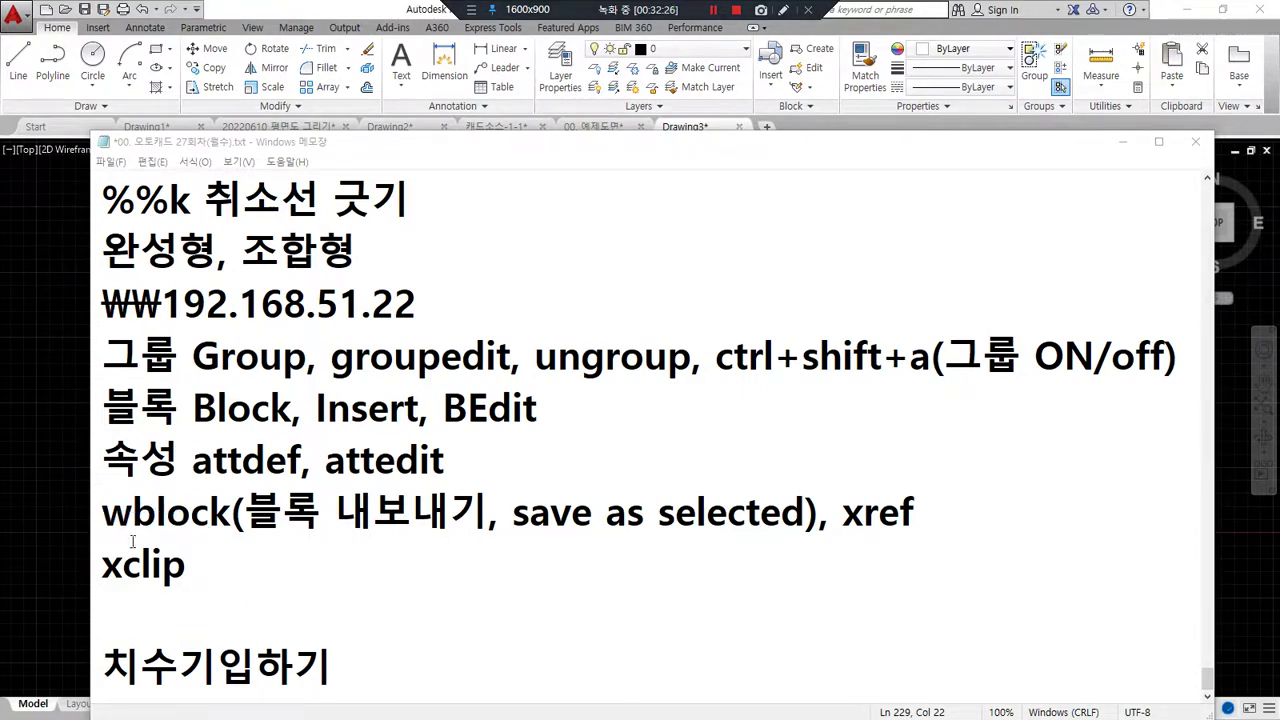
pyautogui.scroll(10, 138, 530)
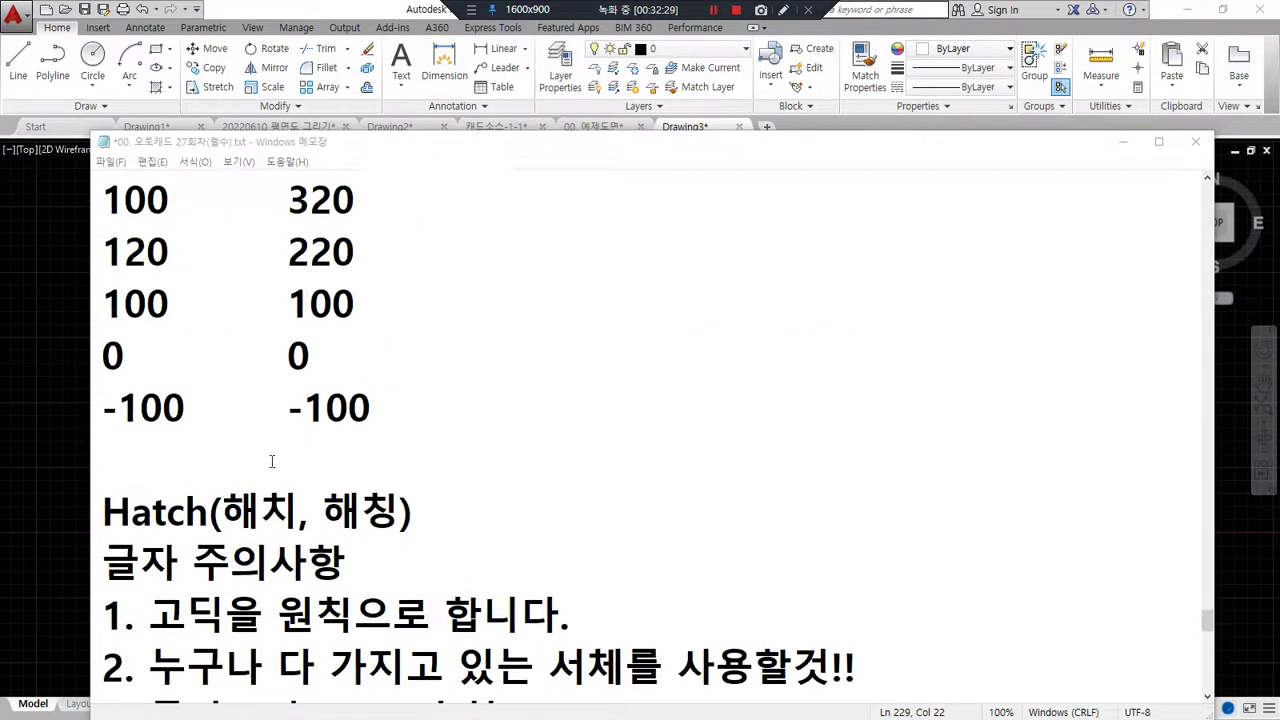
pyautogui.scroll(3, 271, 461)
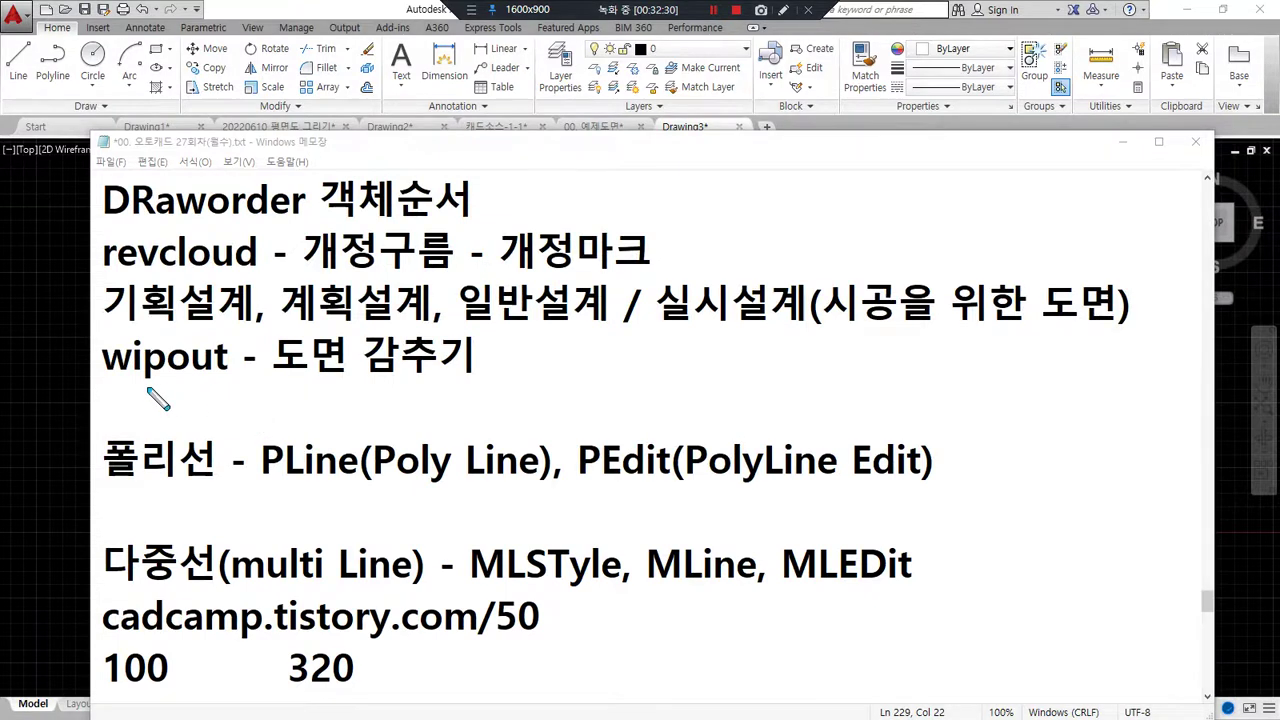
pyautogui.moveTo(100, 378); pyautogui.dragTo(455, 379)
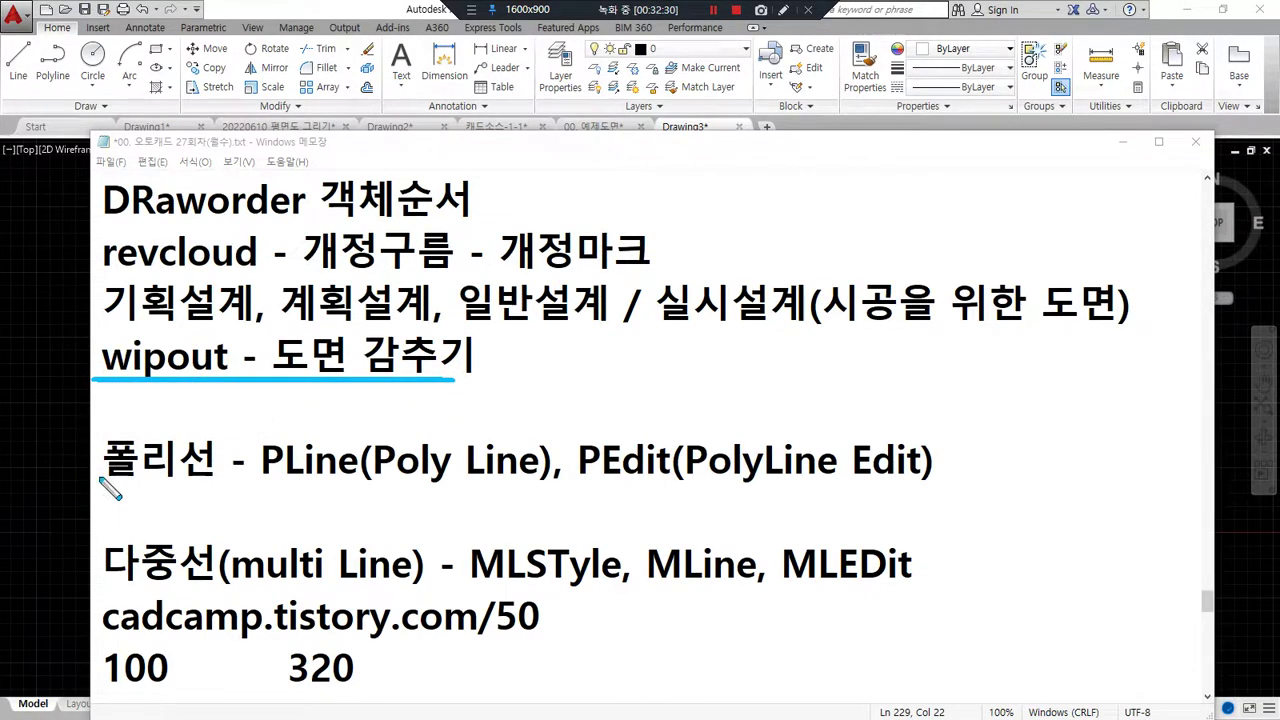
pyautogui.moveTo(120, 396); pyautogui.dragTo(438, 397)
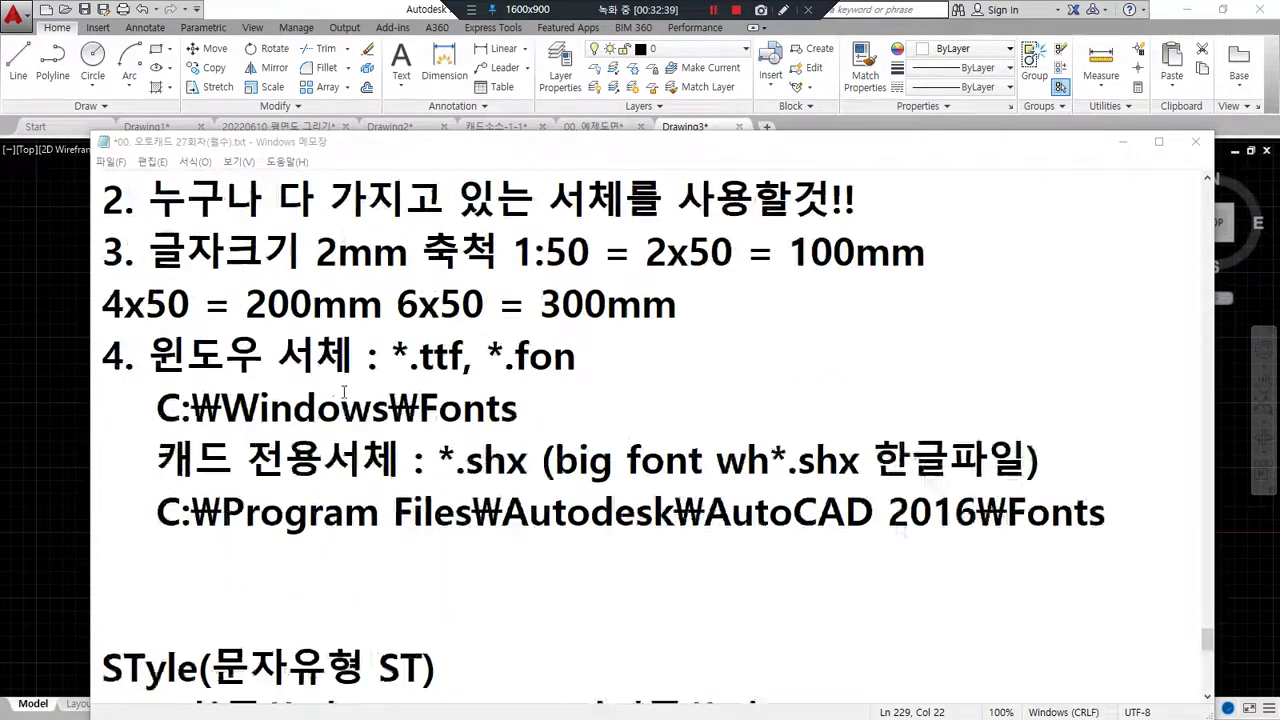
pyautogui.scroll(-10, 348, 385)
# Step: In Drawing3, draw a rectangle enclosing the two bathrooms of the floor plan
pyautogui.click(45, 418)
pyautogui.scroll(7, 476, 428)
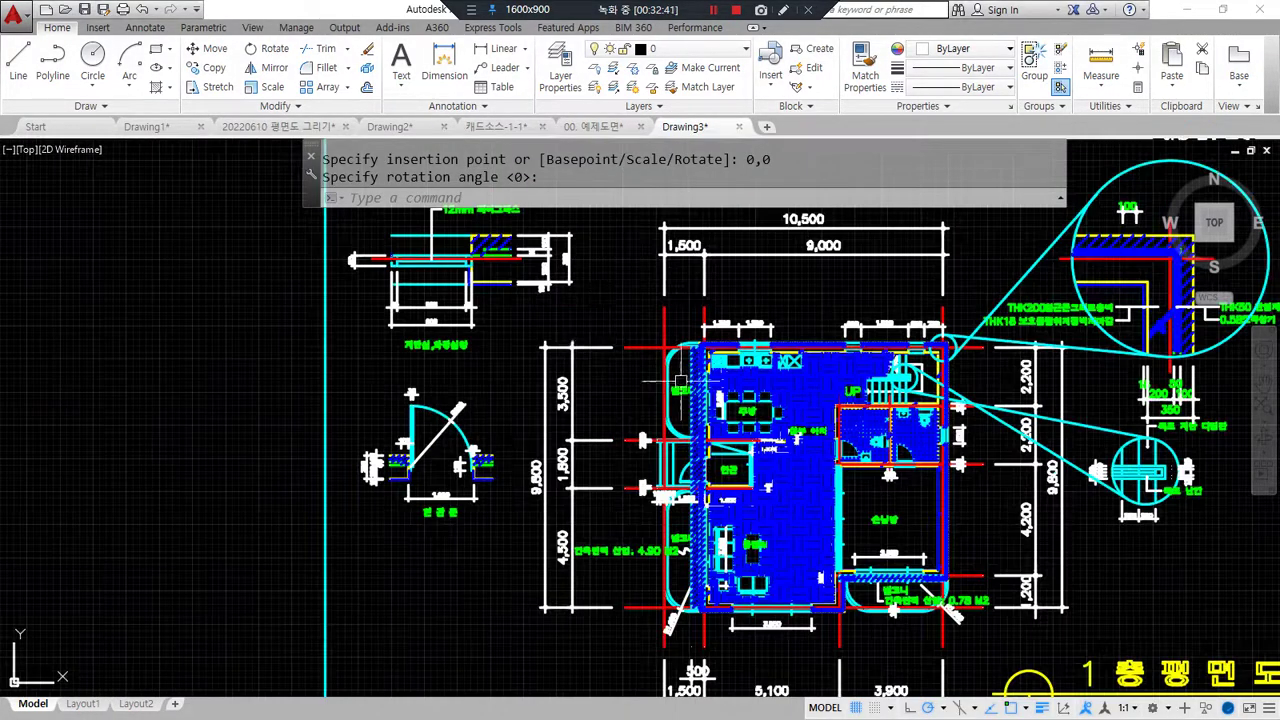
pyautogui.scroll(3, 476, 428)
pyautogui.write('rec')
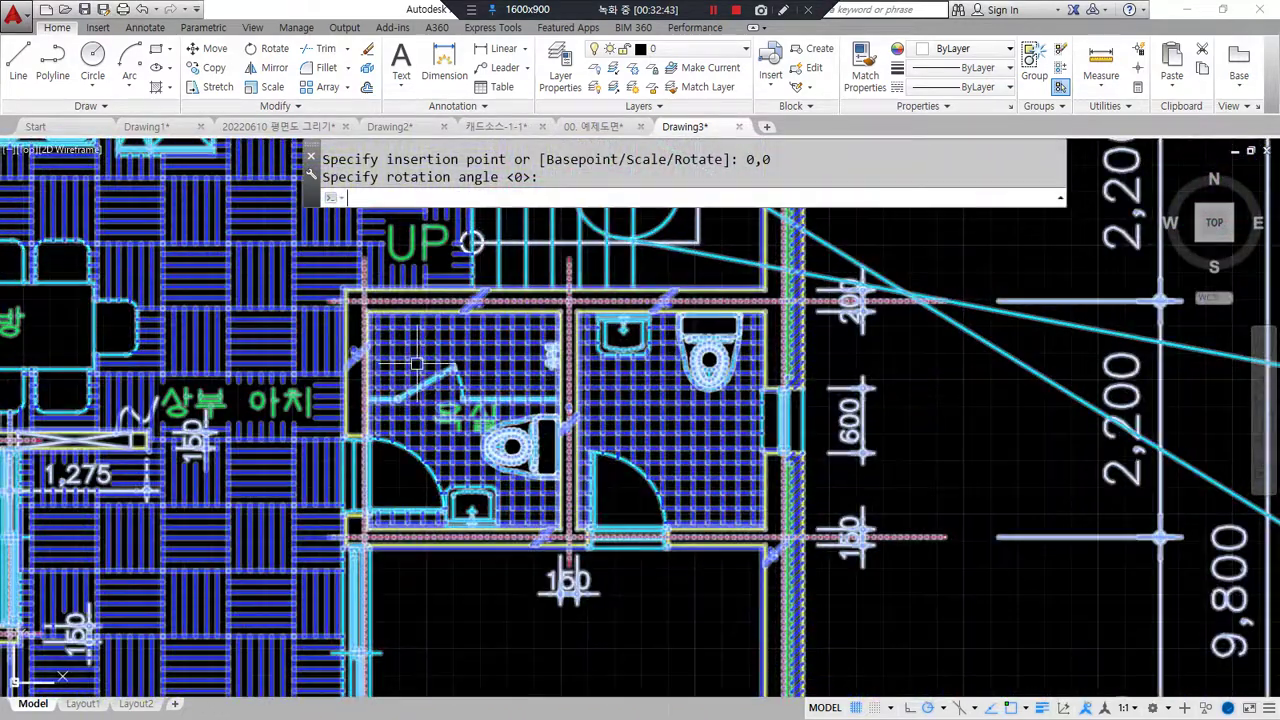
pyautogui.press('Return')
pyautogui.click(318, 270)
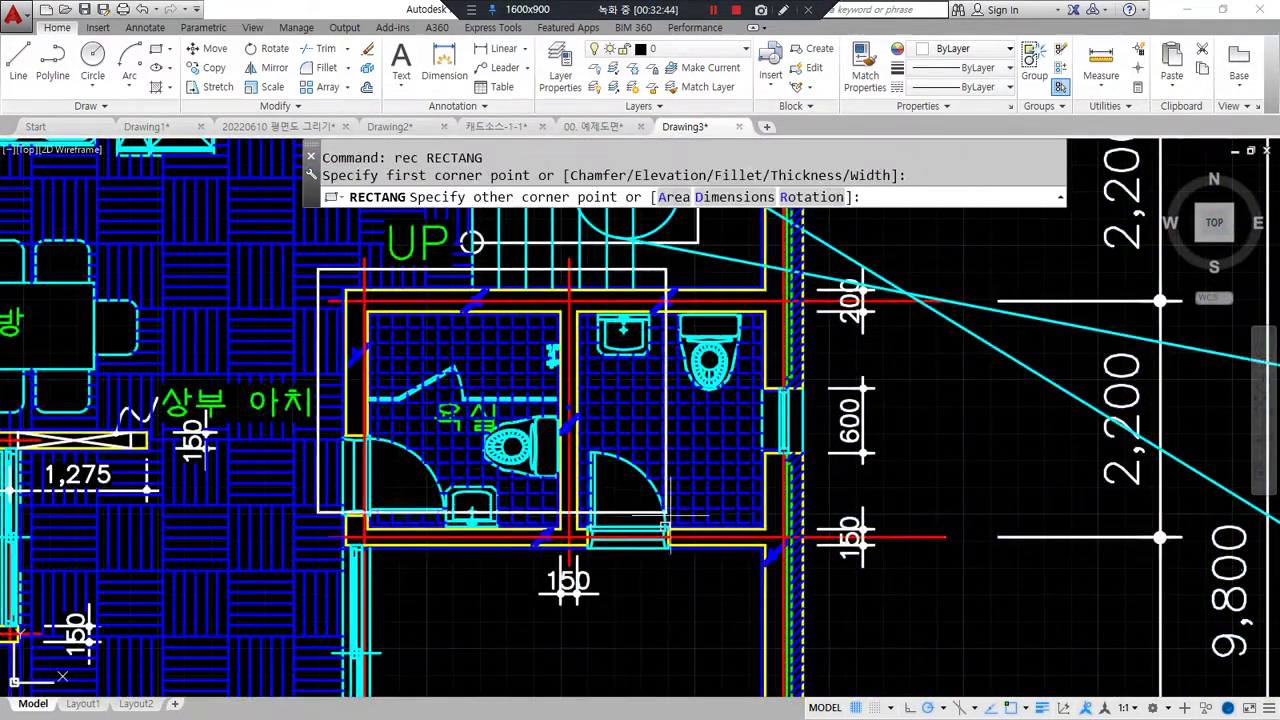
pyautogui.click(818, 570)
# Step: Create a wipeout from the rectangle around the bathrooms, keeping the original polyline
pyautogui.write('wip')
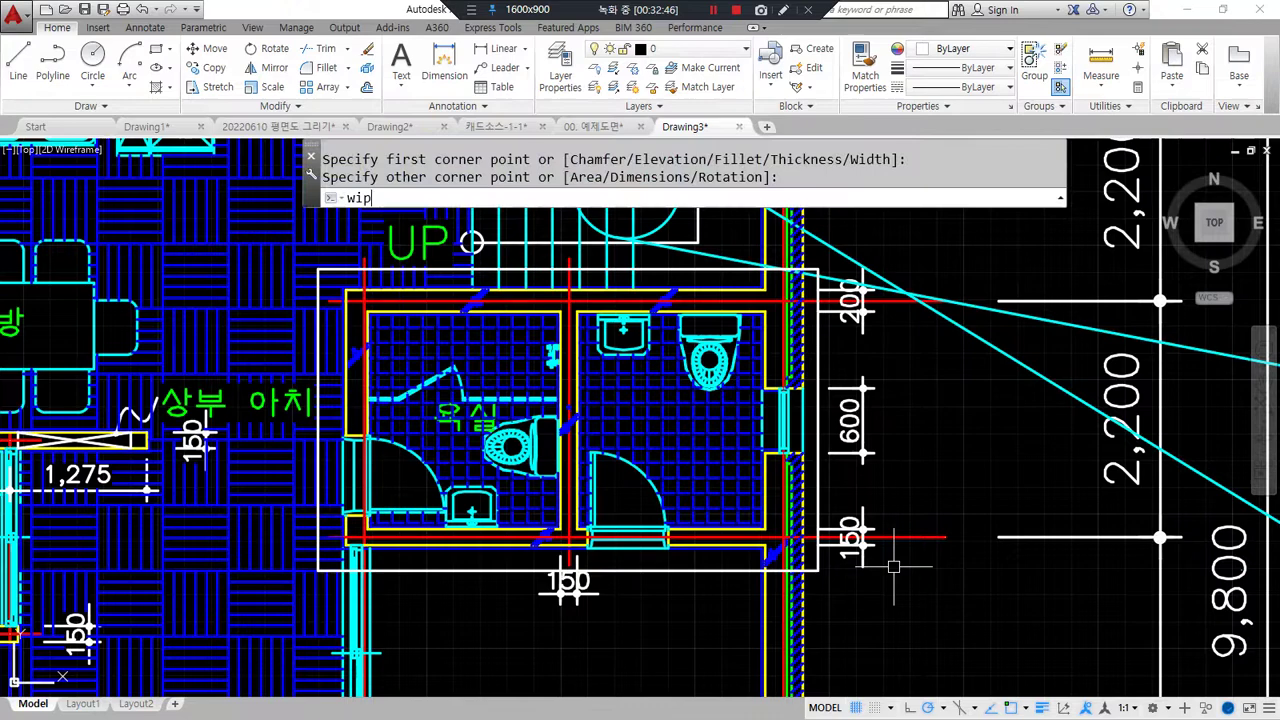
pyautogui.write('eout')
pyautogui.press('Return')
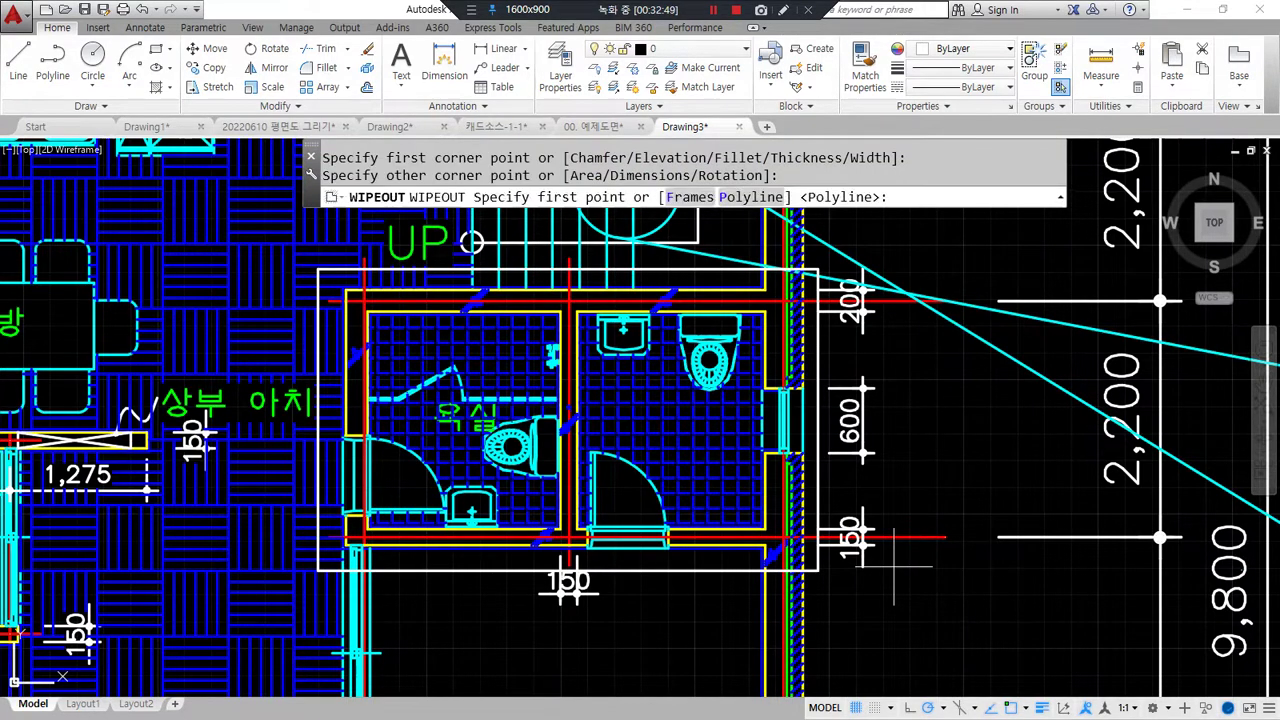
pyautogui.click(750, 197)
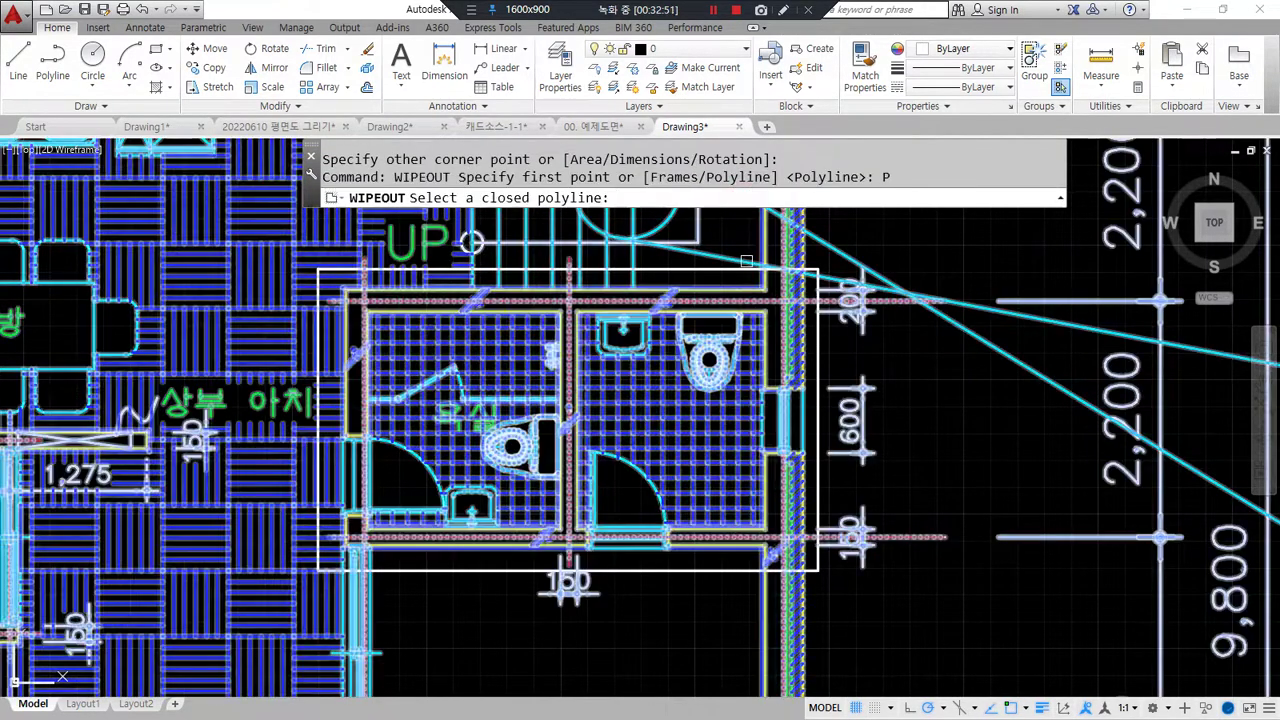
pyautogui.click(723, 270)
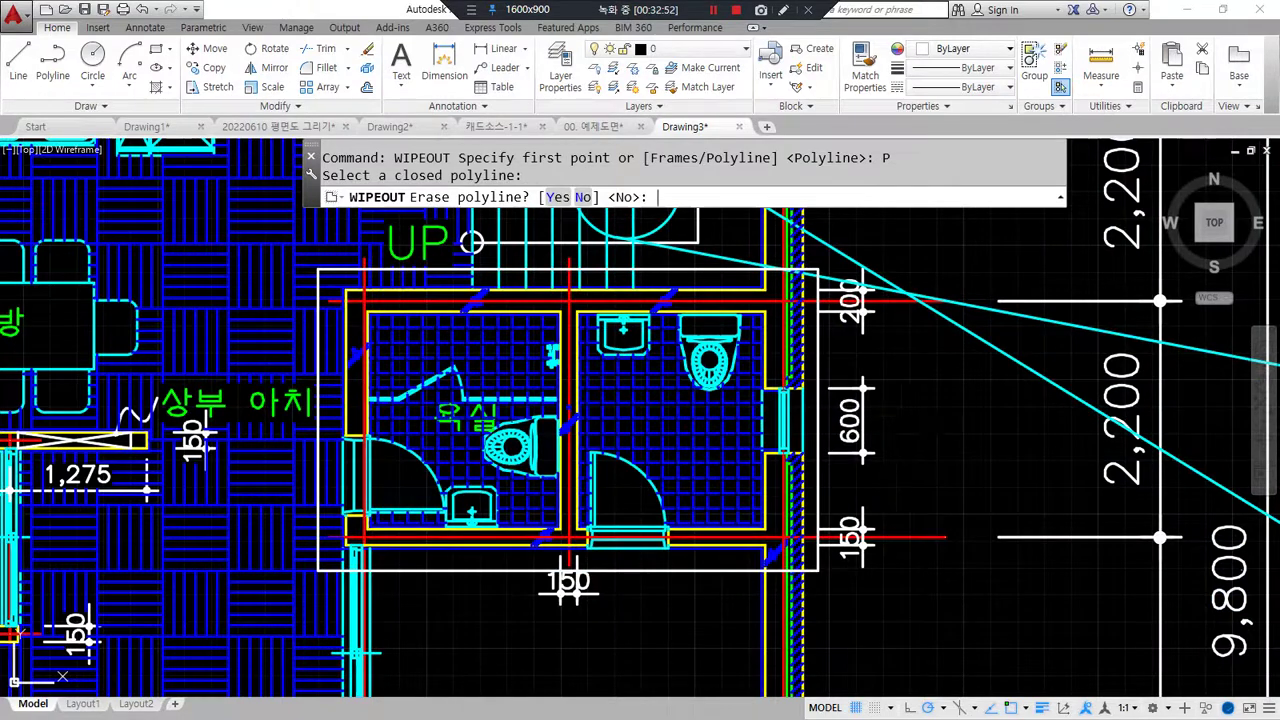
pyautogui.press('Return')
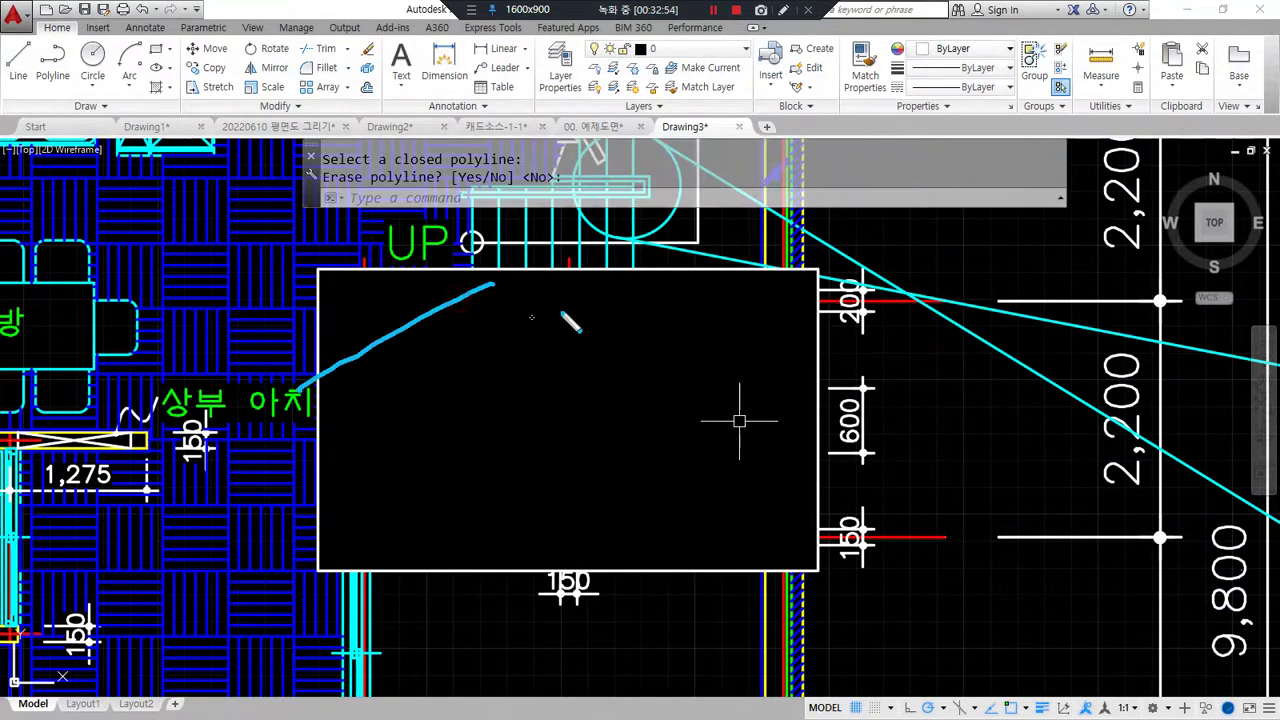
pyautogui.moveTo(571, 308); pyautogui.dragTo(305, 466)
pyautogui.moveTo(762, 305); pyautogui.dragTo(400, 506)
pyautogui.moveTo(758, 411); pyautogui.dragTo(560, 529)
pyautogui.moveTo(697, 484); pyautogui.dragTo(602, 560)
pyautogui.press('Escape')
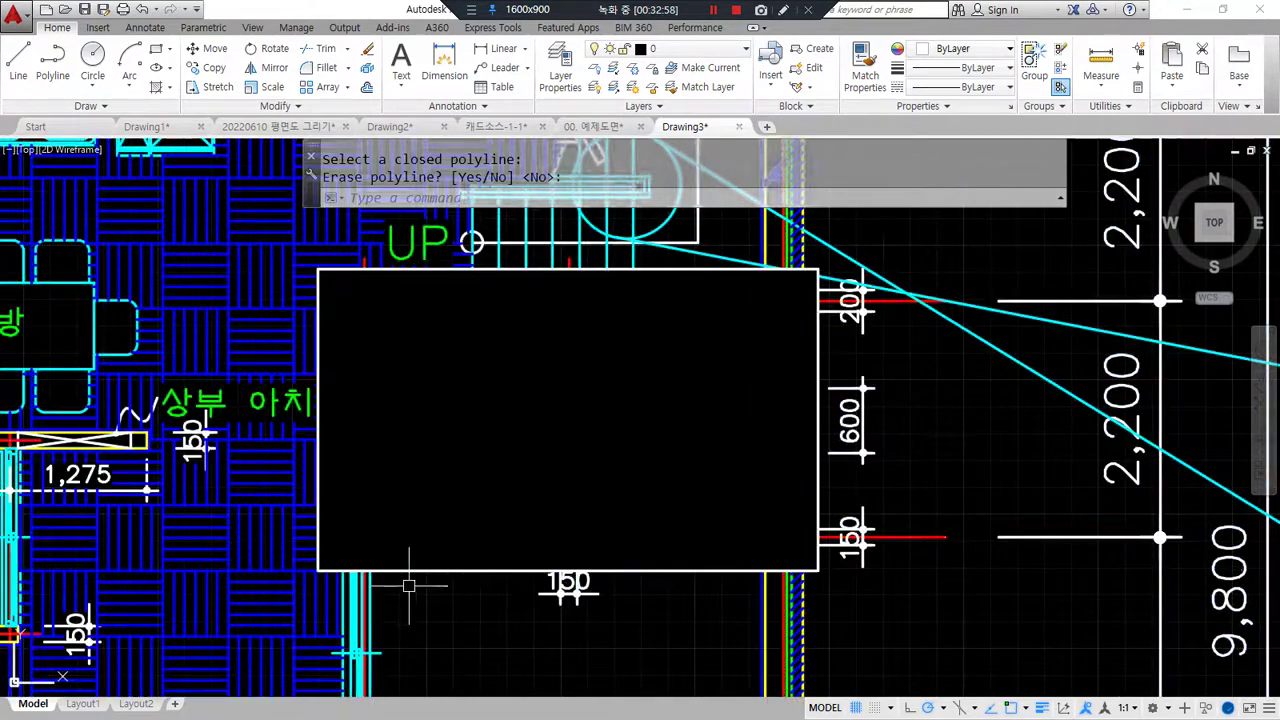
# Step: Move the wipeout together with its rectangle from the bathrooms to the staircase area above
pyautogui.write('m')
pyautogui.press('Return')
pyautogui.click(426, 578)
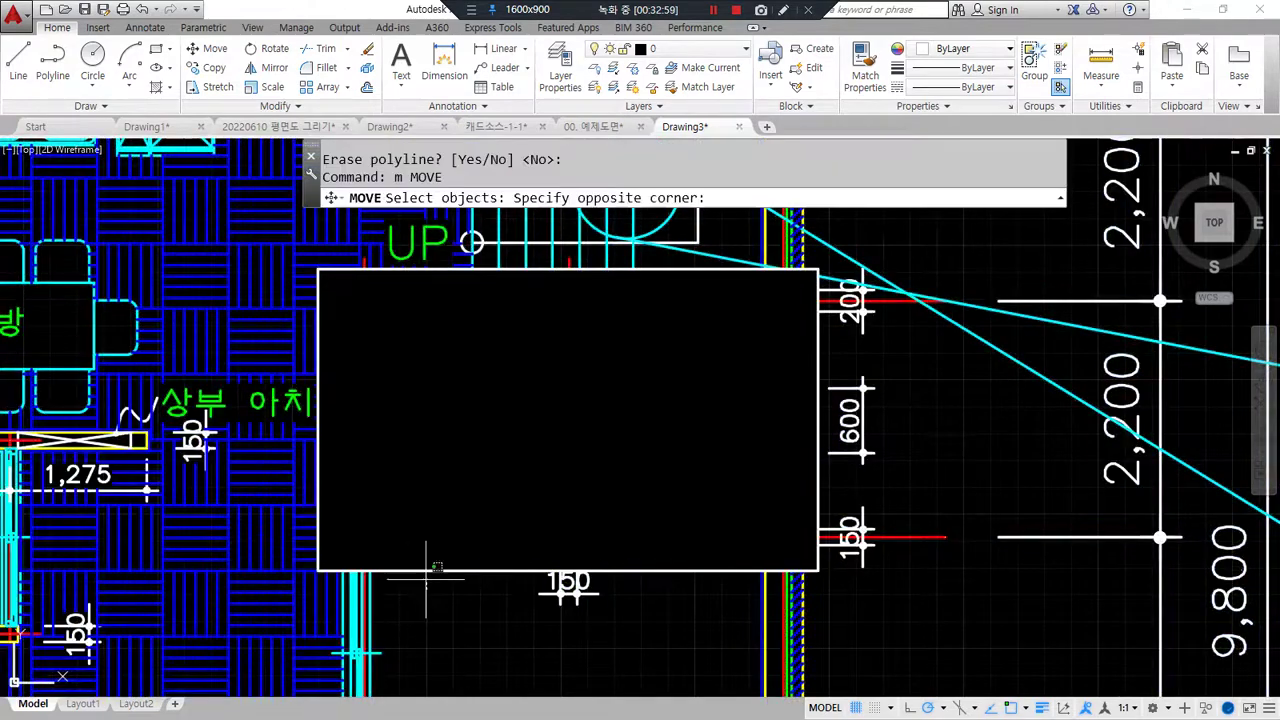
pyautogui.click(417, 568)
pyautogui.press('Return')
pyautogui.click(415, 568)
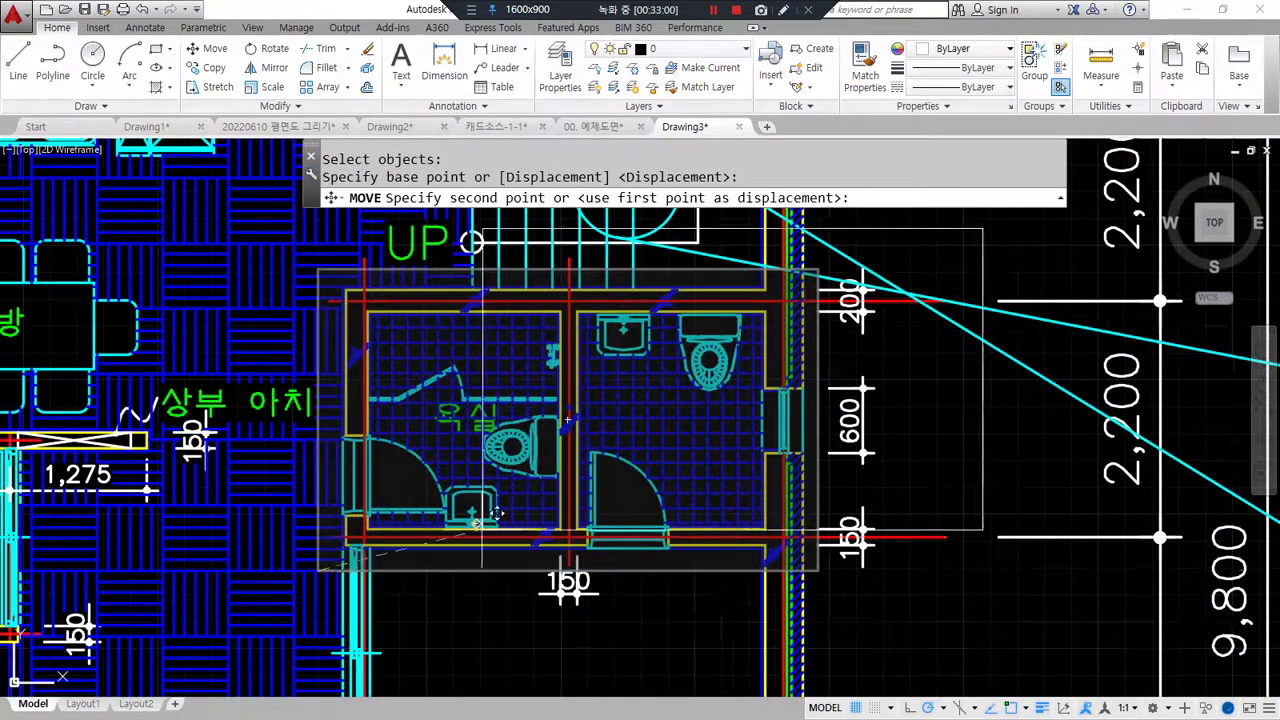
pyautogui.scroll(-4, 496, 513)
pyautogui.click(420, 510)
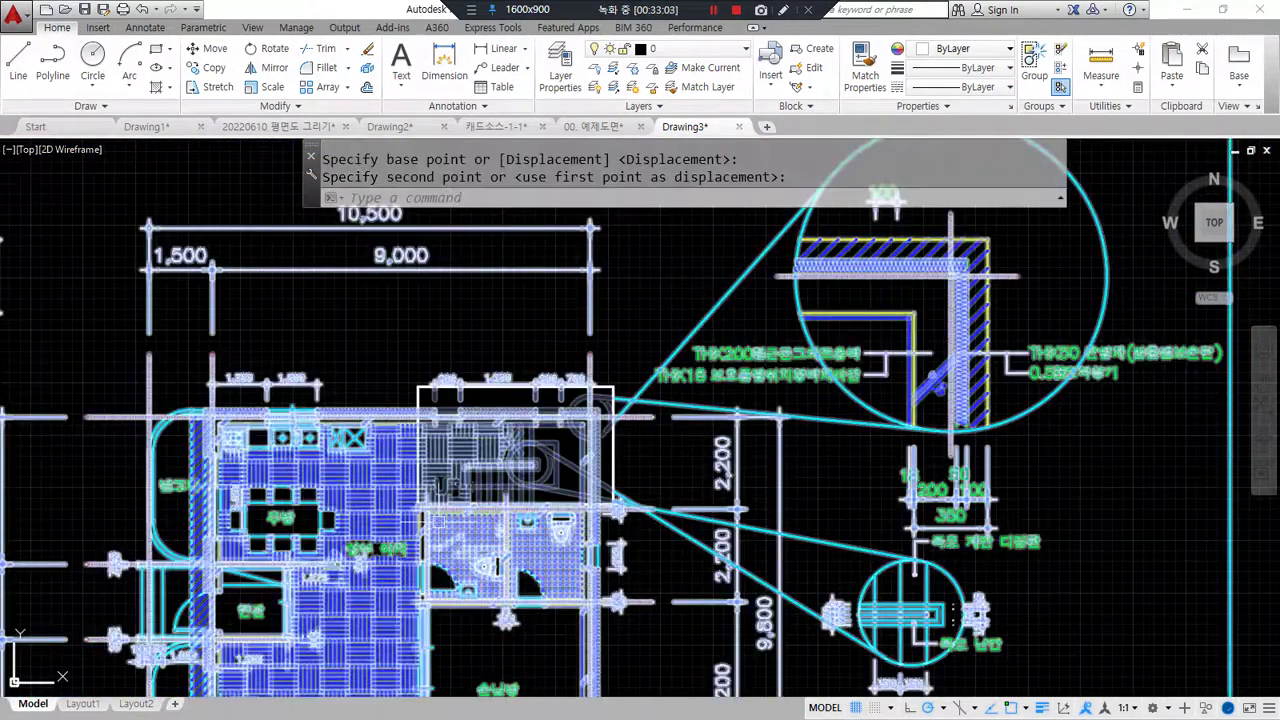
# Step: Move only the wipeout over the kitchen and erase the rectangle left around the staircase
pyautogui.scroll(3, 750, 371)
pyautogui.press('Return')
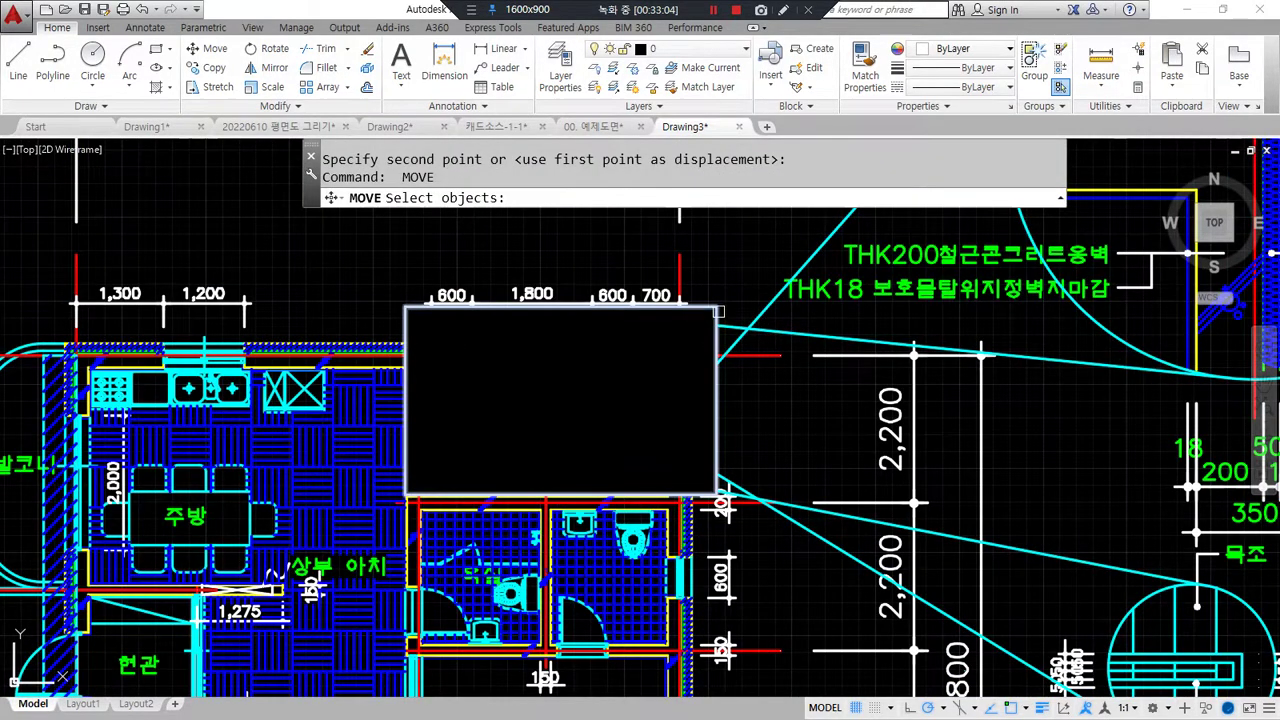
pyautogui.click(718, 312)
pyautogui.press('Return')
pyautogui.click(630, 374)
pyautogui.click(320, 420)
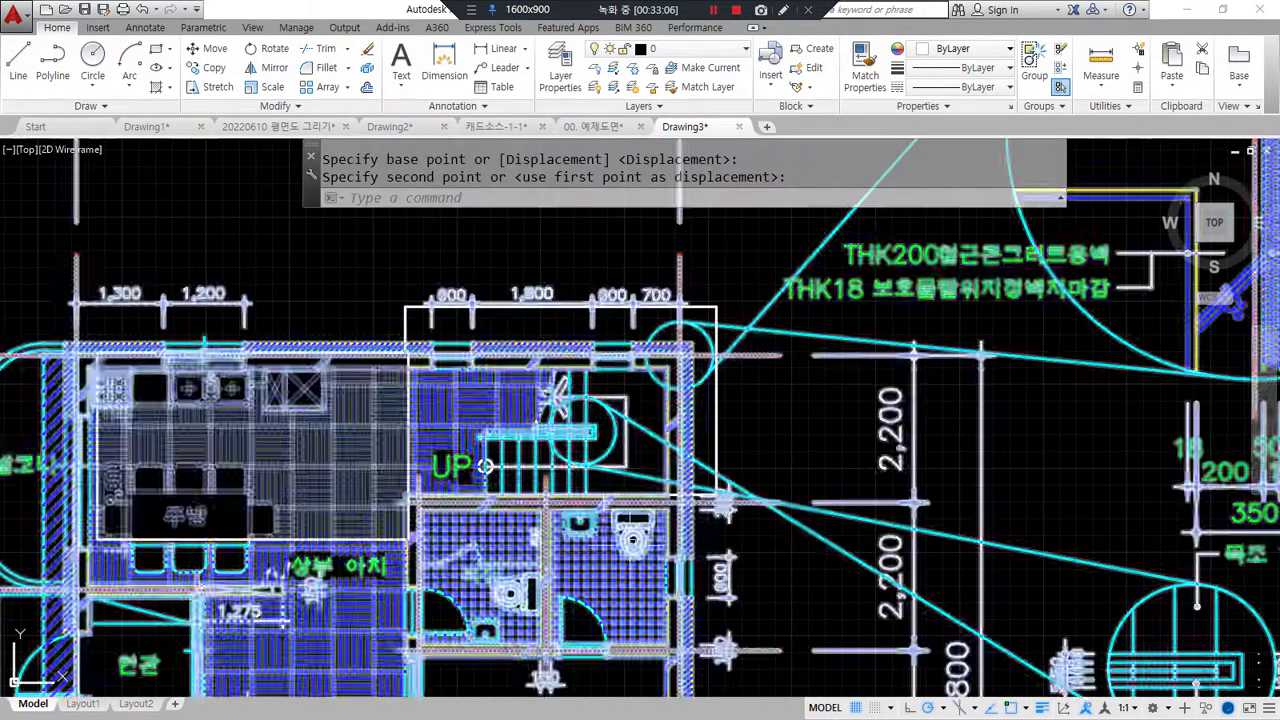
pyautogui.click(716, 309)
pyautogui.write('e')
pyautogui.press('Return')
# Step: Move the wipeout straight down from the kitchen to cover the 현관 entrance area
pyautogui.write('M')
pyautogui.press('Return')
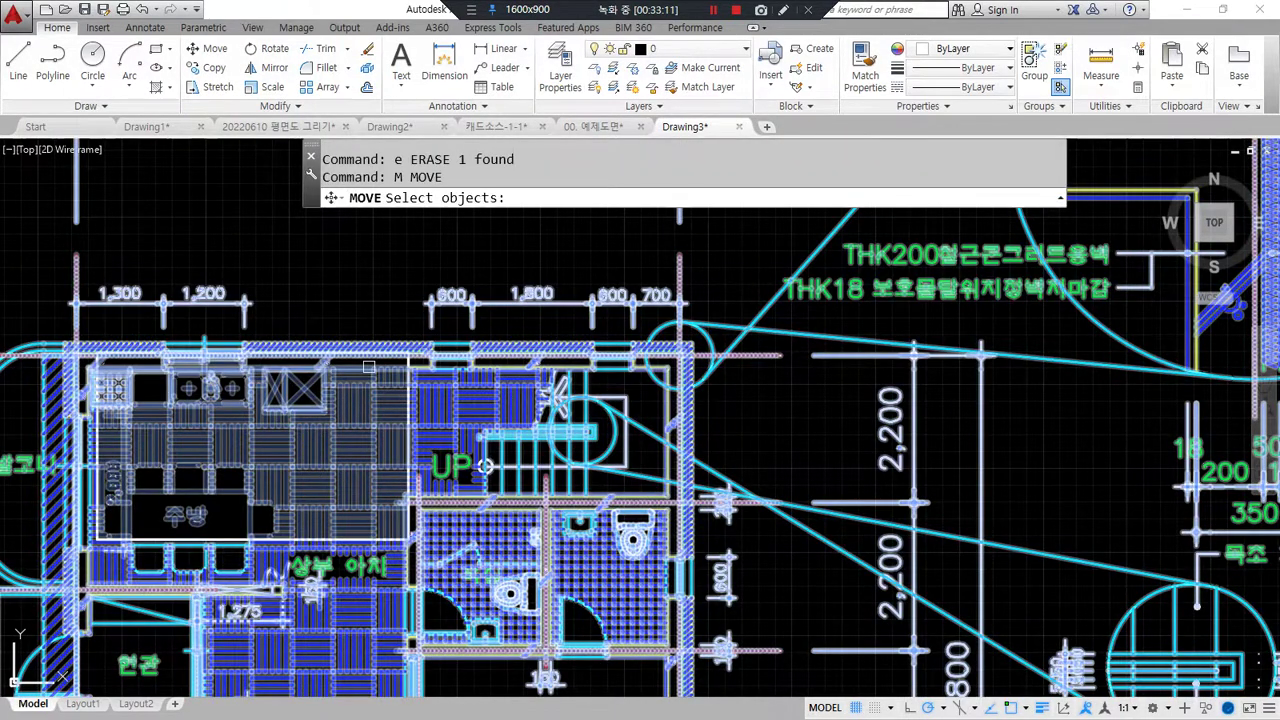
pyautogui.scroll(5, 369, 367)
pyautogui.click(351, 429)
pyautogui.press('Return')
pyautogui.scroll(-7, 330, 440)
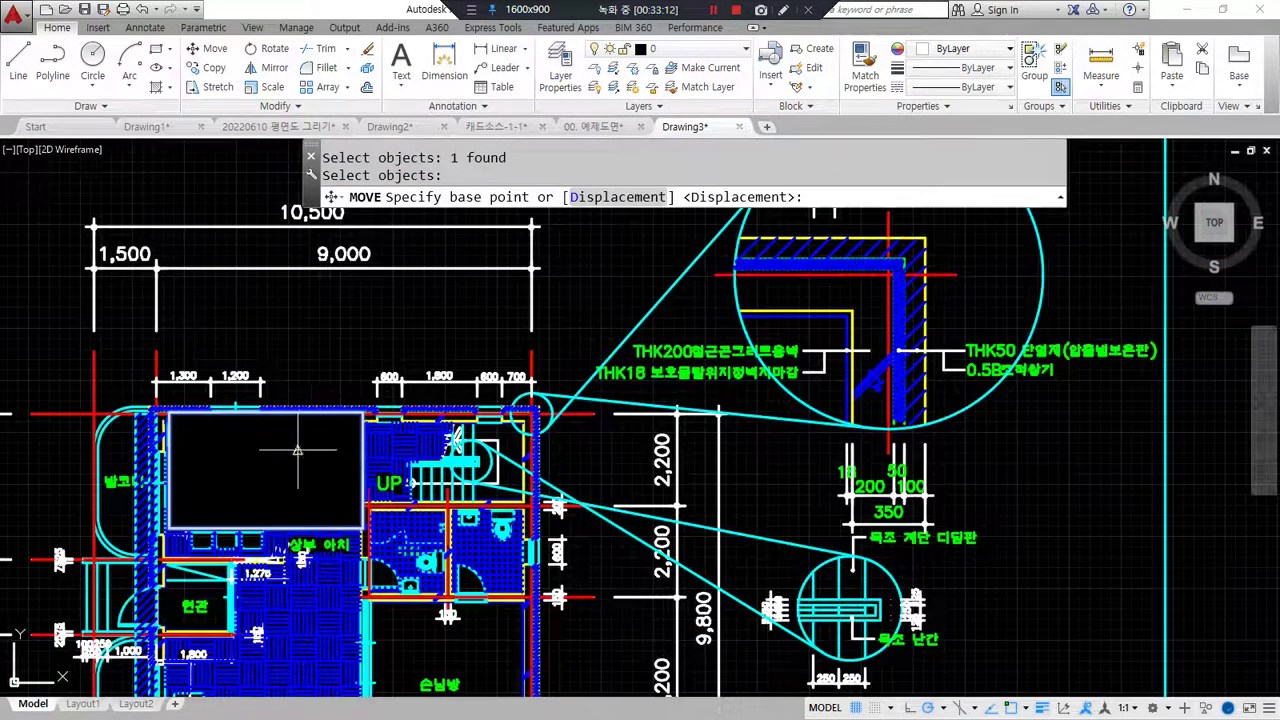
pyautogui.scroll(2, 256, 468)
pyautogui.moveTo(257, 467); pyautogui.dragTo(354, 377, button='middle')
pyautogui.click(383, 384)
pyautogui.moveTo(383, 600); pyautogui.dragTo(403, 430, button='middle')
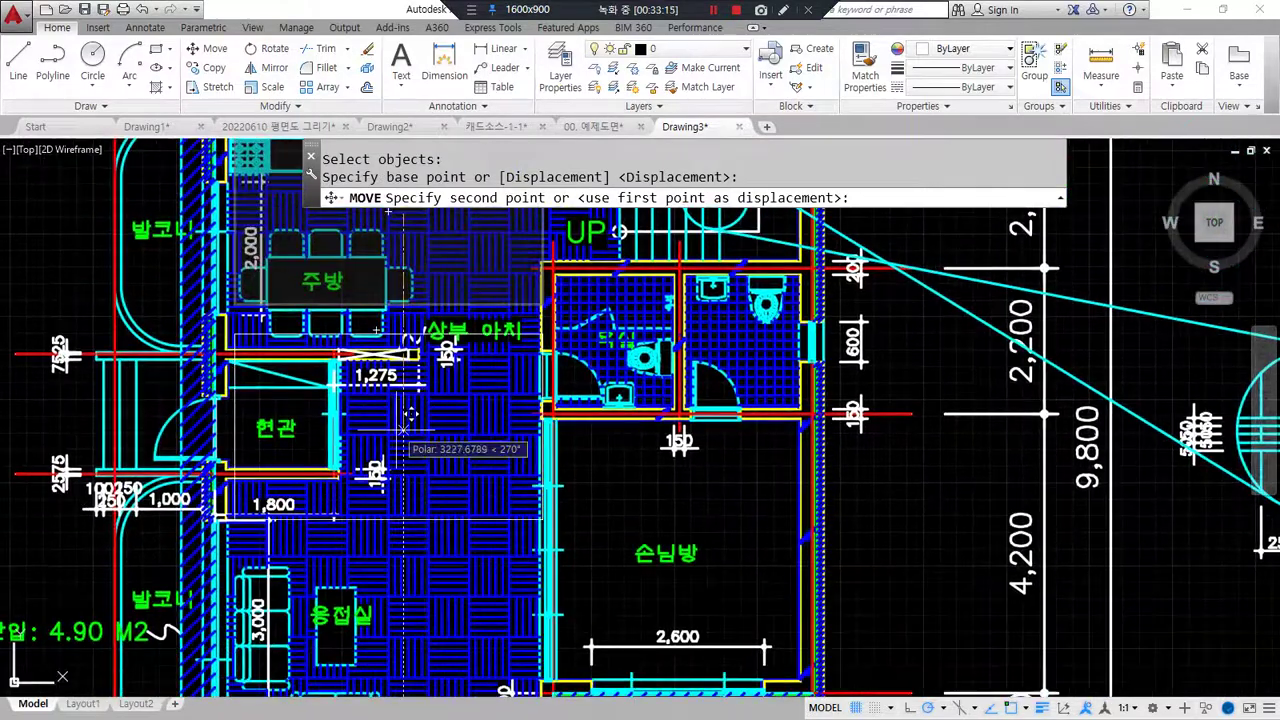
pyautogui.click(400, 428)
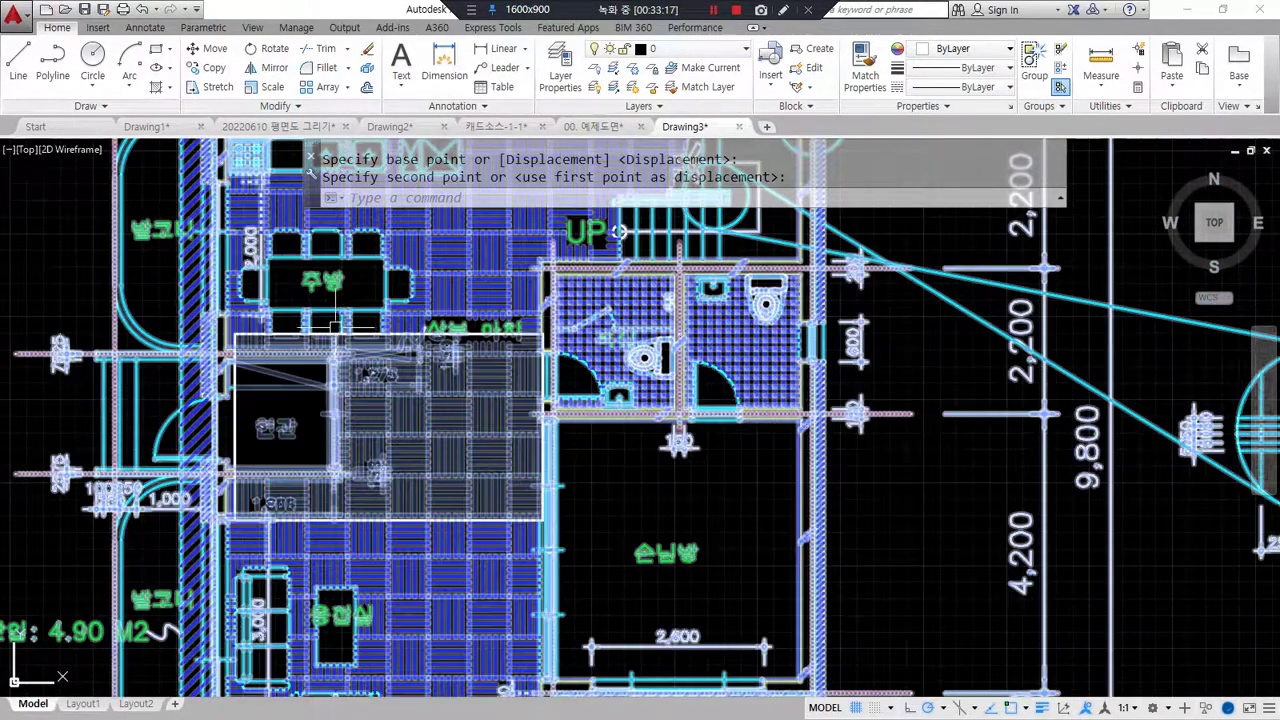
# Step: Erase the wipeout covering the 현관 entrance area
pyautogui.click(337, 326)
pyautogui.click(329, 326)
pyautogui.click(325, 335)
pyautogui.write('e')
pyautogui.press('Return')
# Step: Draw a rectangle around the floor plan's upper-left part, enclosing the kitchen, upper balcony and entrance
pyautogui.scroll(-5, 533, 426)
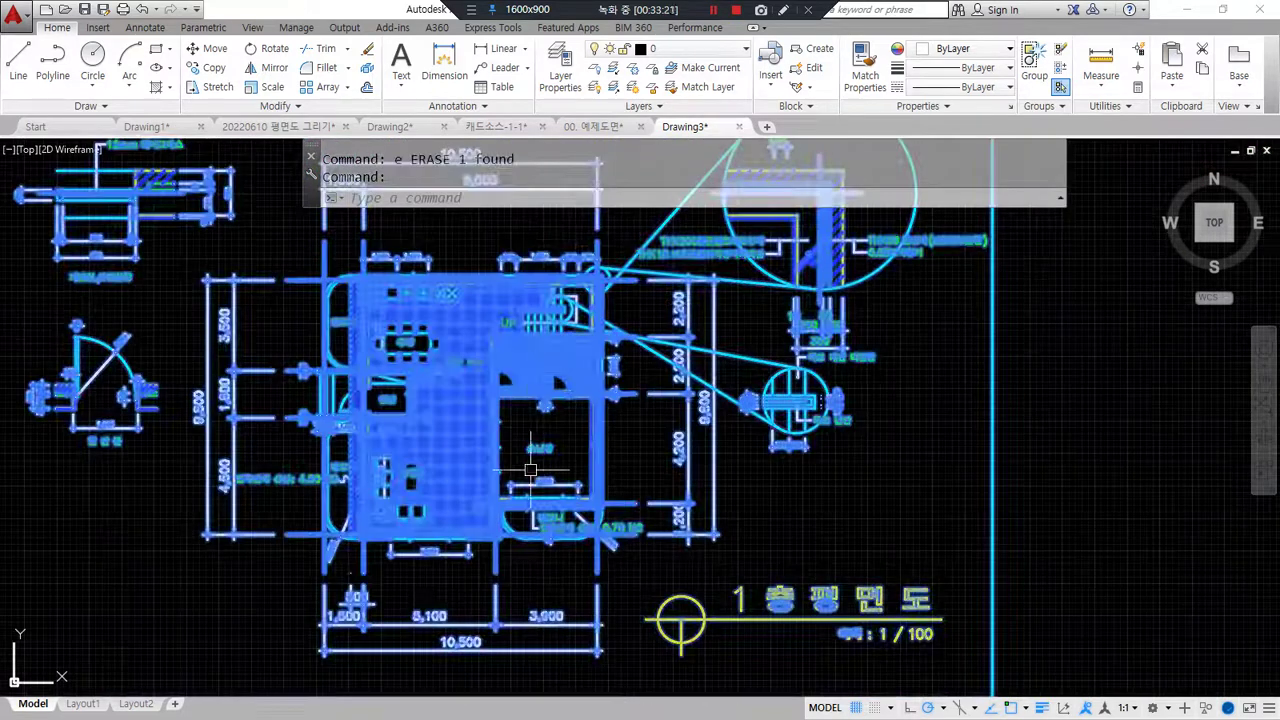
pyautogui.moveTo(445, 648)
pyautogui.mouseDown()
pyautogui.moveTo(238, 266)
pyautogui.moveTo(800, 563)
pyautogui.moveTo(385, 583)
pyautogui.mouseUp()
pyautogui.press('Escape')
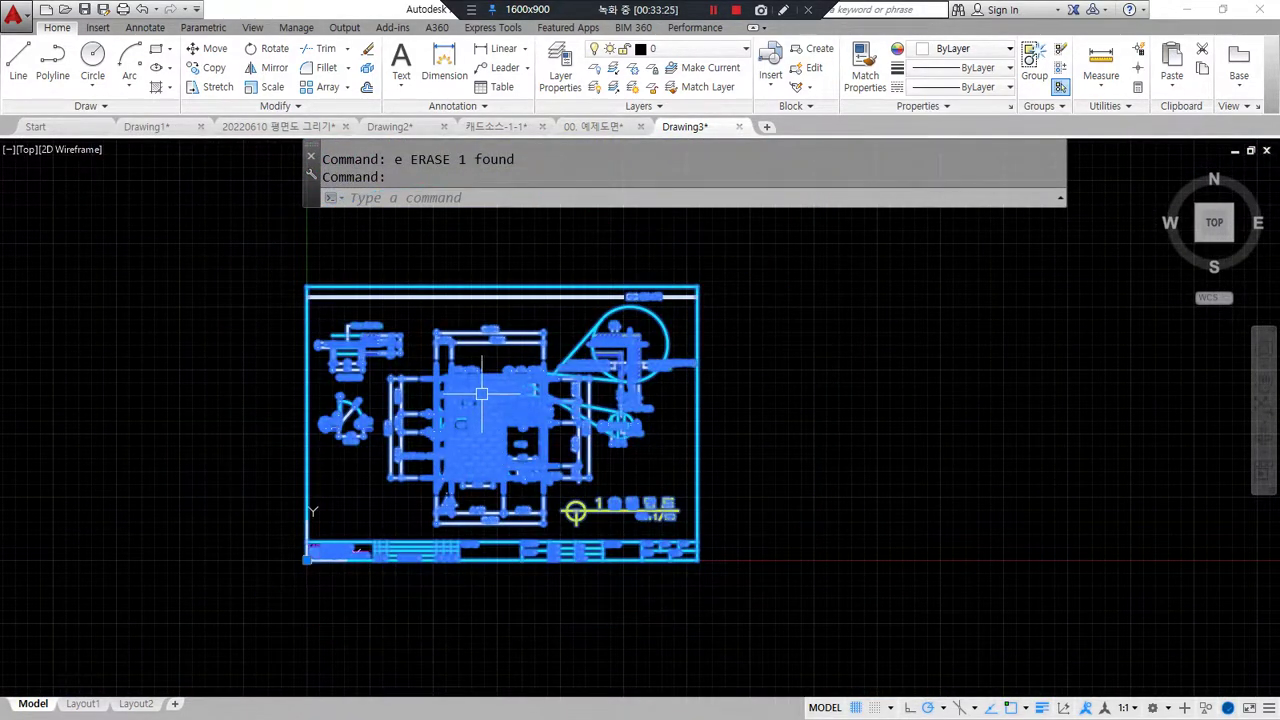
pyautogui.scroll(4, 509, 385)
pyautogui.press('Escape')
pyautogui.press('Escape')
pyautogui.scroll(2, 462, 427)
pyautogui.write('rec')
pyautogui.press('Return')
pyautogui.click(462, 427)
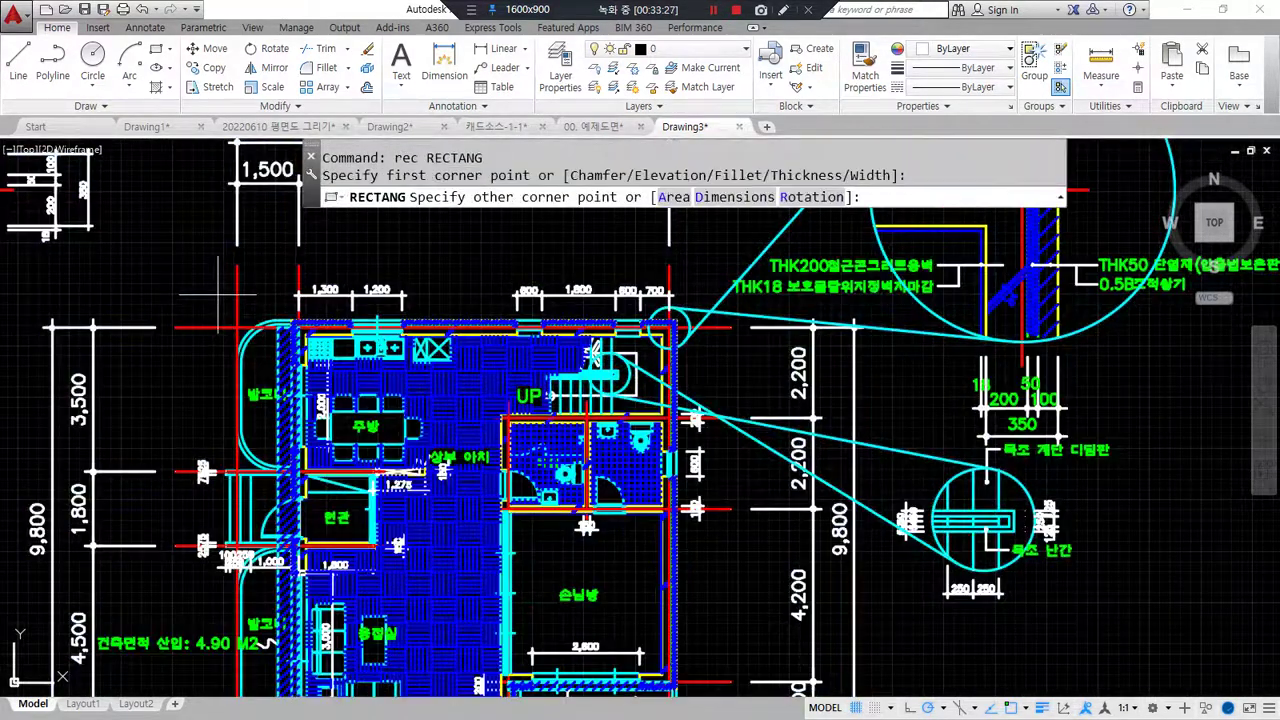
pyautogui.click(533, 532)
# Step: Start XCLIP and select the inserted floor plan block as the object to clip
pyautogui.write('xc')
pyautogui.press('Return')
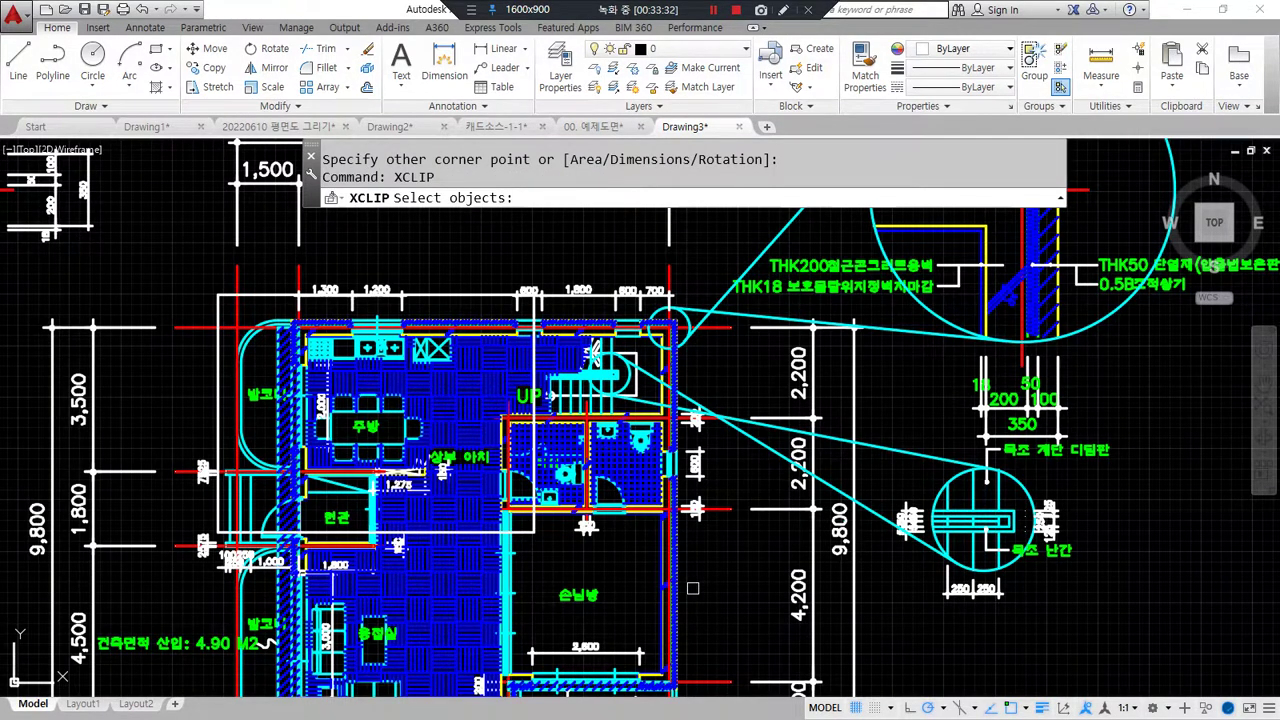
pyautogui.click(457, 353)
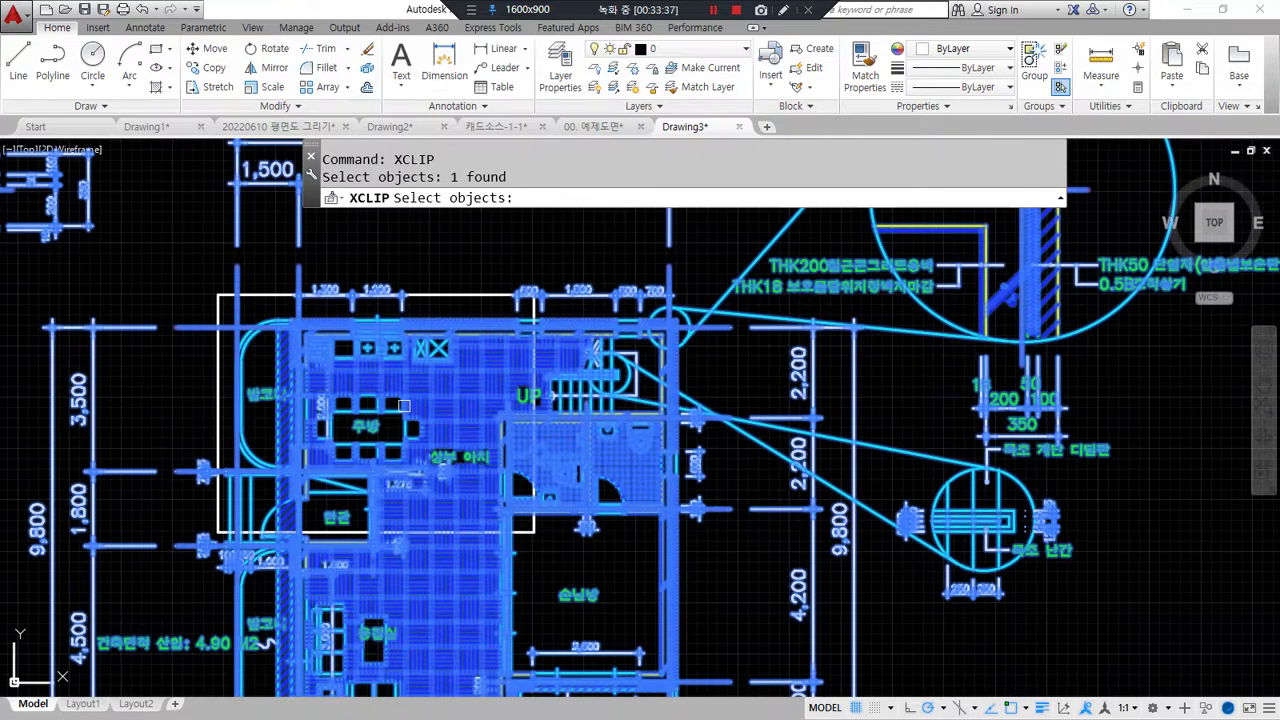
pyautogui.press('Return')
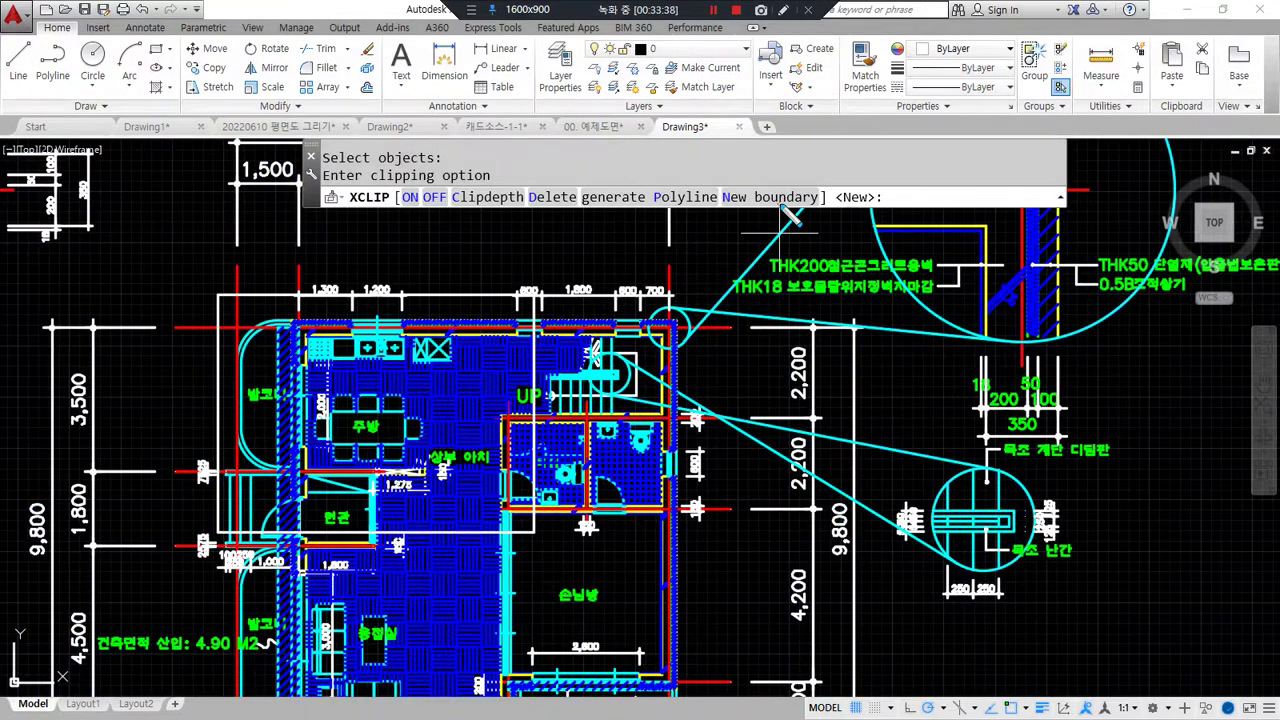
pyautogui.hotkey('ctrl', 'z')
pyautogui.moveTo(567, 208)
pyautogui.mouseDown()
pyautogui.moveTo(530, 200)
pyautogui.moveTo(574, 212)
pyautogui.mouseUp()
pyautogui.moveTo(791, 227)
pyautogui.mouseDown()
pyautogui.moveTo(728, 202)
pyautogui.moveTo(786, 214)
pyautogui.mouseUp()
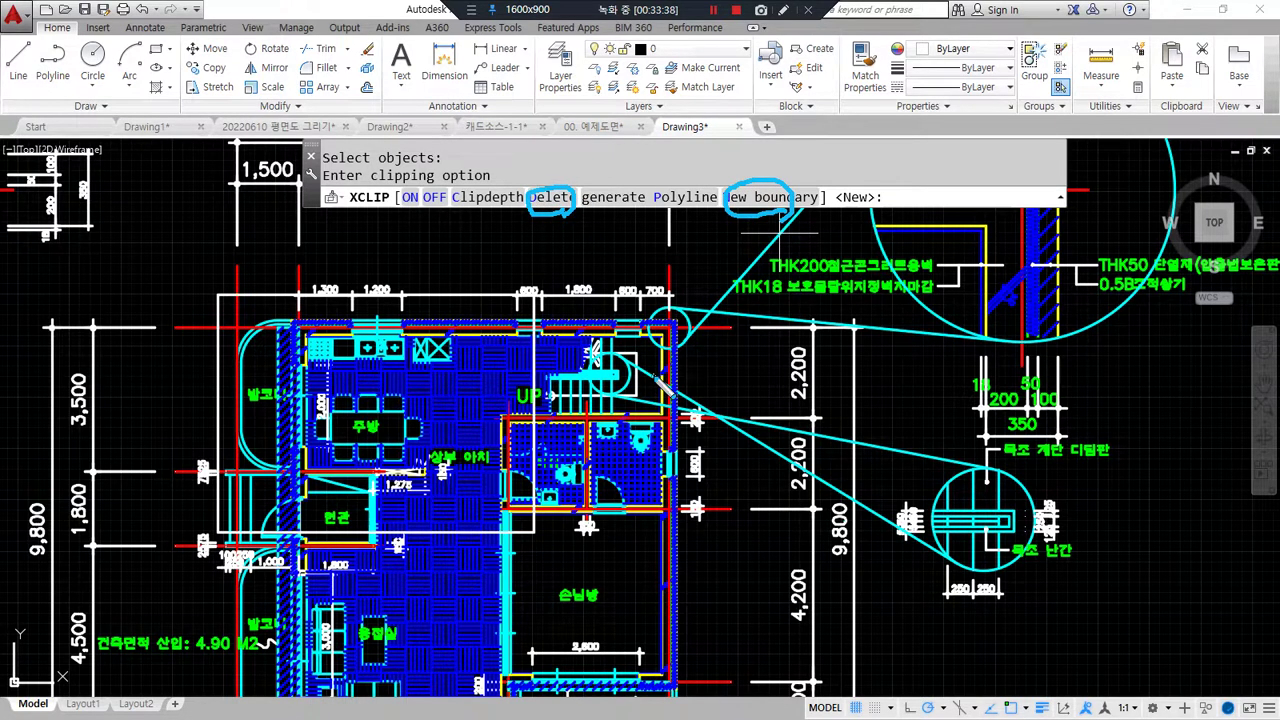
pyautogui.moveTo(743, 157); pyautogui.dragTo(783, 154)
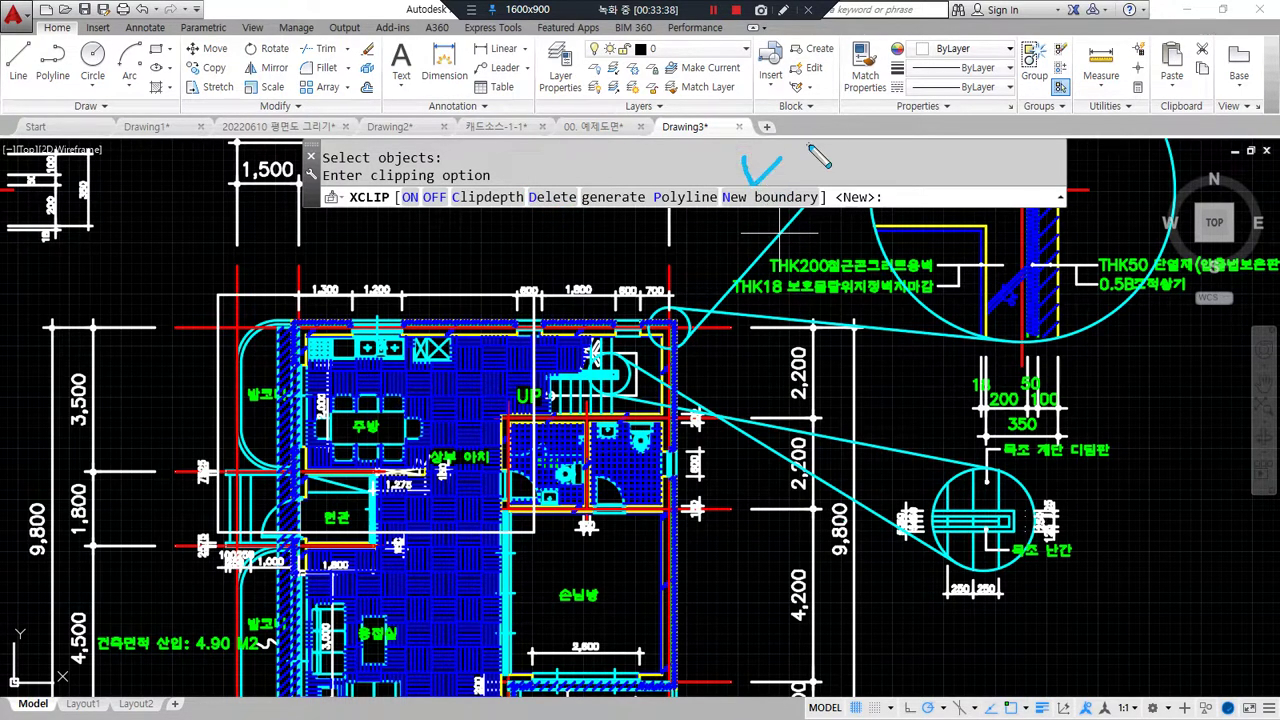
pyautogui.moveTo(538, 173); pyautogui.dragTo(568, 163)
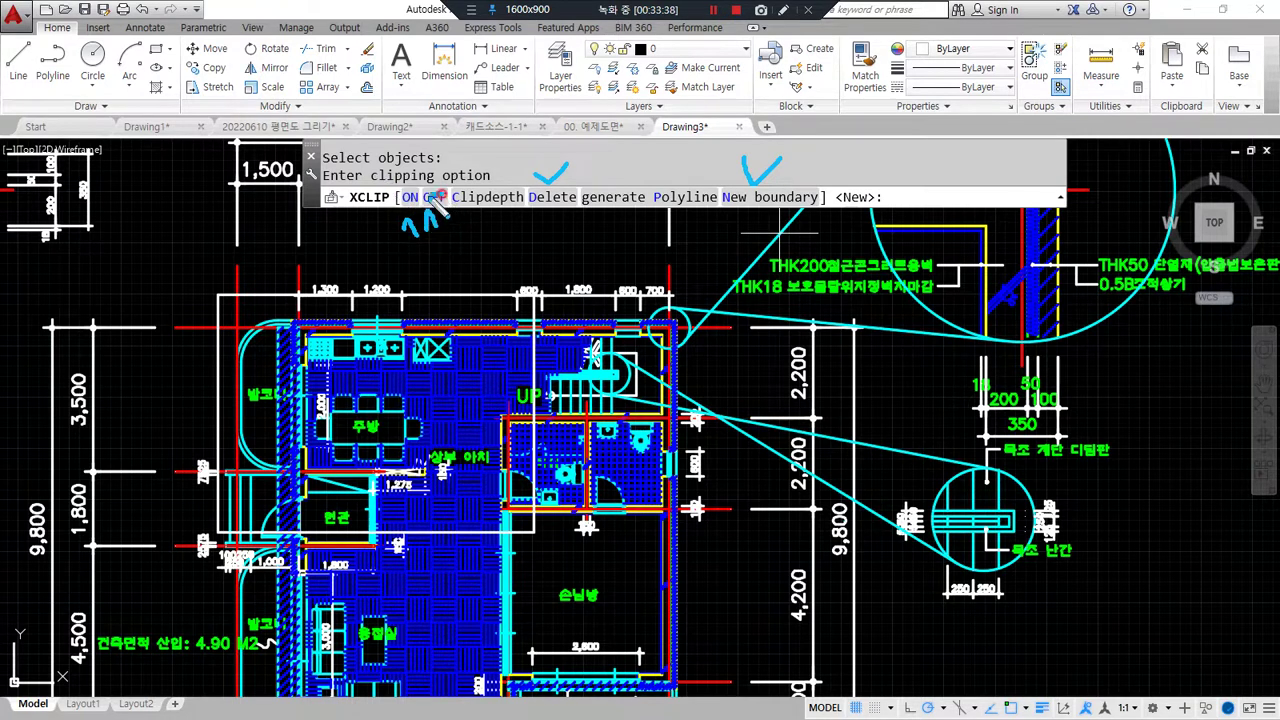
# Step: Choose to define a new clipping boundary for the selected floor plan block
pyautogui.moveTo(530, 178); pyautogui.dragTo(568, 165)
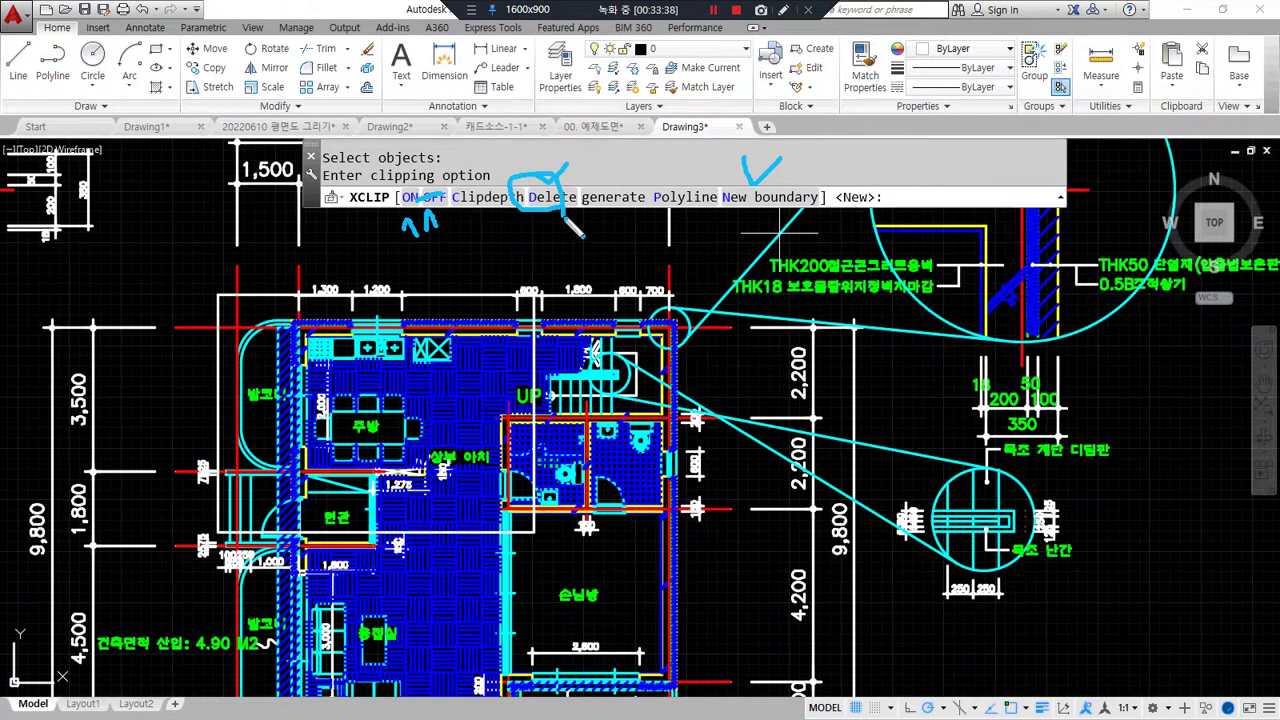
pyautogui.moveTo(738, 198); pyautogui.dragTo(762, 229)
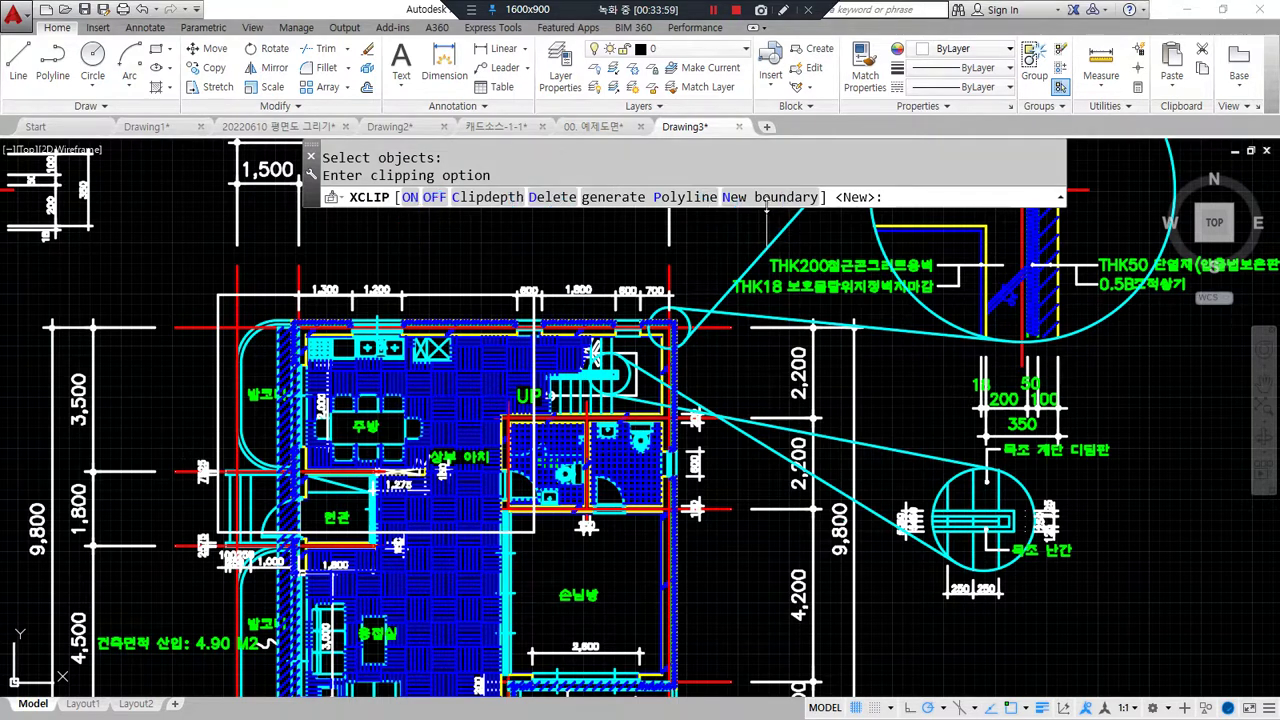
pyautogui.click(769, 197)
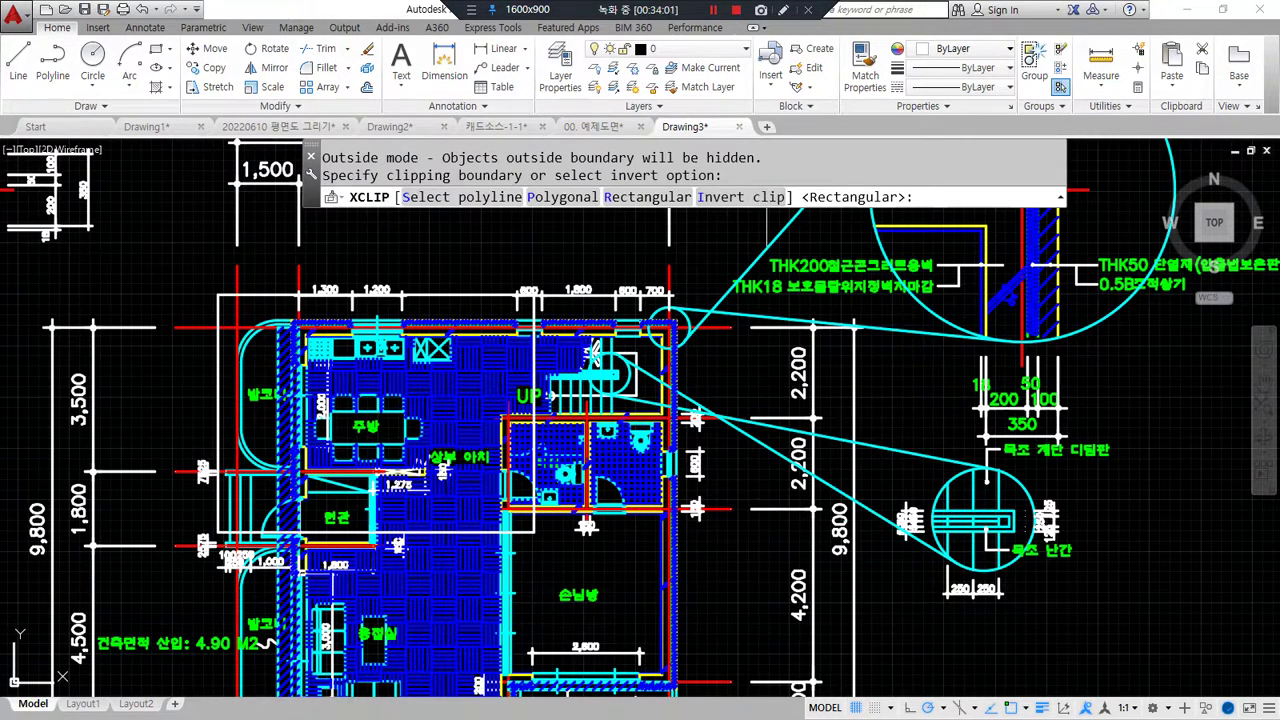
pyautogui.moveTo(432, 232); pyautogui.dragTo(484, 232)
pyautogui.moveTo(563, 239); pyautogui.dragTo(572, 188)
pyautogui.moveTo(664, 226); pyautogui.dragTo(760, 236)
pyautogui.press('Delete')
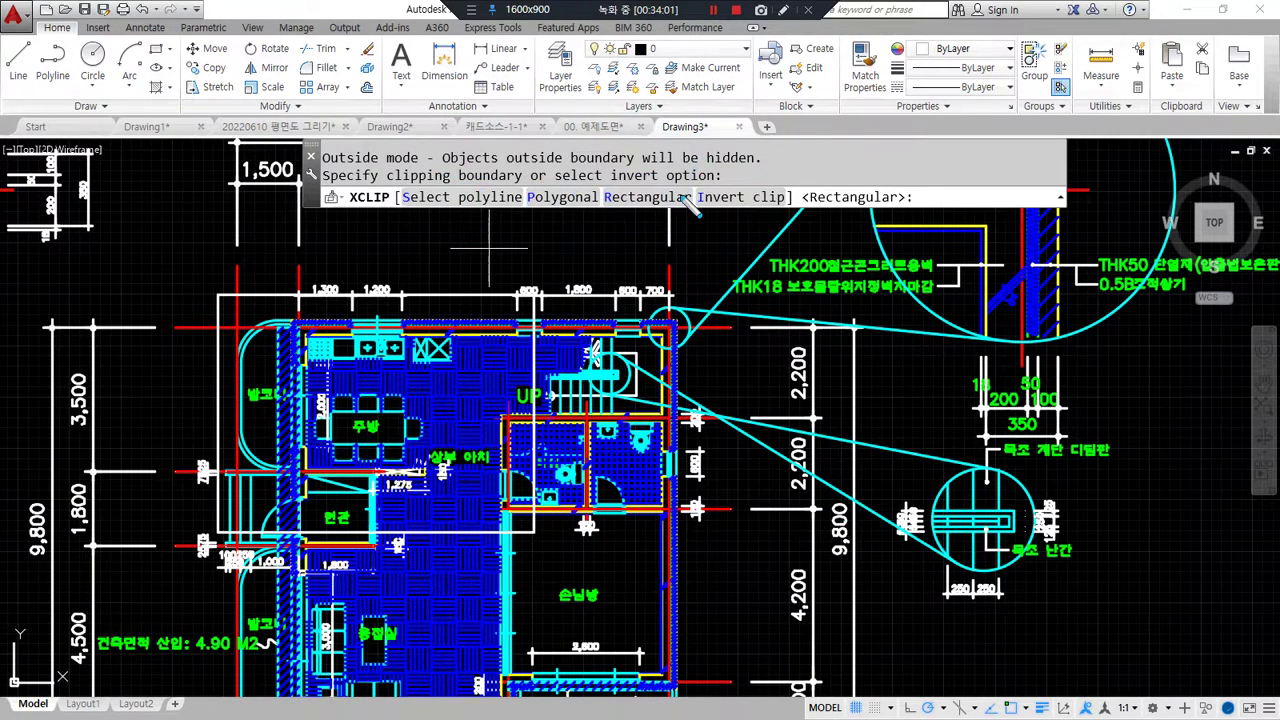
pyautogui.moveTo(698, 240)
pyautogui.mouseDown()
pyautogui.moveTo(700, 212)
pyautogui.moveTo(405, 212)
pyautogui.moveTo(397, 250)
pyautogui.mouseUp()
pyautogui.moveTo(245, 268)
pyautogui.mouseDown()
pyautogui.moveTo(300, 568)
pyautogui.moveTo(560, 350)
pyautogui.moveTo(276, 302)
pyautogui.mouseUp()
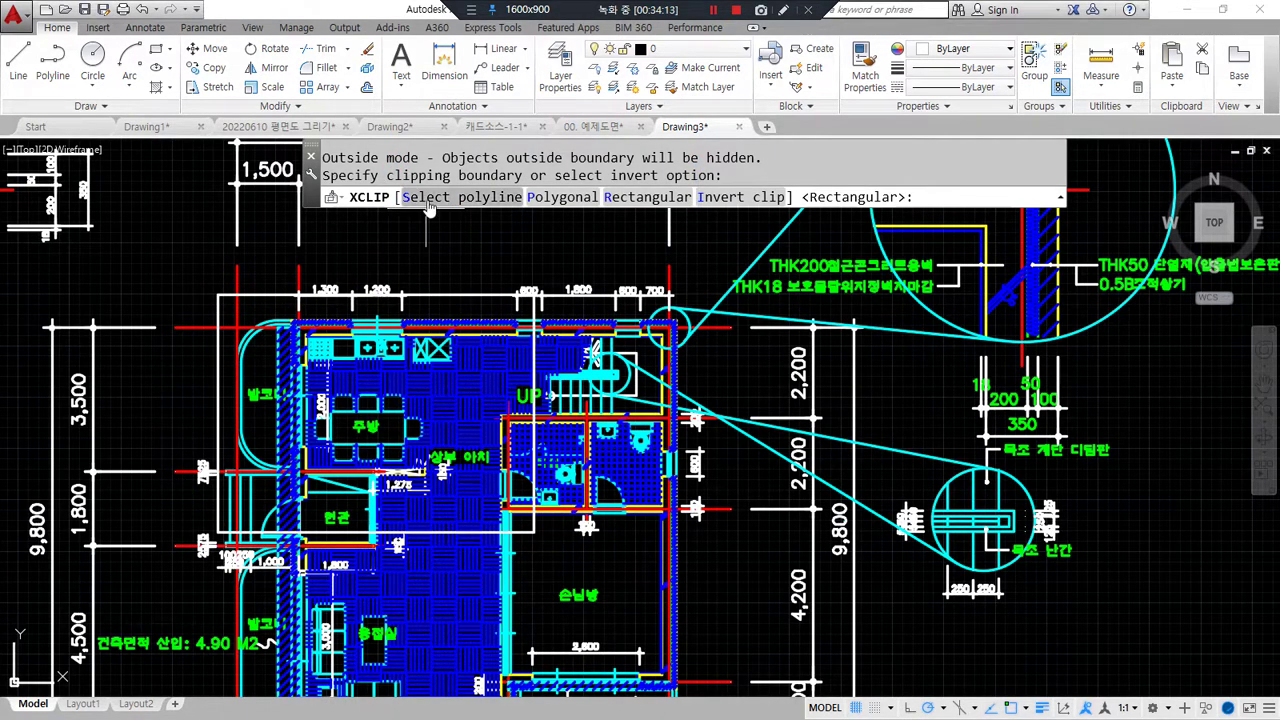
# Step: Clip the floor plan block using the existing rectangle around the kitchen as the boundary polyline
pyautogui.write('S')
pyautogui.press('Return')
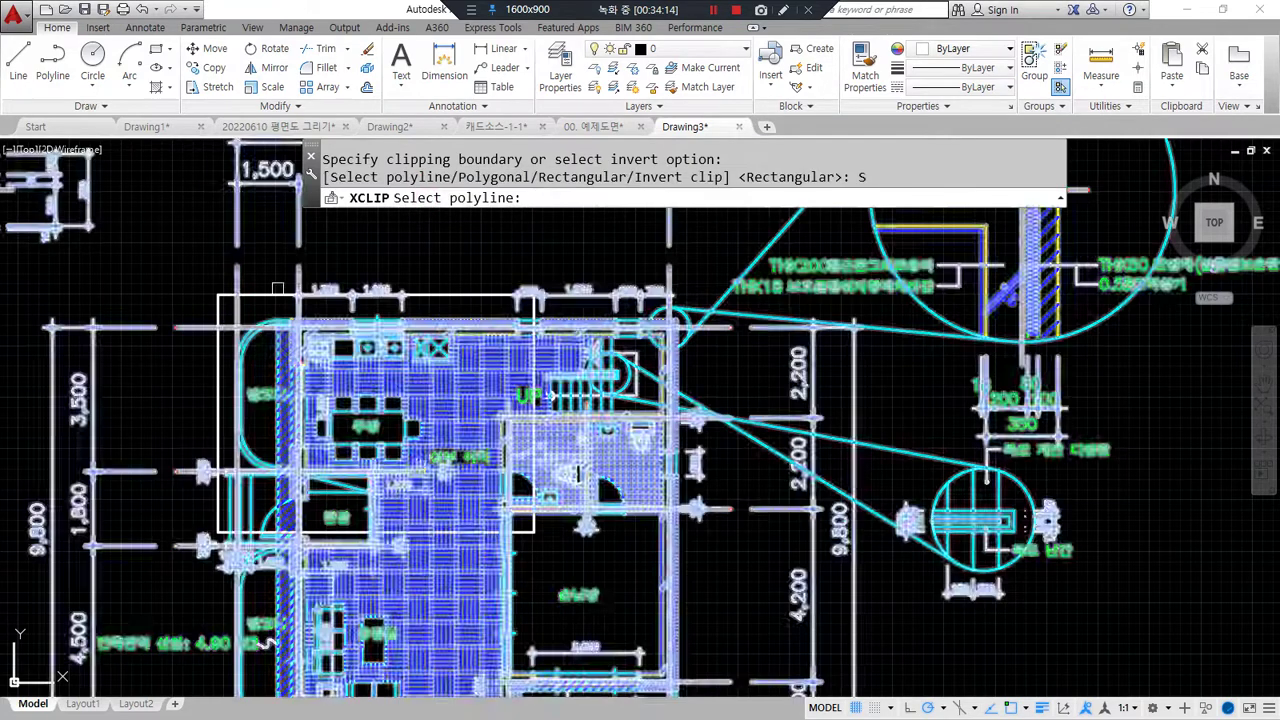
pyautogui.click(245, 295)
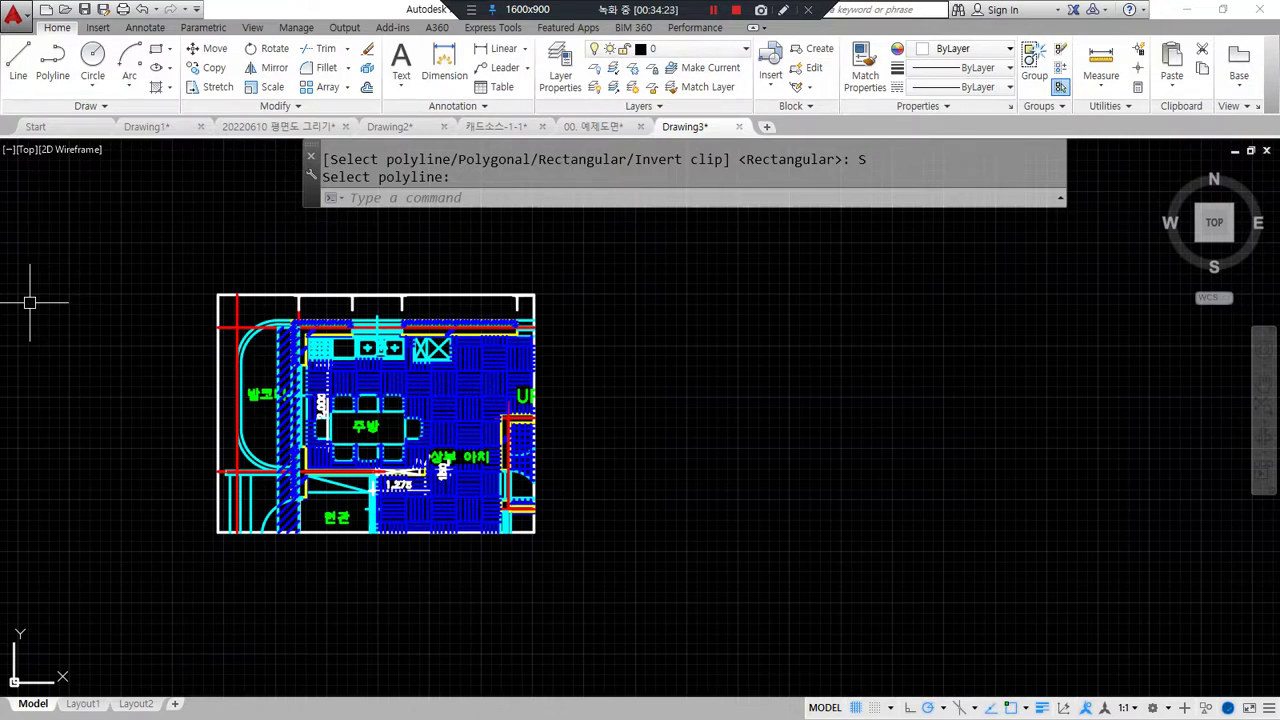
pyautogui.press('Return')
pyautogui.press('Escape')
pyautogui.press('Escape')
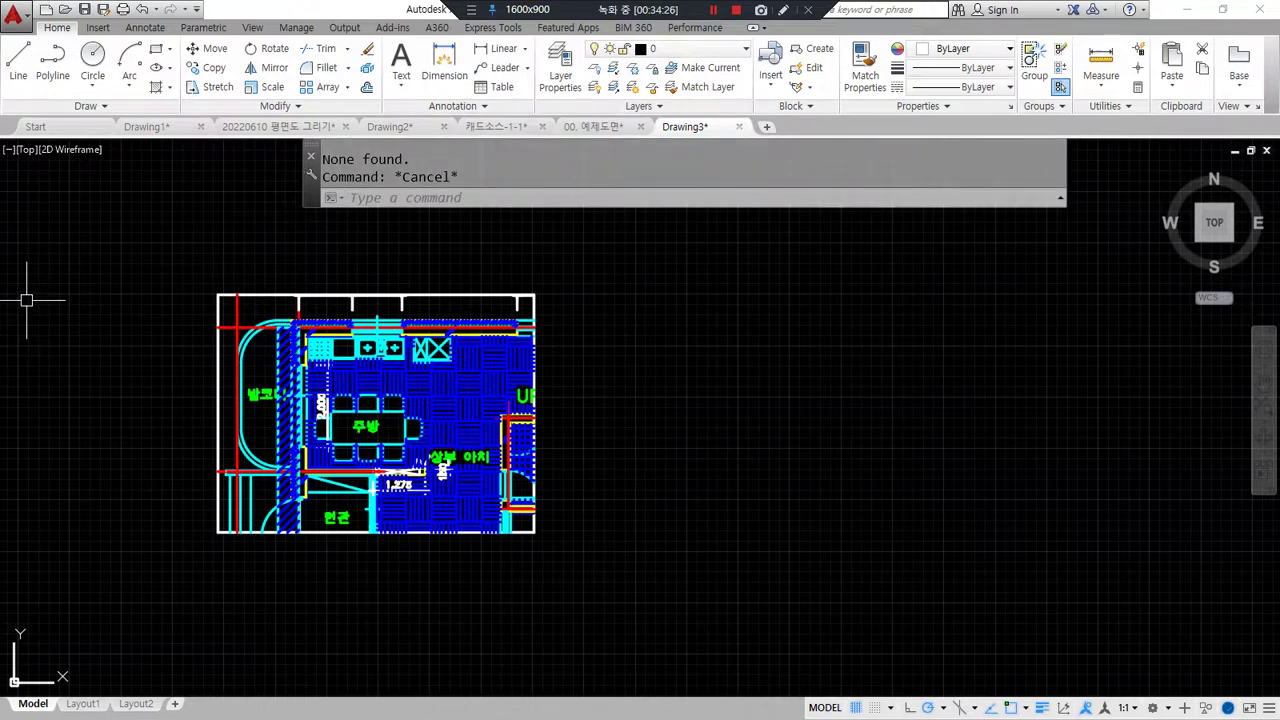
# Step: Delete the rectangular clipping boundary from the floor plan block with XCLIP
pyautogui.click(701, 357)
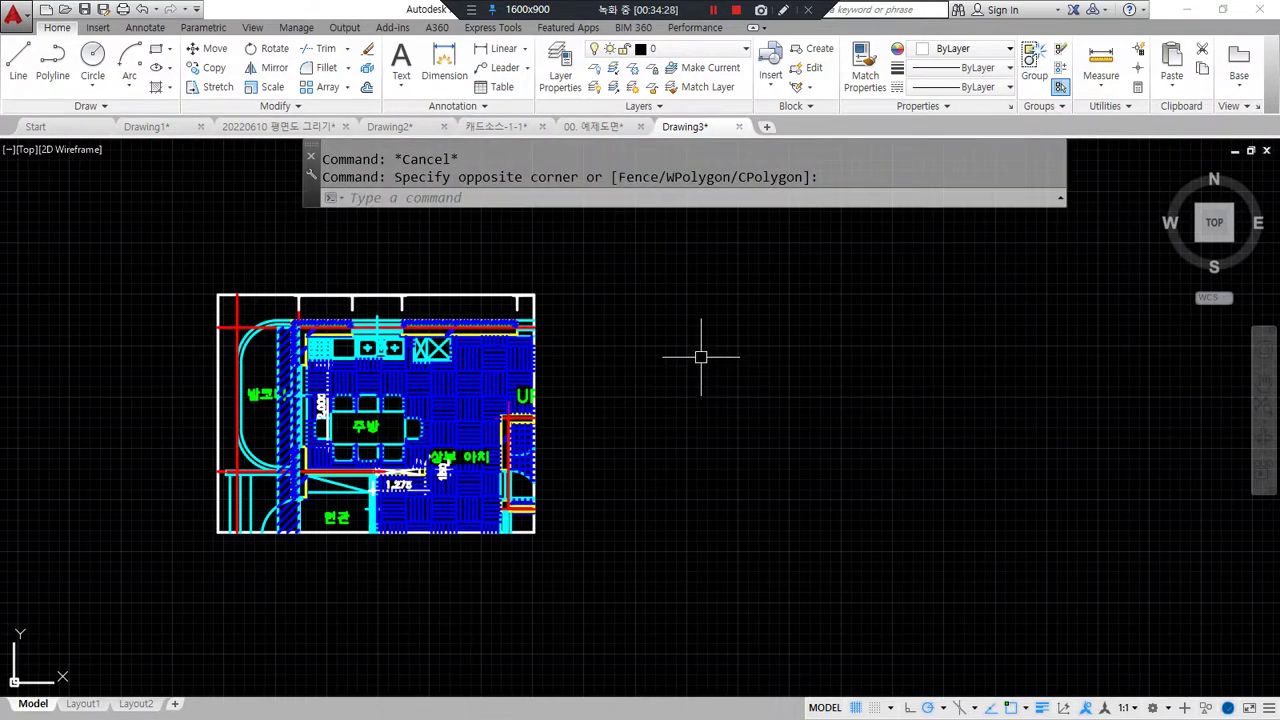
pyautogui.write('xc')
pyautogui.press('Return')
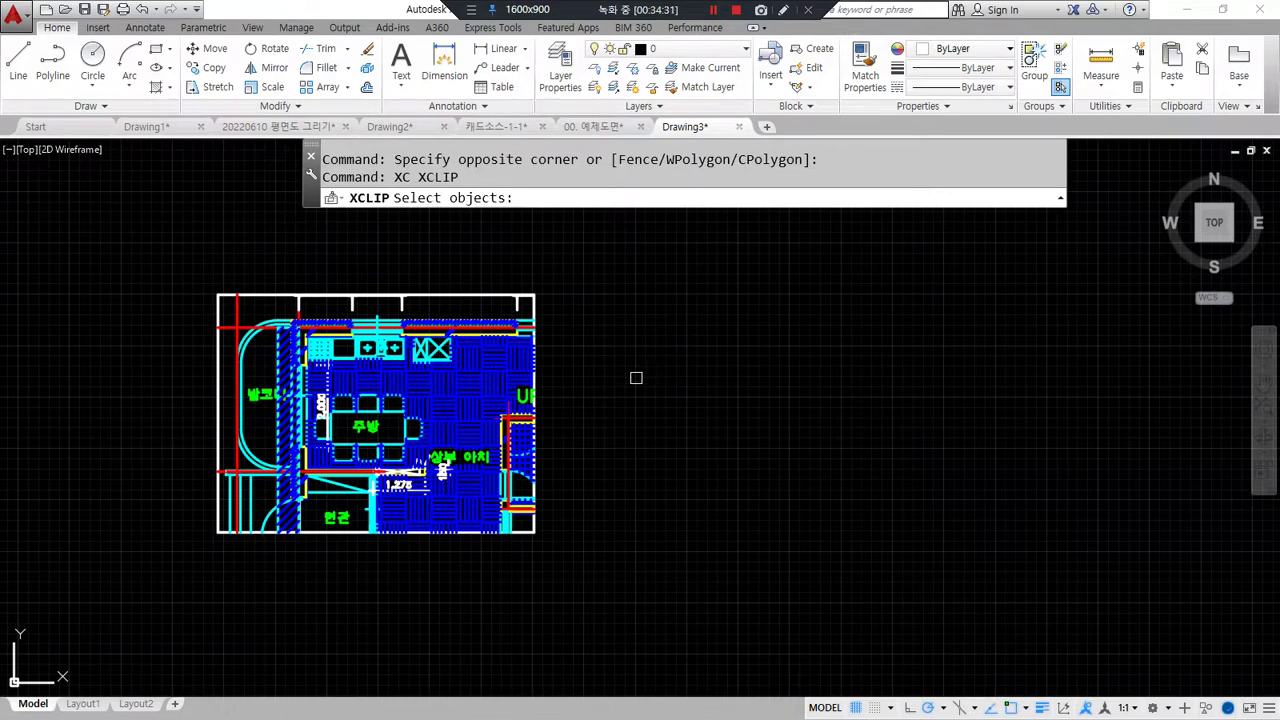
pyautogui.click(531, 380)
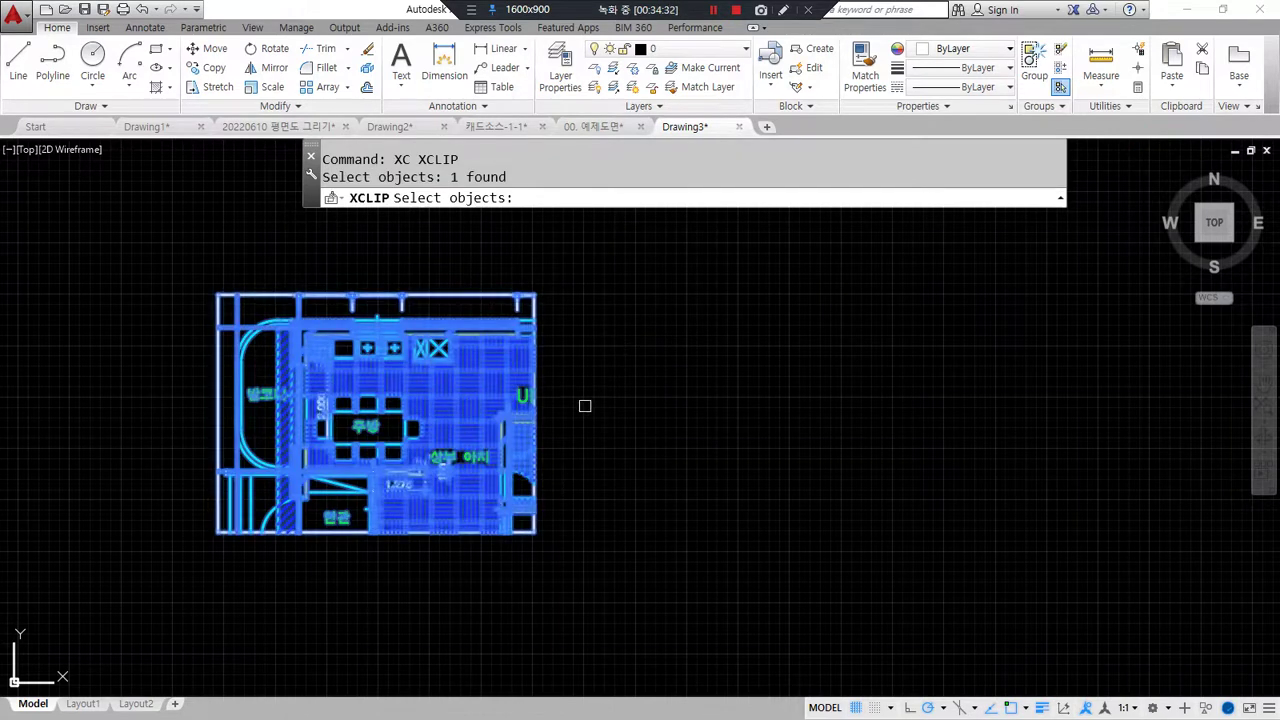
pyautogui.press('Return')
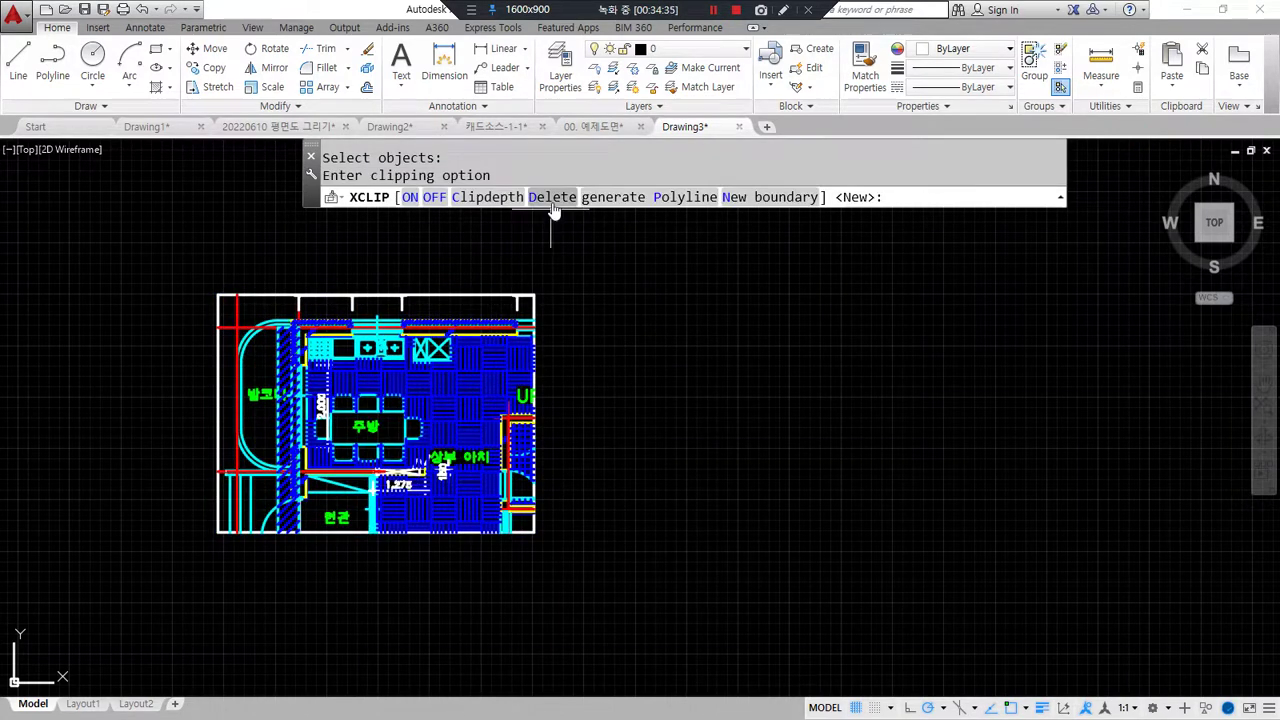
pyautogui.click(553, 199)
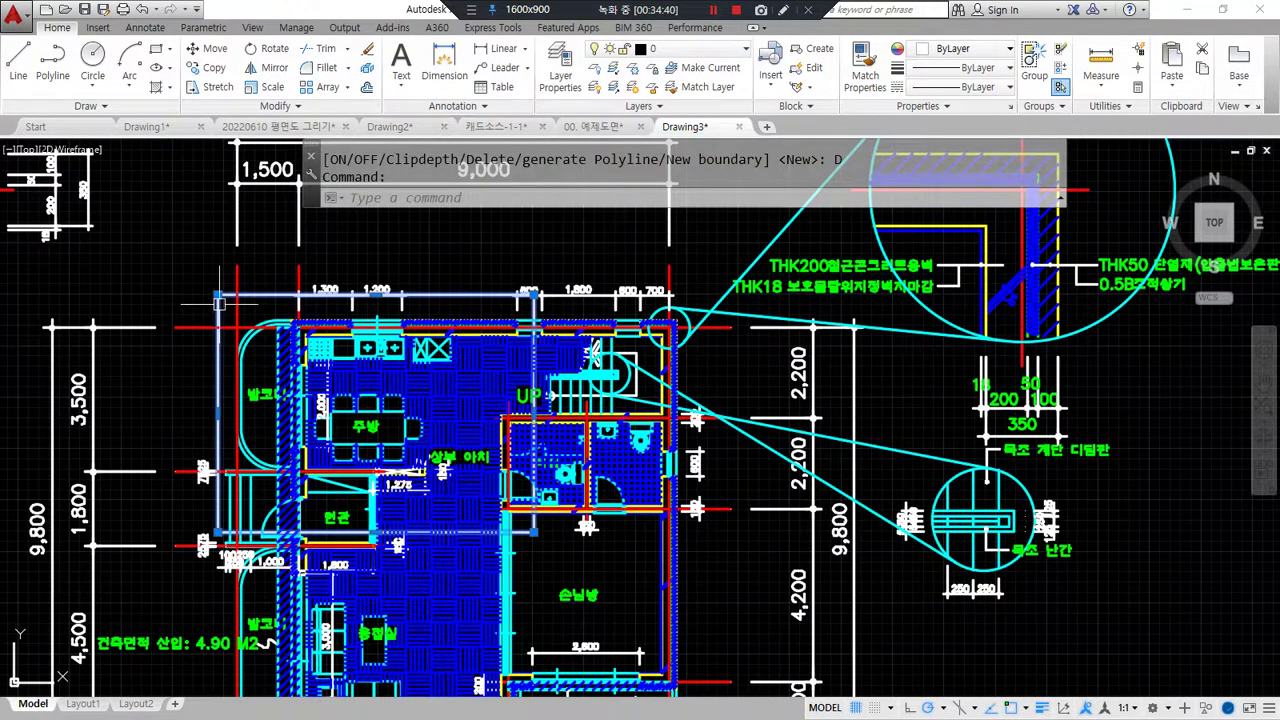
# Step: Erase the rectangle drawn around the kitchen, upper balcony and entrance
pyautogui.write('e')
pyautogui.press('space')
pyautogui.moveTo(373, 257)
pyautogui.mouseDown()
pyautogui.moveTo(415, 618)
pyautogui.moveTo(462, 292)
pyautogui.mouseUp()
pyautogui.press('Escape')
# Step: Start XCLIP on the floor plan block and choose to define a new boundary
pyautogui.write('xc')
pyautogui.press('space')
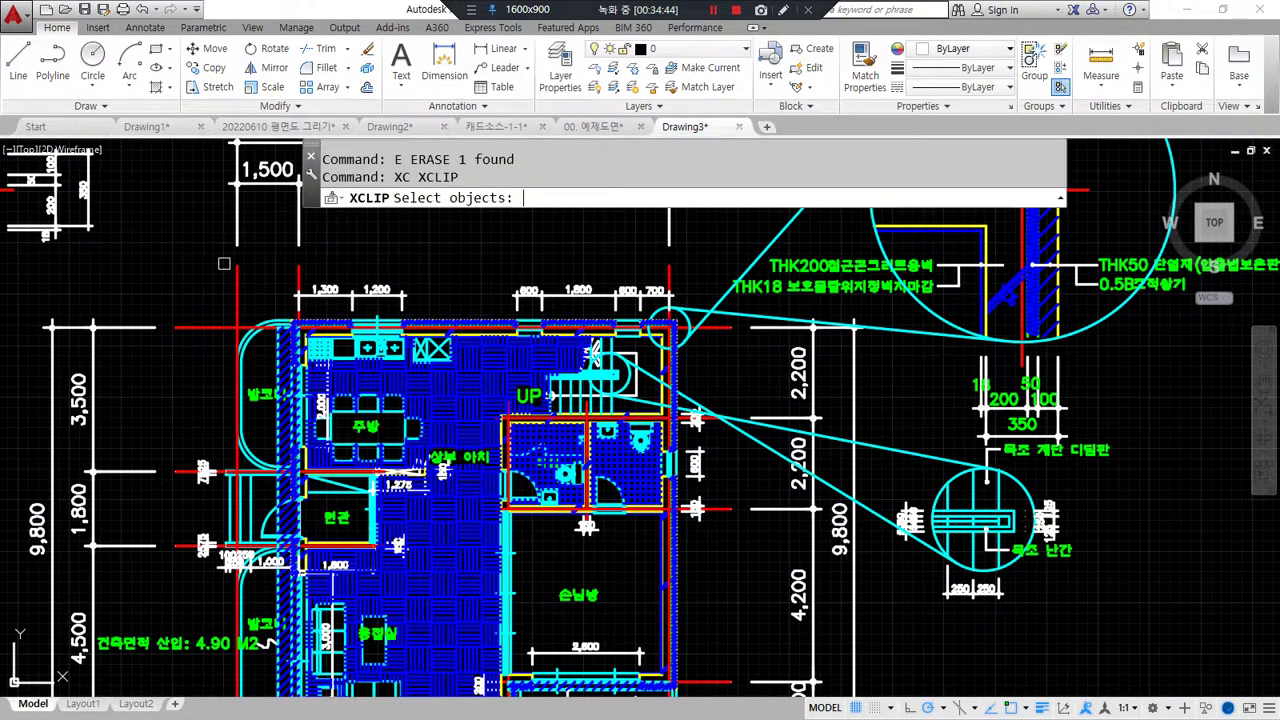
pyautogui.click(445, 368)
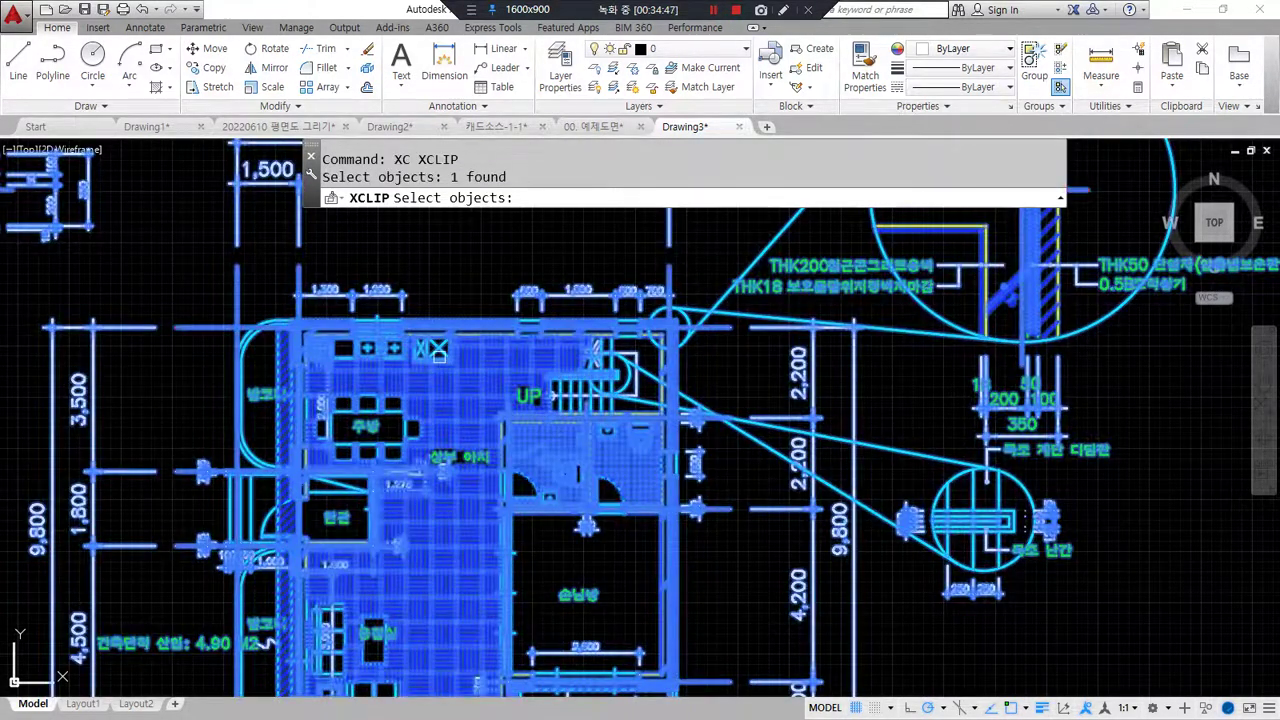
pyautogui.press('space')
pyautogui.click(747, 198)
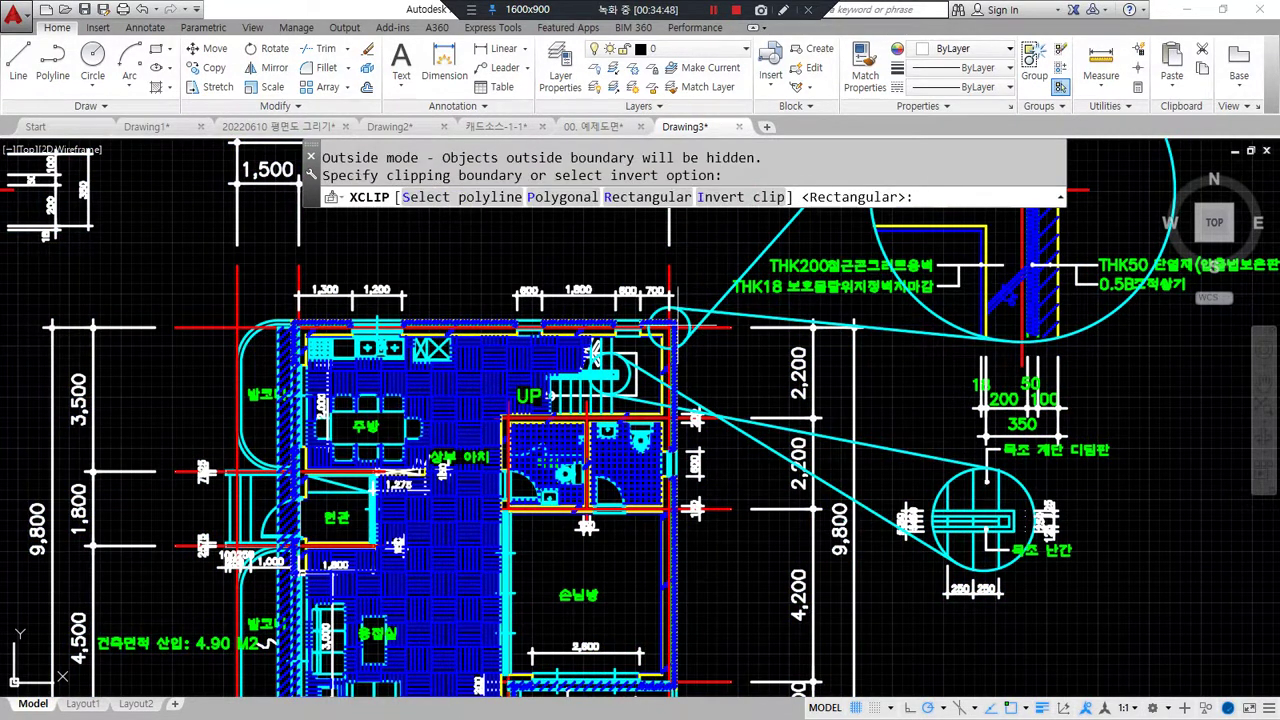
pyautogui.hotkey('ctrl', 'alt', 'd')
pyautogui.moveTo(568, 223)
pyautogui.mouseDown()
pyautogui.moveTo(571, 163)
pyautogui.moveTo(596, 233)
pyautogui.mouseUp()
pyautogui.press('Escape')
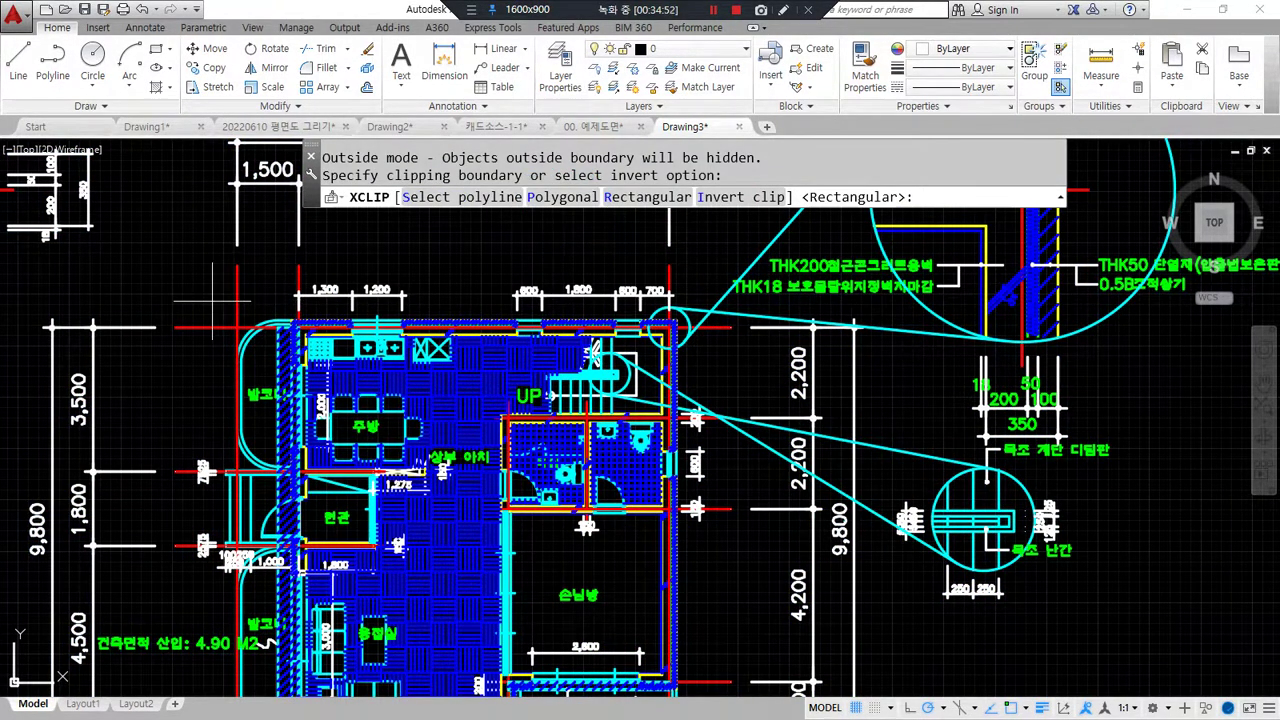
# Step: Clip the block with a stepped polygonal boundary around the kitchen, upper balcony, stairs and bathrooms, leaving out the 현관 entrance
pyautogui.click(566, 198)
pyautogui.click(208, 303)
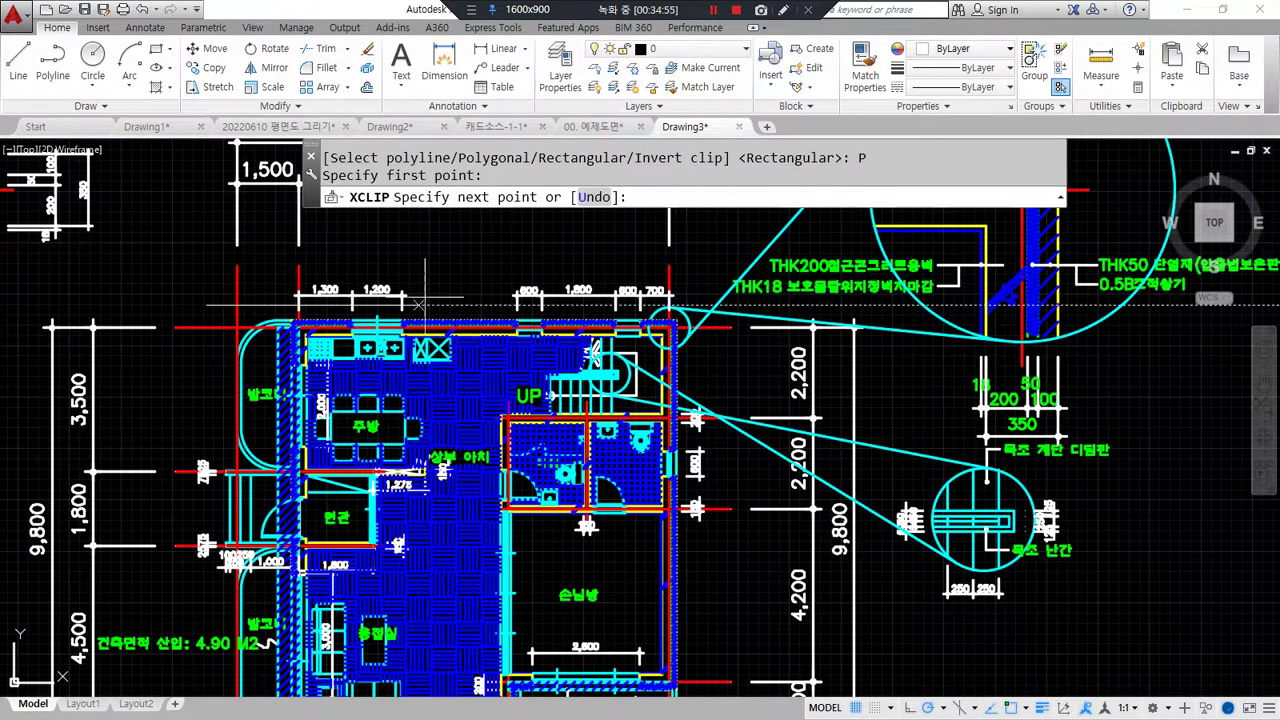
pyautogui.click(703, 305)
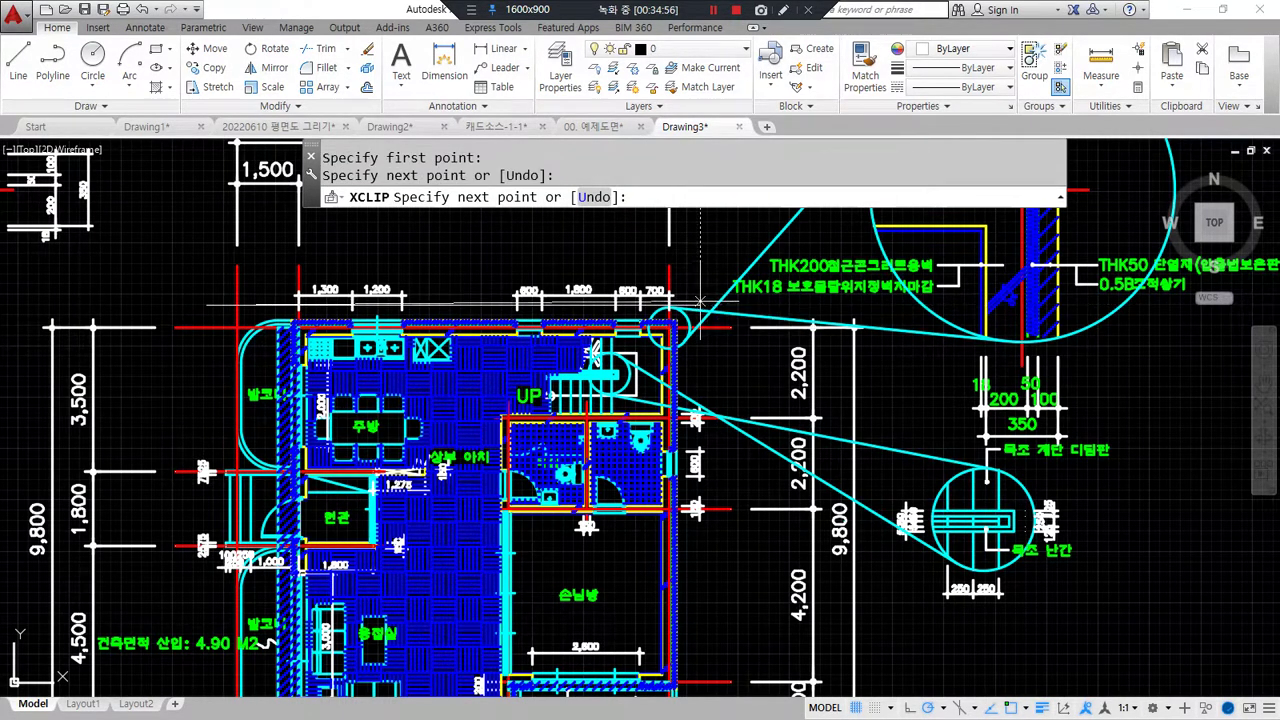
pyautogui.click(700, 528)
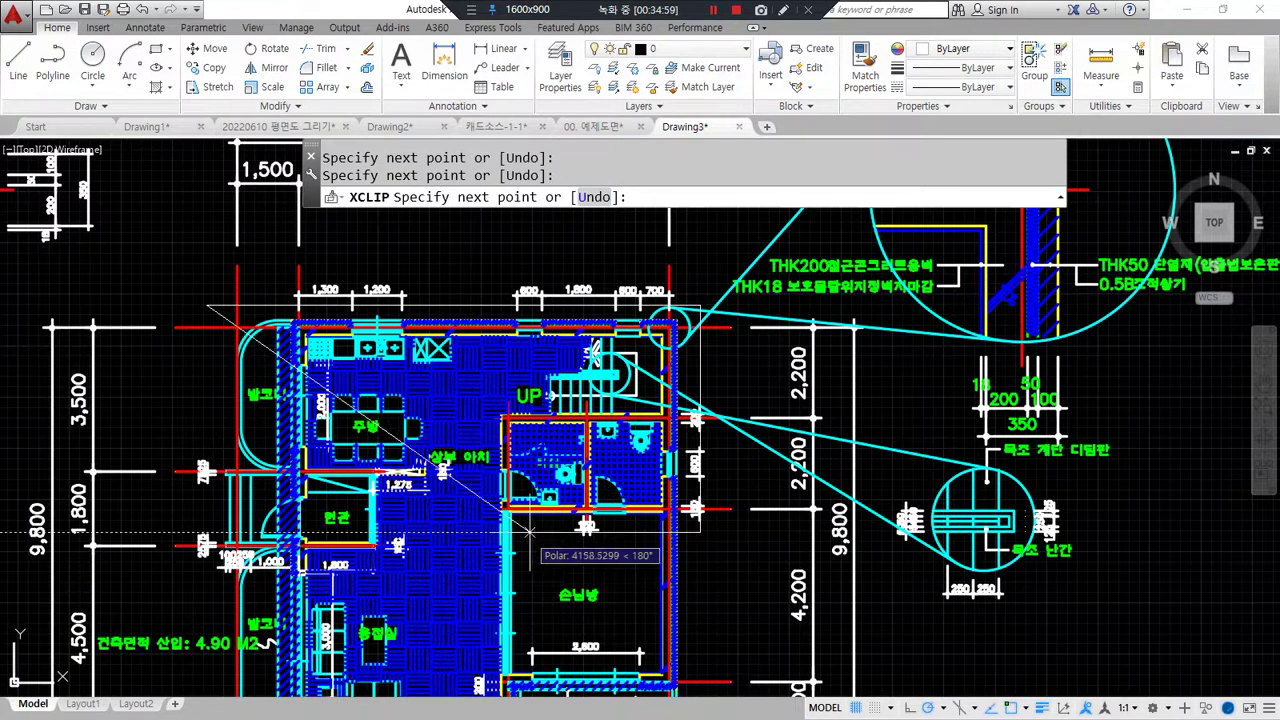
pyautogui.click(472, 531)
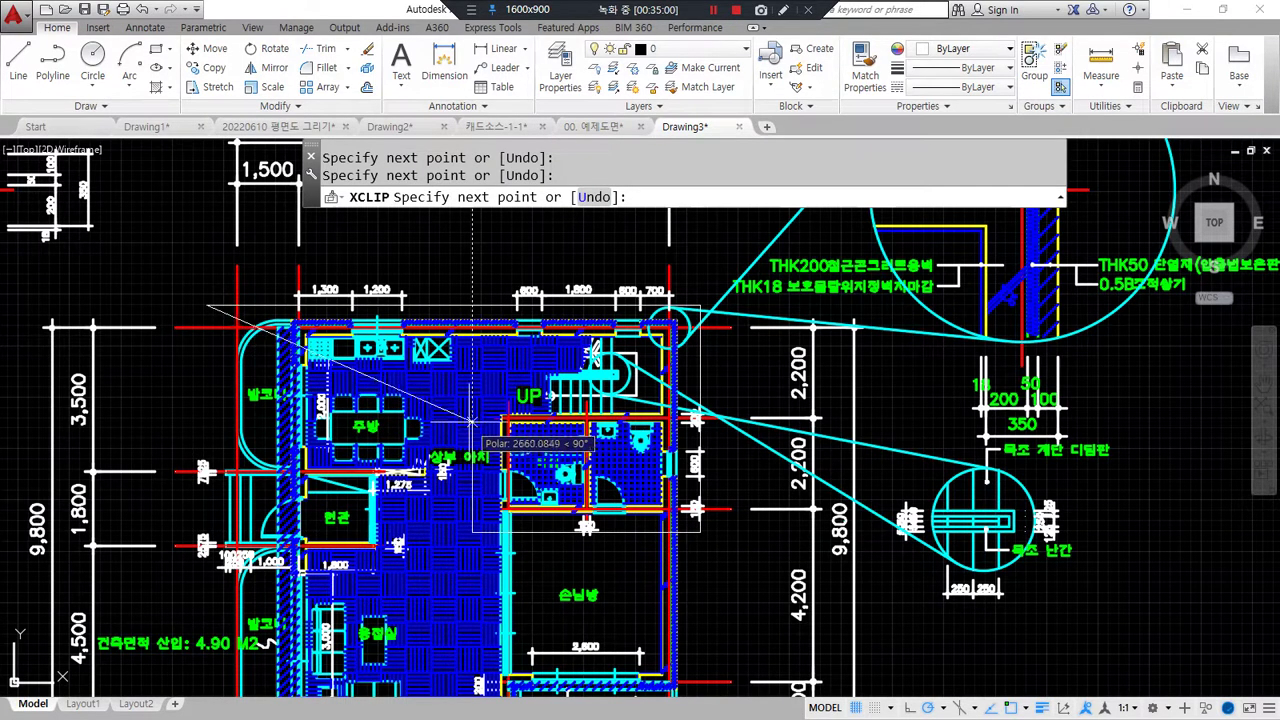
pyautogui.click(471, 418)
pyautogui.click(437, 418)
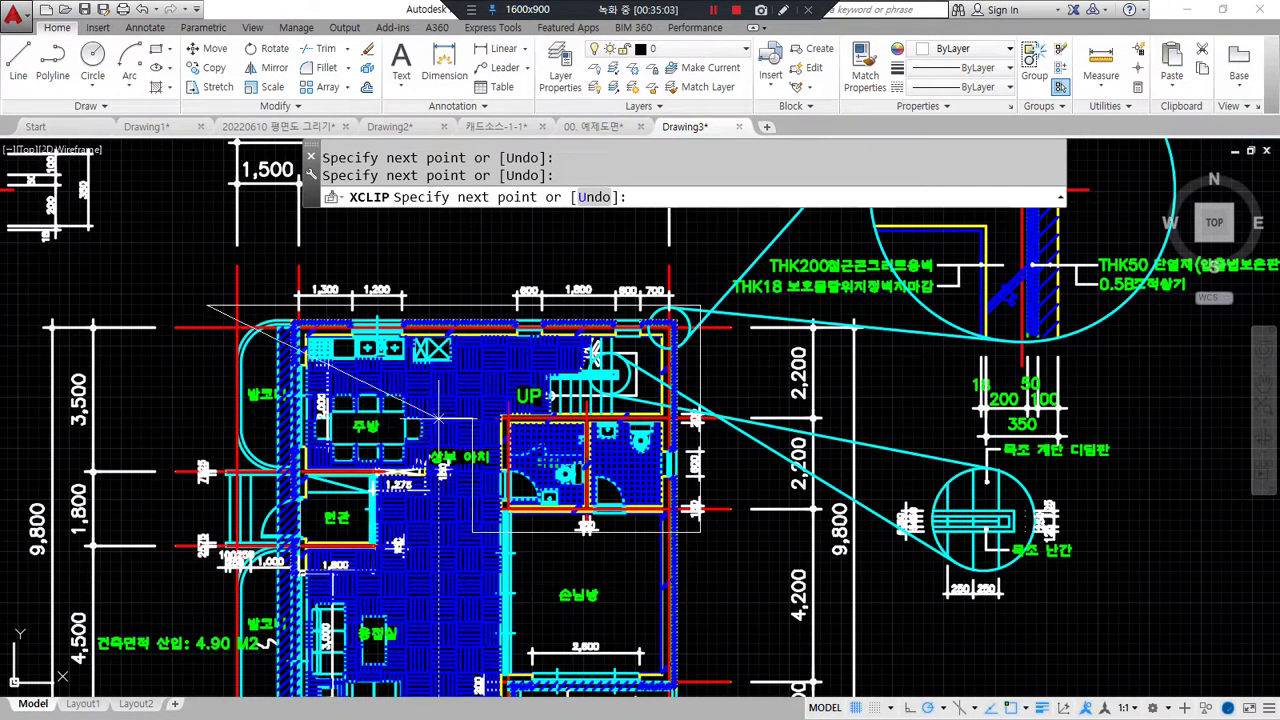
pyautogui.click(426, 478)
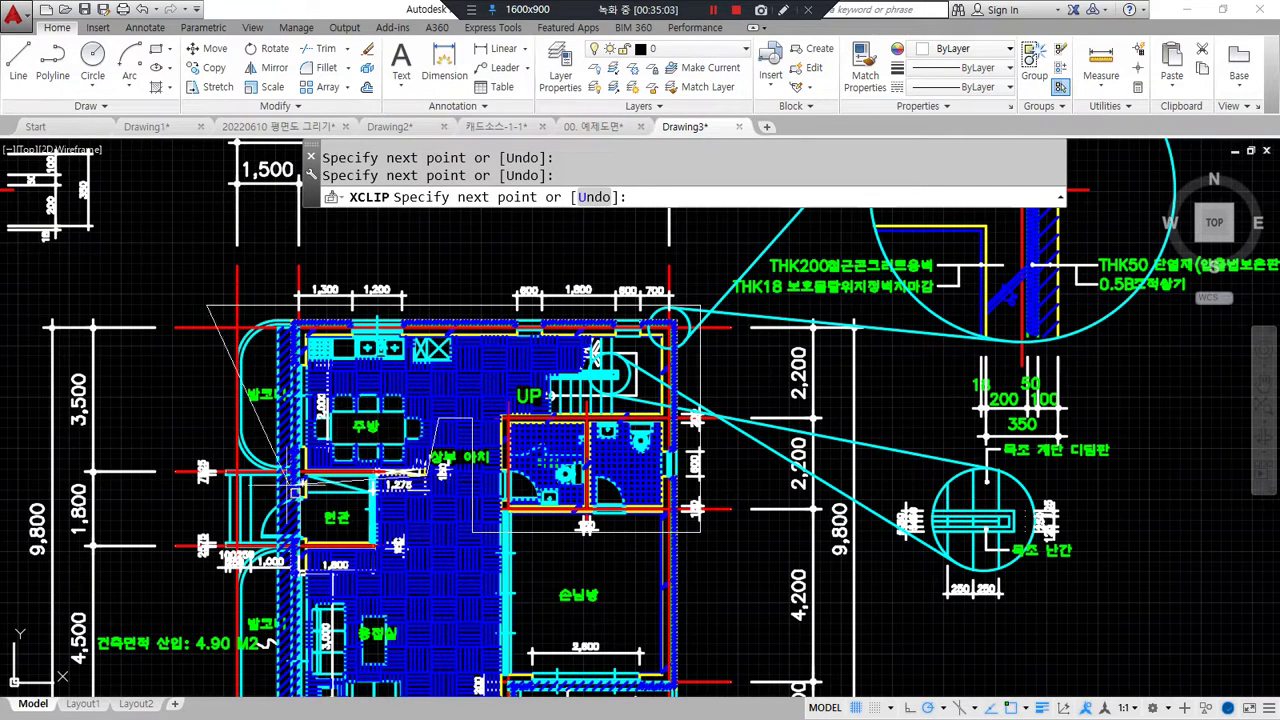
pyautogui.click(205, 480)
pyautogui.press('Return')
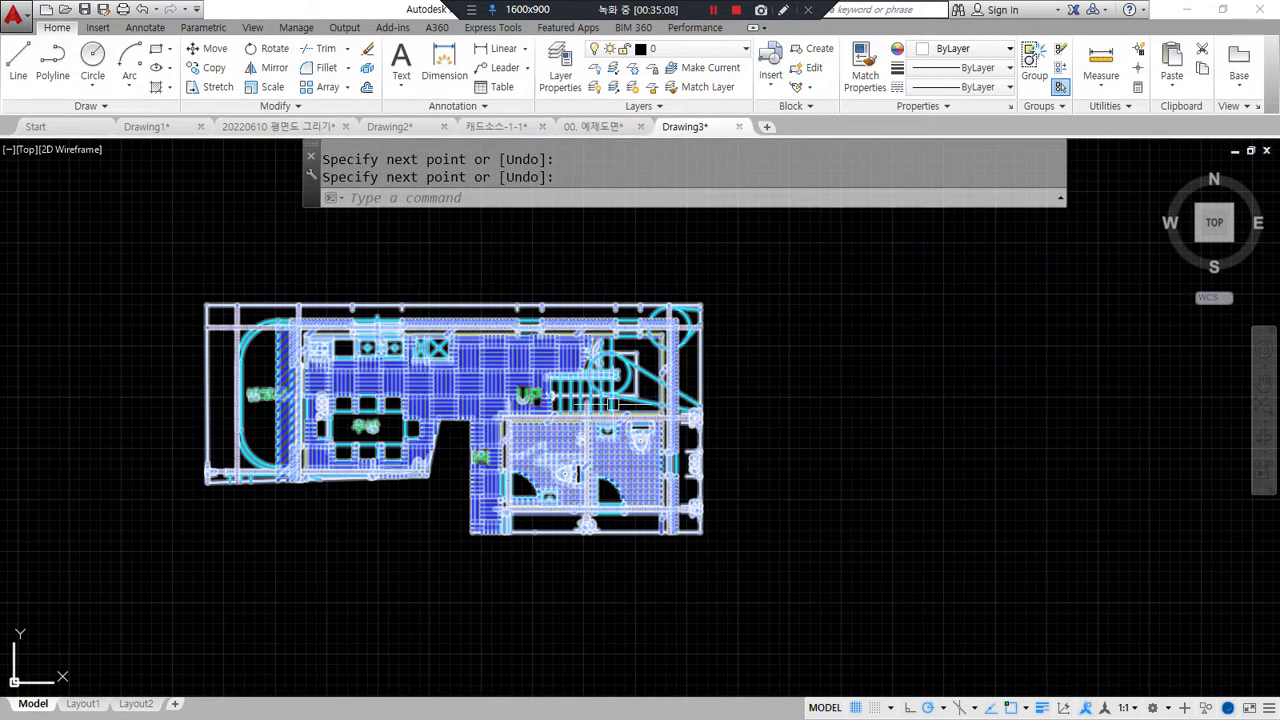
# Step: Delete the polygonal clipping boundary from the floor plan block with XCLIP
pyautogui.write('xc')
pyautogui.press('Return')
pyautogui.click(522, 370)
pyautogui.press('Return')
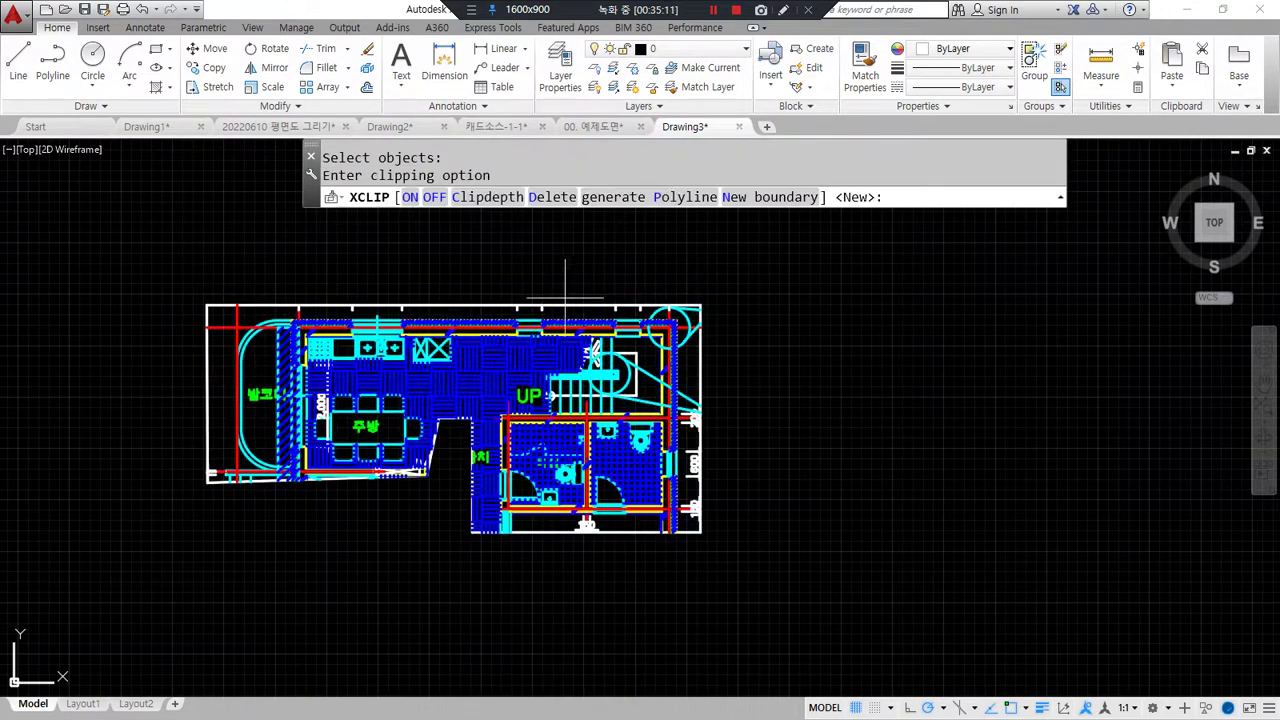
pyautogui.write('D')
pyautogui.press('Return')
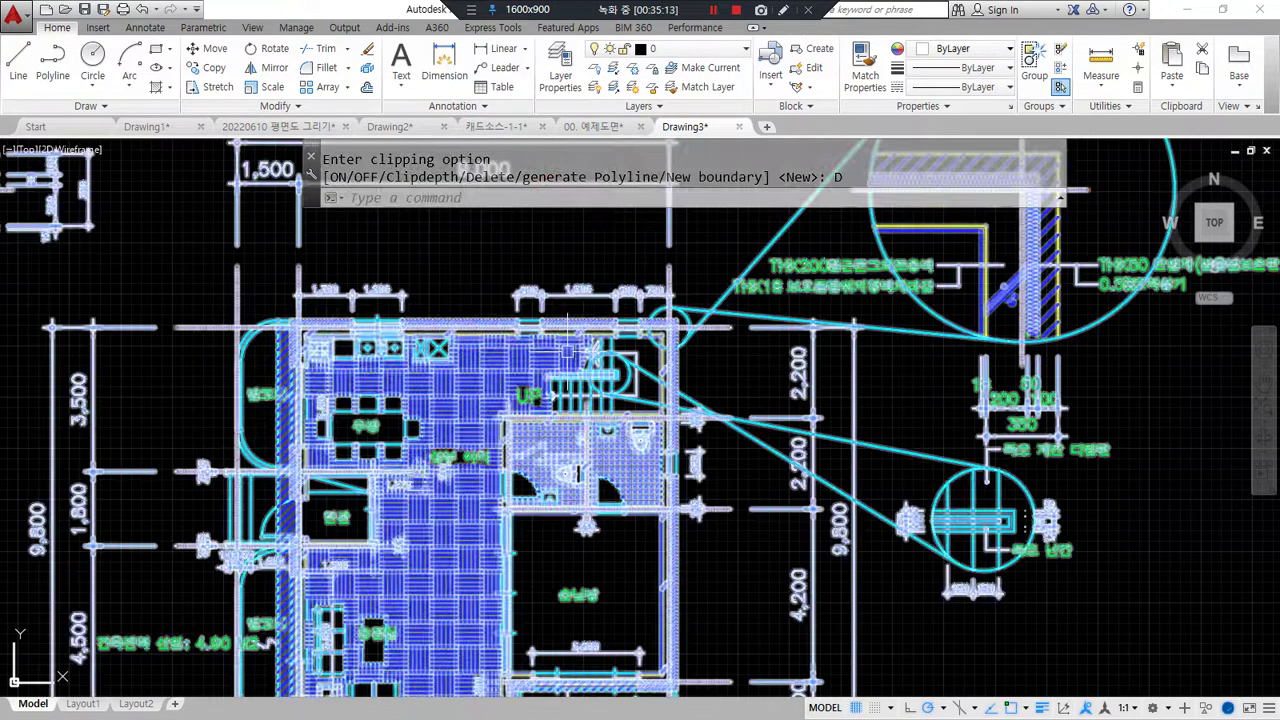
# Step: Clip the floor plan block with a new rectangular XCLIP boundary around the stairs and the two bathrooms
pyautogui.write('xc')
pyautogui.press('Return')
pyautogui.click(571, 348)
pyautogui.press('Return')
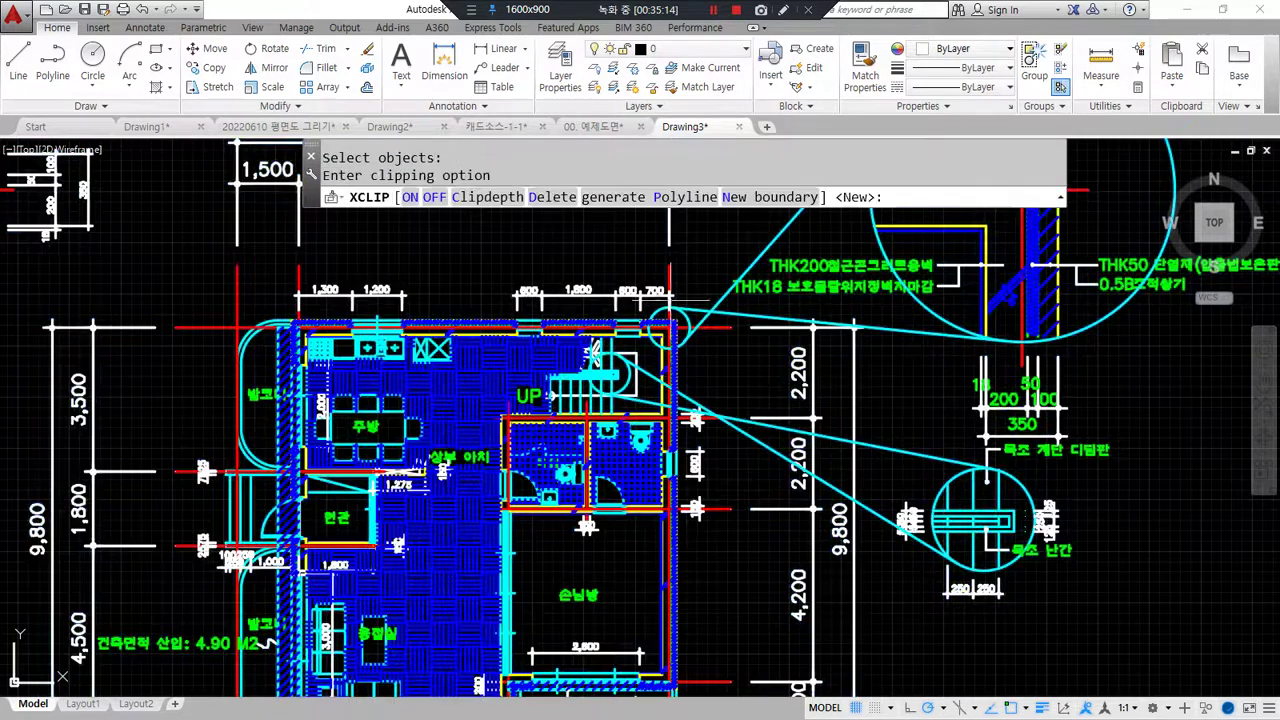
pyautogui.click(724, 199)
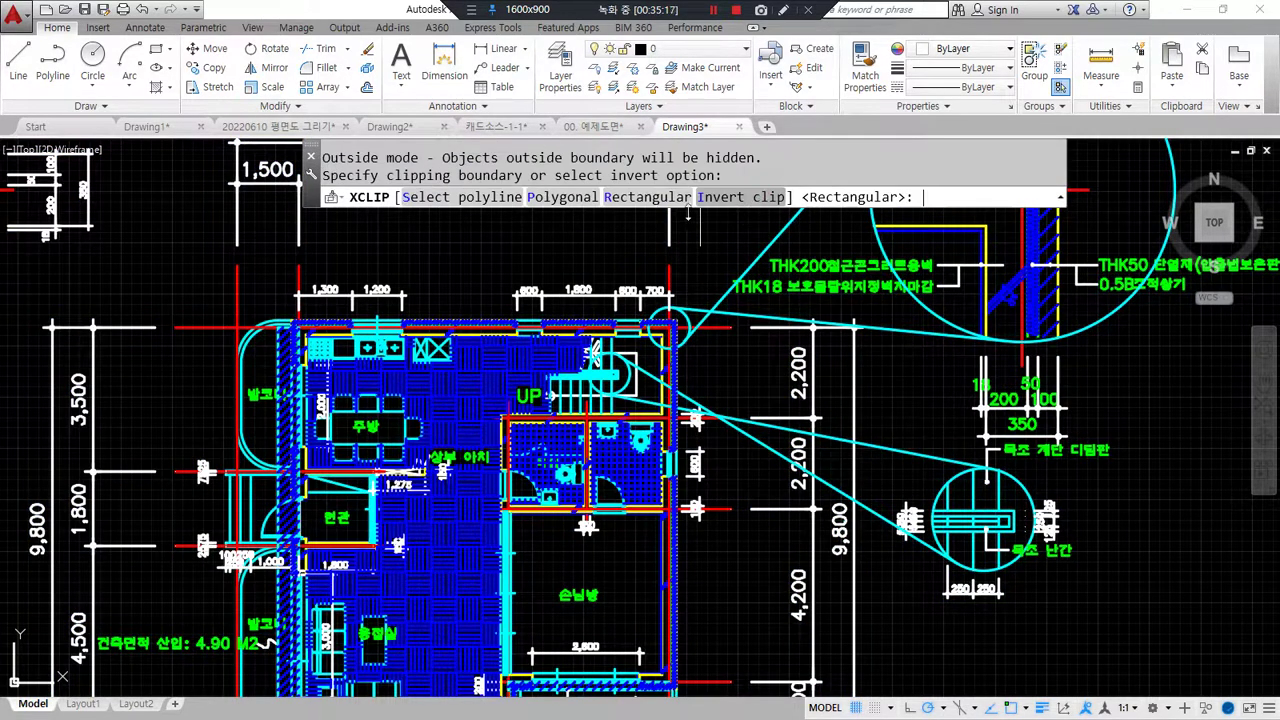
pyautogui.click(647, 197)
pyautogui.click(486, 306)
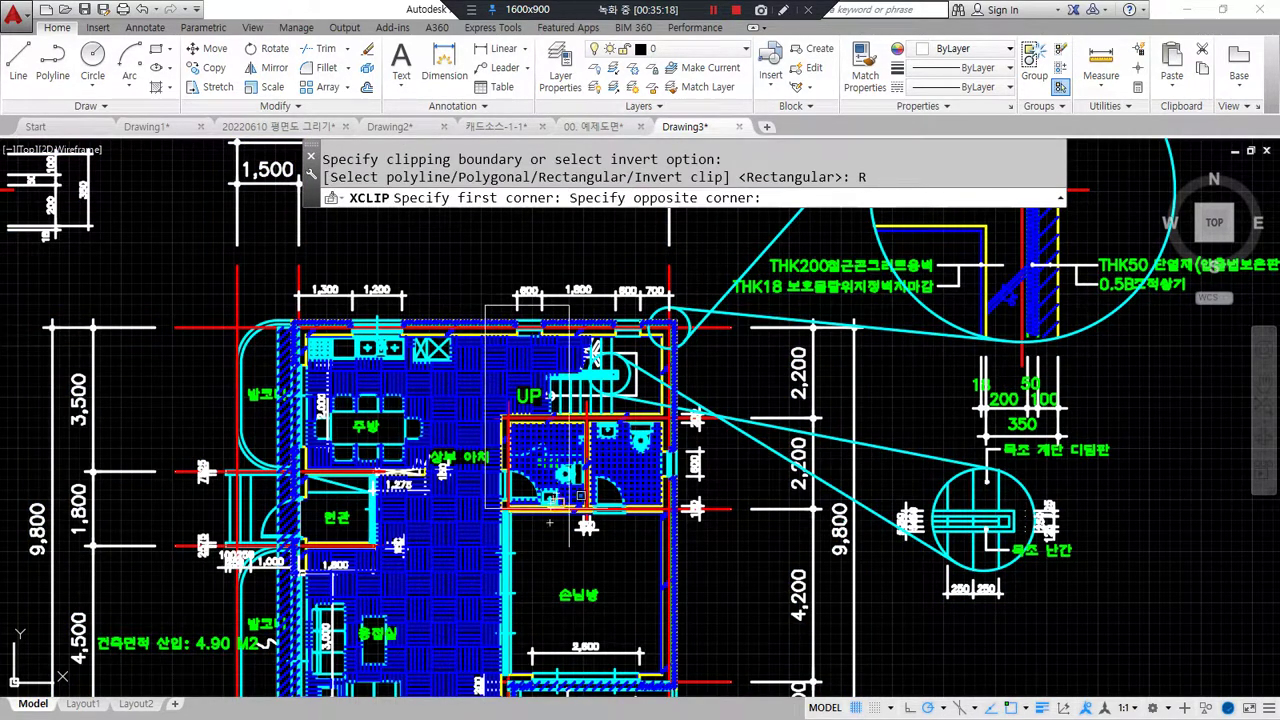
pyautogui.click(688, 544)
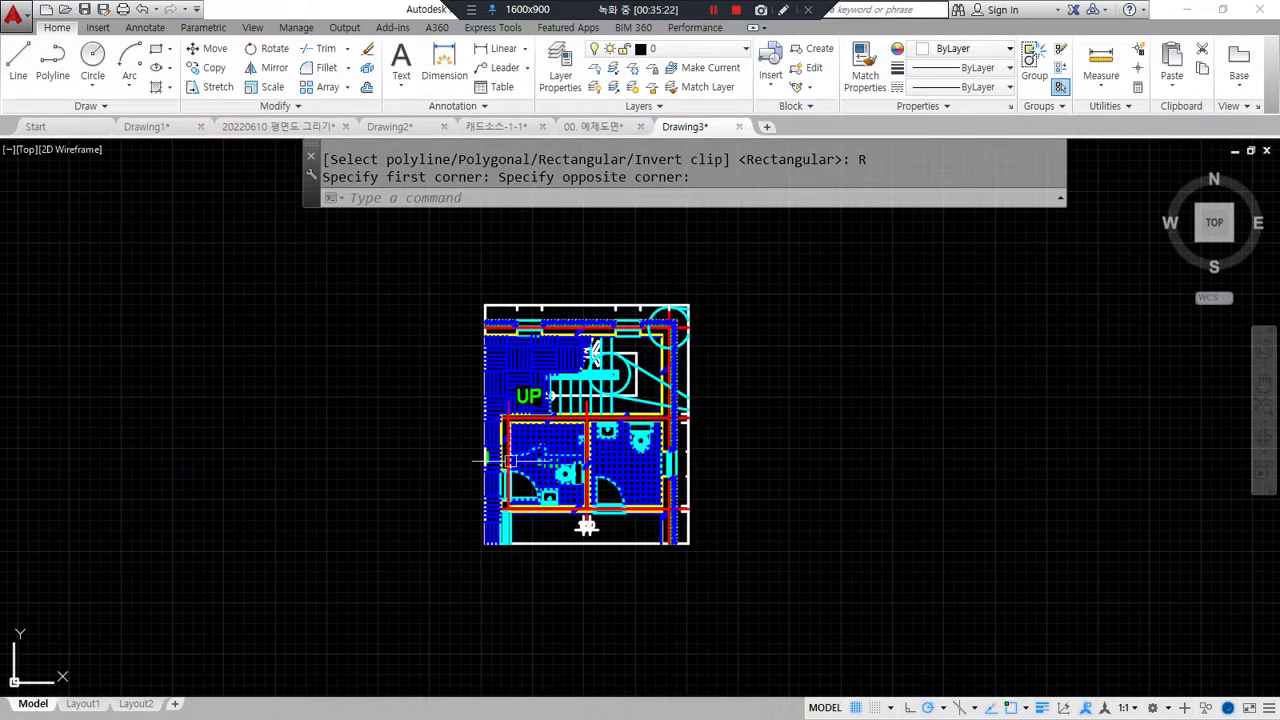
# Step: Delete the clipping boundary around the stairs and bathrooms from the block
pyautogui.write('xc')
pyautogui.press('Return')
pyautogui.click(586, 425)
pyautogui.press('Return')
pyautogui.write('d')
pyautogui.press('Return')
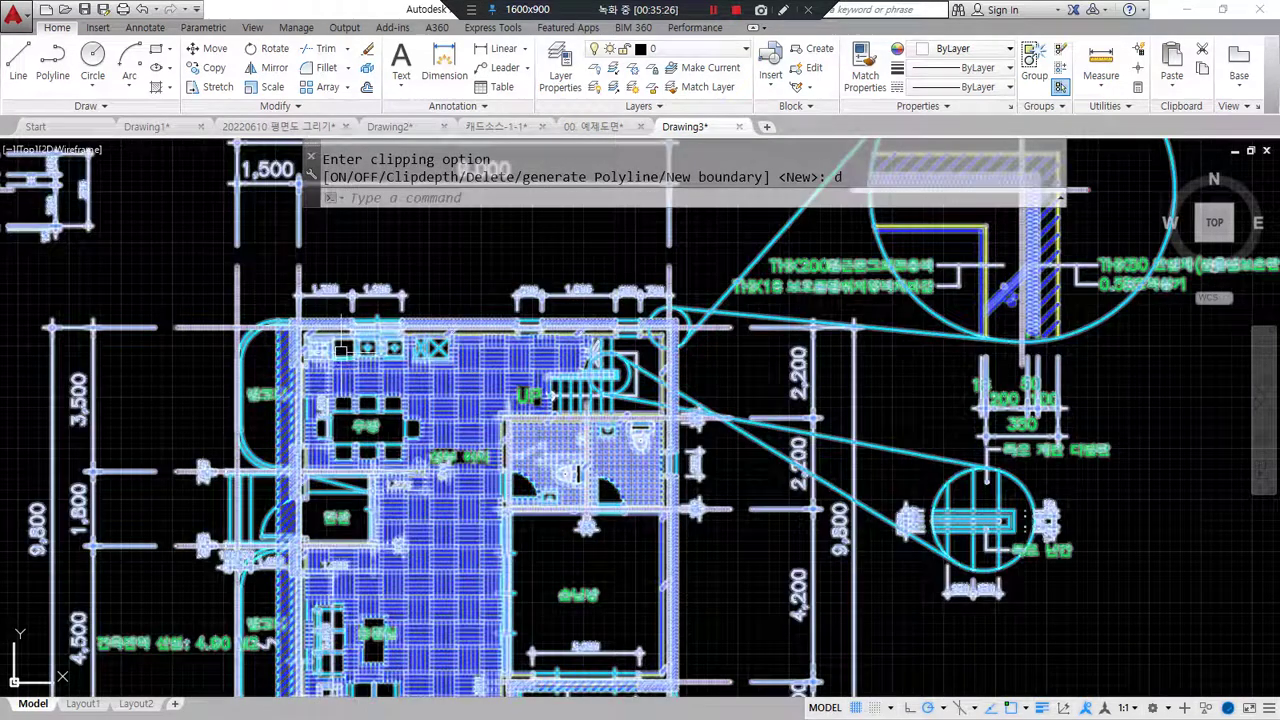
# Step: Clip the floor plan block with an inverted rectangular XCLIP boundary that hides the stairs and the two bathrooms
pyautogui.write('xc')
pyautogui.press('Return')
pyautogui.click(484, 378)
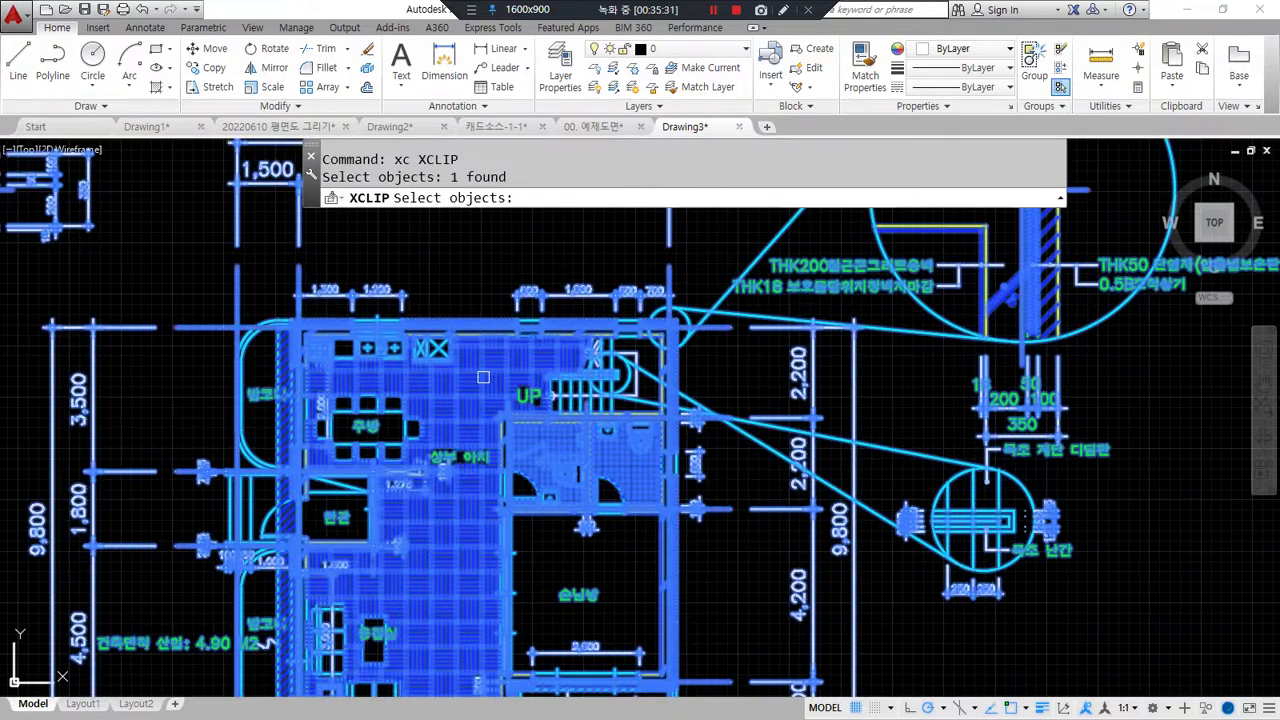
pyautogui.press('Return')
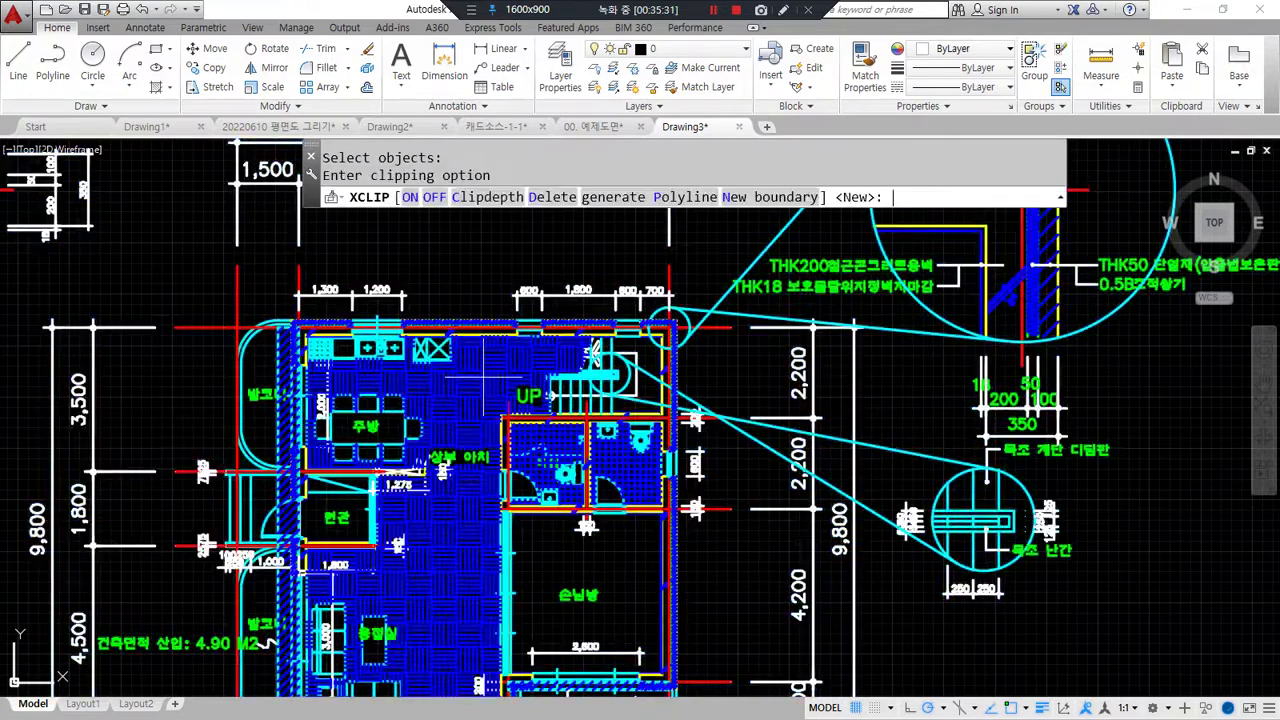
pyautogui.click(781, 203)
pyautogui.moveTo(790, 195)
pyautogui.mouseDown()
pyautogui.moveTo(765, 235)
pyautogui.moveTo(725, 232)
pyautogui.moveTo(777, 187)
pyautogui.moveTo(775, 232)
pyautogui.mouseUp()
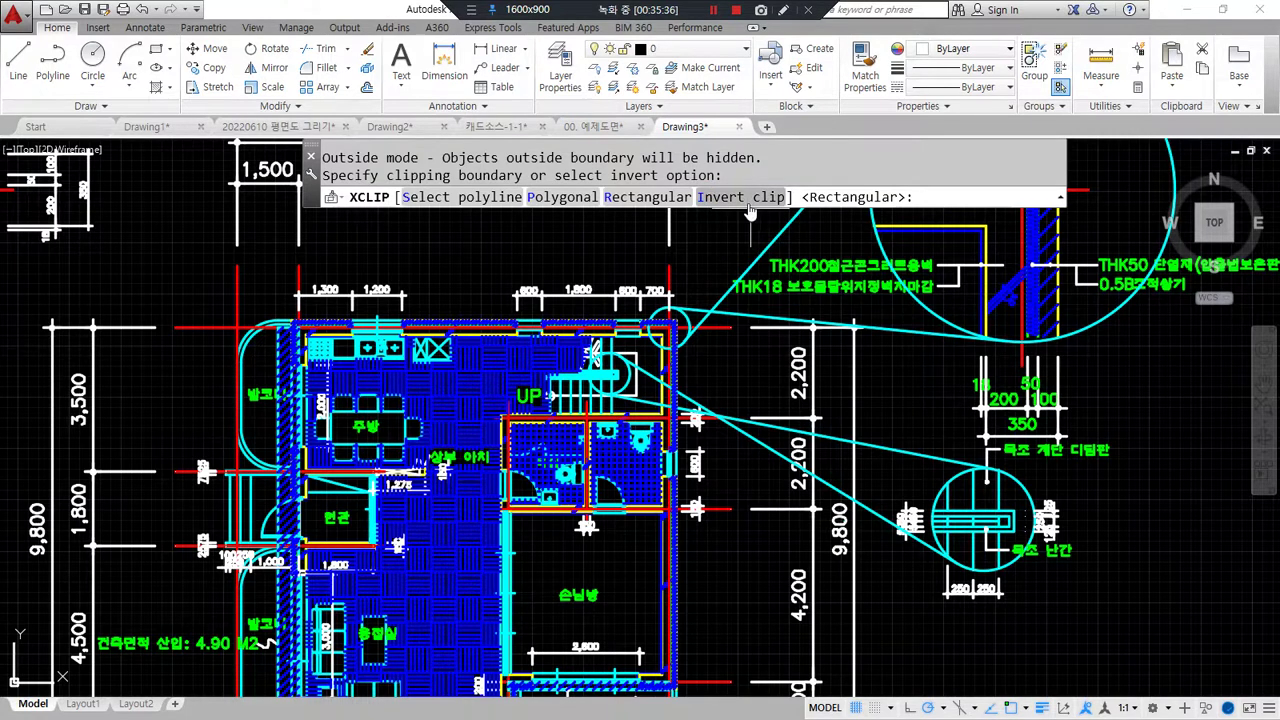
pyautogui.click(745, 198)
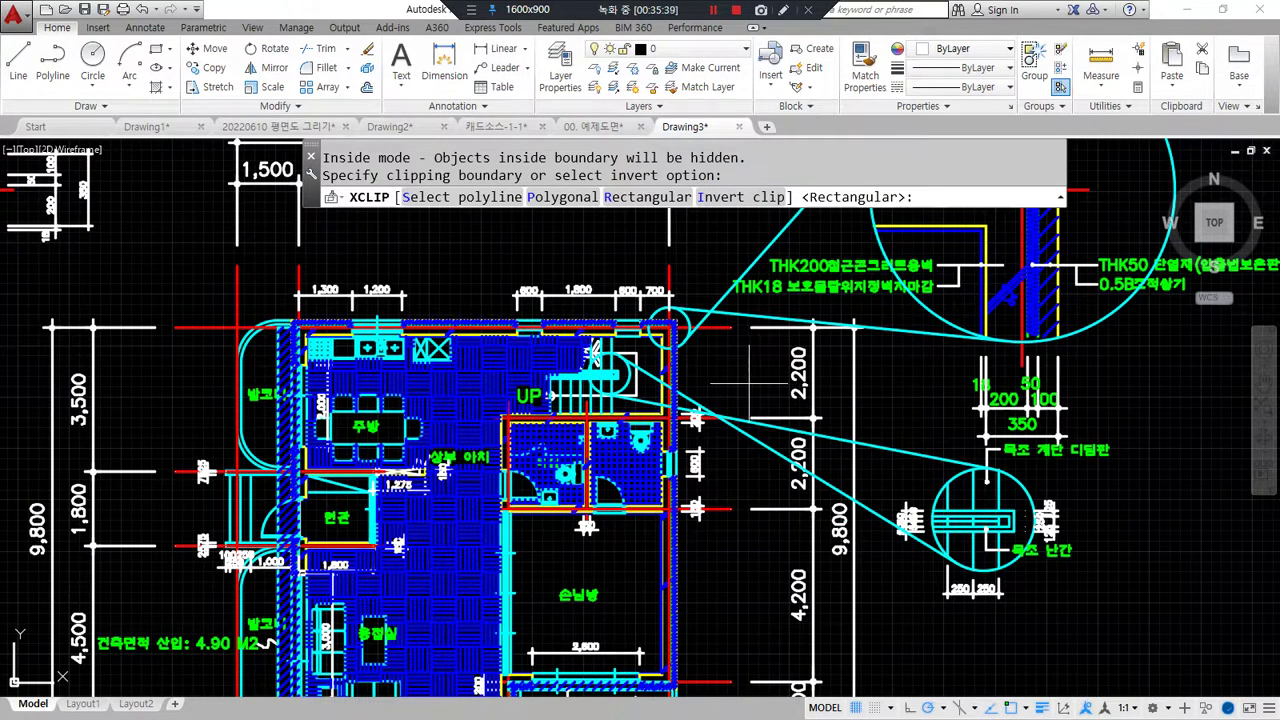
pyautogui.click(632, 198)
pyautogui.click(470, 300)
pyautogui.click(690, 545)
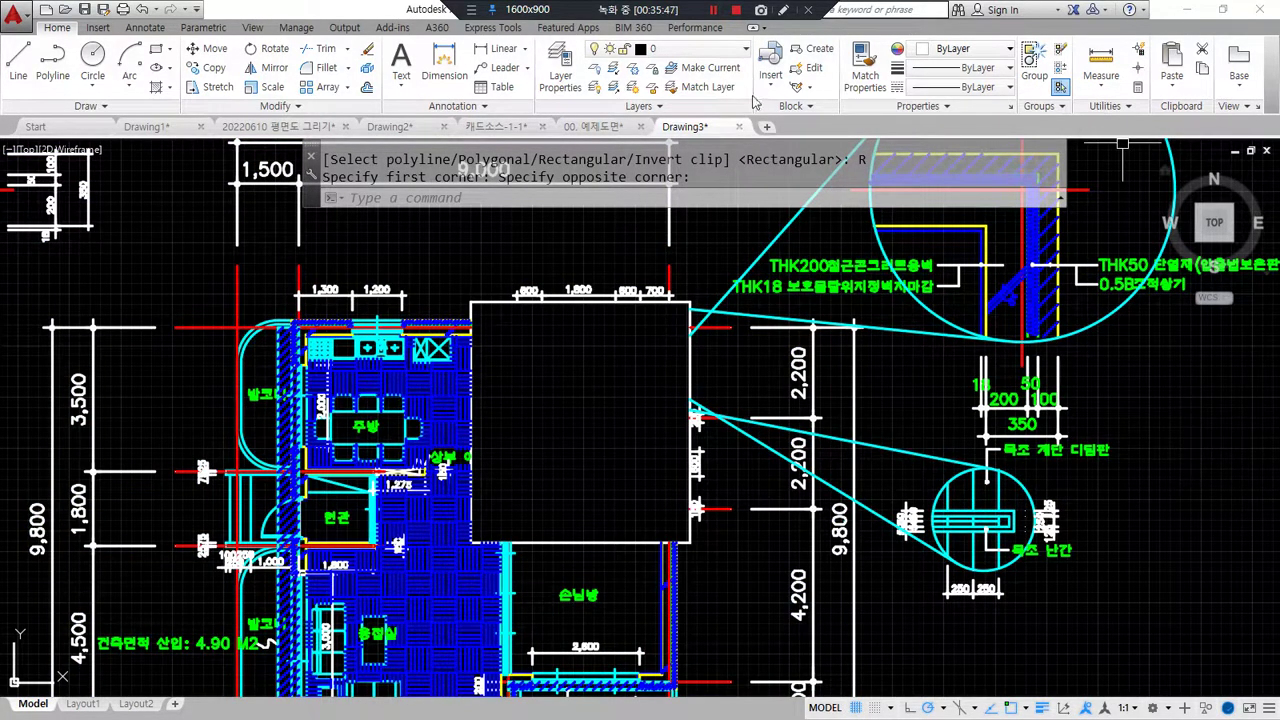
pyautogui.click(471, 300)
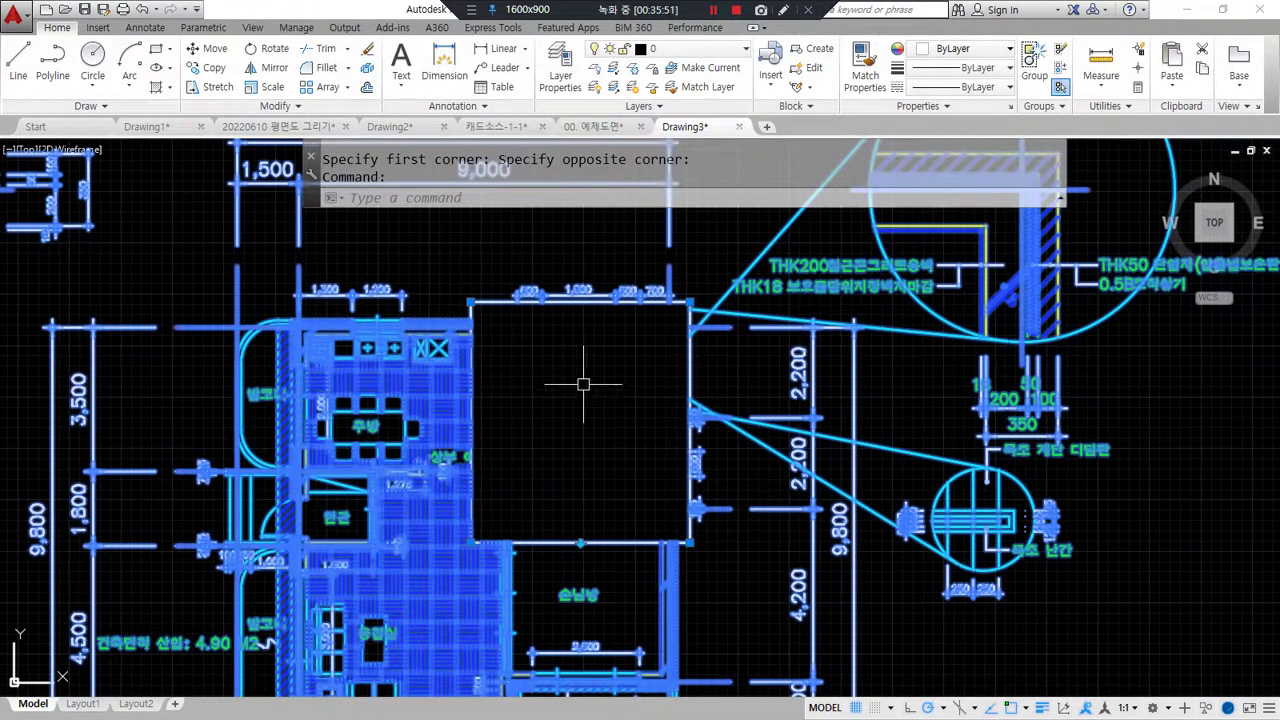
pyautogui.press('Escape')
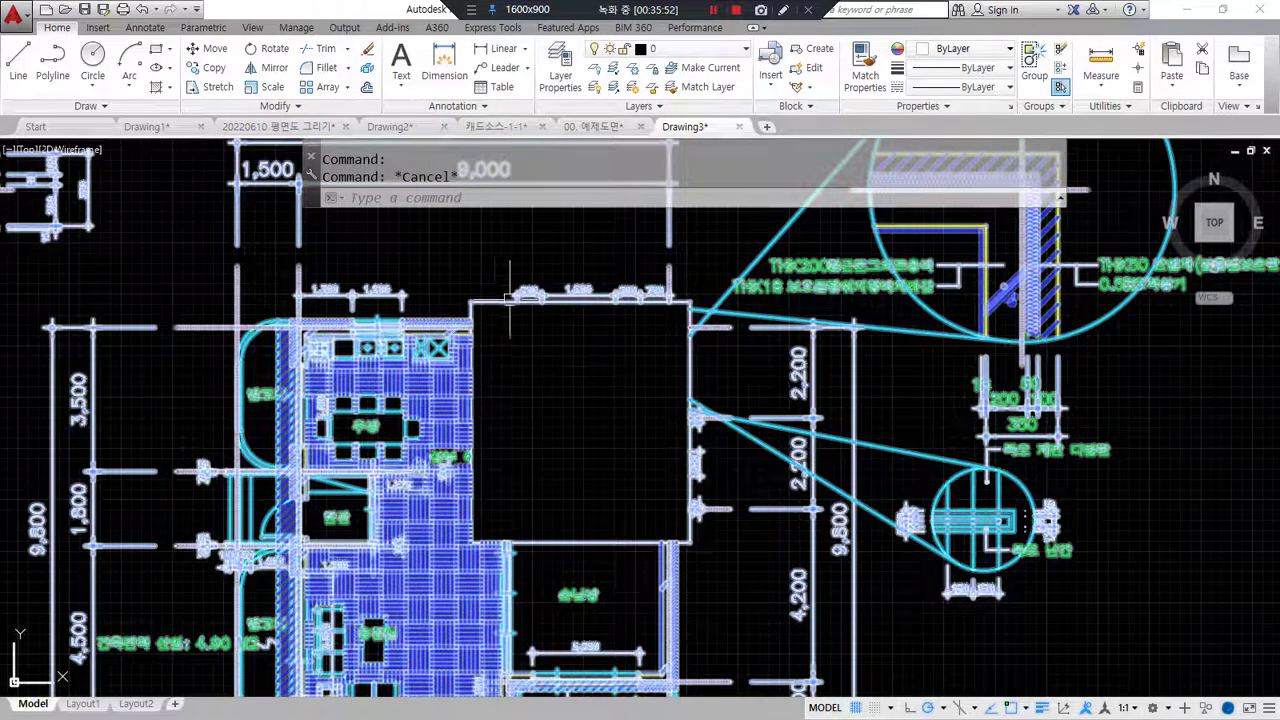
pyautogui.click(468, 300)
pyautogui.press('Escape')
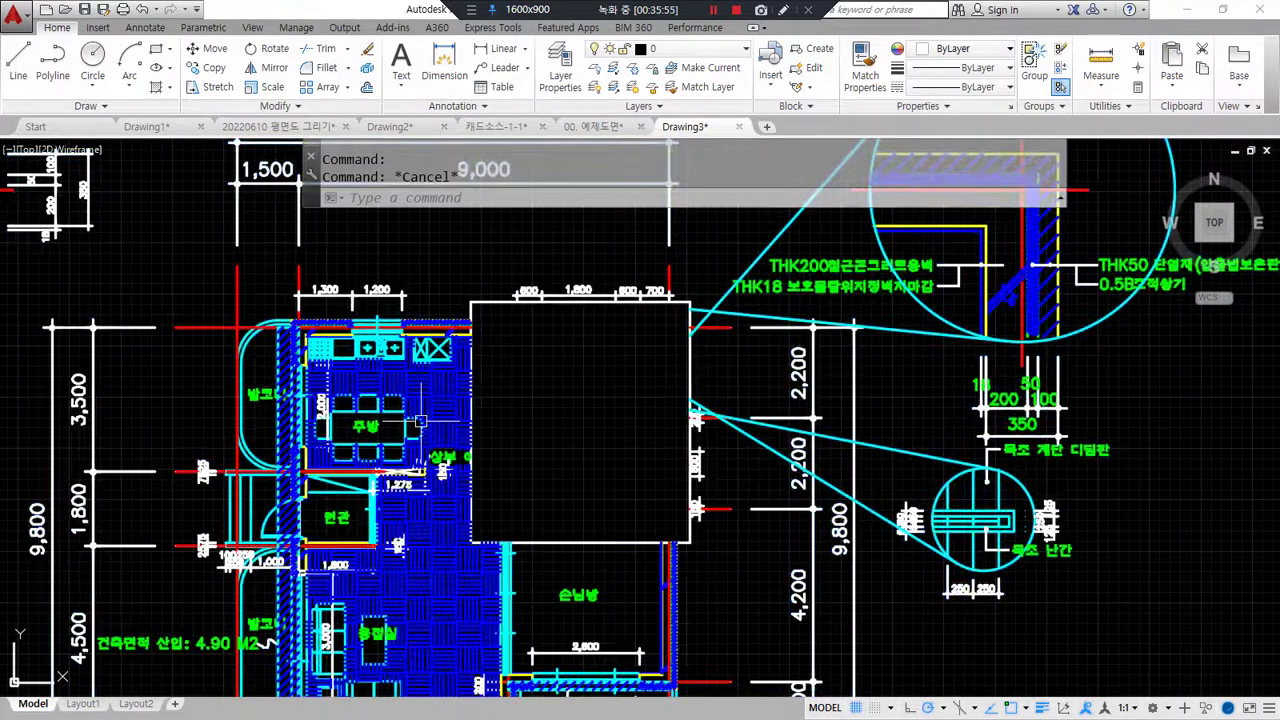
# Step: Delete the inverted rectangular clipping boundary from the floor plan block with XCLIP
pyautogui.write('xc')
pyautogui.press('Return')
pyautogui.click(456, 374)
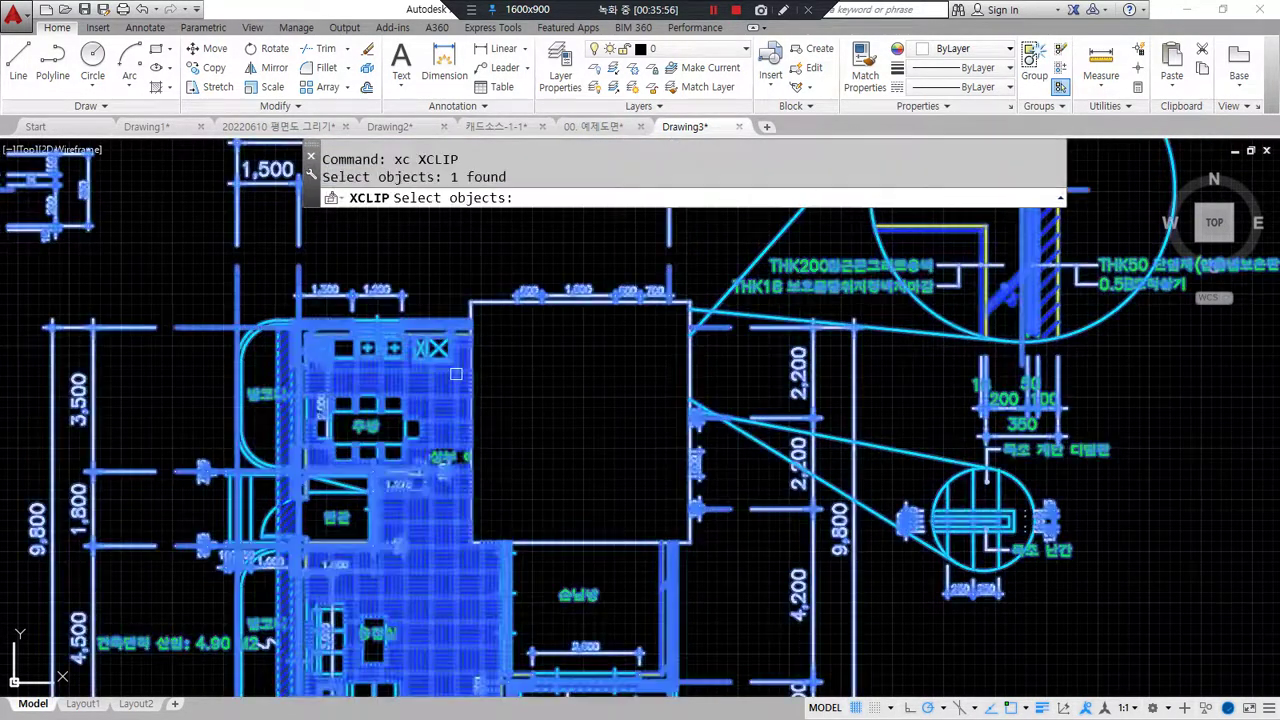
pyautogui.press('Return')
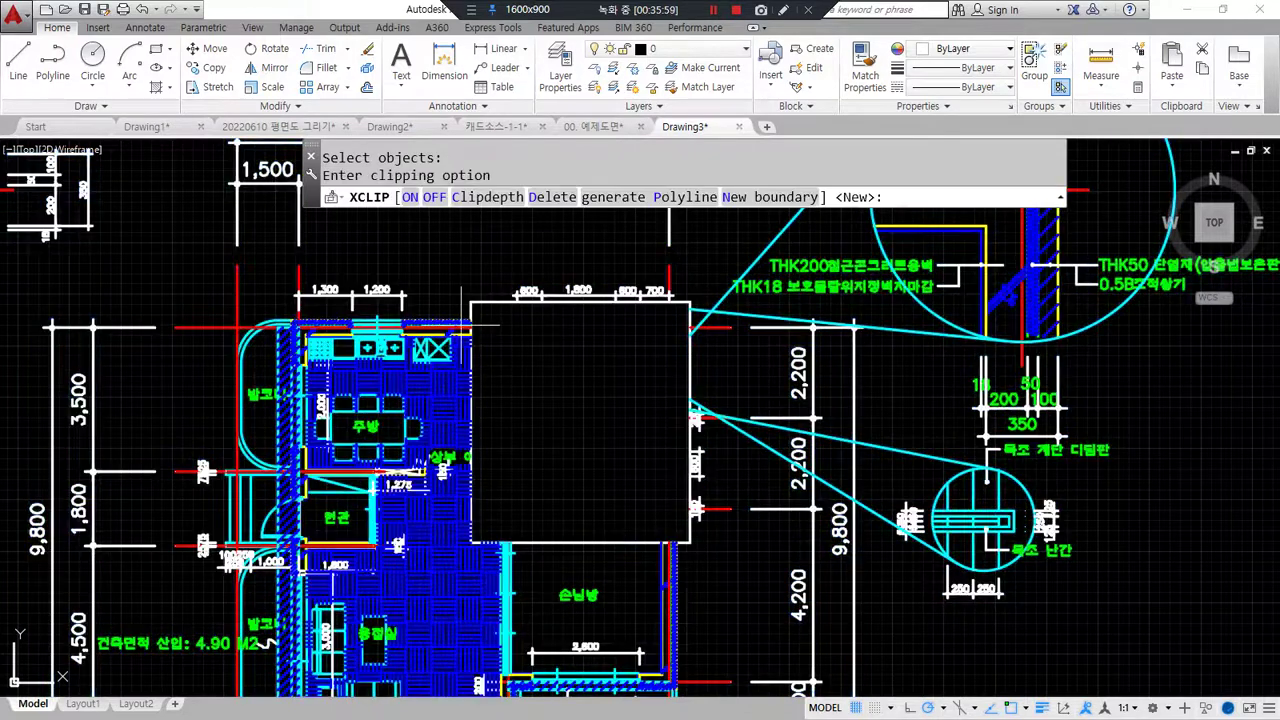
pyautogui.click(542, 197)
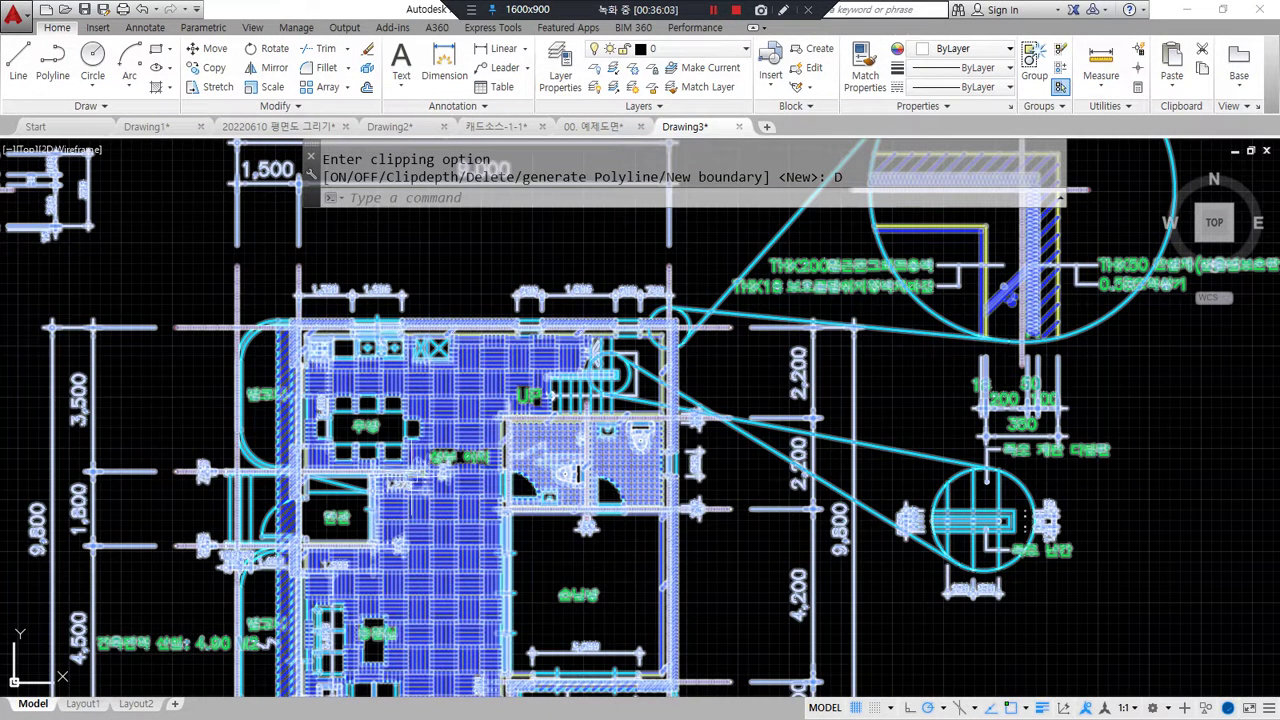
# Step: Clip the floor plan block with a new non-inverted rectangular XCLIP boundary around the 주방 dining table and the 현관 entrance
pyautogui.write('xc')
pyautogui.press('Return')
pyautogui.click(442, 409)
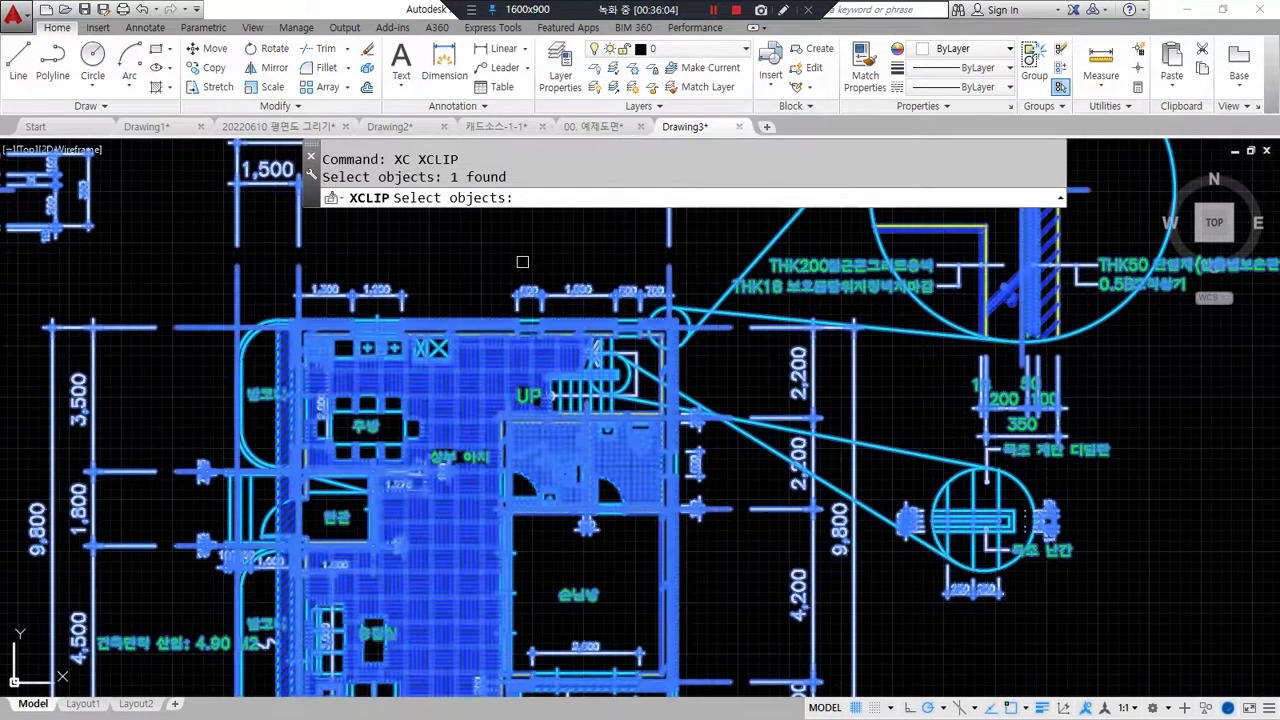
pyautogui.press('Return')
pyautogui.click(740, 197)
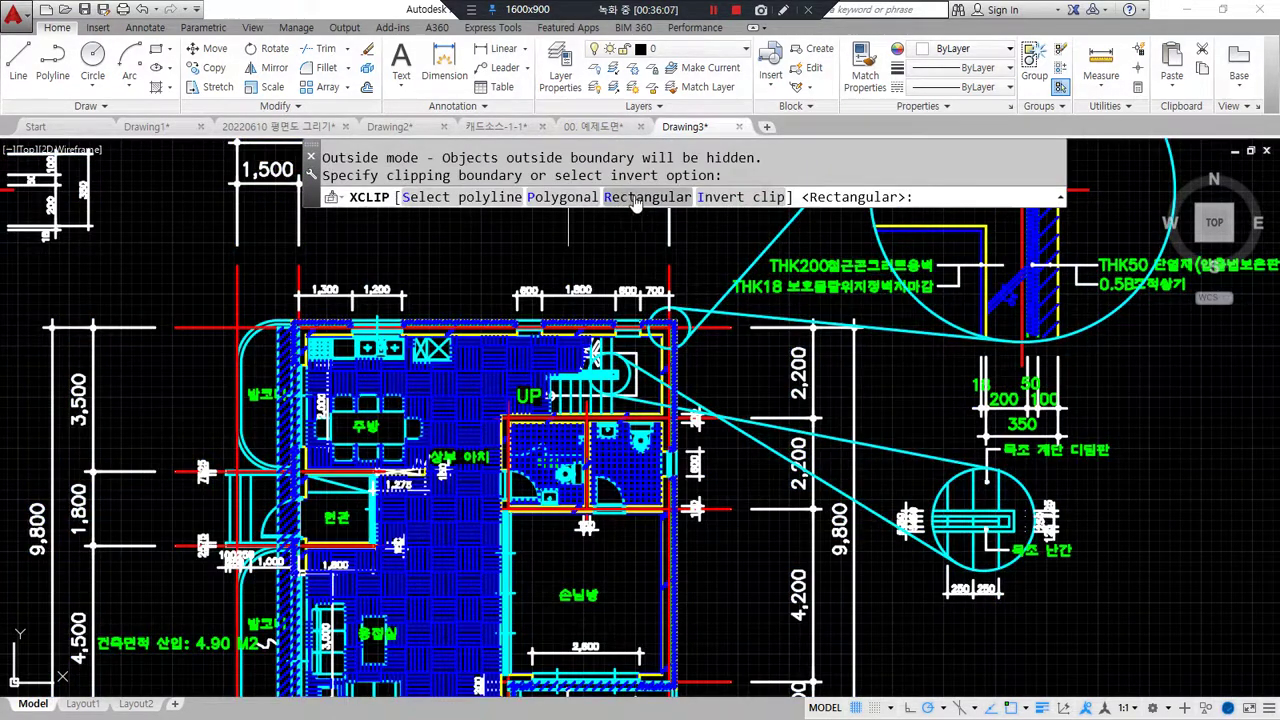
pyautogui.click(638, 197)
pyautogui.click(266, 366)
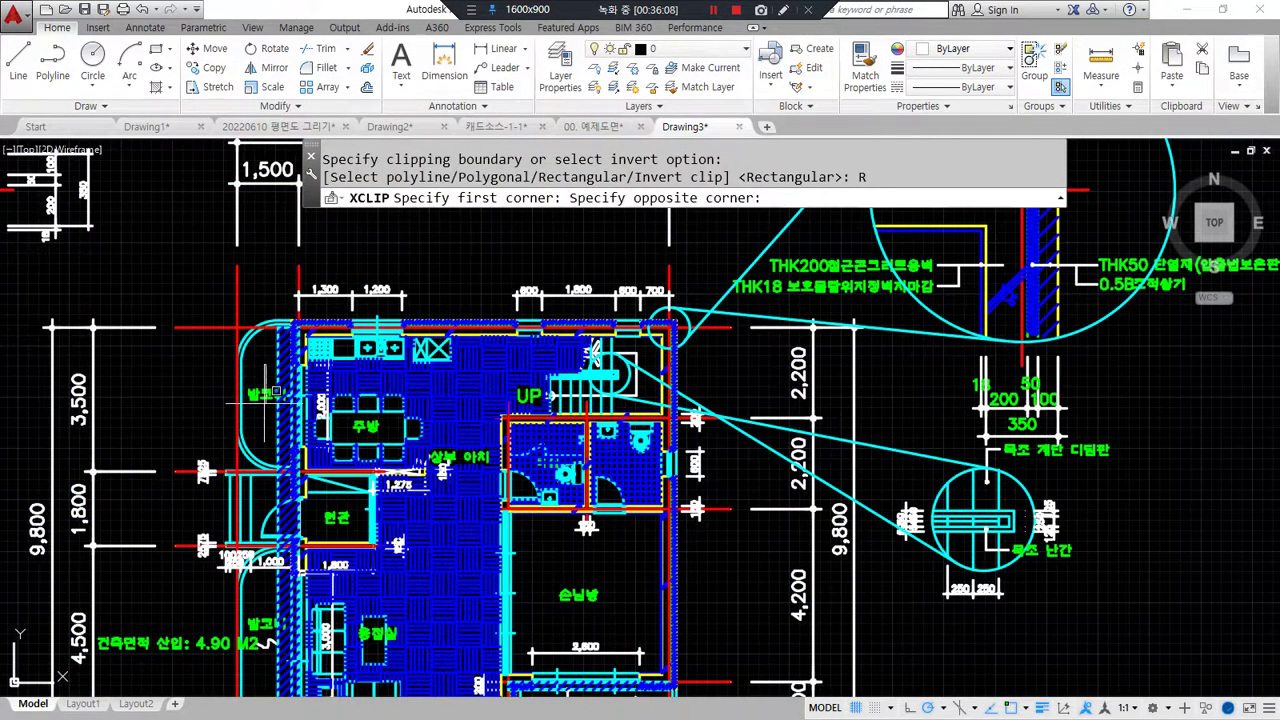
pyautogui.click(526, 594)
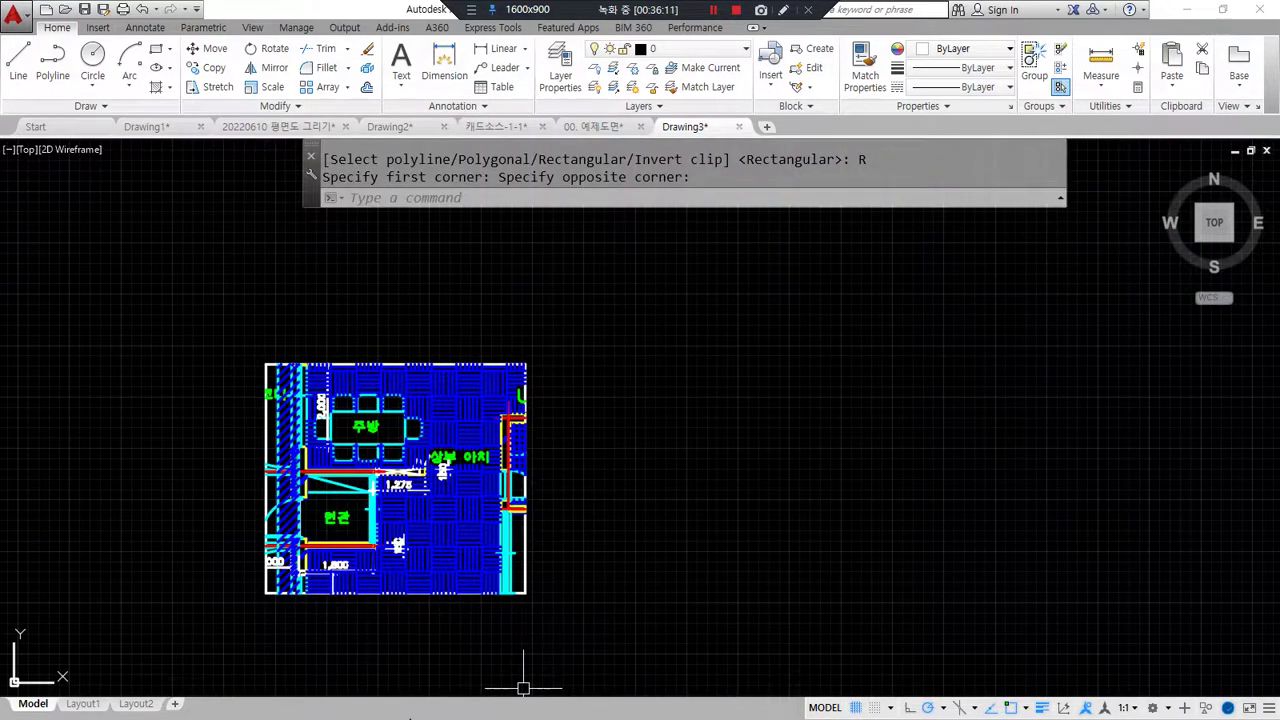